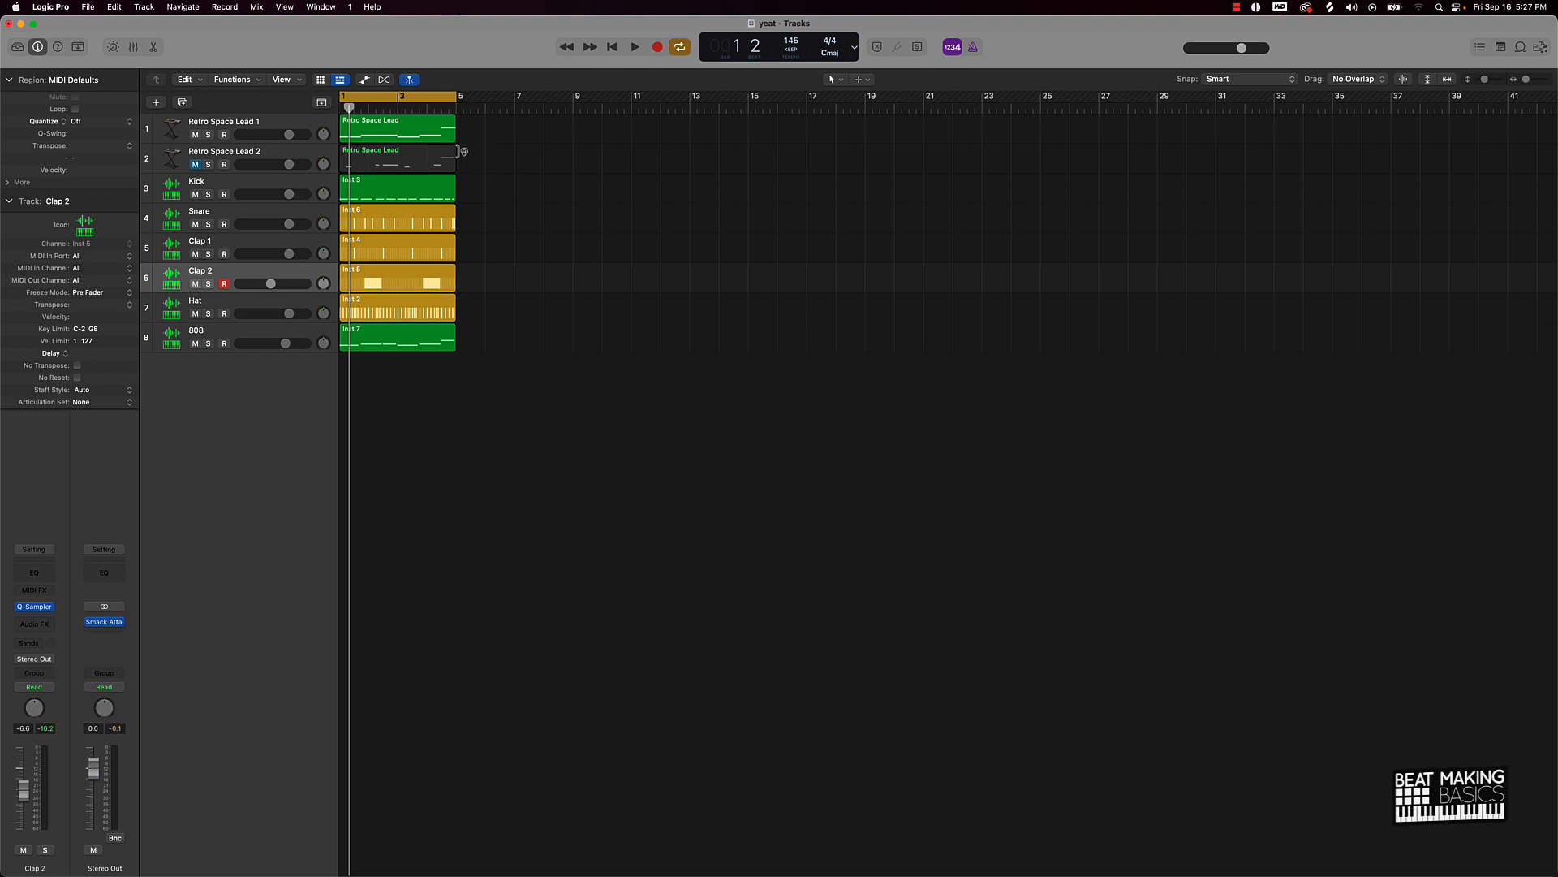
Show the mixer and lower the faders of all eight tracks together by about 5.3 dB
click(134, 47)
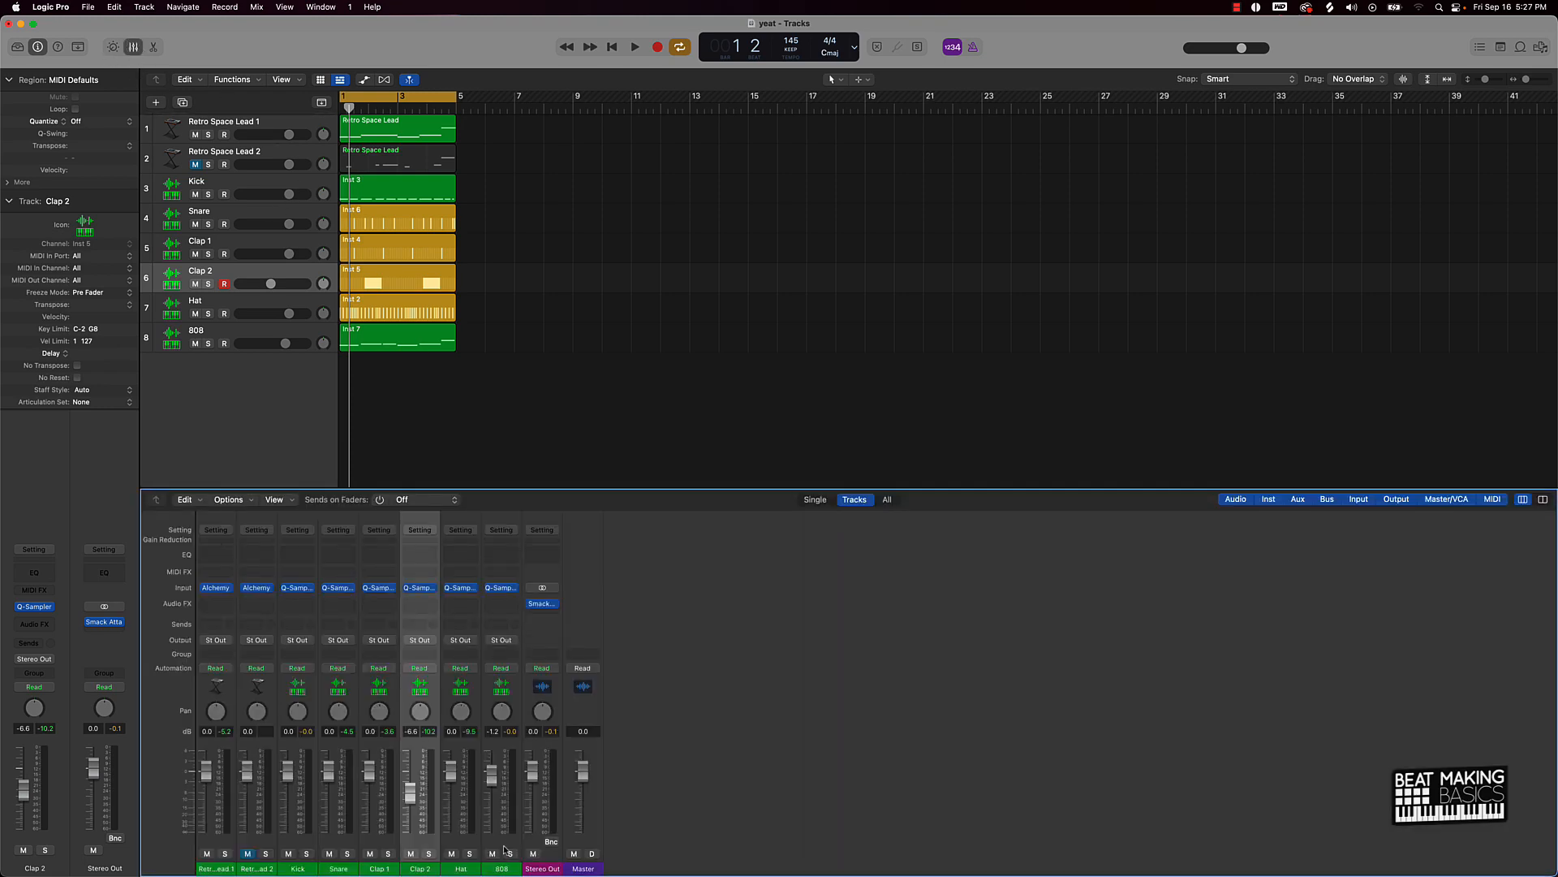
drag(502, 866, 213, 865)
drag(205, 777, 199, 809)
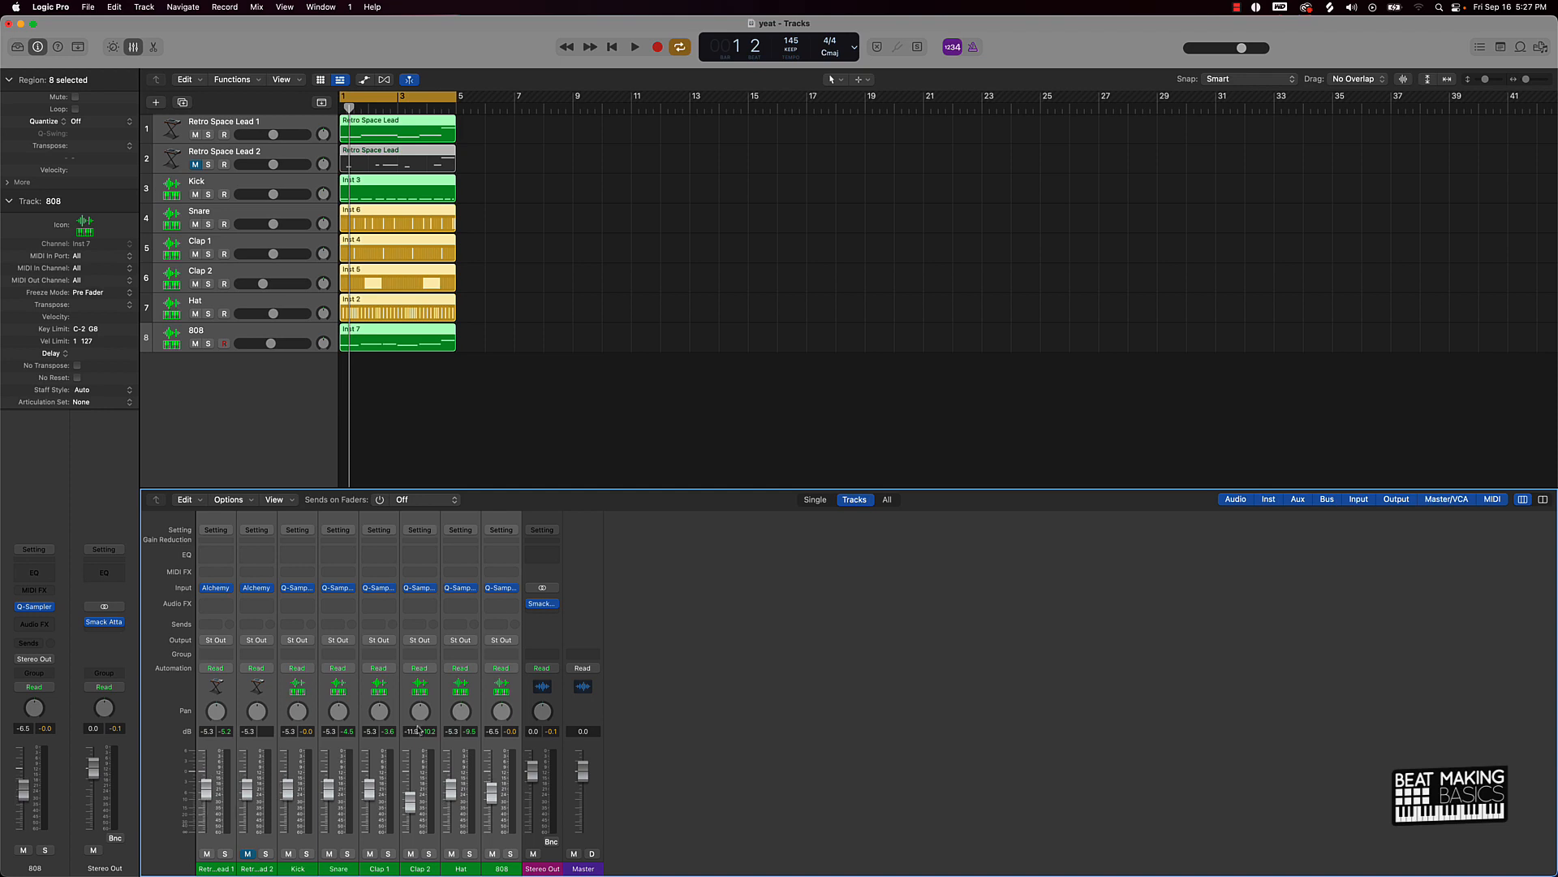
click(445, 397)
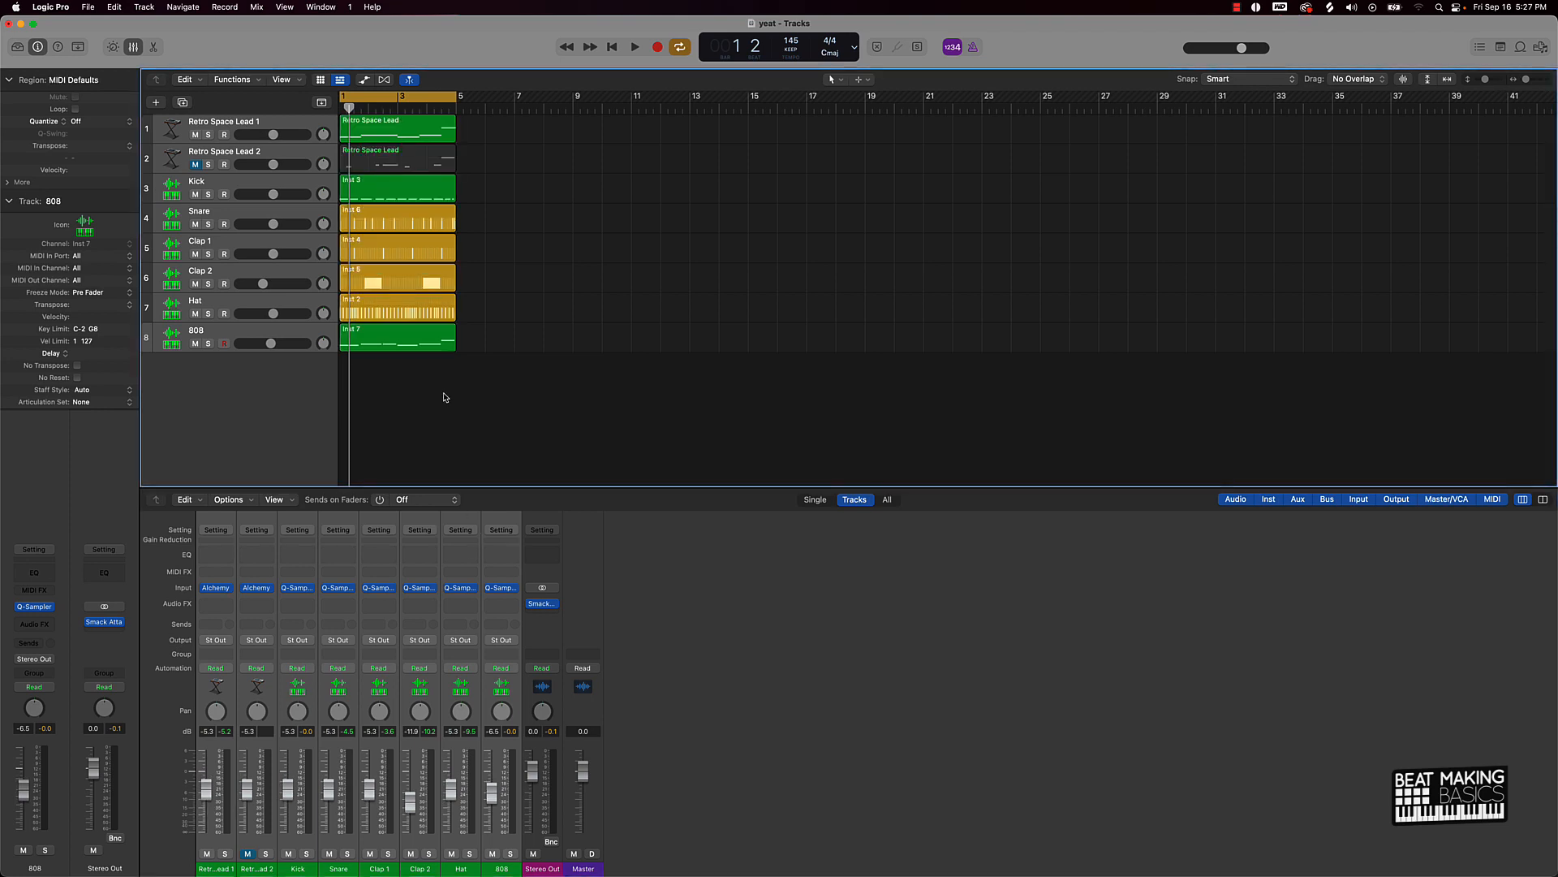
During playback, unmute the Retro Space Lead 2 track and raise its volume to -3.3 dB, and stop playback
key(space)
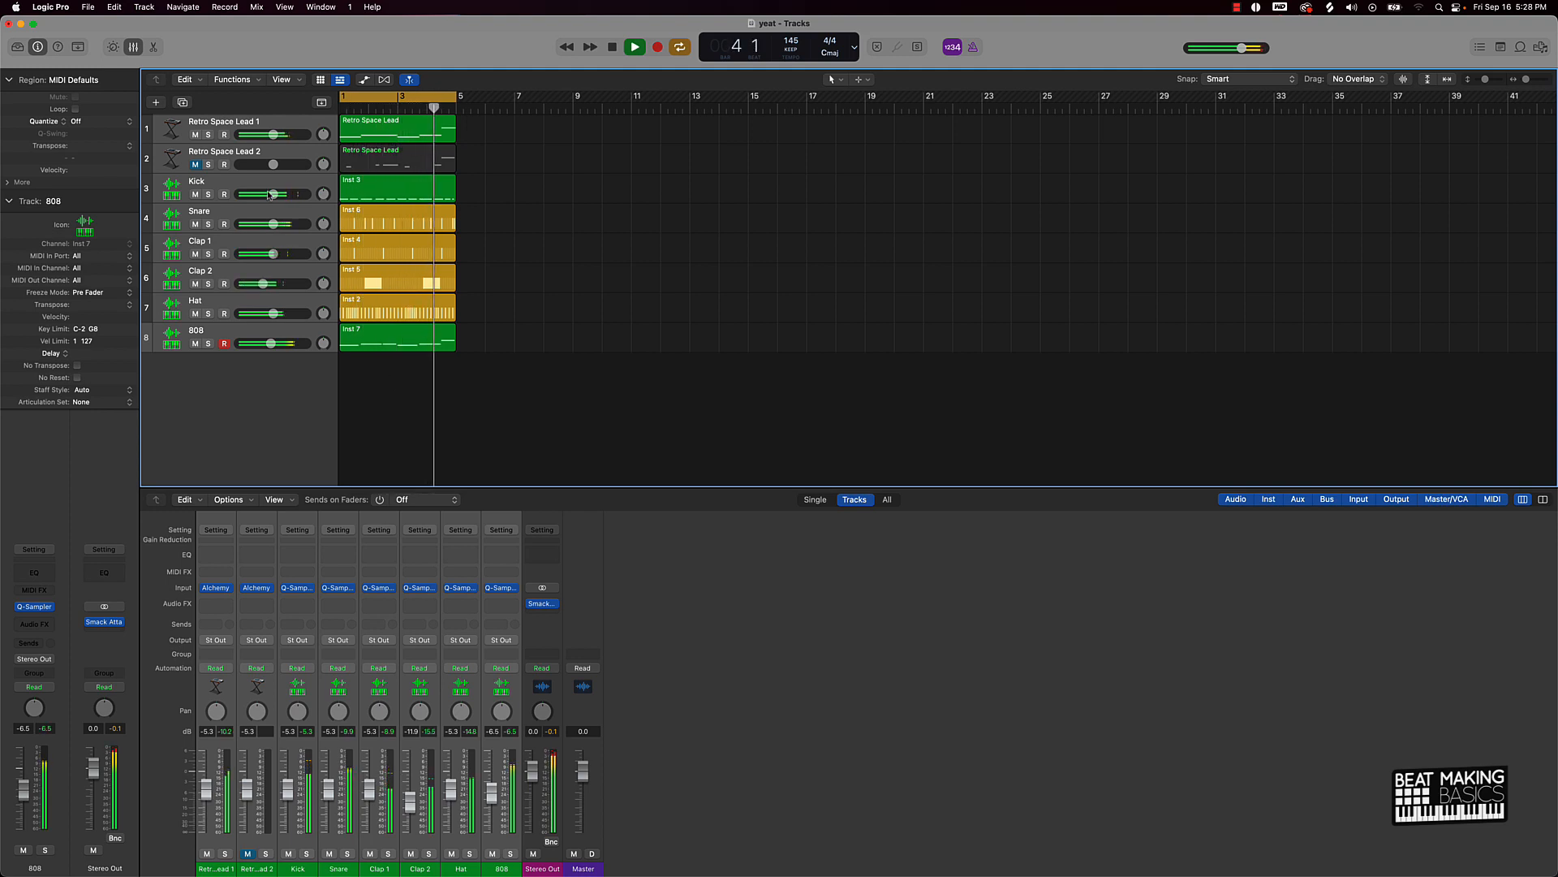
click(192, 169)
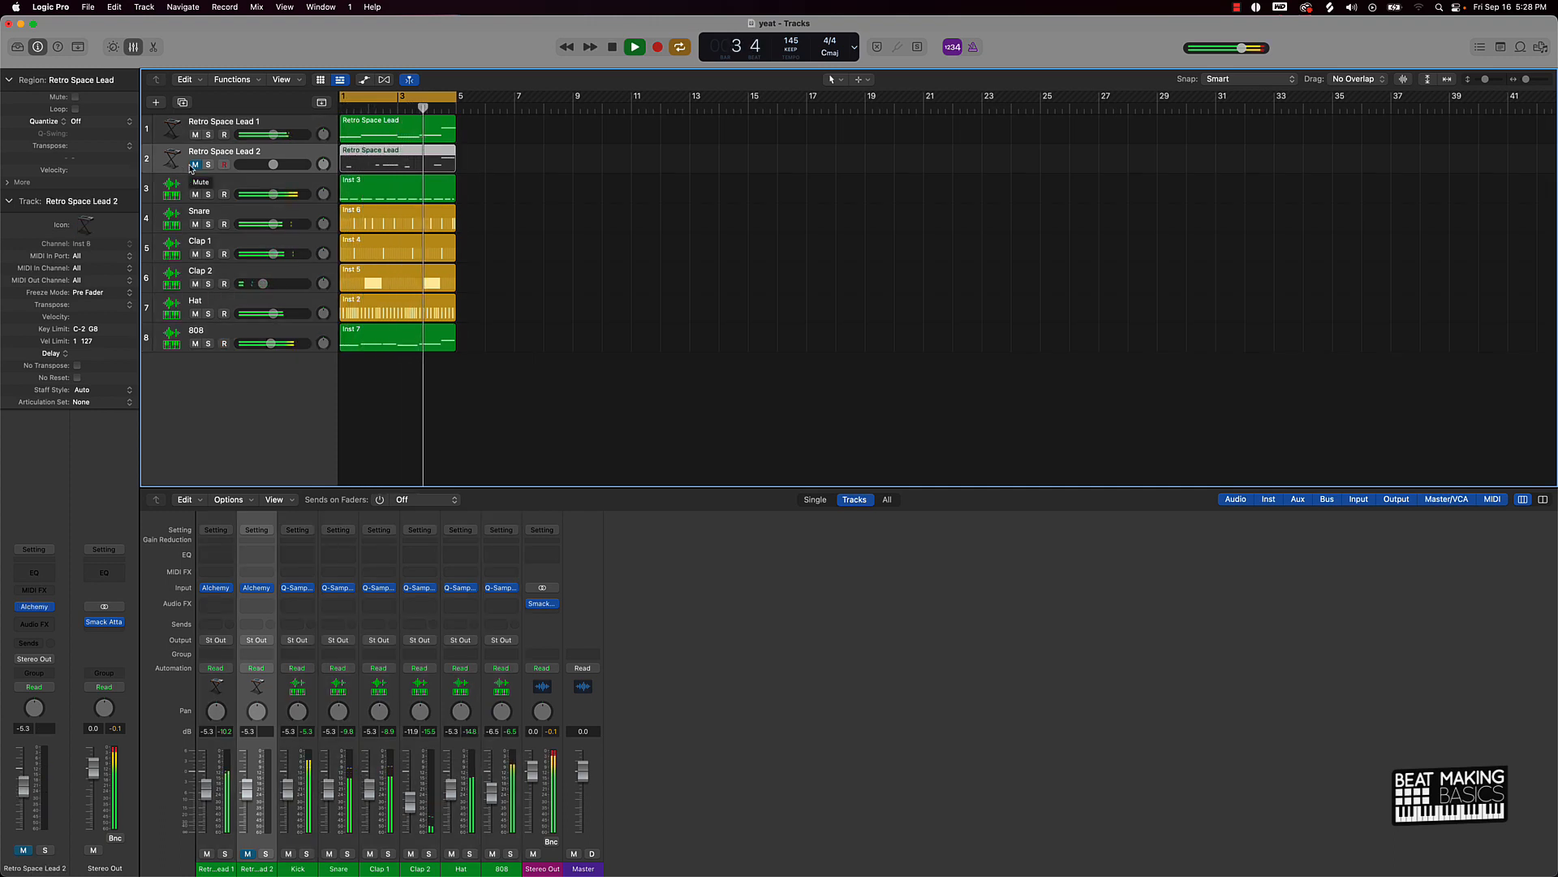
click(194, 166)
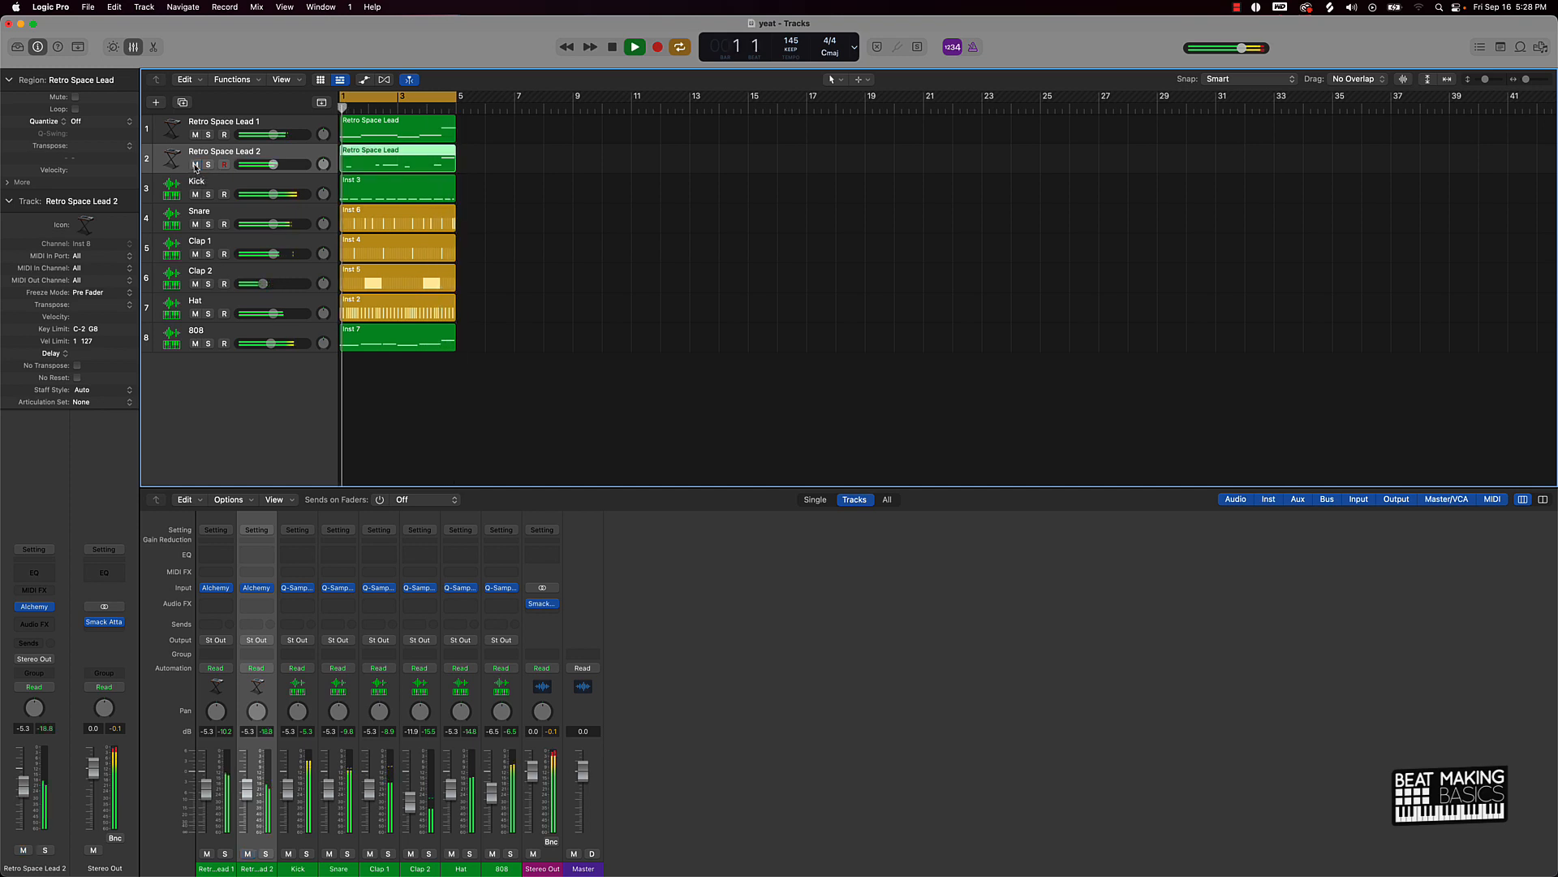
drag(274, 164, 279, 164)
key(space)
click(519, 227)
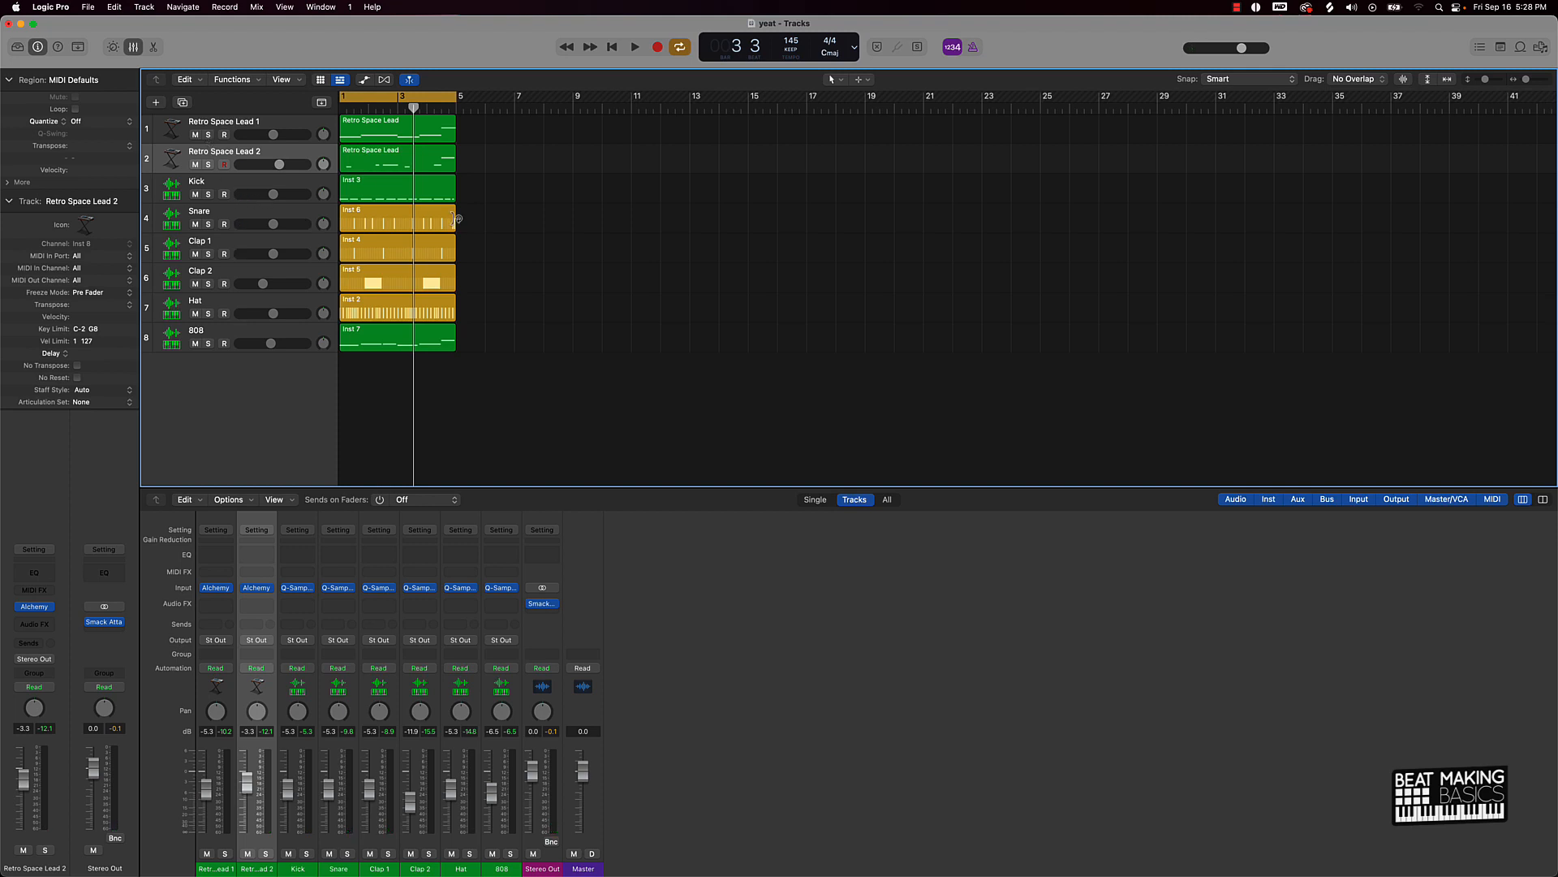
Select all eight regions and rename them after their tracks
key(super+a)
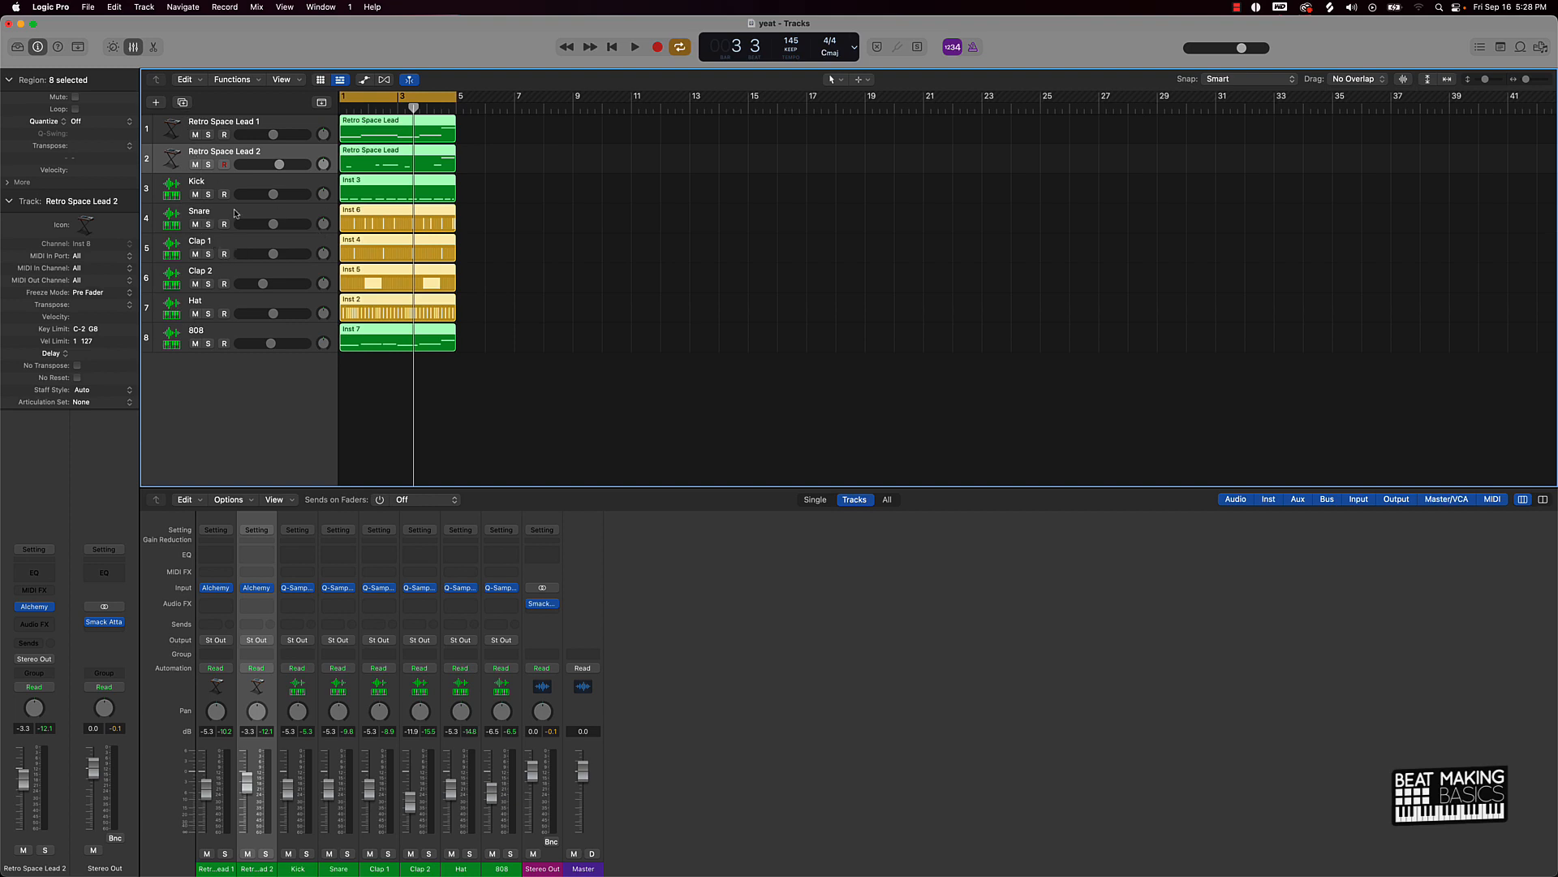
key(shift+n)
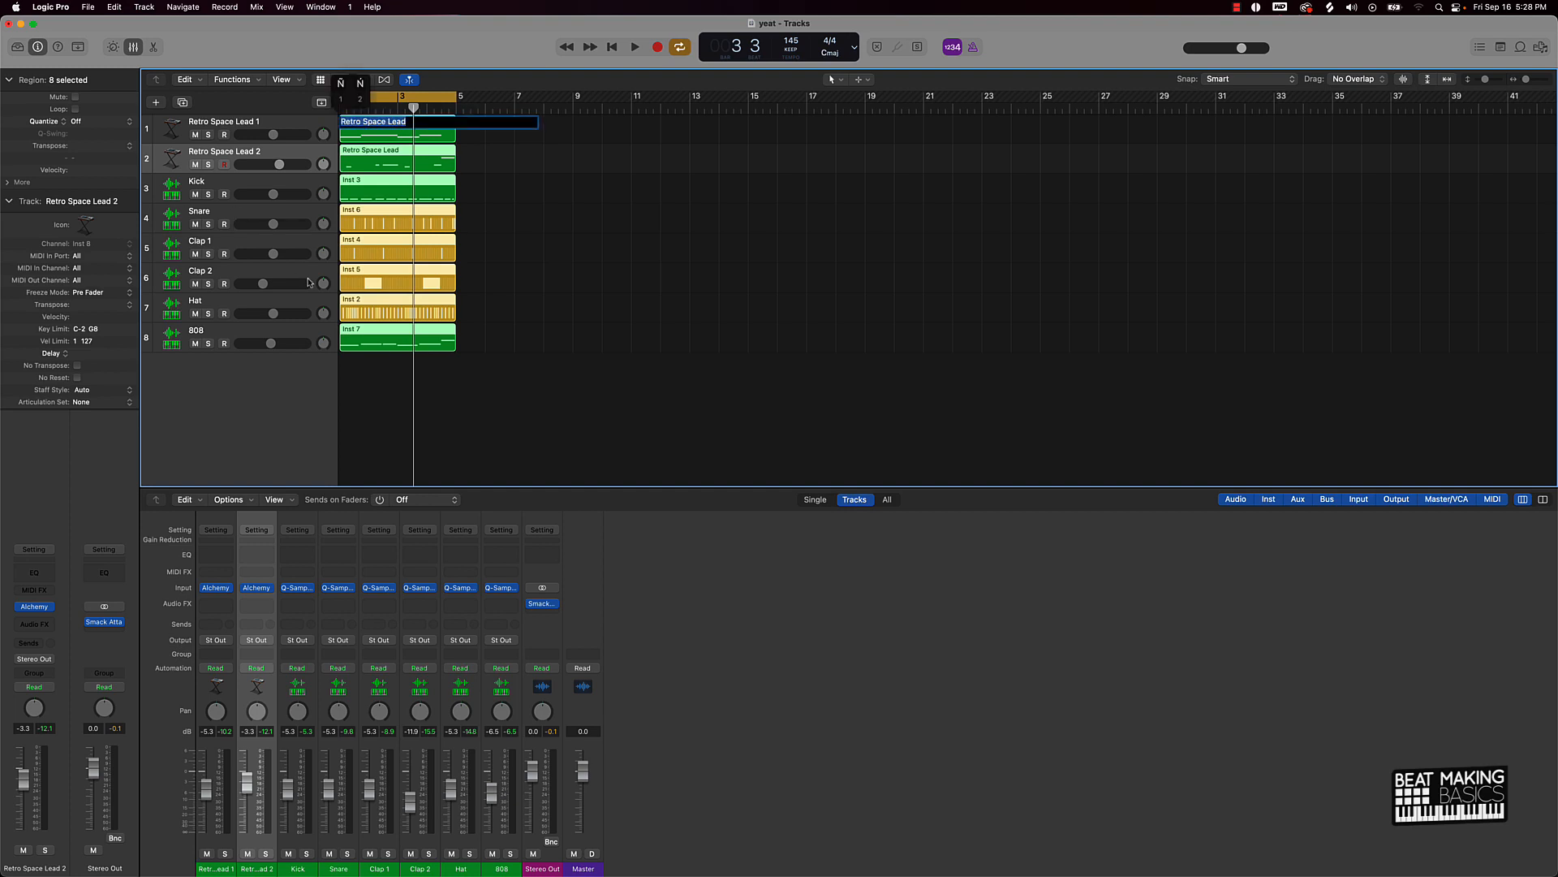
click(518, 291)
key(super+a)
key(alt+shift+n)
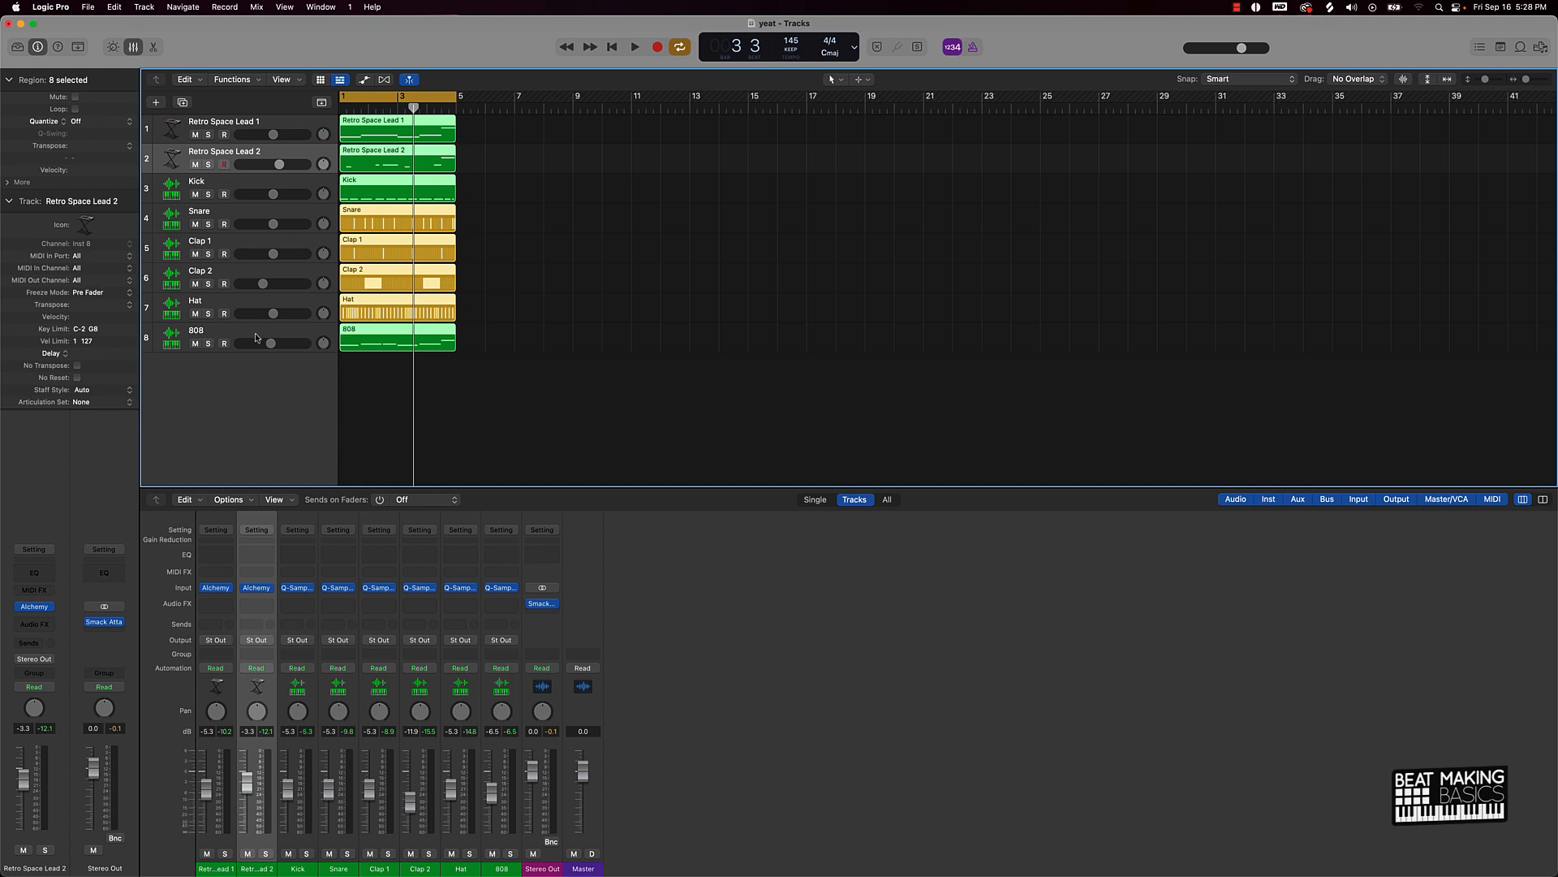
Move the 808 track up to sit directly above the Kick track
drag(255, 337, 250, 184)
click(497, 331)
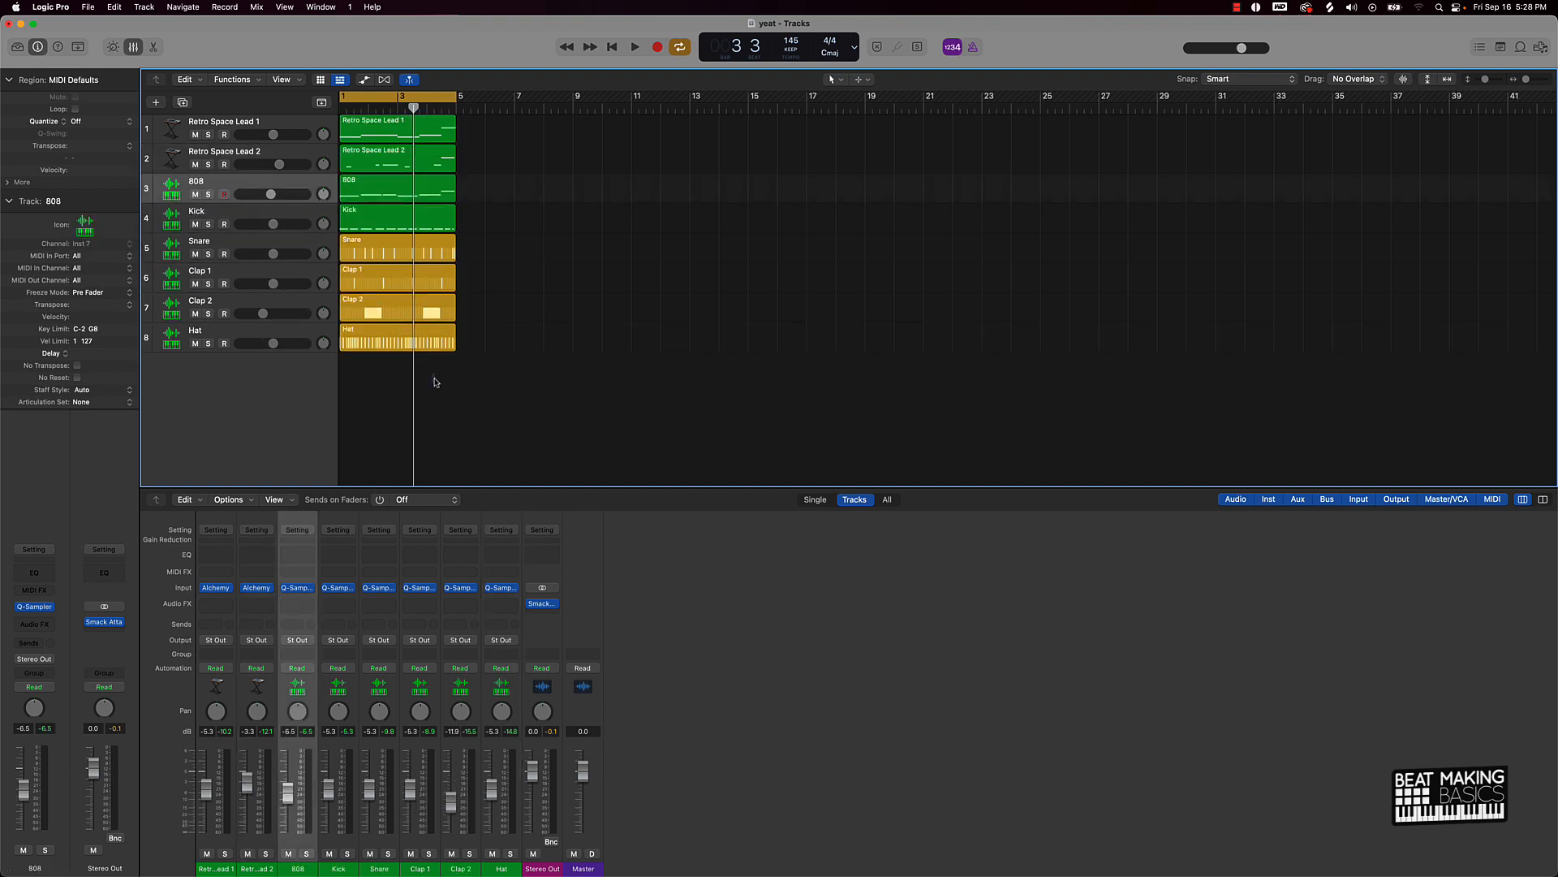
Select the regions on all eight tracks and move the playhead to bar 5, where the loop ends
drag(432, 383, 420, 96)
key(period)
key(period)
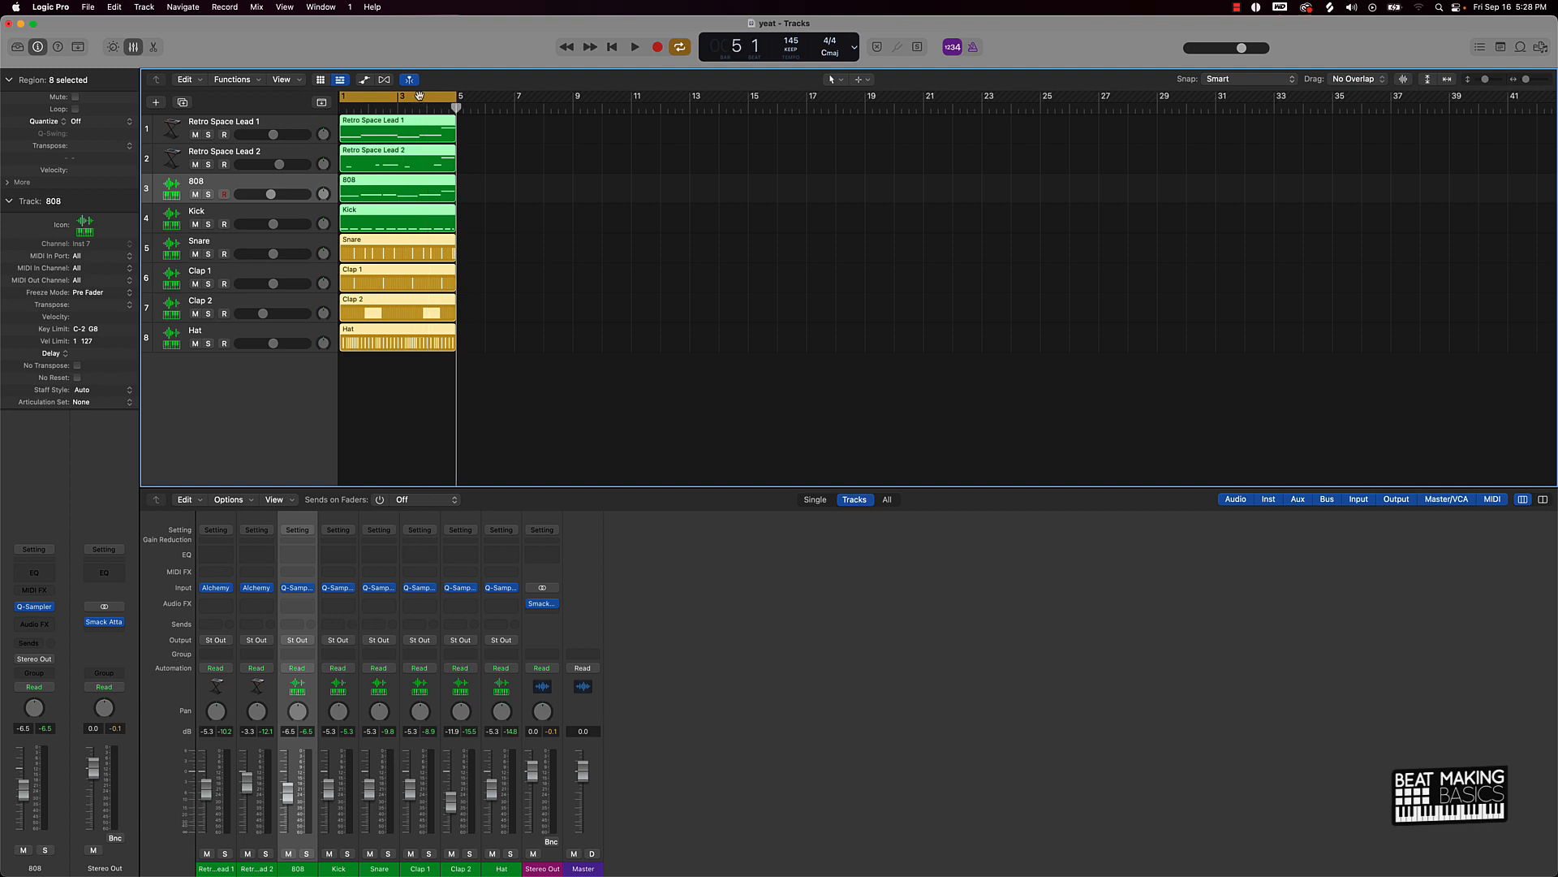
key(comma)
key(period)
key(period)
key(period)
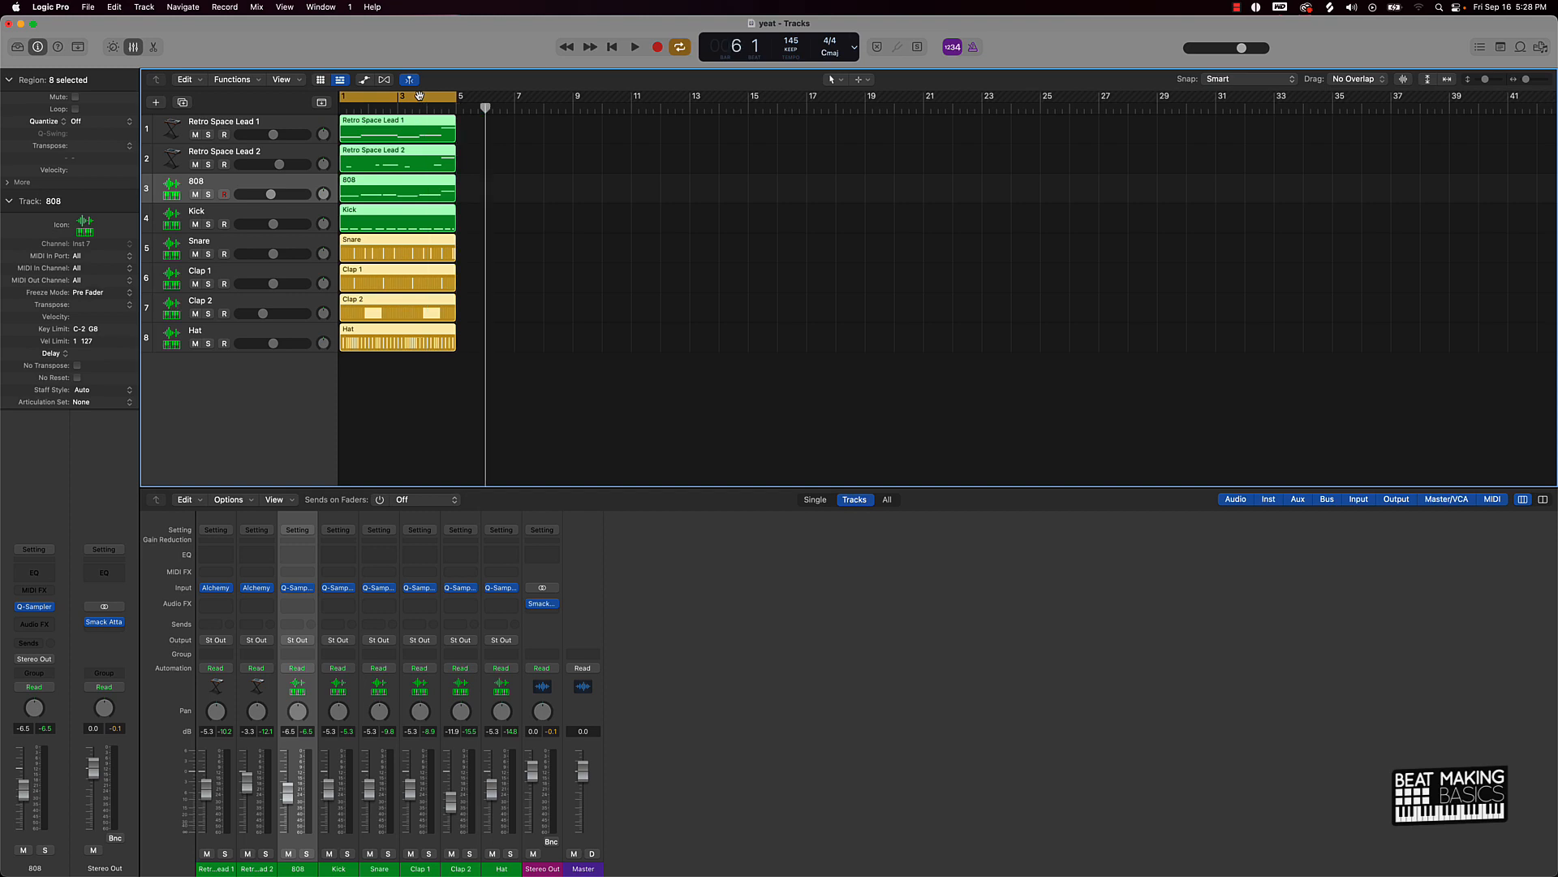
key(comma)
key(comma)
key(comma)
key(comma)
key(period)
key(period)
key(period)
key(period)
key(period)
key(period)
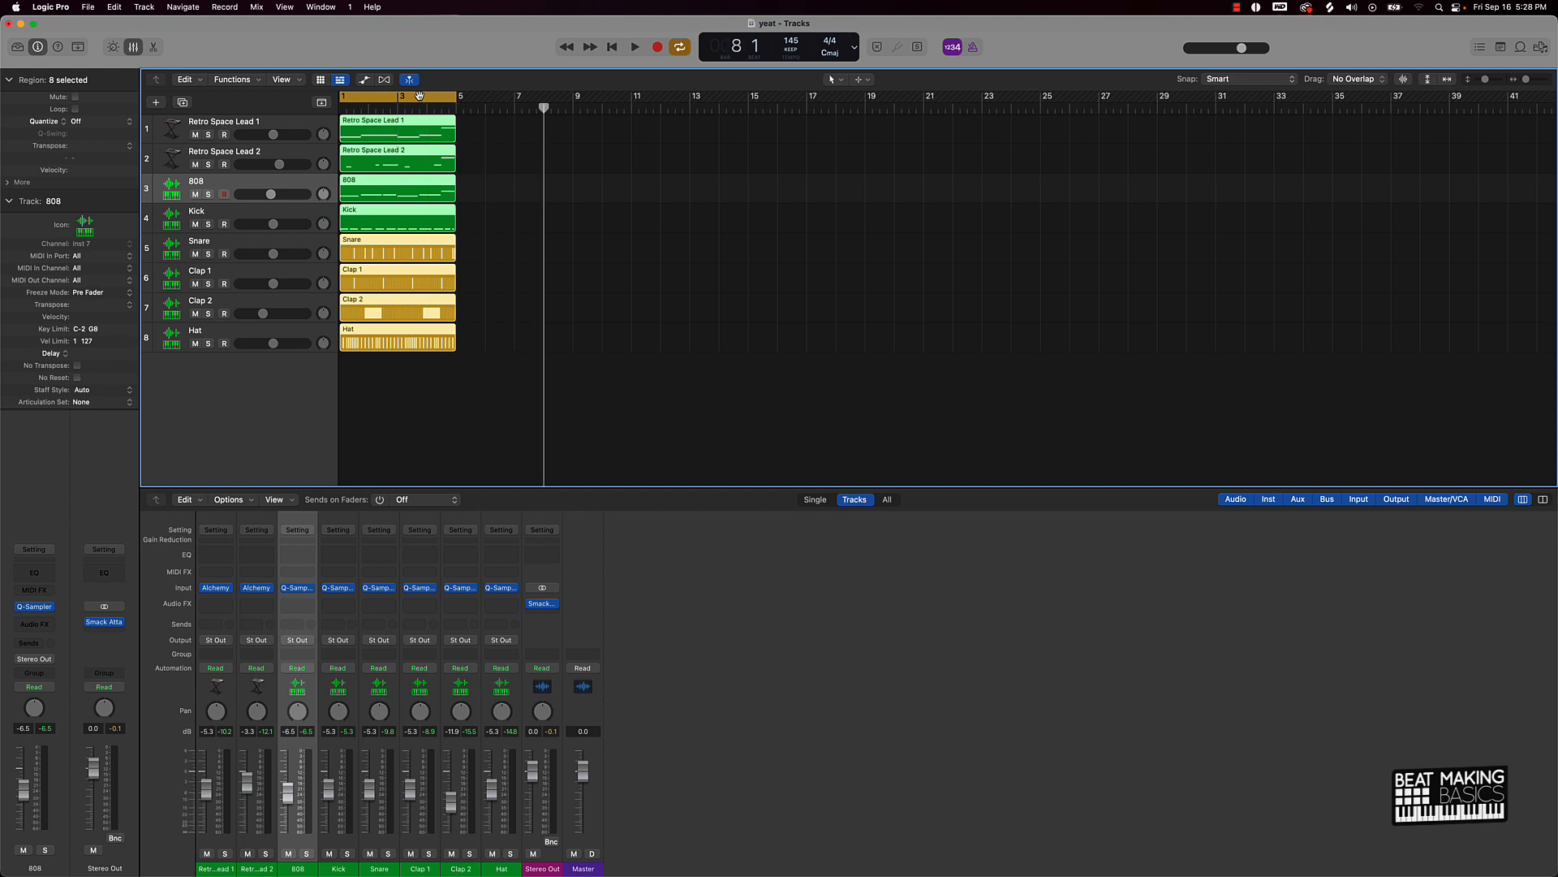
key(comma)
key(comma)
key(comma)
key(comma)
key(comma)
key(period)
key(period)
key(period)
key(period)
key(period)
key(period)
key(period)
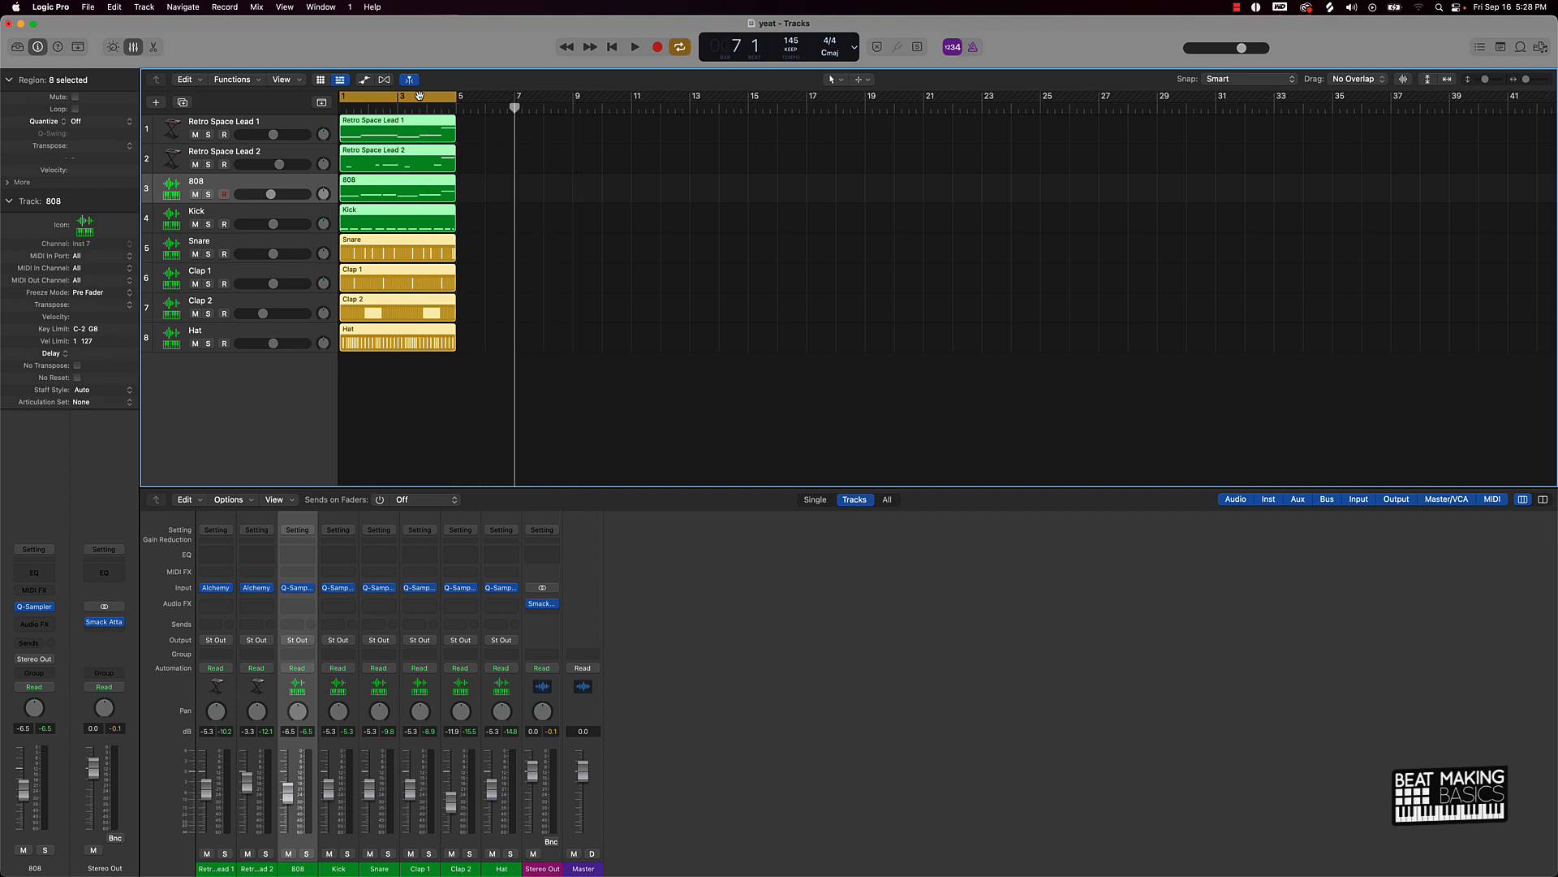
key(comma)
key(comma)
key(comma)
key(comma)
key(comma)
key(comma)
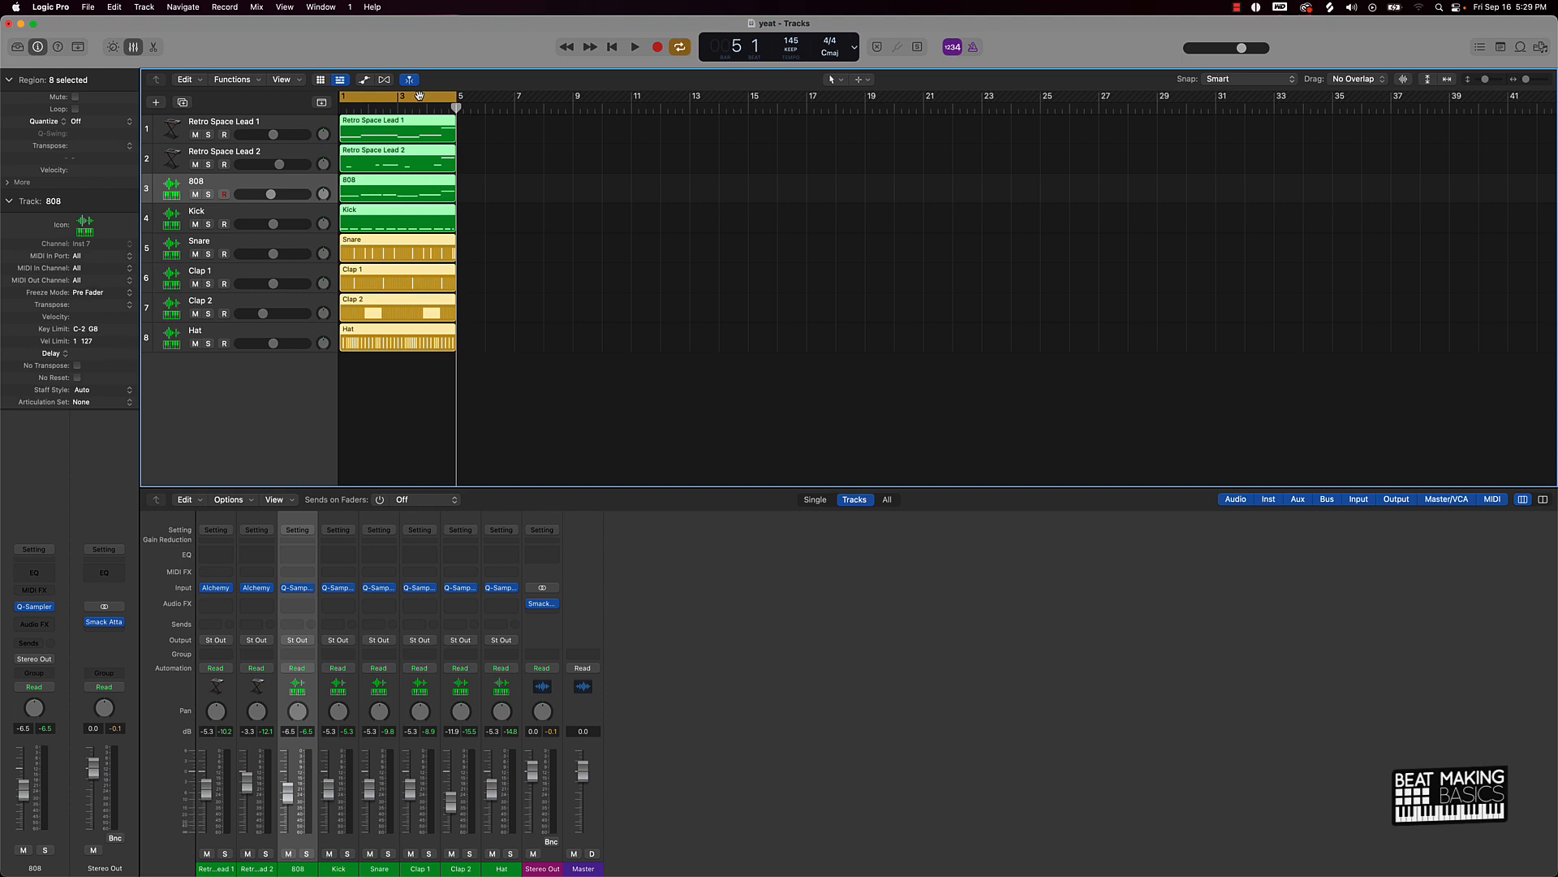
Repeat the selected four-bar regions six times so the arrangement extends to bar 29
key(super+r)
key(super+r)
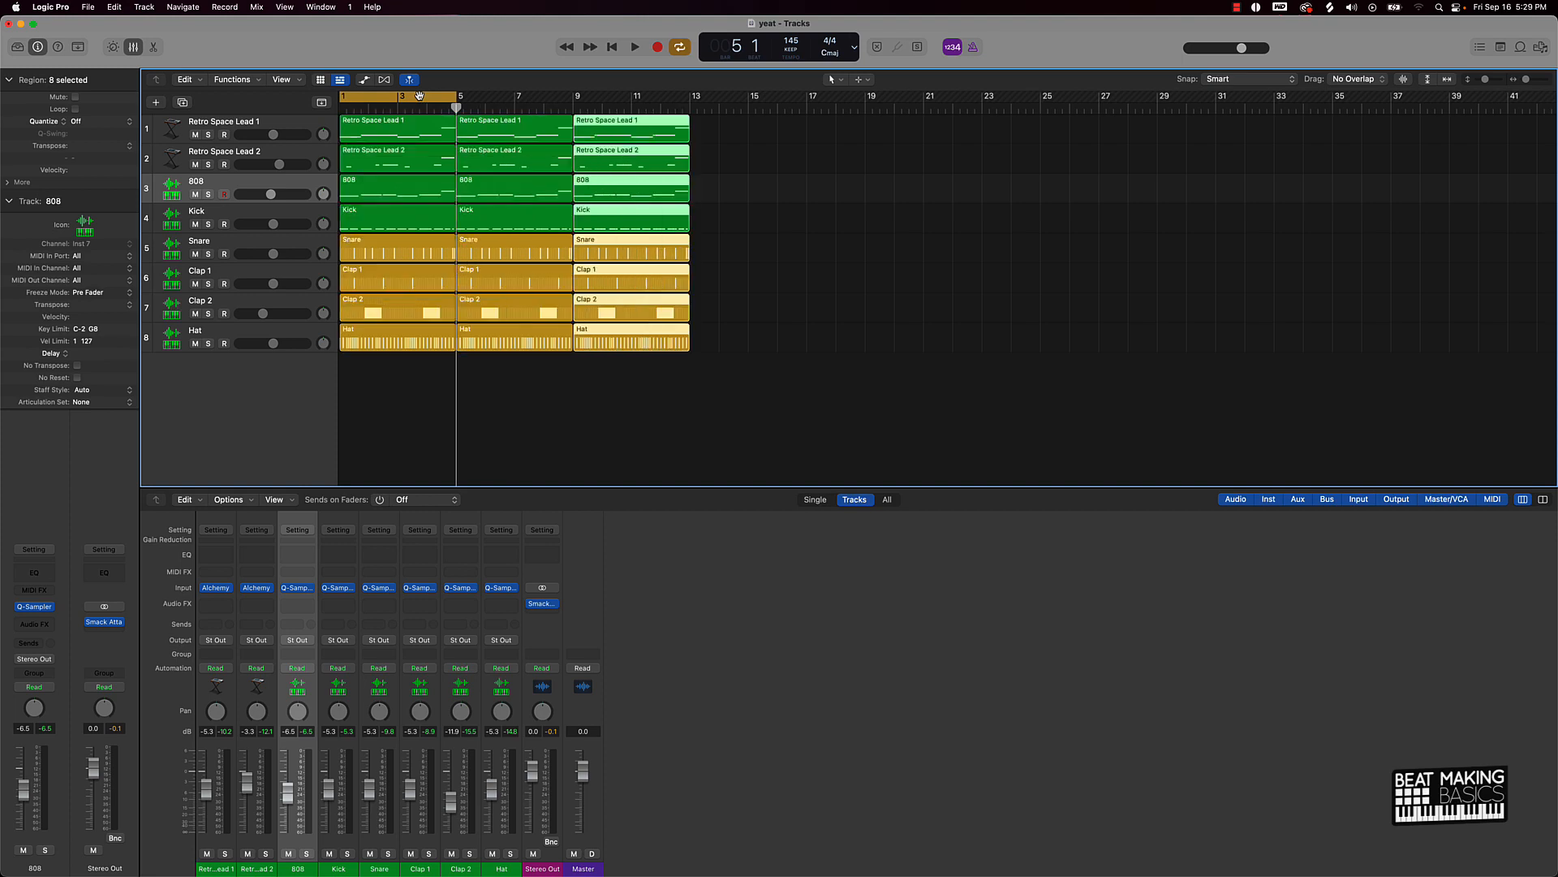
key(super+r)
key(super+r)
key(super+r)
key(super+r)
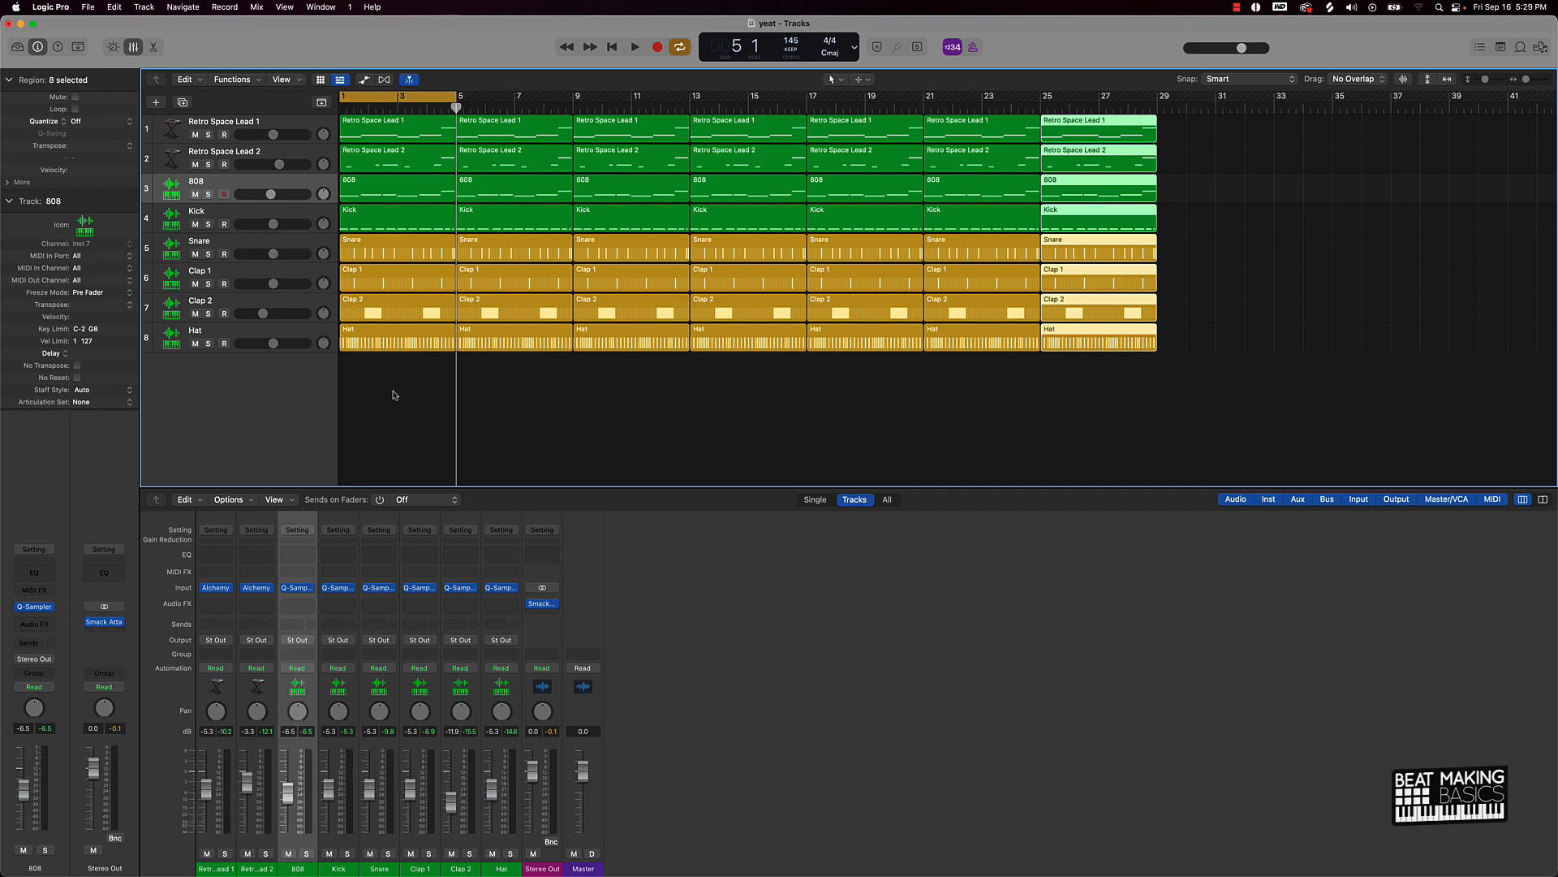
Color all regions in bars 1 to 4 blue and all regions in bars 5 to 12 bright green
drag(393, 395, 422, 90)
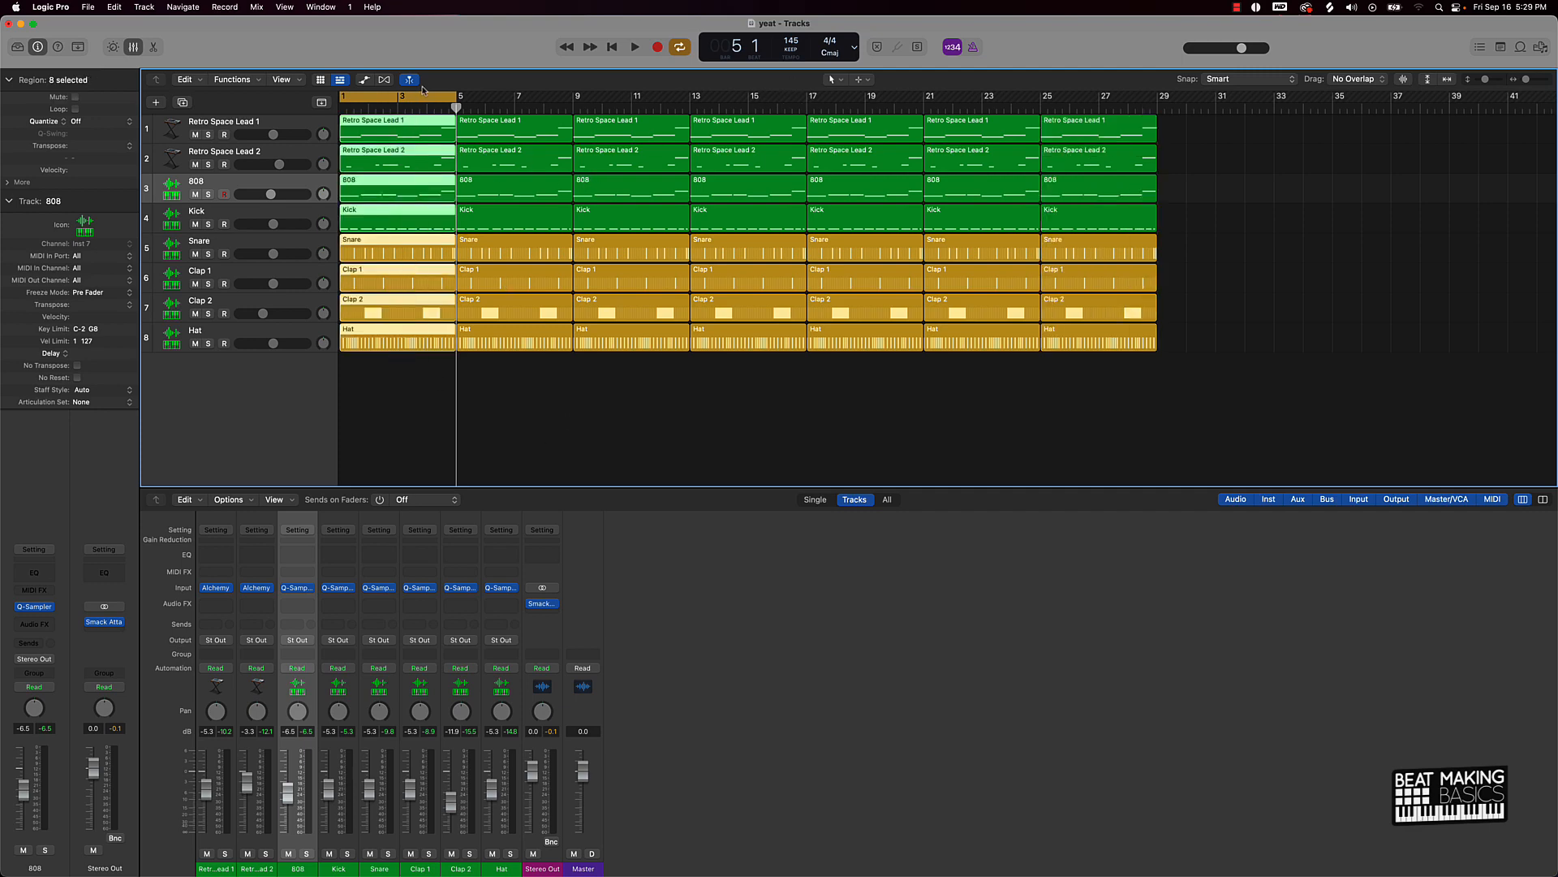
click(78, 47)
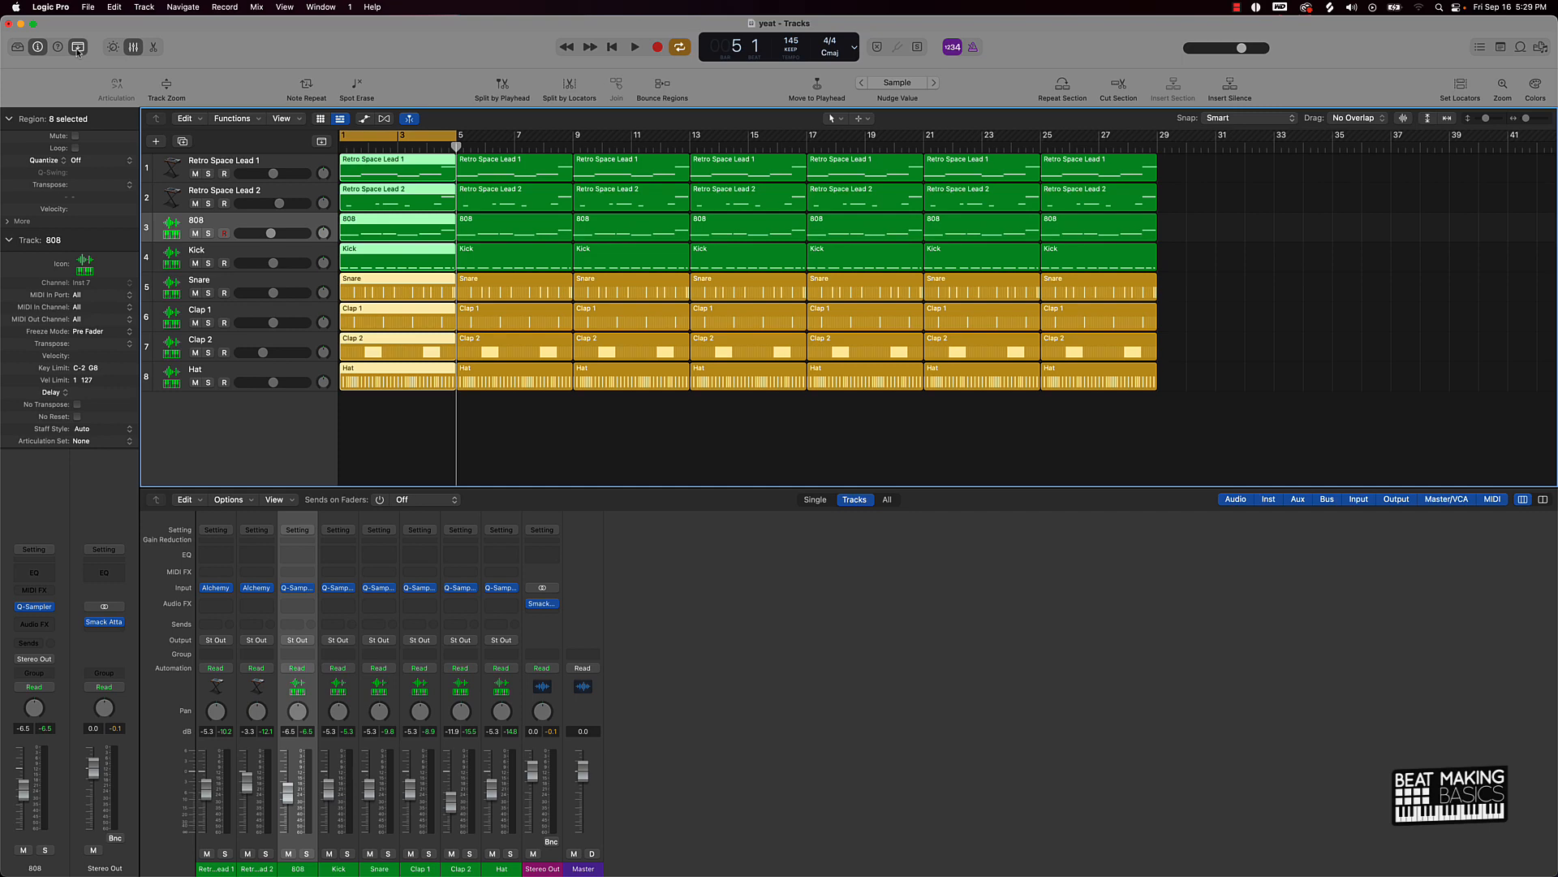
click(1530, 89)
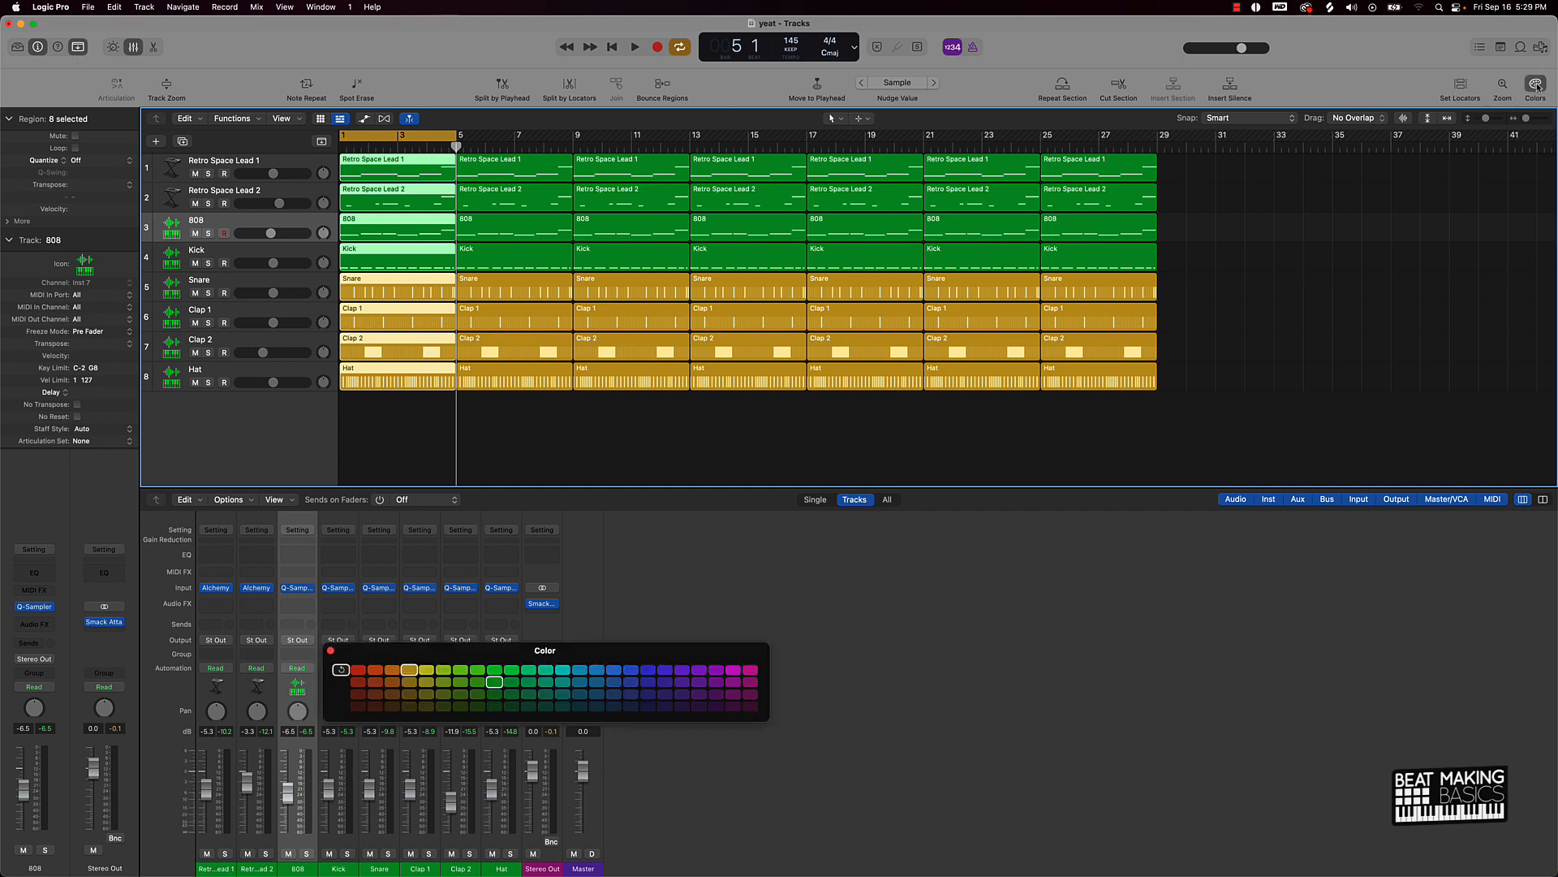
click(630, 669)
drag(512, 440, 617, 134)
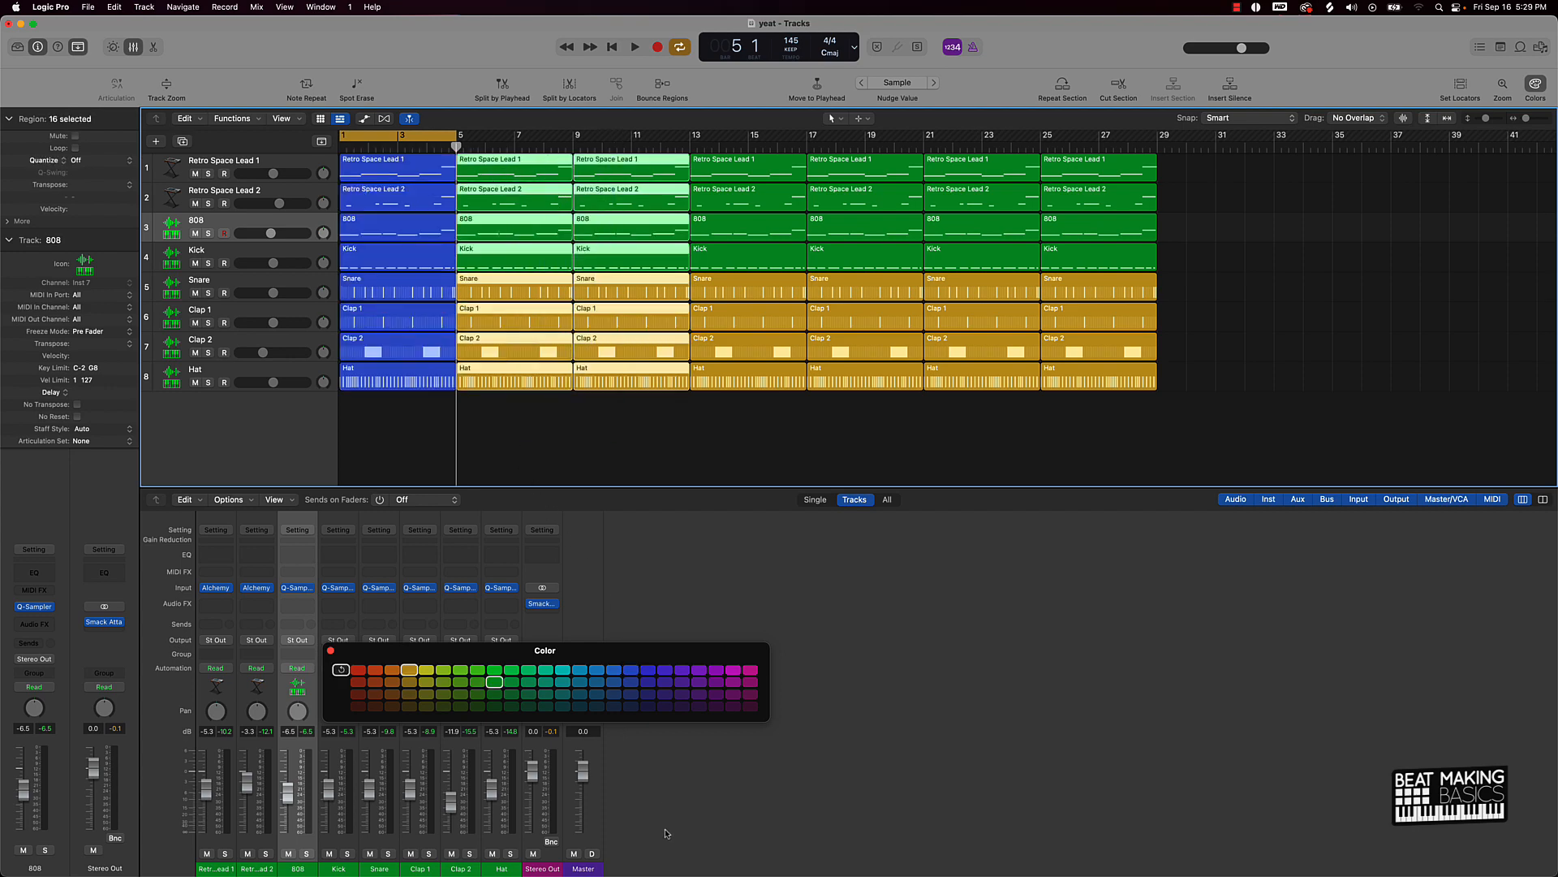
click(495, 670)
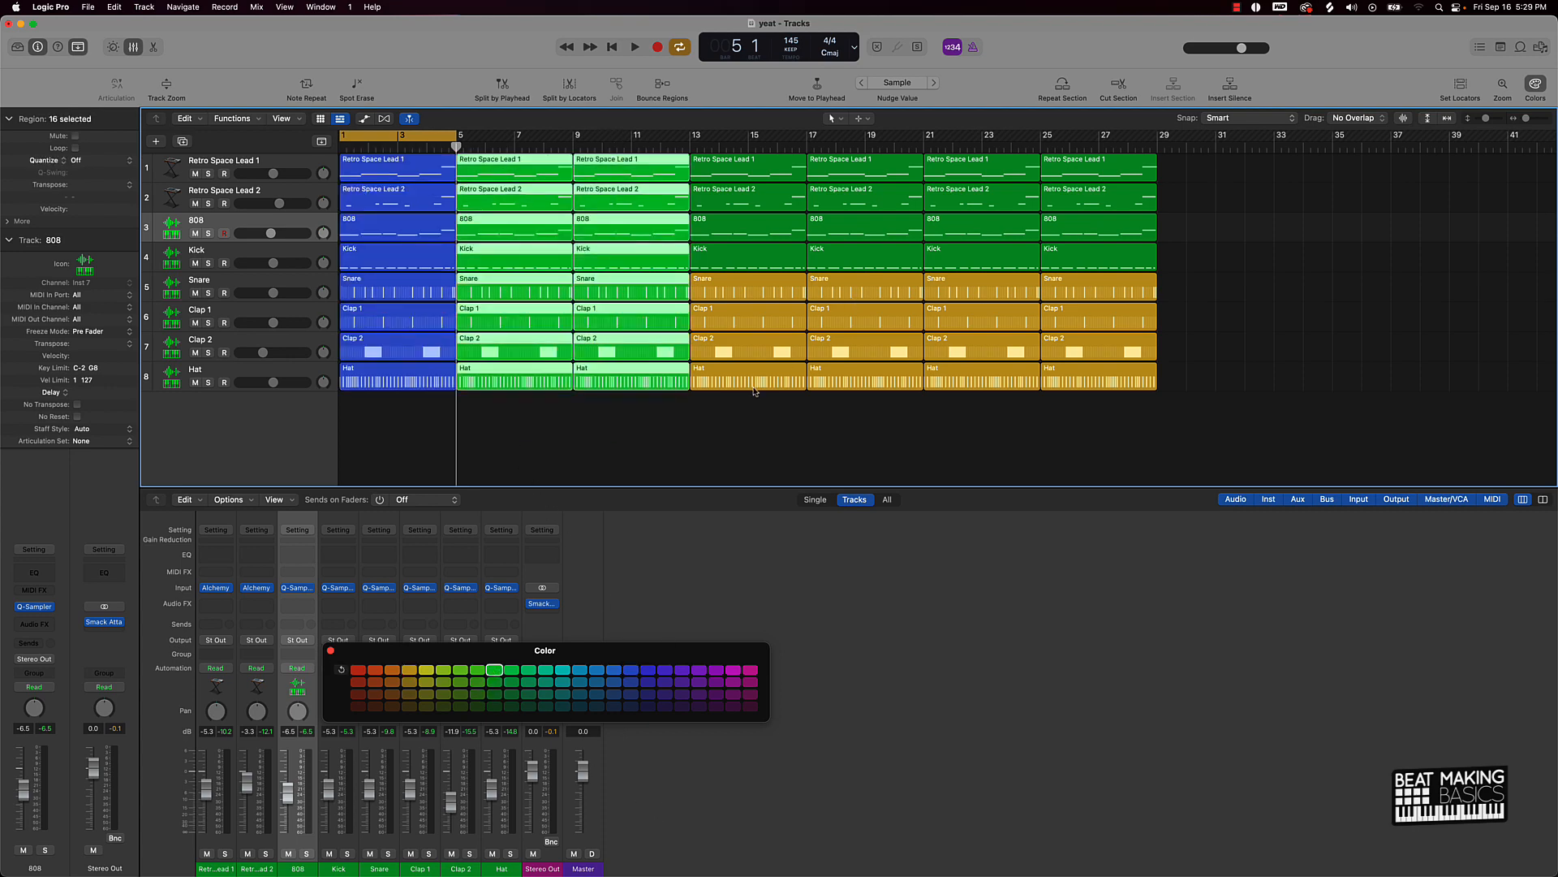
Color all regions from bar 13 to bar 29 purple, and hide the color palette and the toolbar
drag(754, 406, 1120, 130)
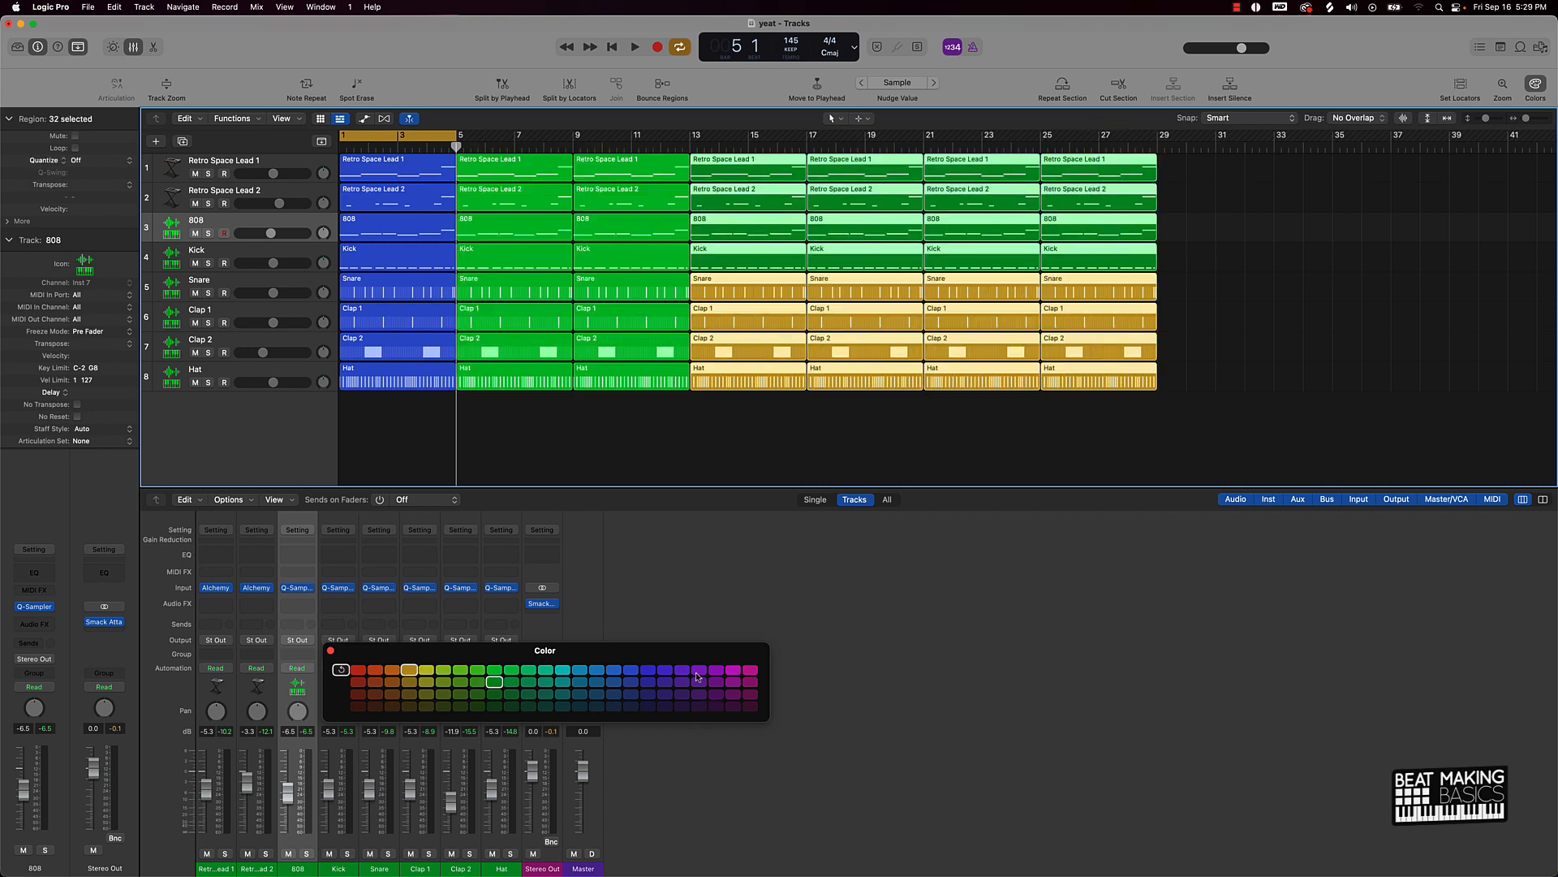
click(698, 670)
click(749, 467)
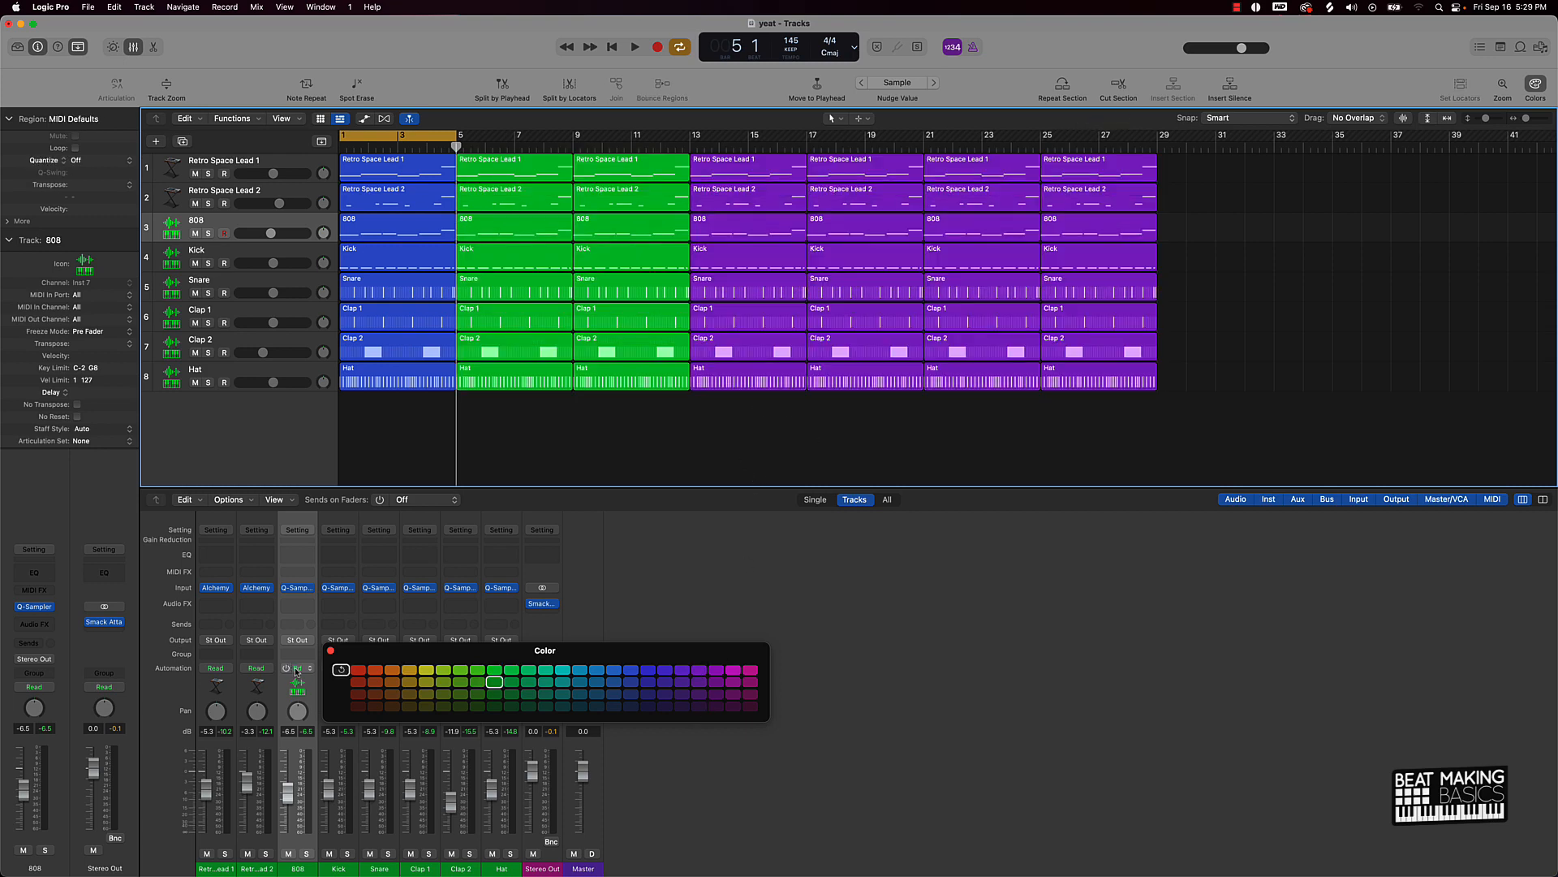
click(330, 650)
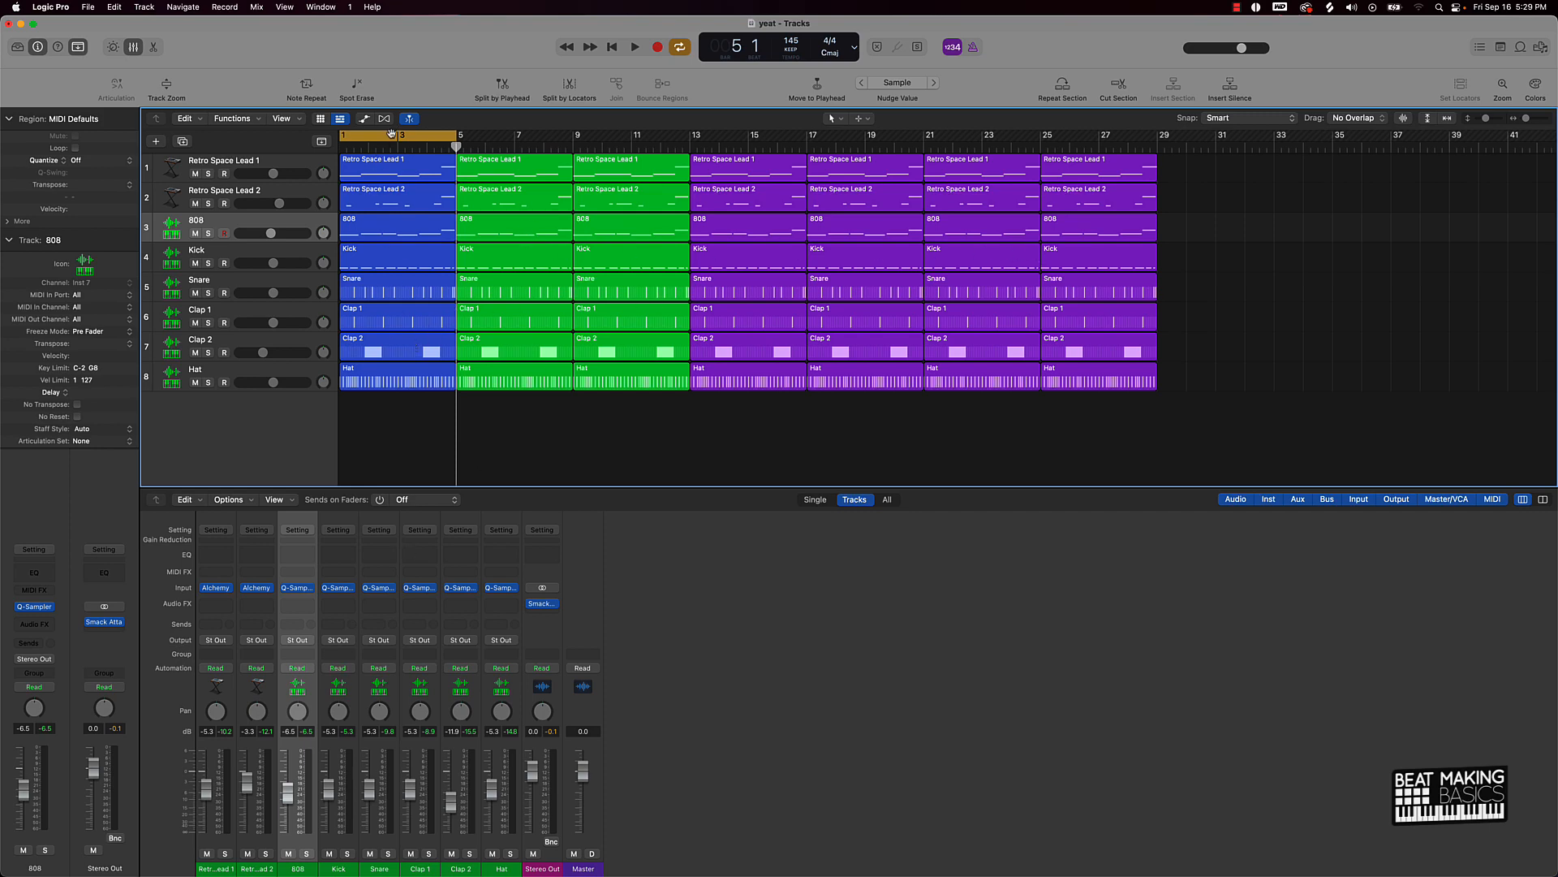
click(79, 47)
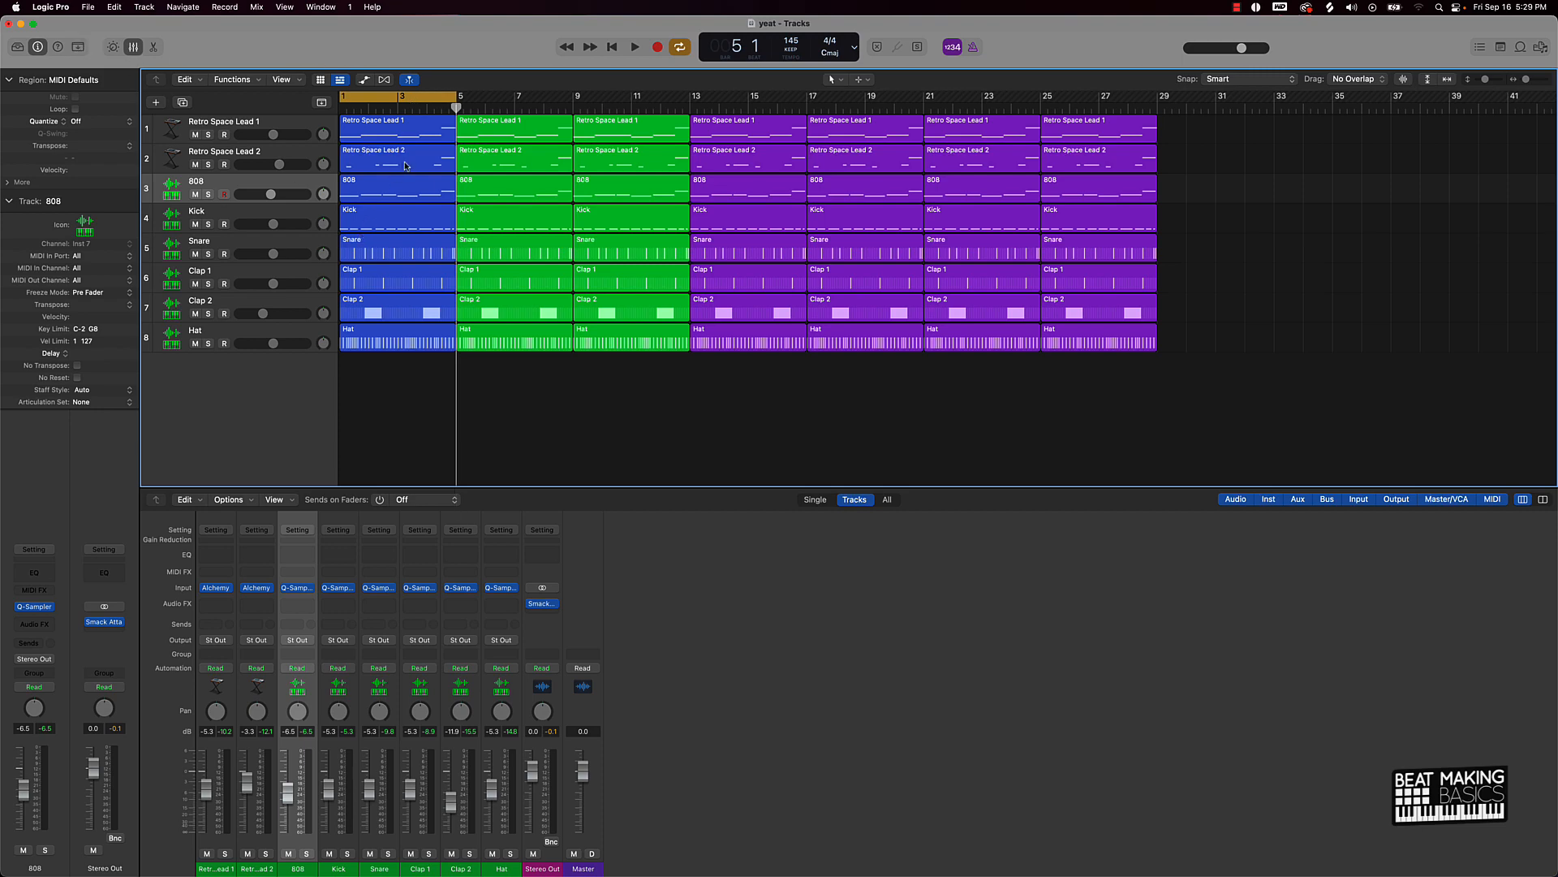
Mute all the blue intro regions in bars 1 to 4 except Retro Space Lead 1
drag(424, 97, 268, 134)
click(371, 337)
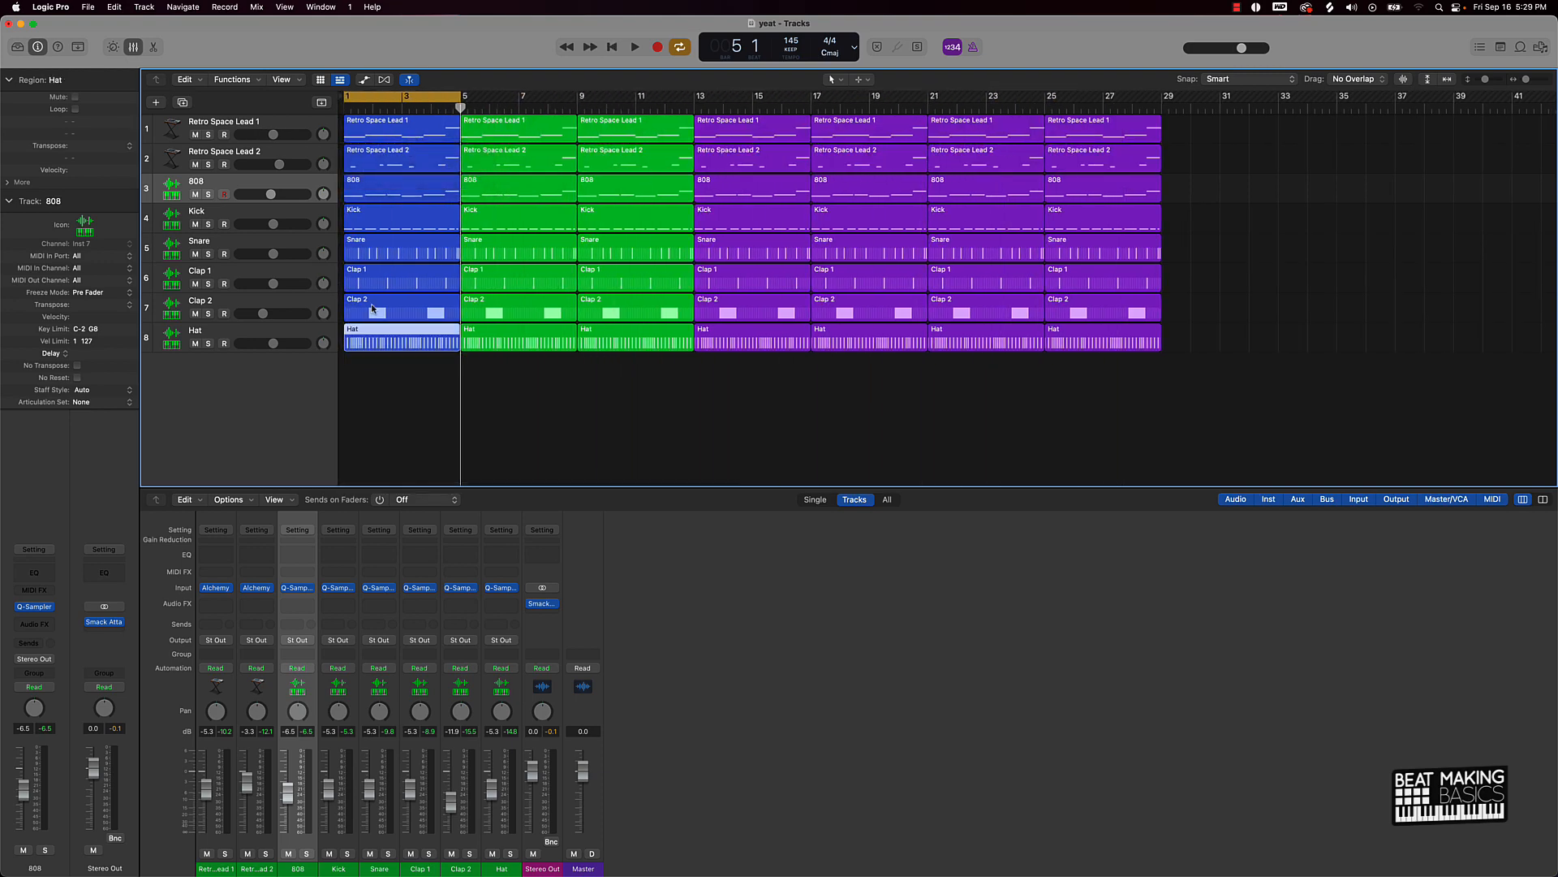
drag(372, 309, 398, 166)
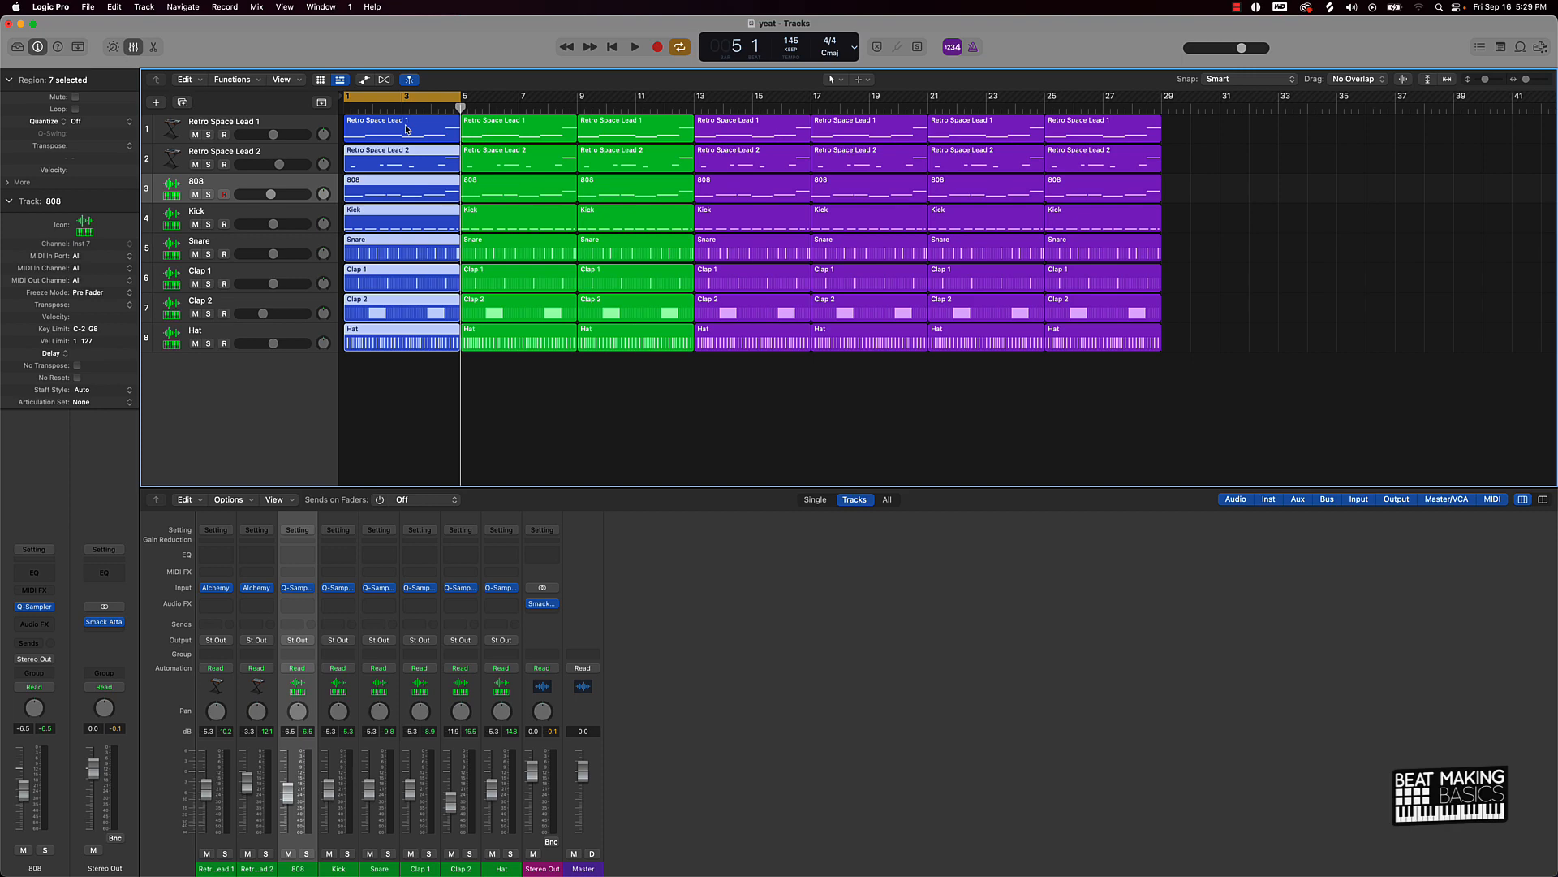
key(ctrl+m)
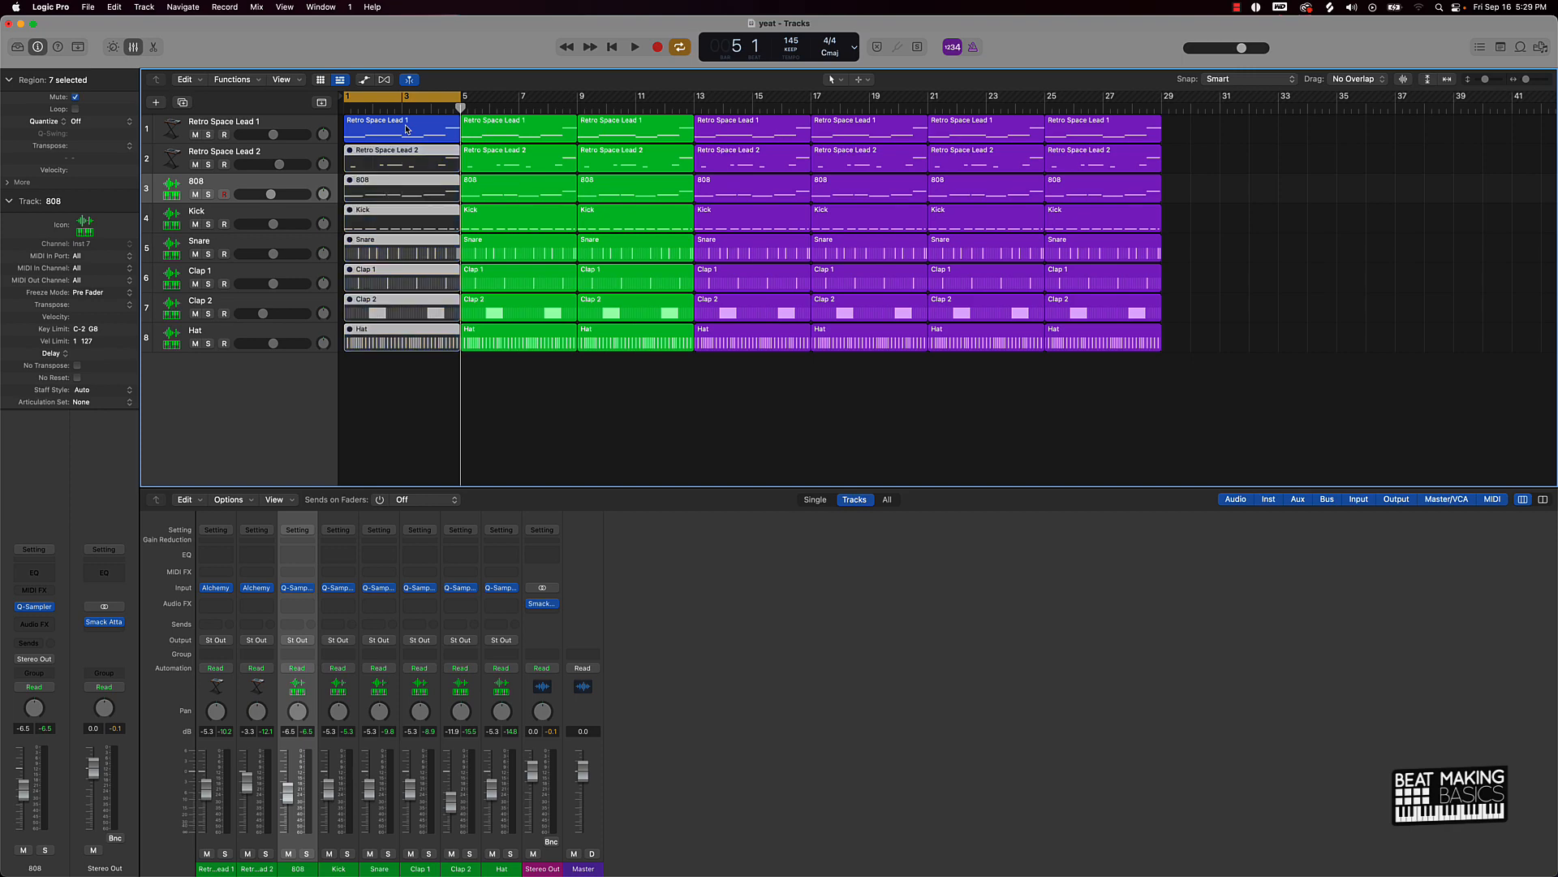
Delete the seven muted intro regions and undo the deletion
key(Delete)
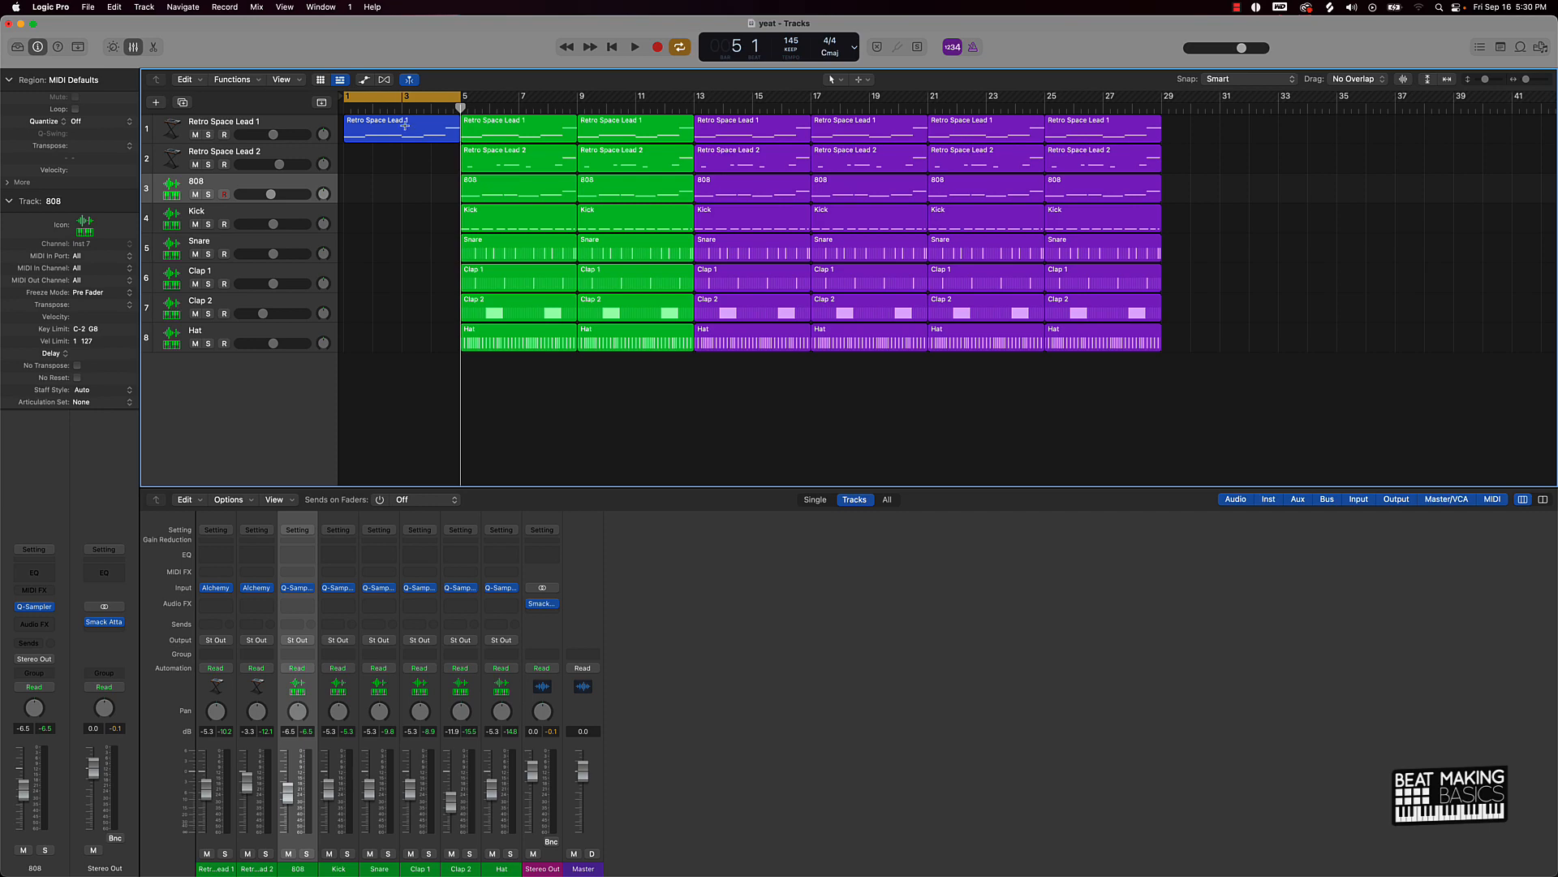
key(super+z)
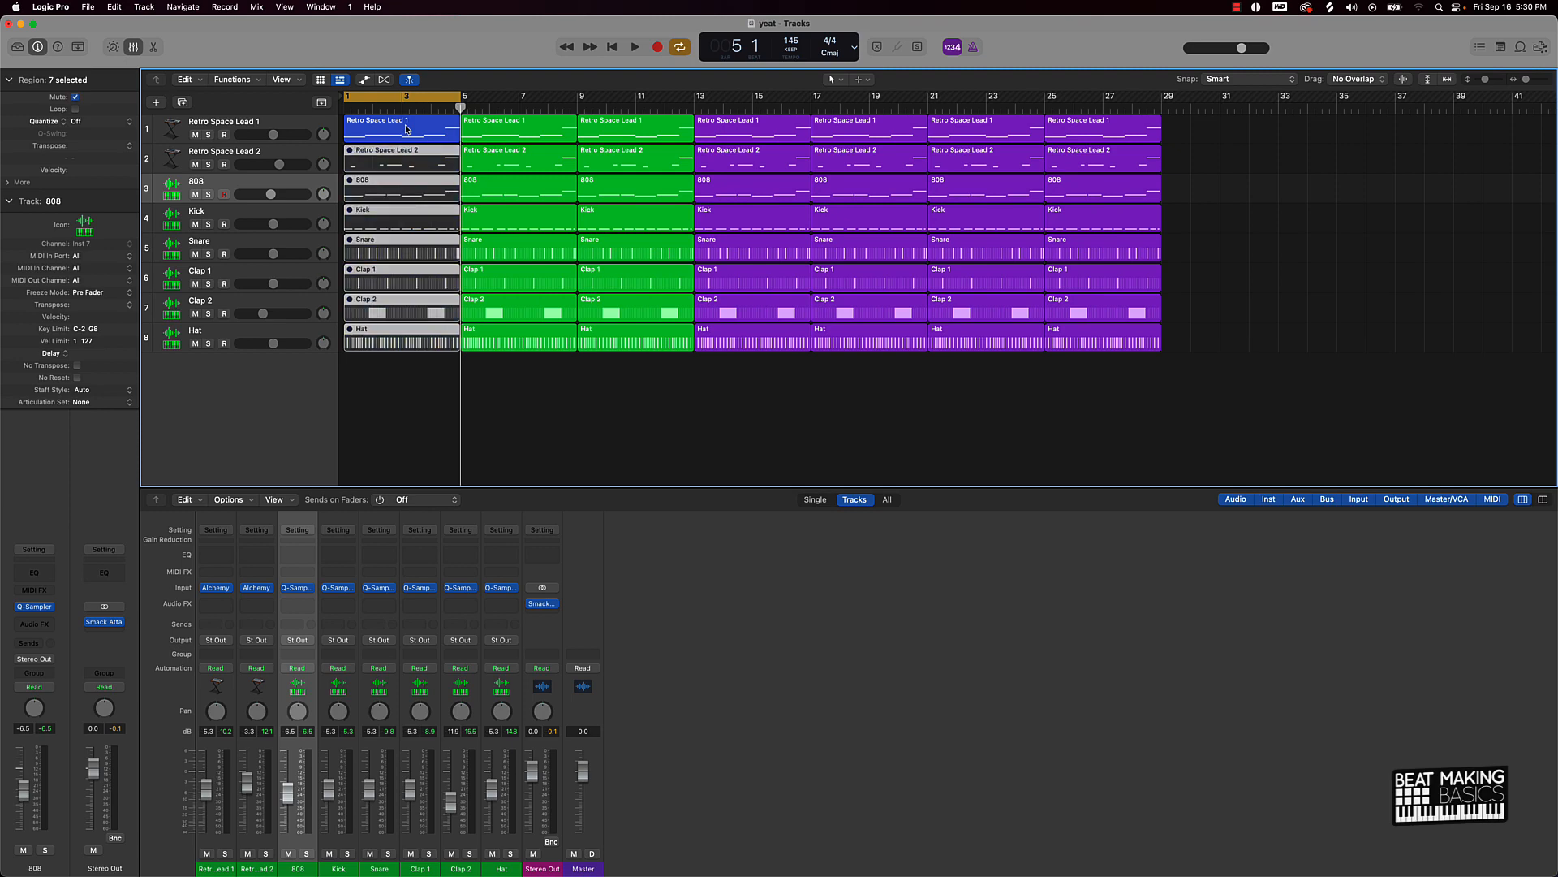
Play the intro from bar 1 to hear the lead on its own, and stop playback
key(space)
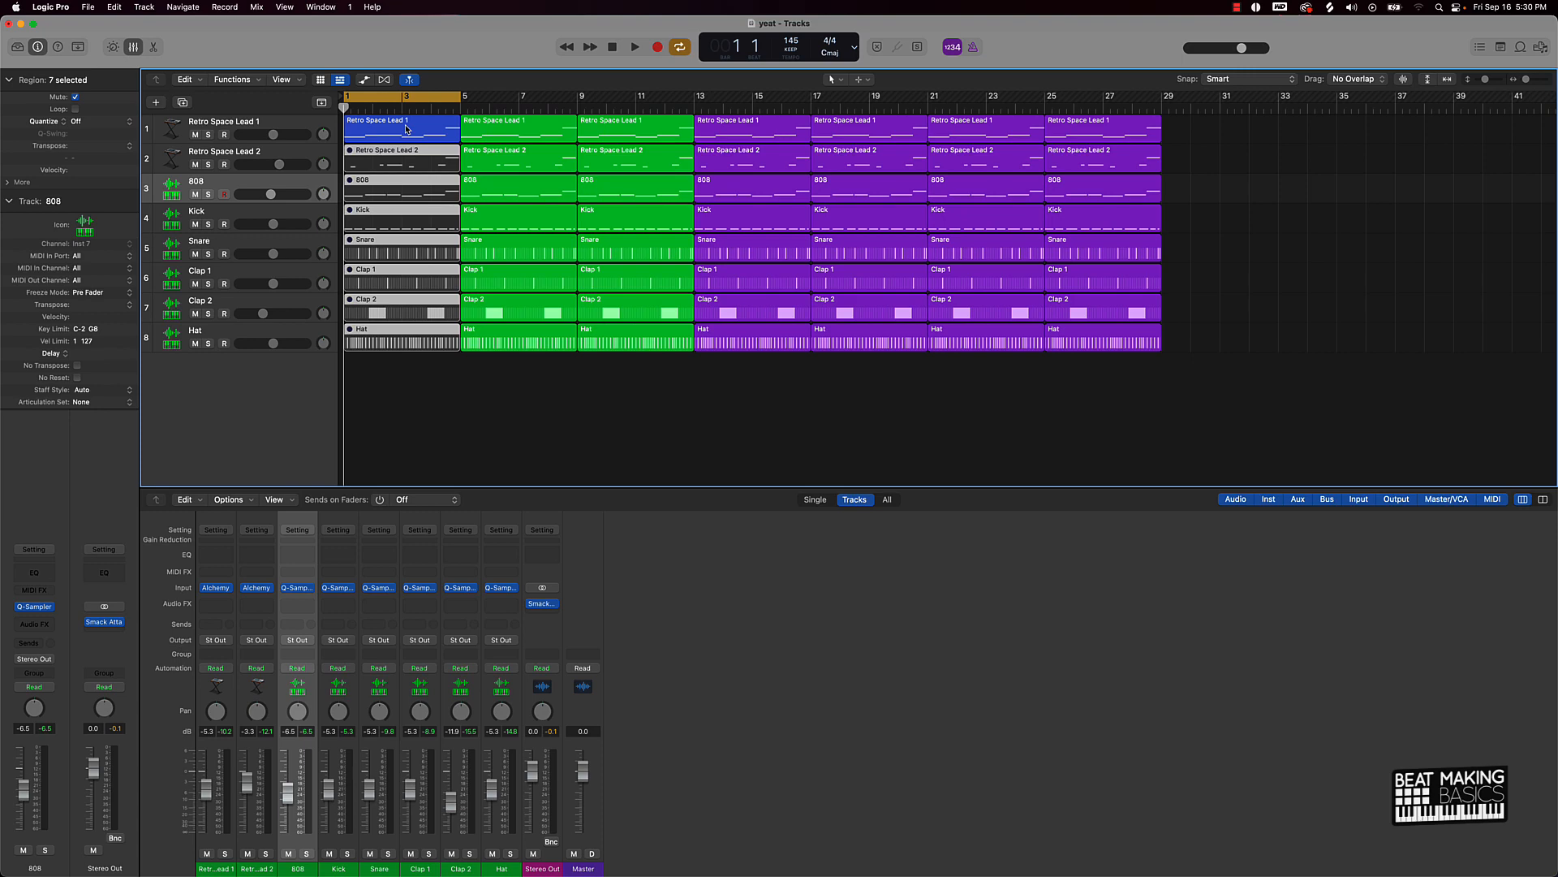
key(space)
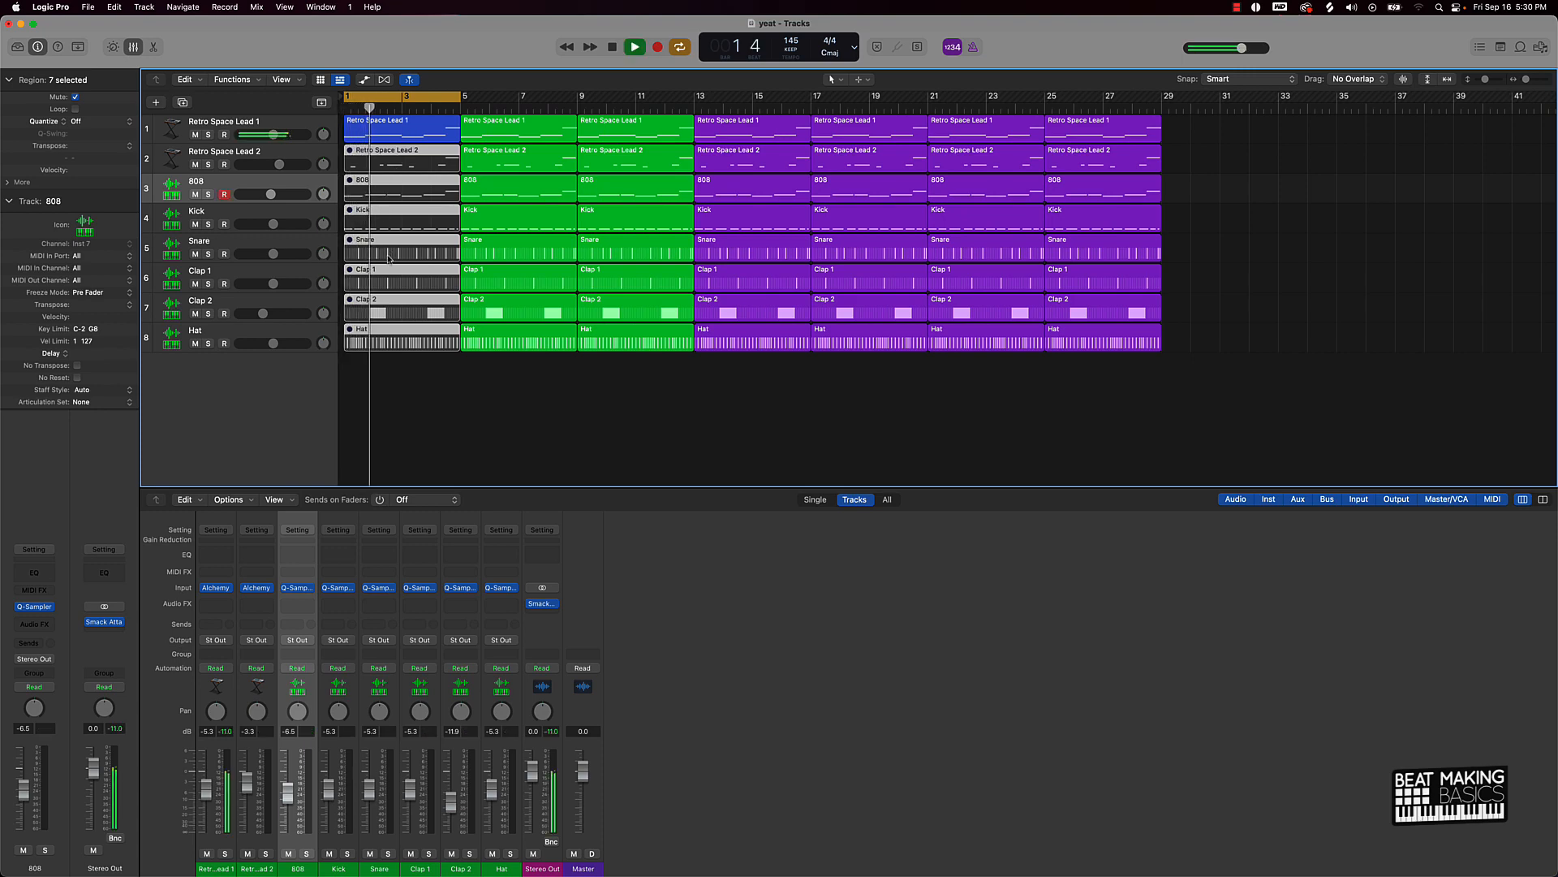
key(space)
Select every region in the arrangement and turn off the cycle range
drag(435, 366, 1204, 33)
mouse_move(431, 133)
mouse_down()
mouse_move(542, 130)
mouse_move(424, 128)
mouse_up()
click(434, 95)
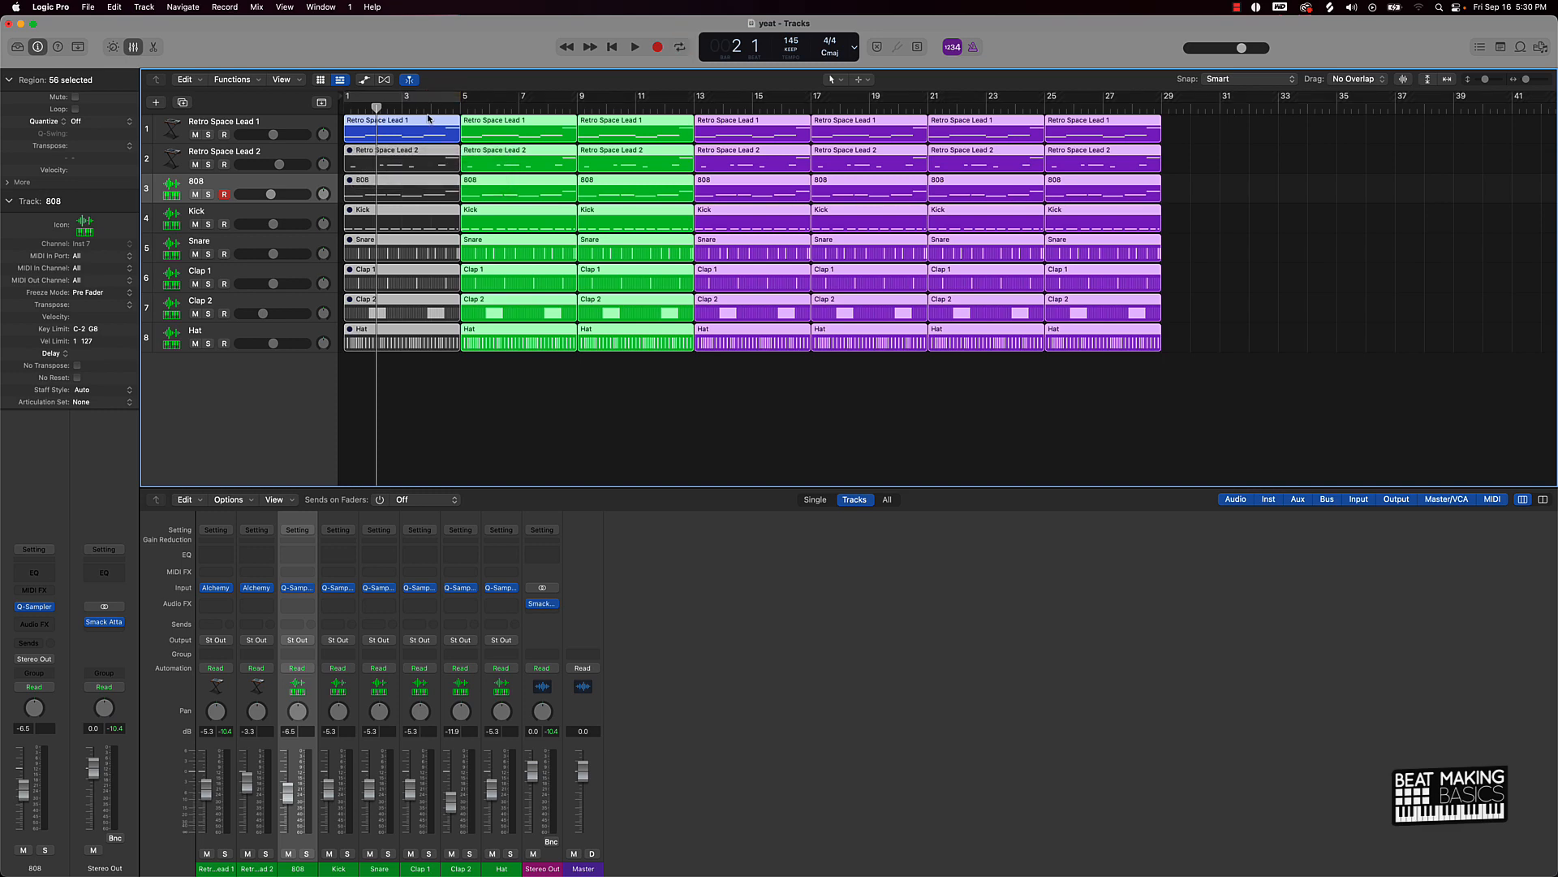
Play the arrangement from the intro into the green hook, deselect all regions, stop playback and return to bar 1
click(423, 110)
key(space)
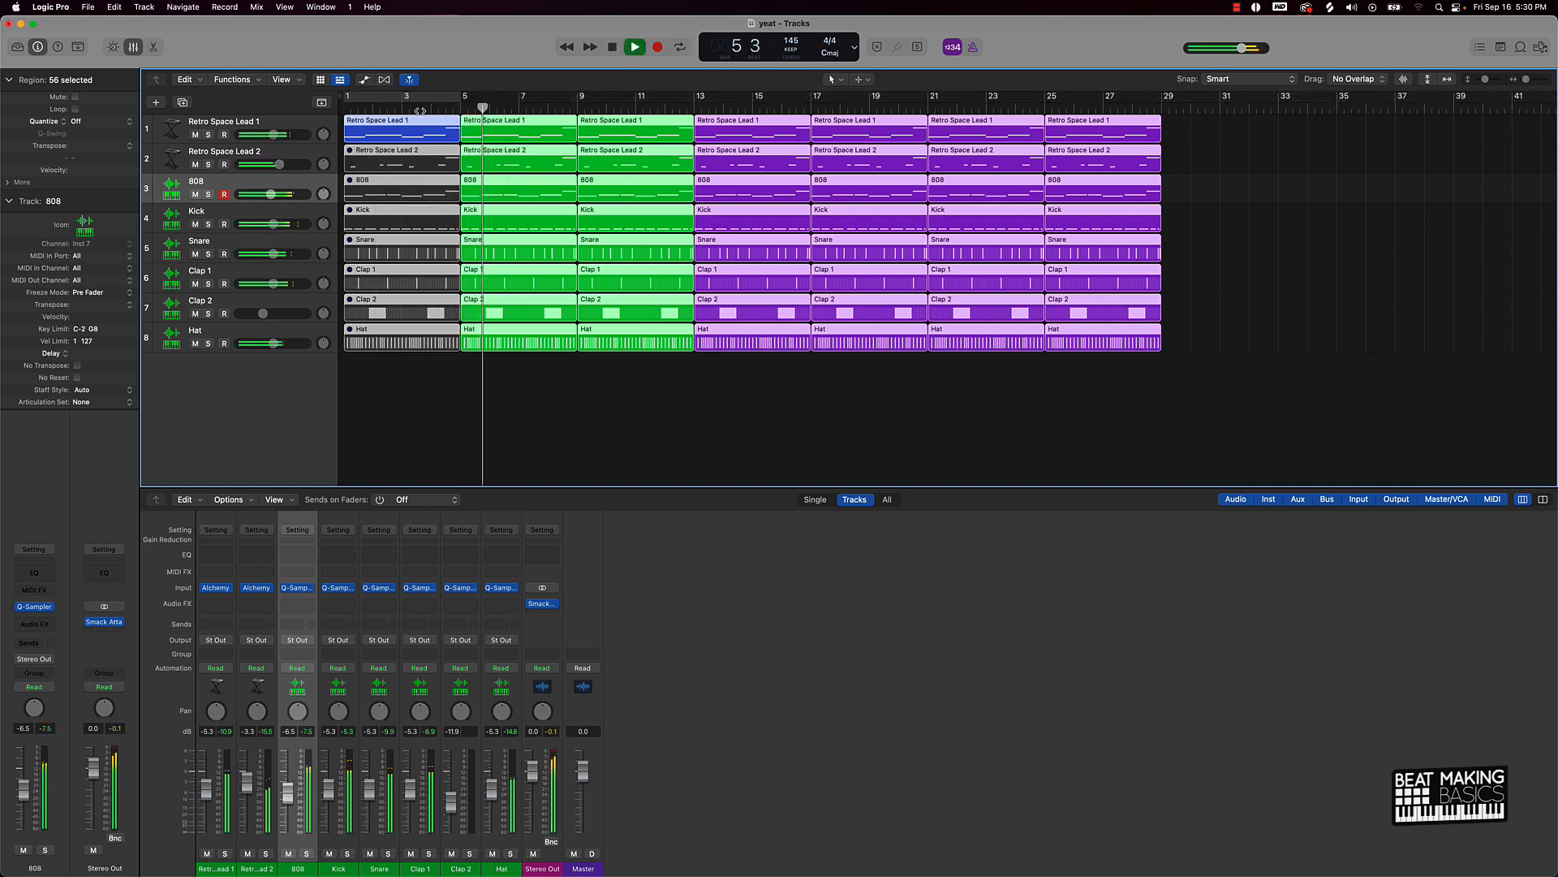
key(Return)
click(581, 365)
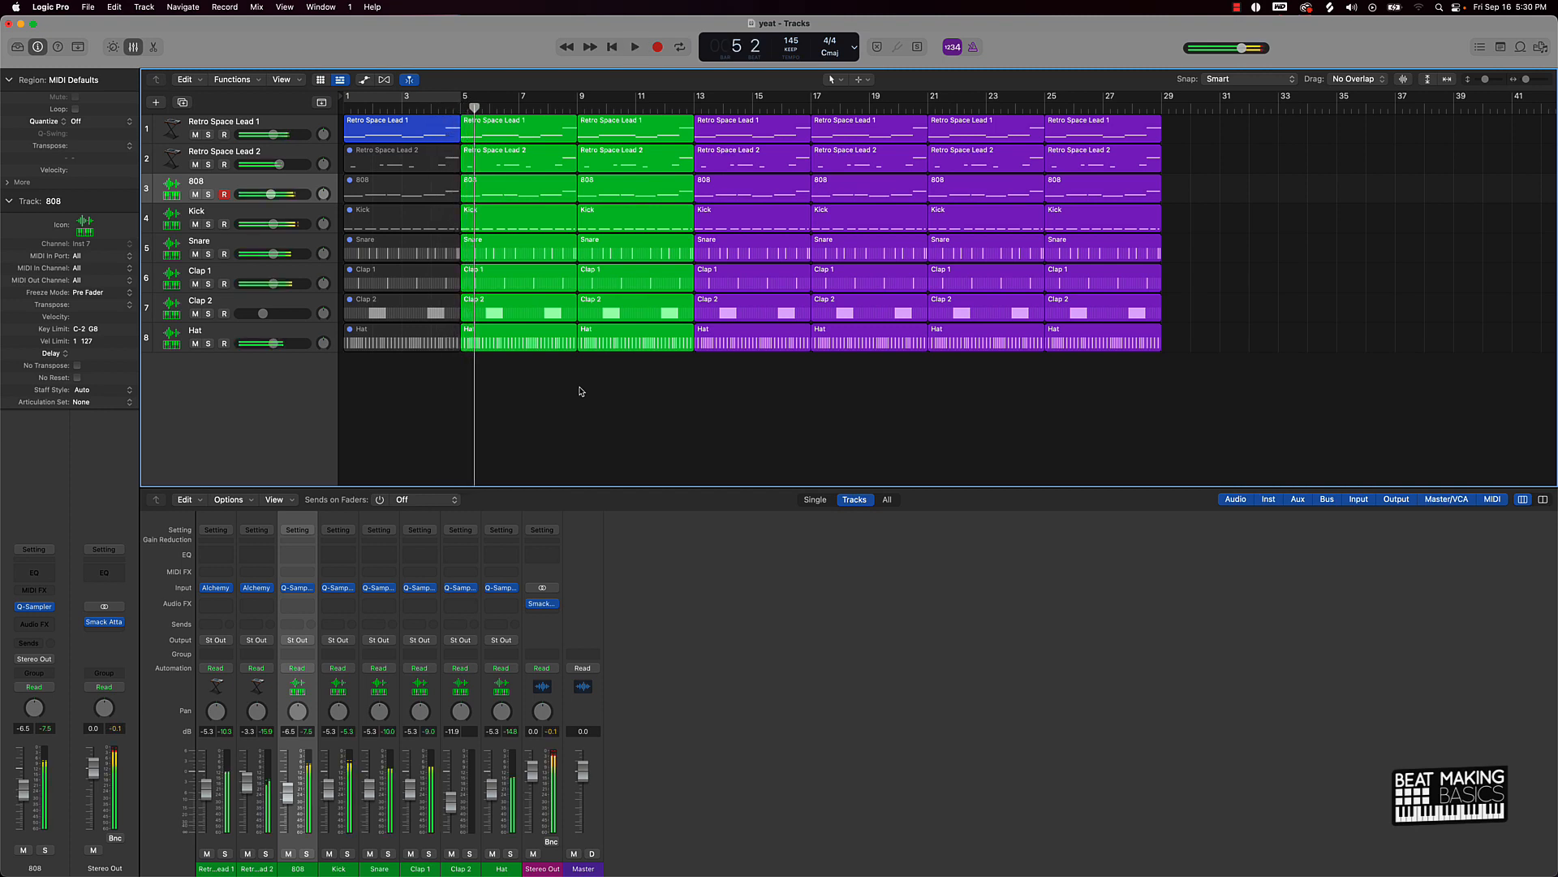
key(space)
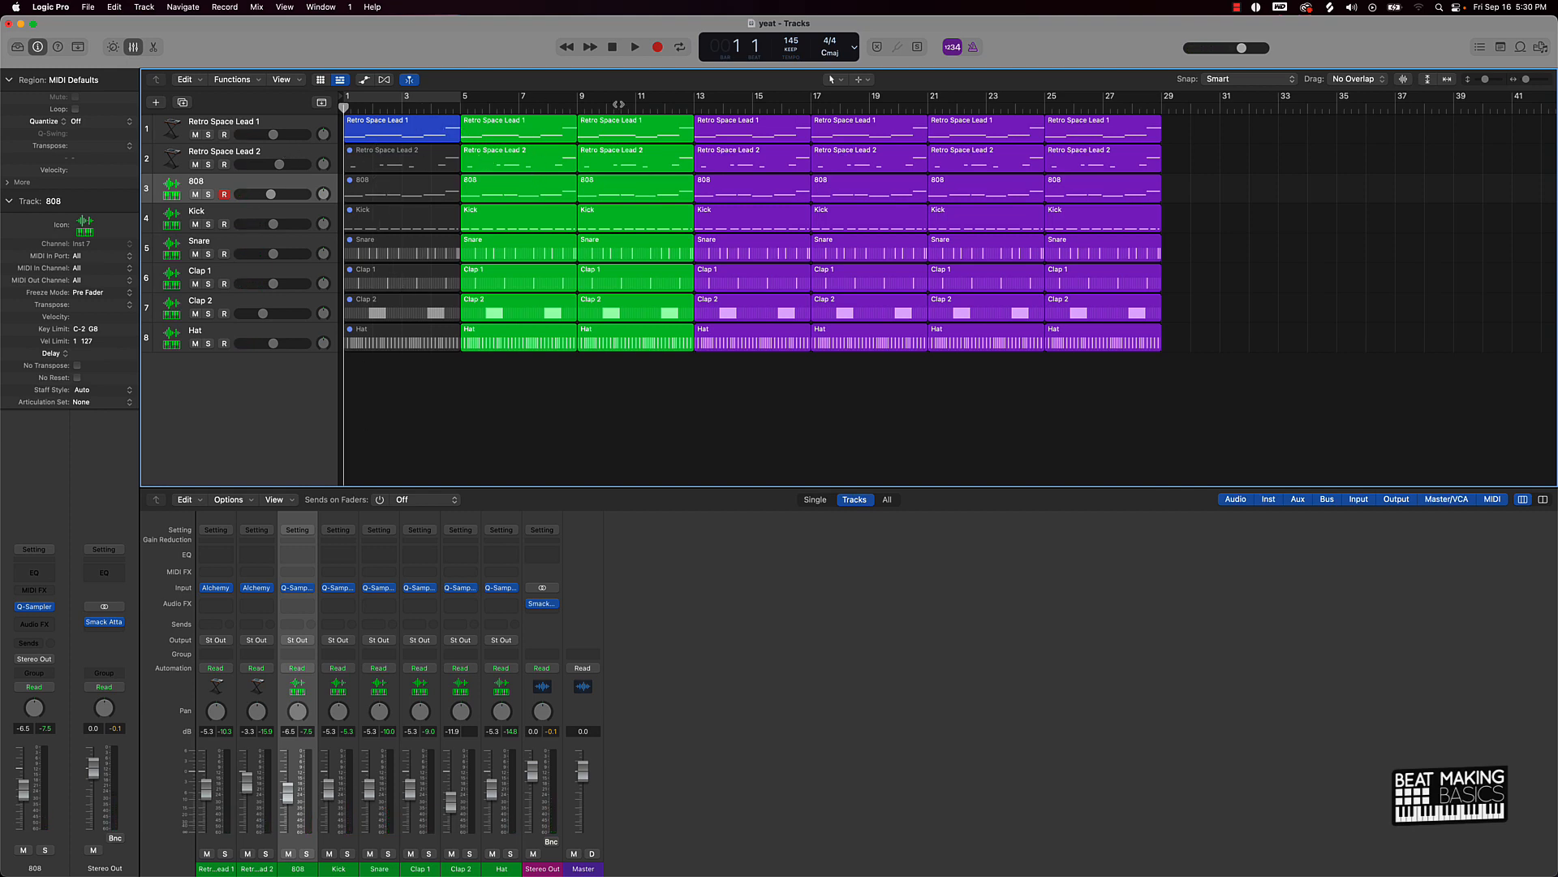
Set the cycle range over the green hook from bar 5 to bar 13 and duplicate the Retro Space Lead 2 track
drag(465, 99, 688, 108)
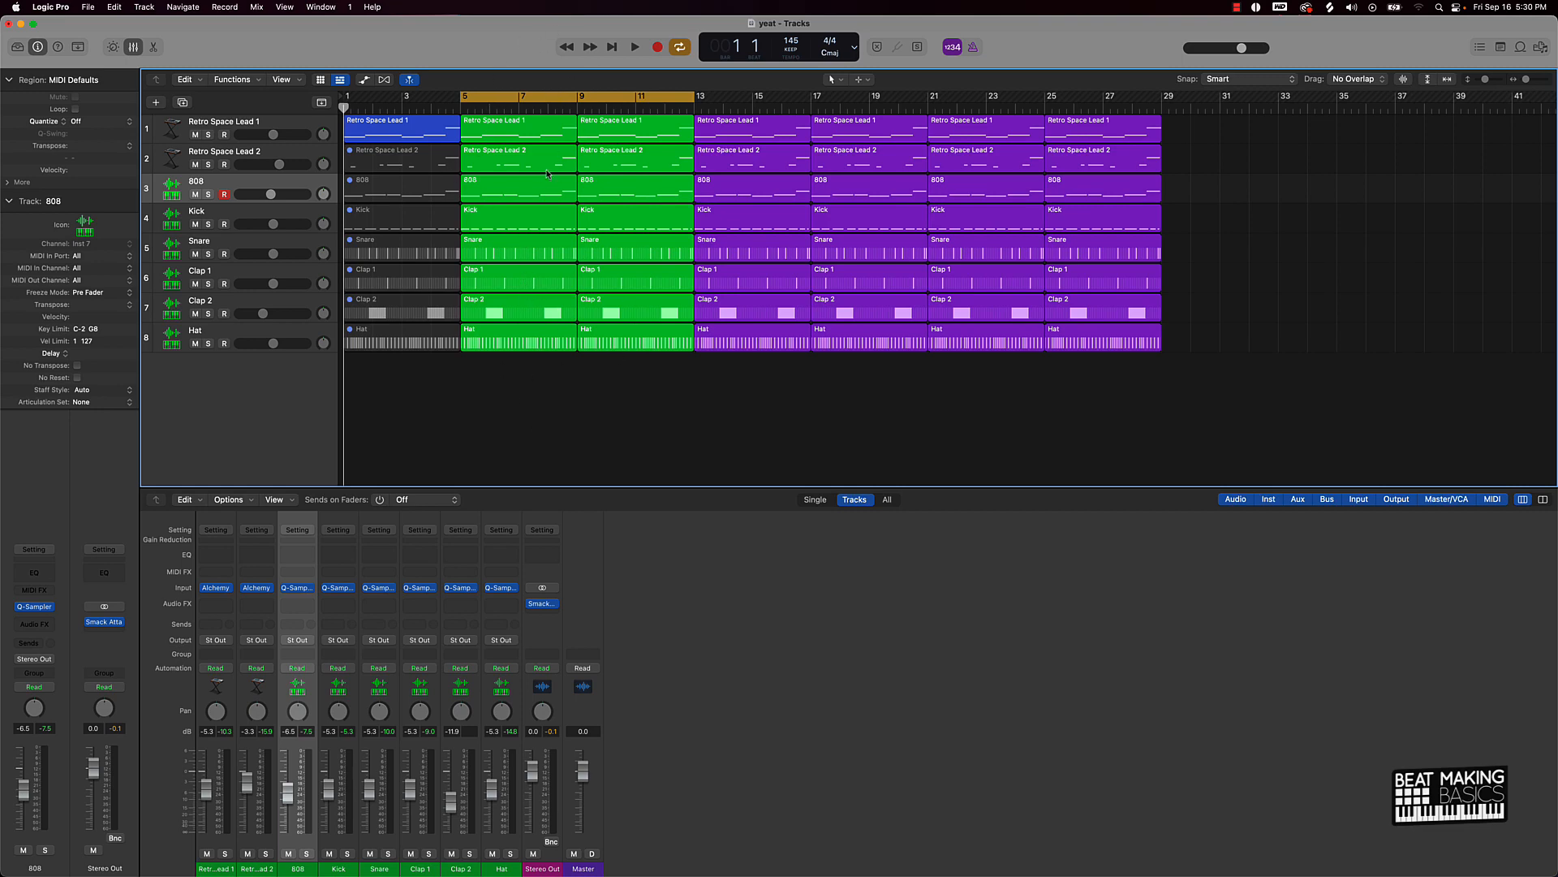
click(254, 153)
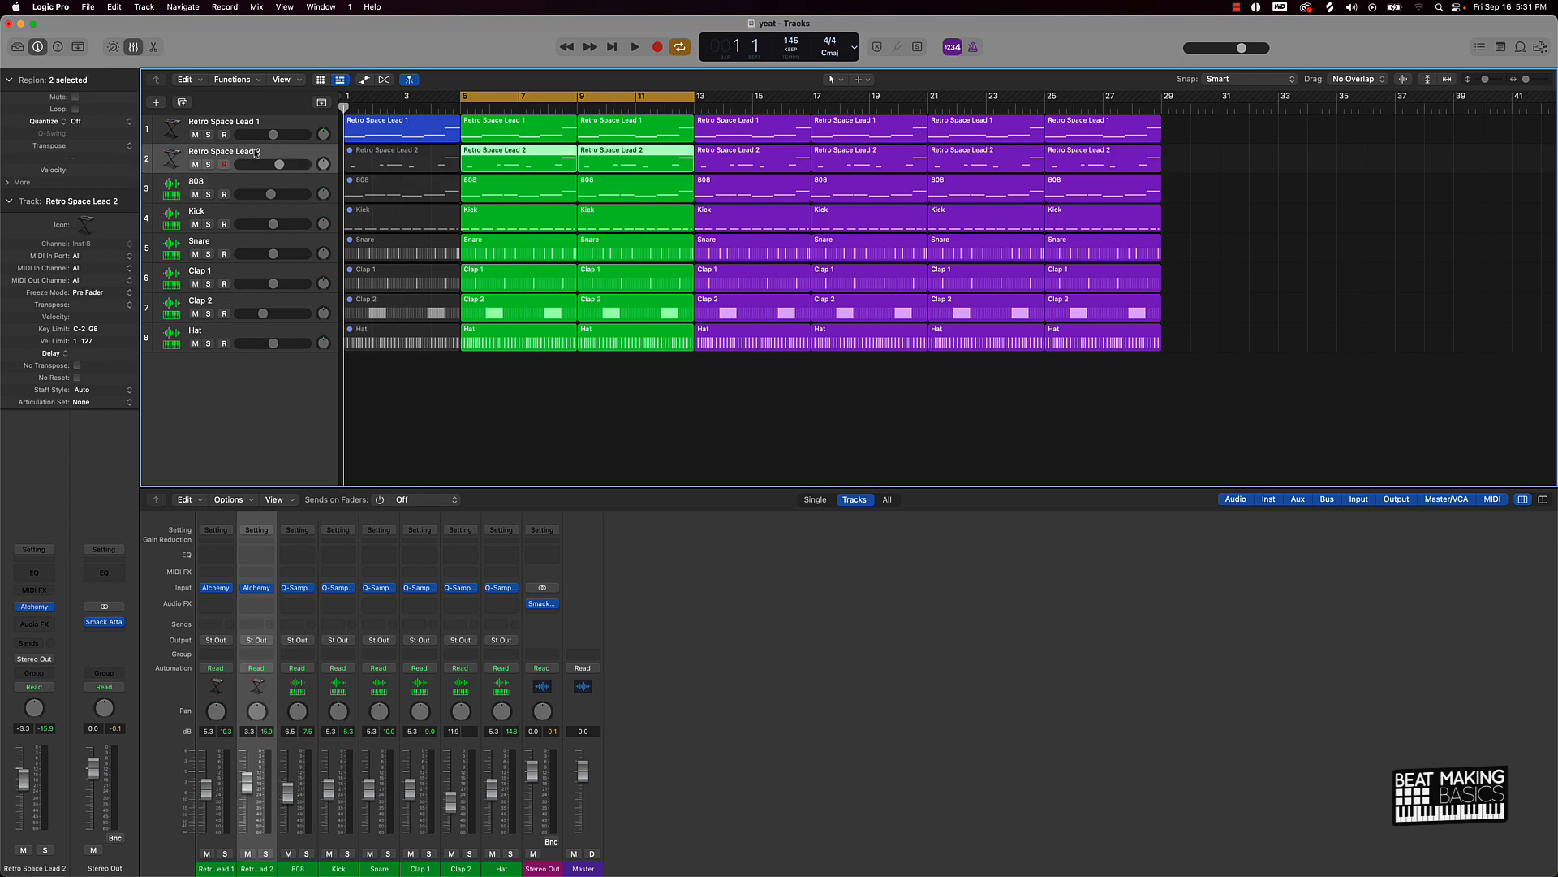
key(super+d)
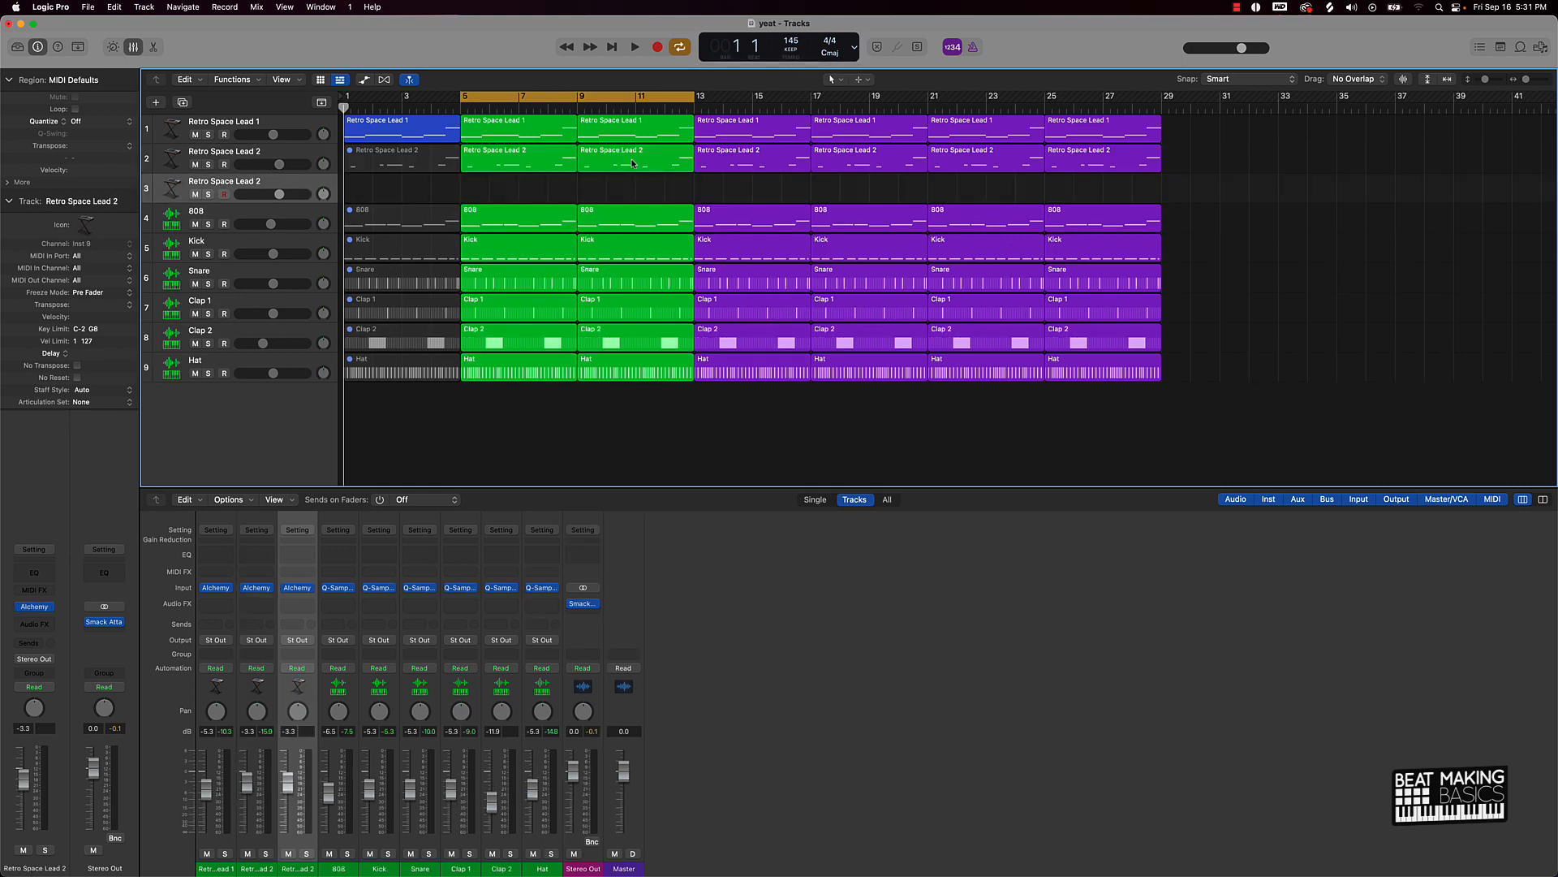
Copy the green Retro Space Lead 2 region at bar 9 onto the duplicate track and transpose all its notes up an octave
drag(632, 163, 629, 185)
double_click(629, 185)
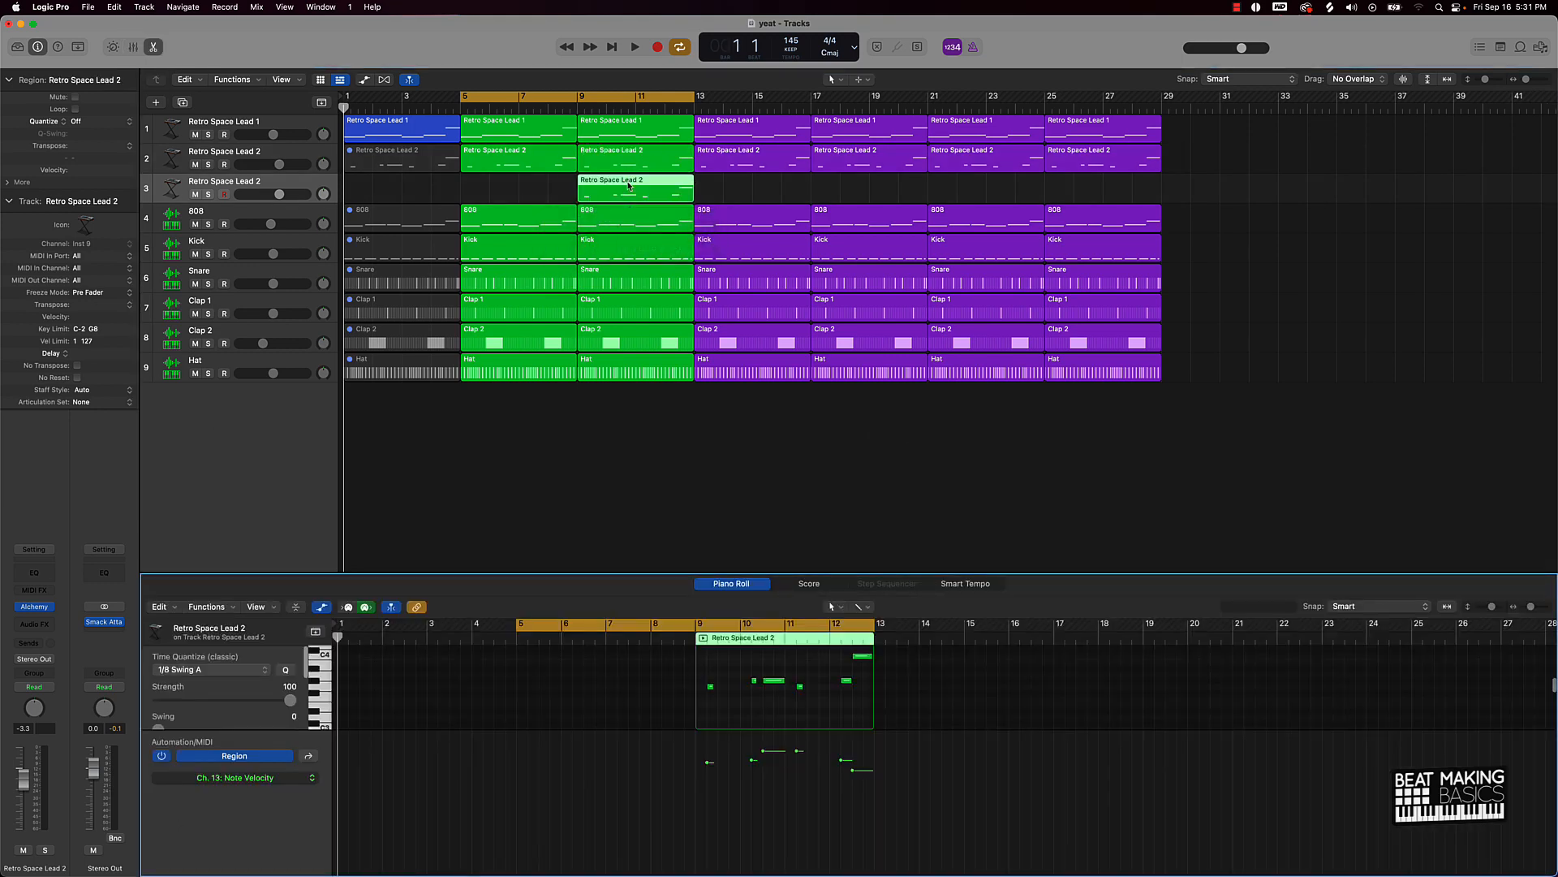
key(super+a)
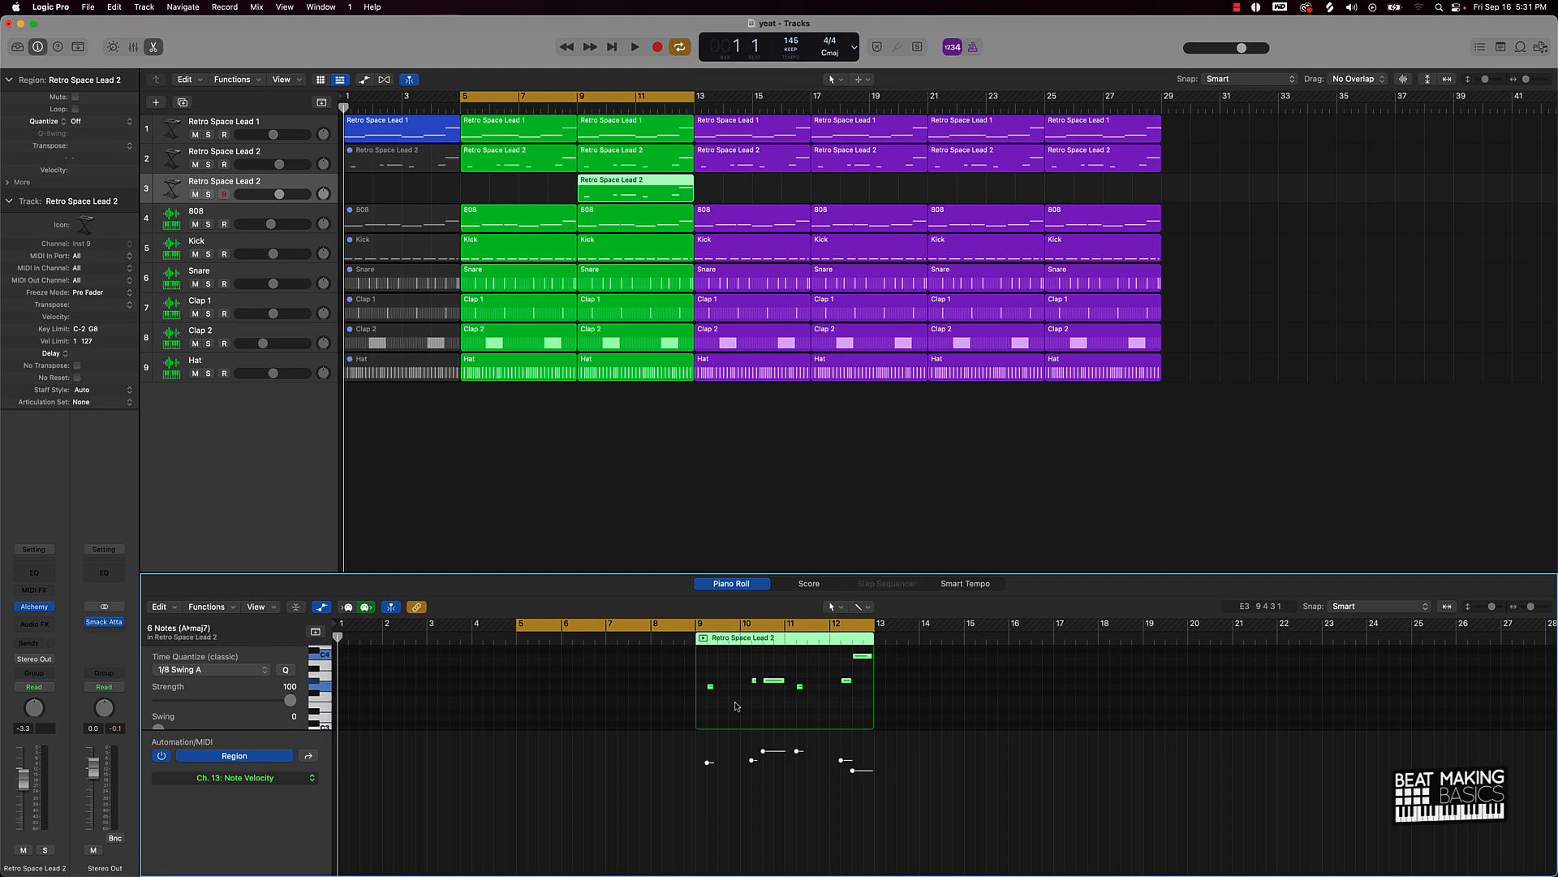
key(Delete)
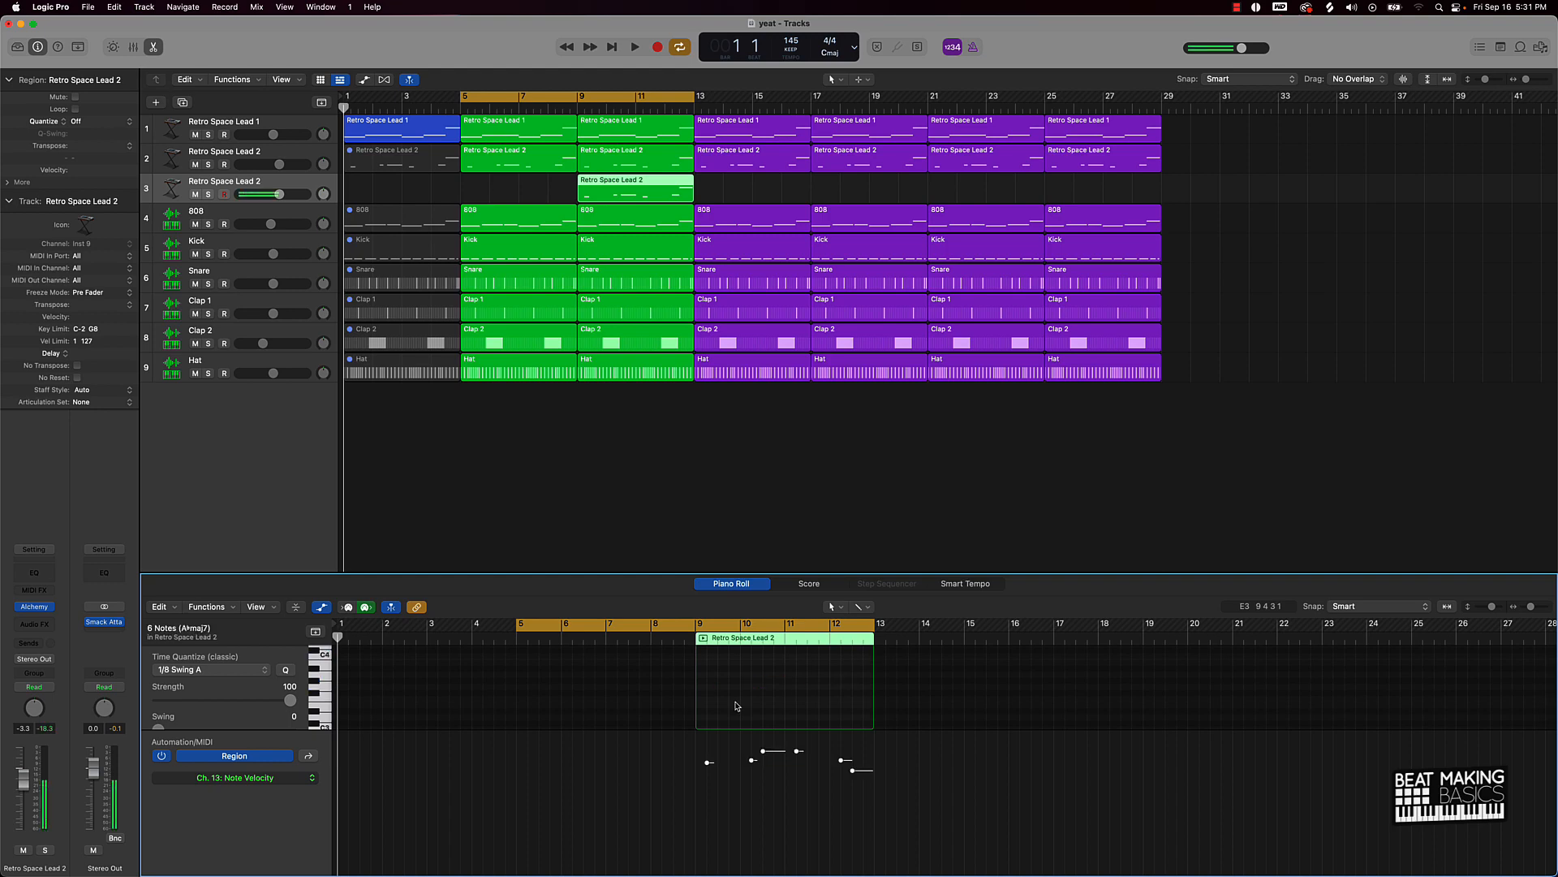
scroll(736, 706, up, 5)
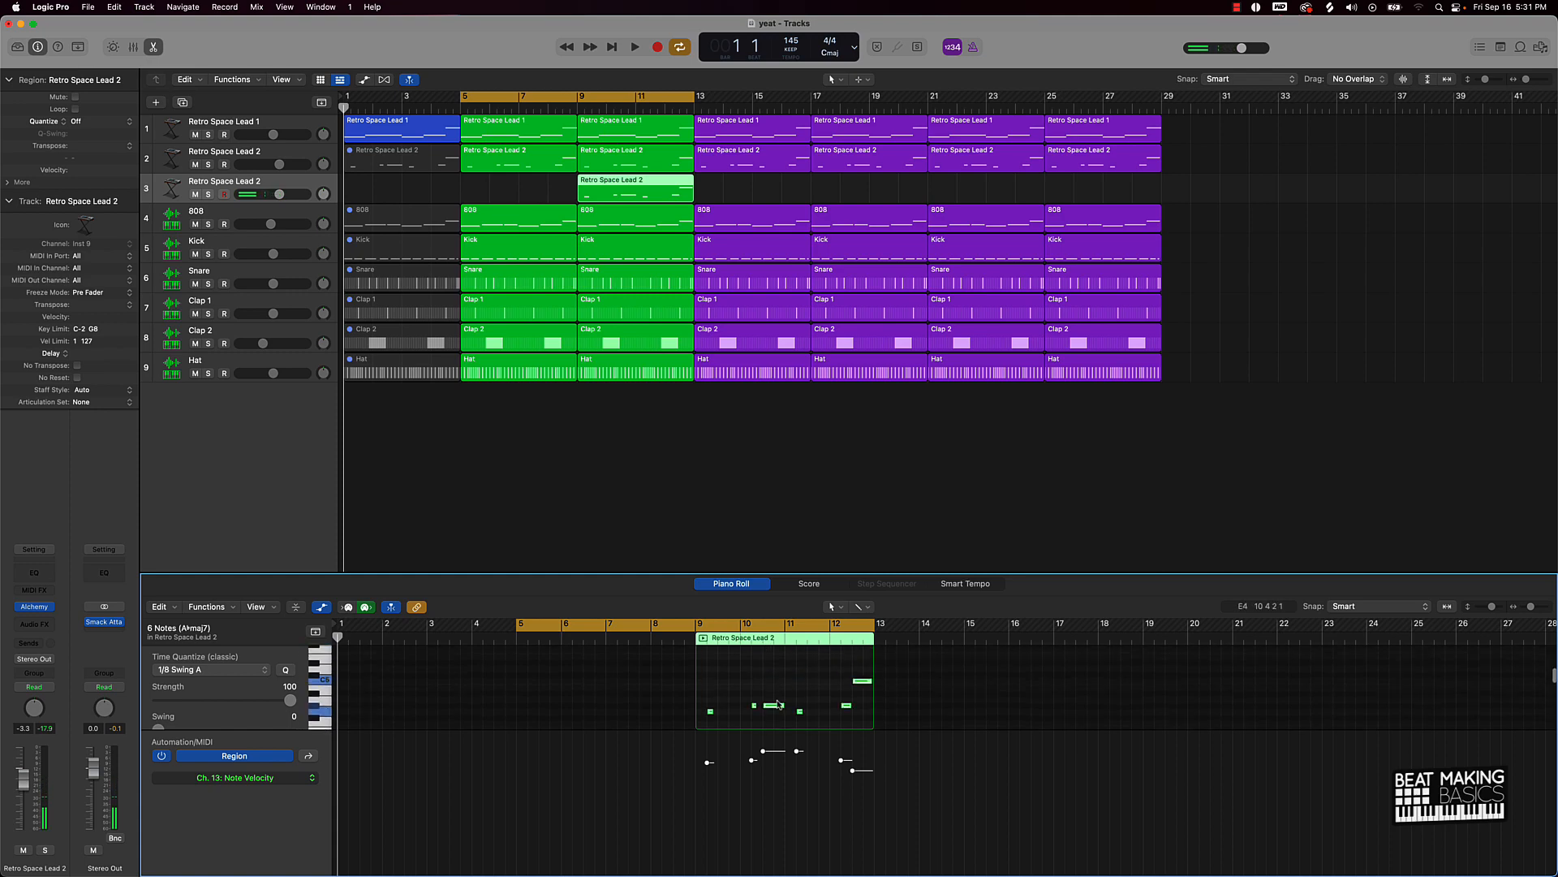
click(598, 435)
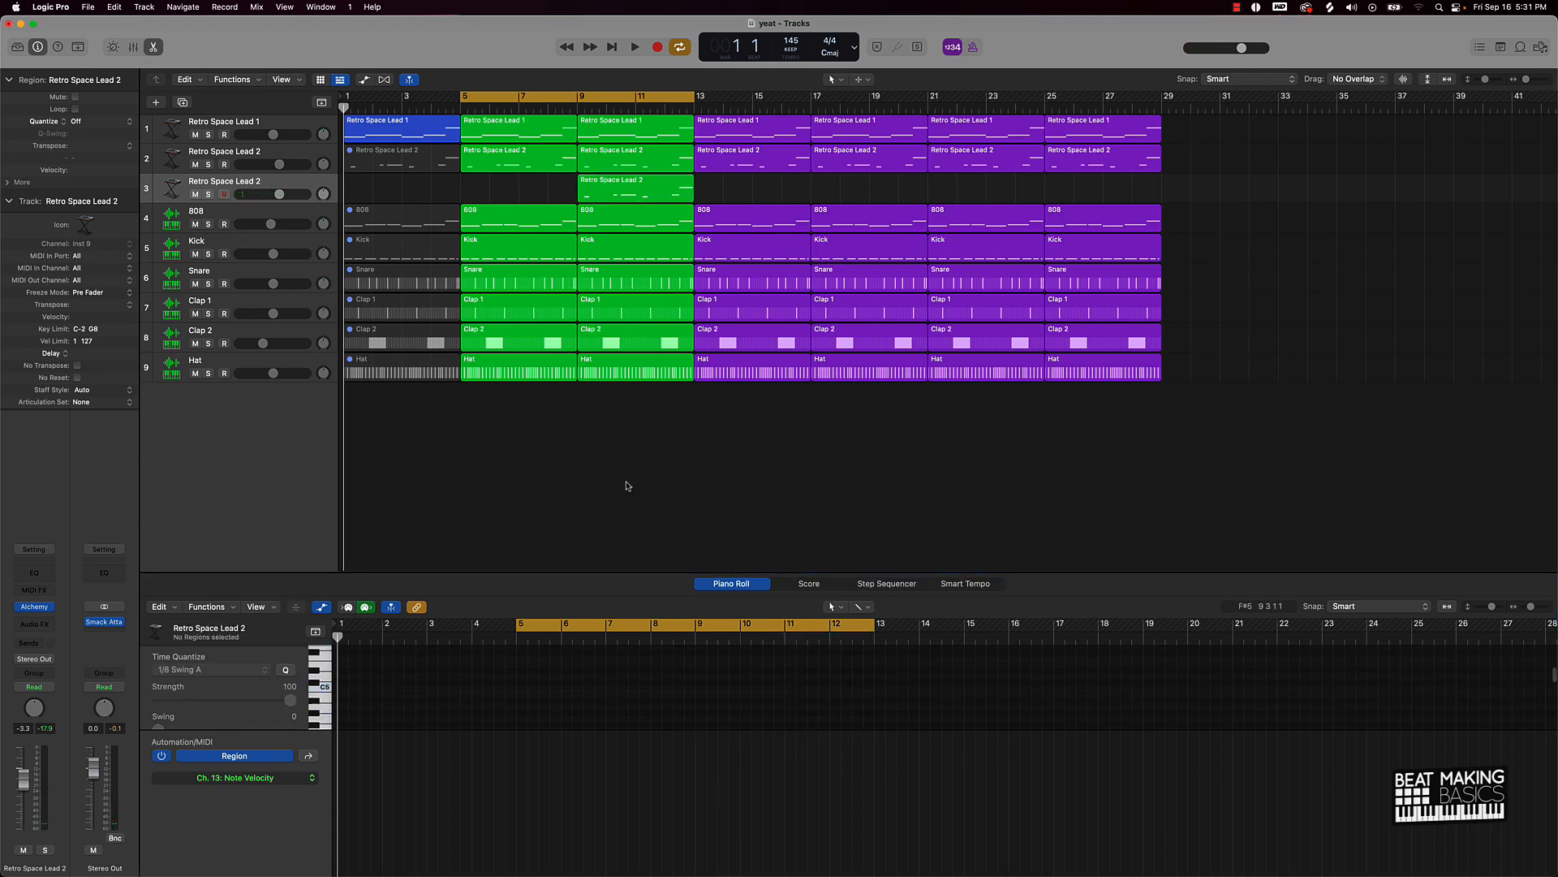
Play the cycled hook while adjusting the duplicate lead track's volume to -1.4 dB, and stop playback
drag(279, 194, 268, 195)
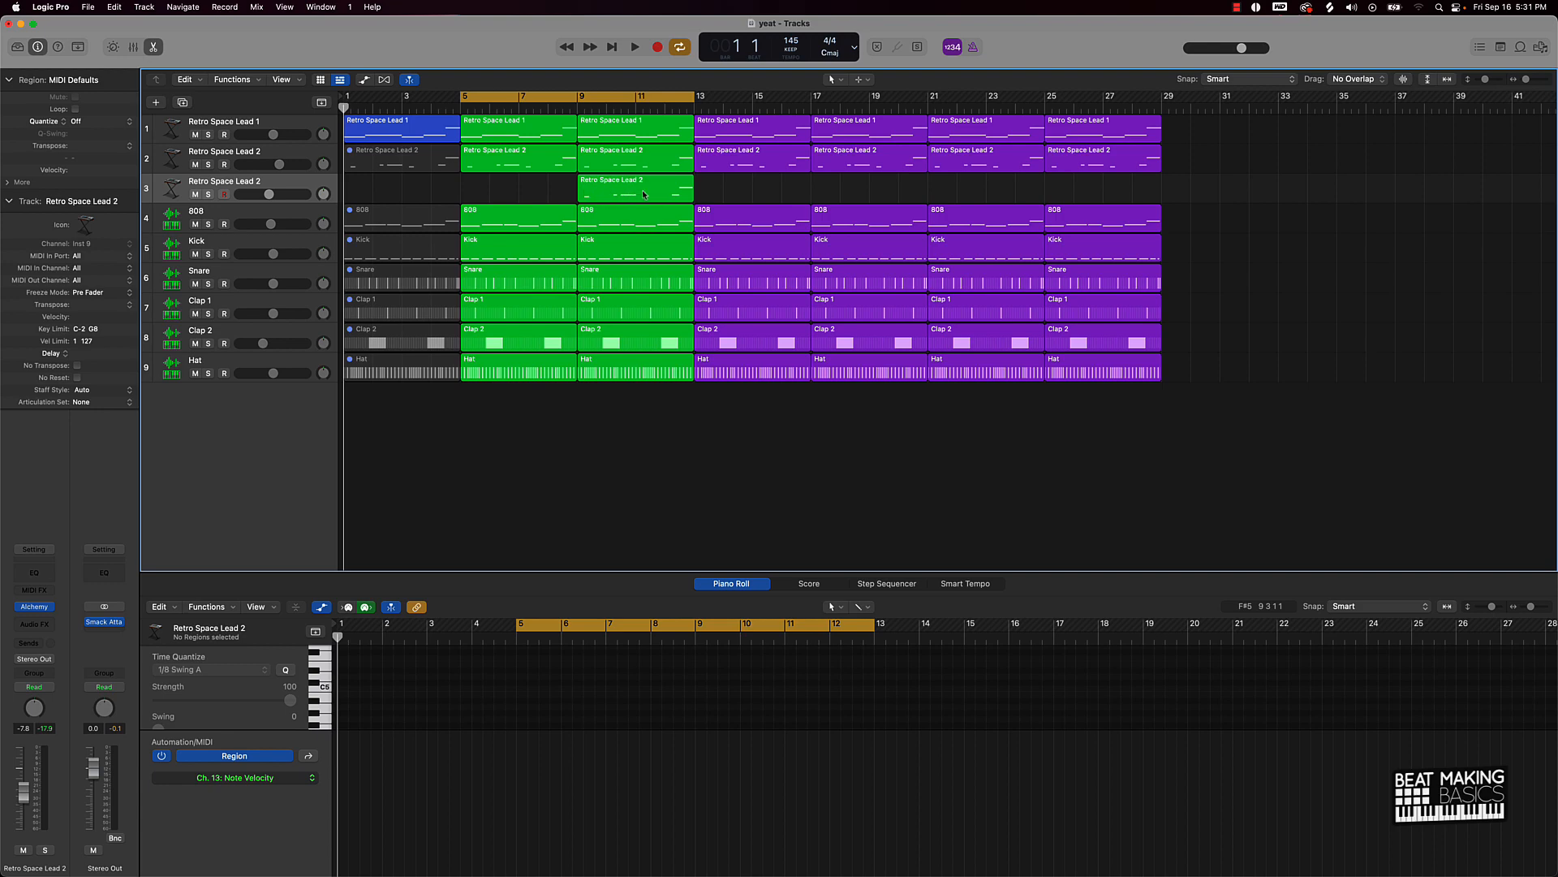
drag(266, 198, 259, 198)
key(space)
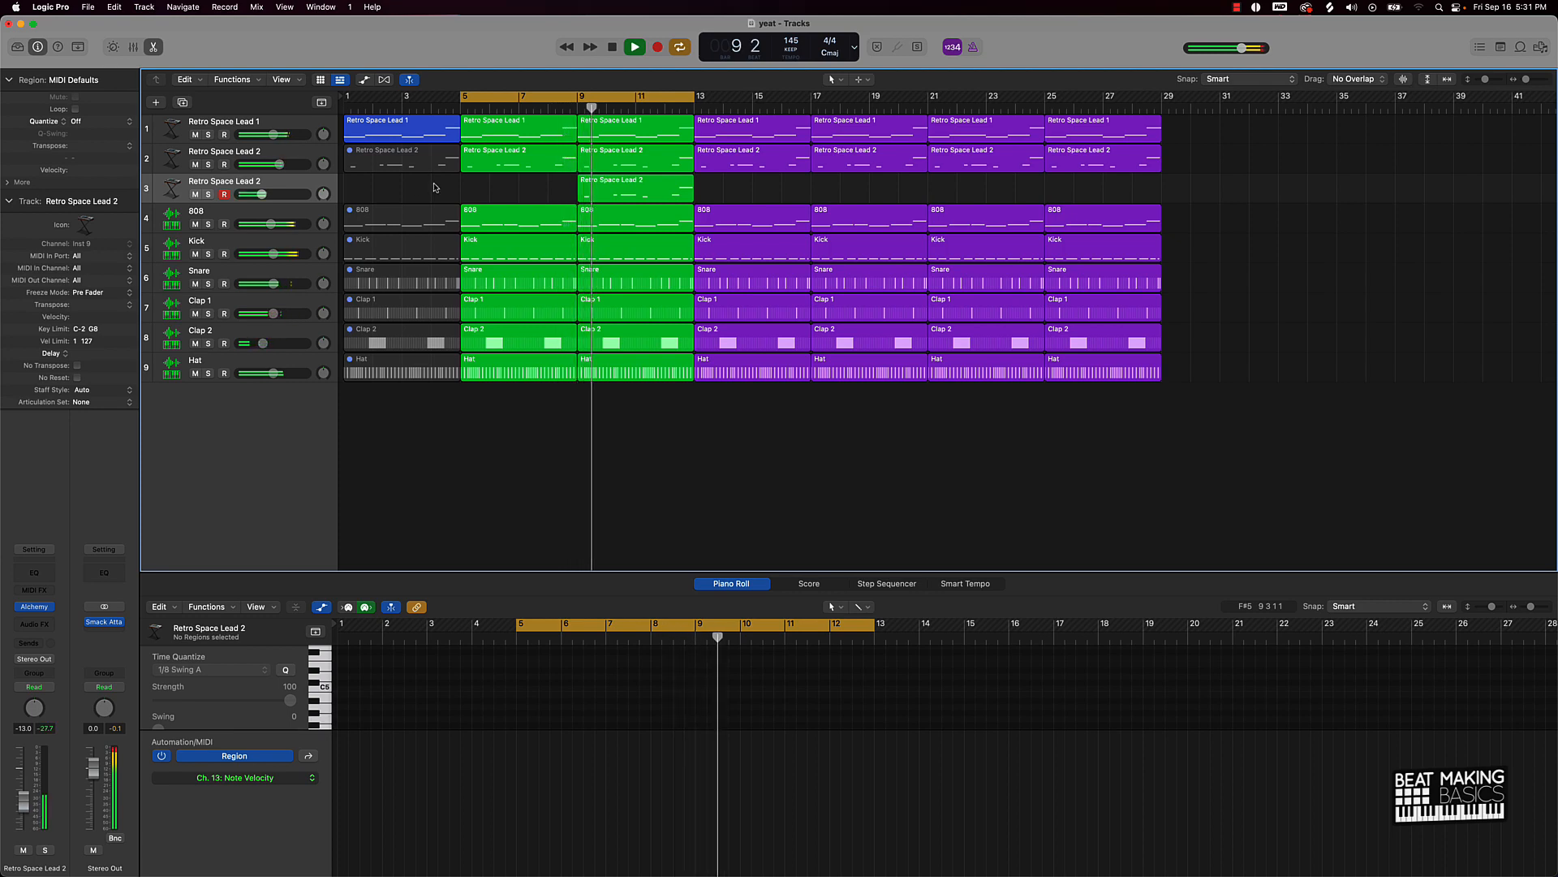
drag(262, 194, 285, 194)
key(space)
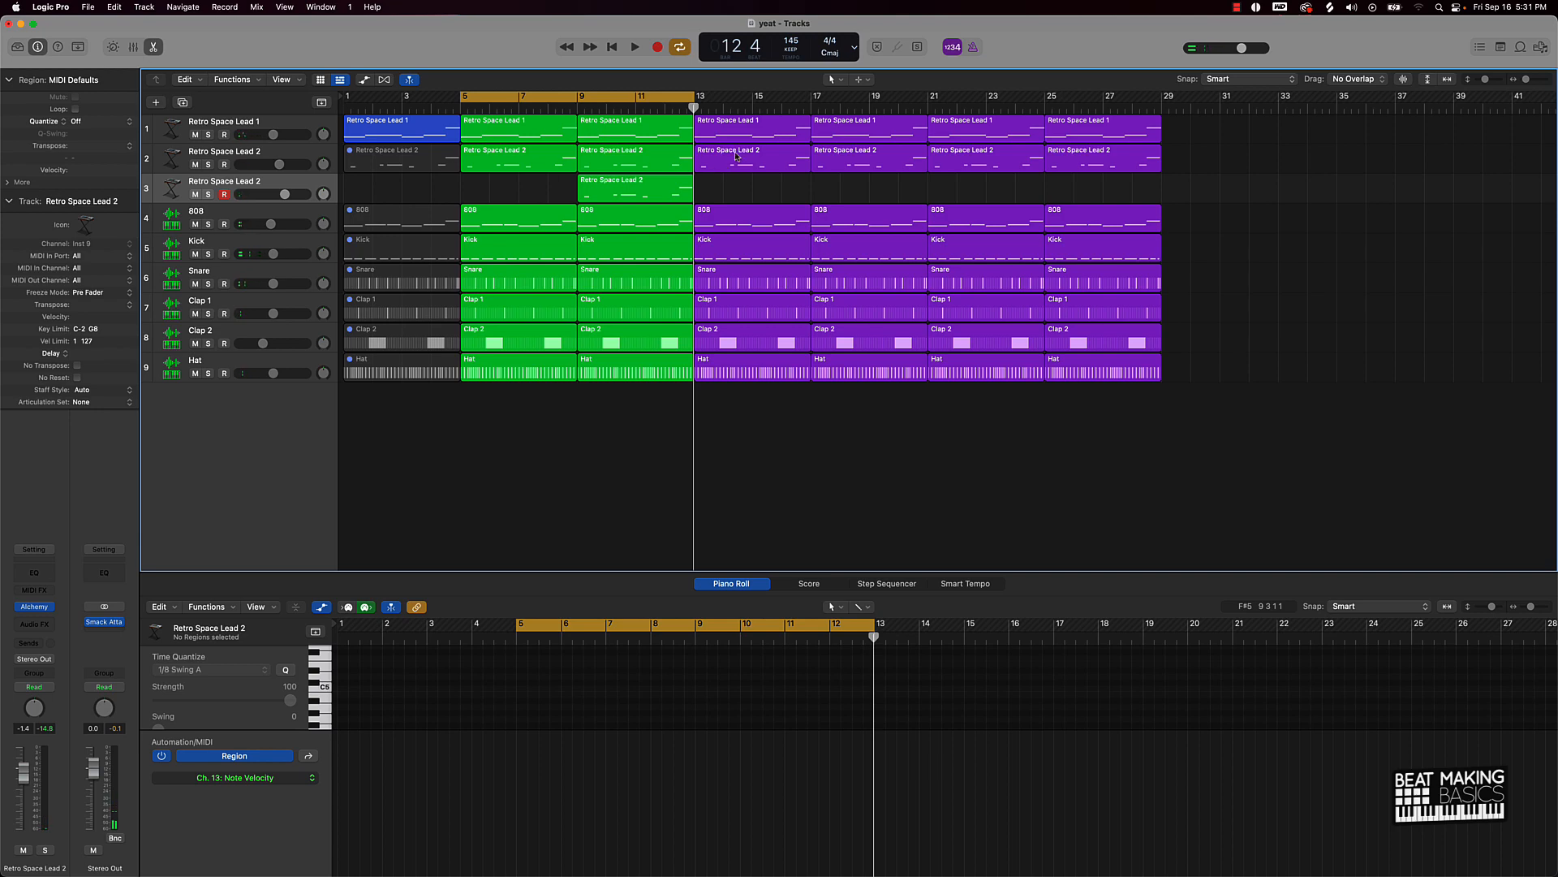
Mute the four purple Retro Space Lead 2 regions in bars 13 to 28 of the original track
drag(745, 190, 1165, 155)
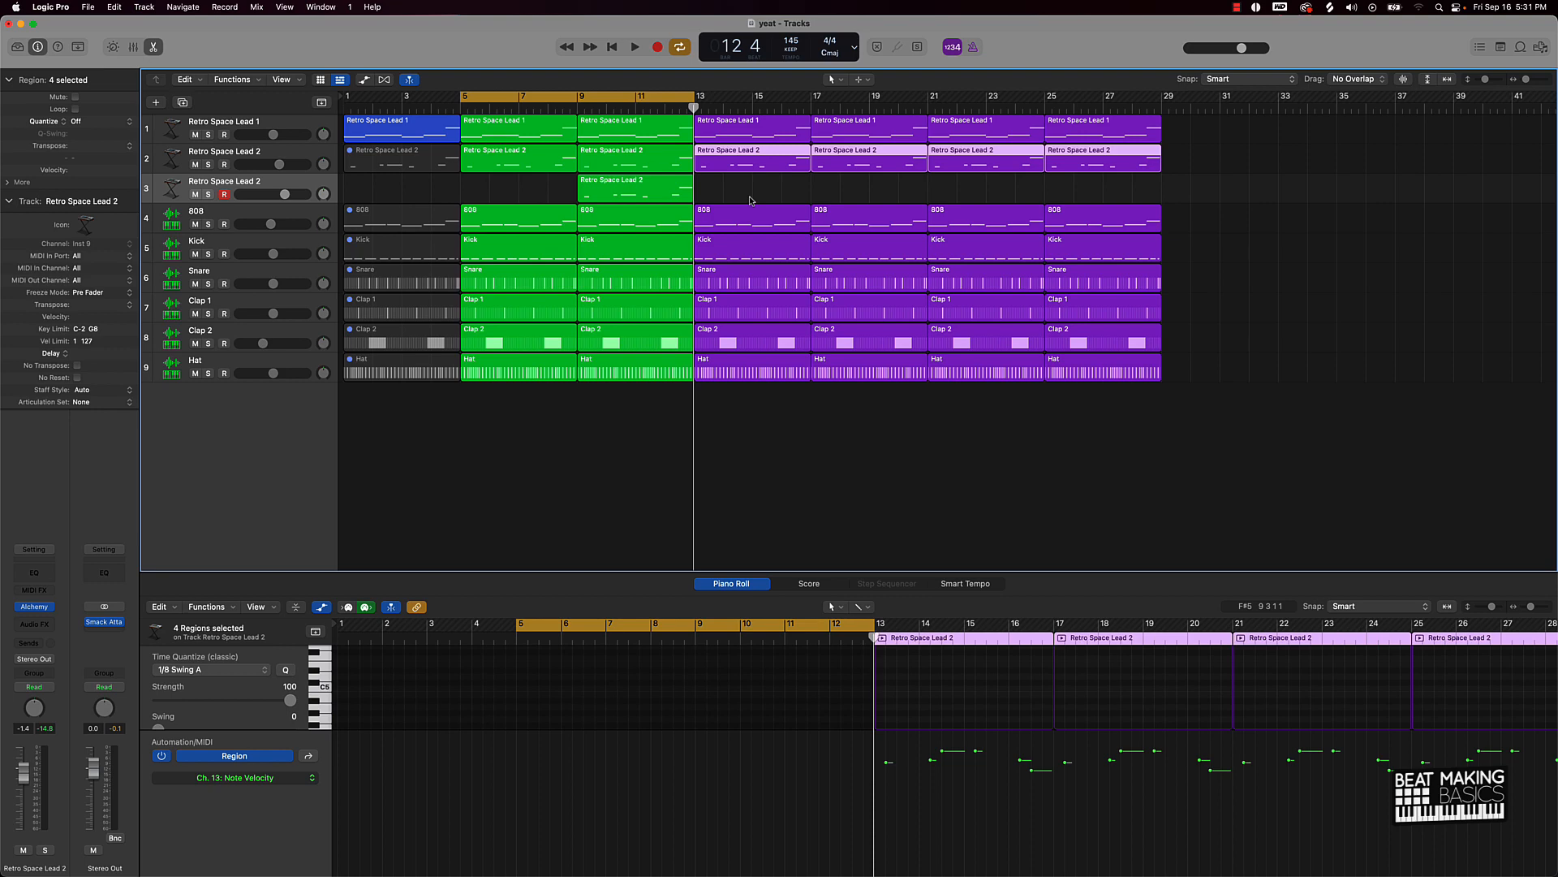
key(ctrl+m)
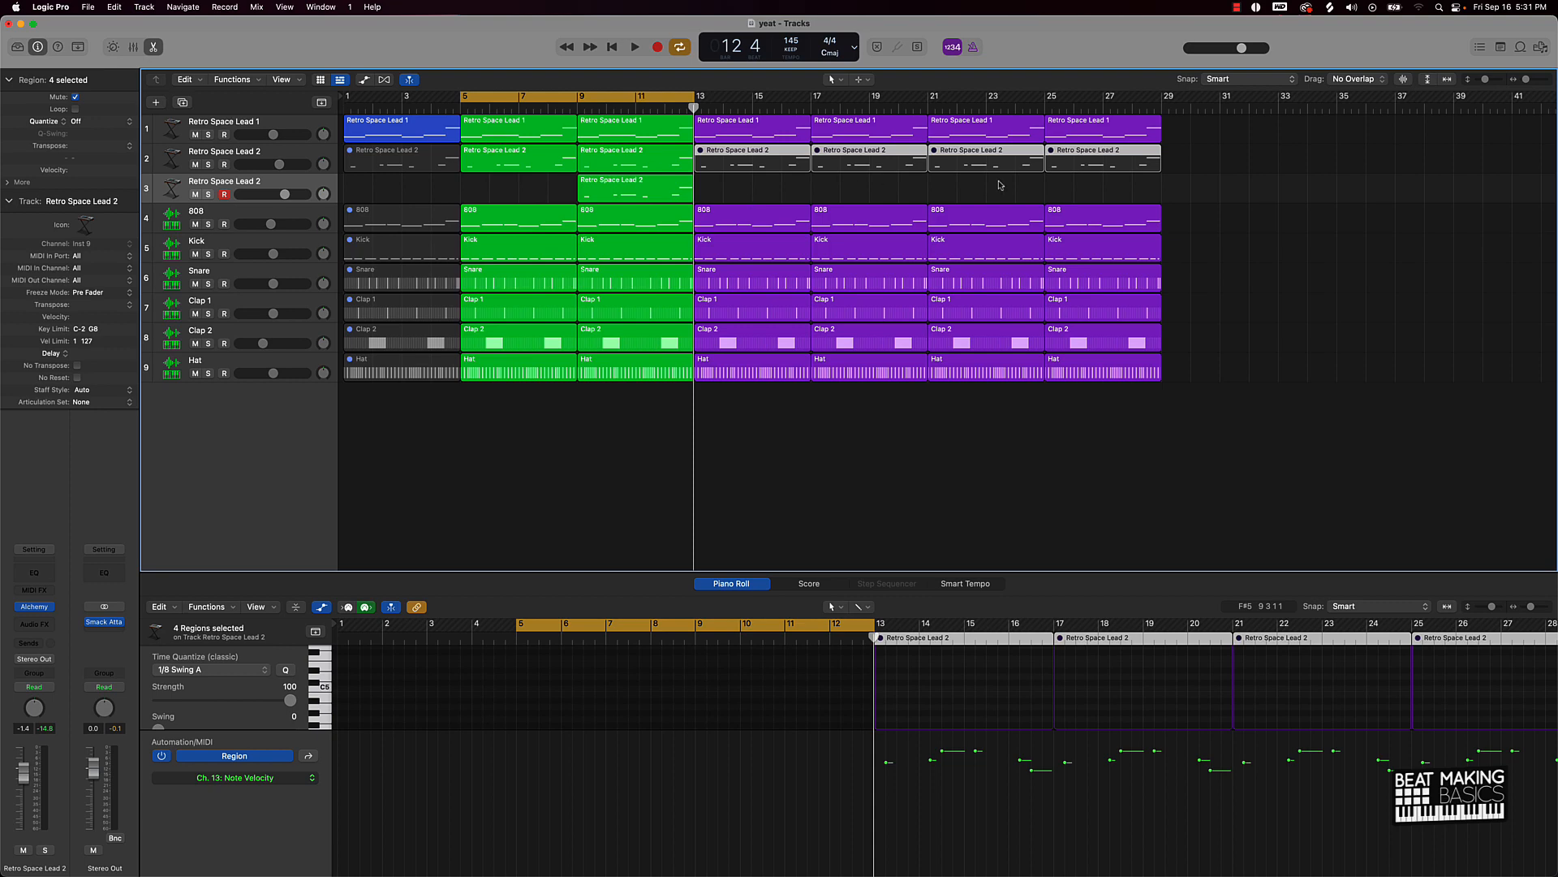
click(997, 190)
Transpose the Retro Space Lead 1 regions in bars 21 to 28 up an octave and copy them onto the duplicate track across bars 13 to 28
click(989, 124)
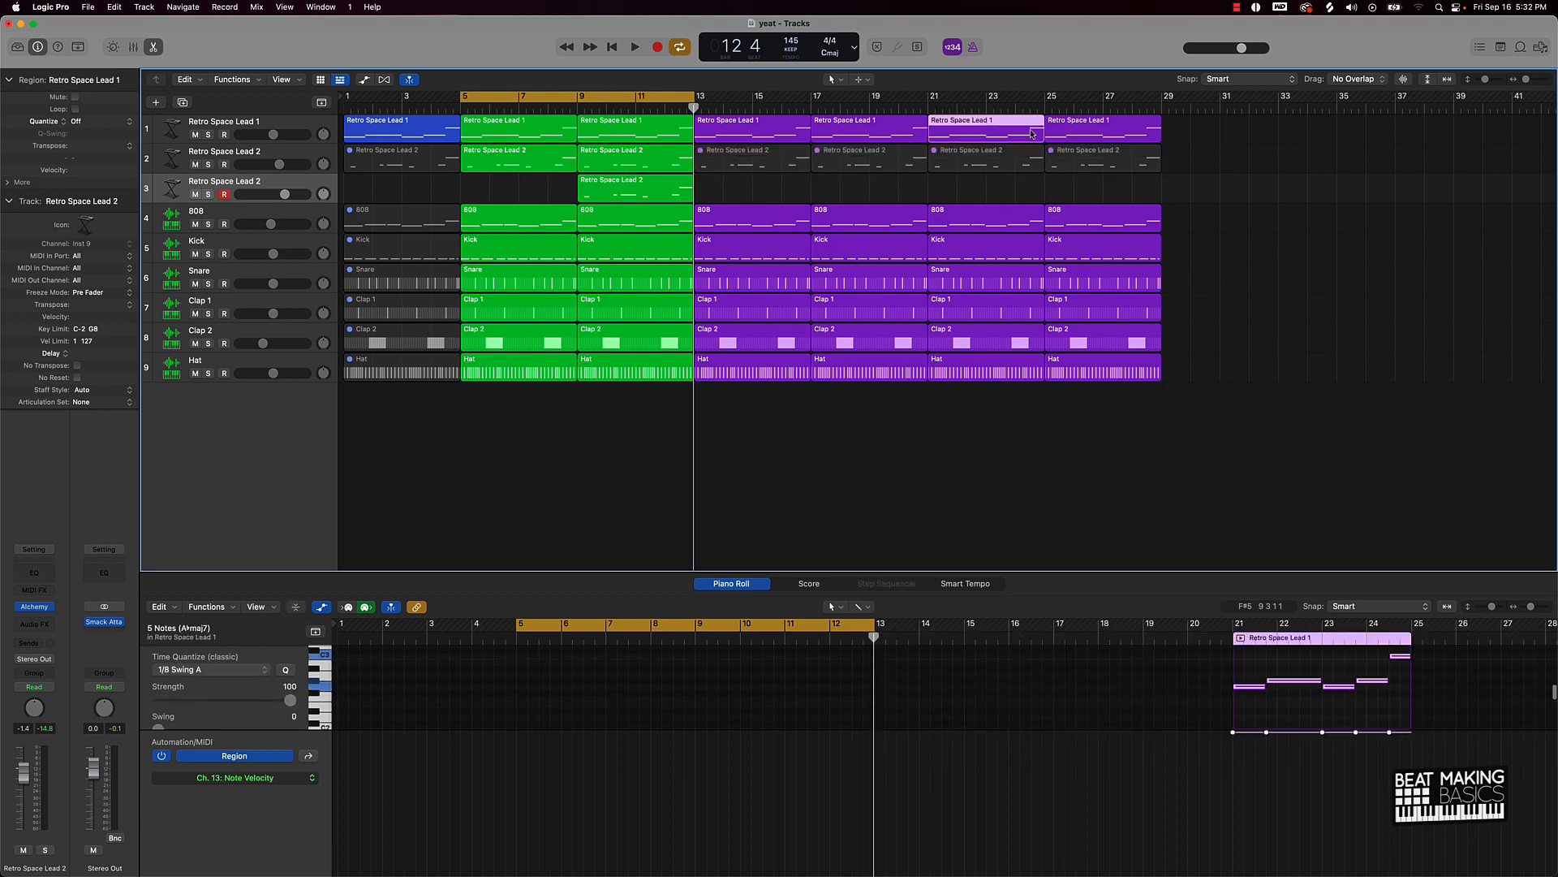
shift+click(1094, 133)
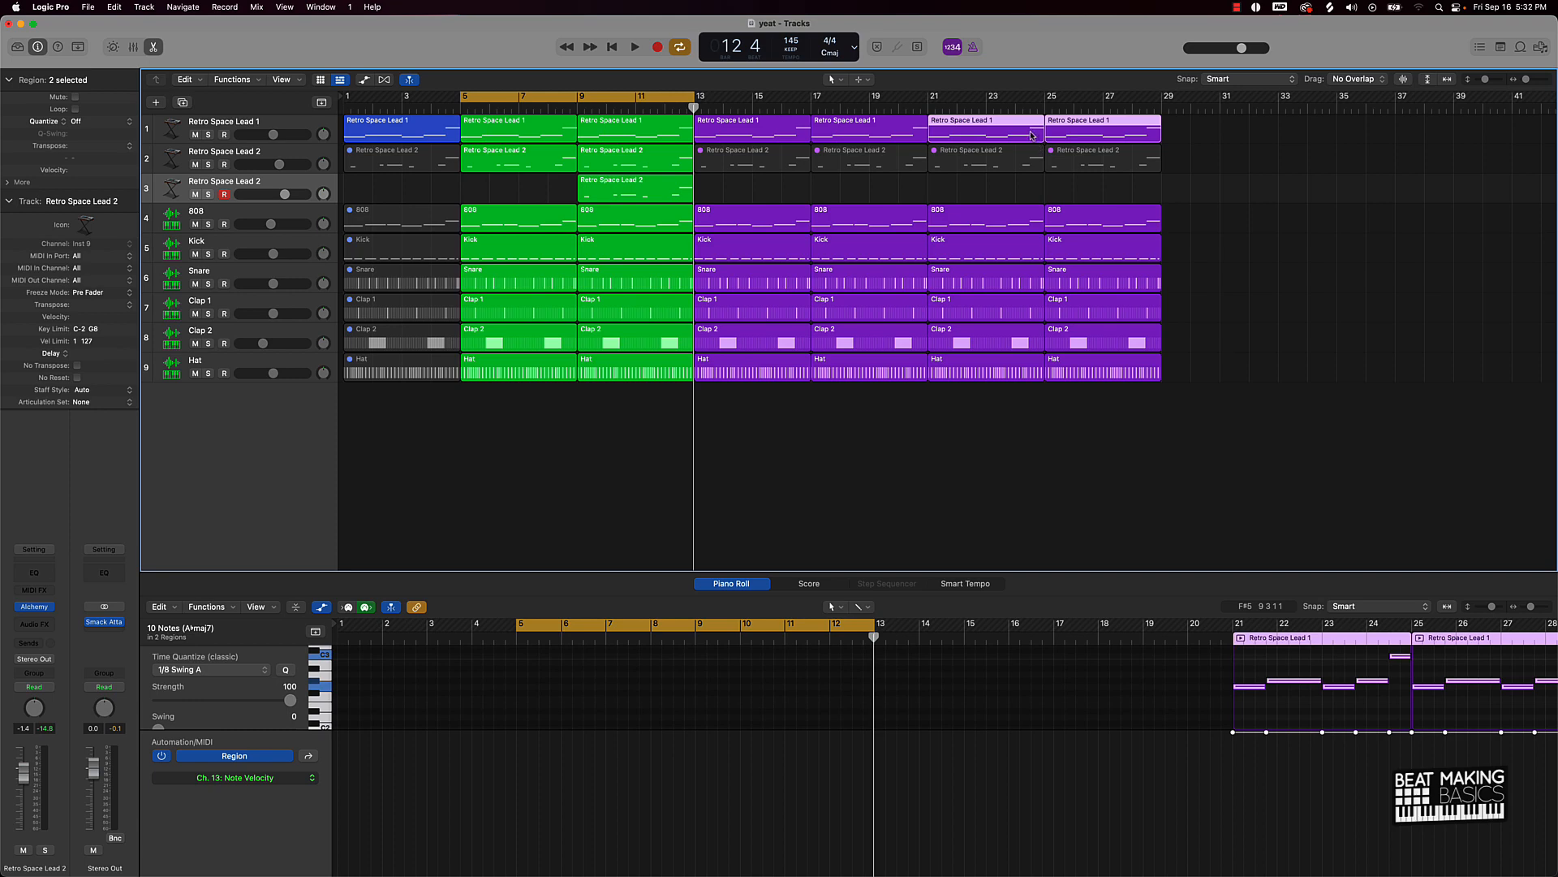
key(e)
key(e)
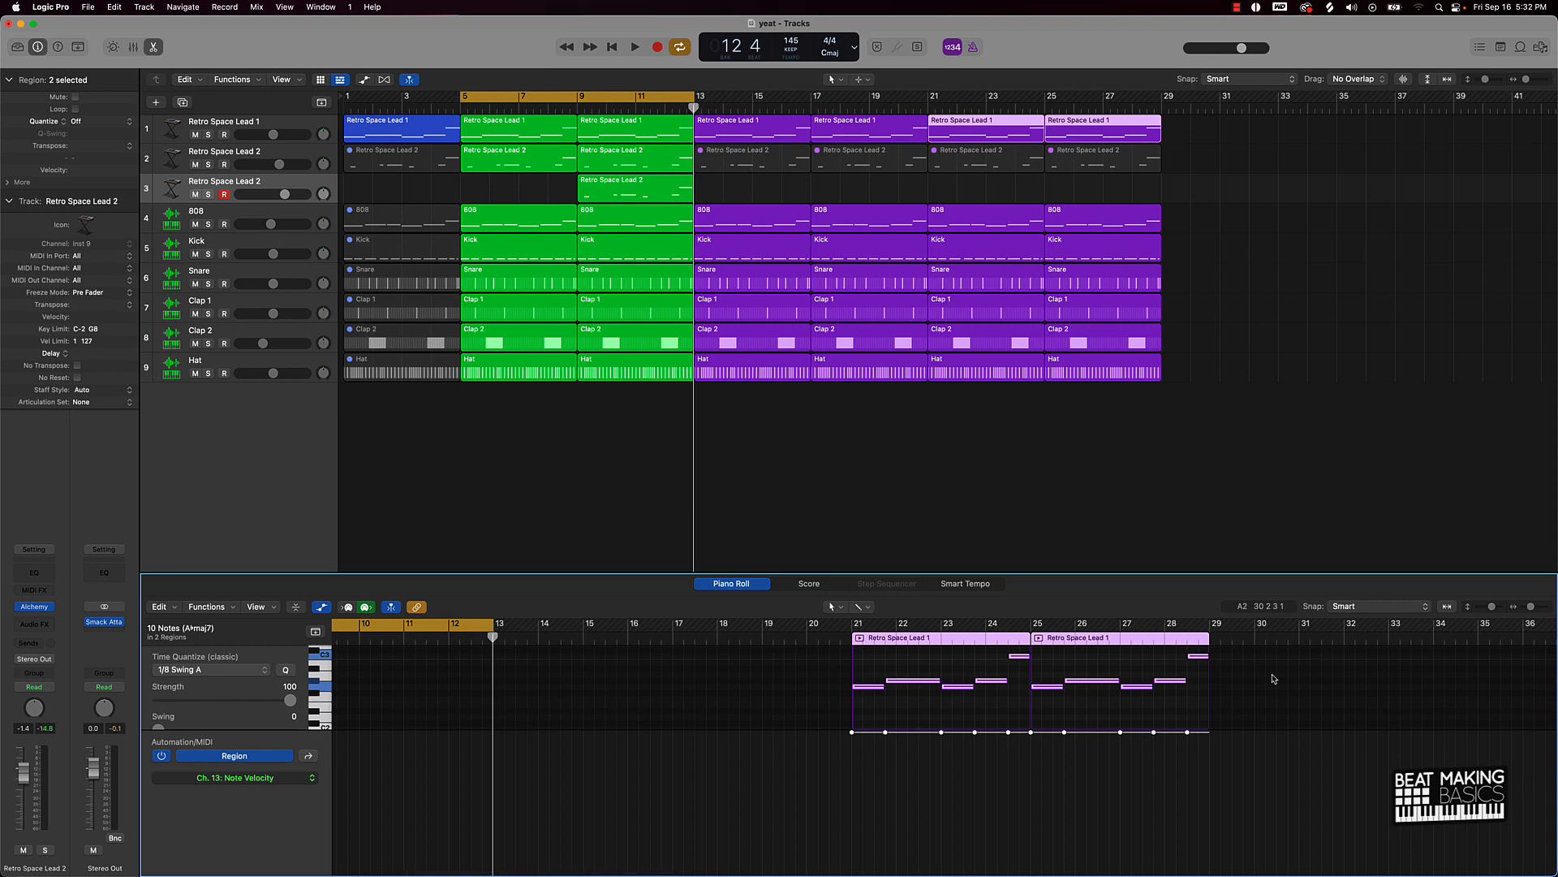
key(Delete)
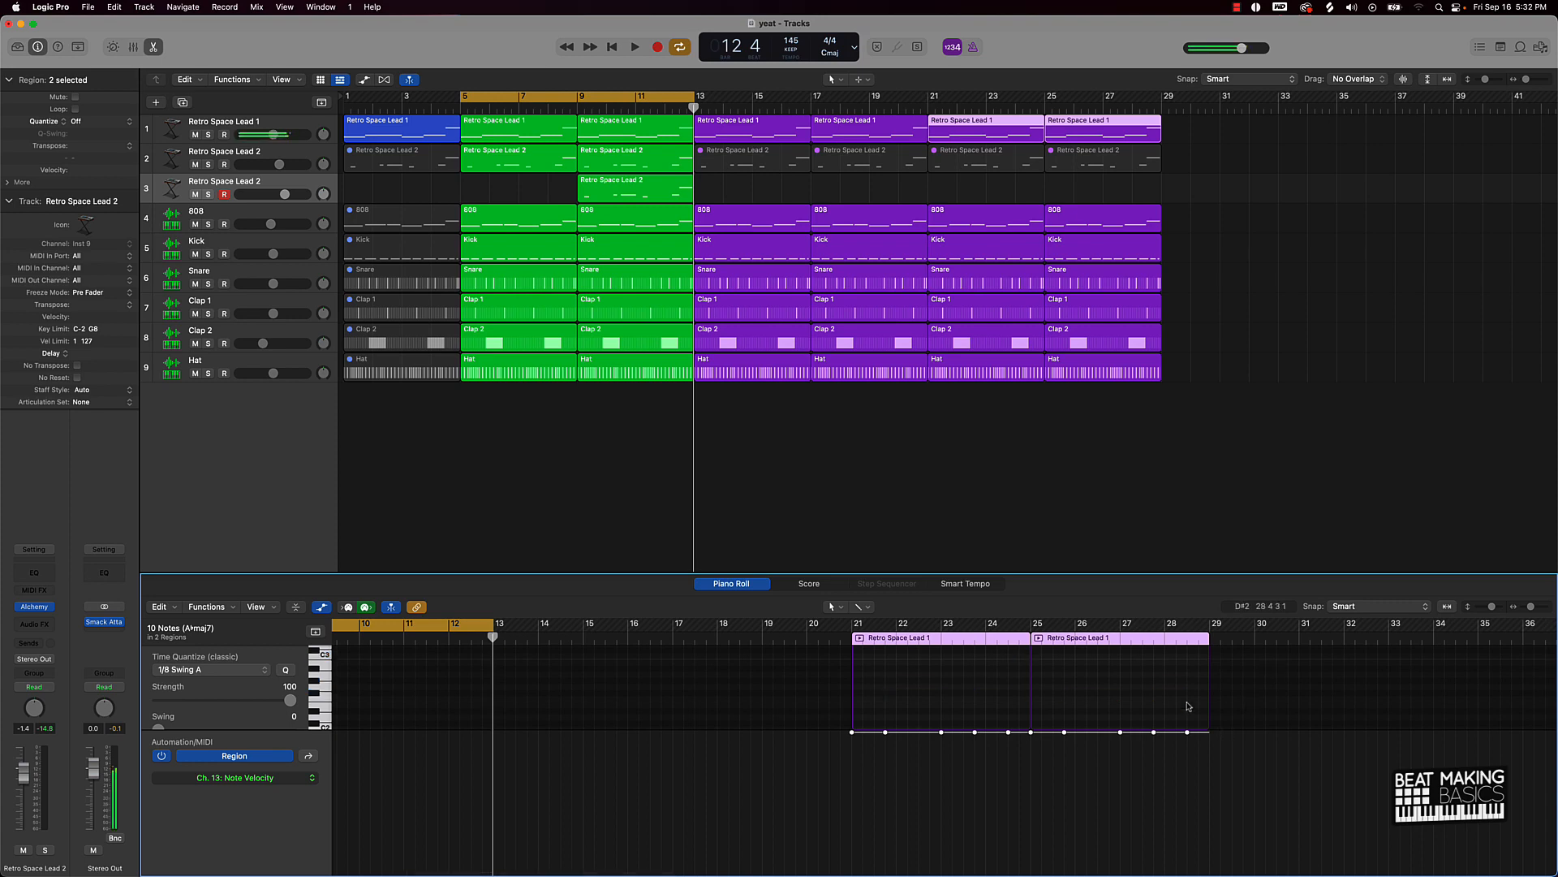
click(1153, 683)
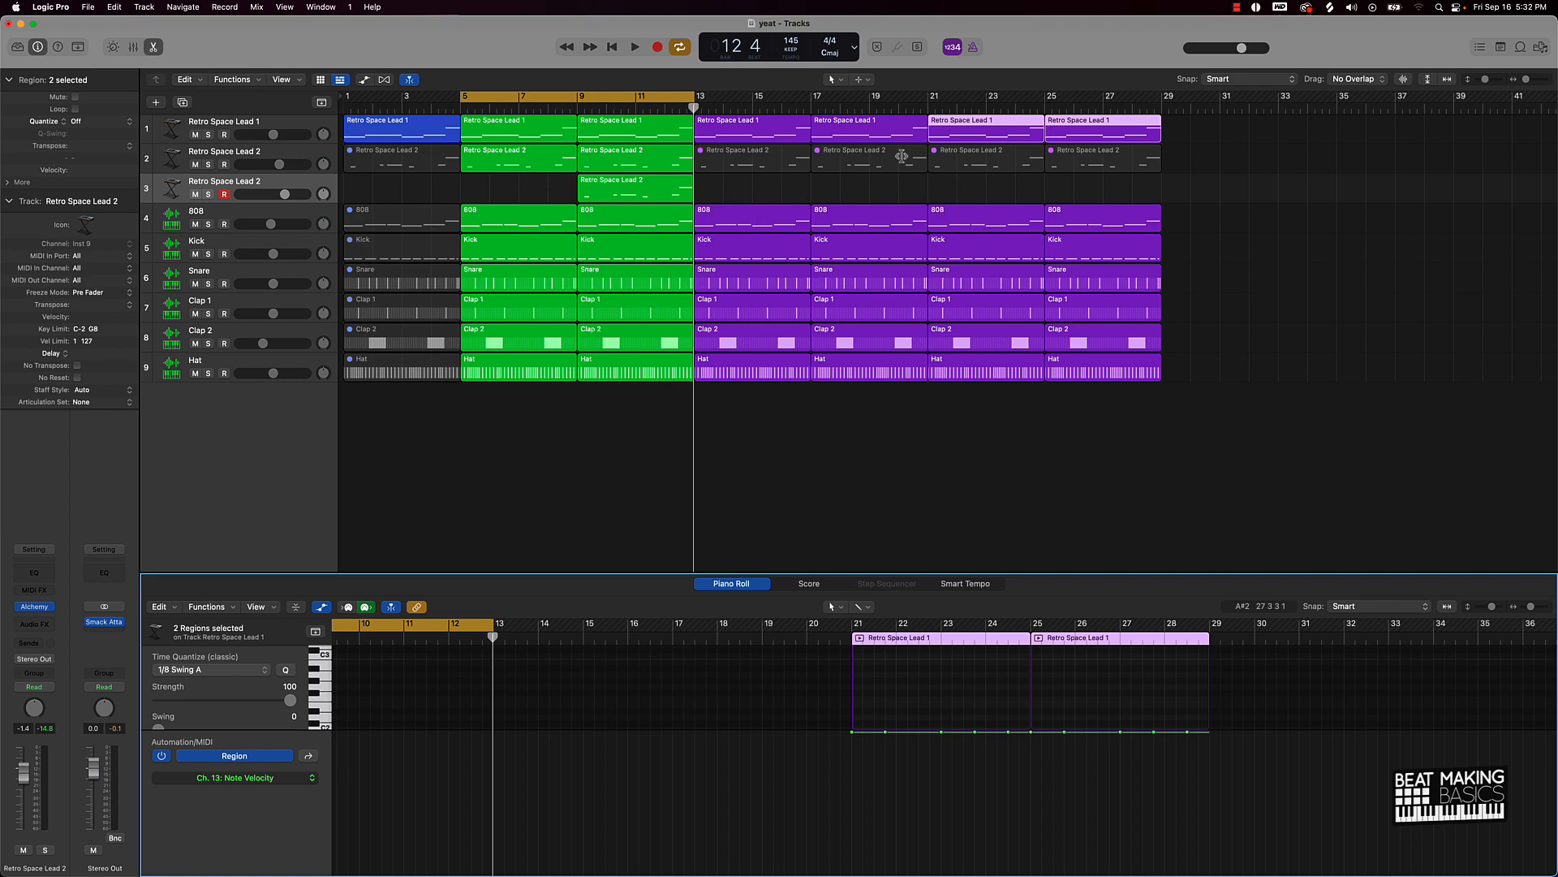
drag(1011, 129, 724, 191)
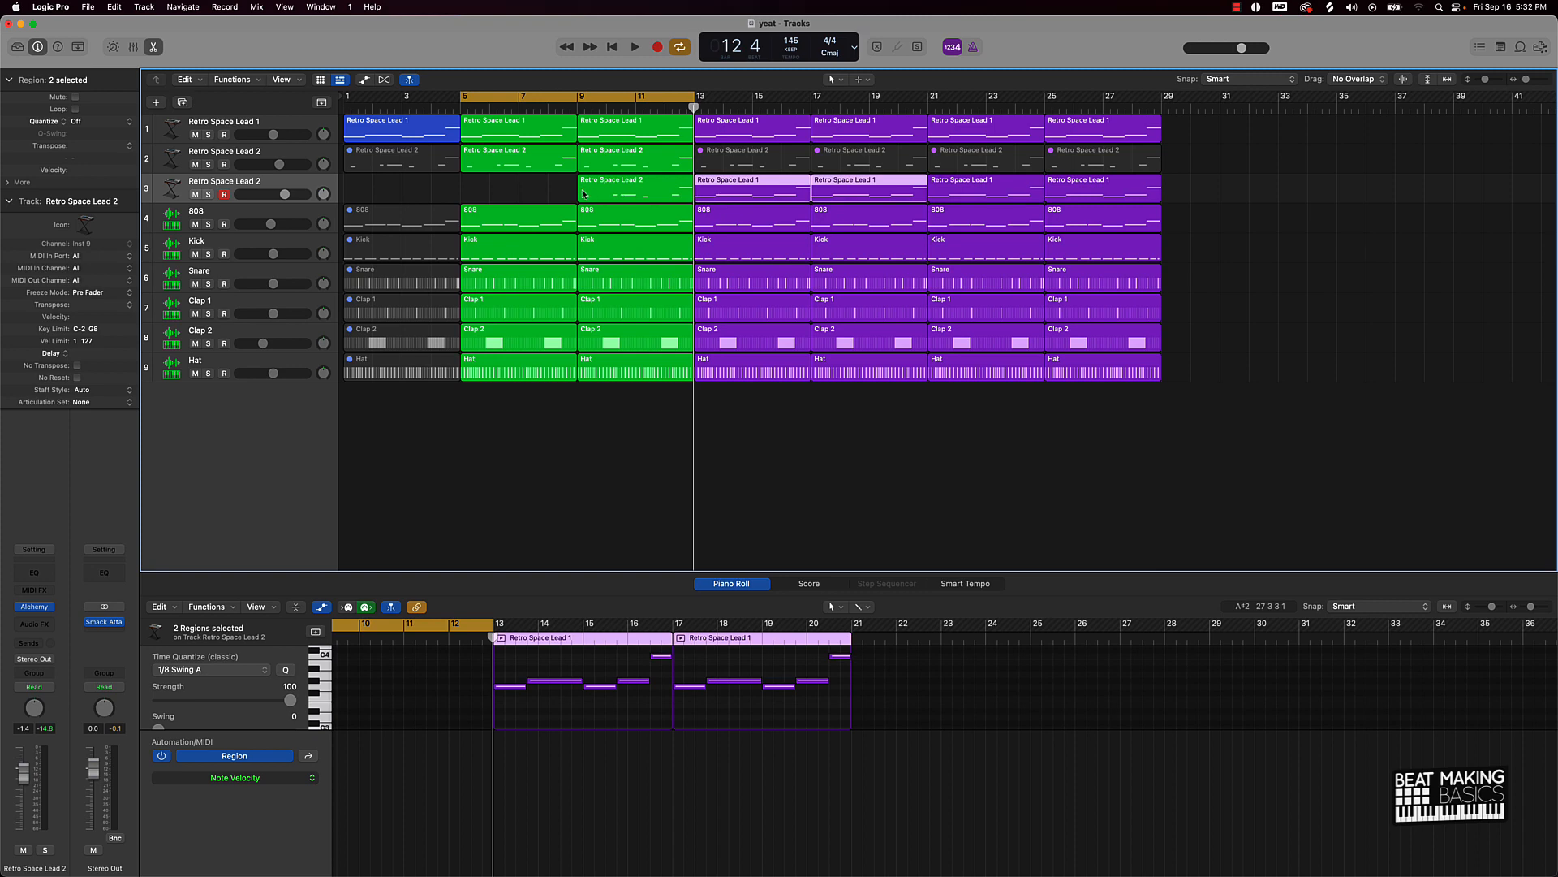
Fill bars 1 to 8 of the duplicate lead track with copies of its green region and mute both copies
drag(600, 188, 385, 190)
shift+click(483, 195)
key(ctrl+m)
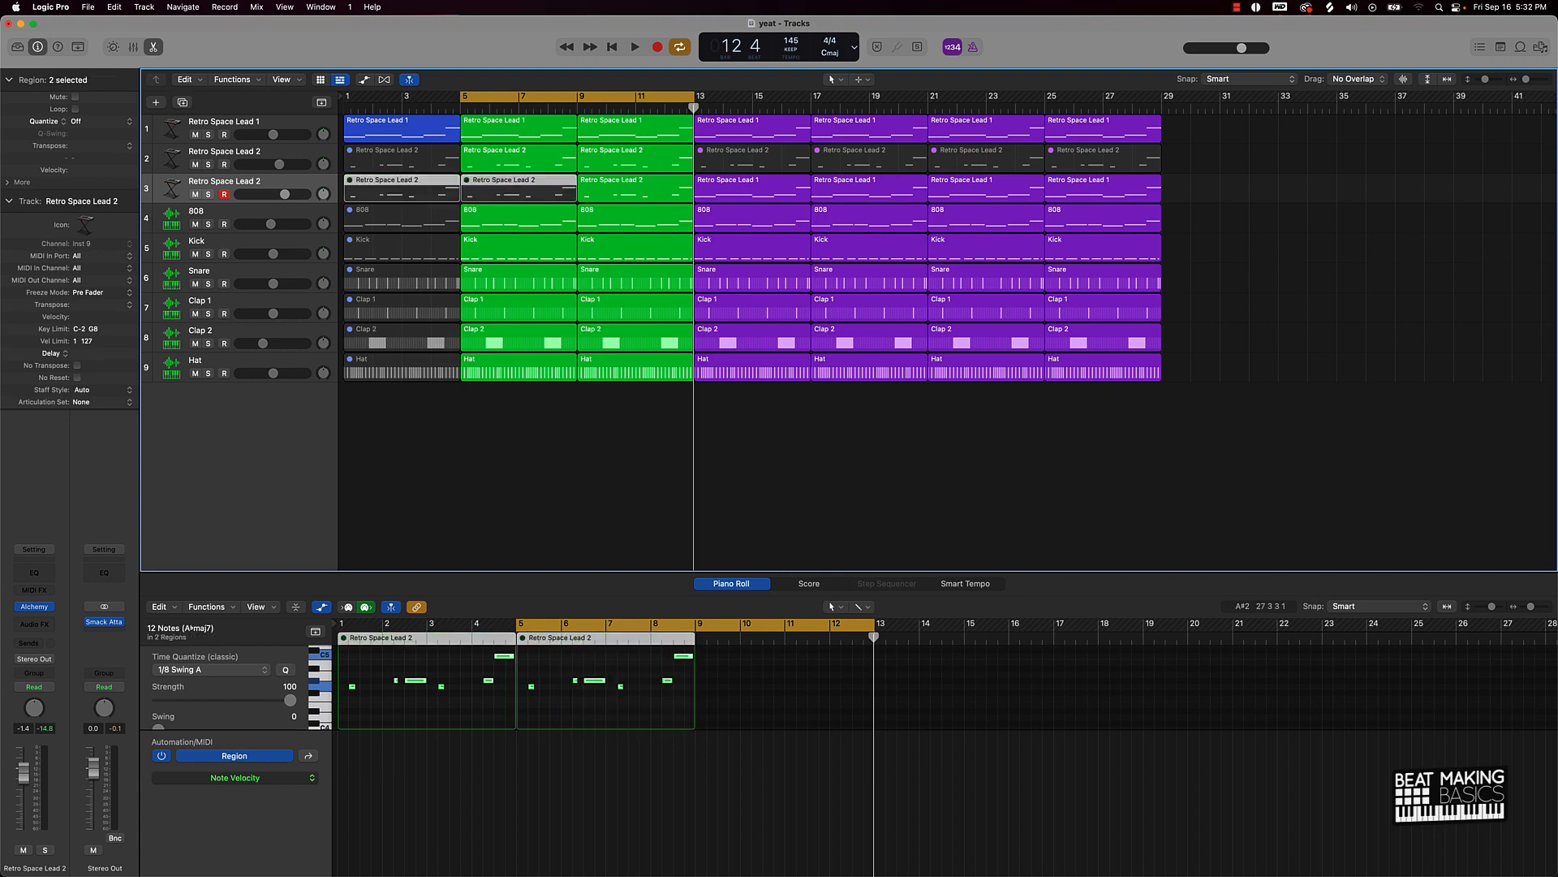
Mute the duplicate lead track's regions in bars 13 to 20 and the Retro Space Lead 1 regions in bars 21 to 28
click(715, 193)
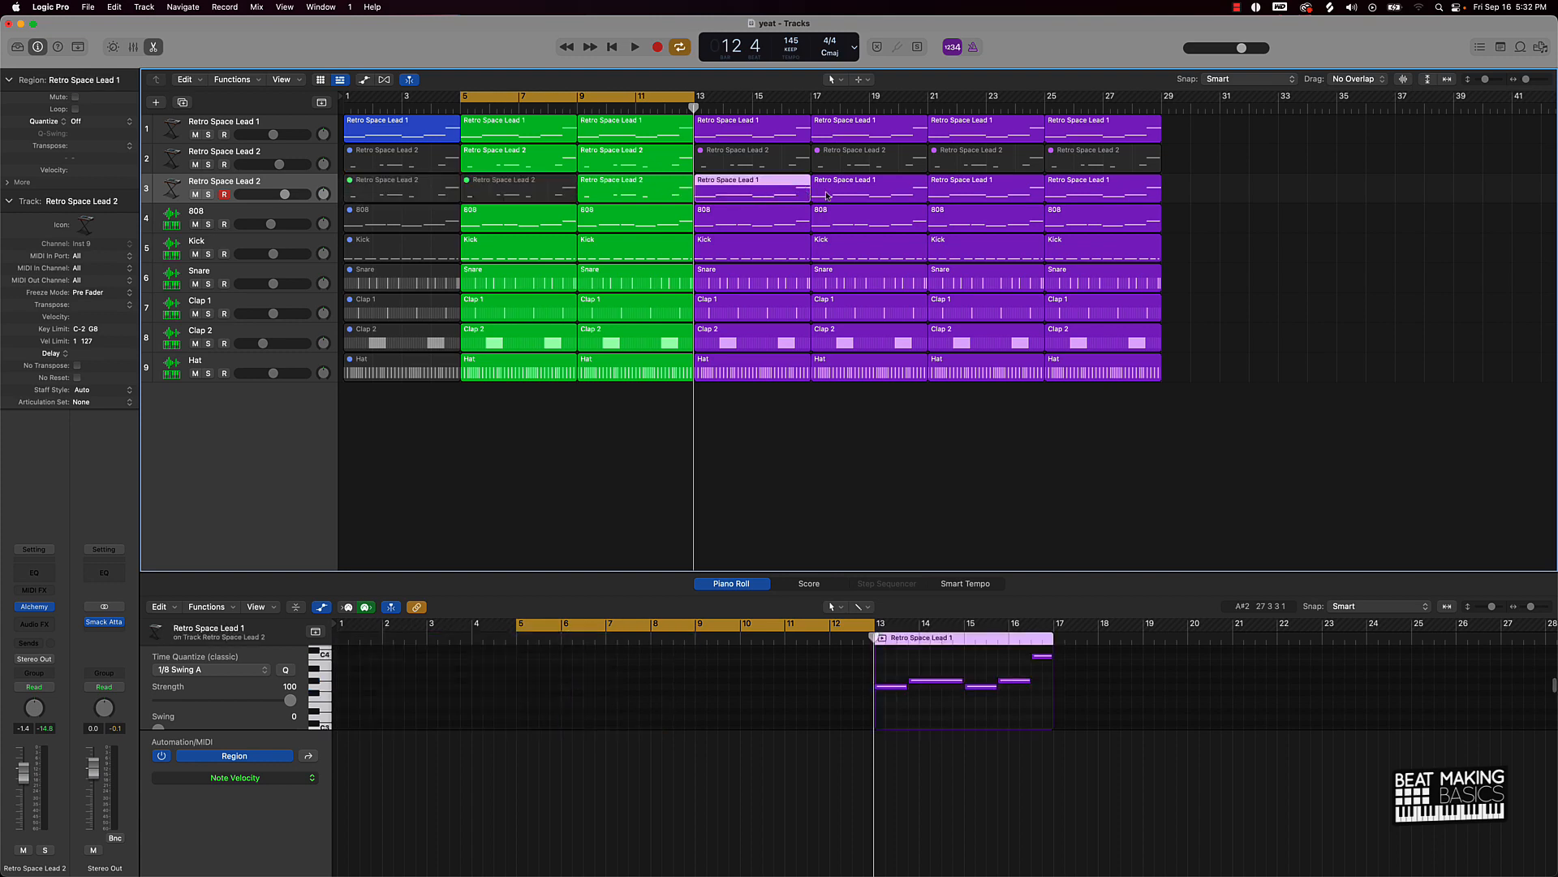
shift+click(828, 195)
key(ctrl+m)
click(1023, 128)
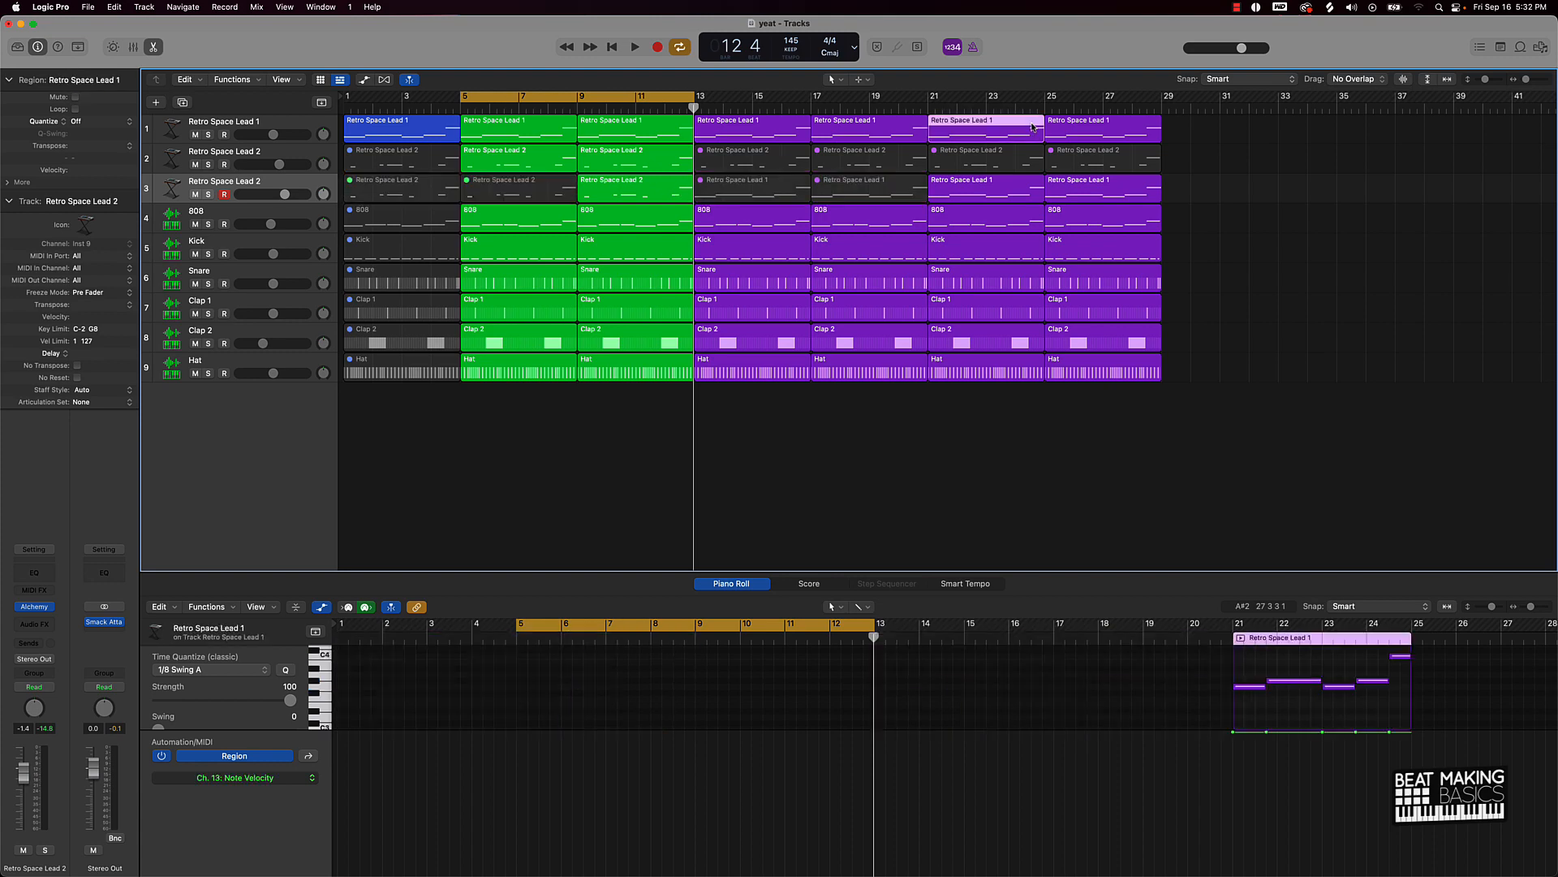
shift+click(1095, 128)
key(ctrl+m)
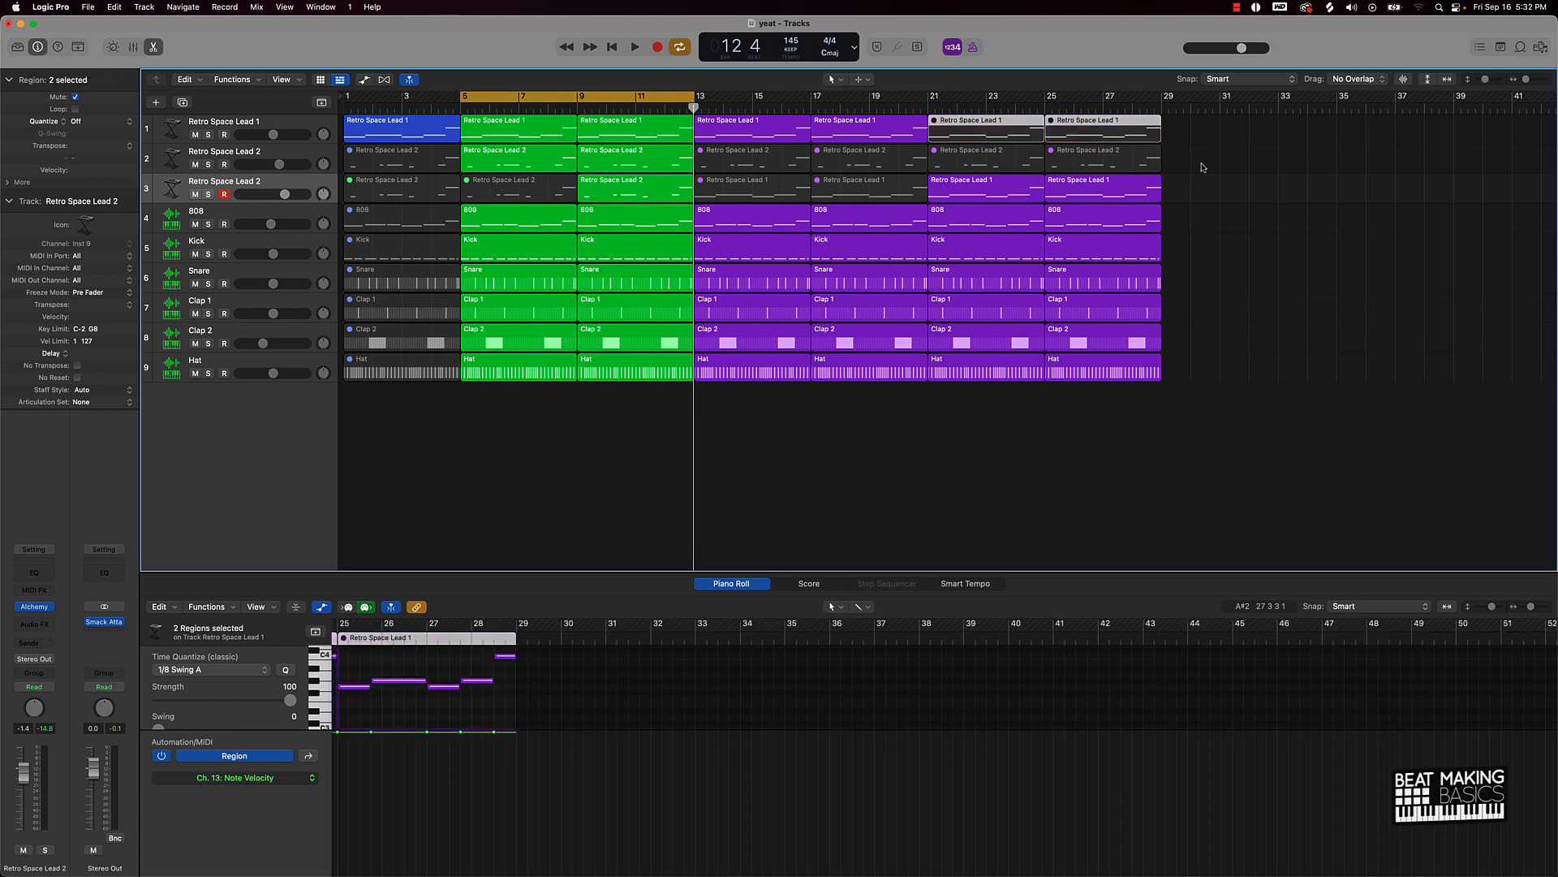
click(1301, 180)
Rename the duplicate lead track to Retro Space Lead 3 and leave all regions deselected
double_click(256, 181)
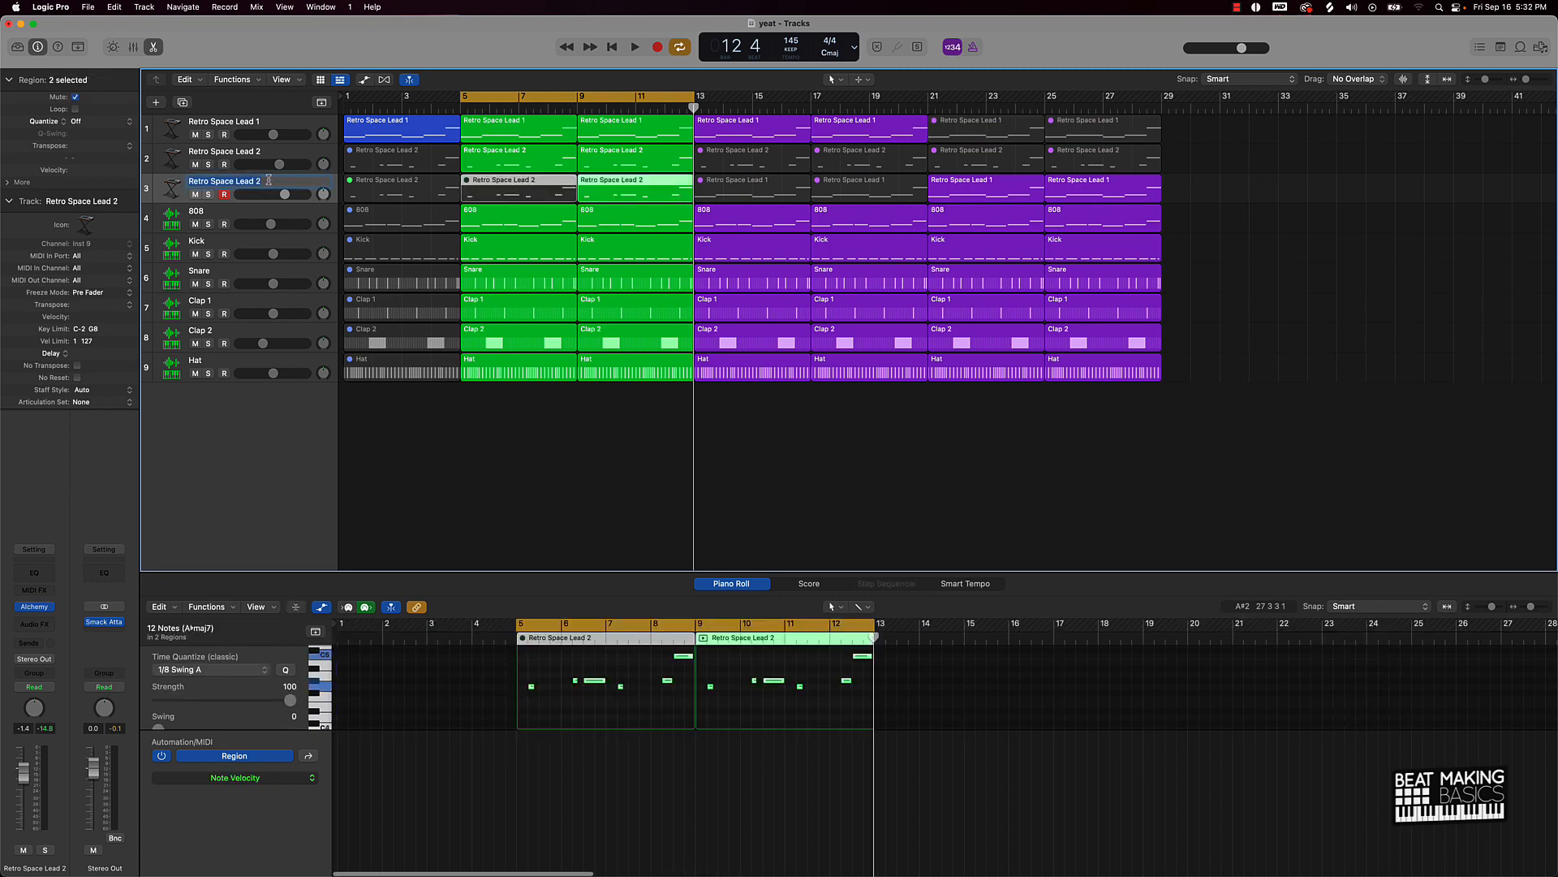
text(3)
key(Return)
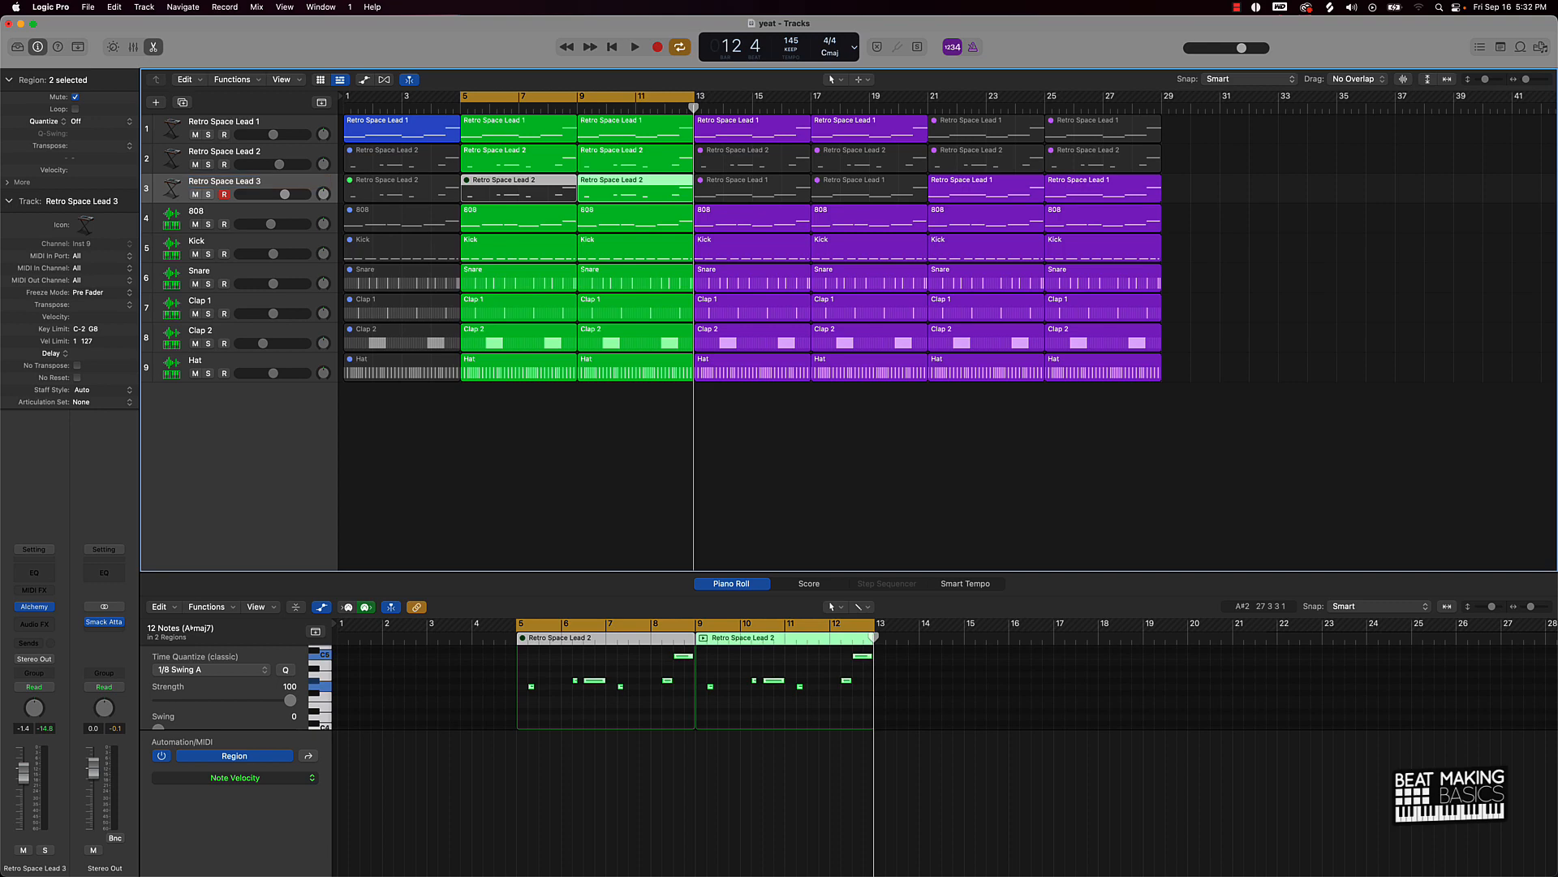
click(818, 393)
key(super+a)
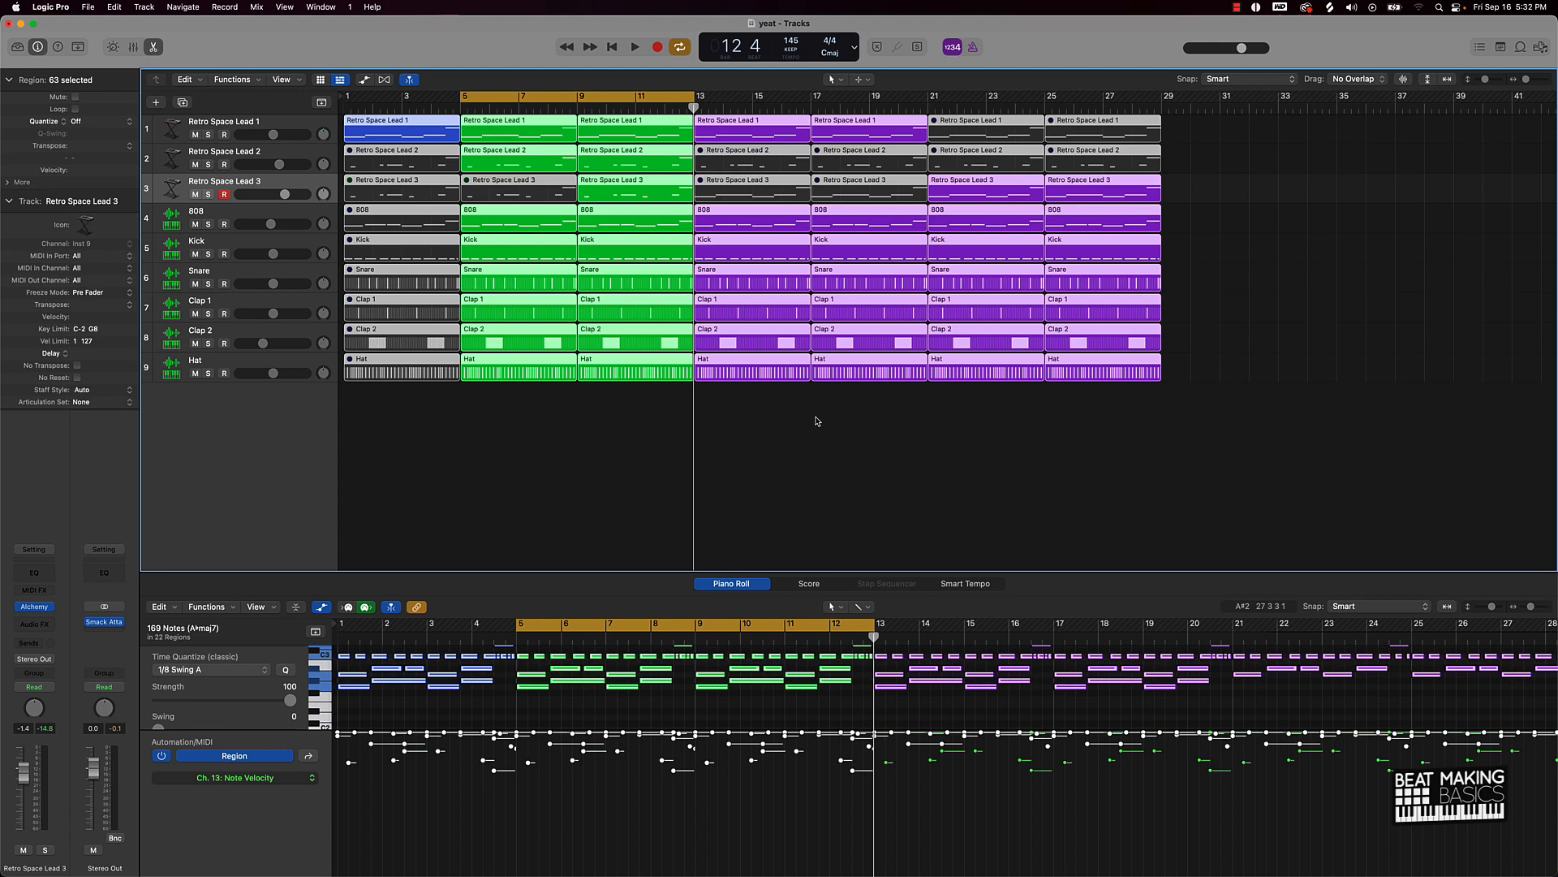
click(792, 413)
Mute the two purple Kick regions in bars 13 to 20
click(748, 261)
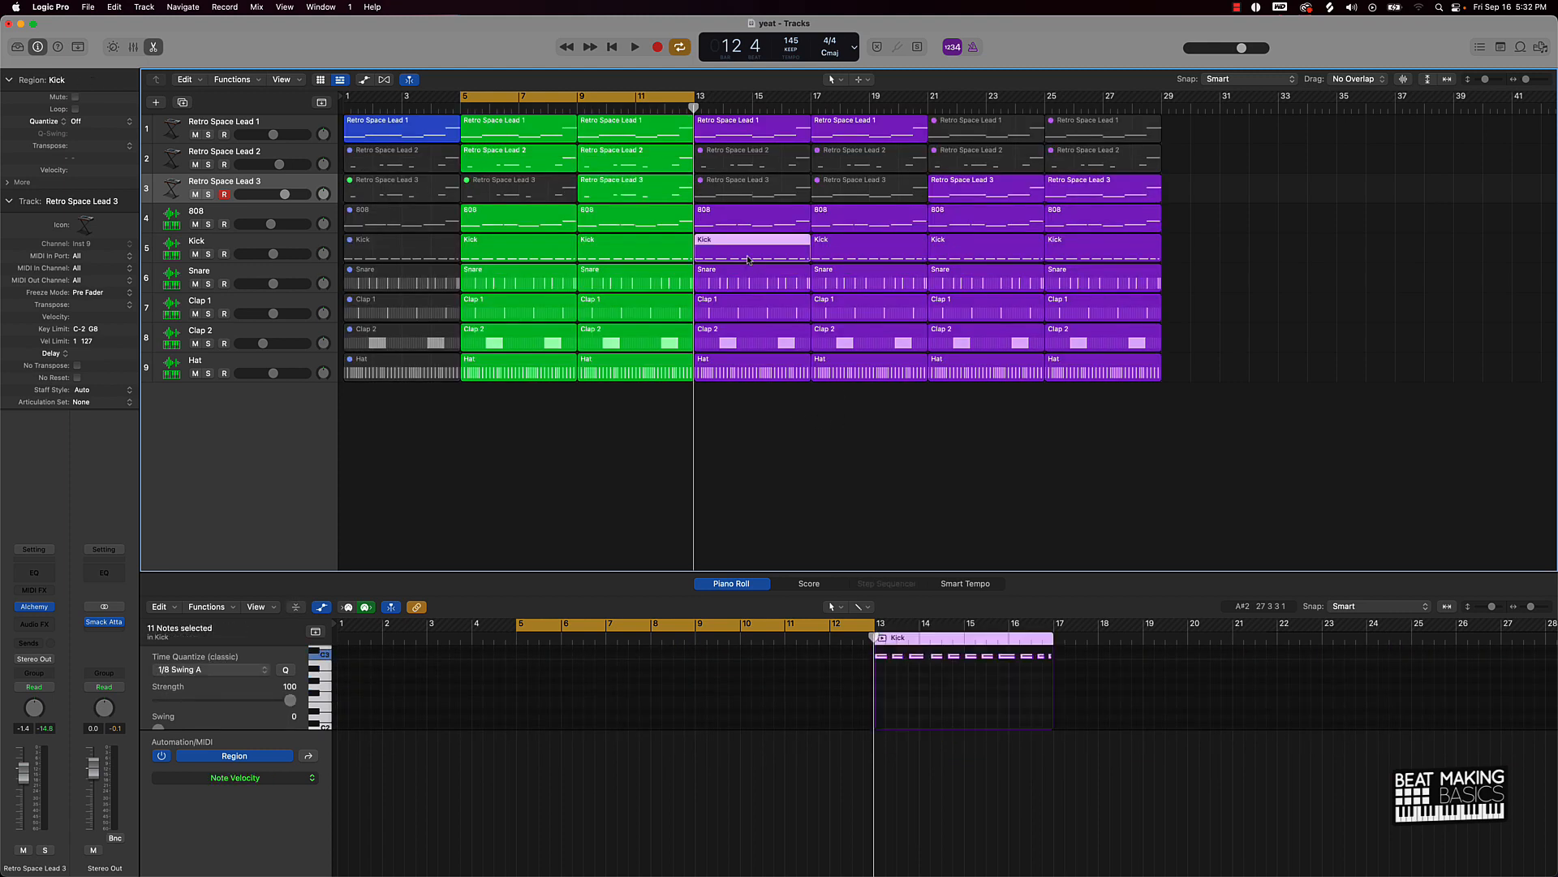
shift+click(837, 254)
key(ctrl+m)
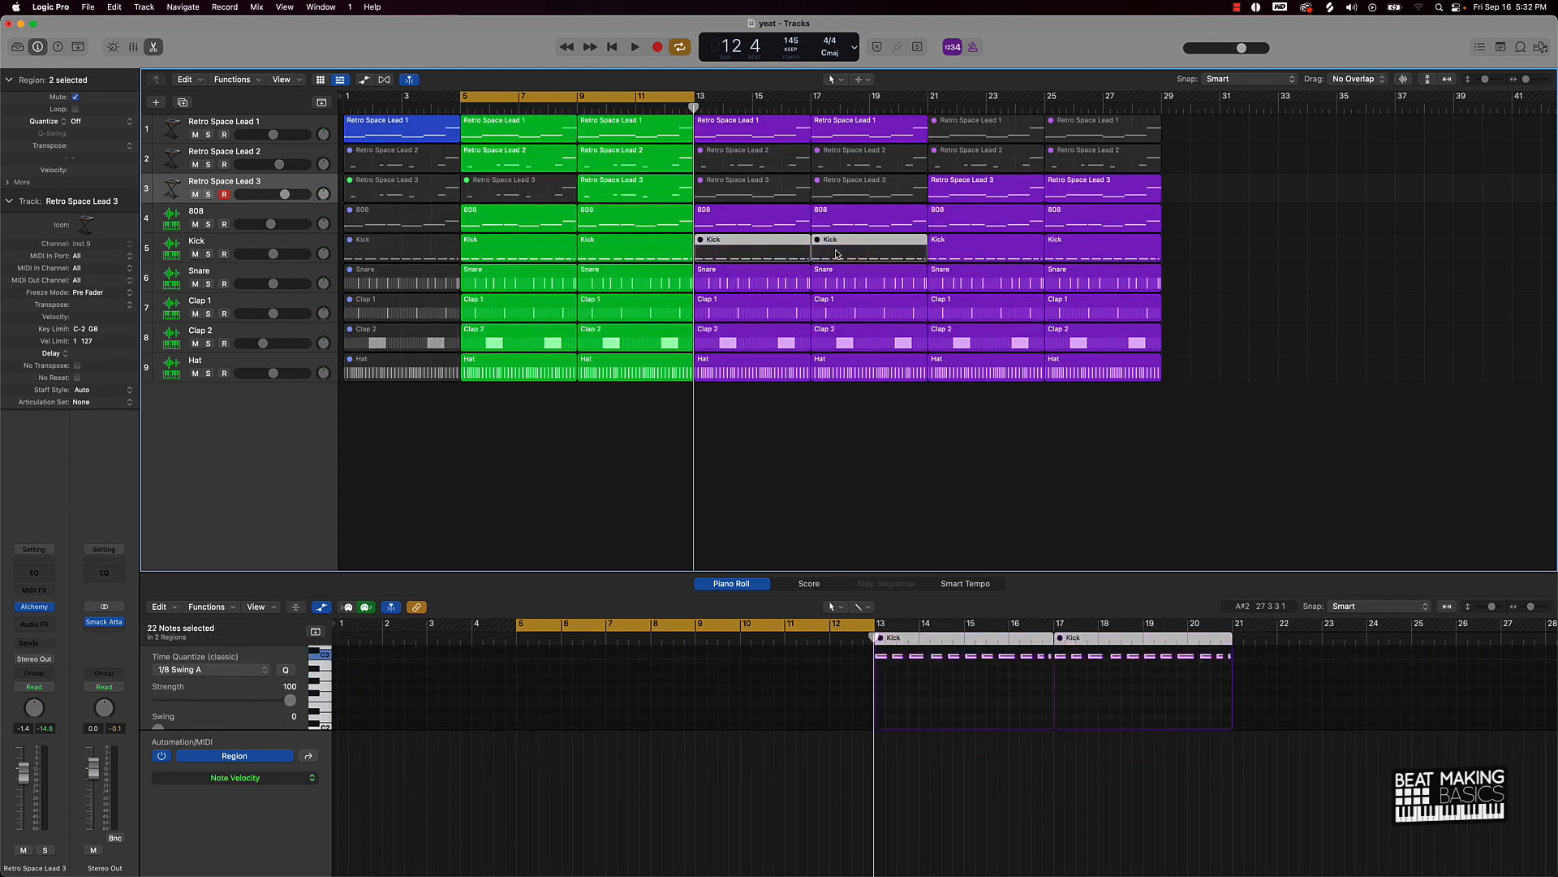
Turn off the cycle range and copy all green hook regions from bars 5 to 12 to the end of the arrangement, starting at bar 29
scroll(781, 259, right, 1)
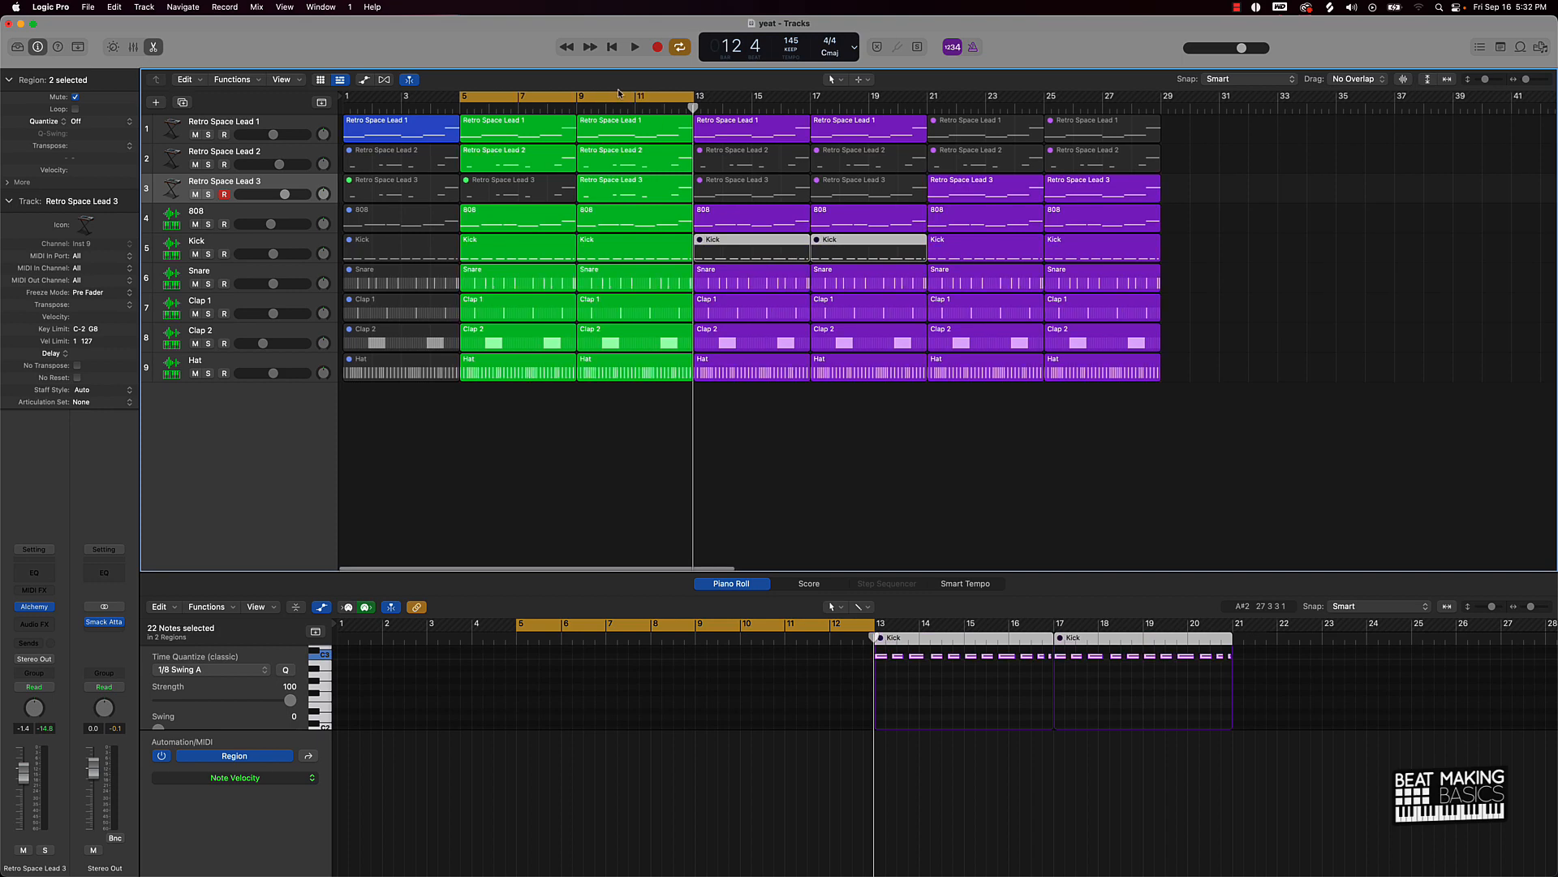
click(591, 96)
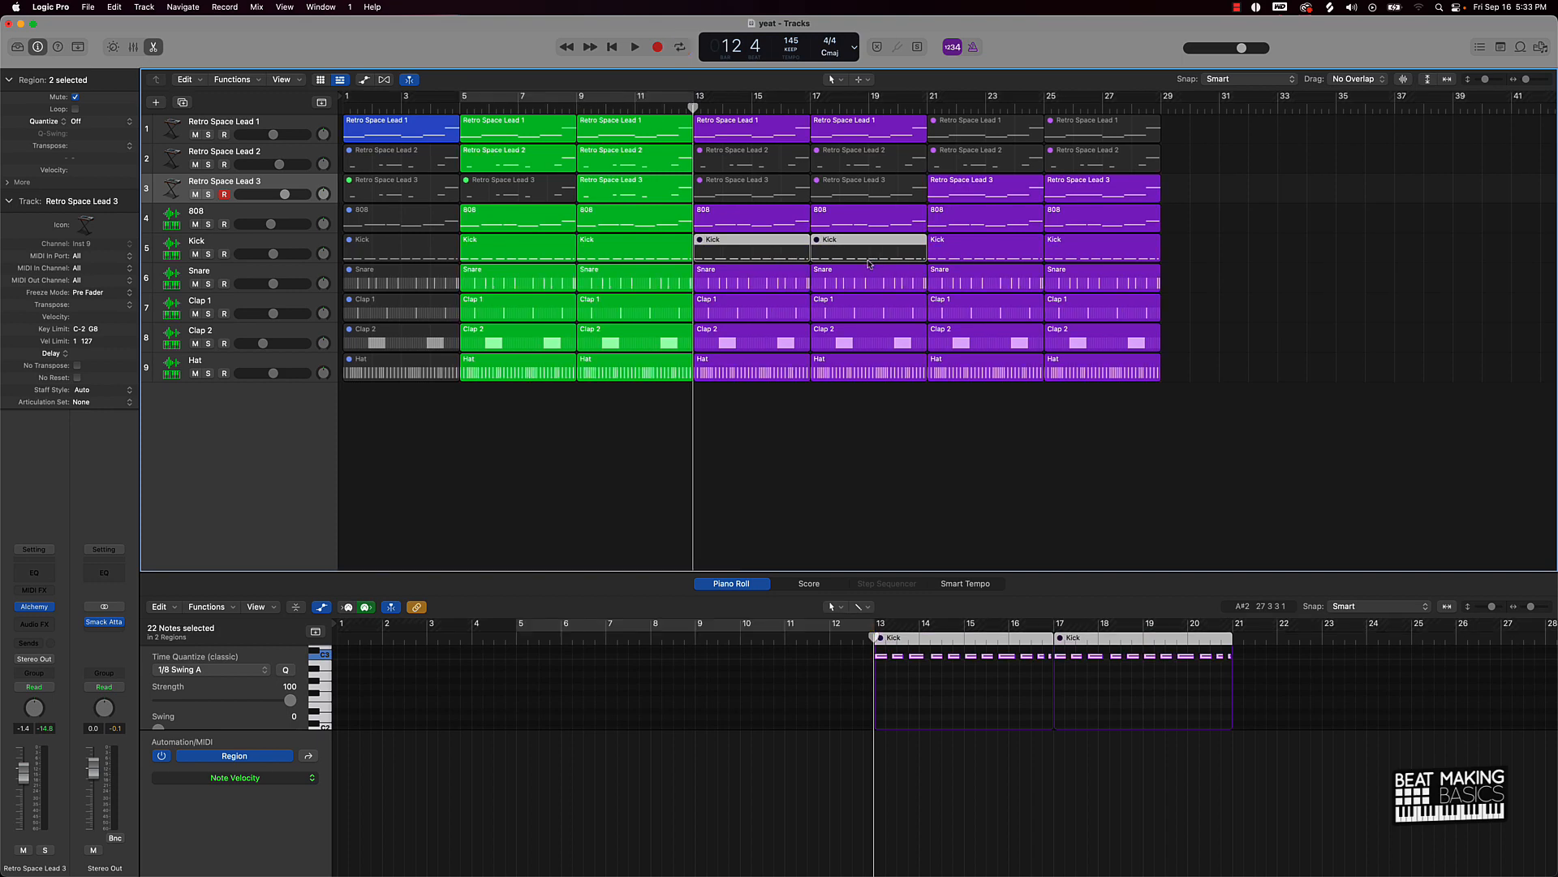
scroll(827, 358, left, 1)
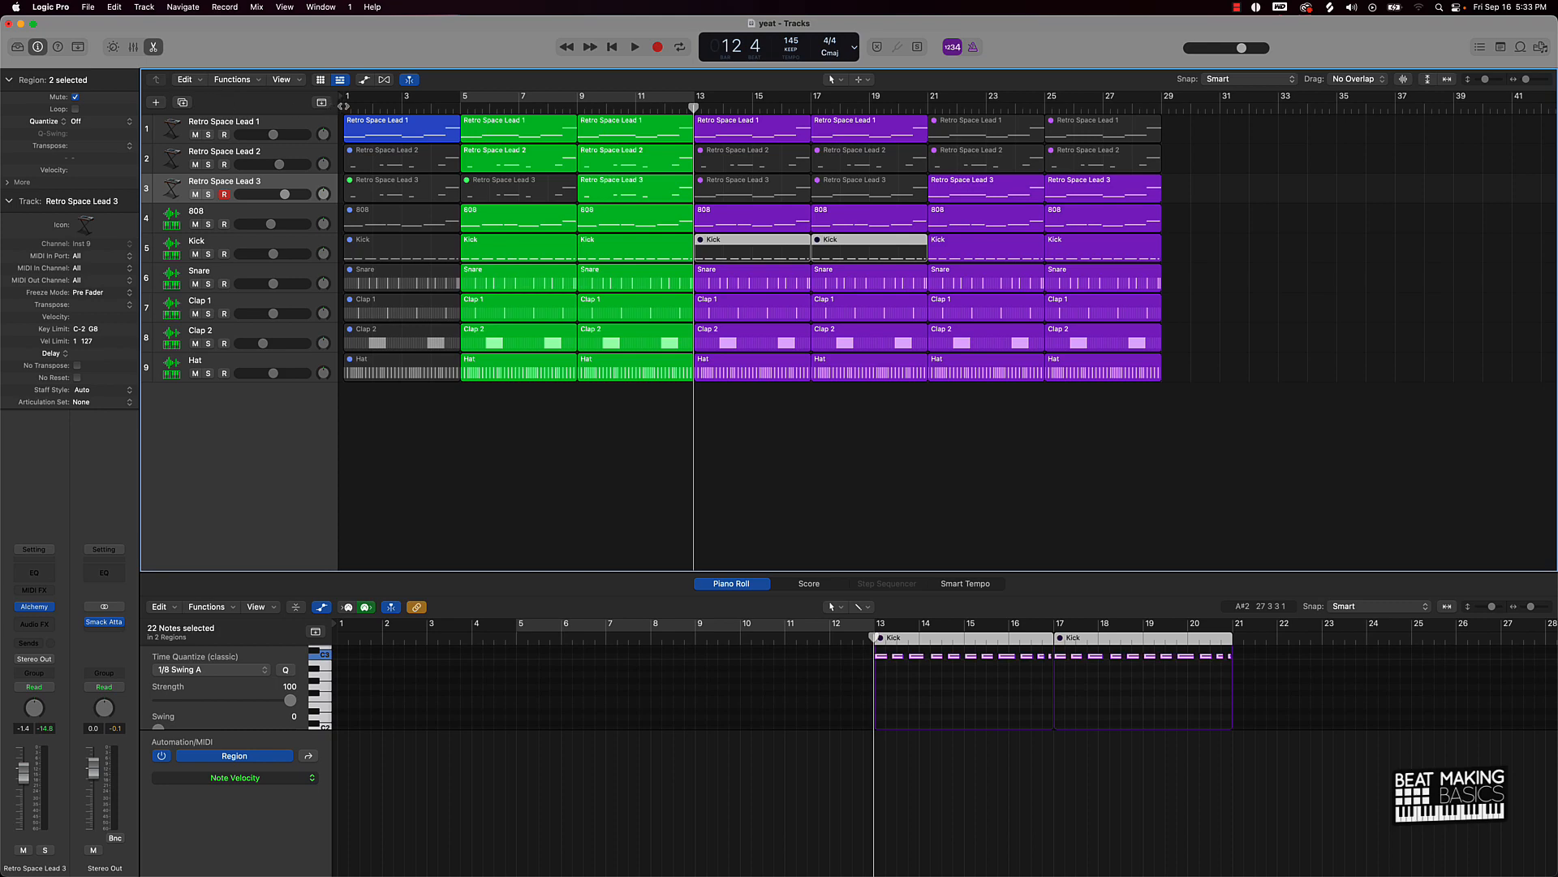
drag(692, 404, 1190, 158)
scroll(1174, 167, down, 2)
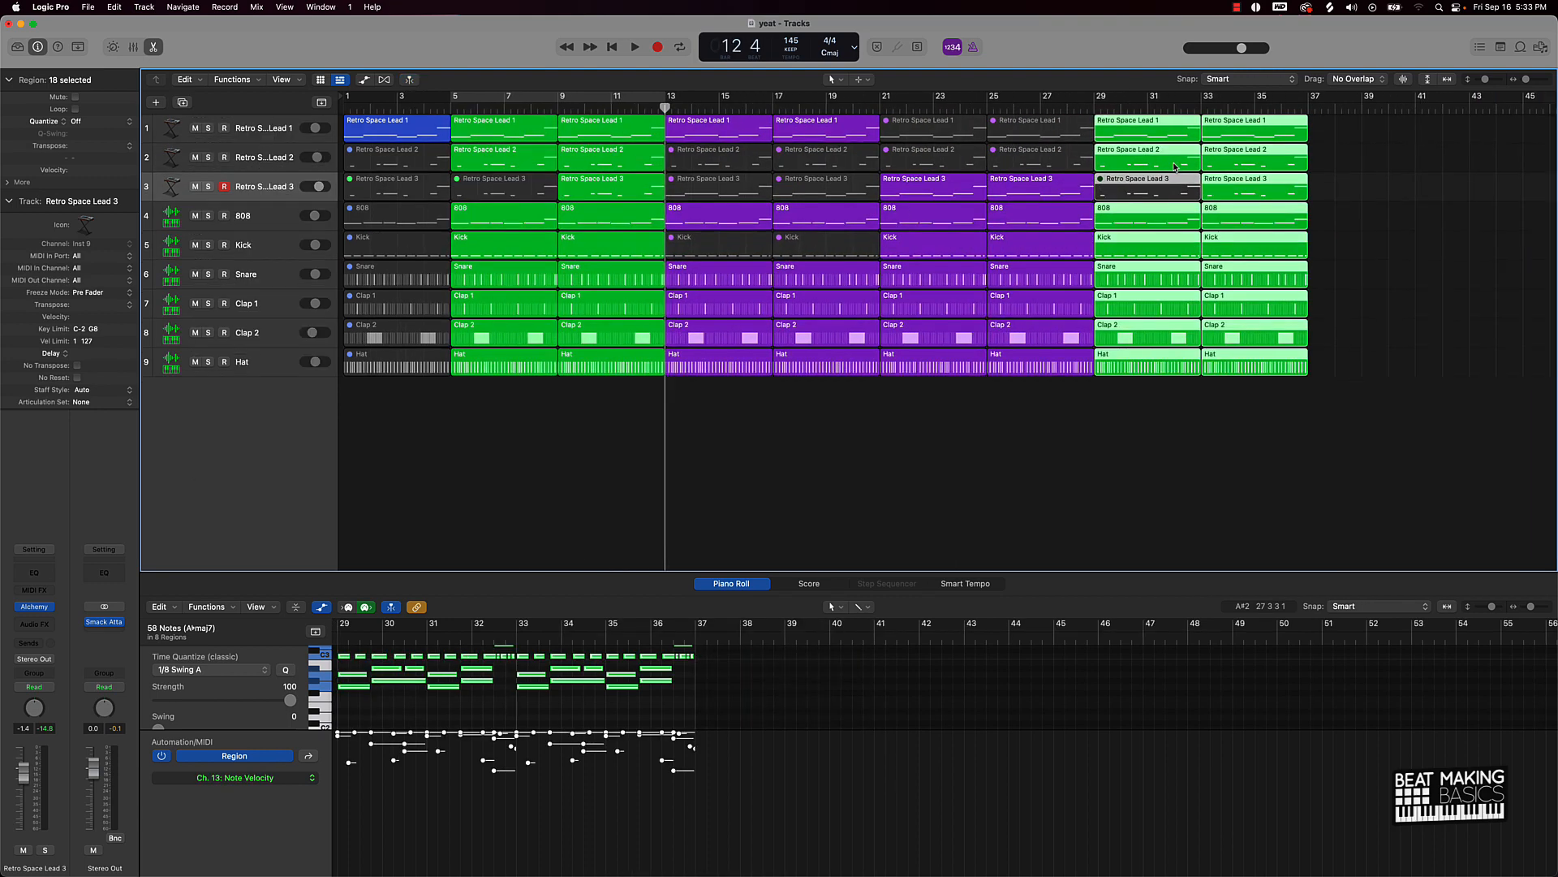
Shorten the ends of the purple Snare, Clap 1, Clap 2 and Hat regions at bar 25 by about half a bar
key(Return)
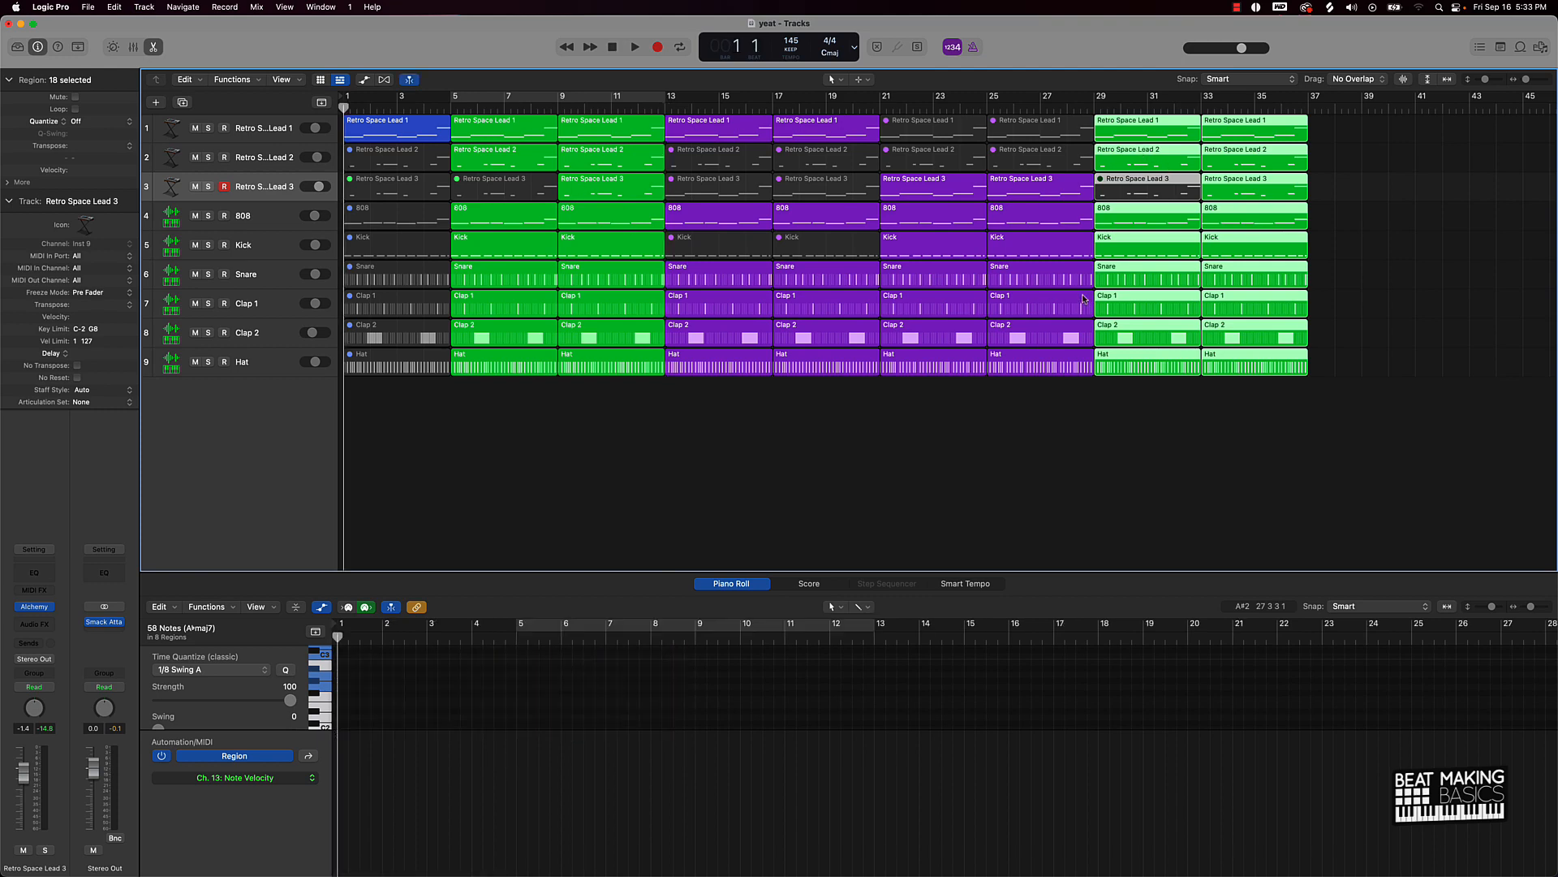
drag(1075, 392, 1079, 284)
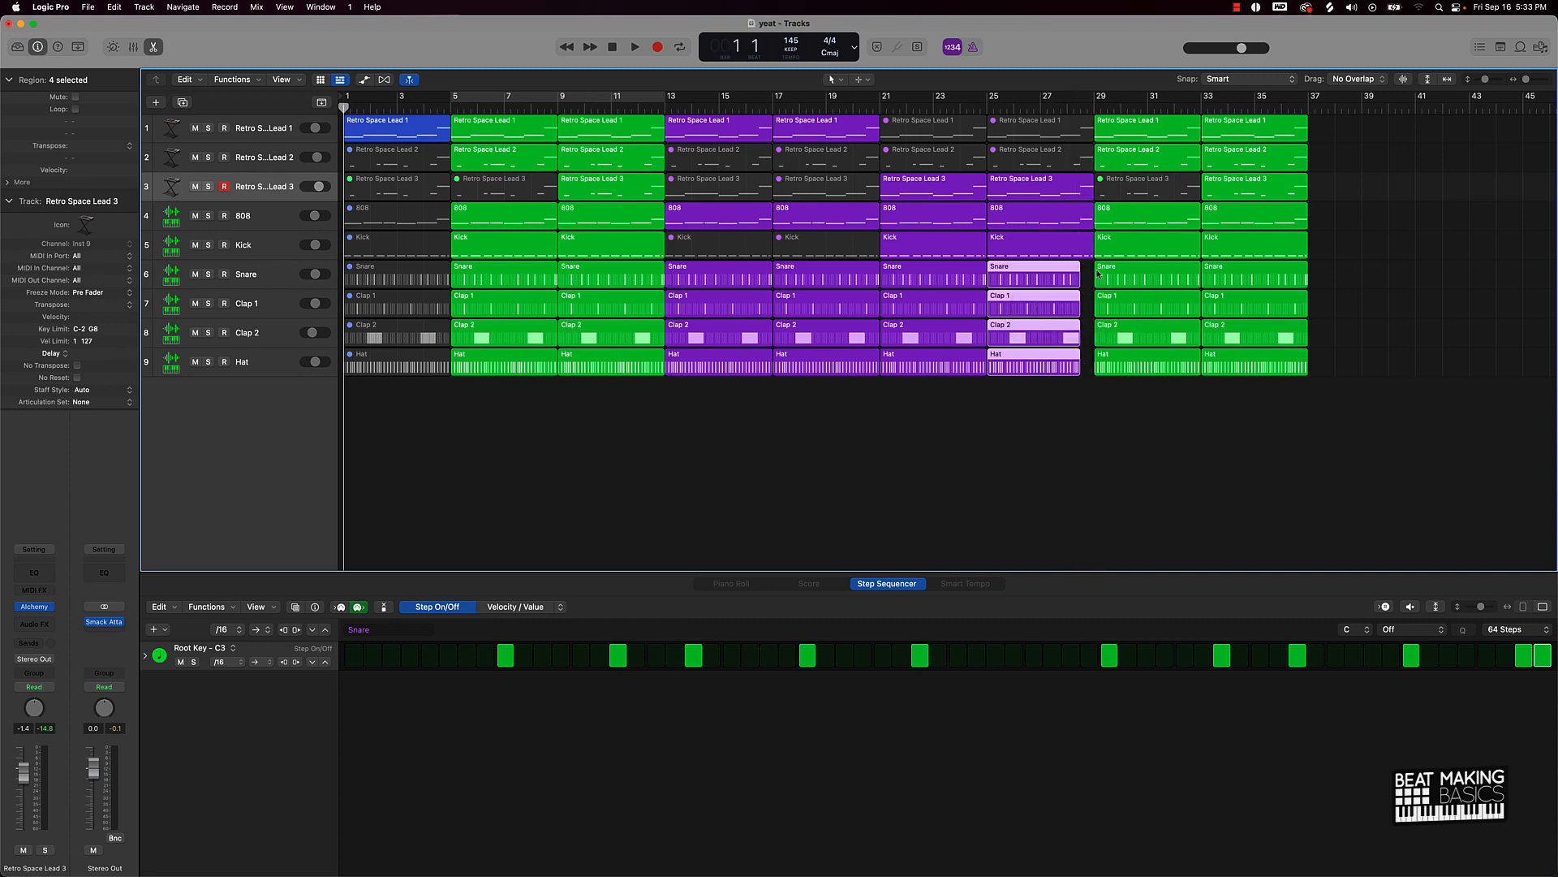
click(1080, 457)
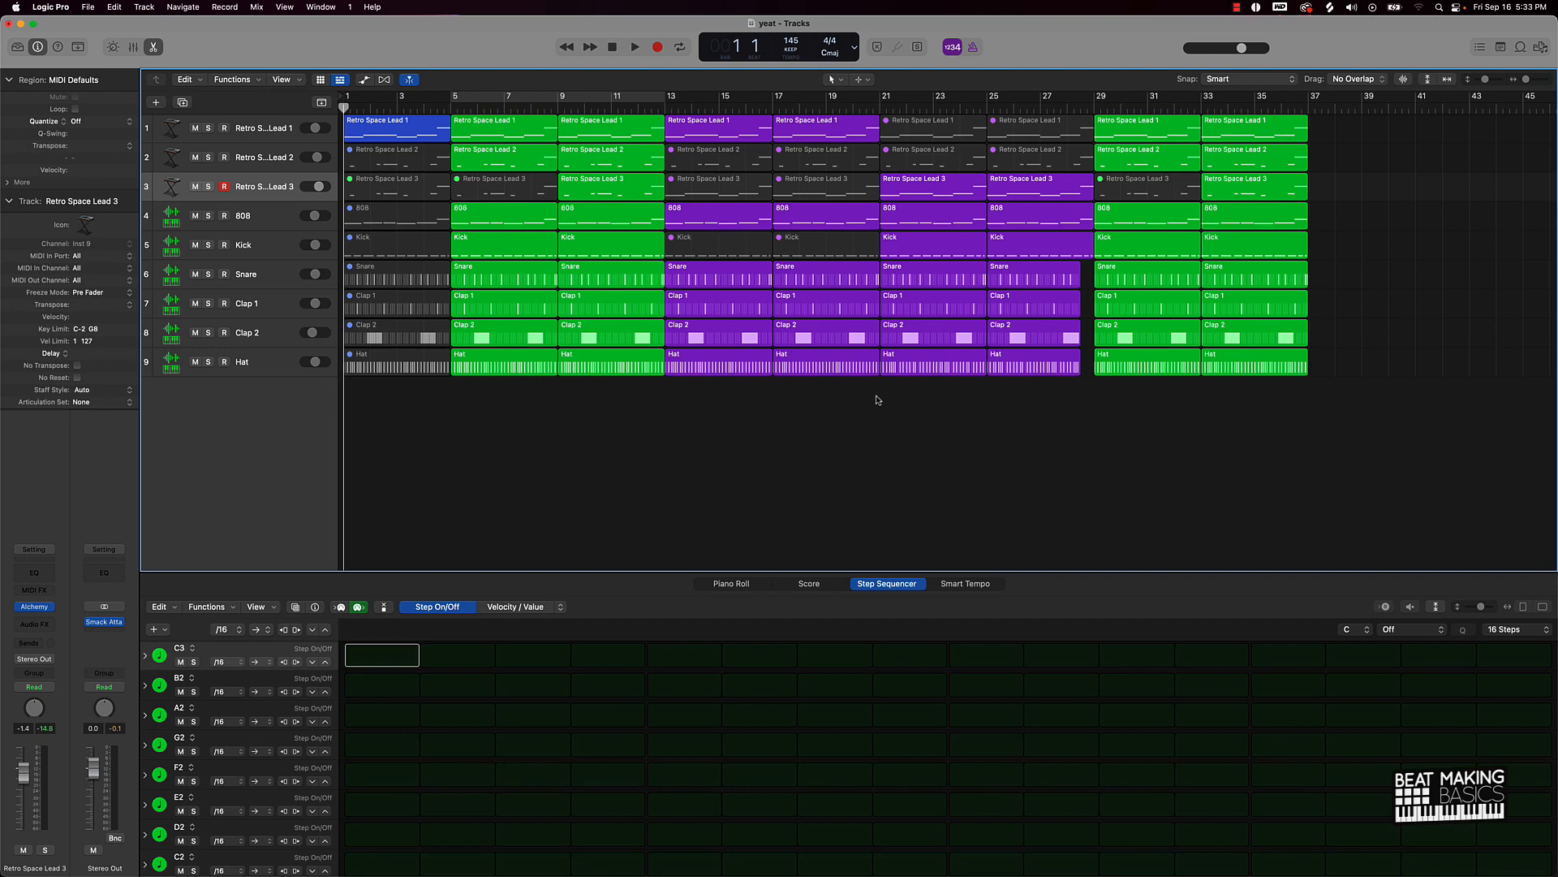
Trim about half a bar off the ends of the purple Clap 1, Clap 2 and Hat regions starting at bar 17
drag(876, 394, 862, 274)
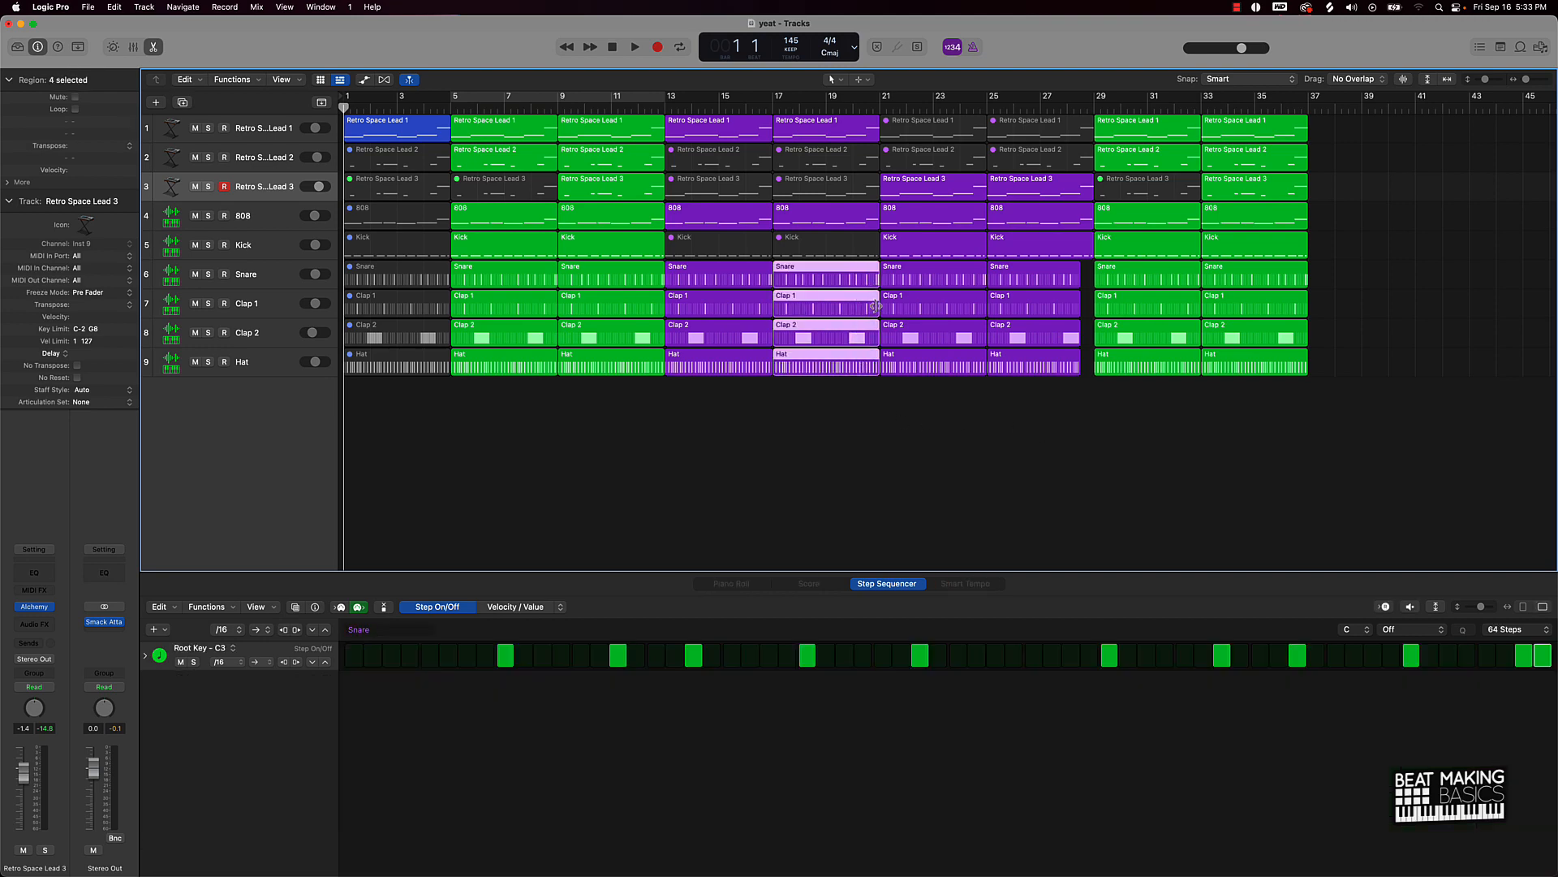
shift+click(868, 281)
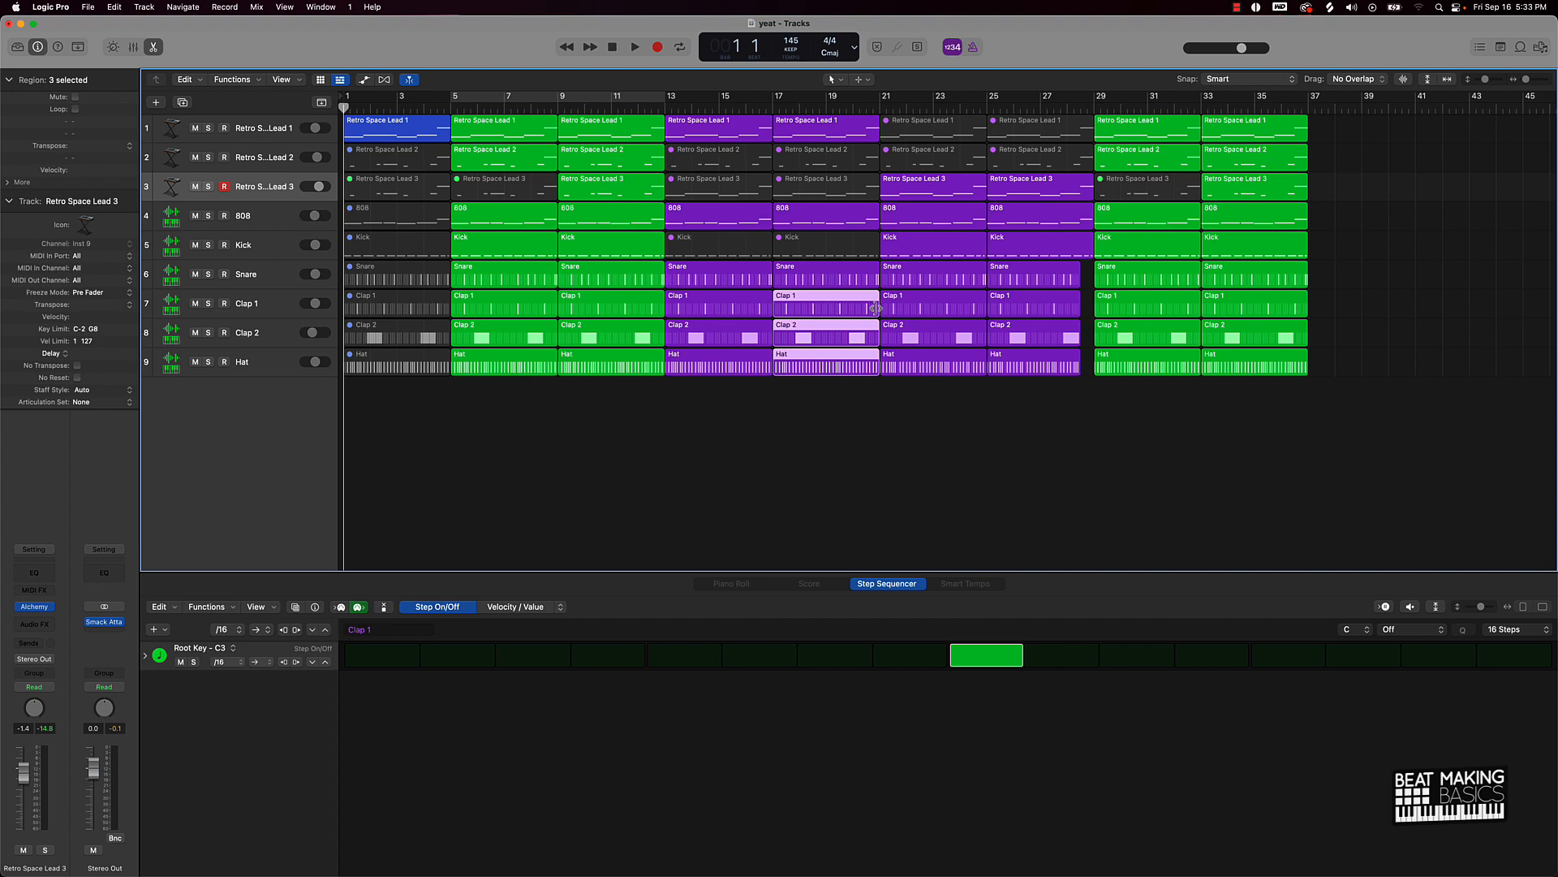
drag(875, 308, 866, 309)
click(884, 458)
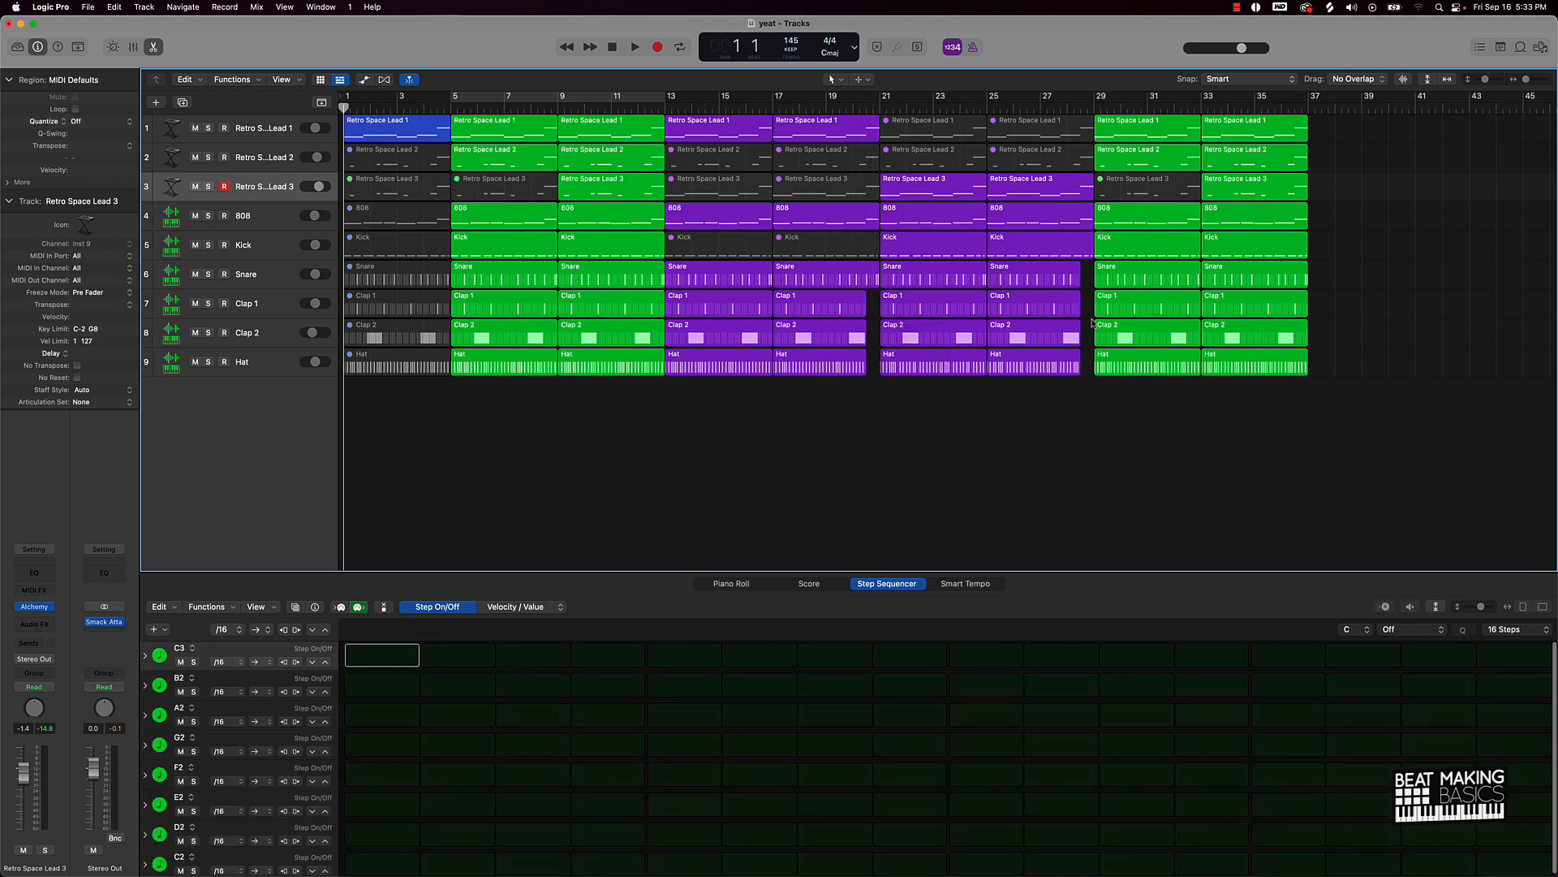
Play the arrangement with the editor hidden, unmute the Kick region at bar 17 and trim its end by about half a bar
key(space)
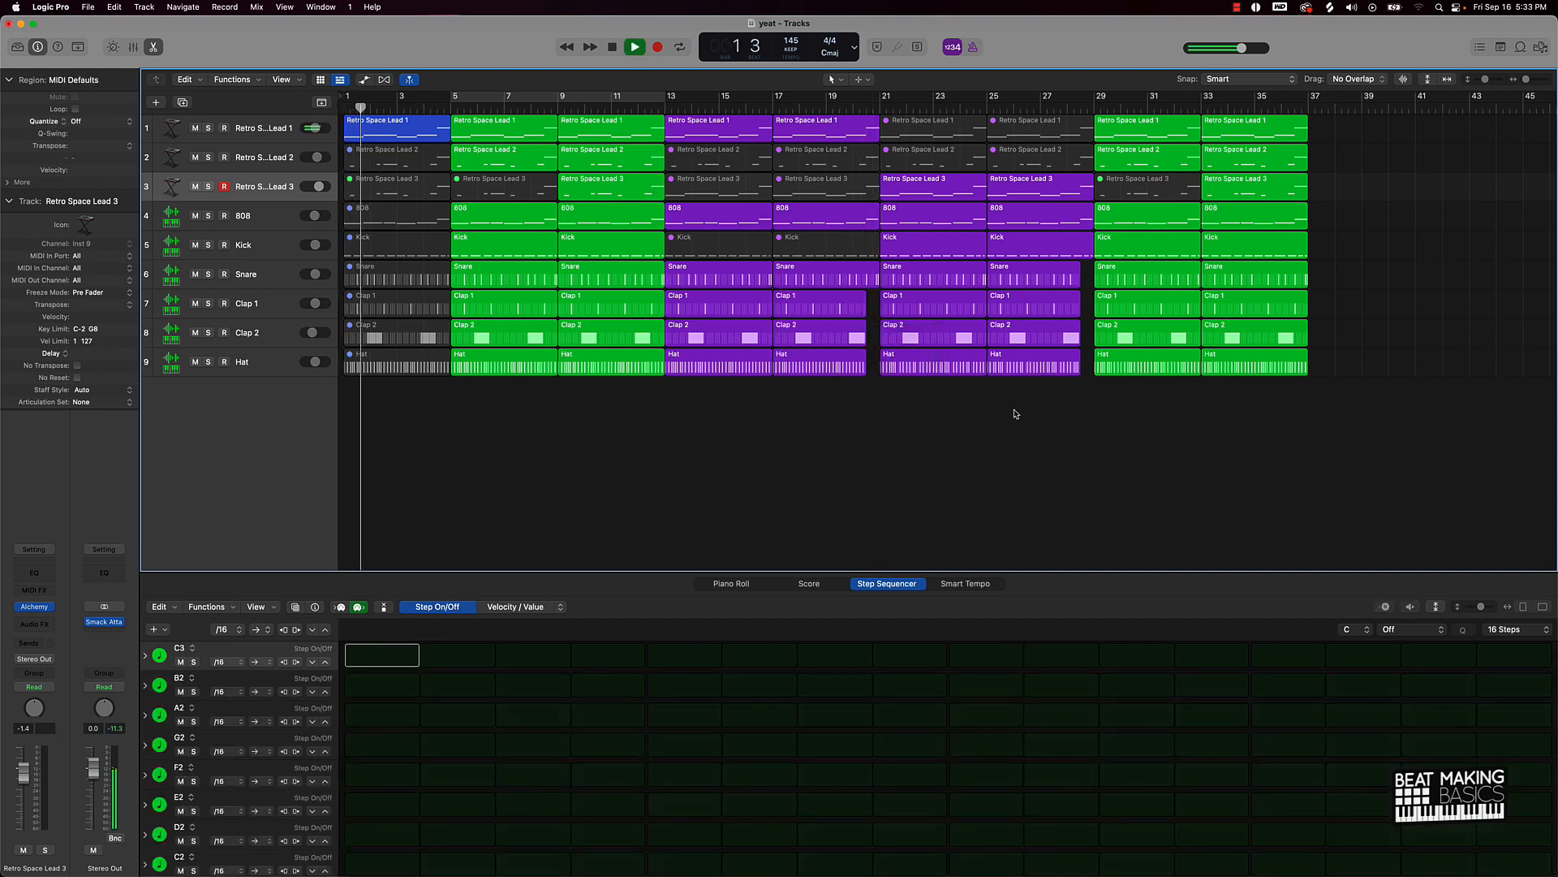
click(154, 47)
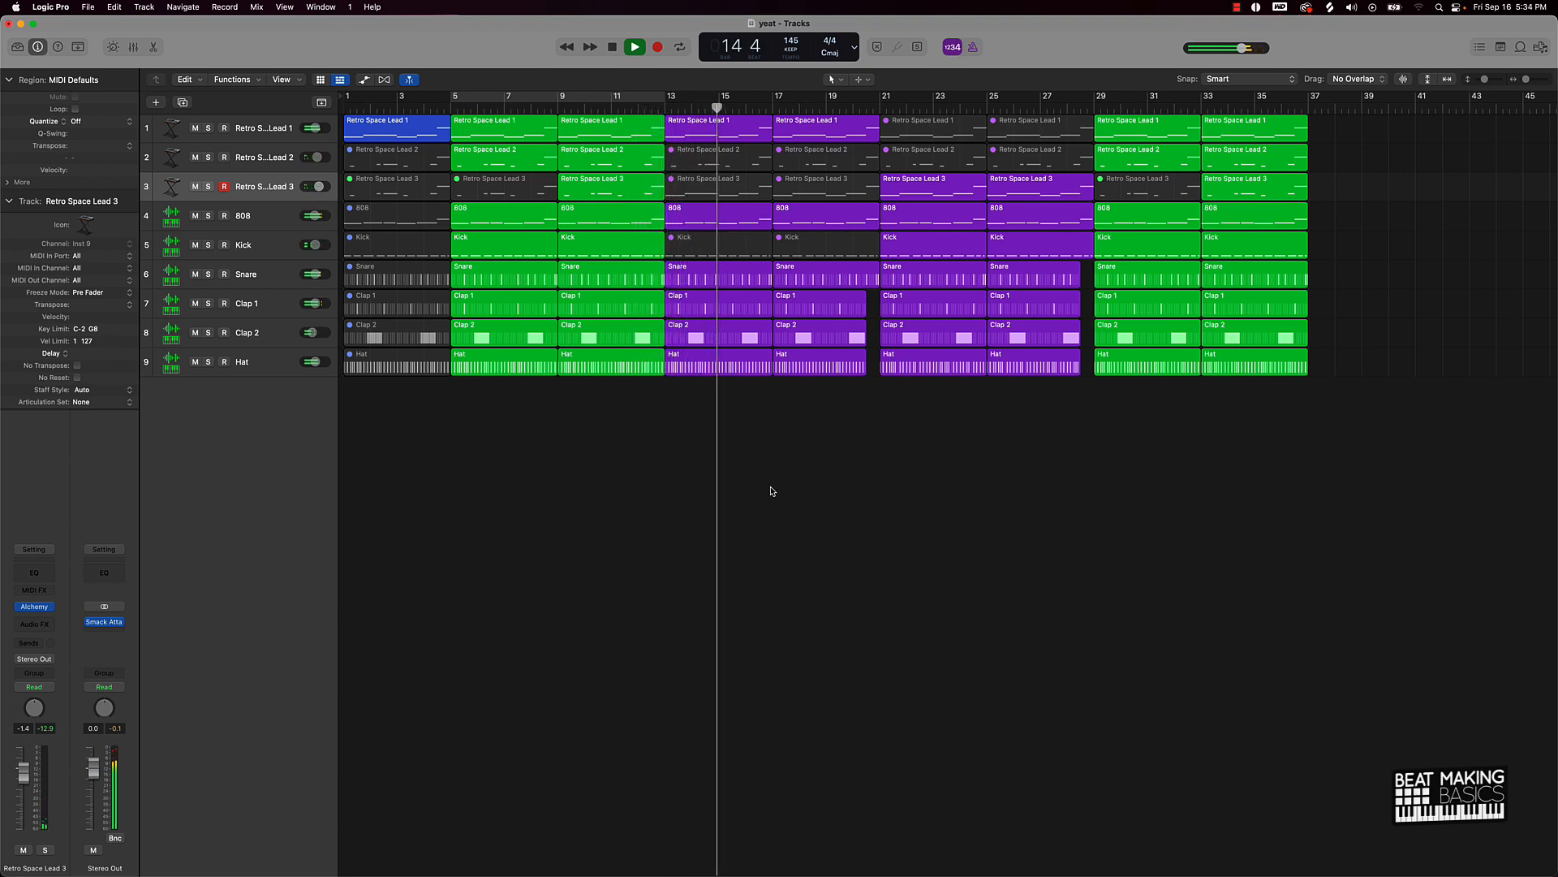
click(795, 250)
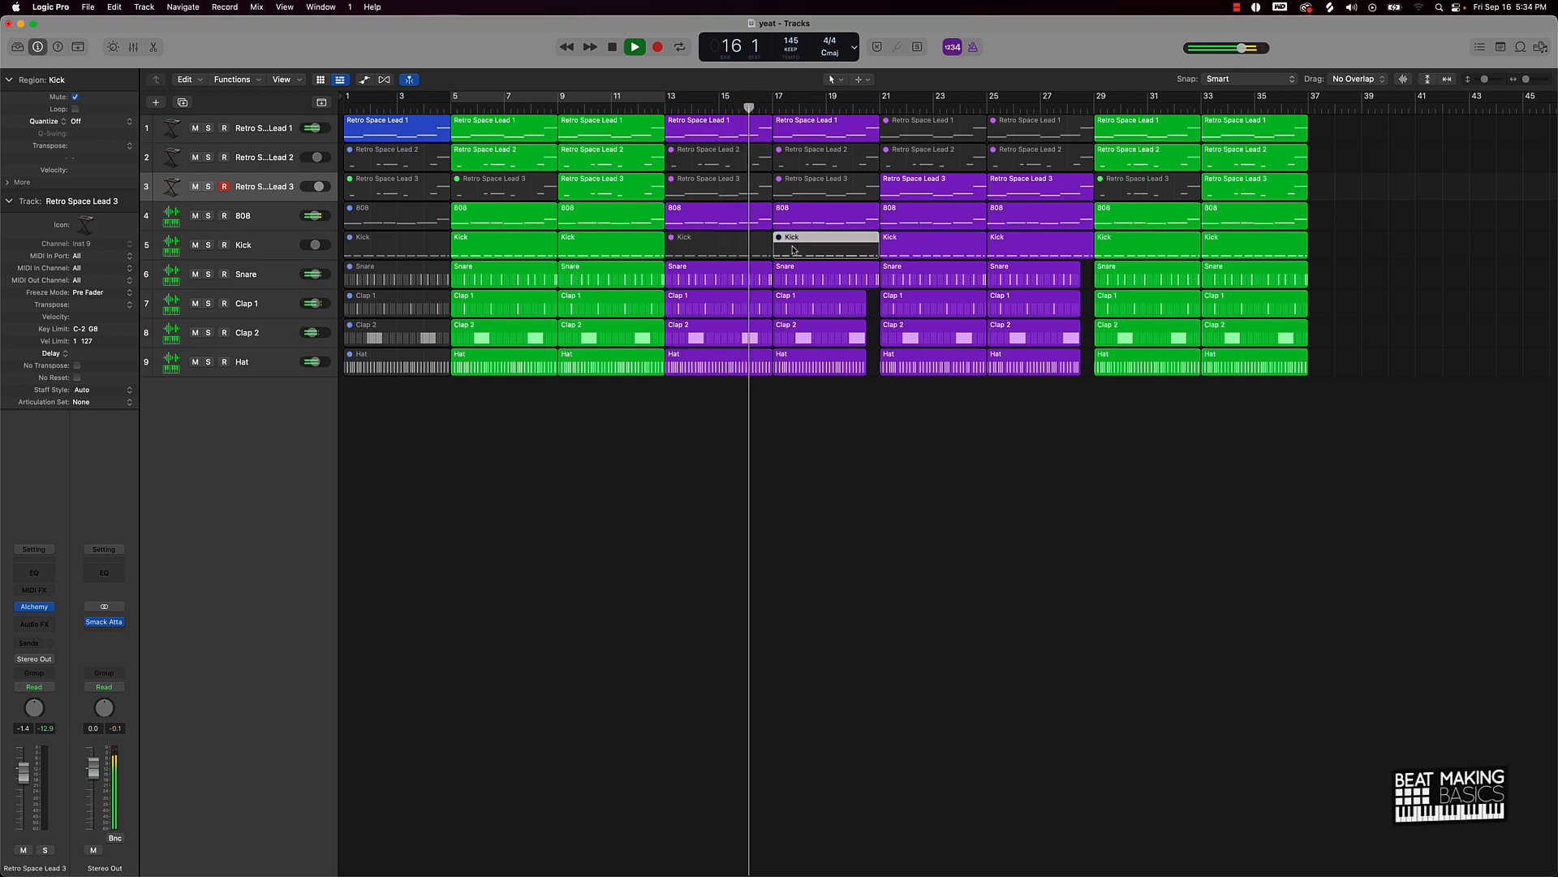
key(ctrl+m)
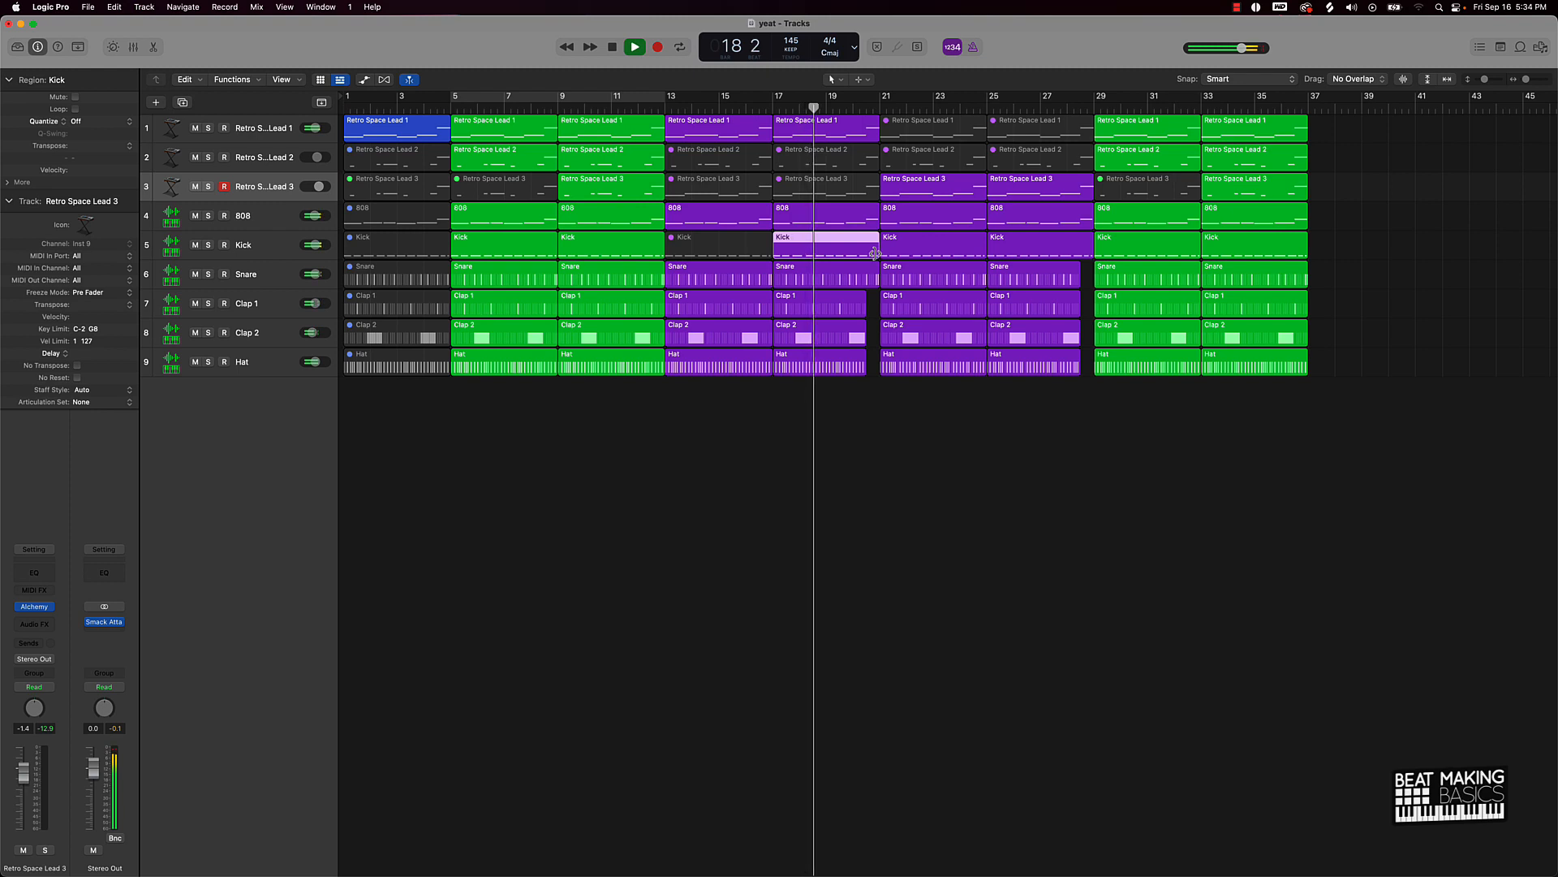
drag(879, 254, 866, 254)
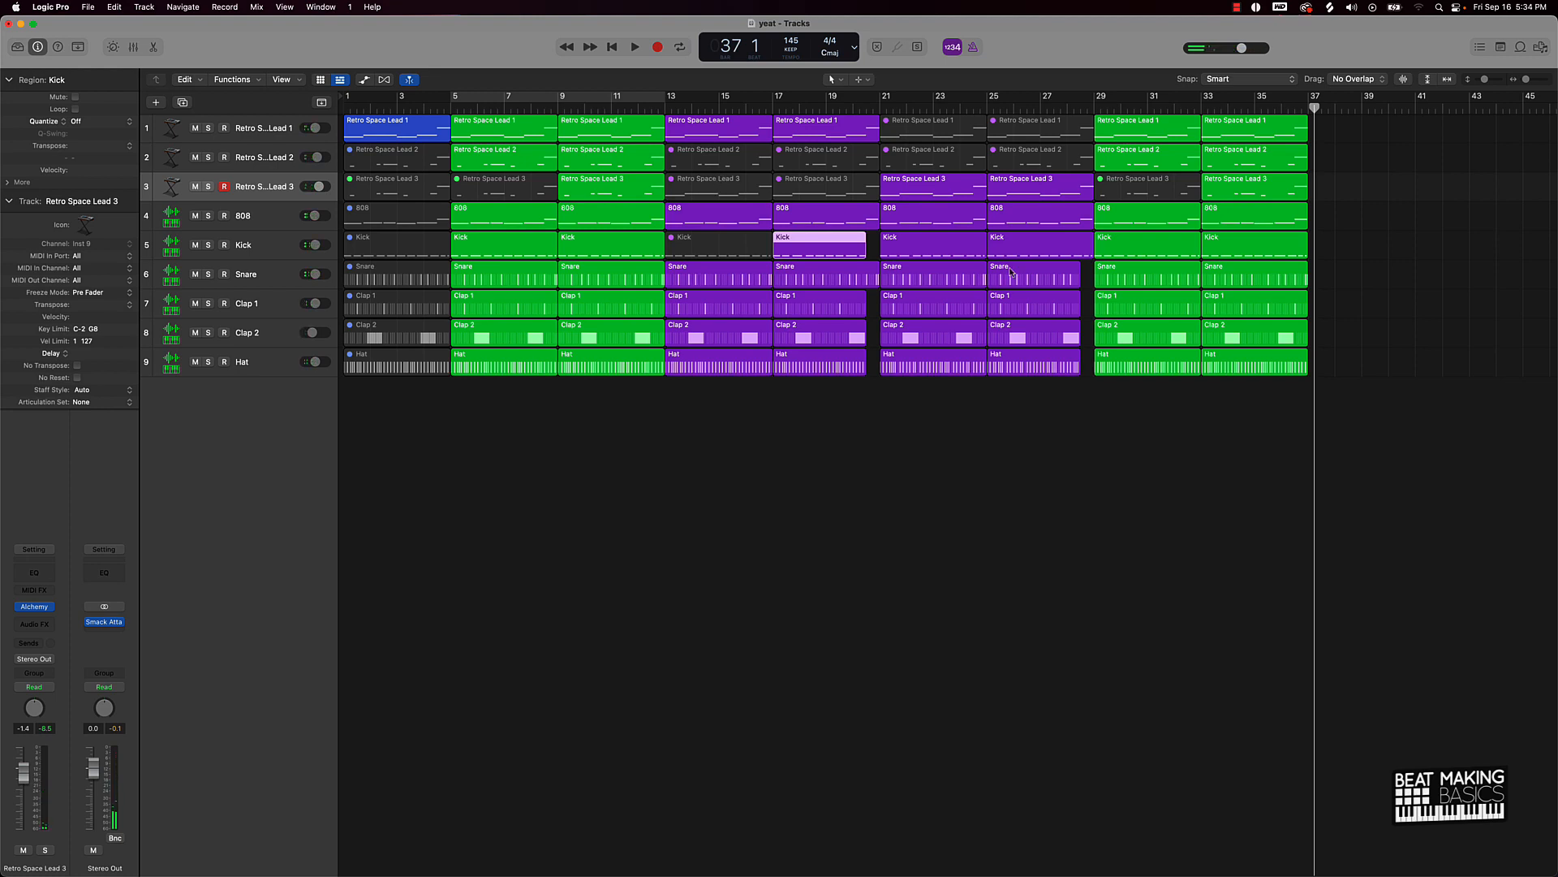
click(1015, 419)
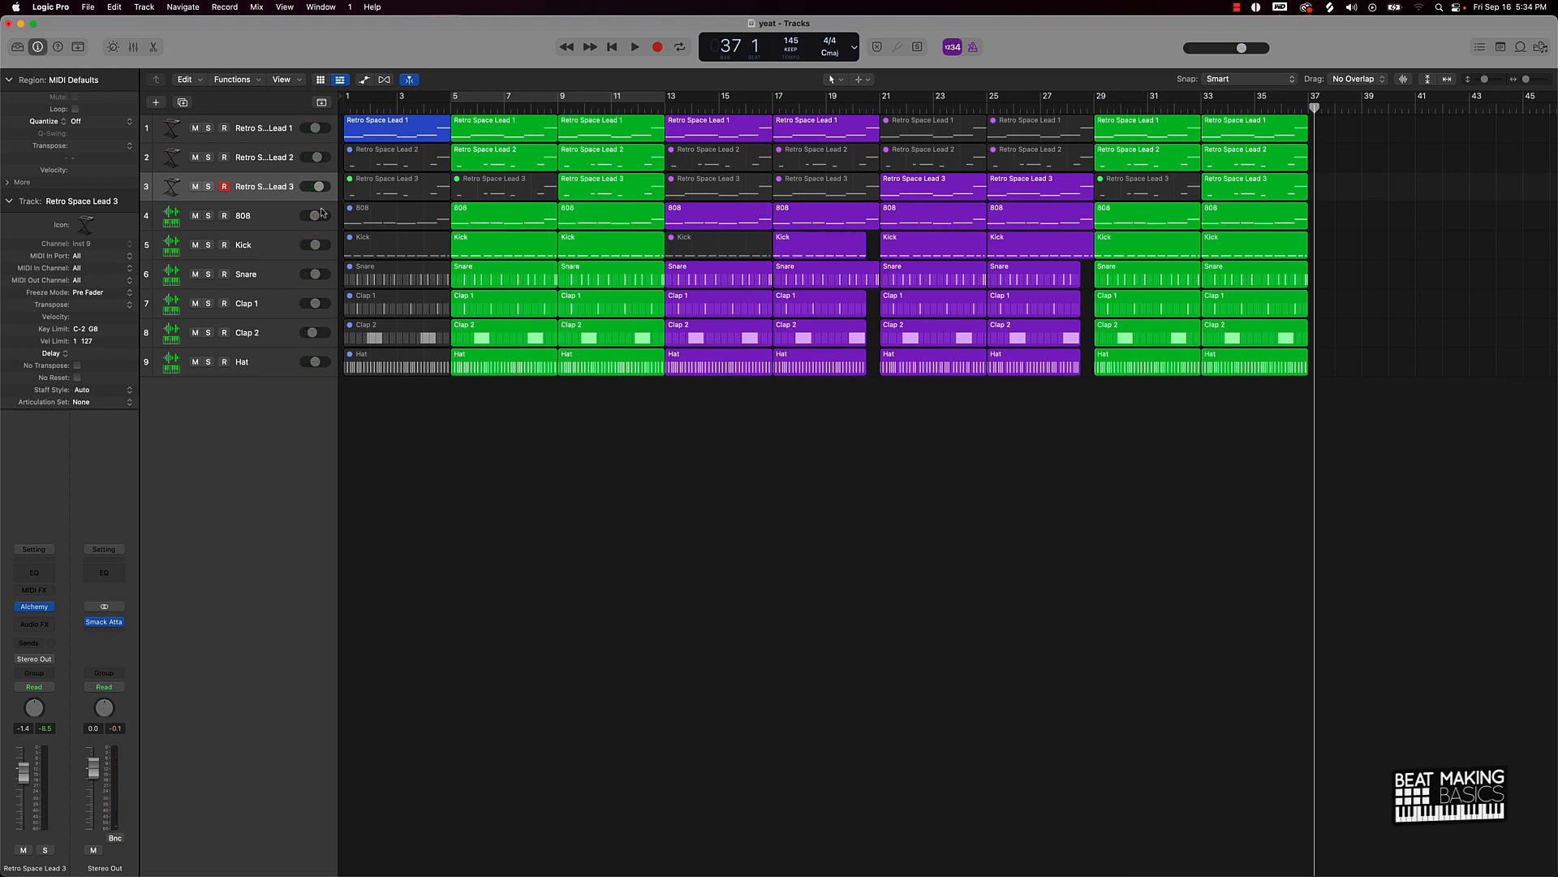
Duplicate the Retro Space Lead 3 track and move its purple regions from bars 13 to 28 onto the new track
click(271, 185)
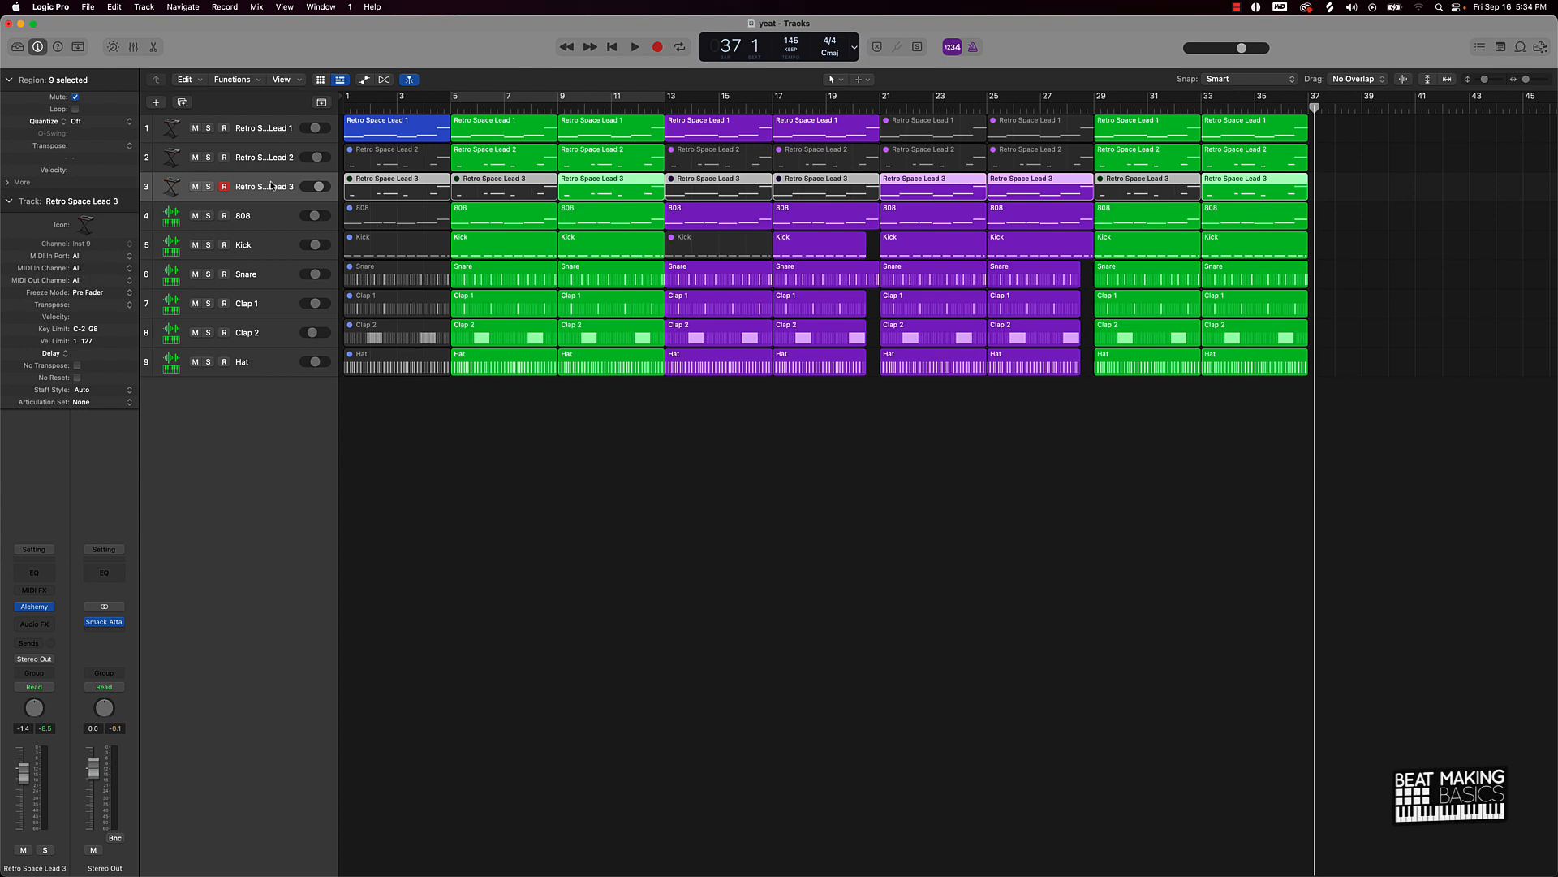
key(super+d)
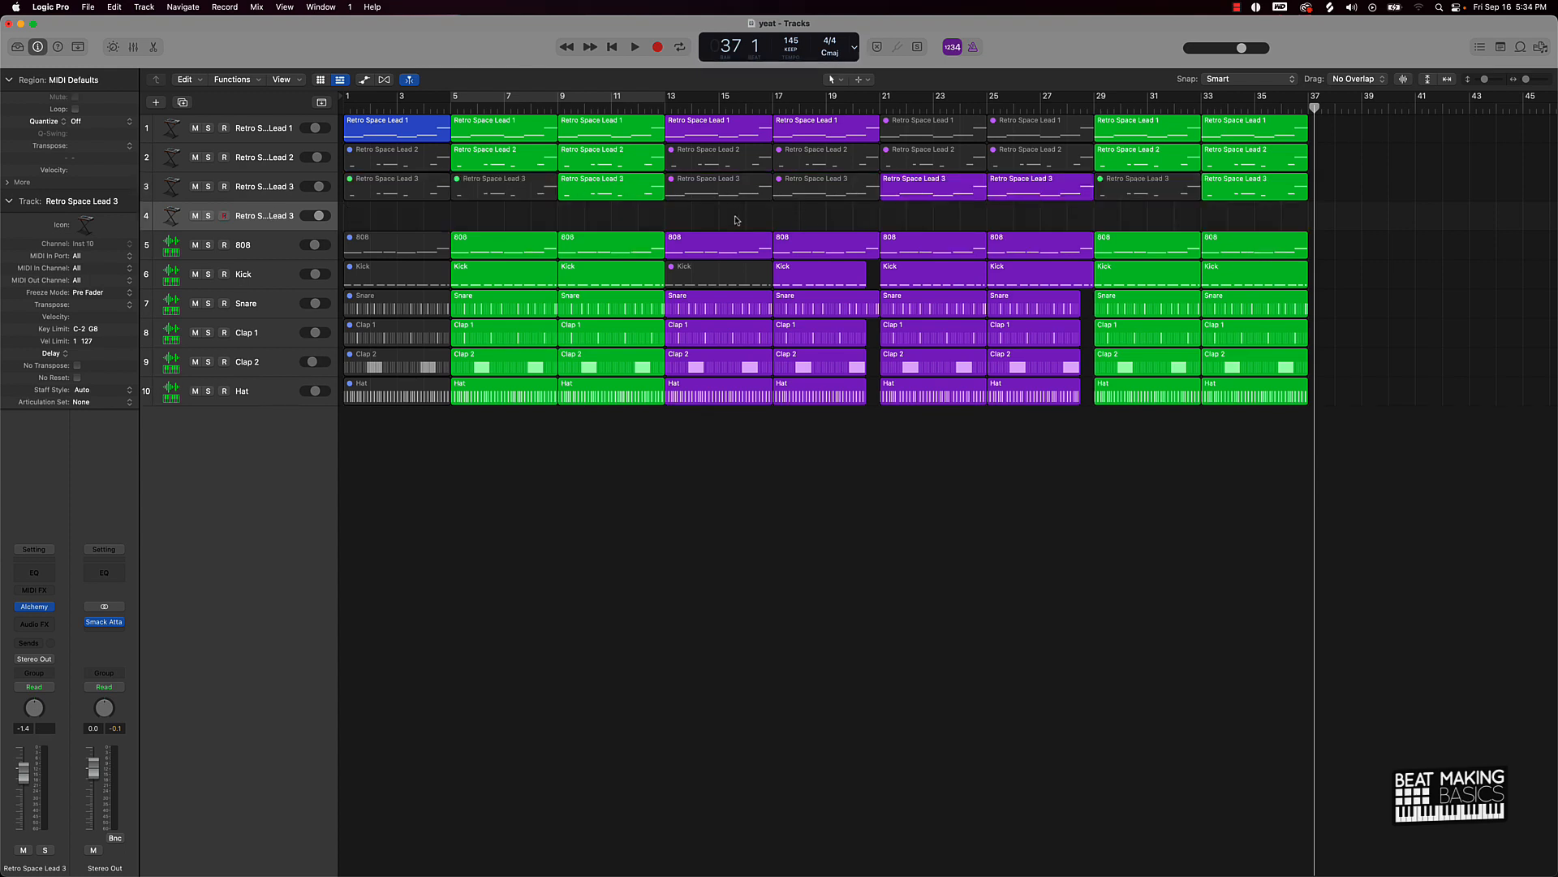
drag(736, 220, 1005, 185)
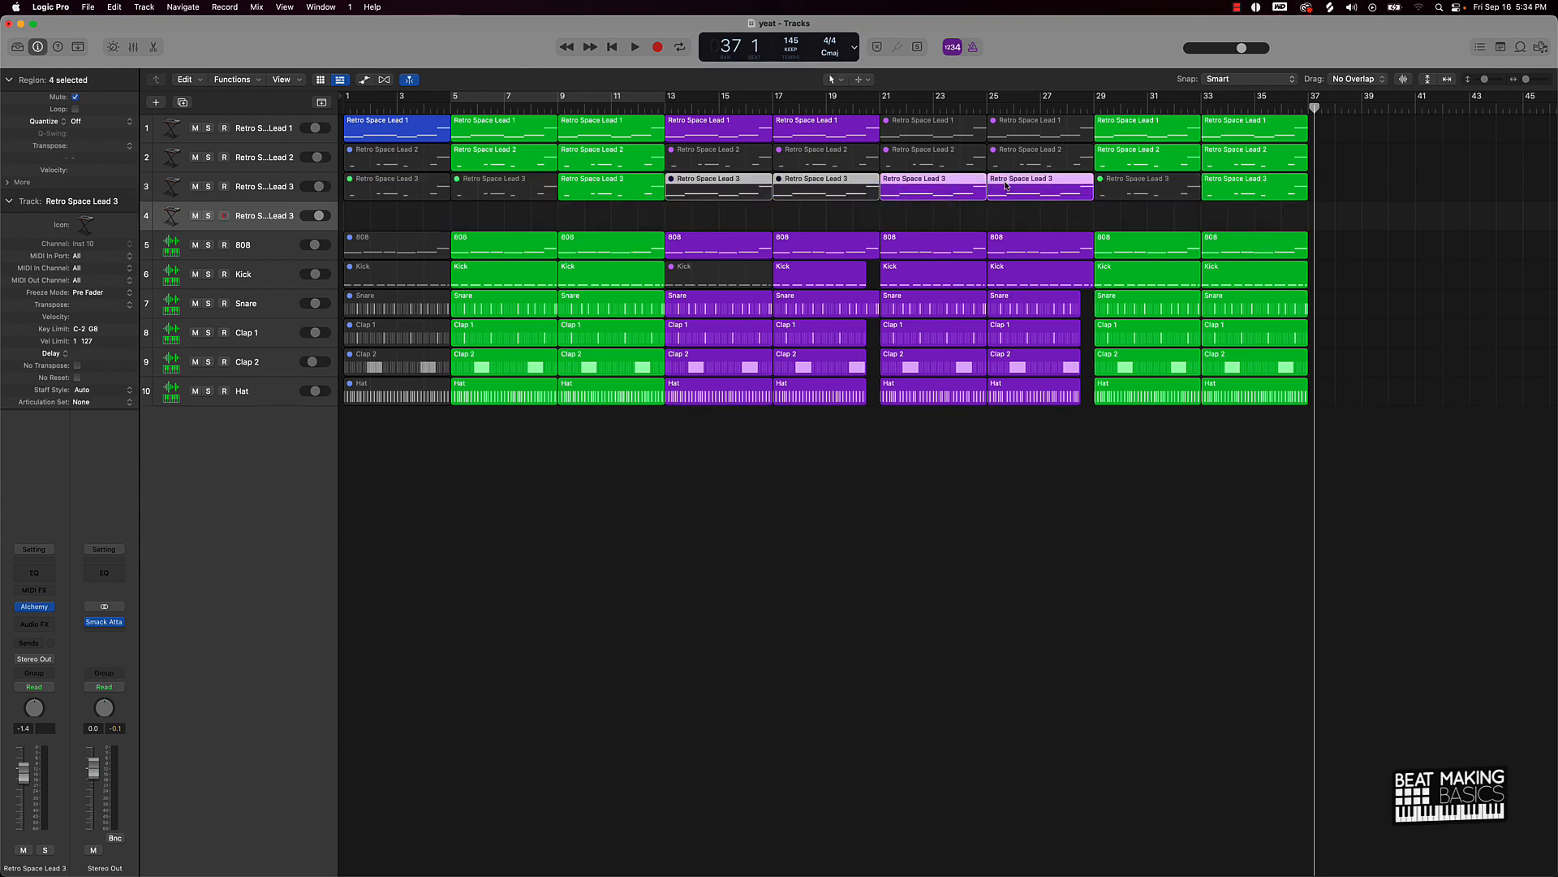
drag(906, 197, 903, 227)
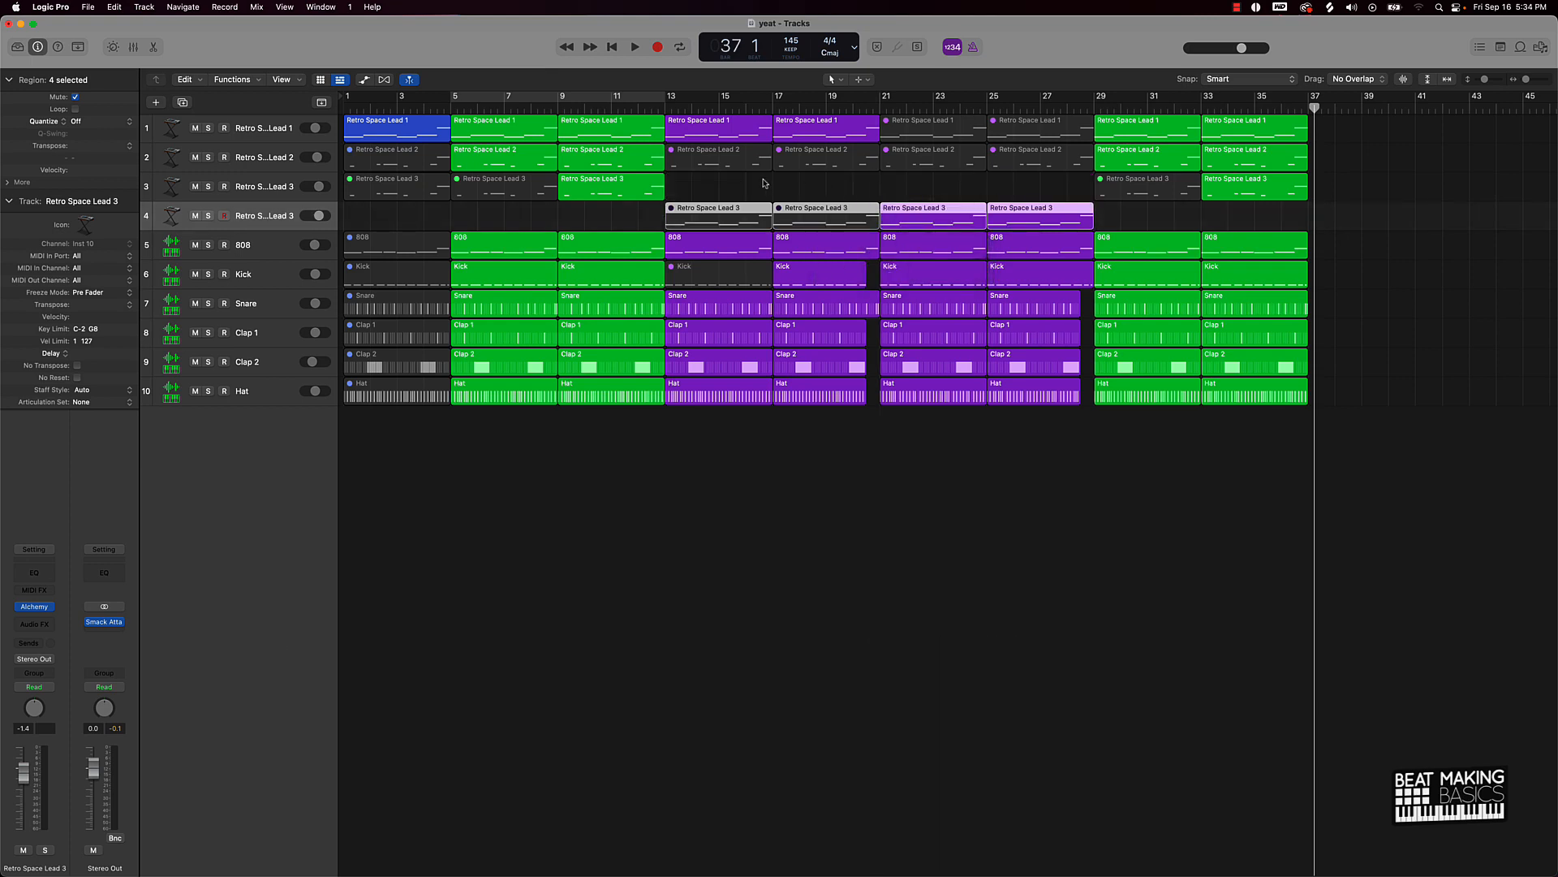
Fill the empty bars on both Retro Space Lead 3 tracks with muted copies of their own regions
drag(469, 218, 948, 176)
drag(648, 212, 1159, 213)
drag(485, 231, 370, 231)
click(690, 579)
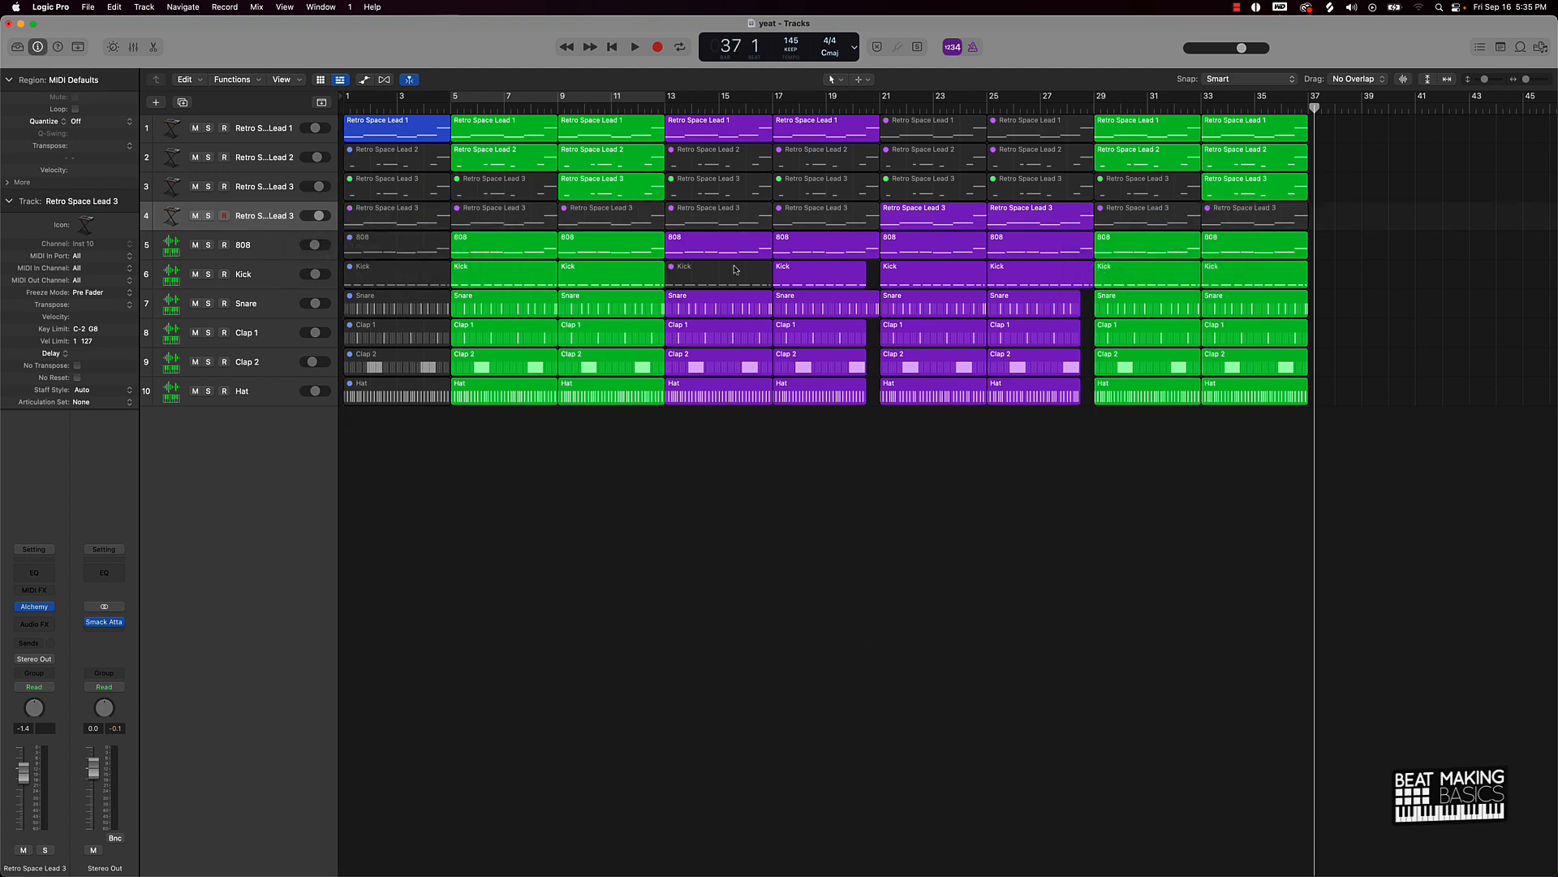
Rename the duplicate lead track to Retro Space Lead 4 and apply that name to its regions
double_click(287, 214)
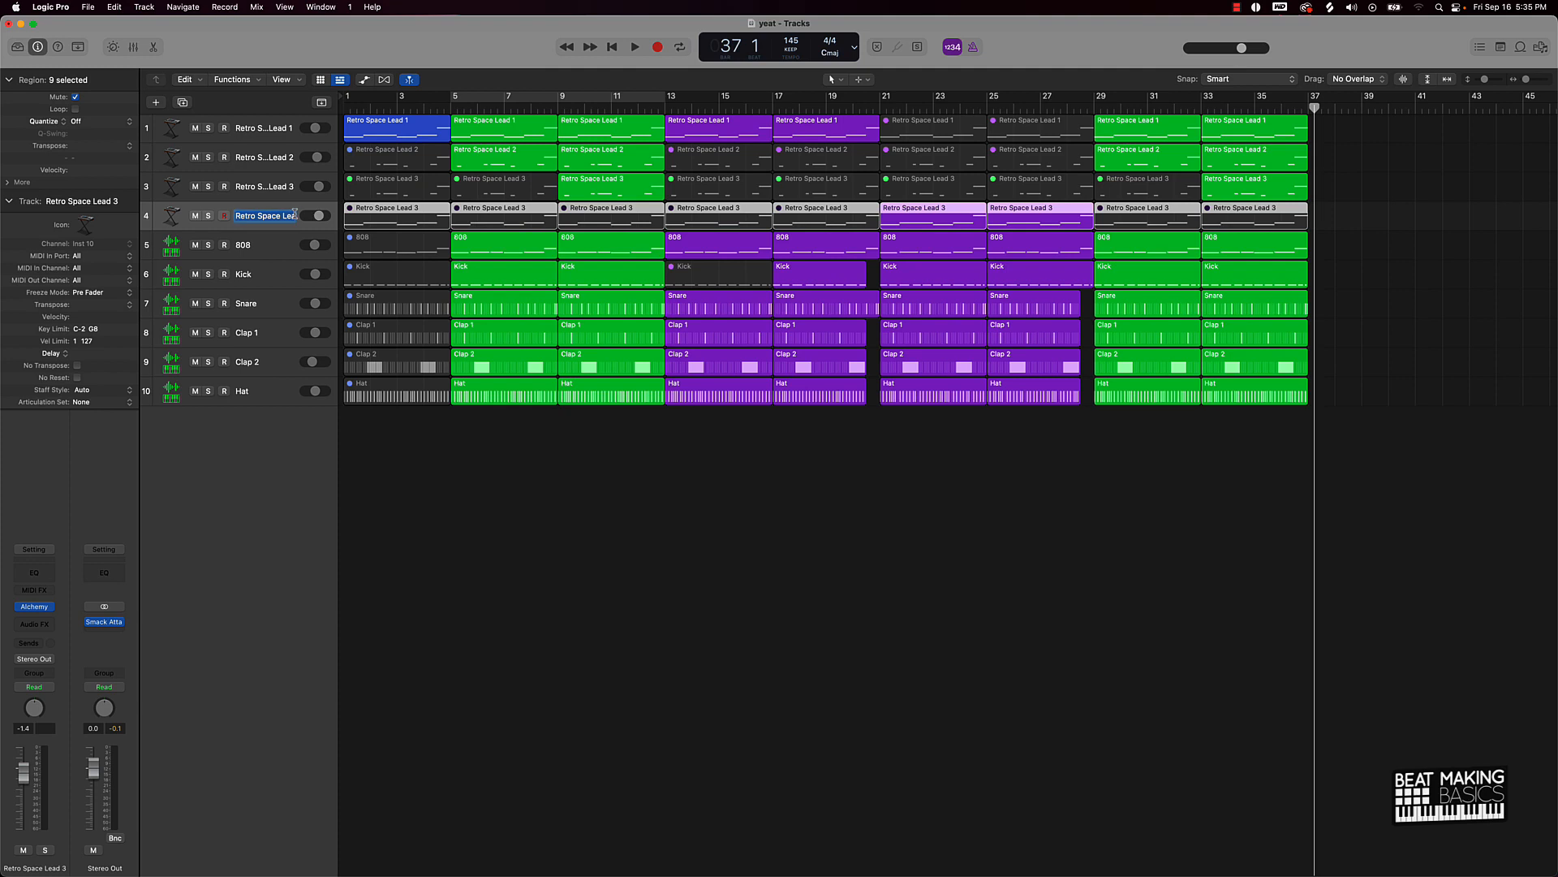
key(Right)
text(4)
key(Return)
key(super+a)
click(454, 438)
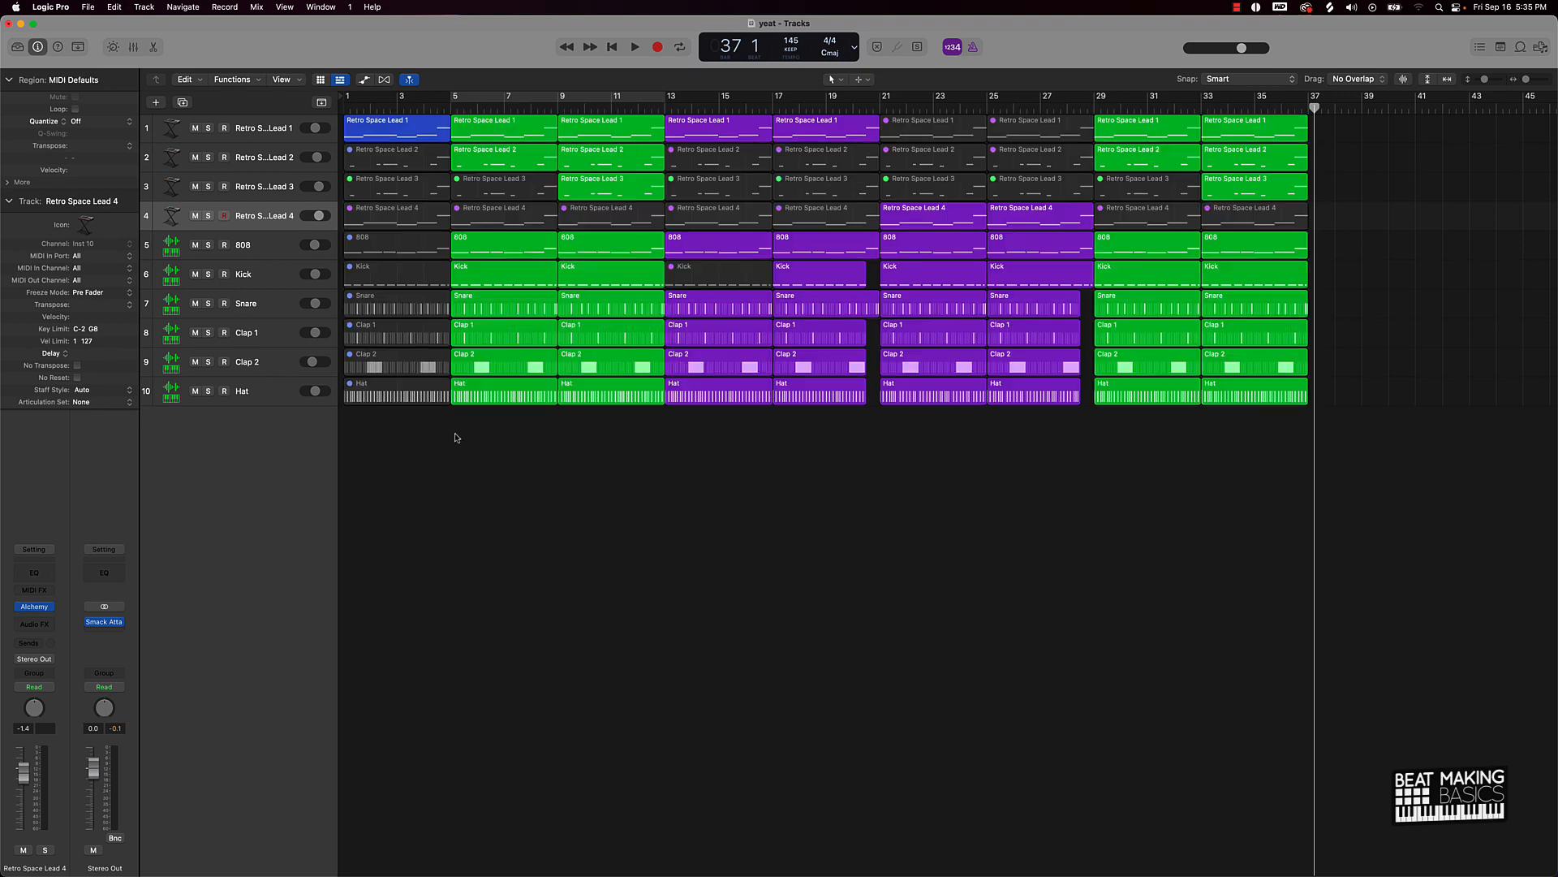
Move the Retro Space Lead 4 track directly below Retro Space Lead 1 and rename it Lead 2
drag(262, 215, 268, 153)
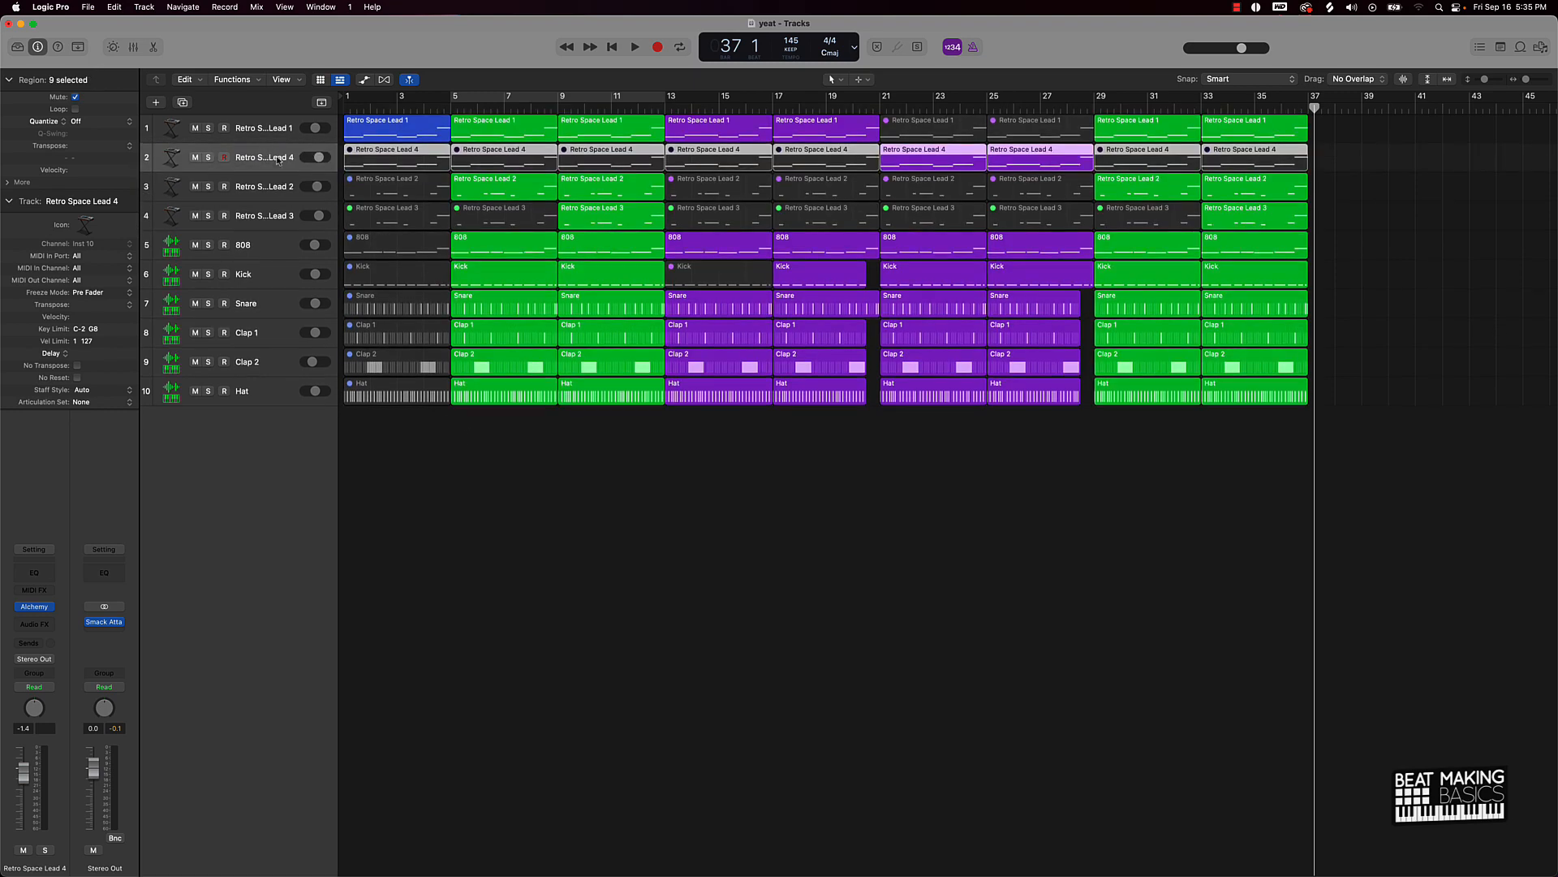
double_click(278, 158)
key(Return)
double_click(292, 156)
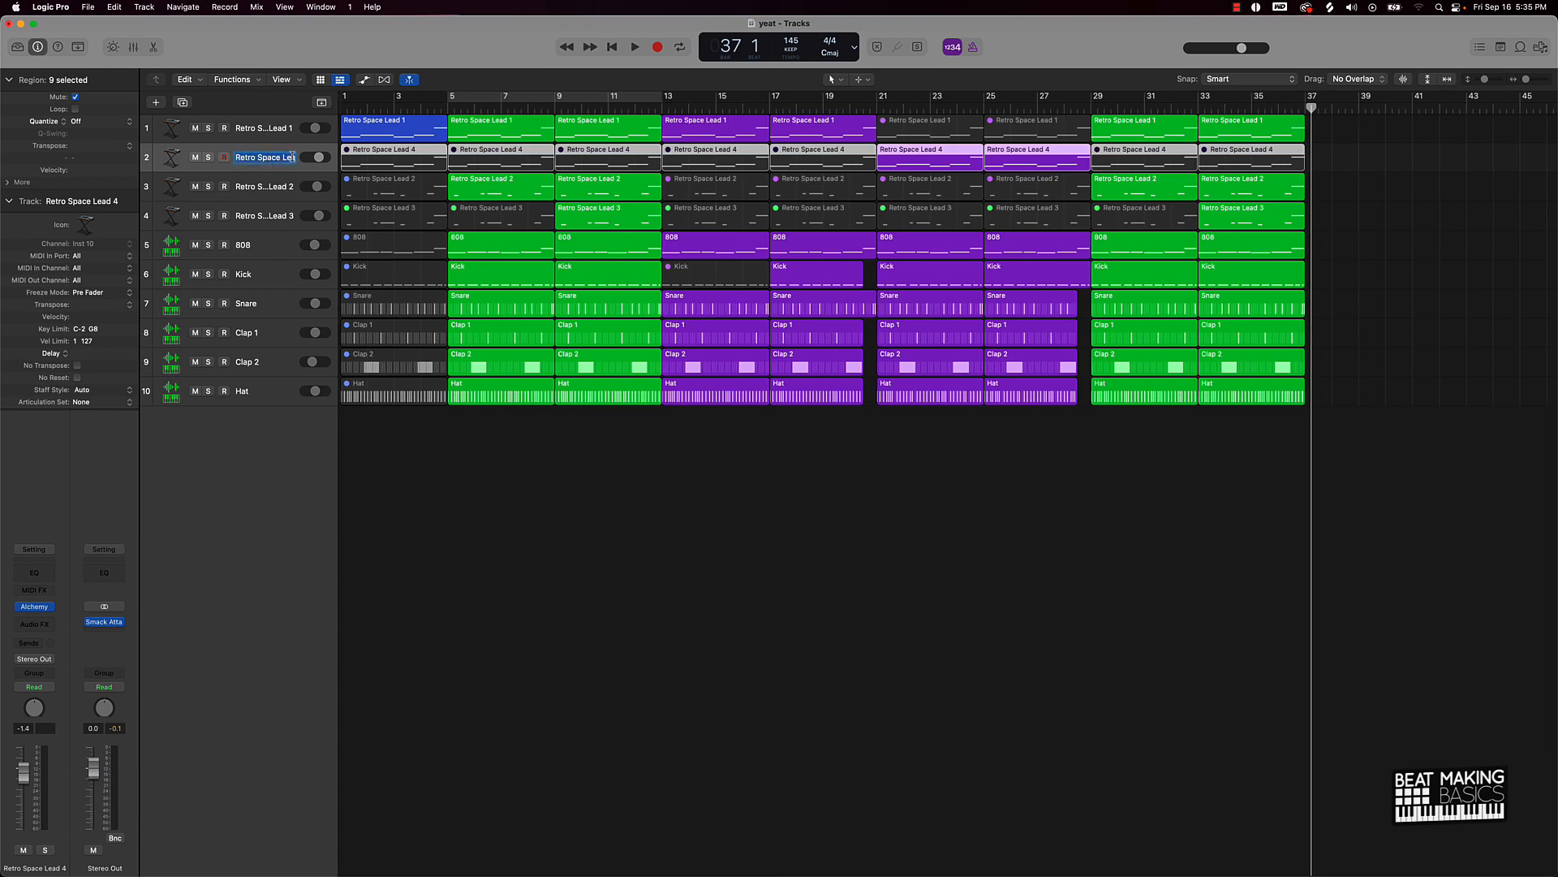
scroll(281, 157, right, 5)
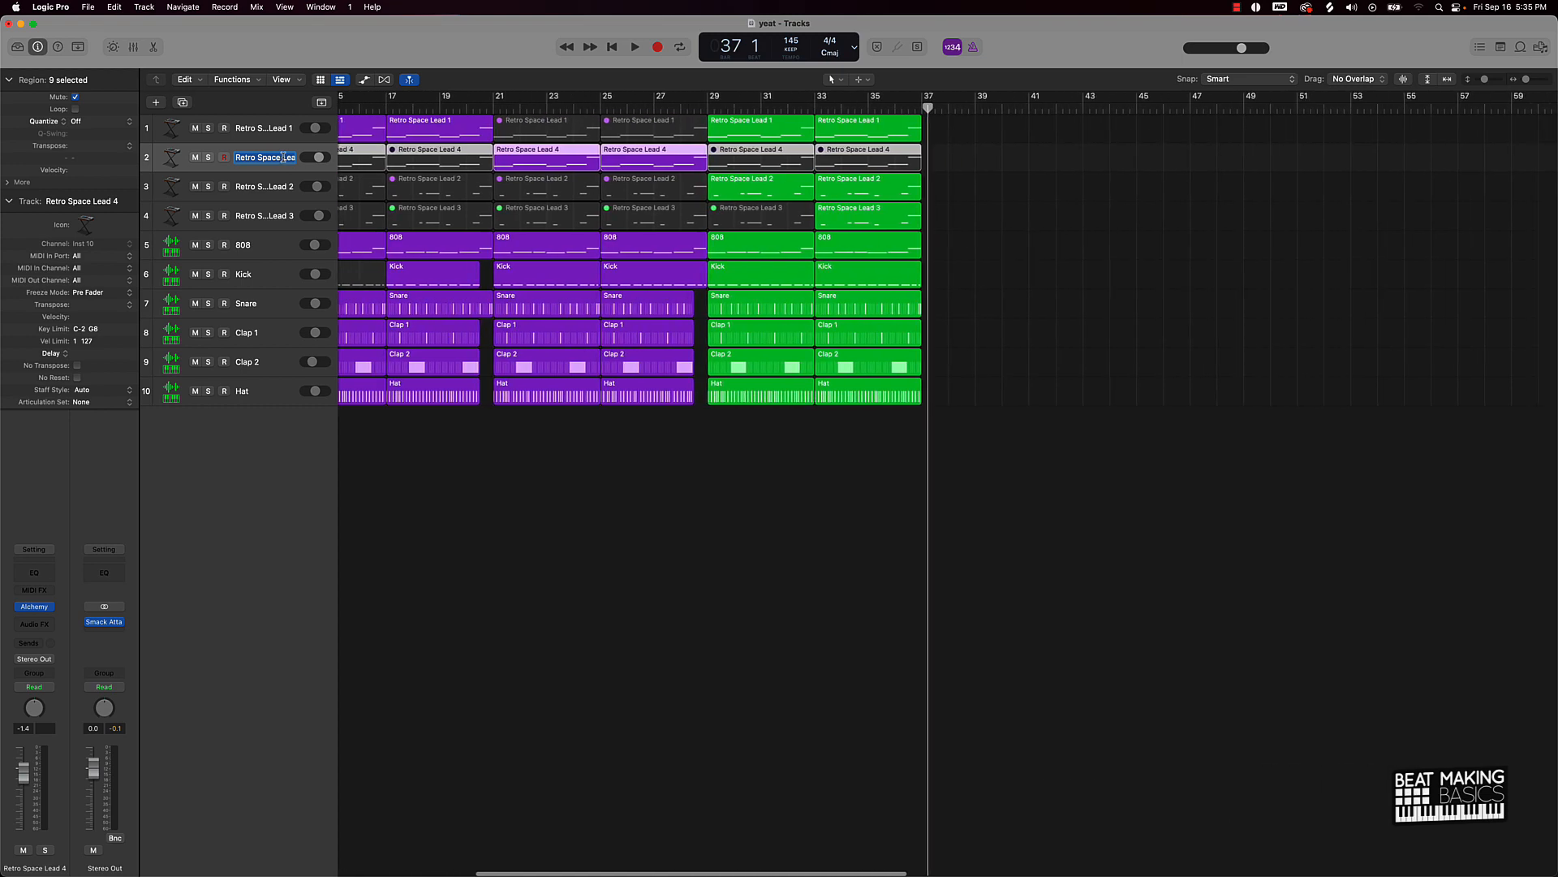
scroll(283, 158, left, 5)
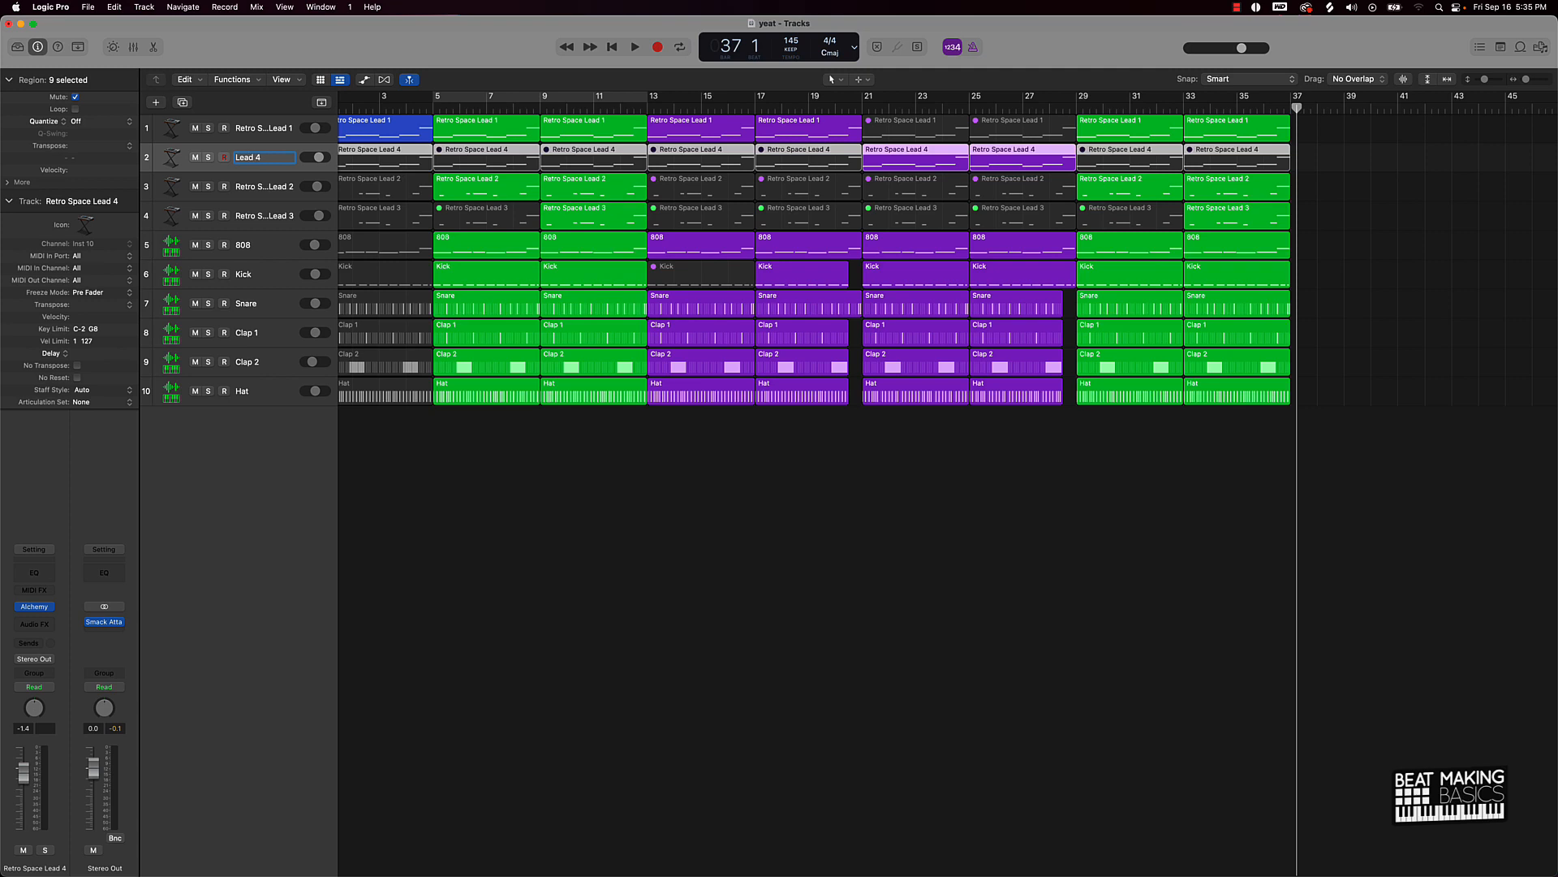
key(Return)
Rename the Retro Space Lead 1, 2 and 3 tracks to Lead 1, Lead 3 and Lead 4
click(263, 130)
text(L)
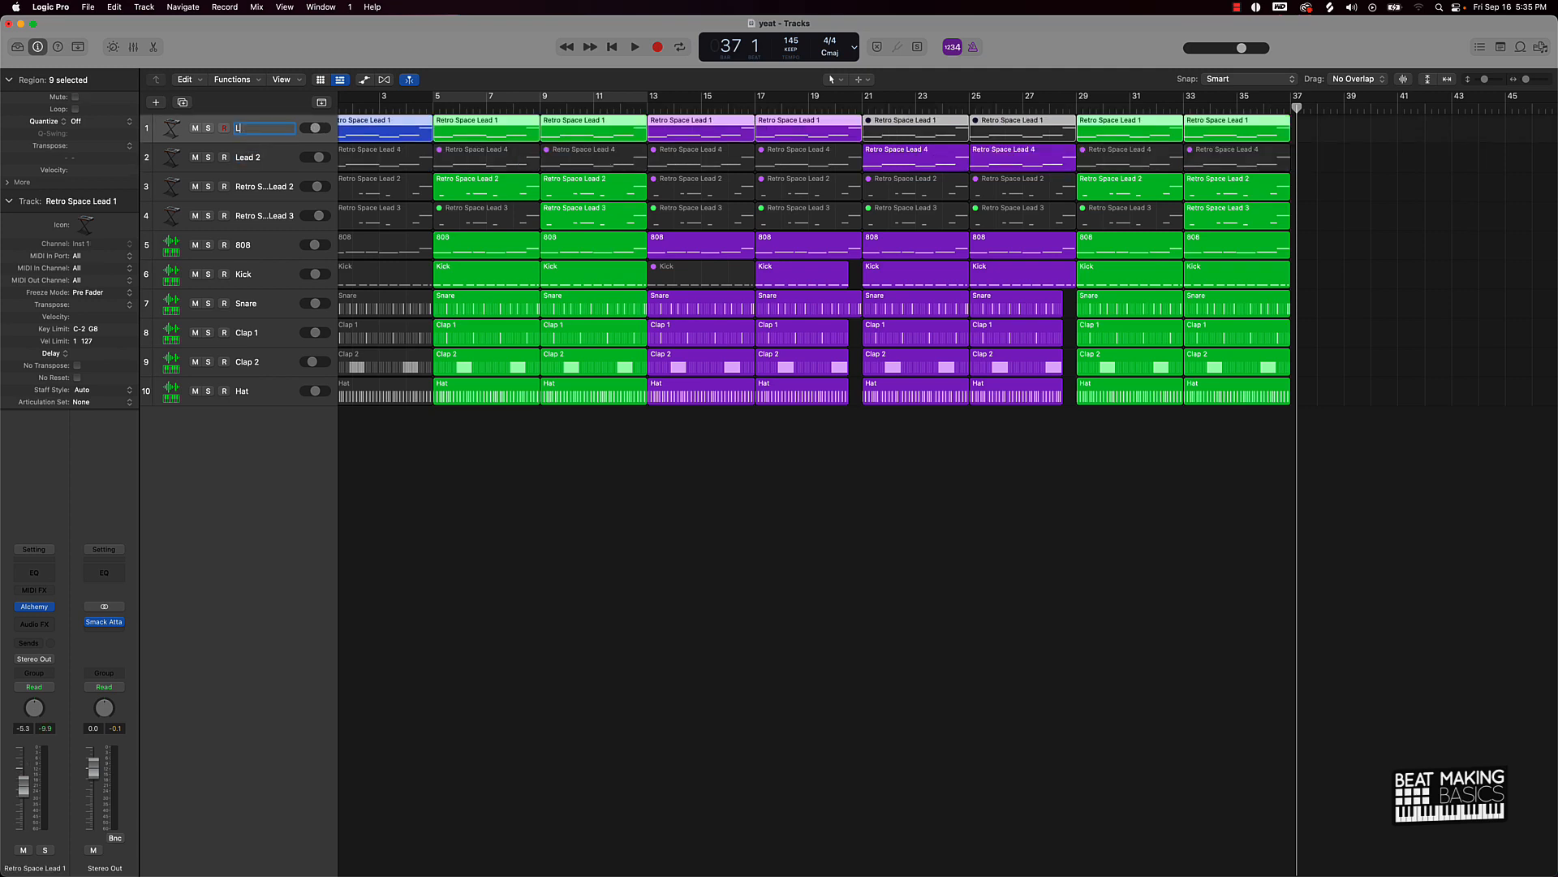
text(ead 1)
key(Return)
double_click(274, 189)
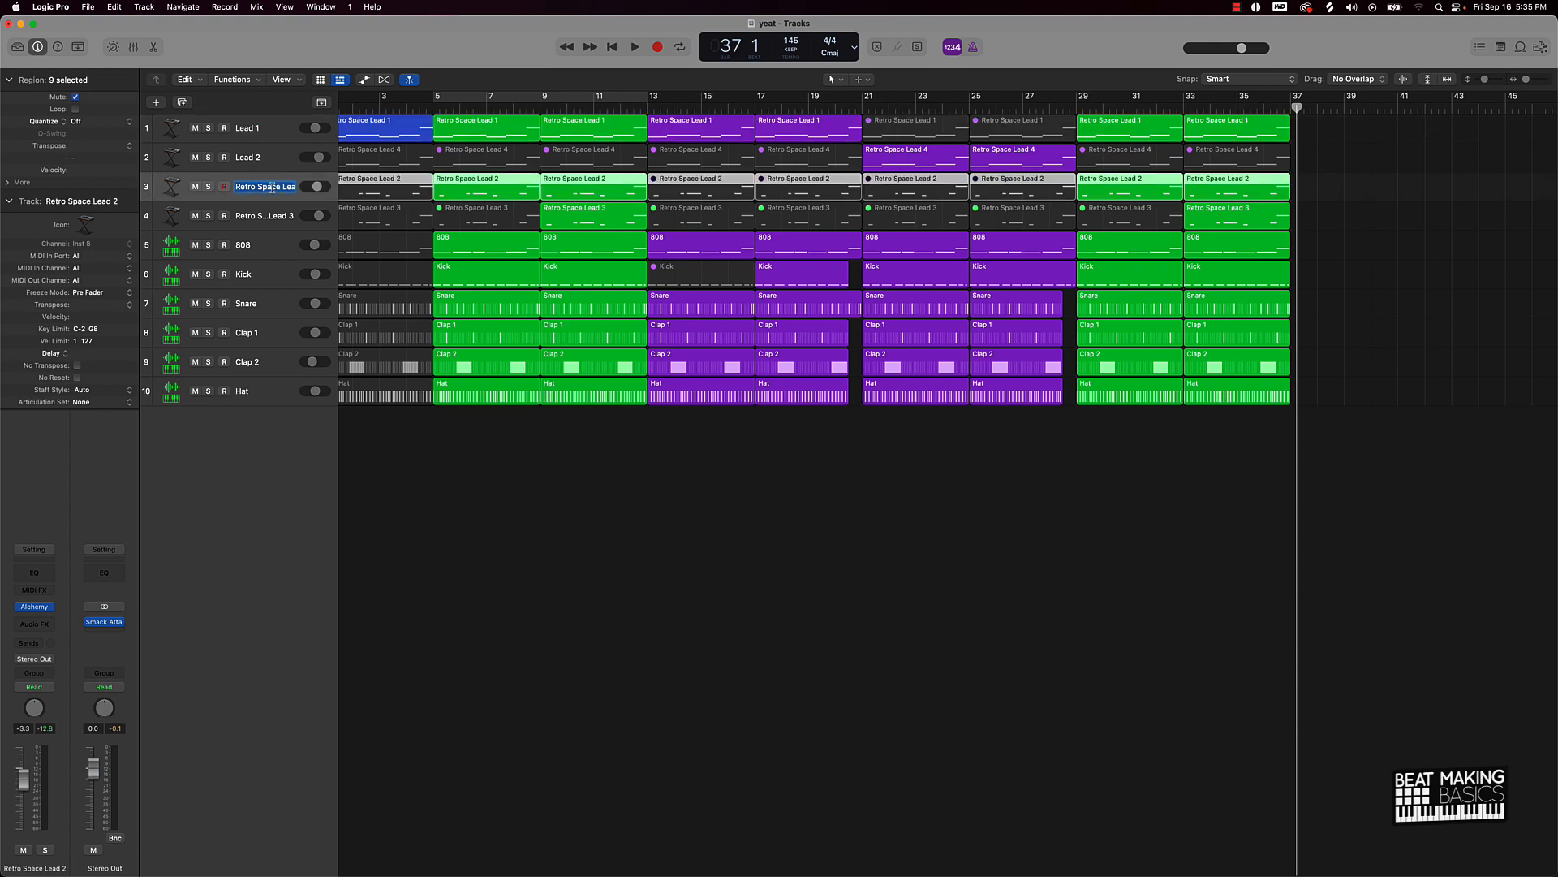
text(Lead 3)
key(Return)
double_click(290, 217)
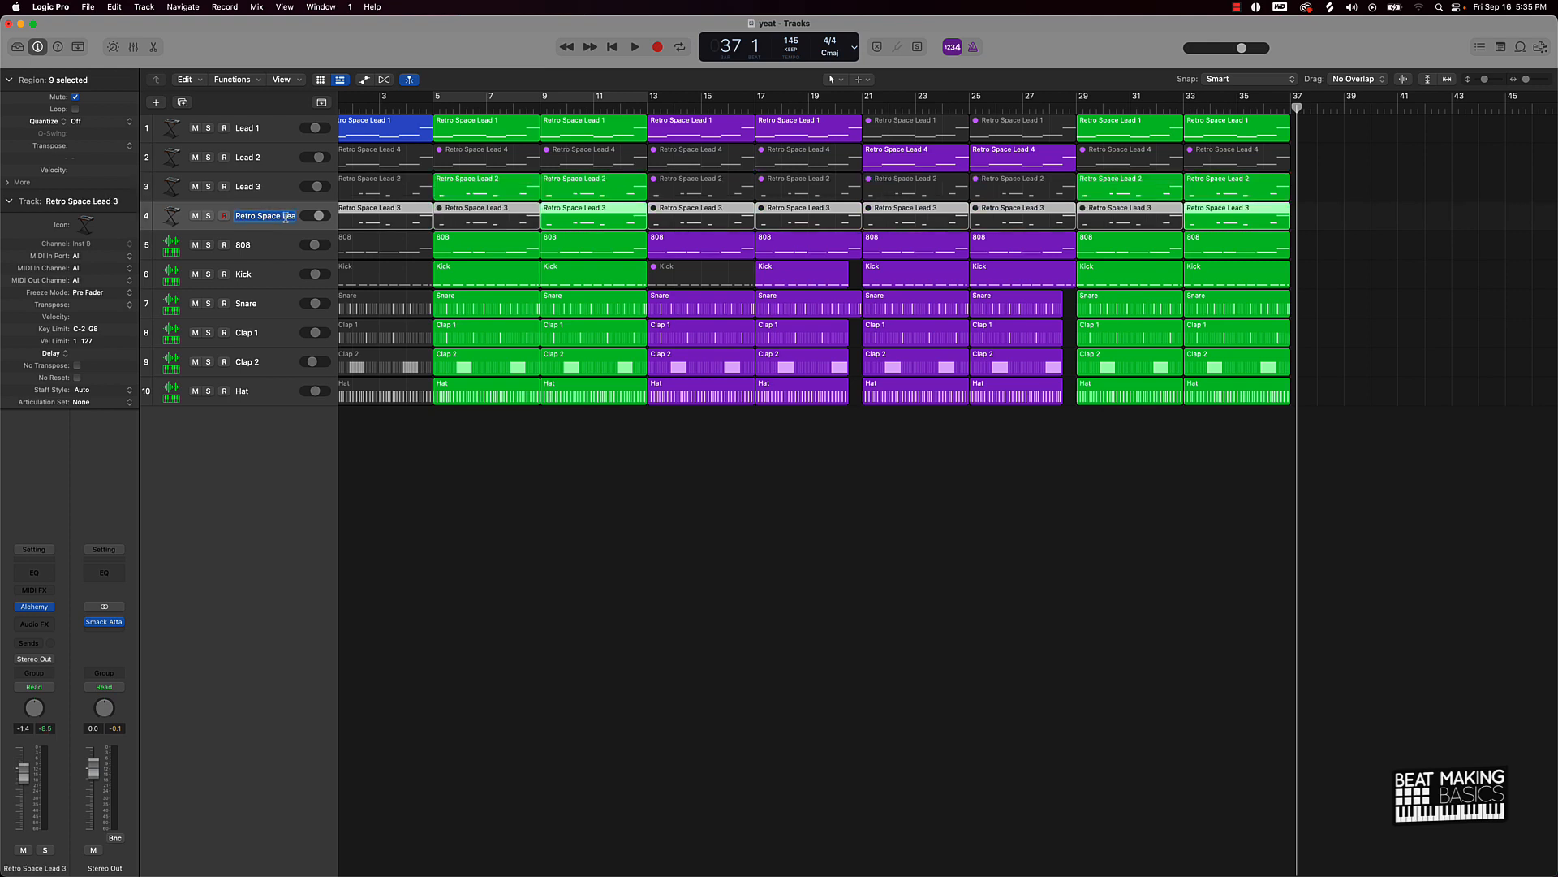
text(Lead 4)
key(Return)
Rename all regions in the arrangement after their tracks and leave them deselected
key(super+a)
key(alt+shift+n)
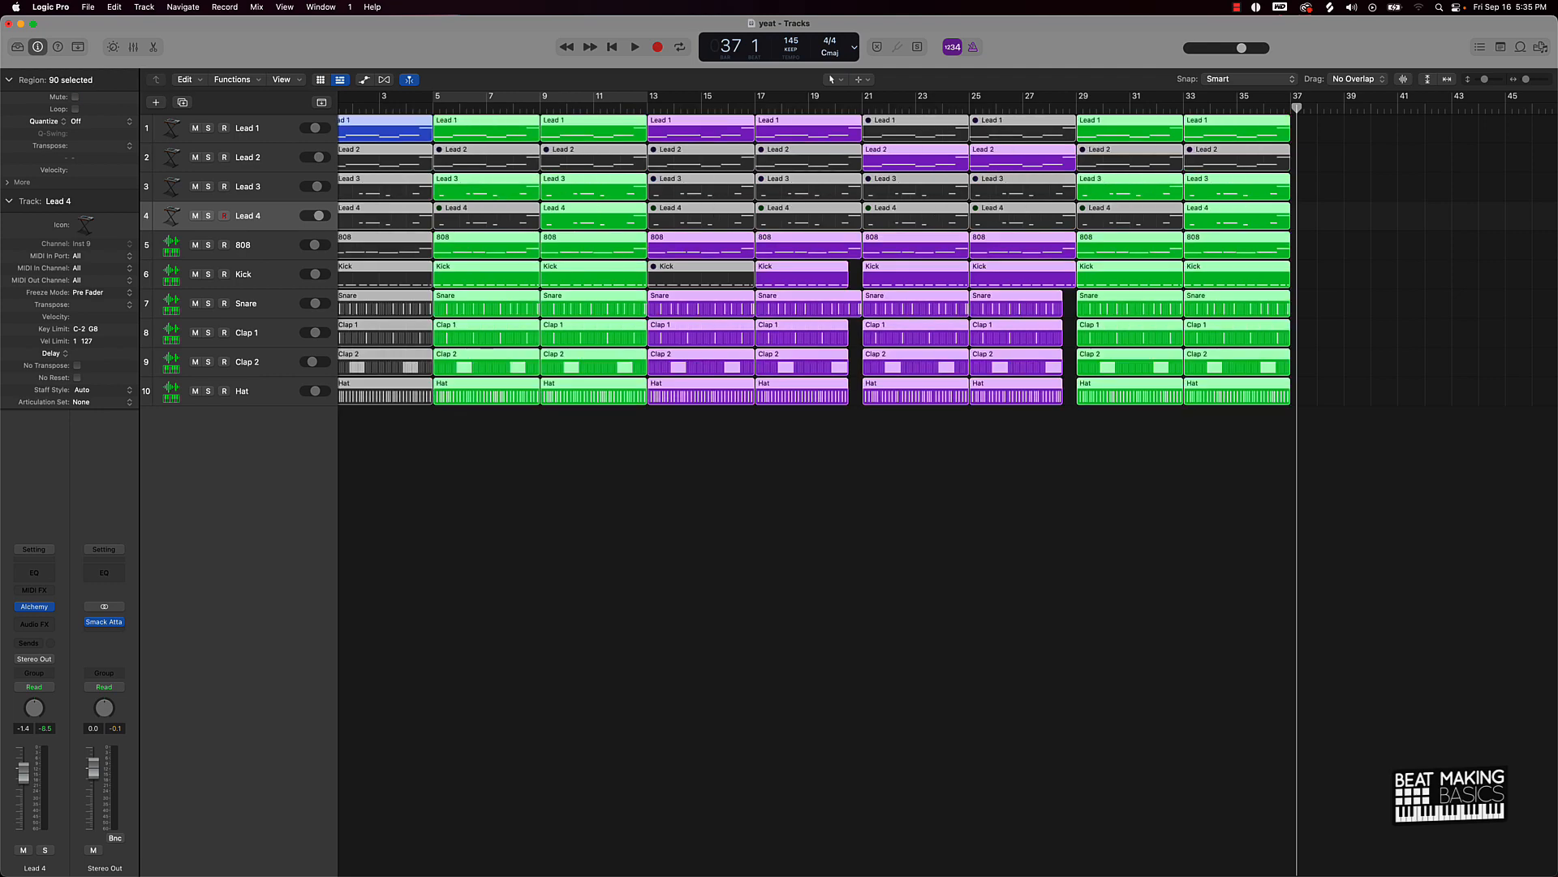
click(695, 463)
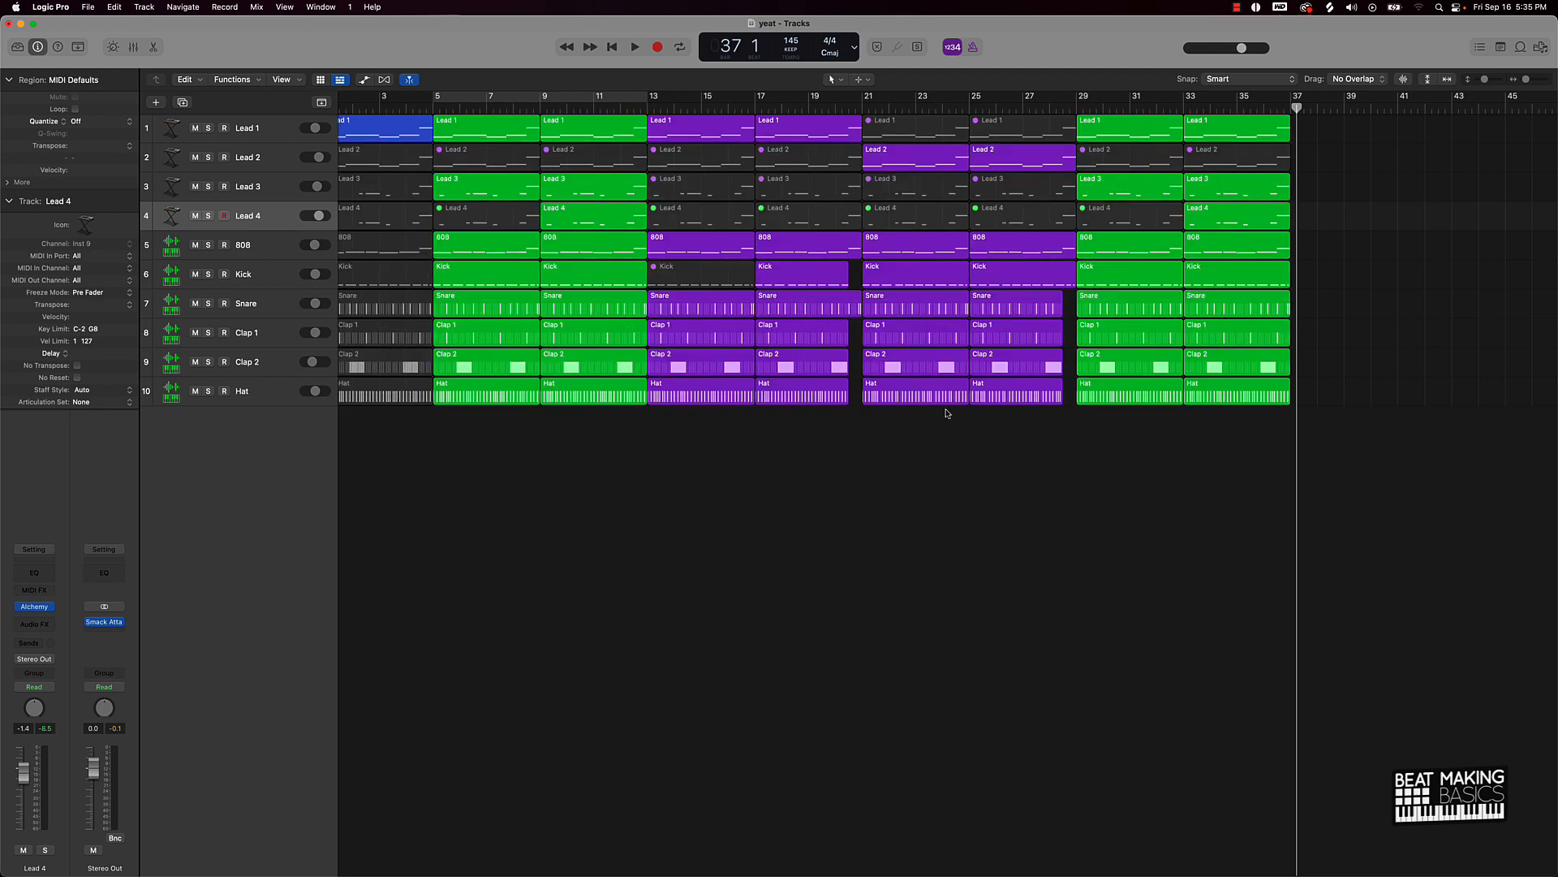
Lower the Lead 2 track's volume, fine-tuning it while playing the arrangement from bar 19
scroll(948, 412, down, 5)
scroll(946, 410, up, 4)
scroll(628, 369, left, 3)
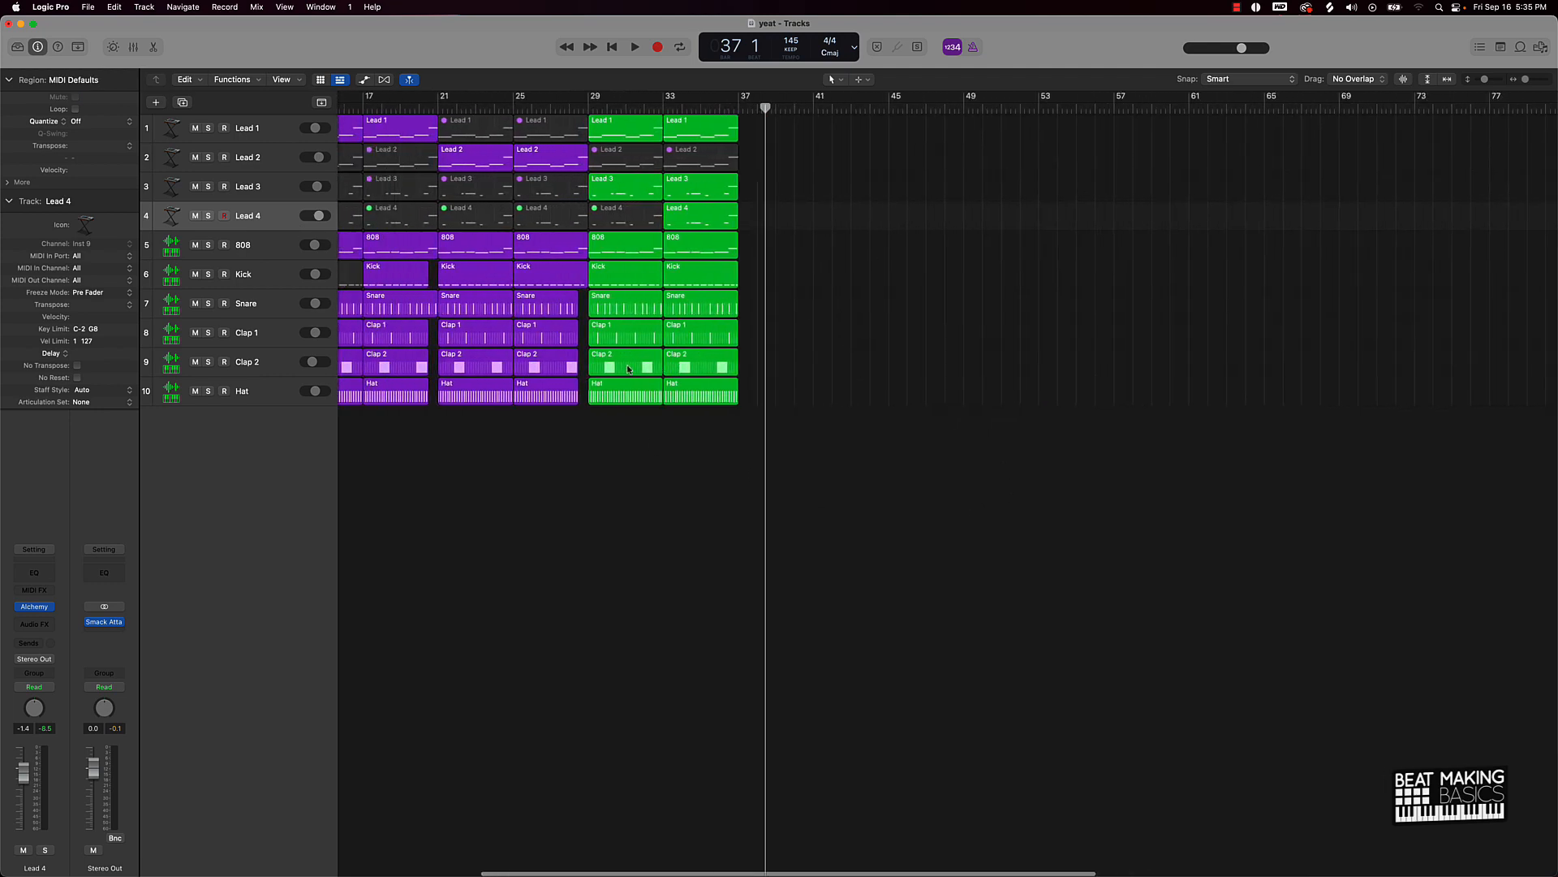
scroll(628, 368, left, 5)
drag(326, 157, 311, 156)
drag(683, 107, 688, 108)
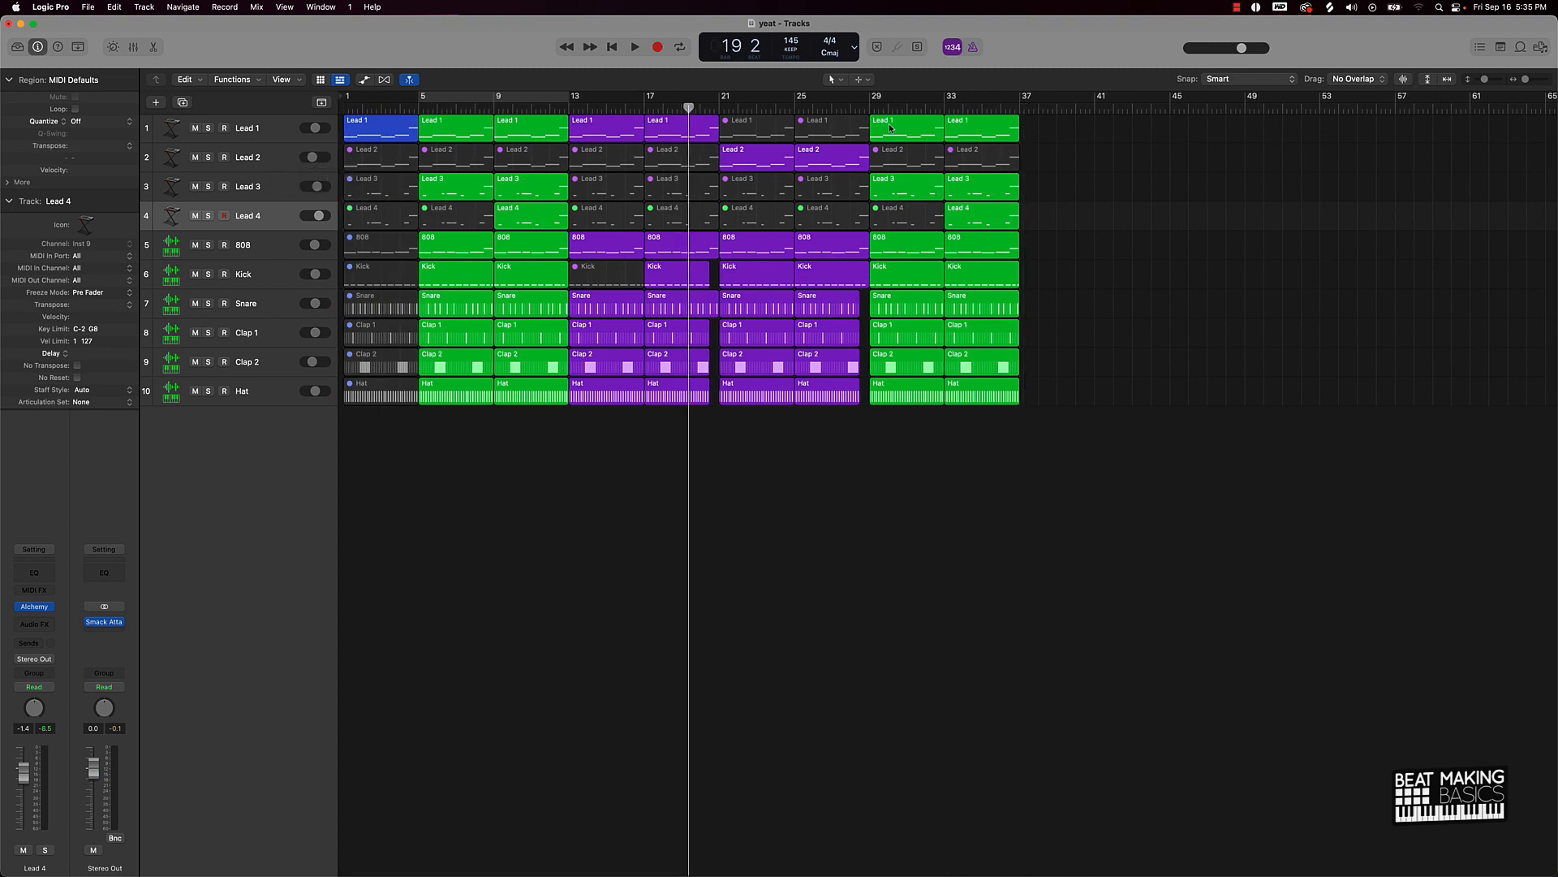
key(space)
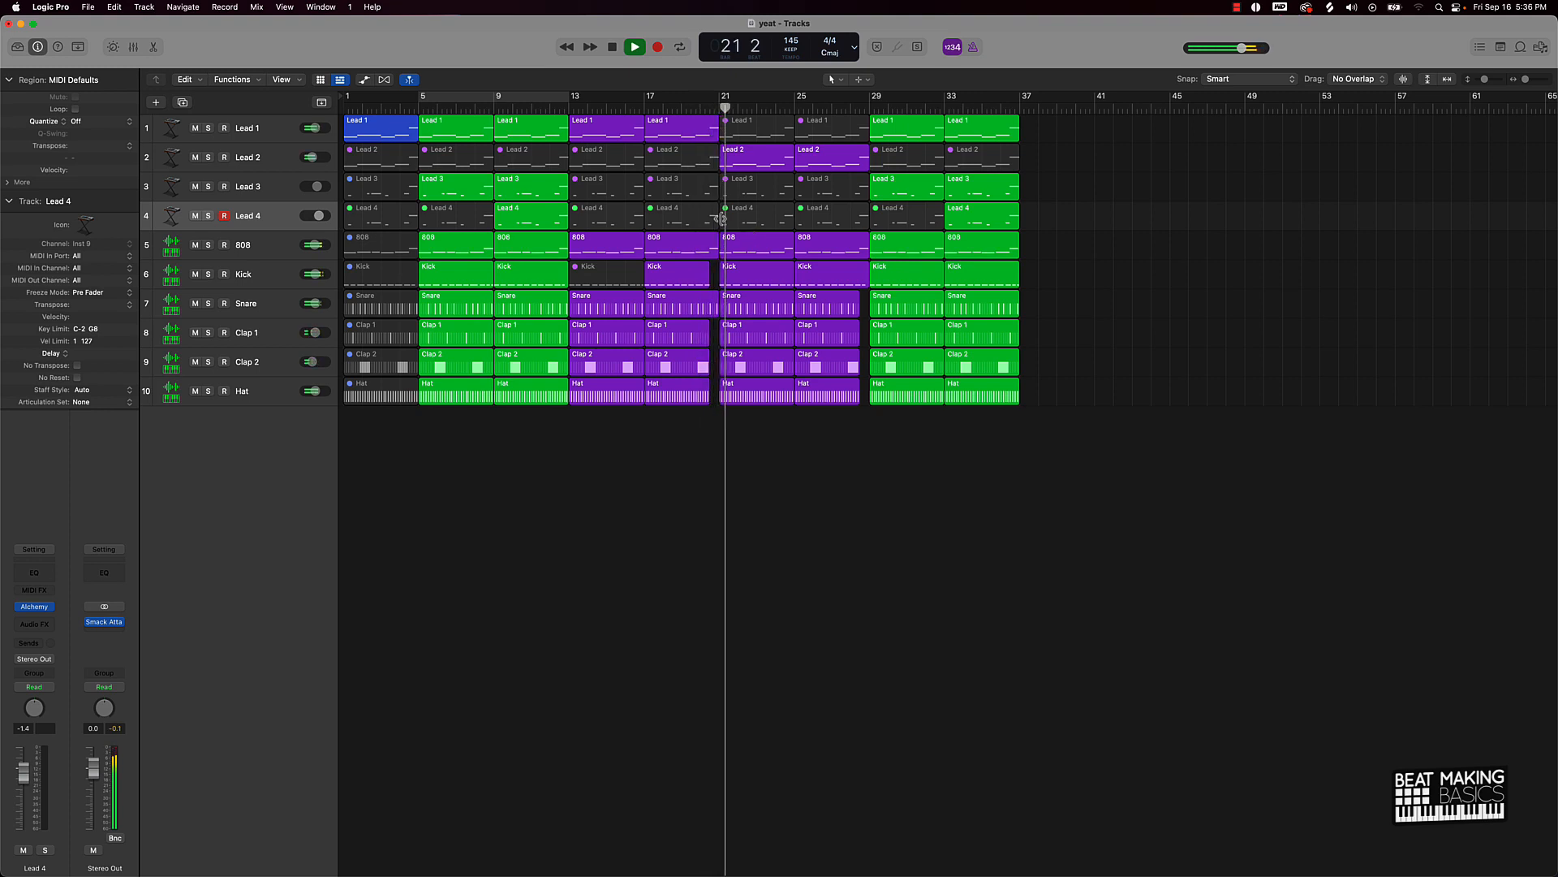
drag(311, 156, 314, 158)
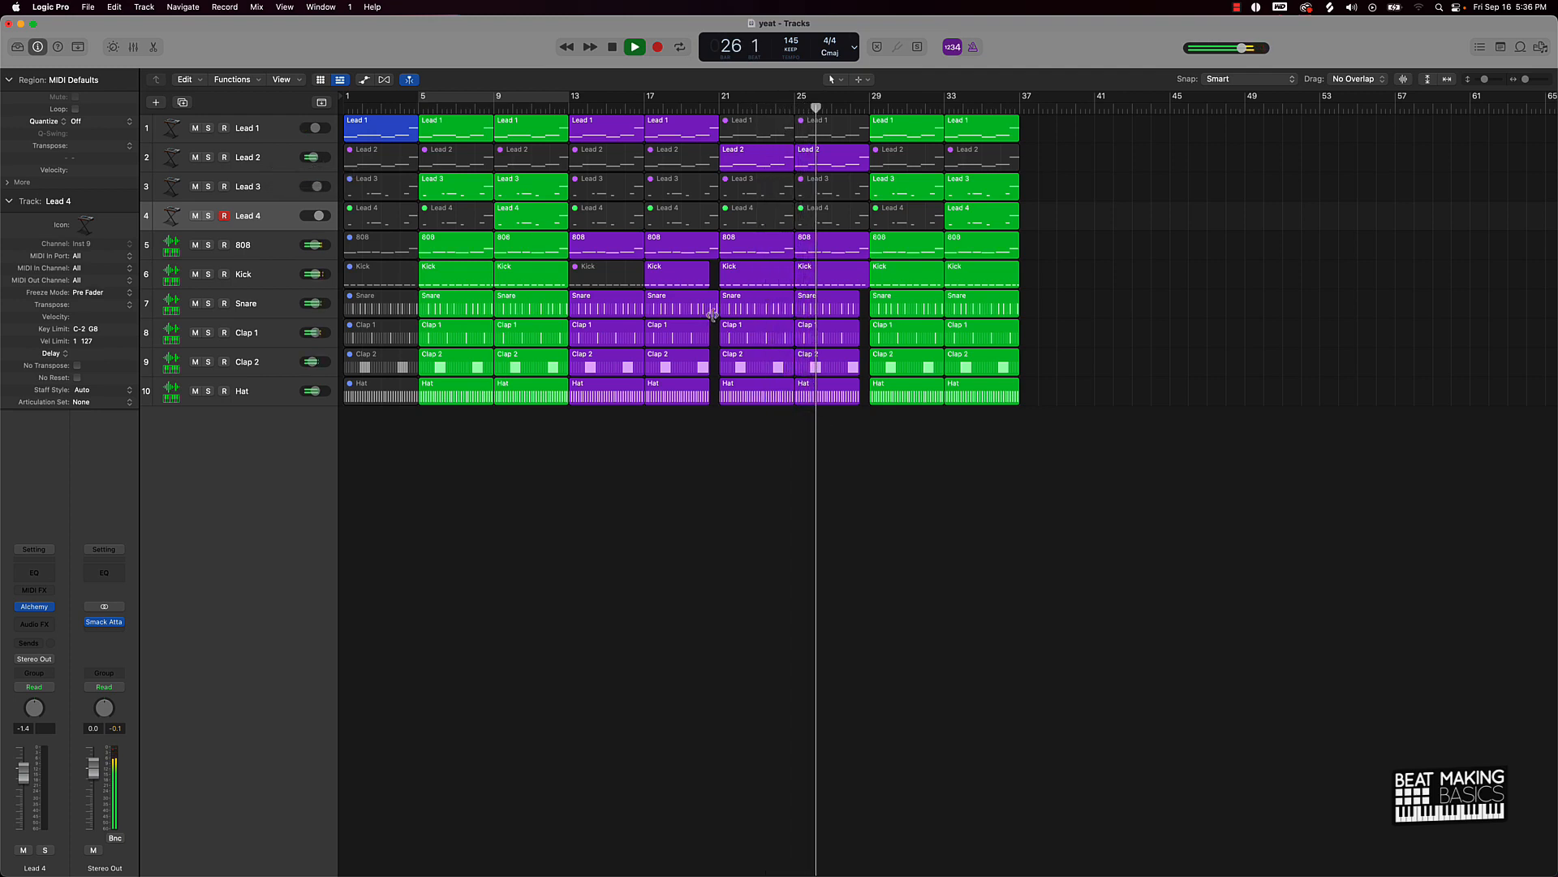
Shorten the ends of the Snare region at bar 17 and the Kick region at bar 25 to match the other trimmed drums
drag(716, 311, 705, 313)
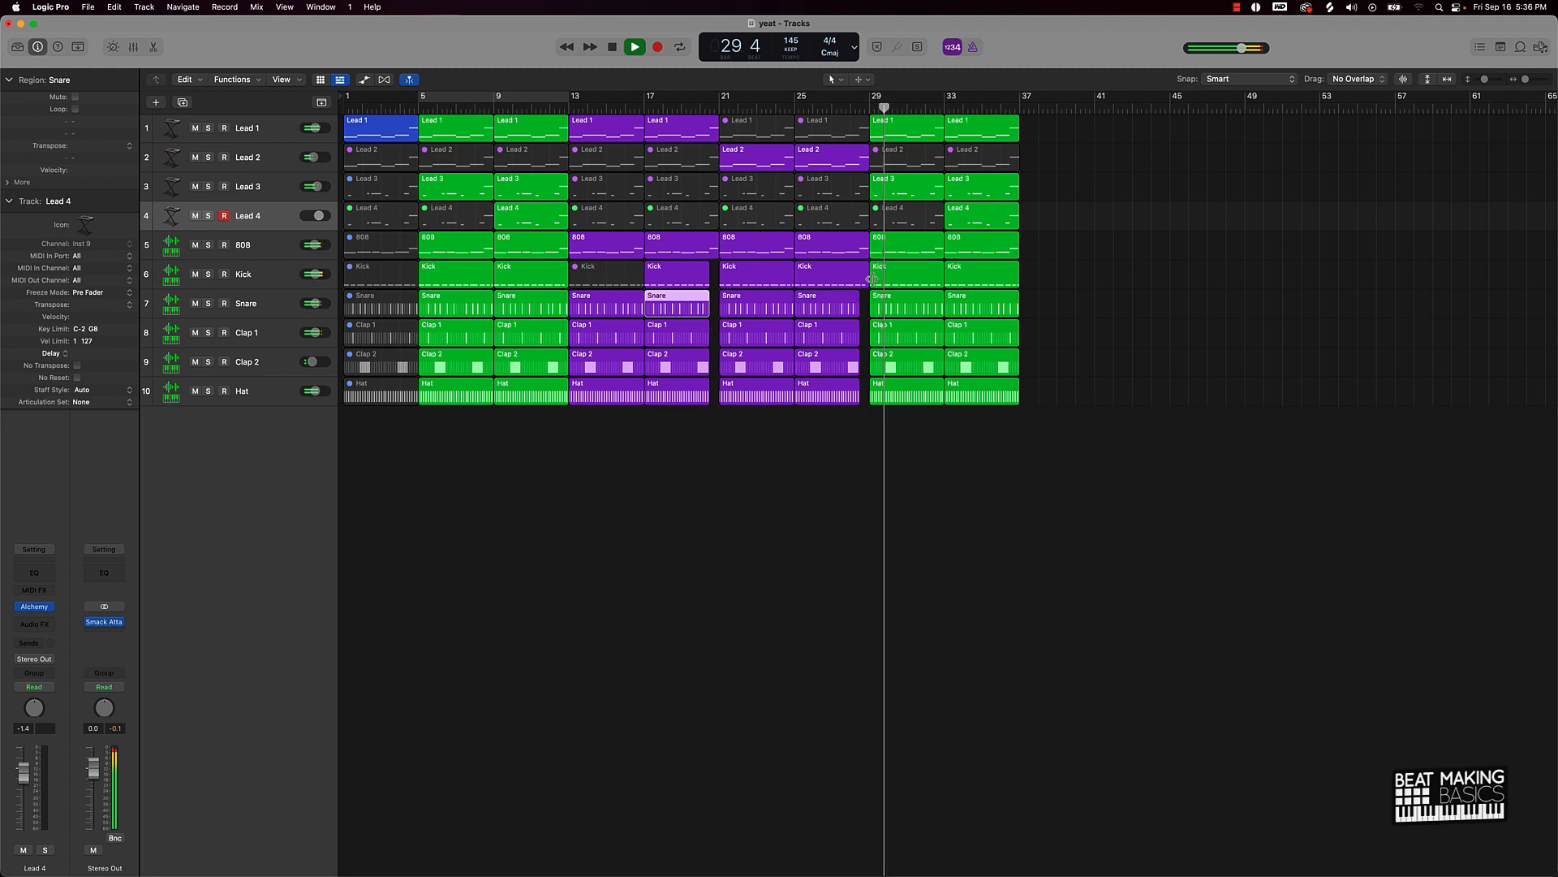
drag(866, 282, 859, 283)
click(900, 466)
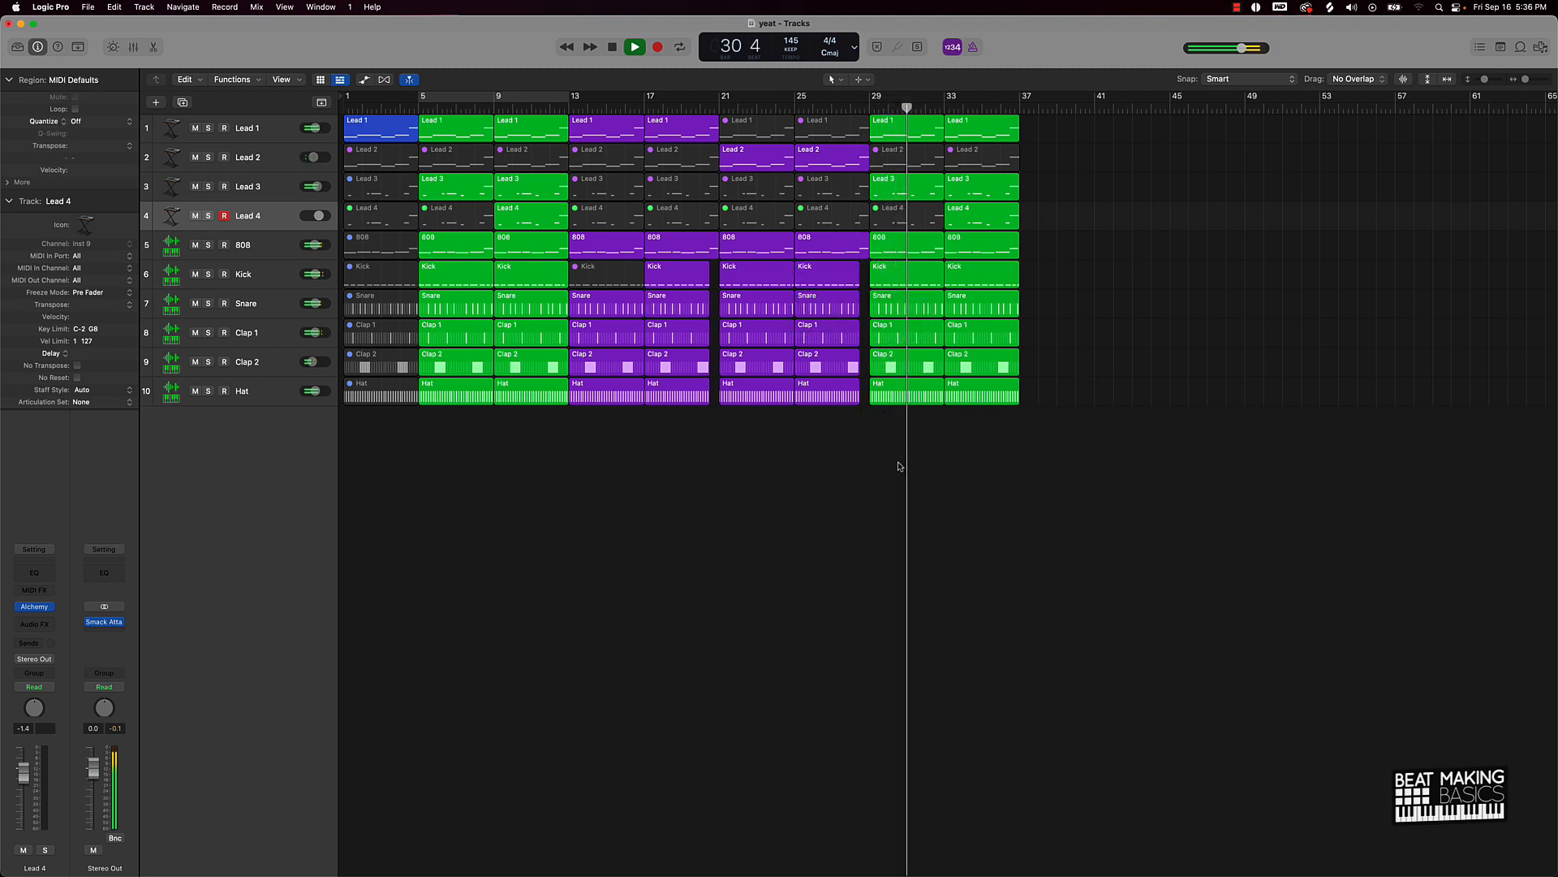
Stop playback and delete all green hook regions in bars 29 to 36
key(space)
drag(943, 430, 1088, 43)
key(Delete)
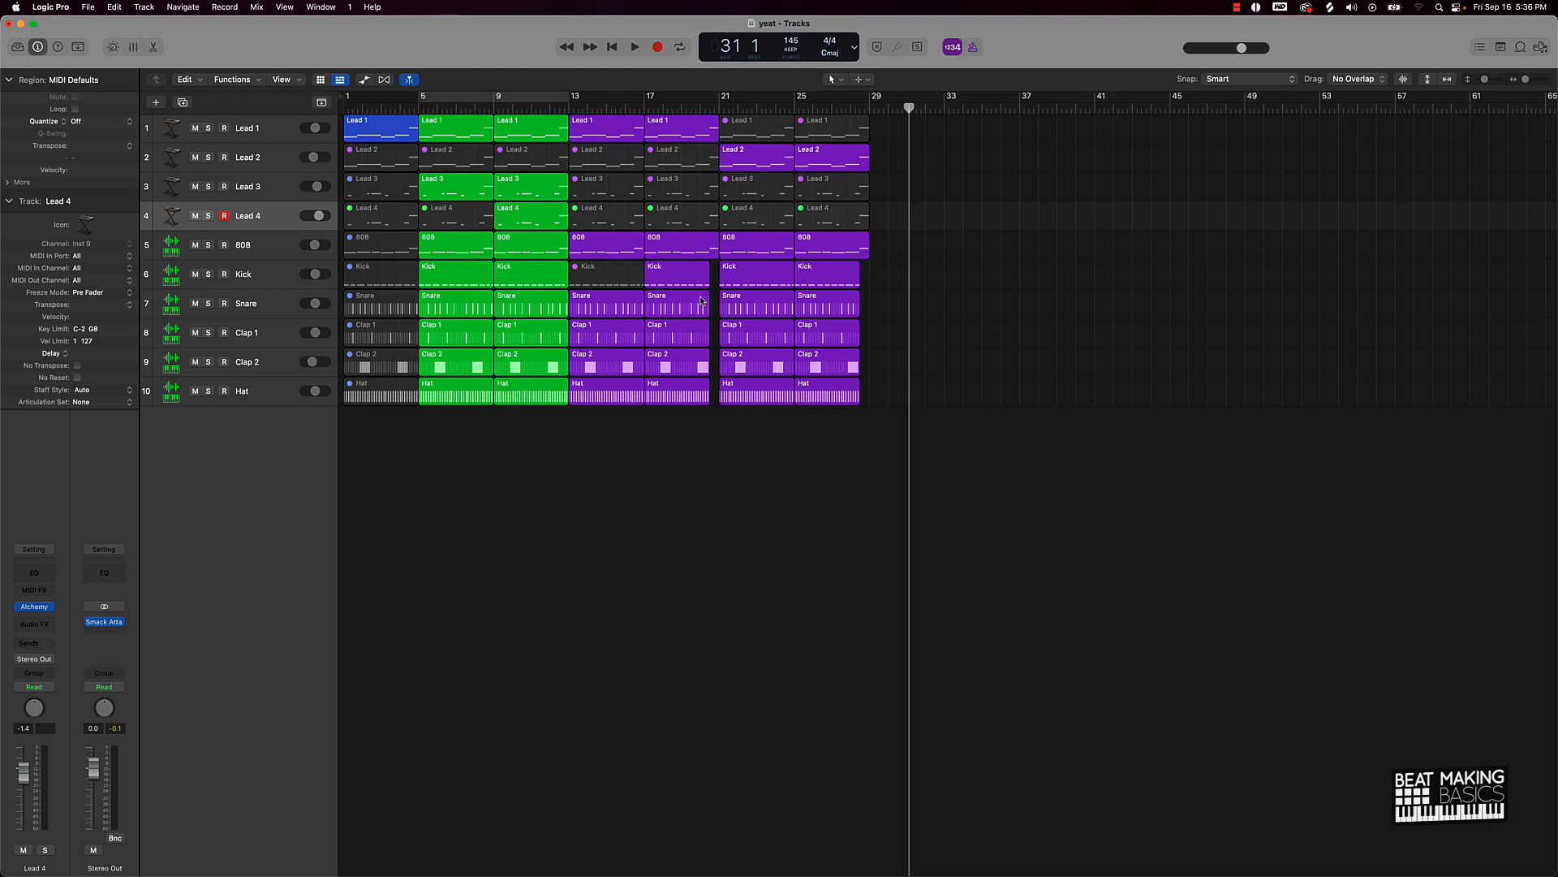
Repeat all hook and verse regions from bars 5 to 28 twice so the arrangement runs through bar 76
drag(455, 444, 911, 115)
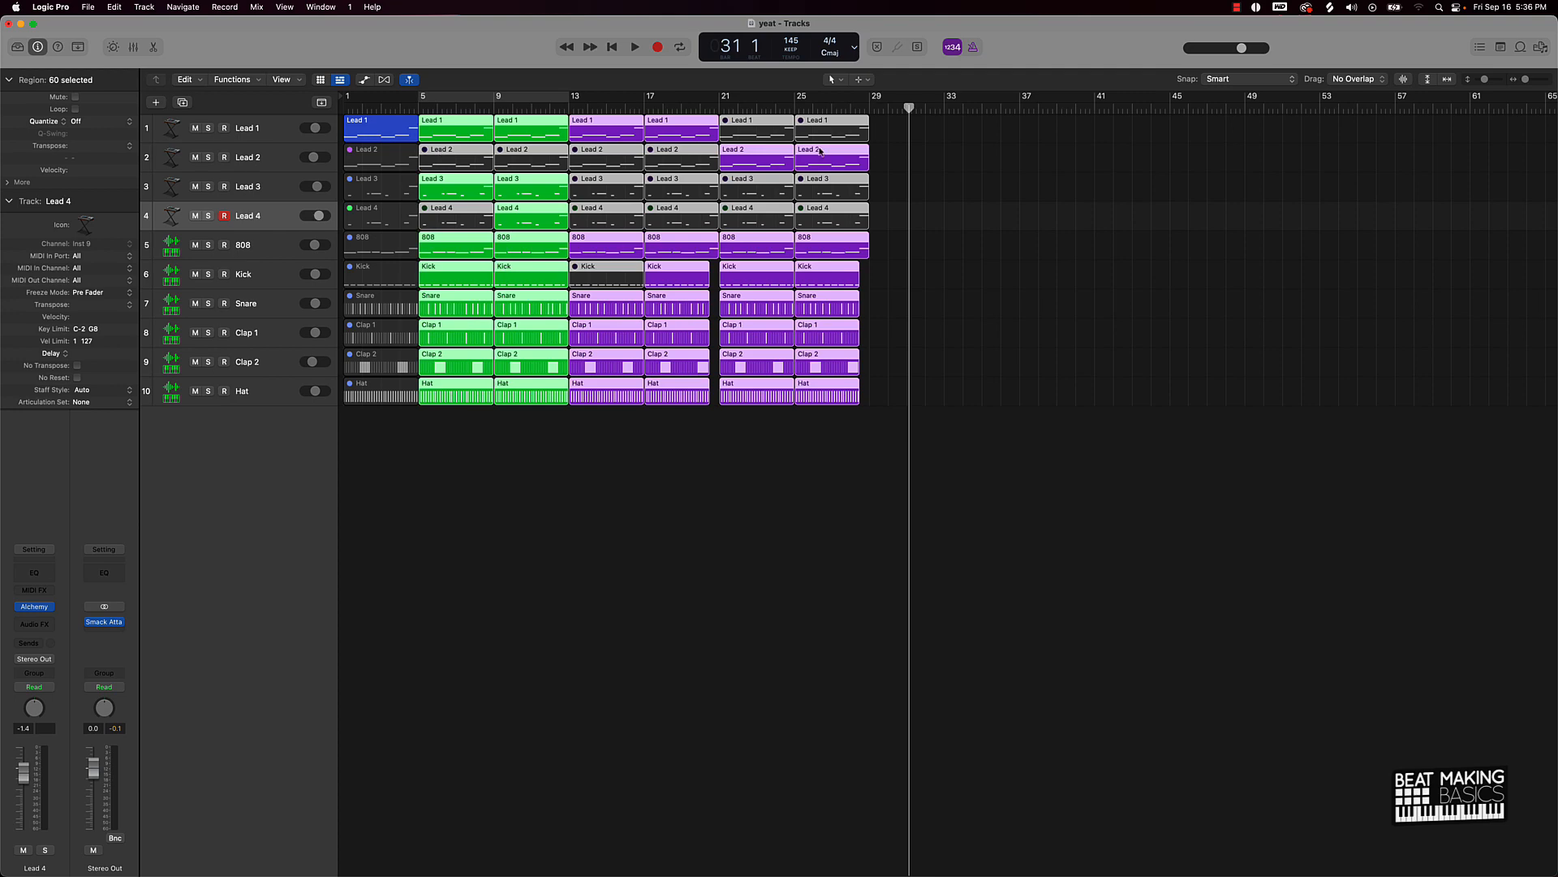
key(super+r)
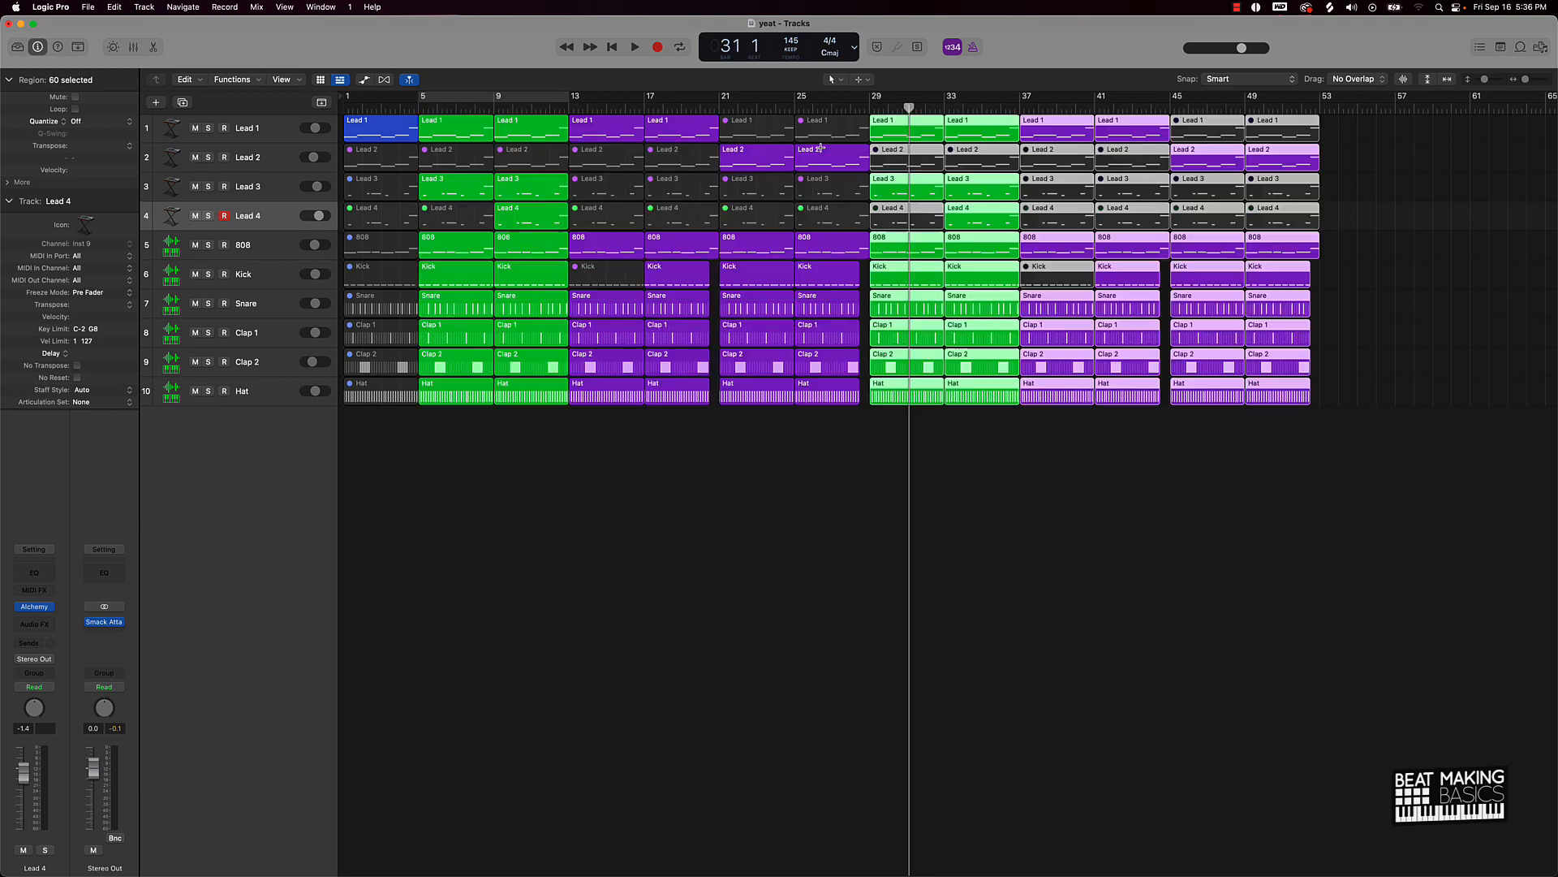
key(super+r)
scroll(1193, 259, right, 10)
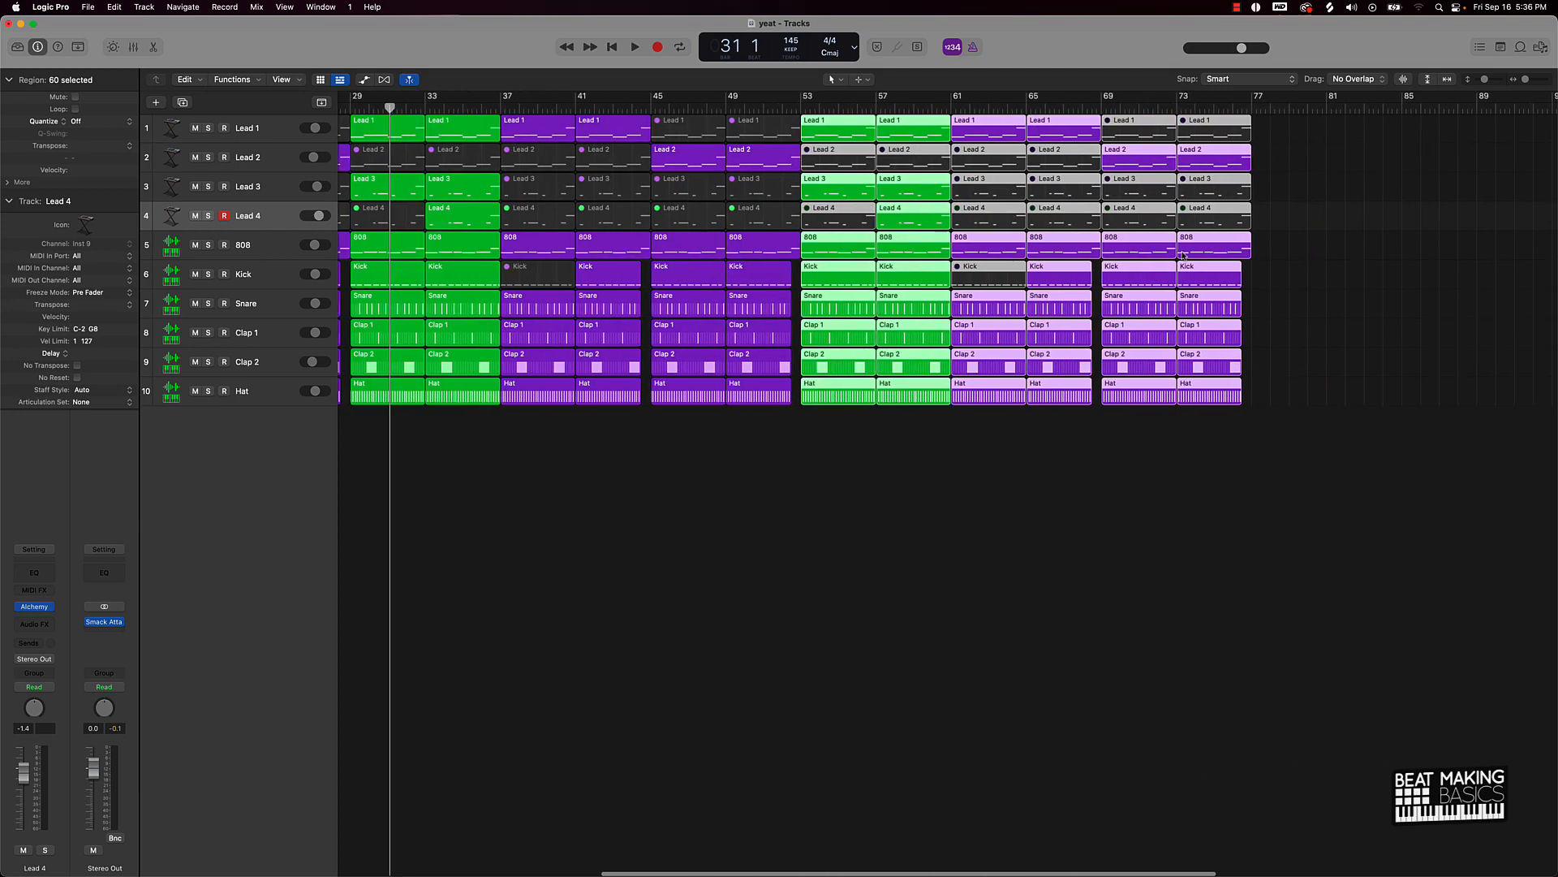
ctrl+alt+click(1149, 250)
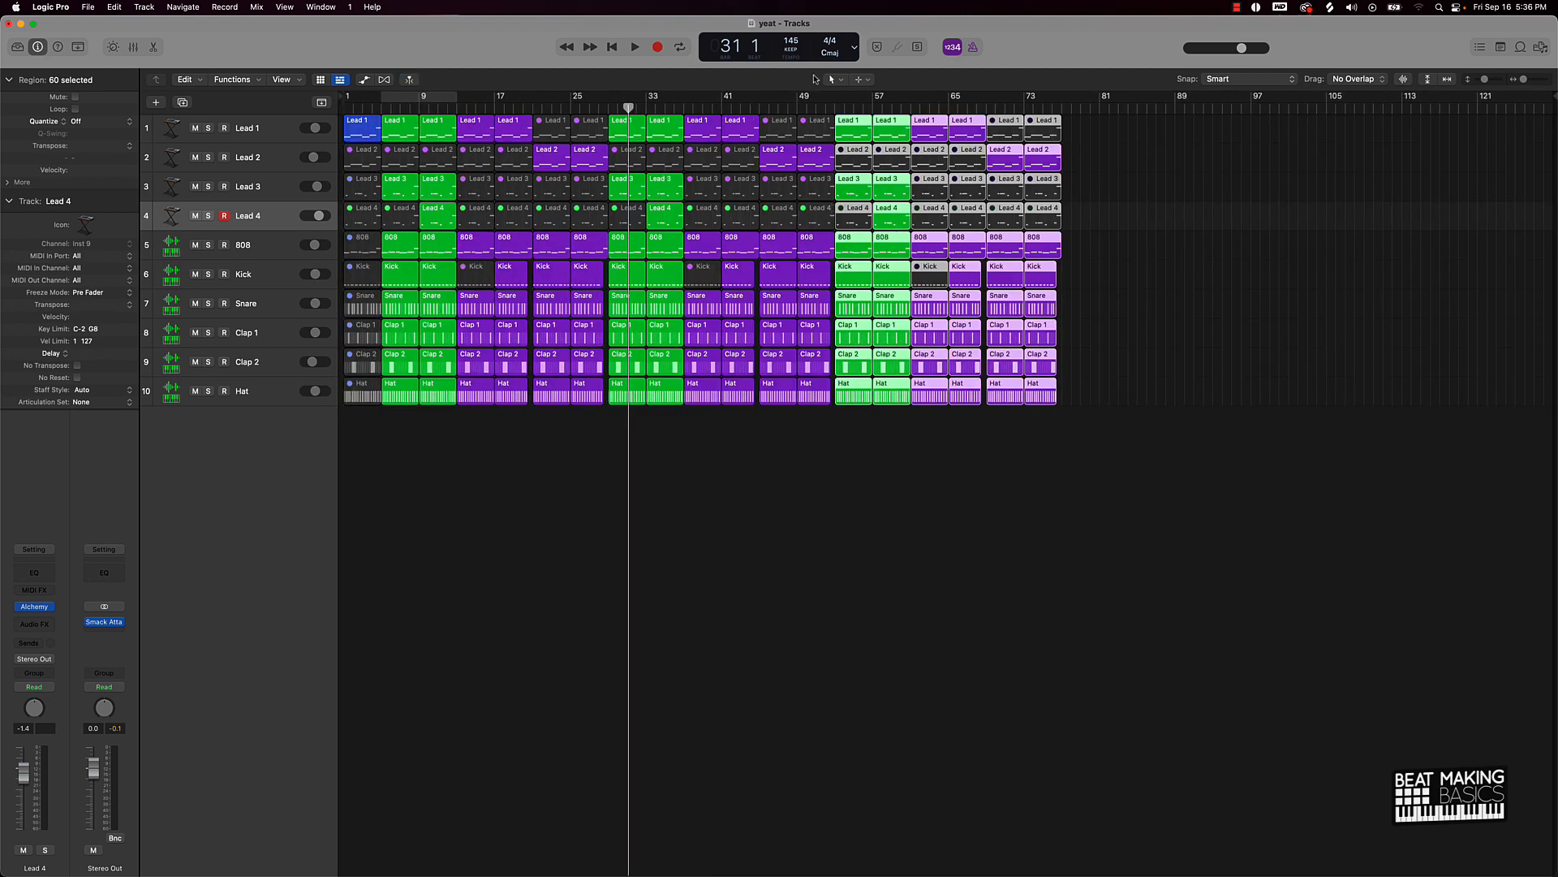
Show elapsed time beside the bar position in the display and check the song time at bars 61 and 87
click(854, 49)
click(879, 76)
click(914, 108)
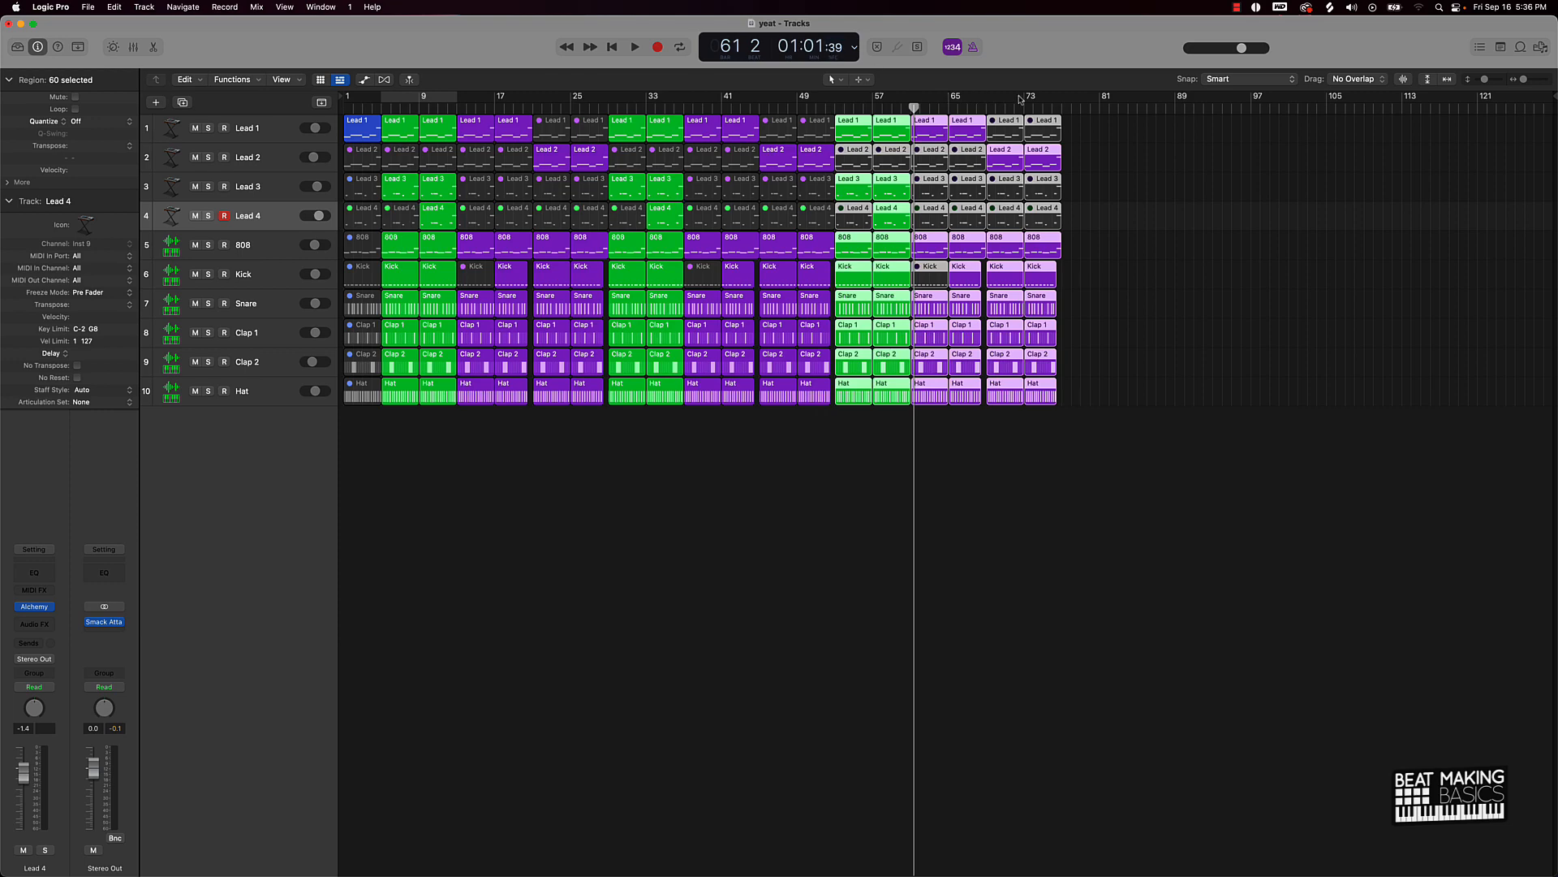
click(1129, 109)
click(1157, 109)
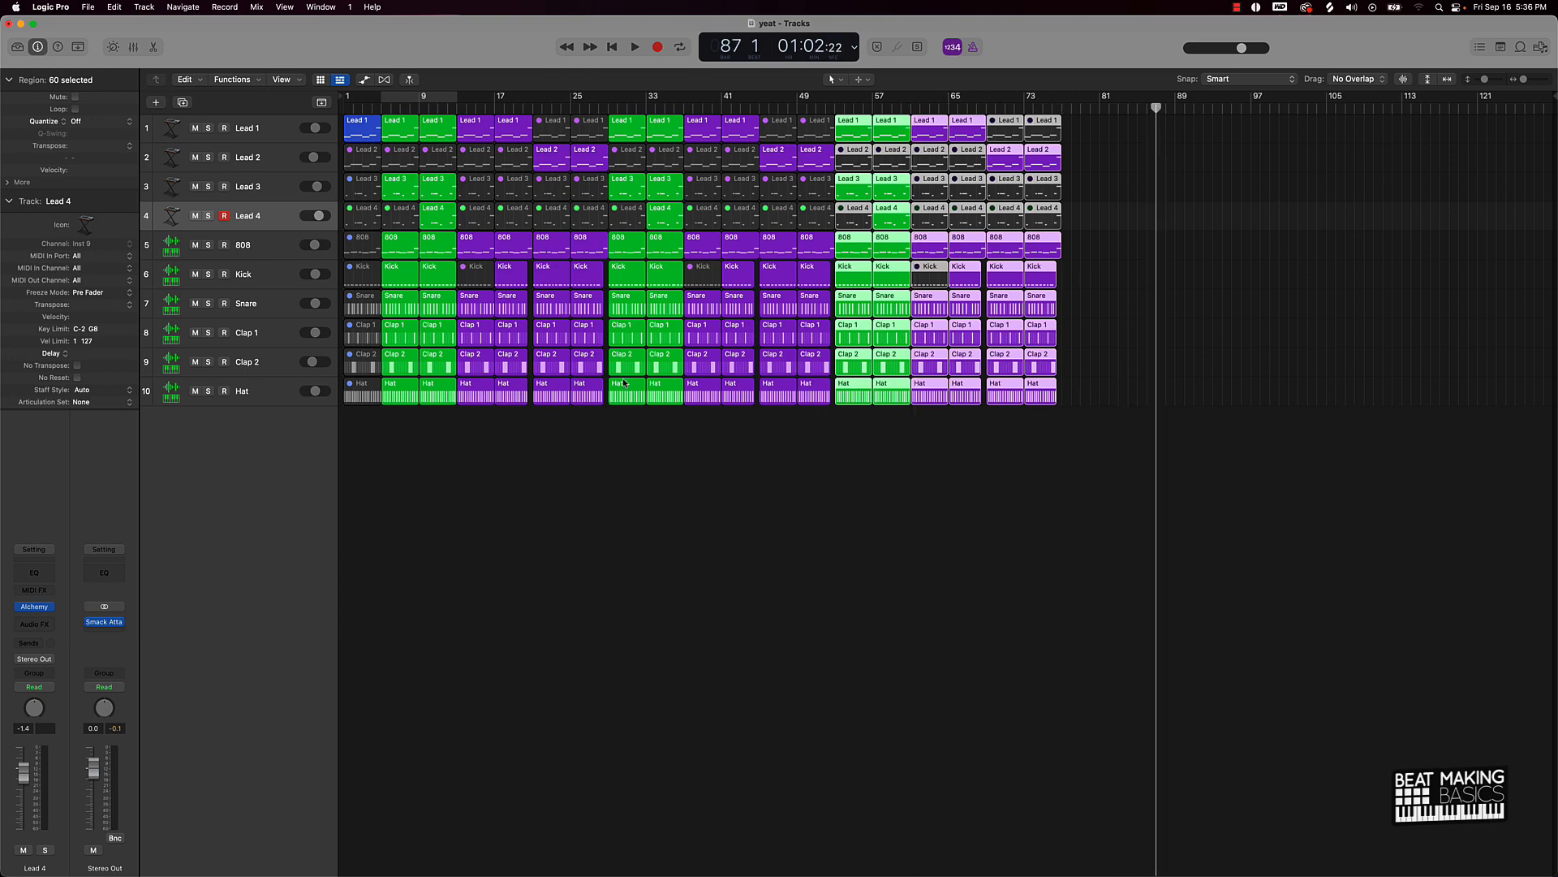
Copy the green hook regions to bars 77 to 84 and the intro regions twice into bars 85 to 92
drag(662, 443, 1082, 144)
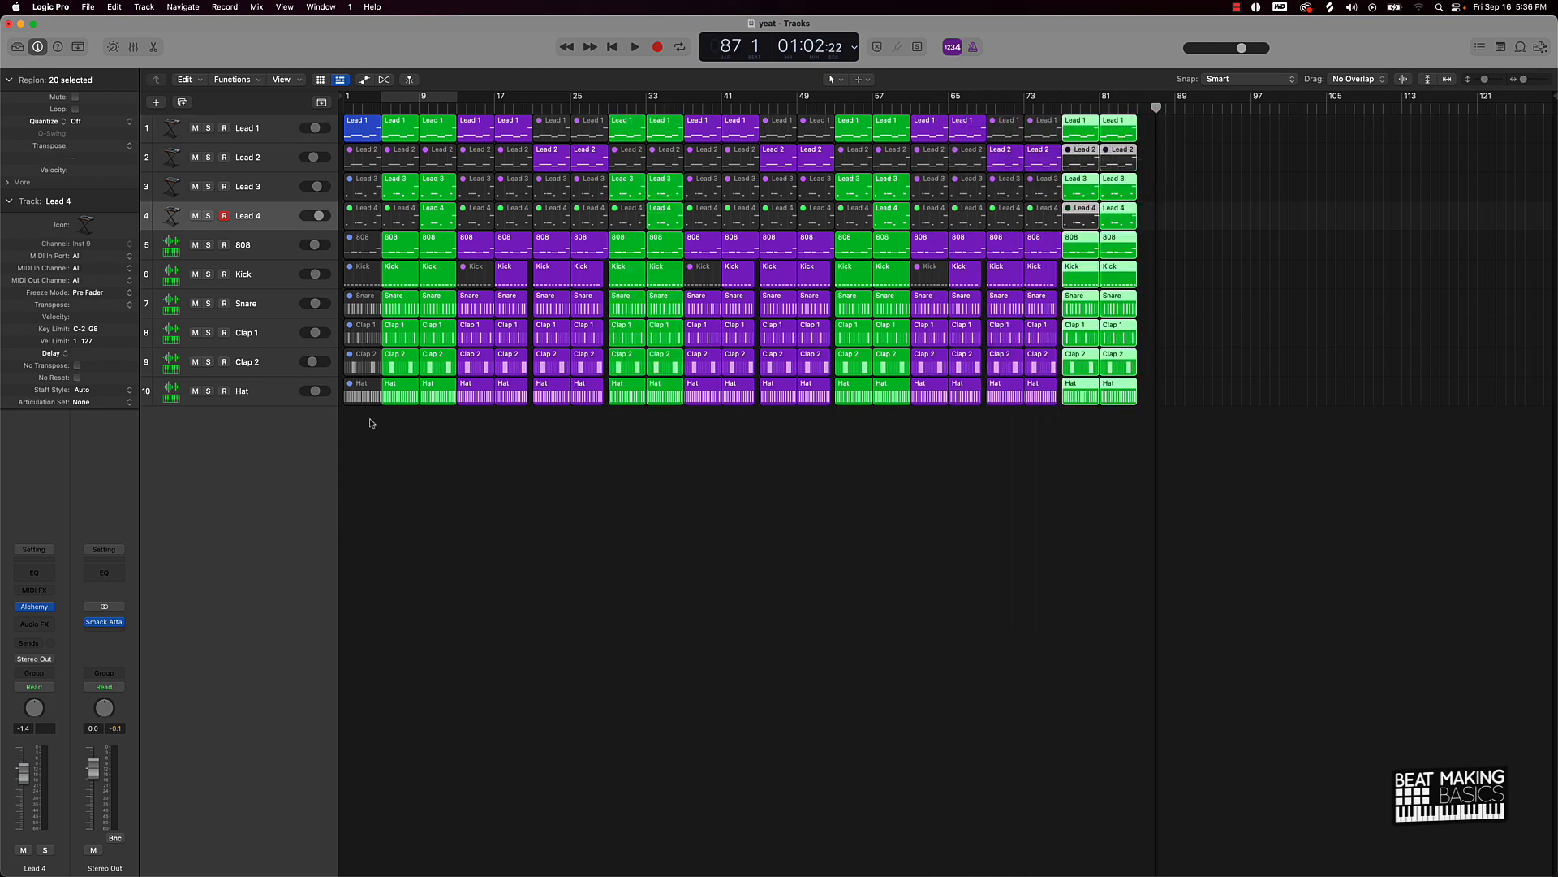
drag(370, 422, 1187, 133)
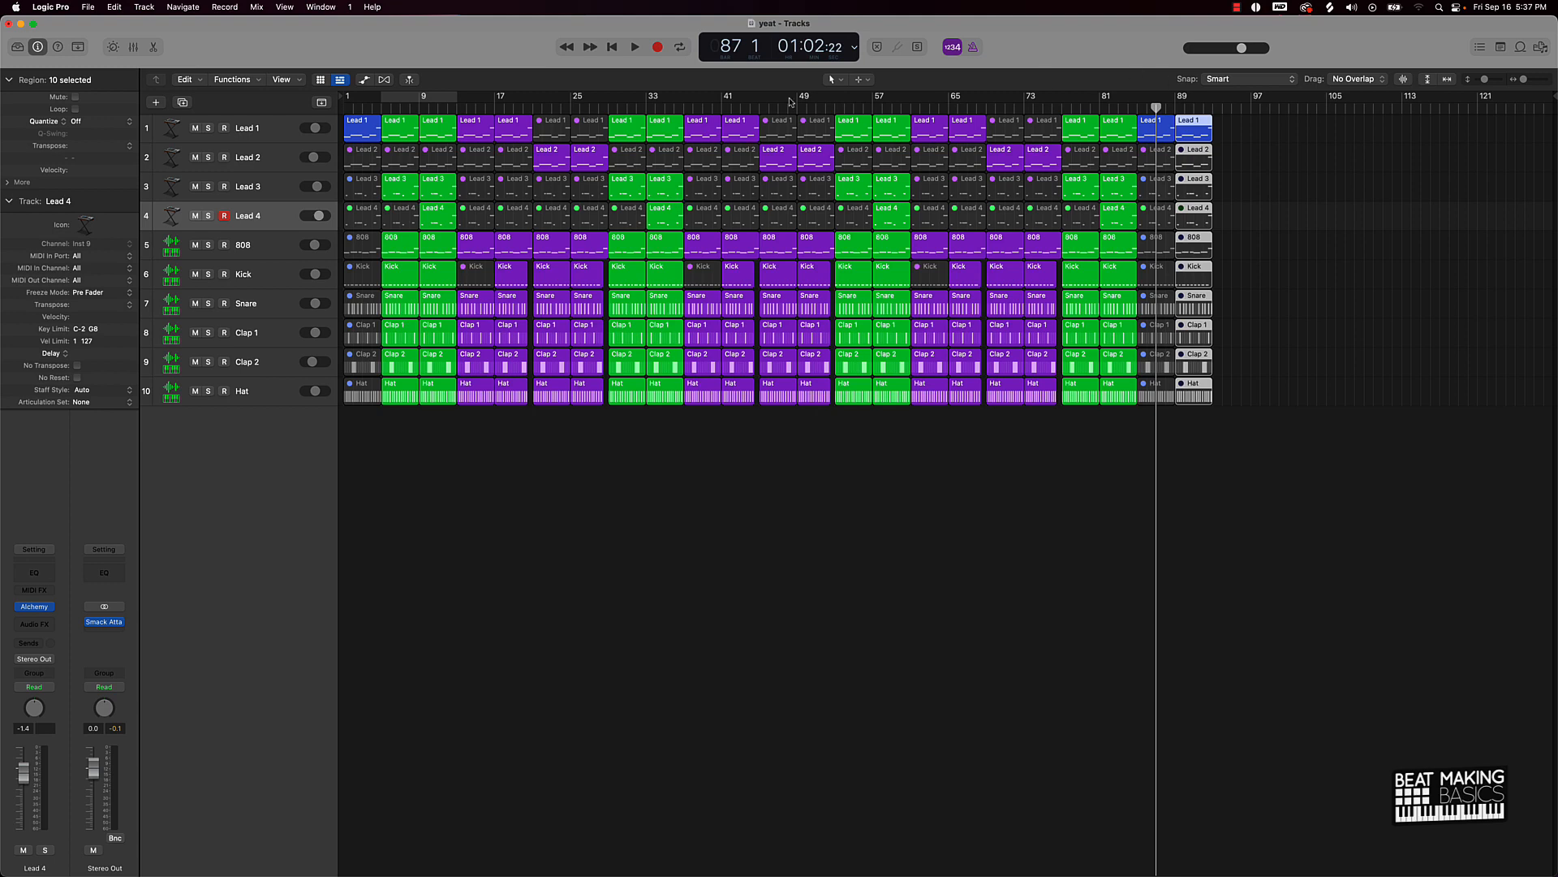
click(1304, 167)
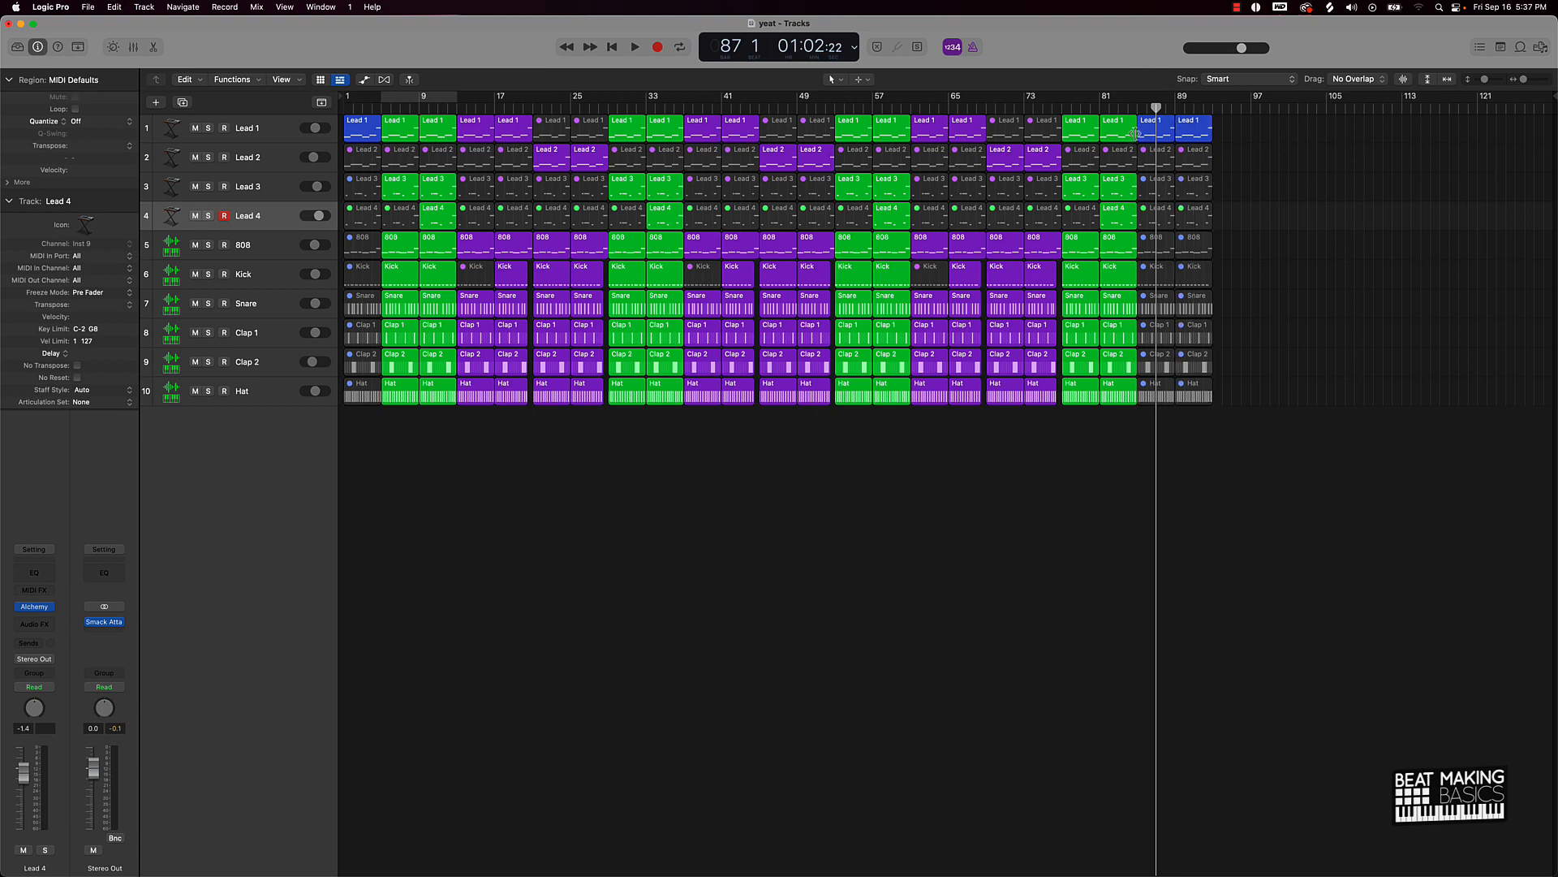
Unmute the Lead 3 region at bar 85 in the outro
click(1151, 190)
key(m)
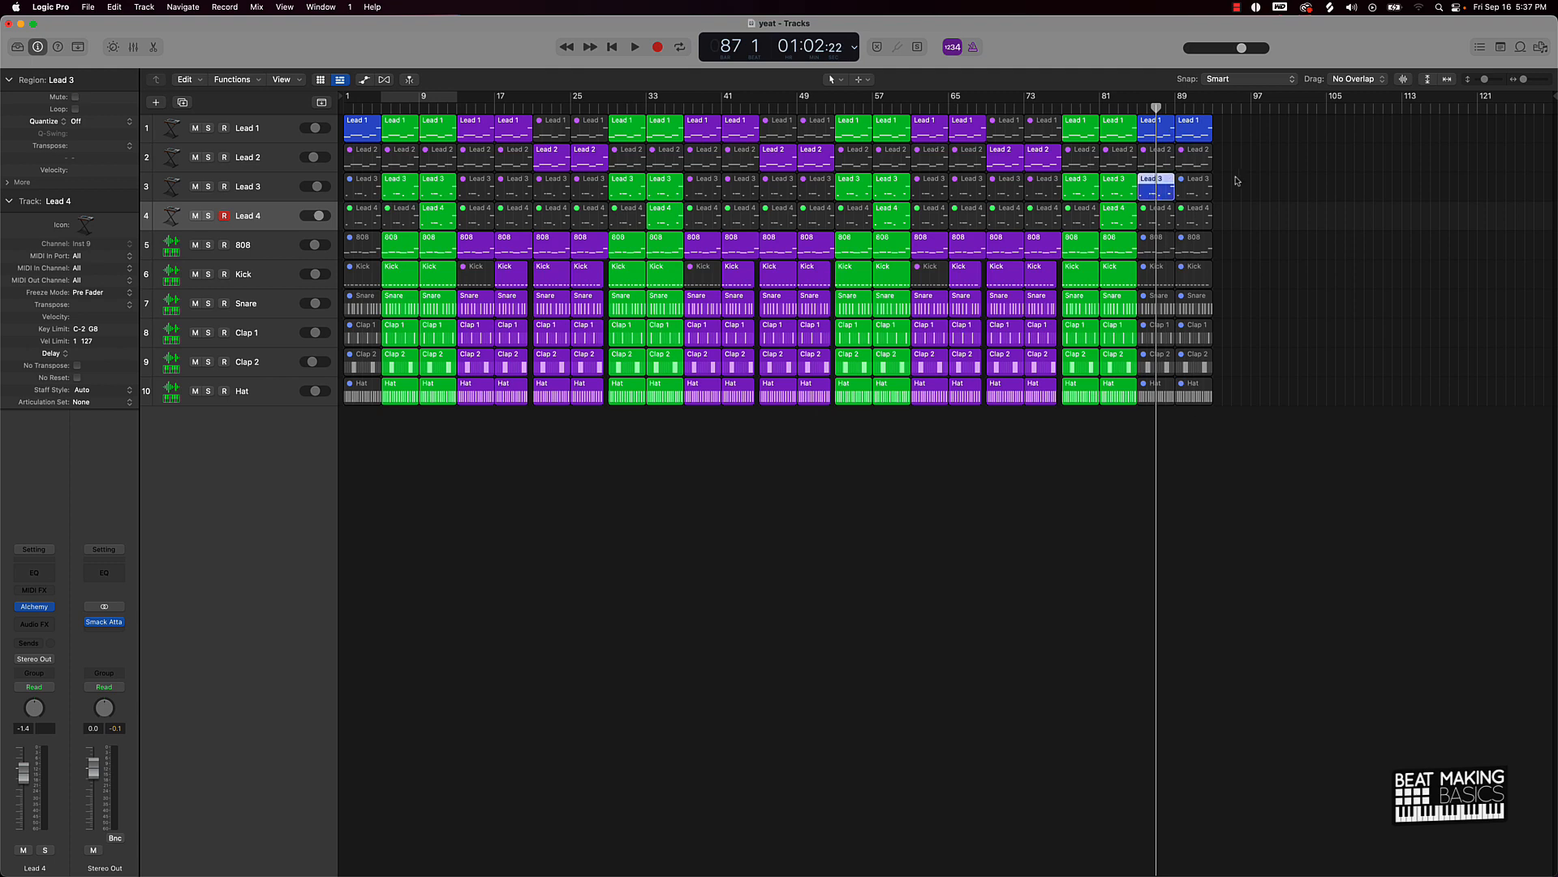
Move the project end marker to bar 94 and return the playhead to the start of the song
click(1211, 107)
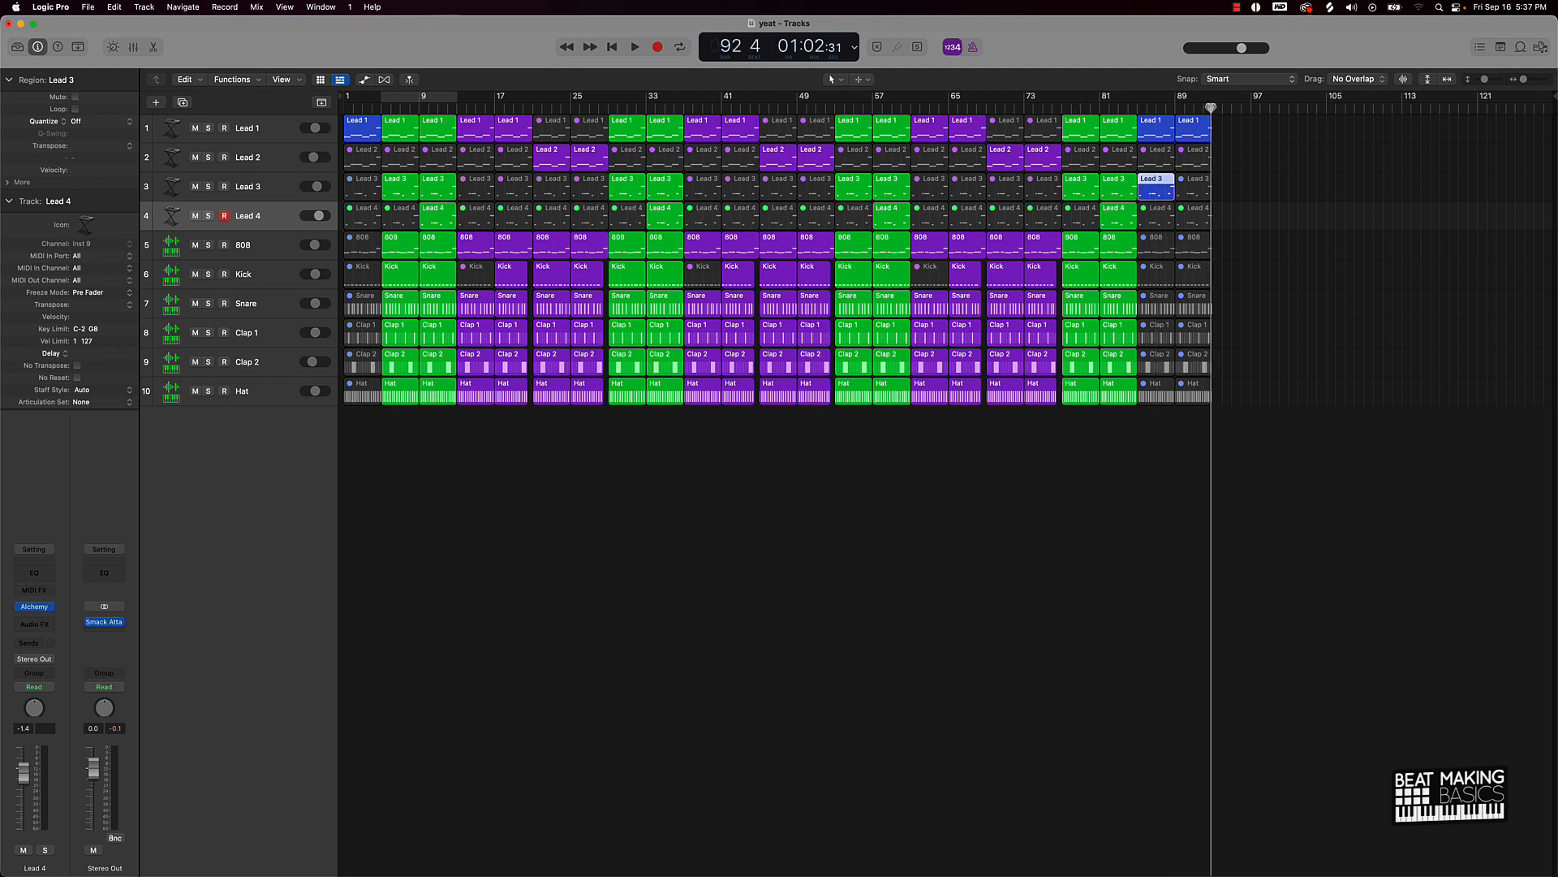
mouse_move(1214, 107)
mouse_down()
mouse_move(1138, 110)
mouse_move(1253, 121)
mouse_move(1199, 126)
mouse_move(1220, 119)
mouse_up()
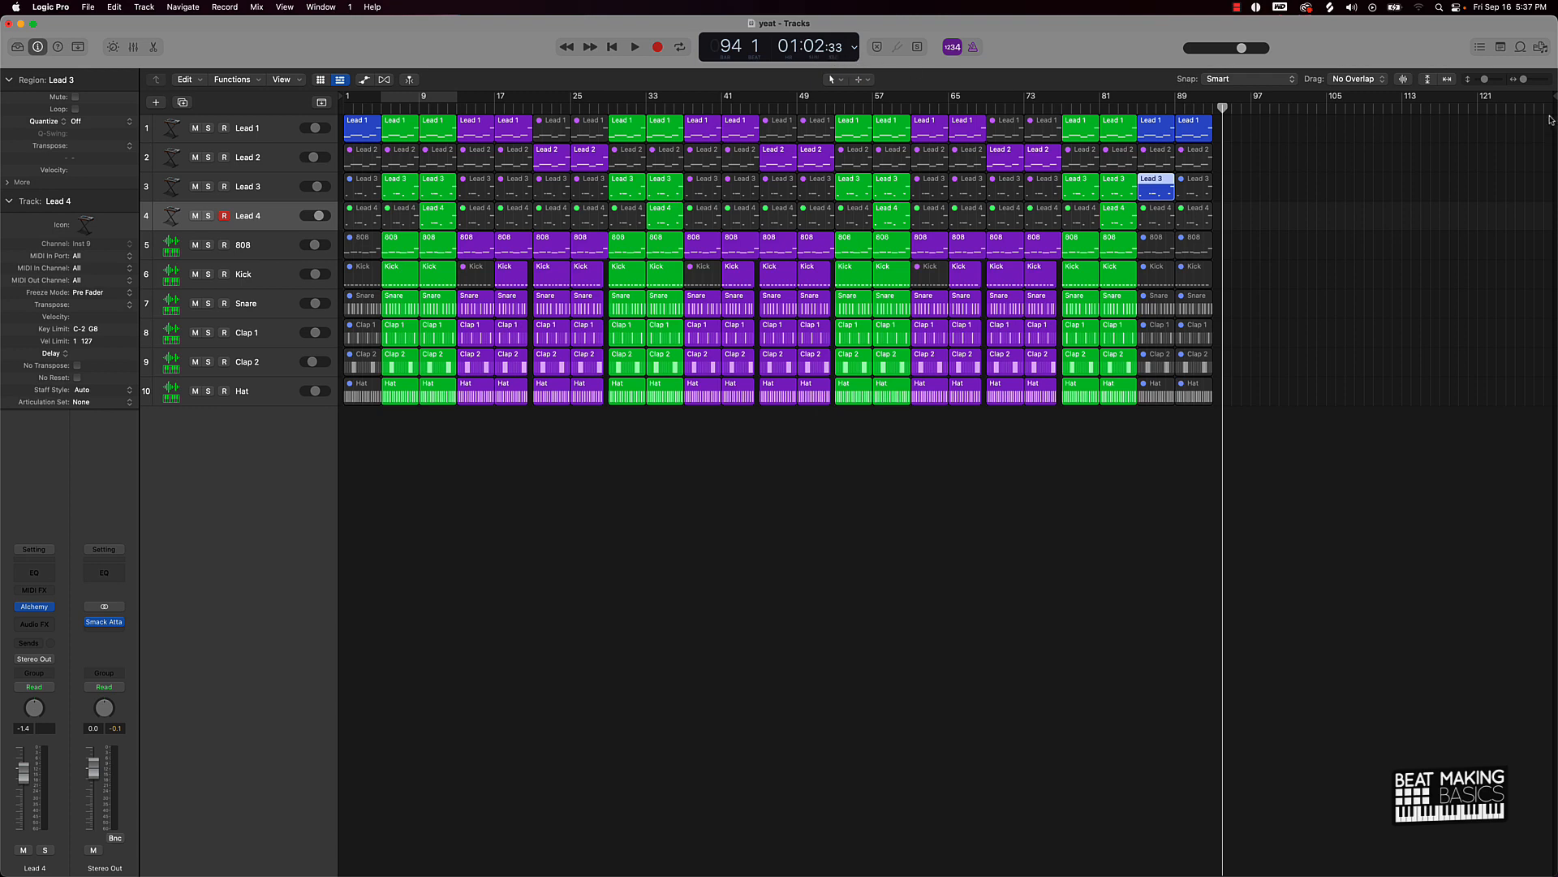
drag(1548, 122, 1228, 146)
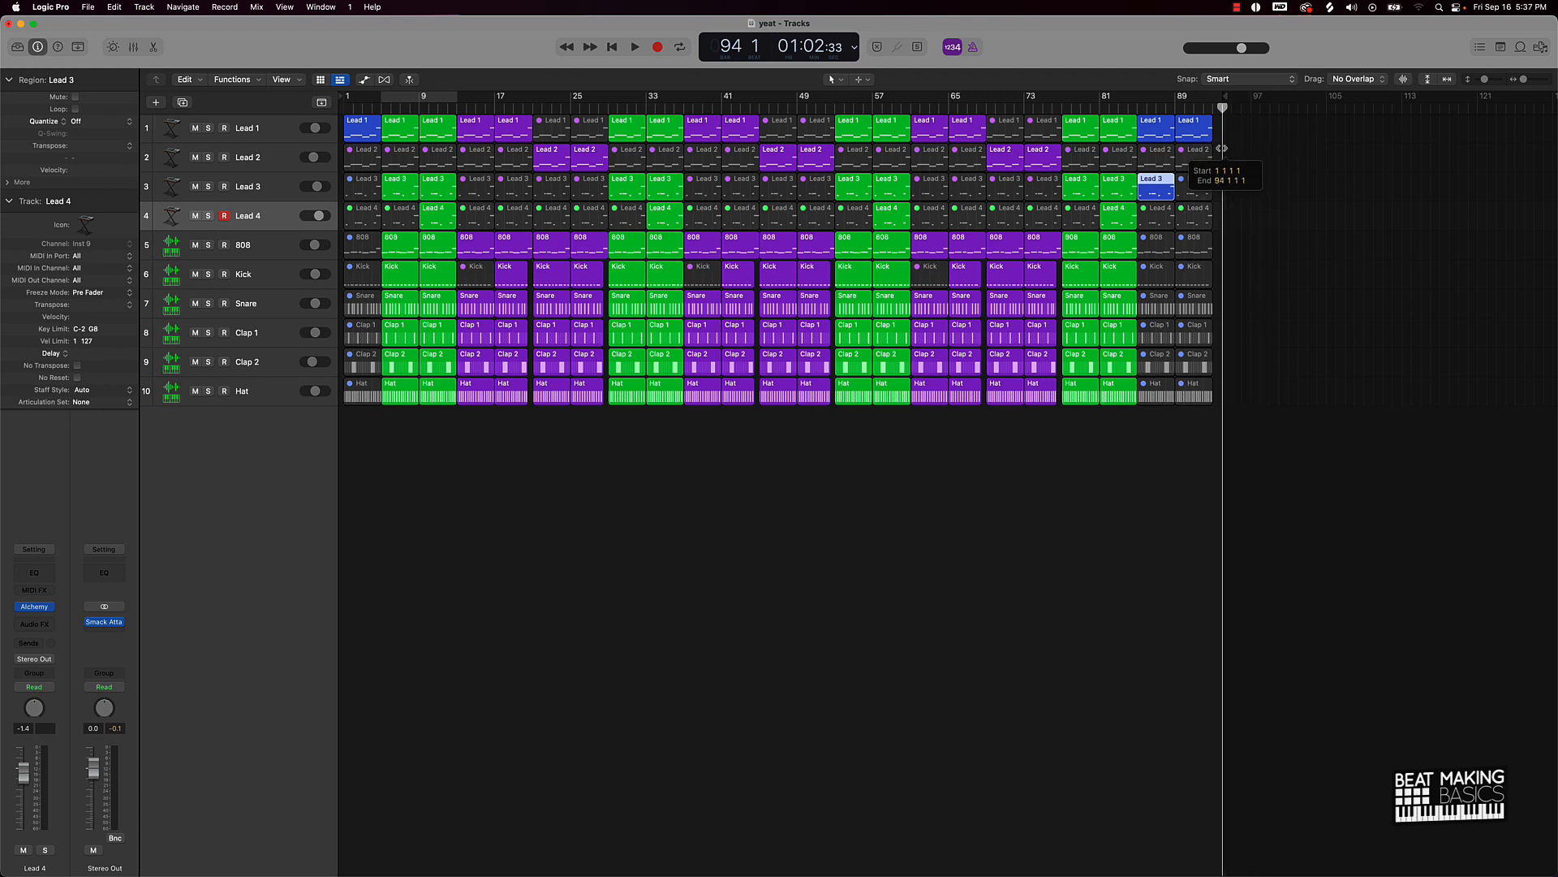
click(1200, 462)
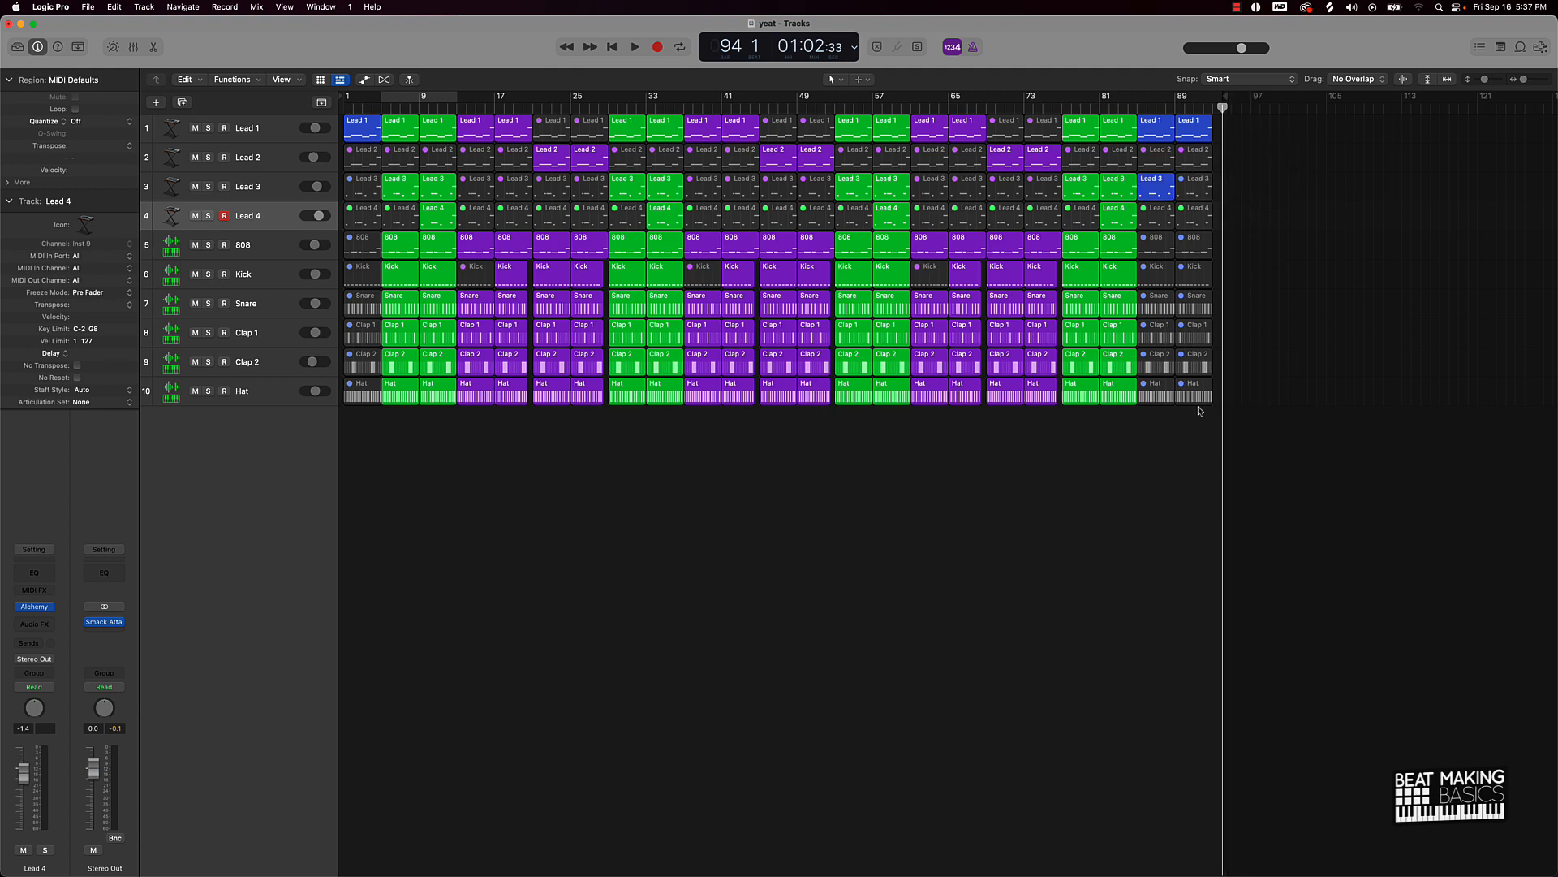
key(Return)
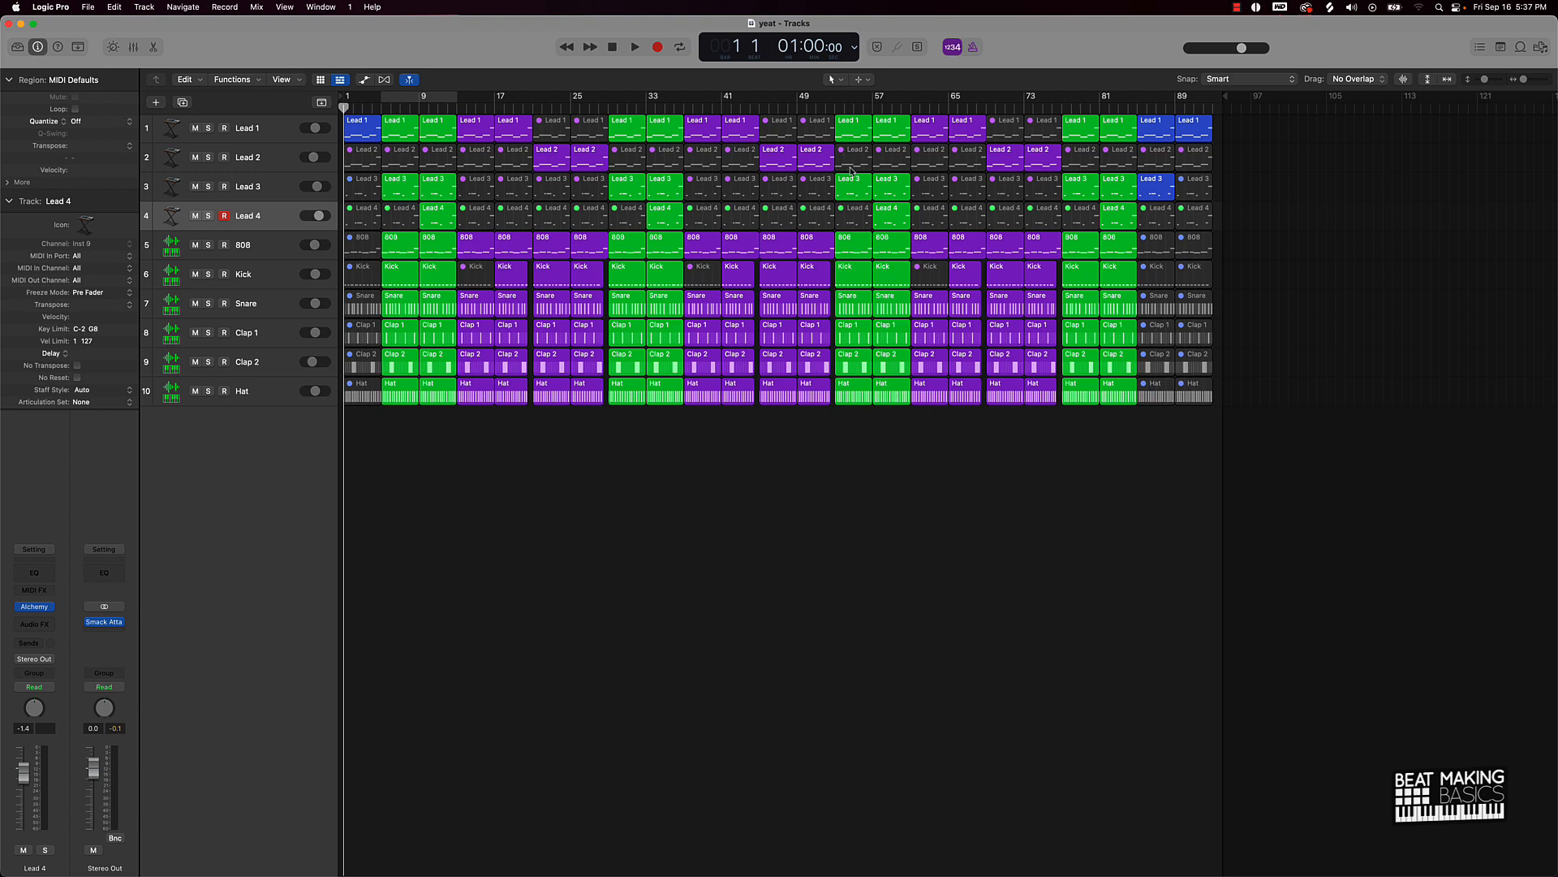
Try the two Lead 2 regions in bars 37 to 44 unmuted and mute them again
click(709, 161)
shift+click(736, 165)
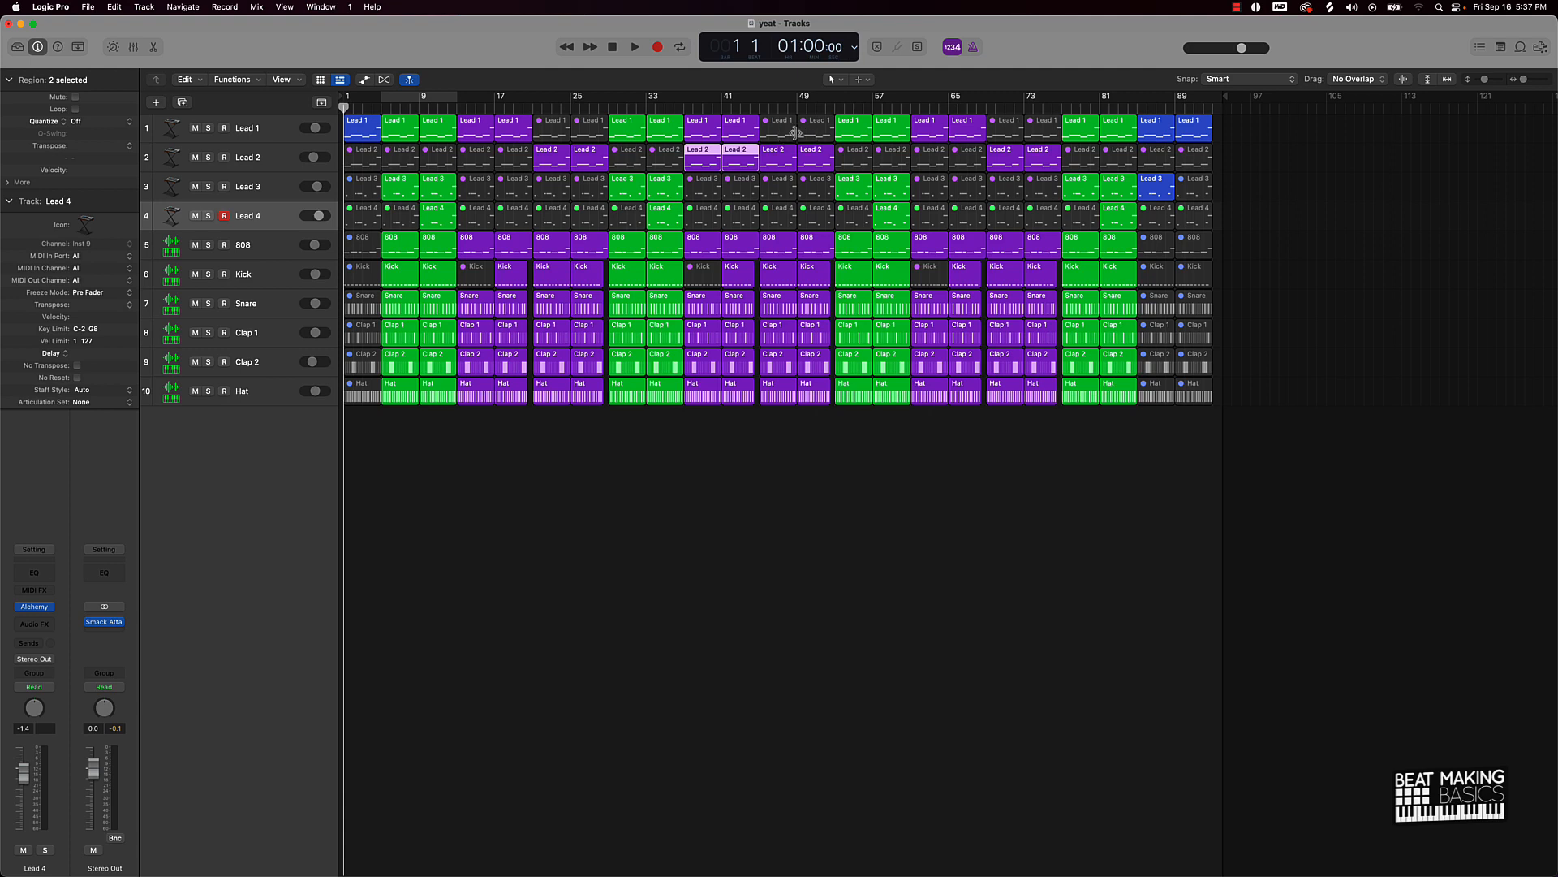
key(ctrl+m)
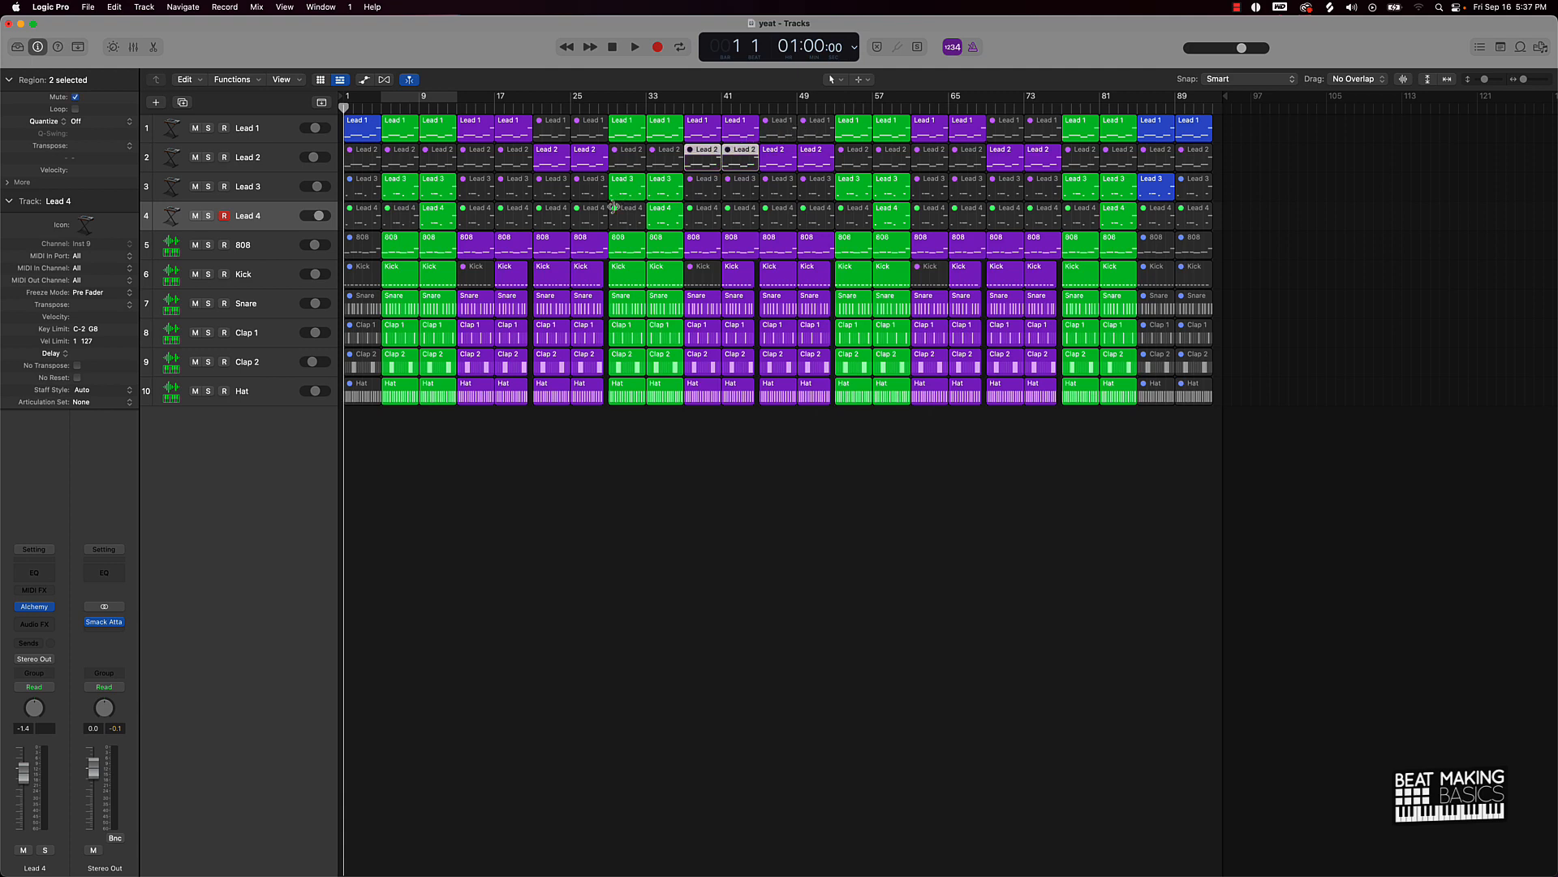
Insert the stereo Remix FX plug-in on the Lead 1 track and place its window below the regions
click(272, 127)
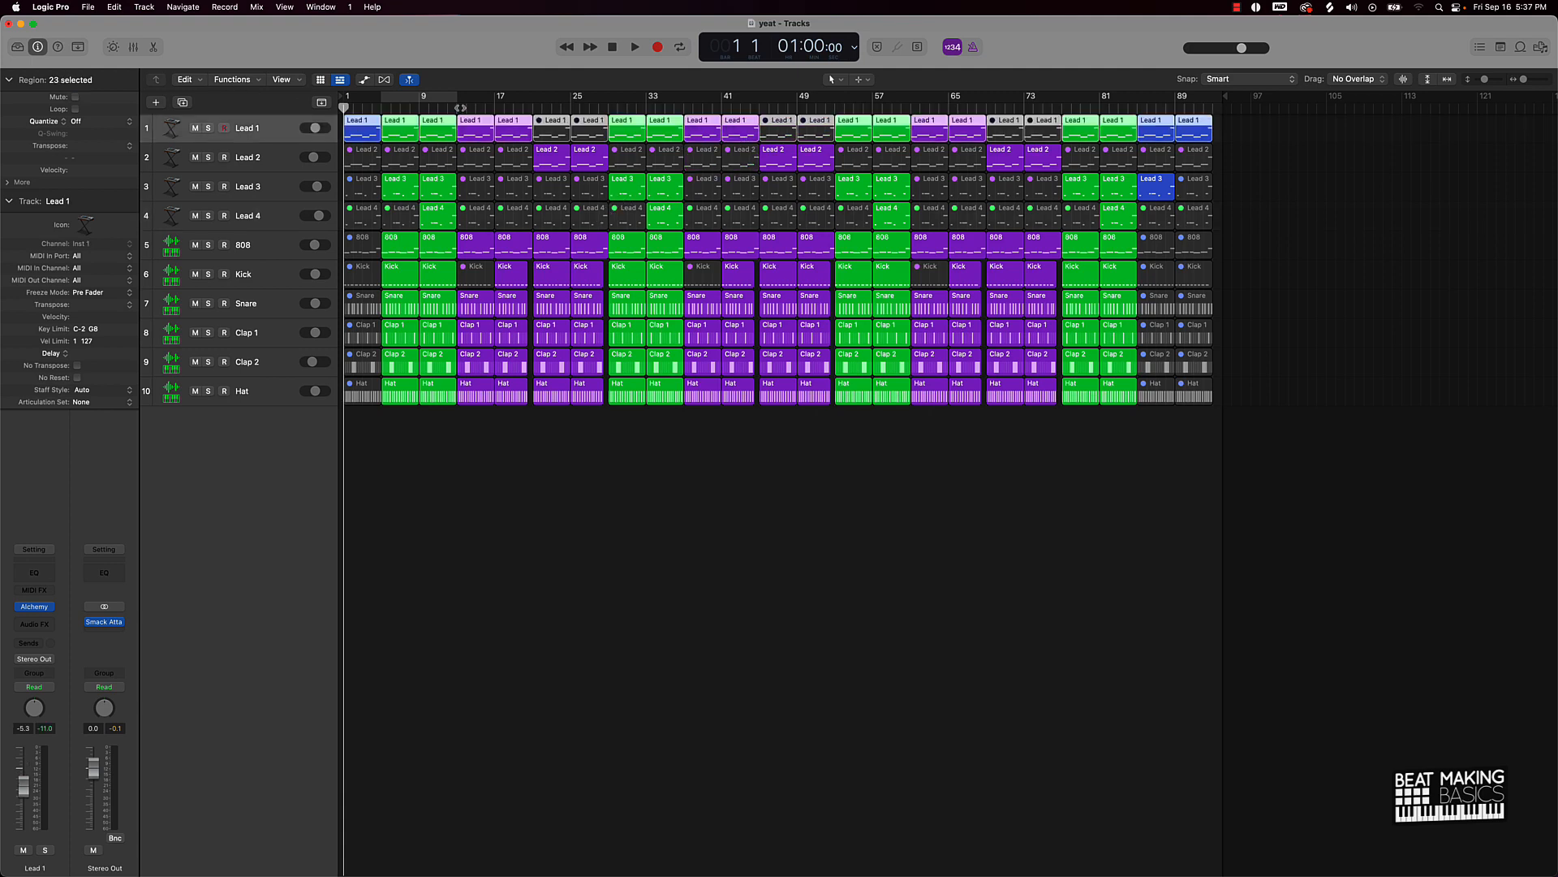
click(456, 107)
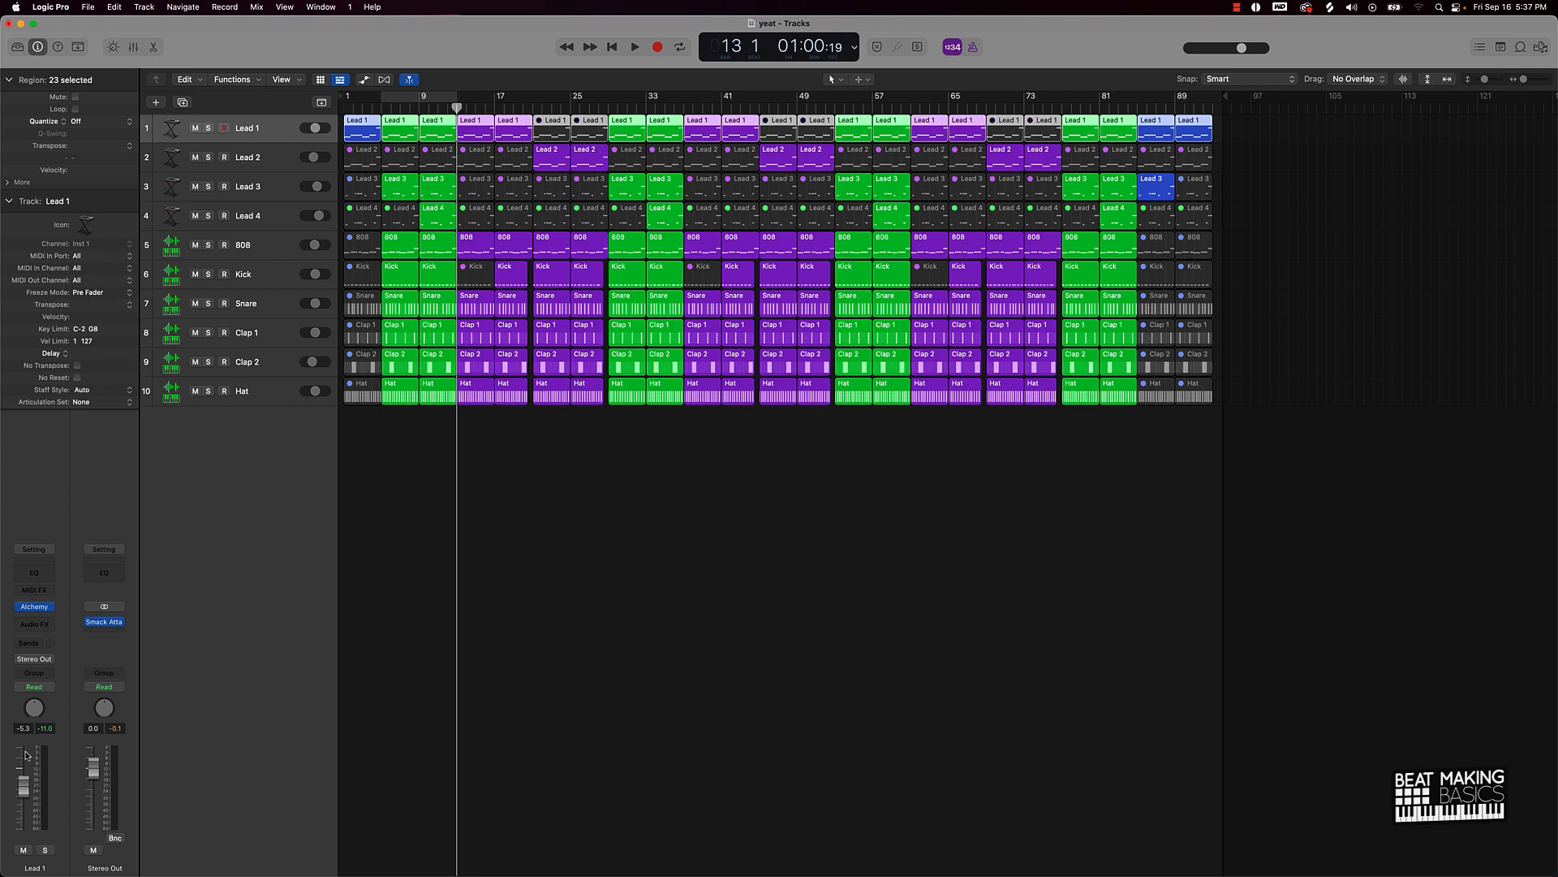
click(35, 624)
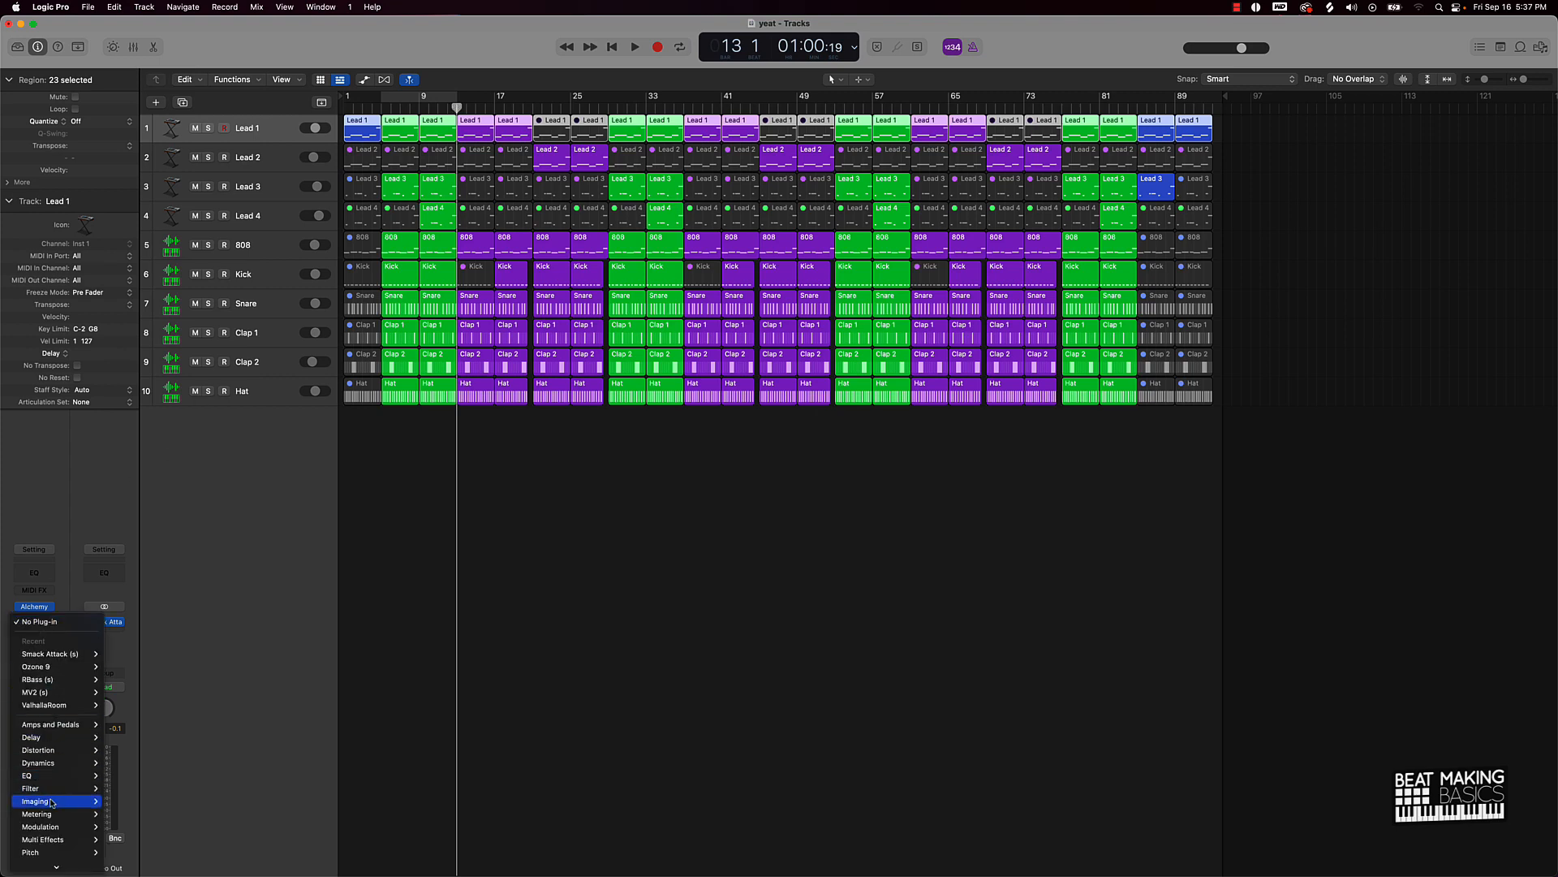
mouse_move(53, 814)
mouse_move(150, 841)
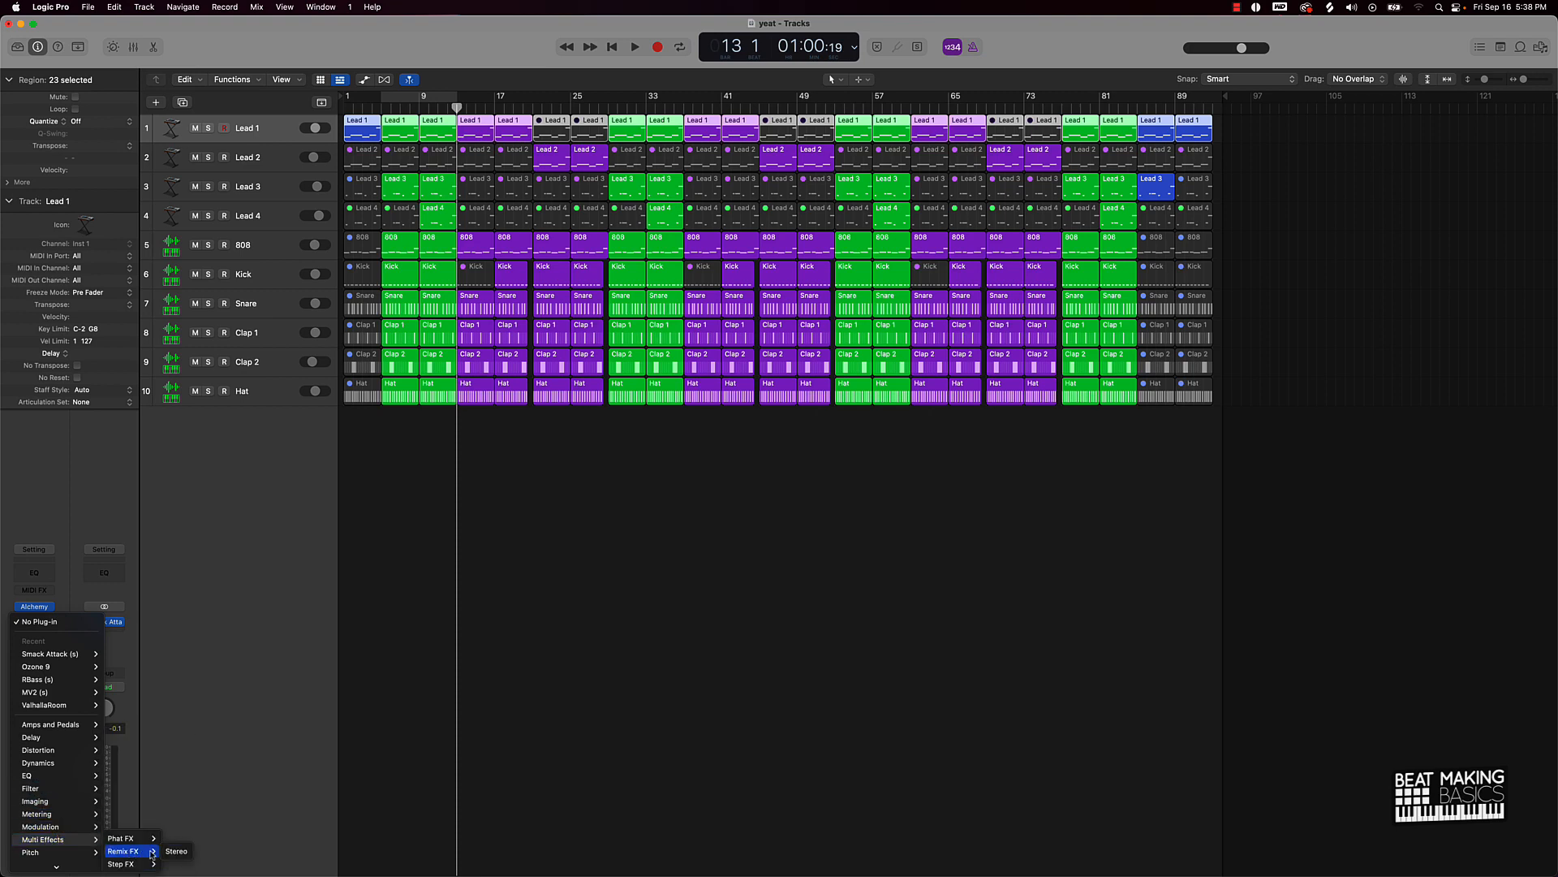
click(176, 850)
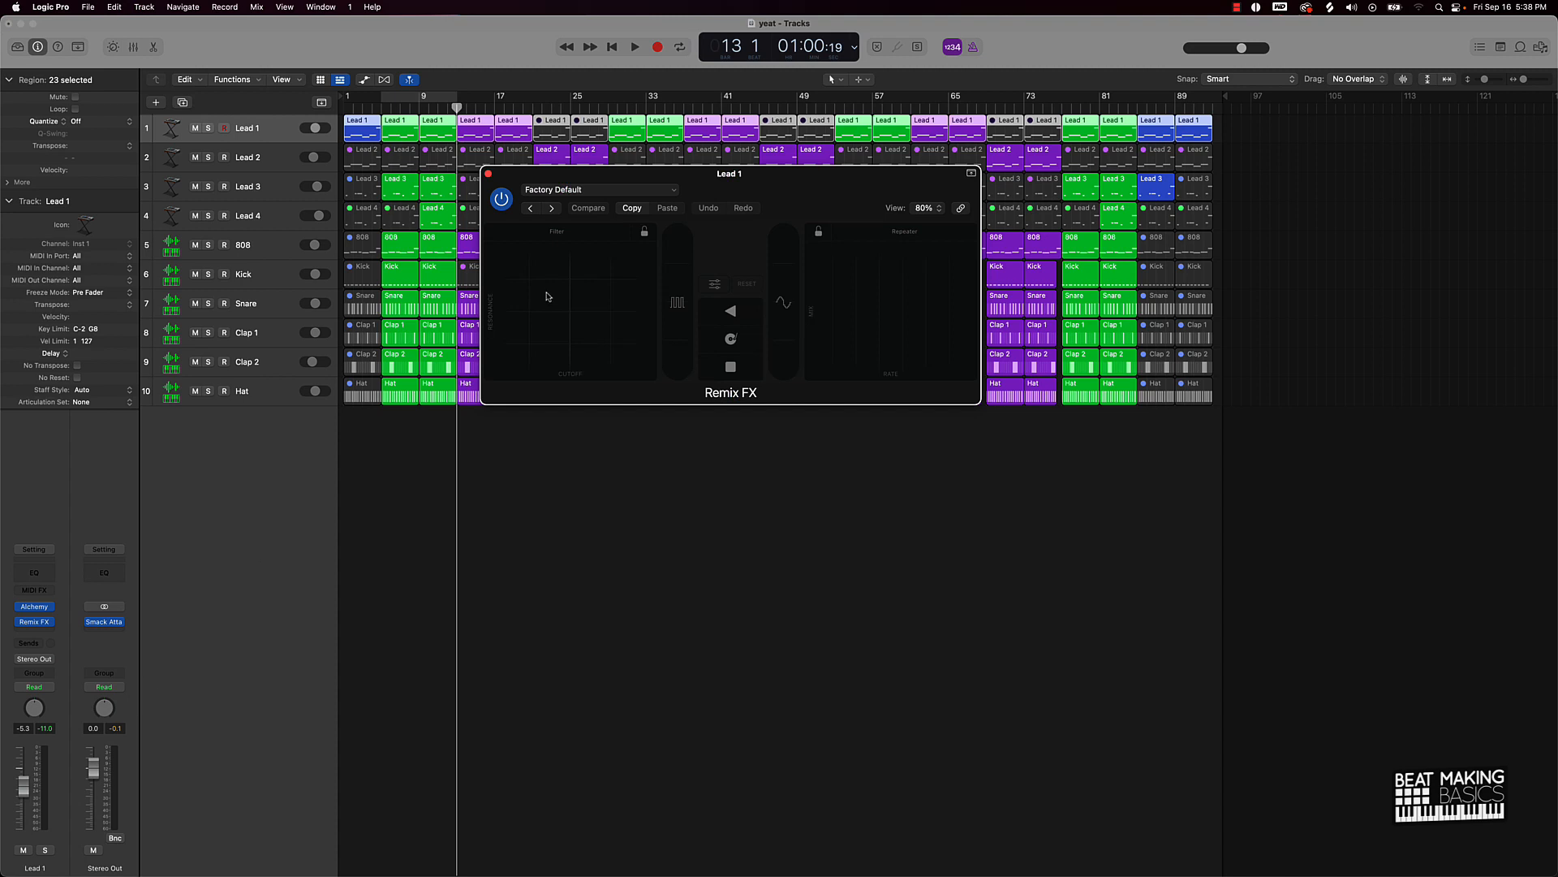
drag(787, 180, 784, 419)
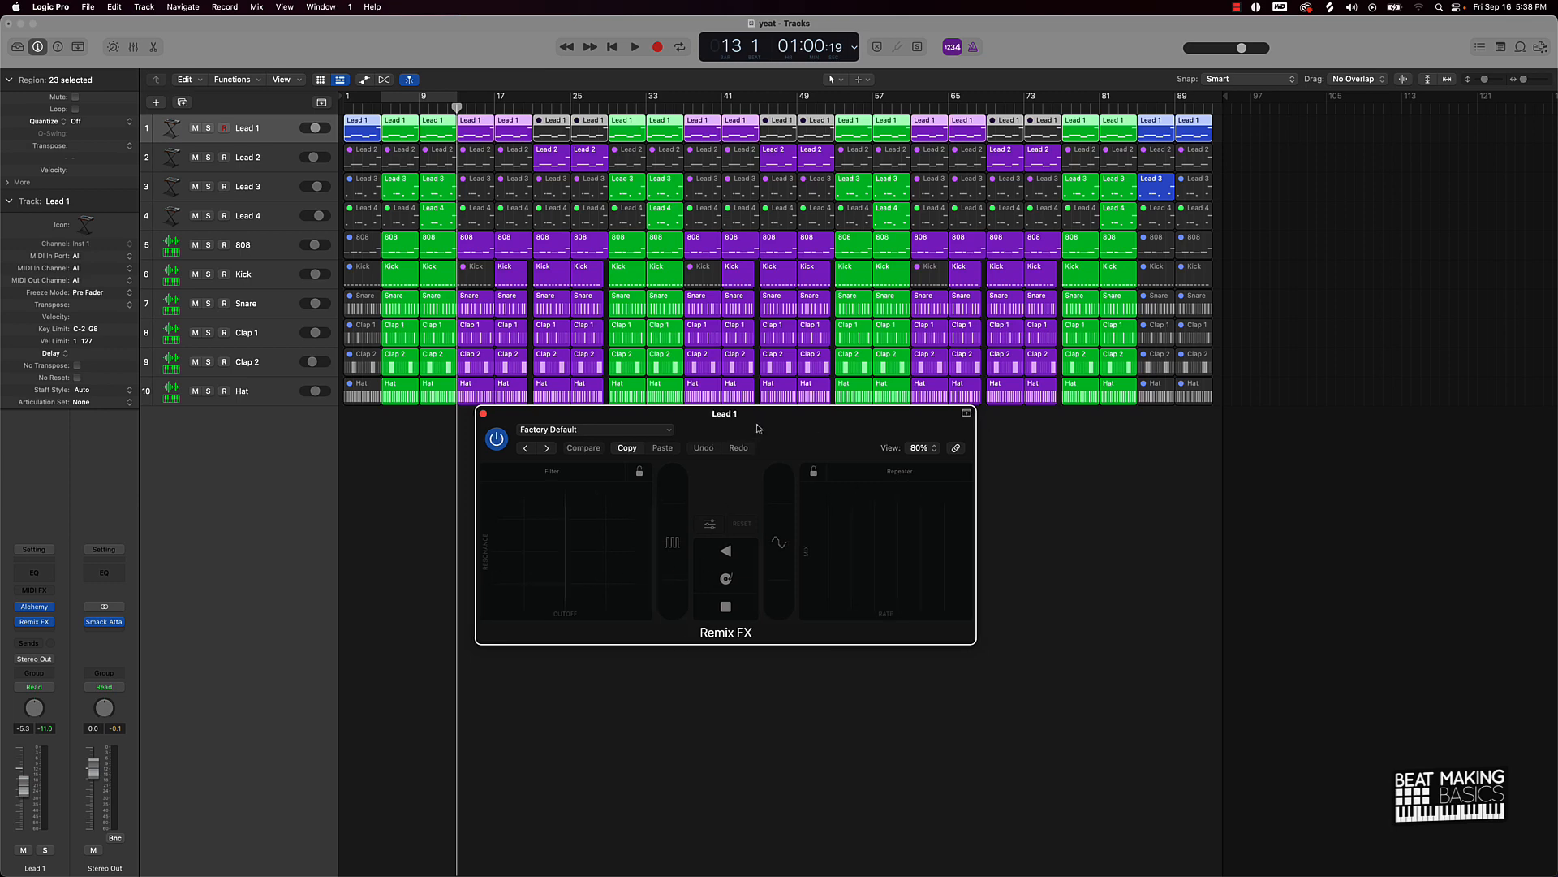
drag(746, 422, 637, 490)
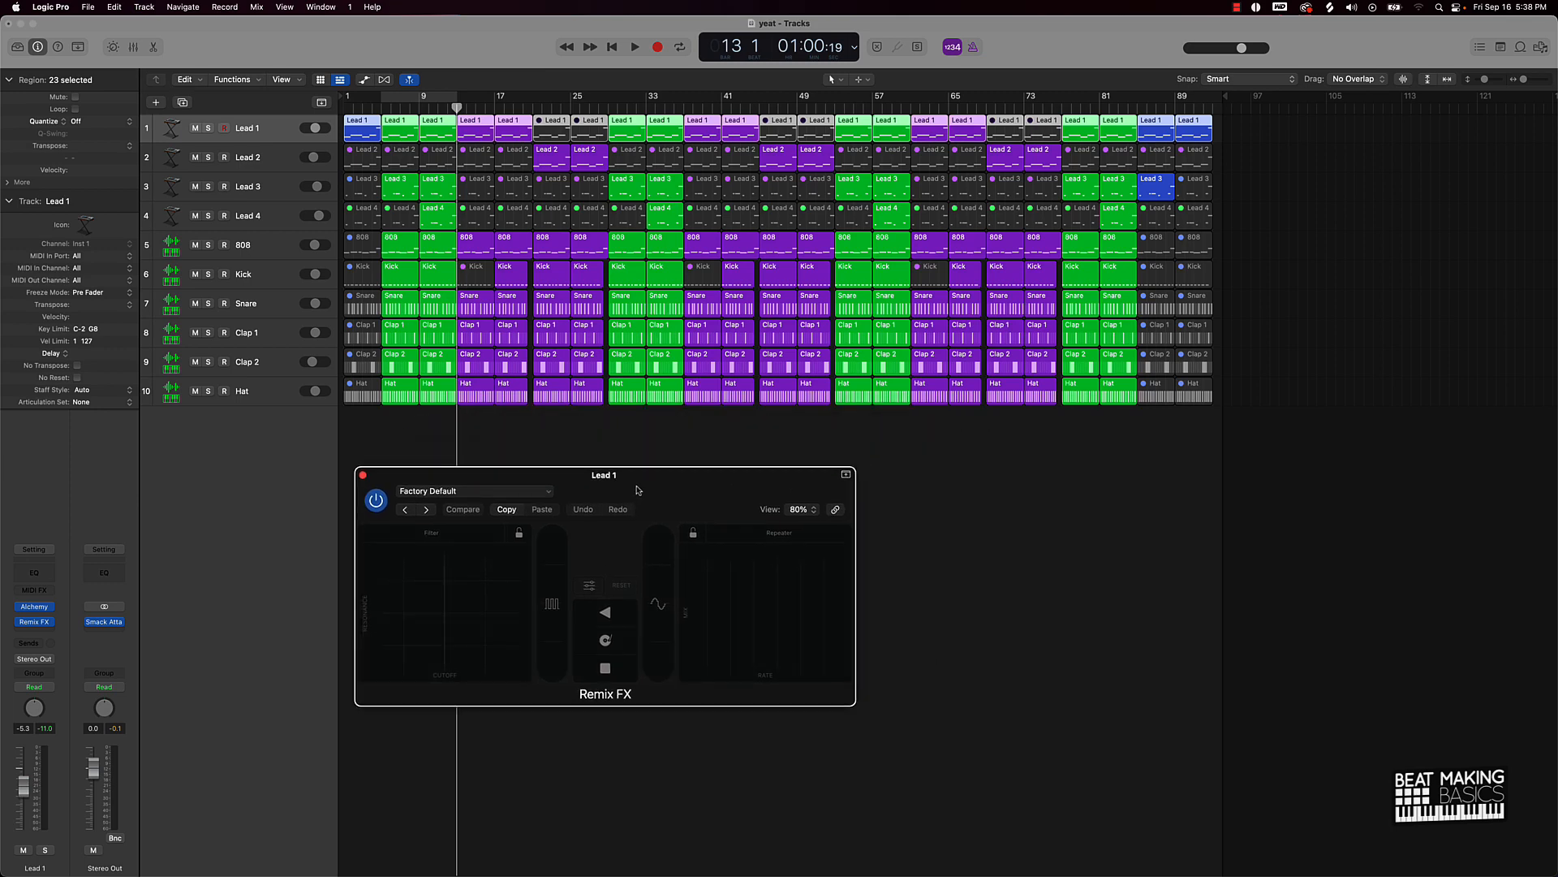
Set the Lead 1 track's automation mode to Touch and briefly try the Remix FX gater with the playhead at bar 9
click(48, 687)
click(40, 703)
drag(457, 107, 421, 109)
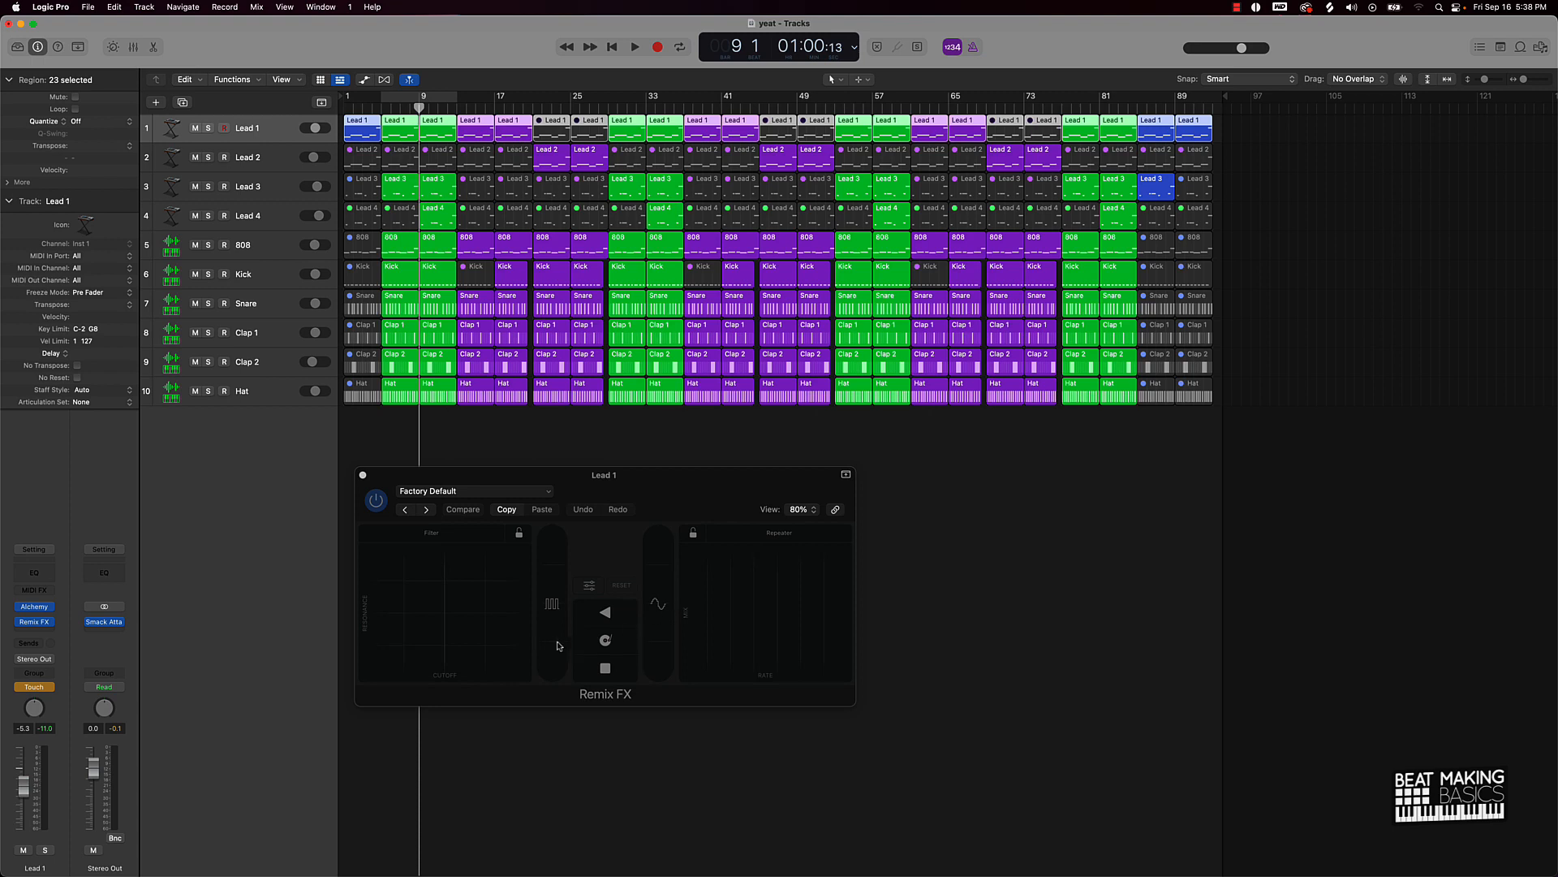
drag(551, 647, 553, 647)
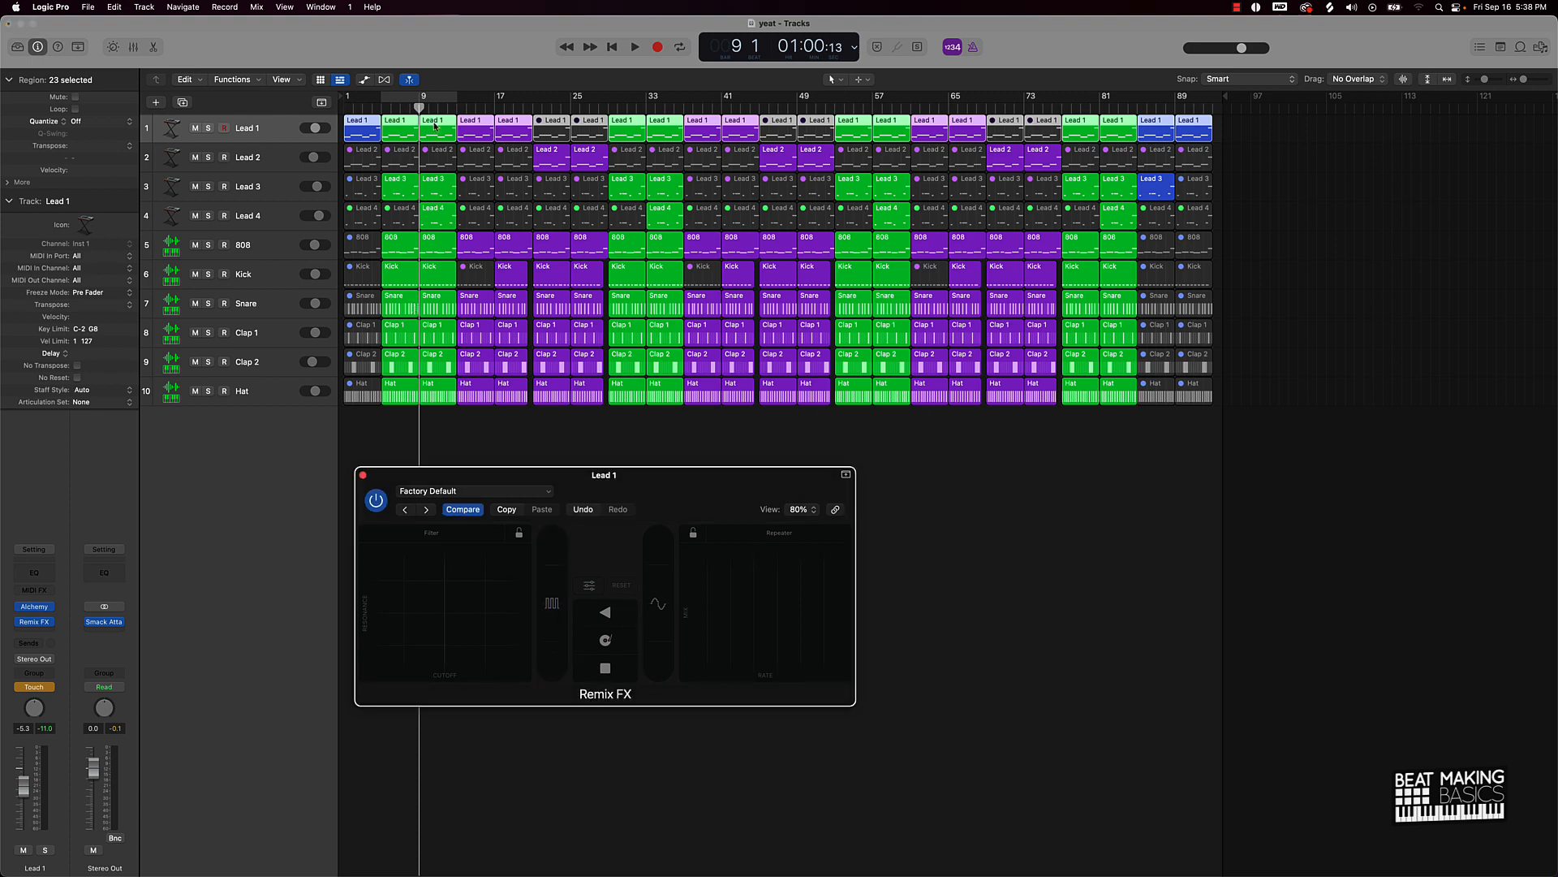
Play the arrangement through the hook-to-verse transition at bar 13 and trigger the Remix FX stop effect on Lead 1
key(Return)
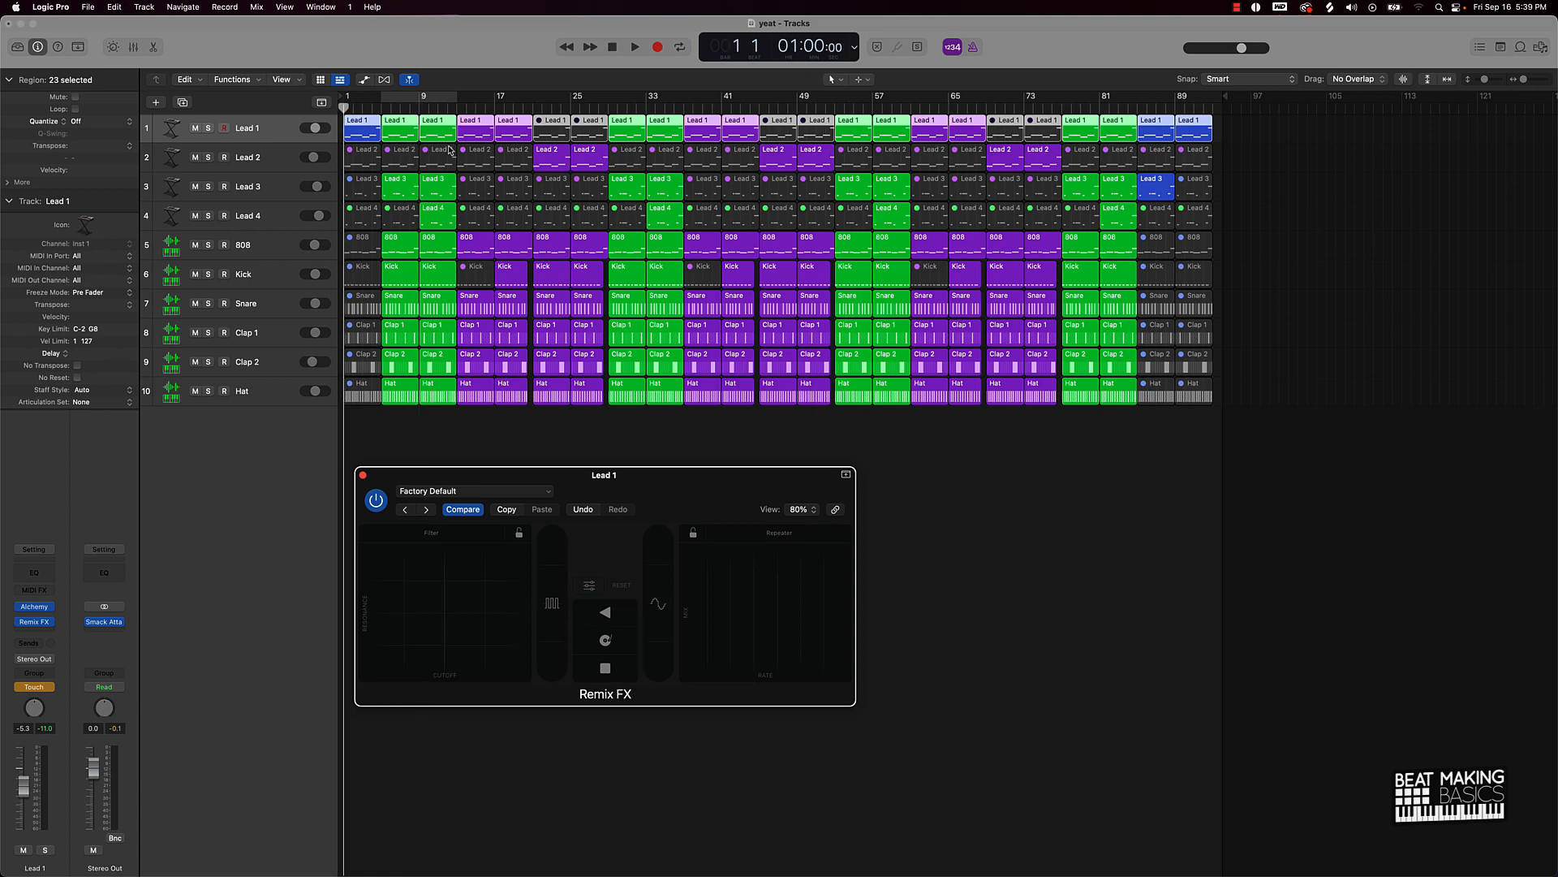
key(space)
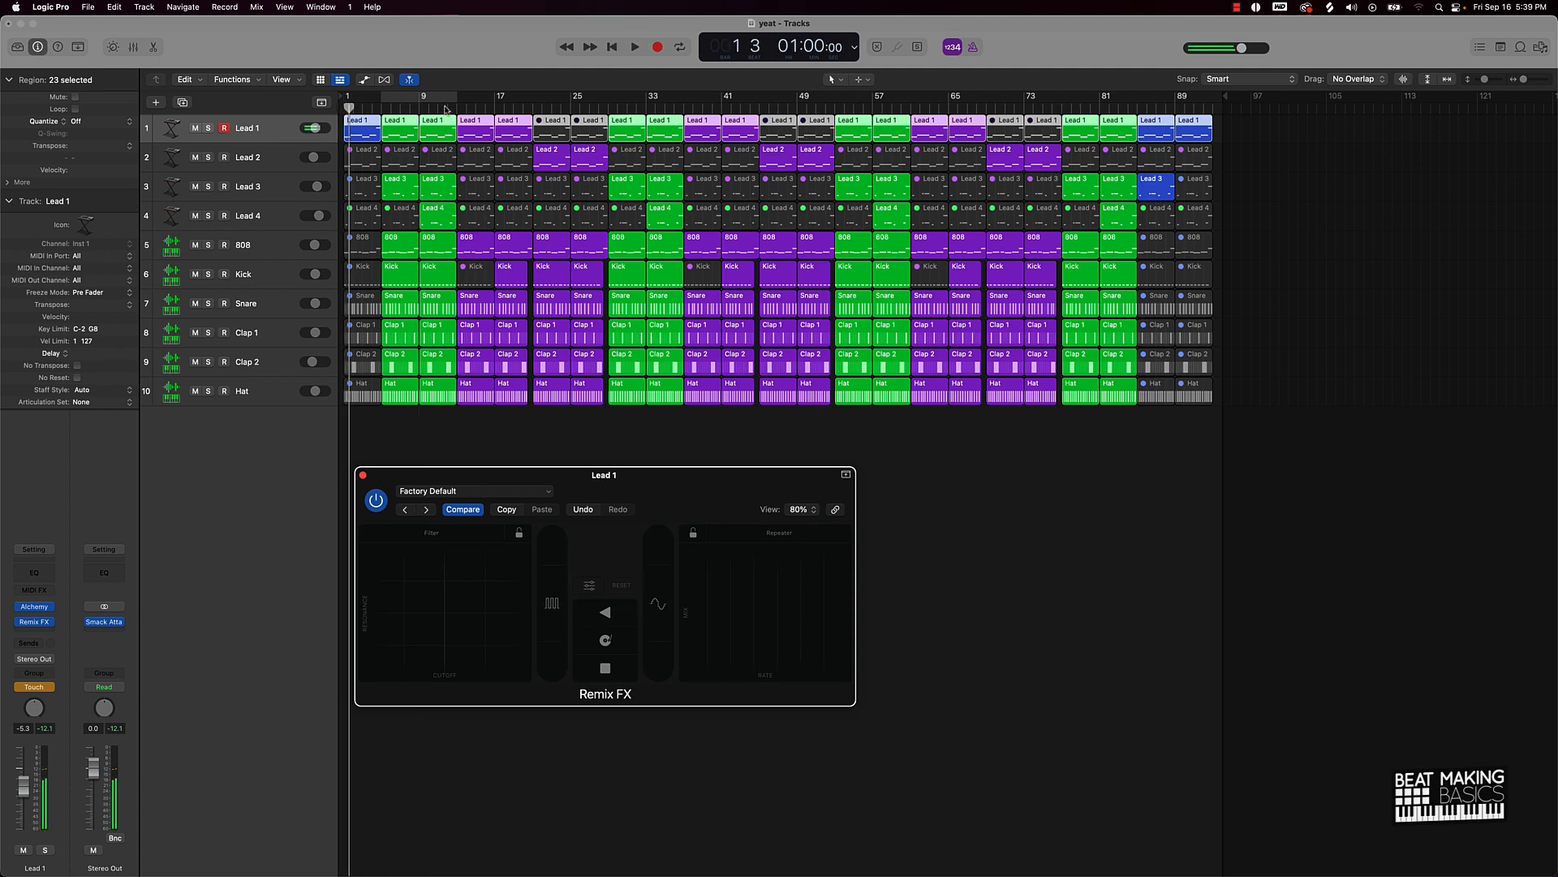
click(446, 110)
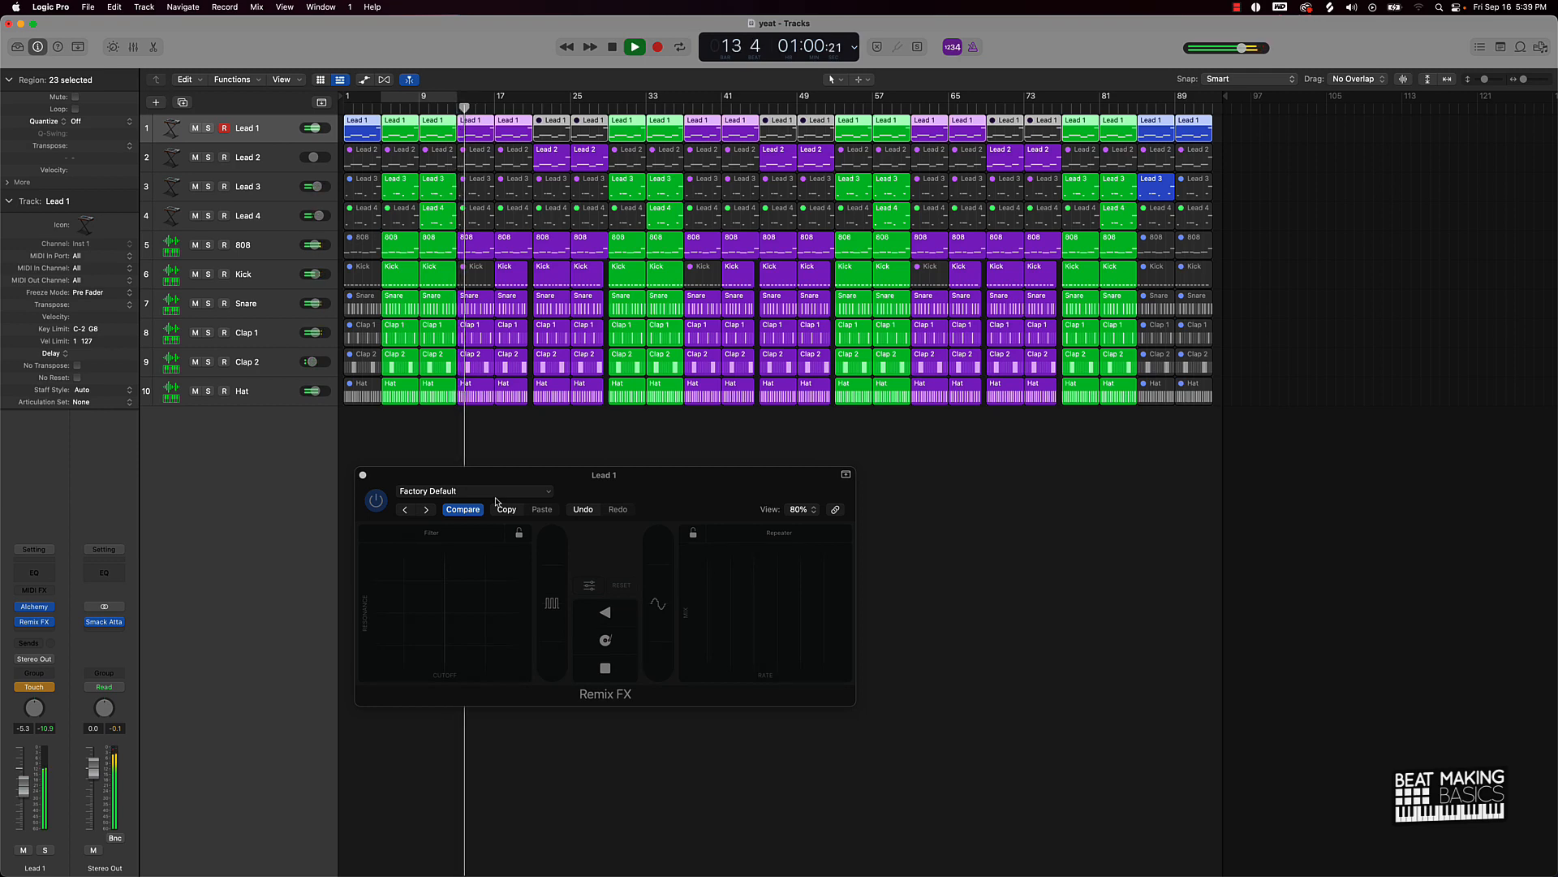
click(627, 672)
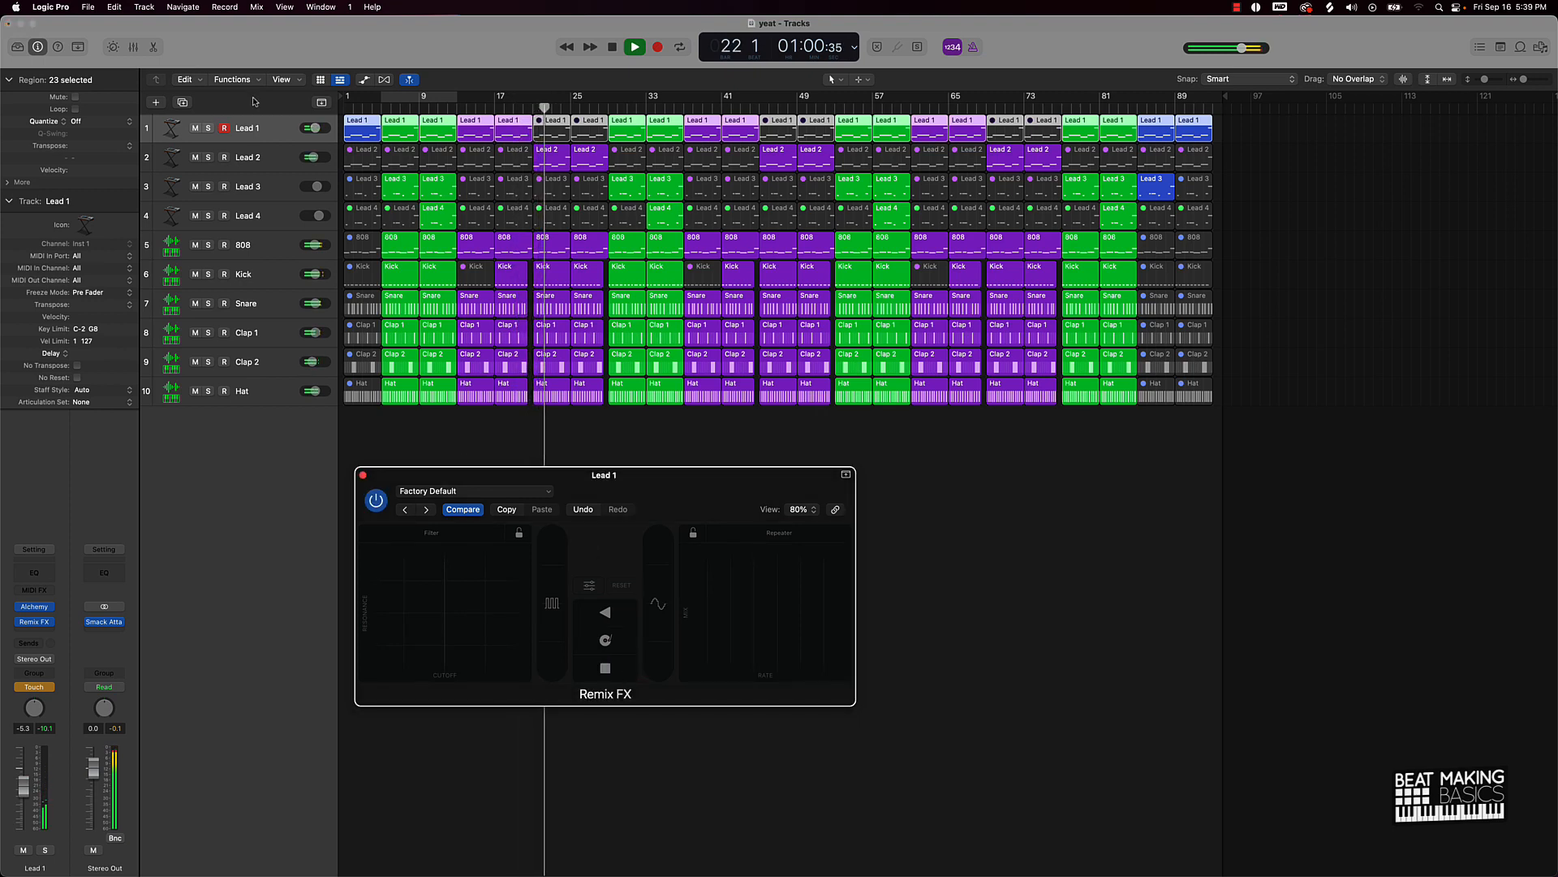
Set the Lead 2 track's volume to -7.2 dB during playback and stop the song
drag(313, 158, 316, 158)
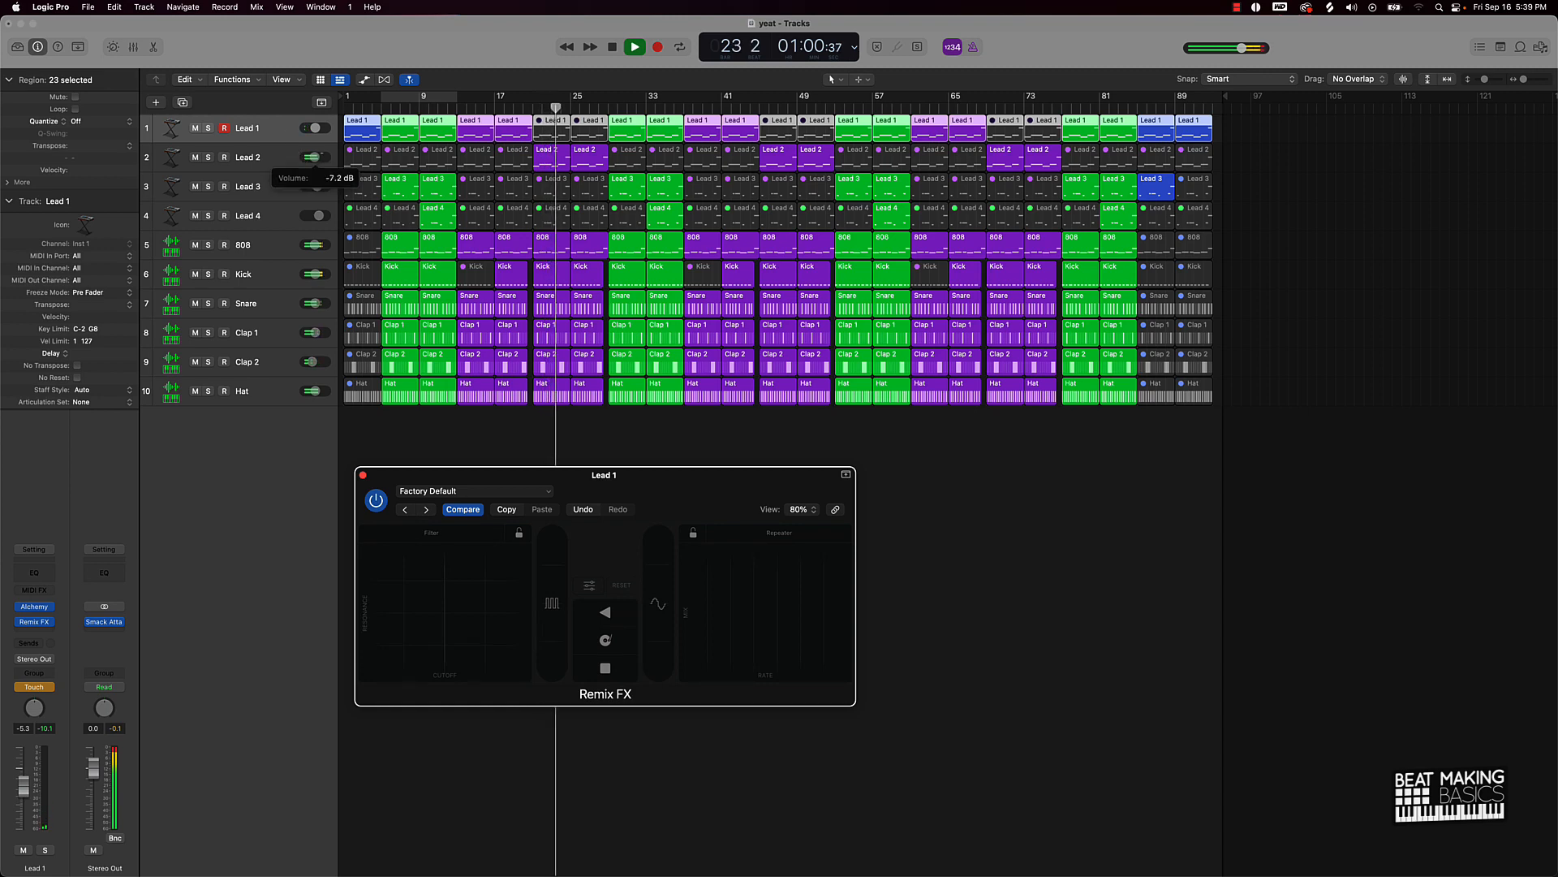
key(space)
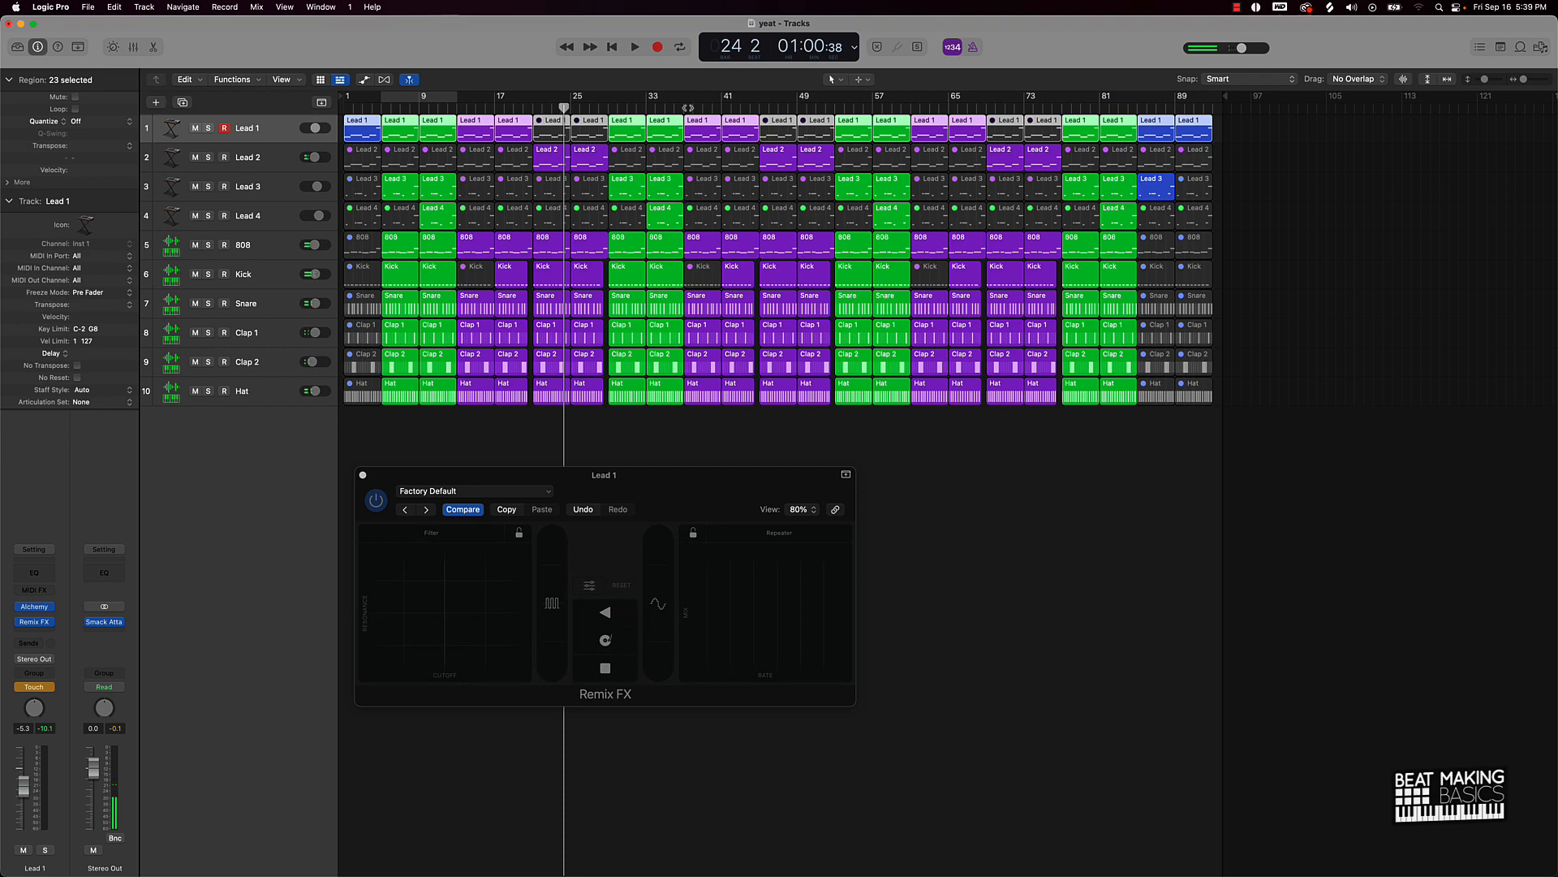
Play from bar 36 and sweep the Remix FX filter on Lead 1 as the verse at bar 37 begins
click(677, 108)
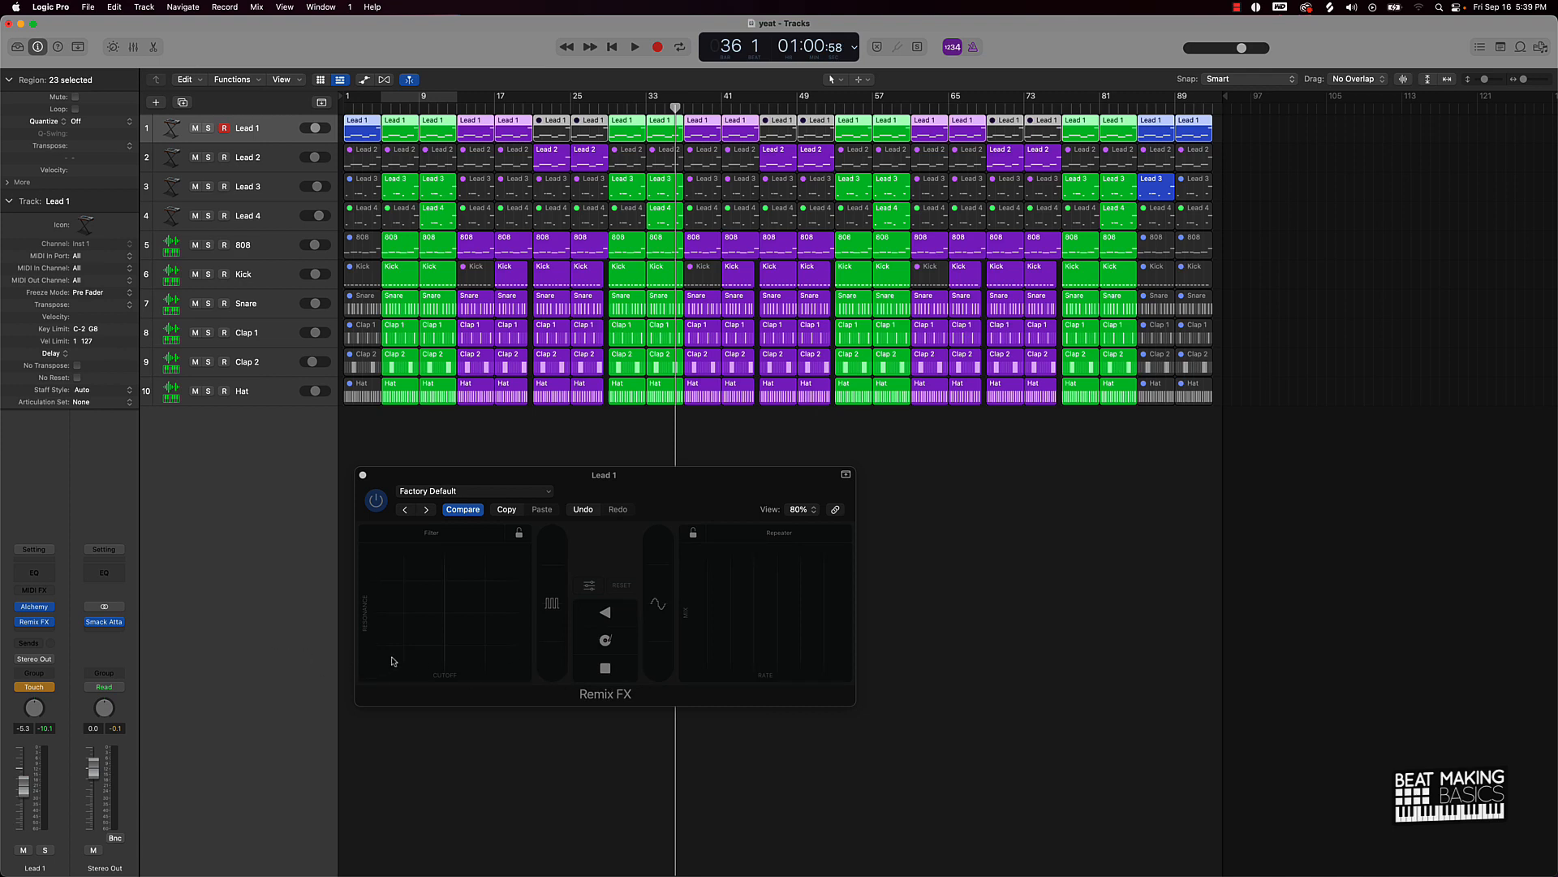
key(space)
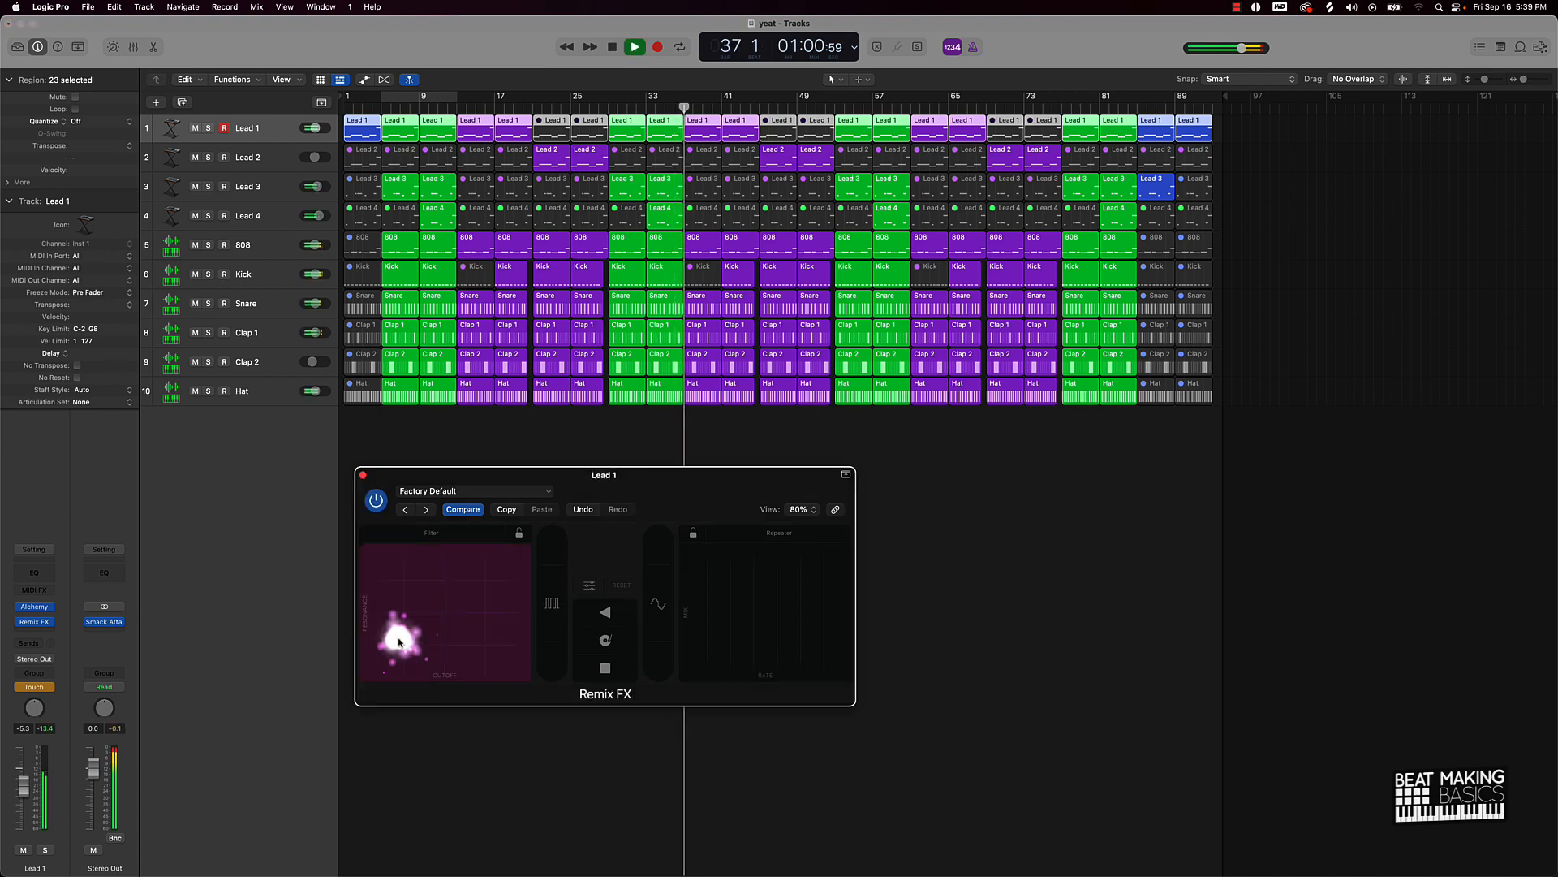
drag(397, 656, 440, 616)
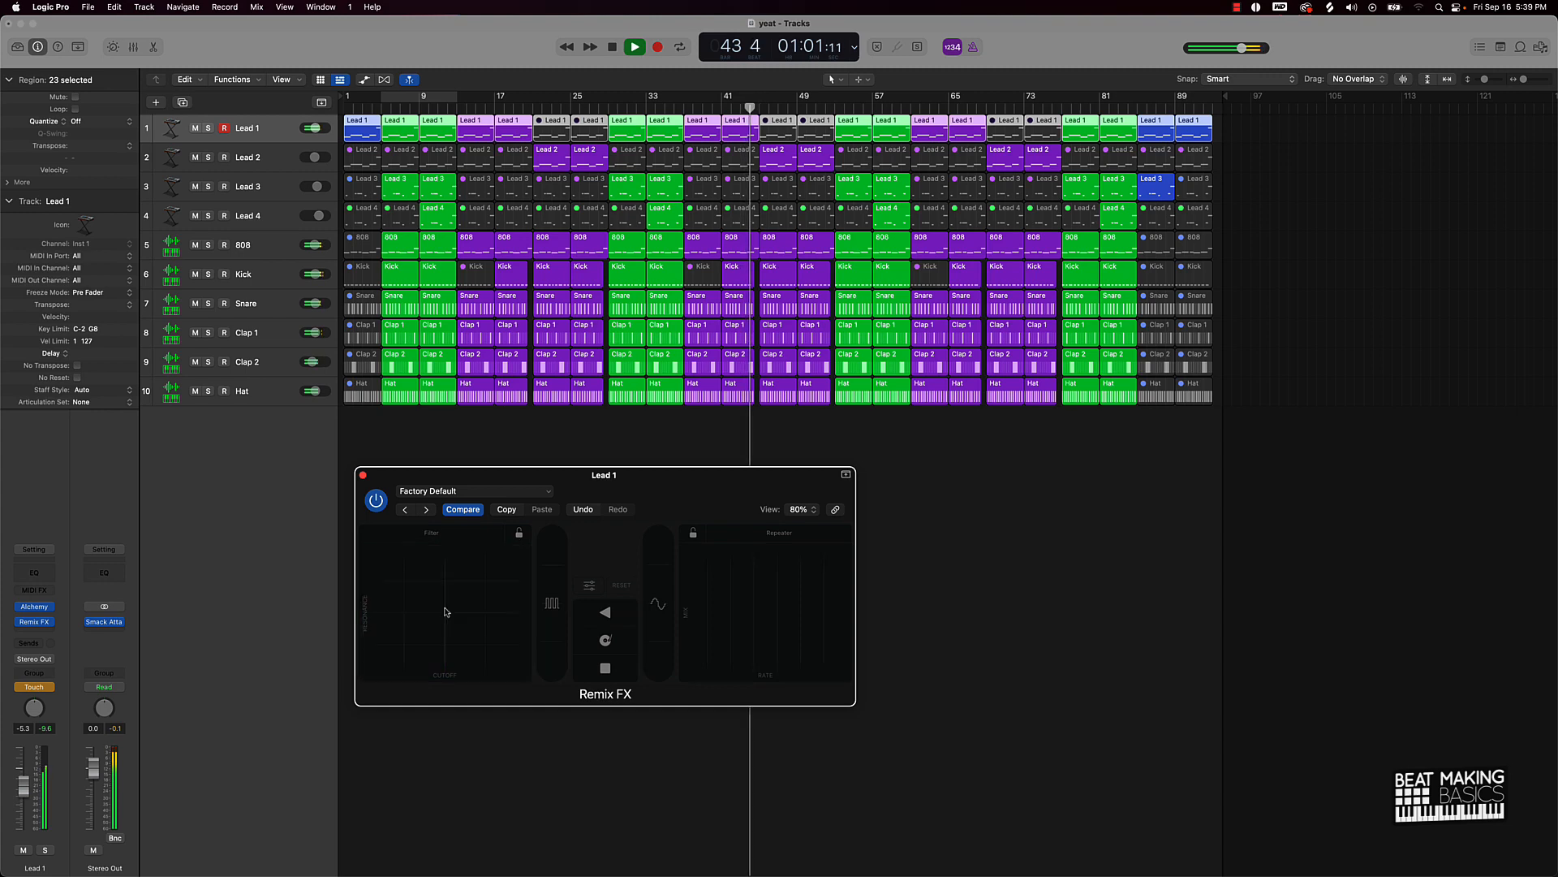
Trigger the Remix FX stop effect on Lead 1 going into bar 45 and stop the song
click(617, 672)
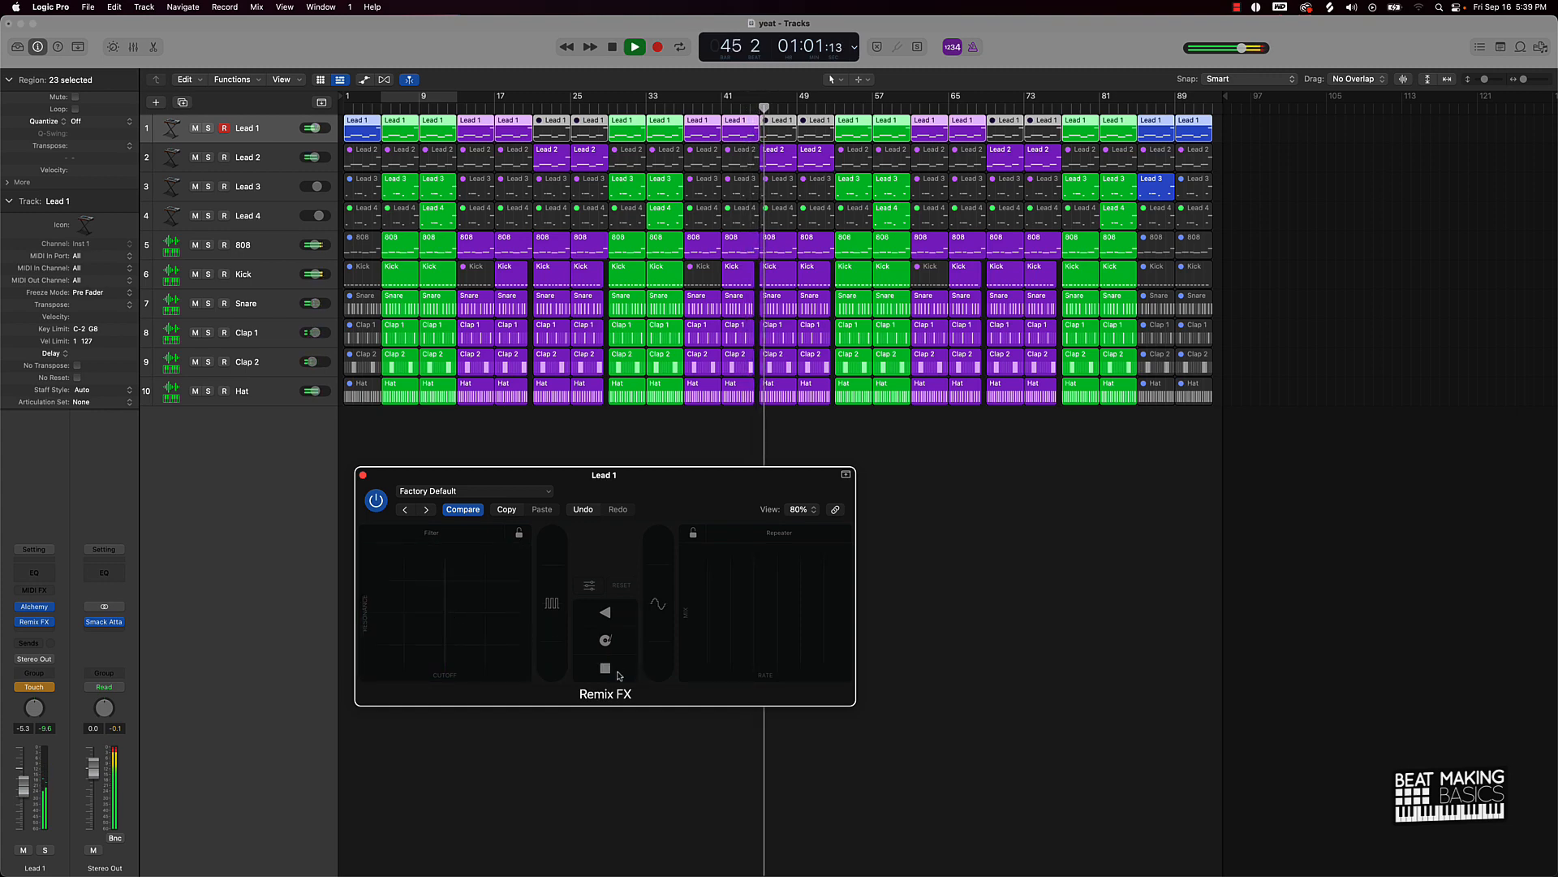
key(space)
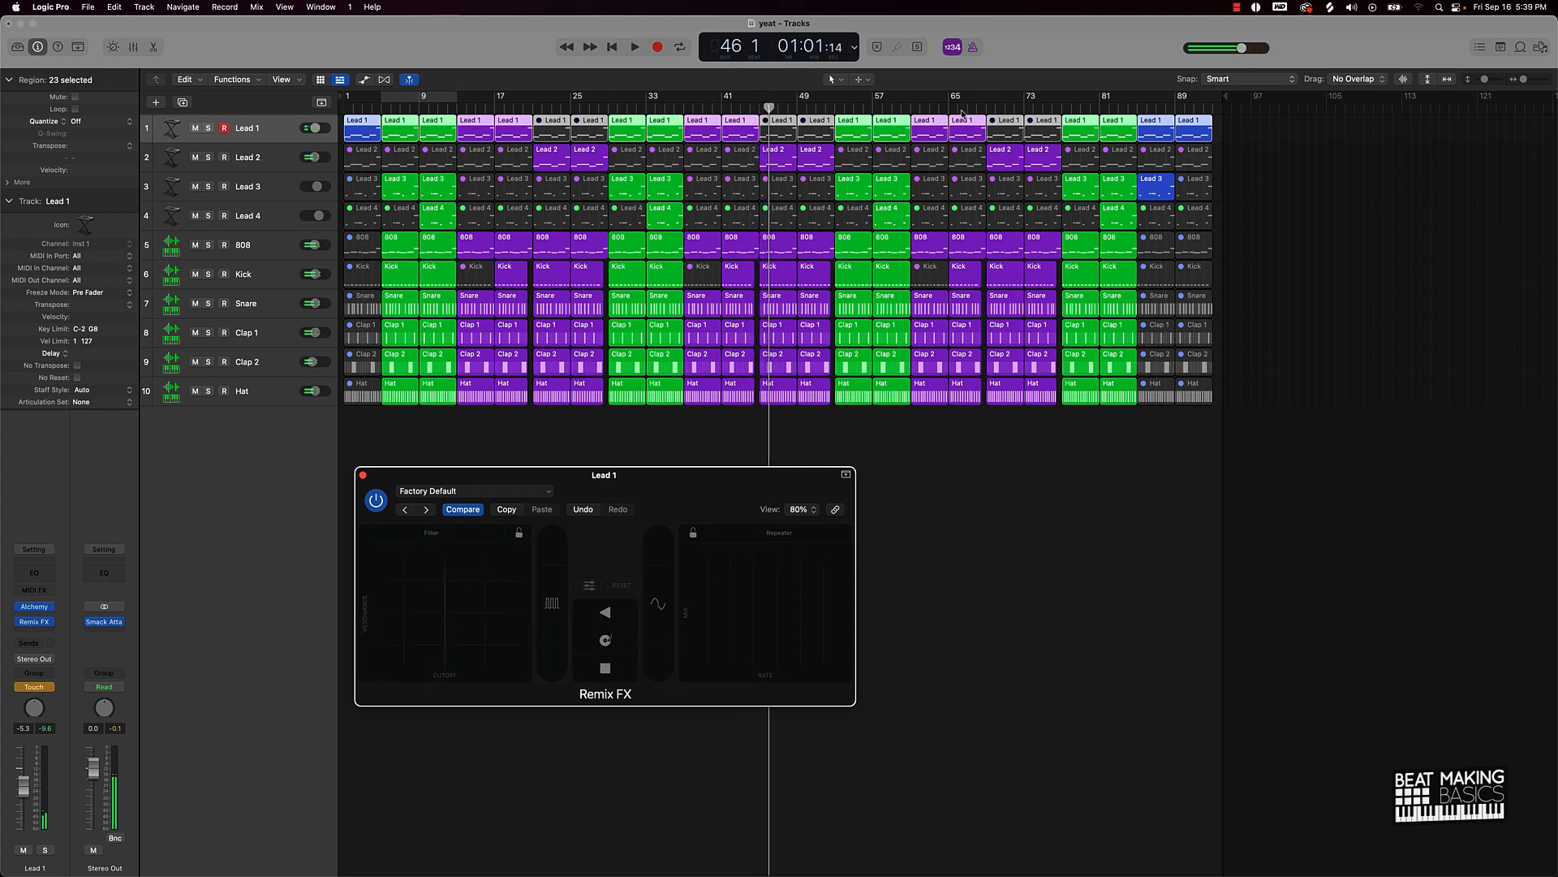
Play the song from around bar 60 and sweep the Remix FX gater on Lead 1 from the verse at bar 61
click(907, 109)
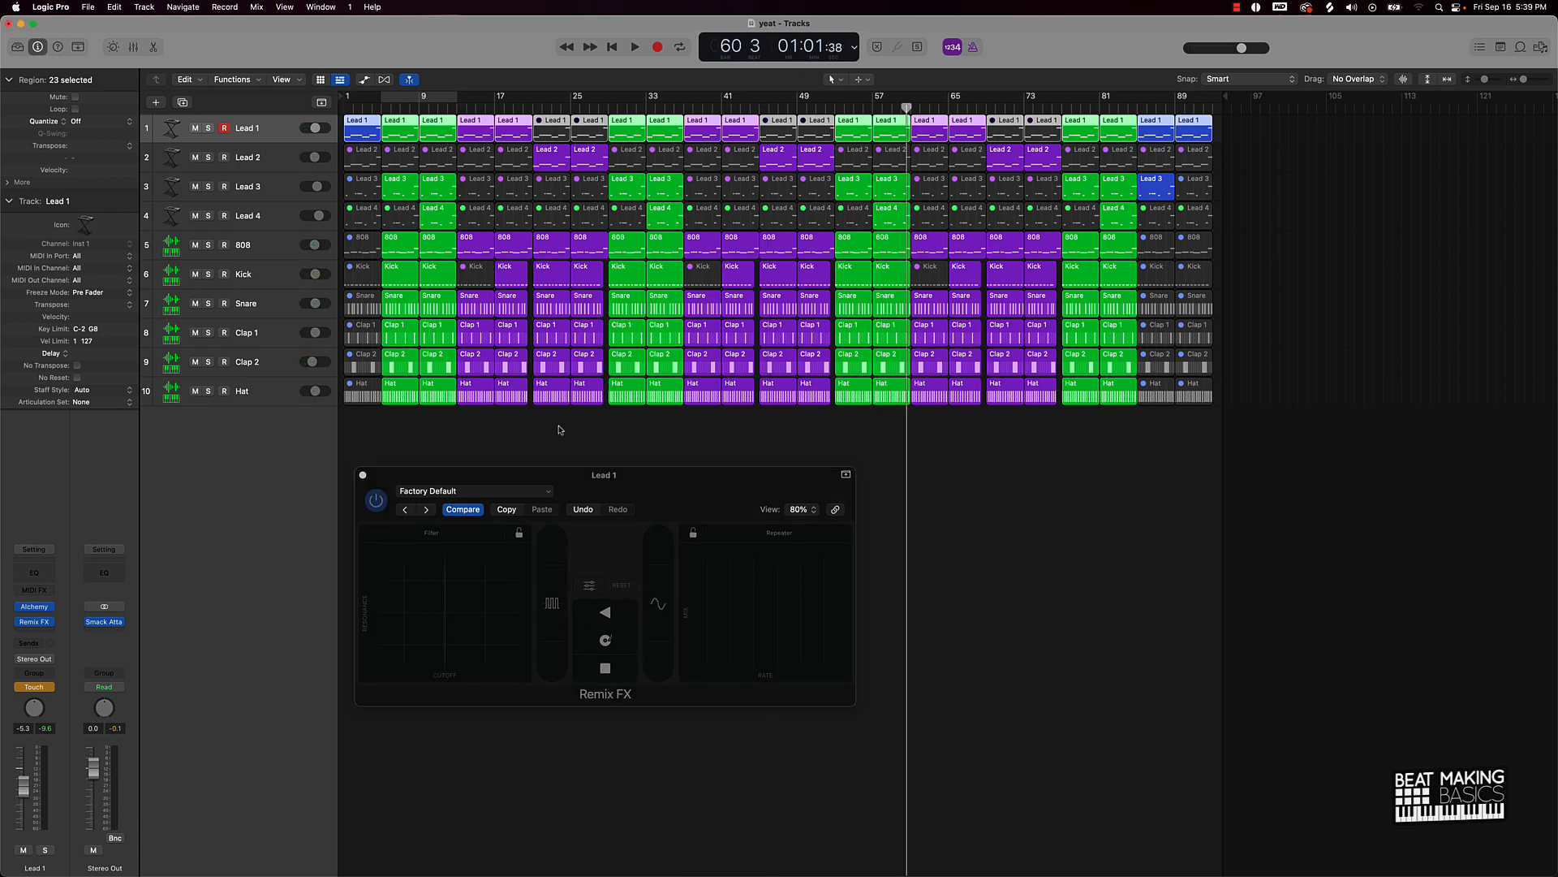
key(space)
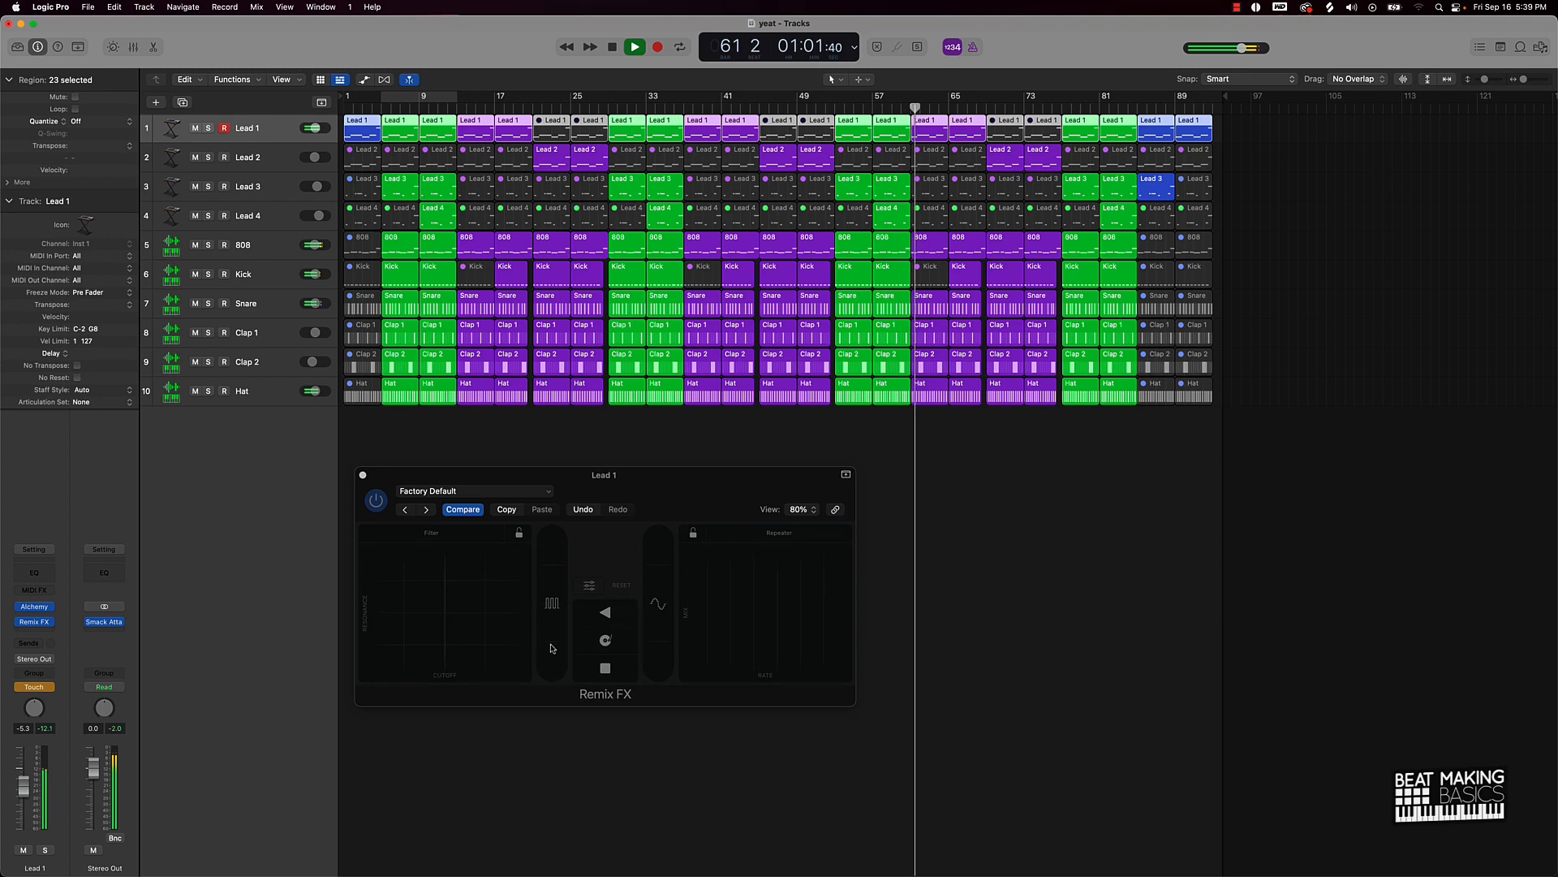
key(space)
click(879, 110)
key(space)
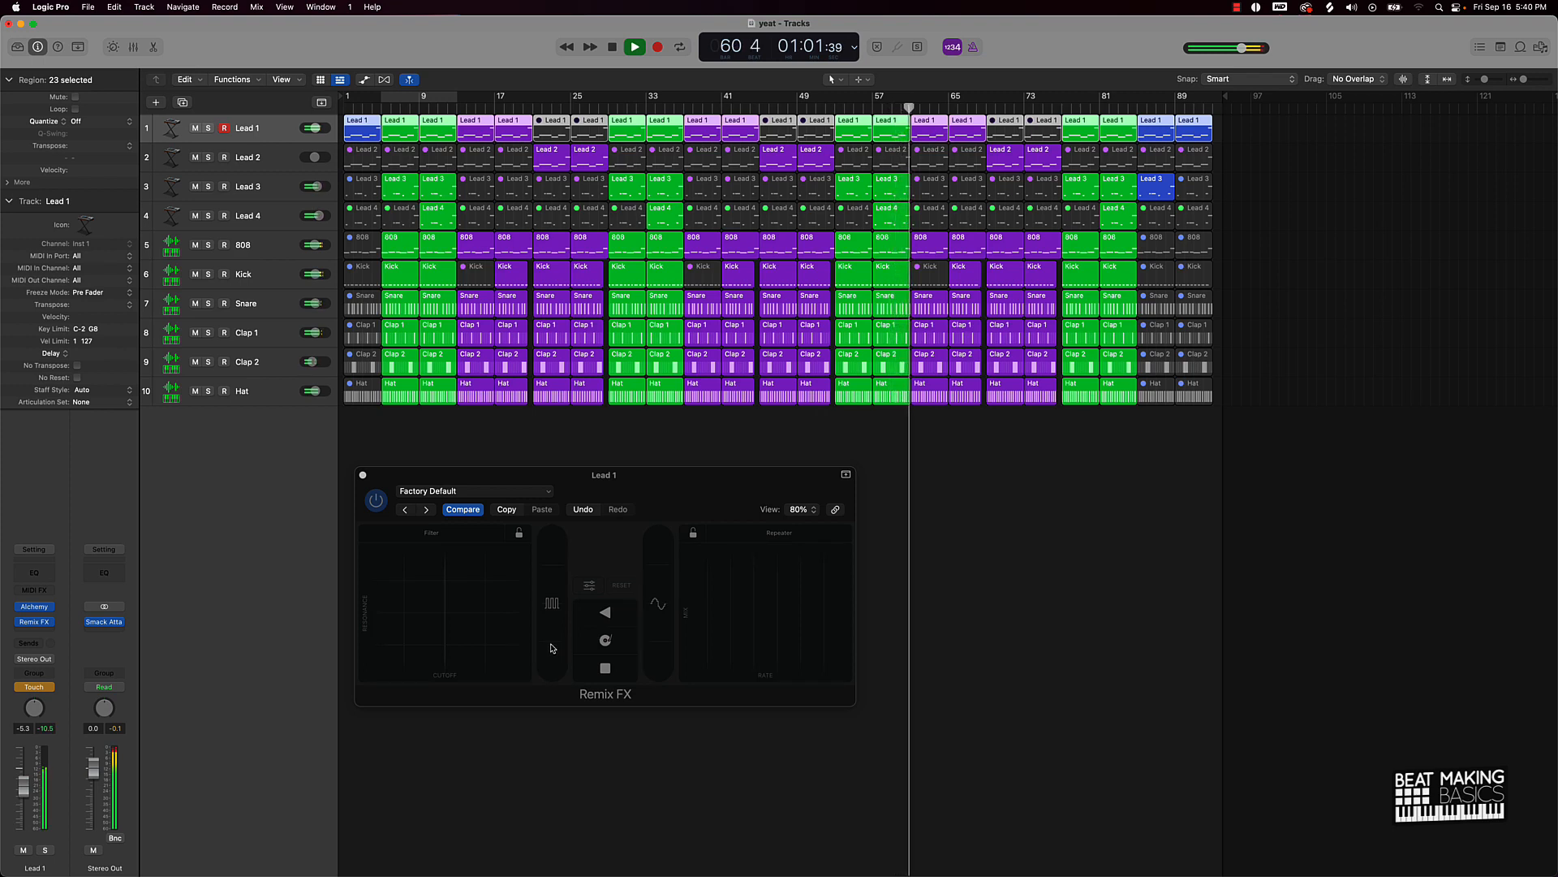
drag(552, 647, 546, 603)
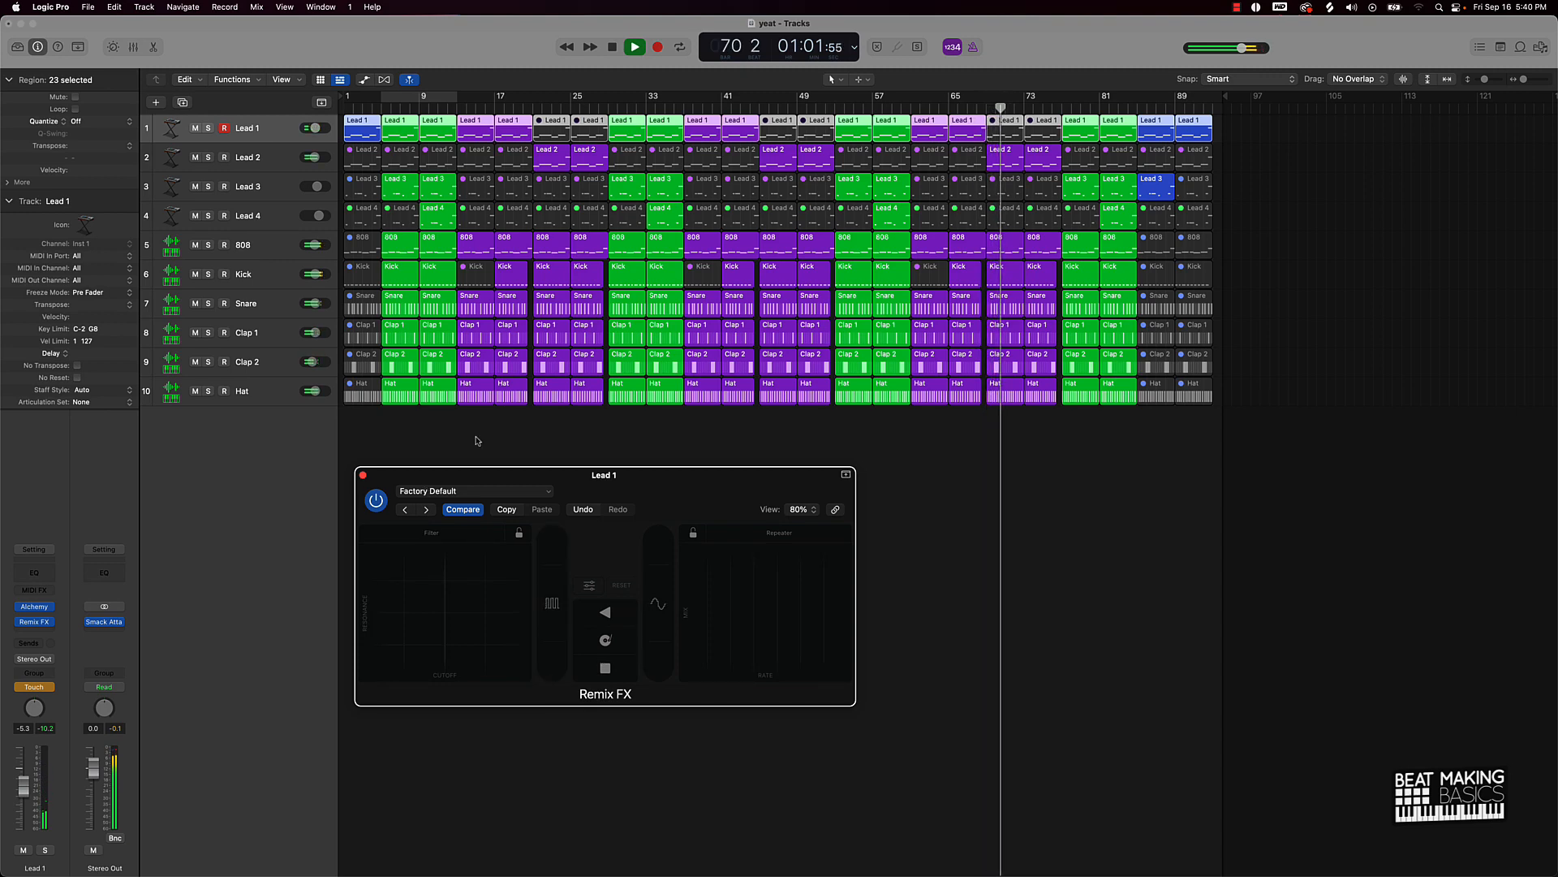
Replay the verse from bar 61, trigger the Remix FX stop effect on Lead 1 going into bar 69, and stop the song
click(912, 112)
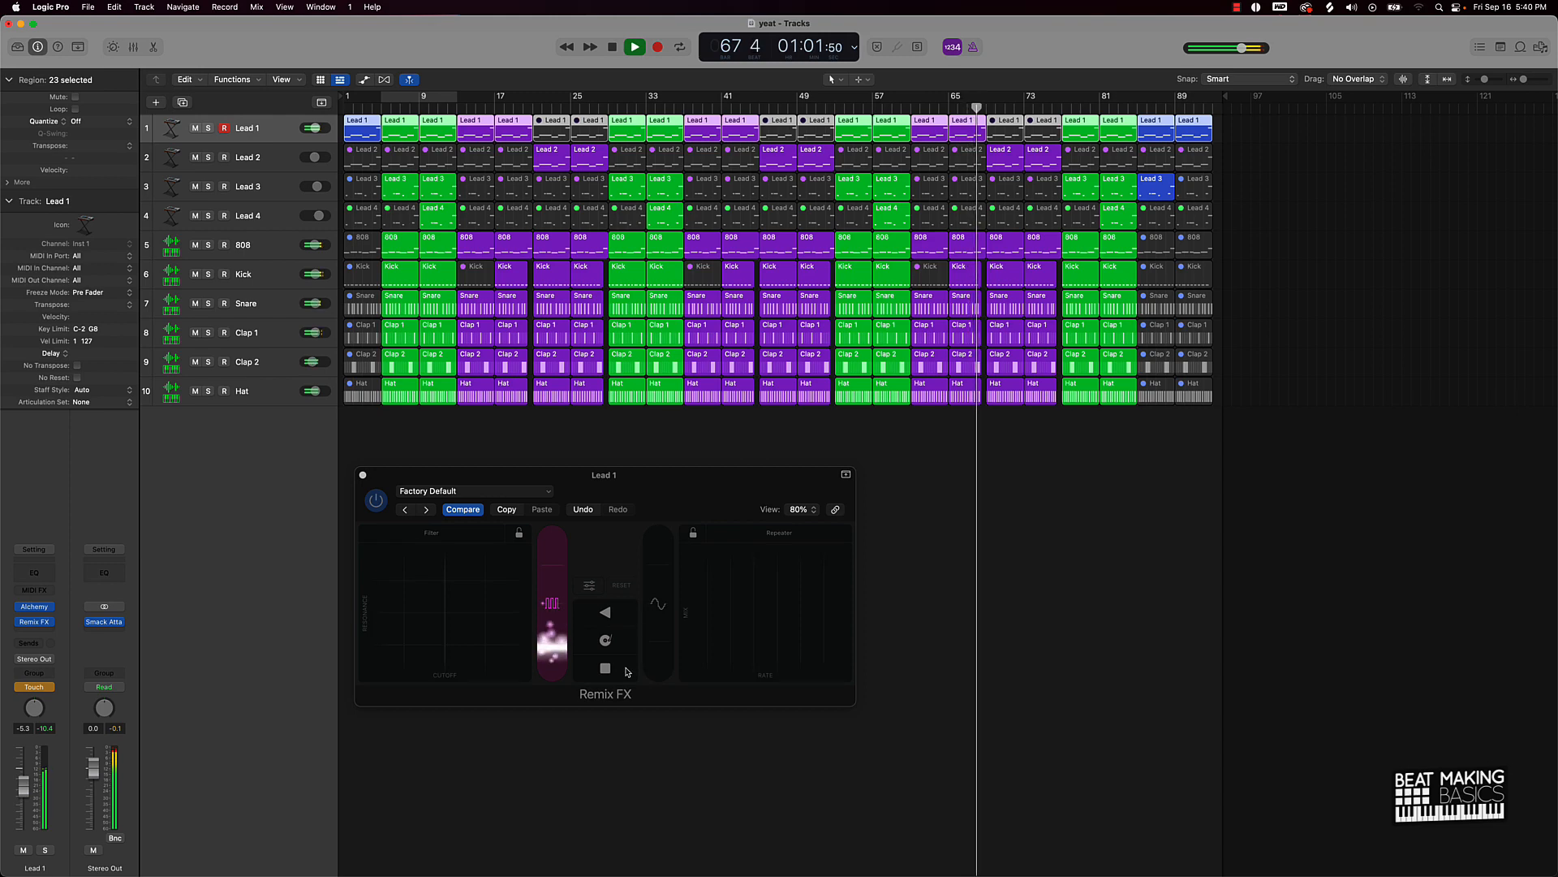
click(607, 669)
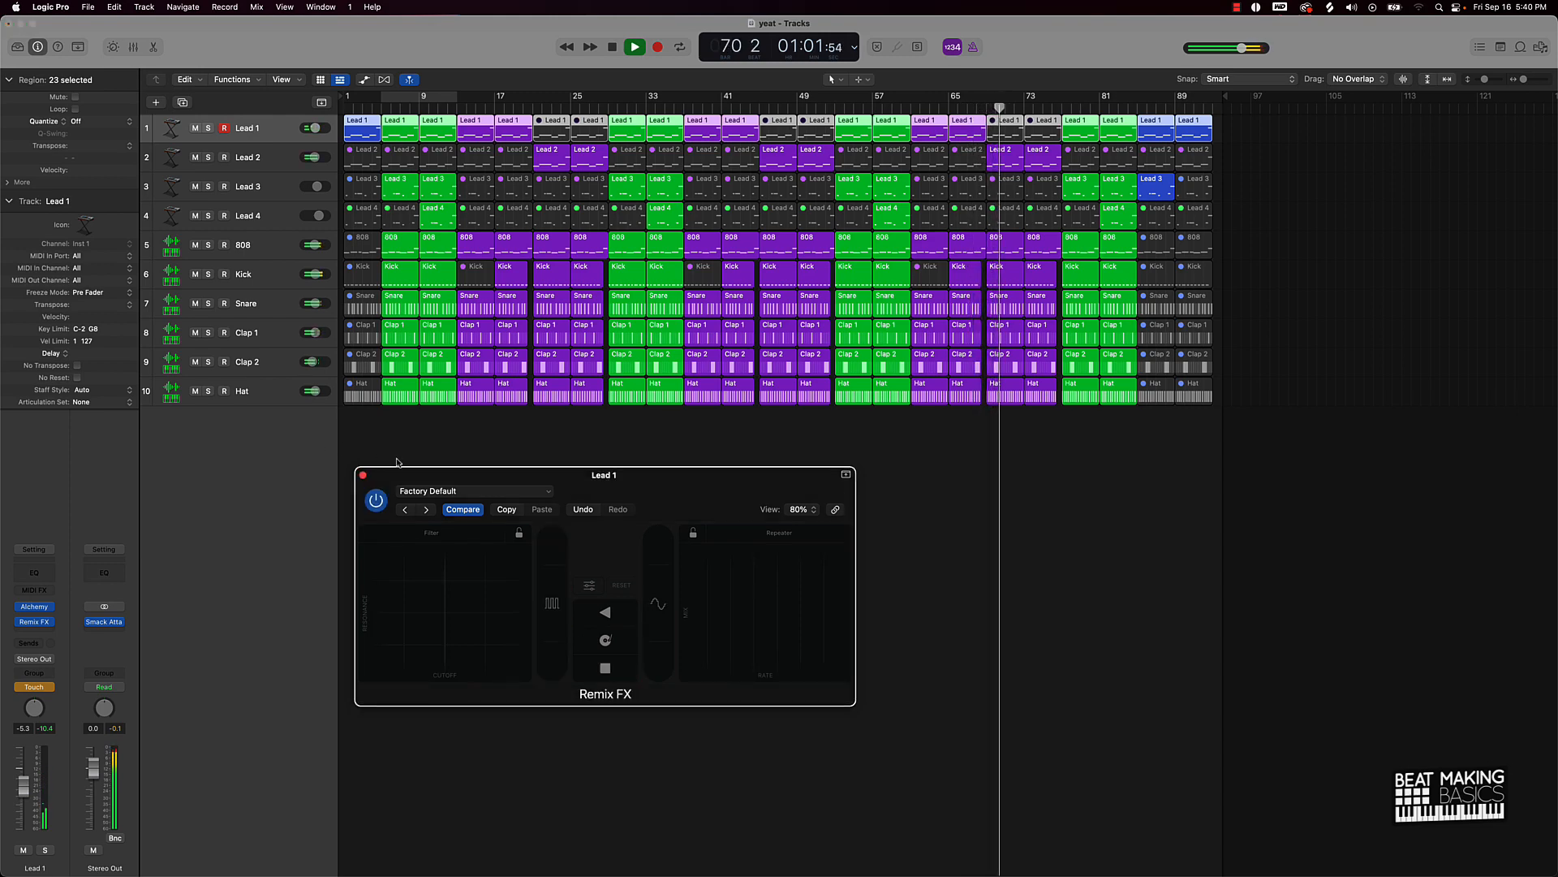
key(space)
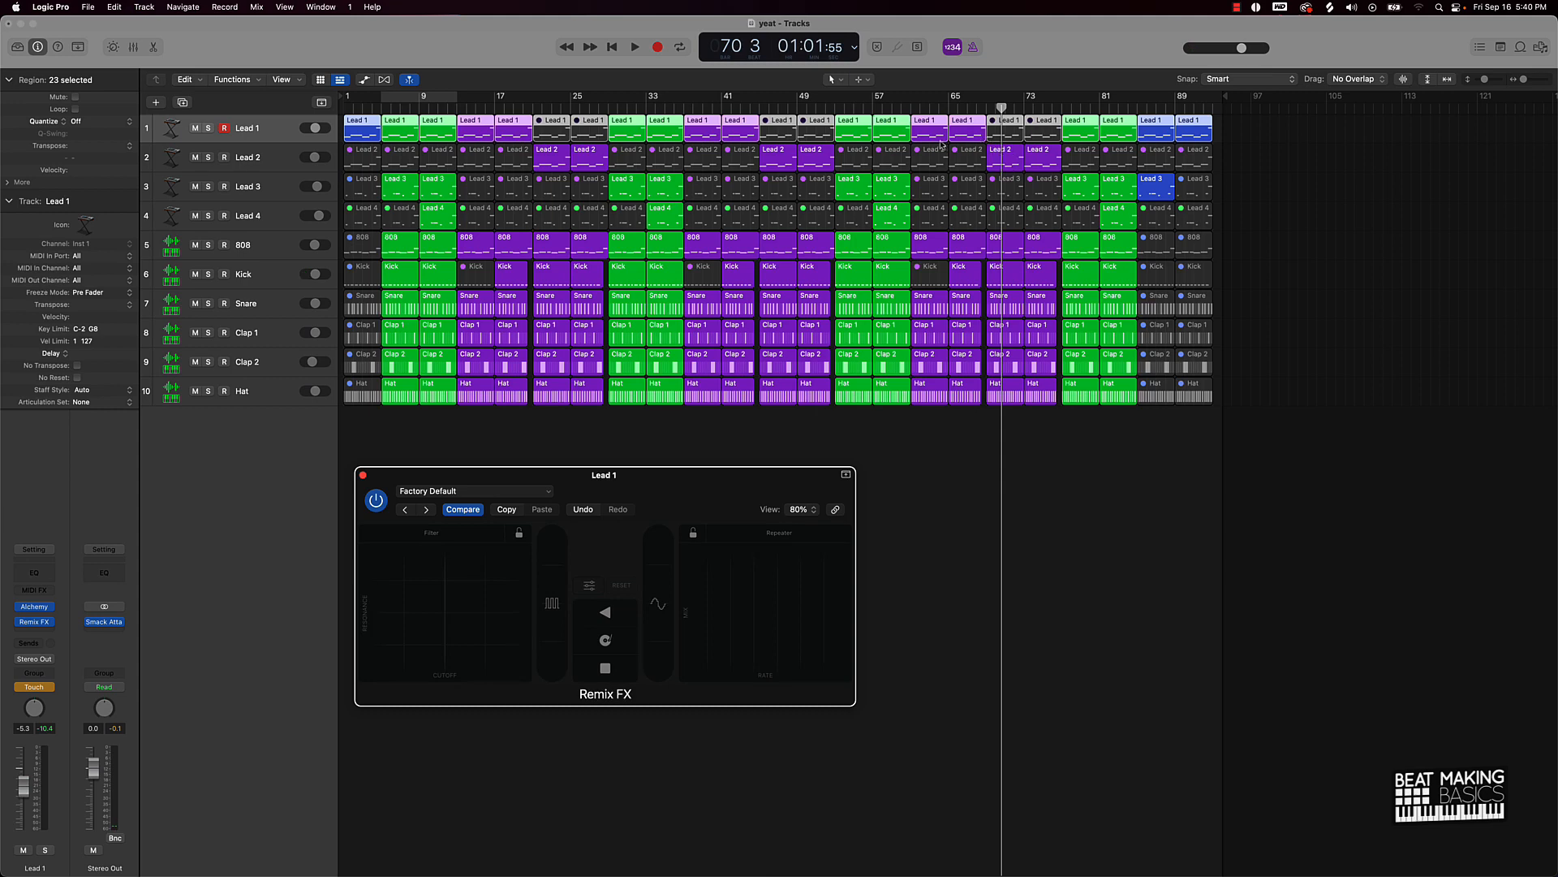
Show the track automation, set Lead 1's automation mode to Read and close the Remix FX window
key(a)
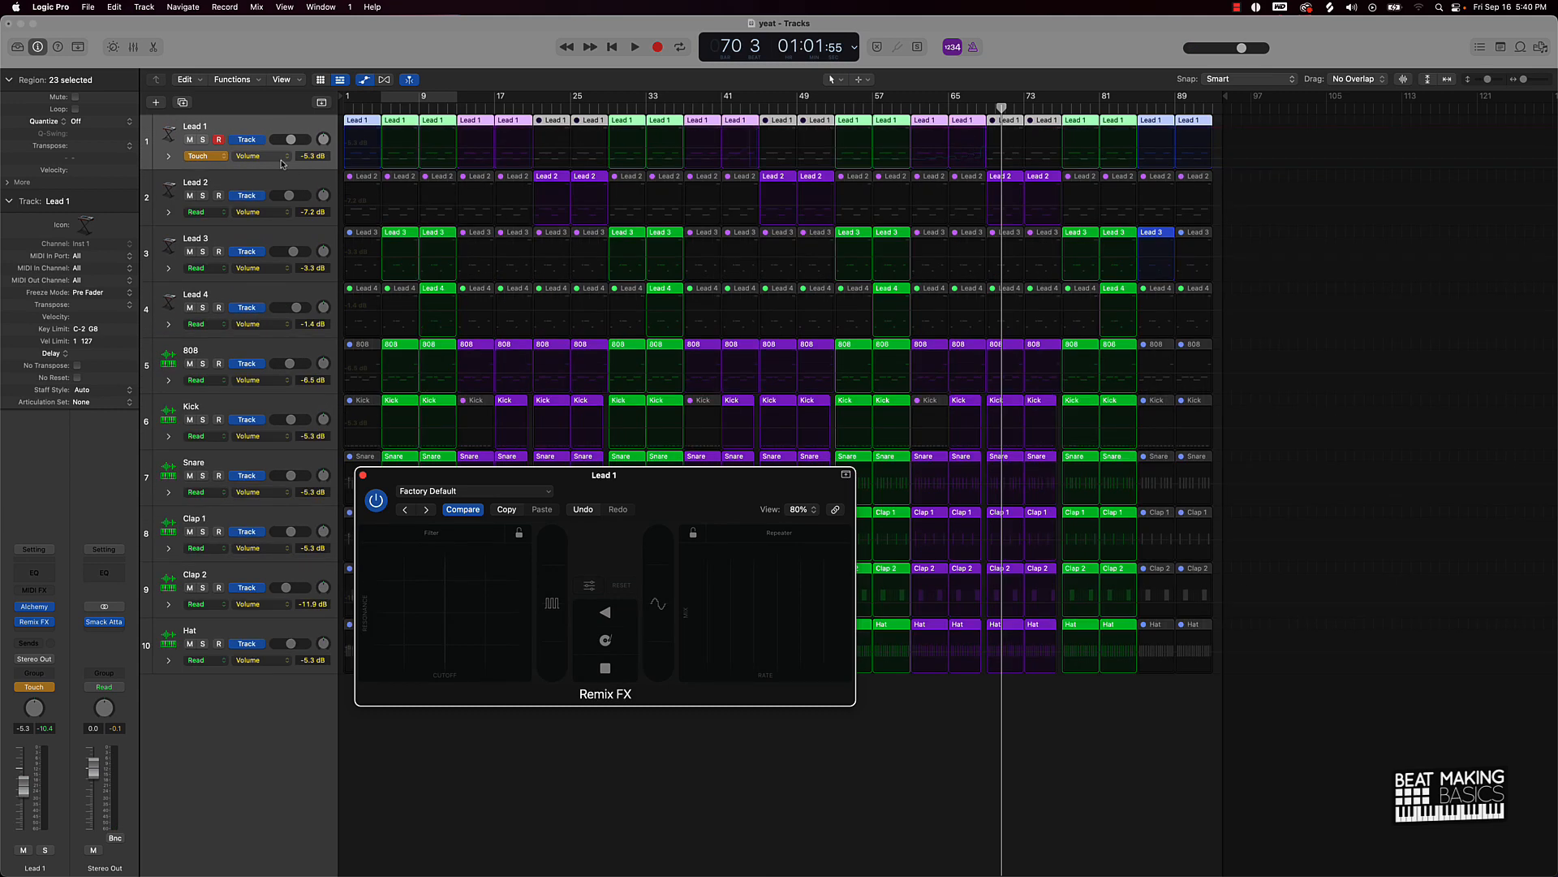
click(222, 157)
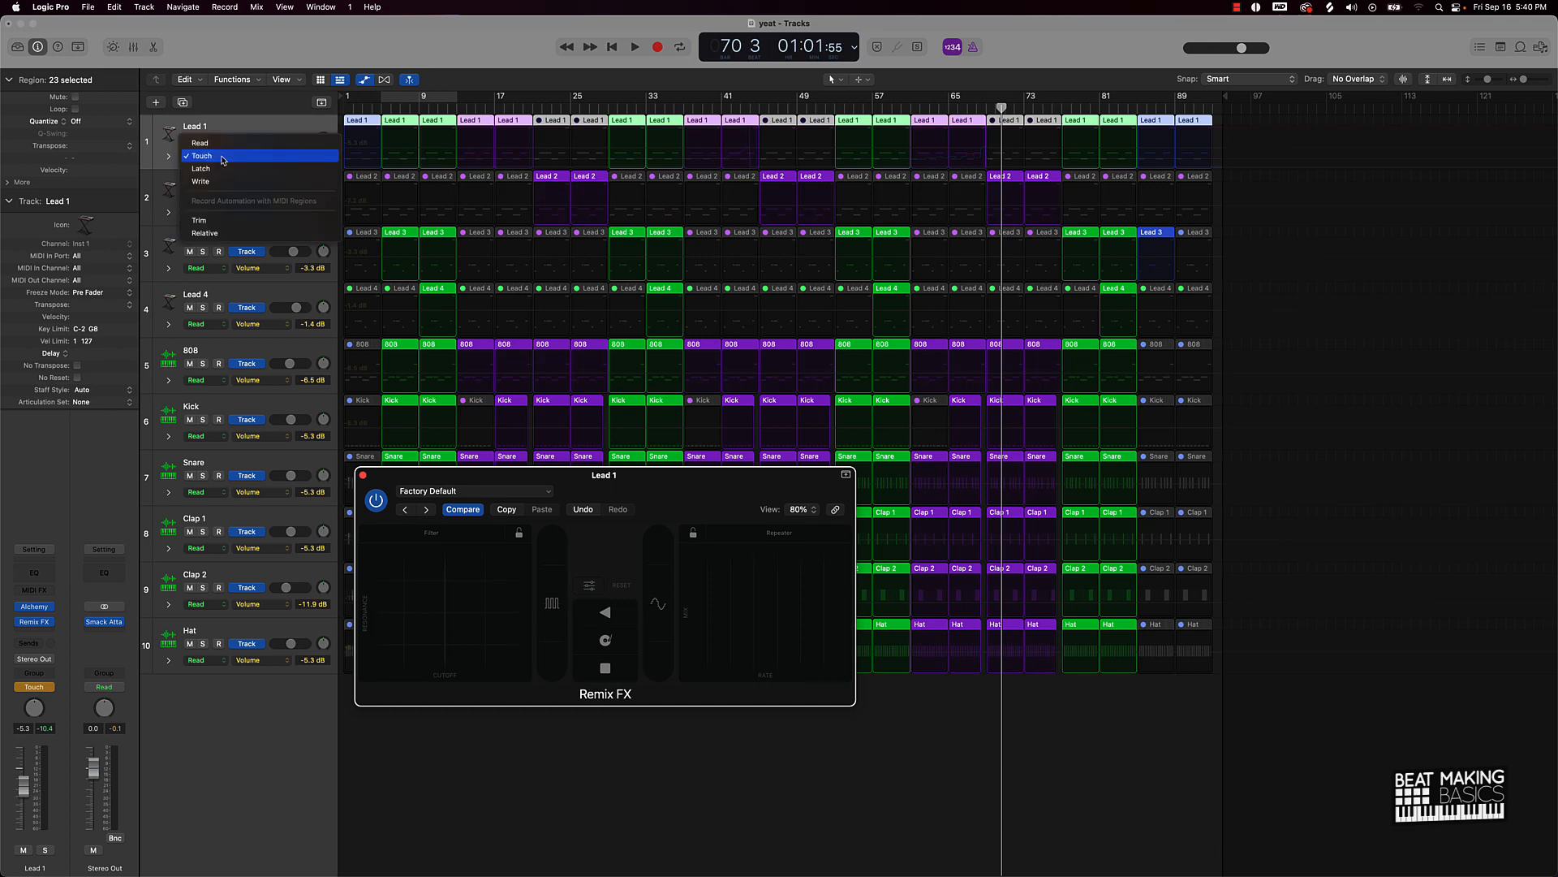
click(220, 144)
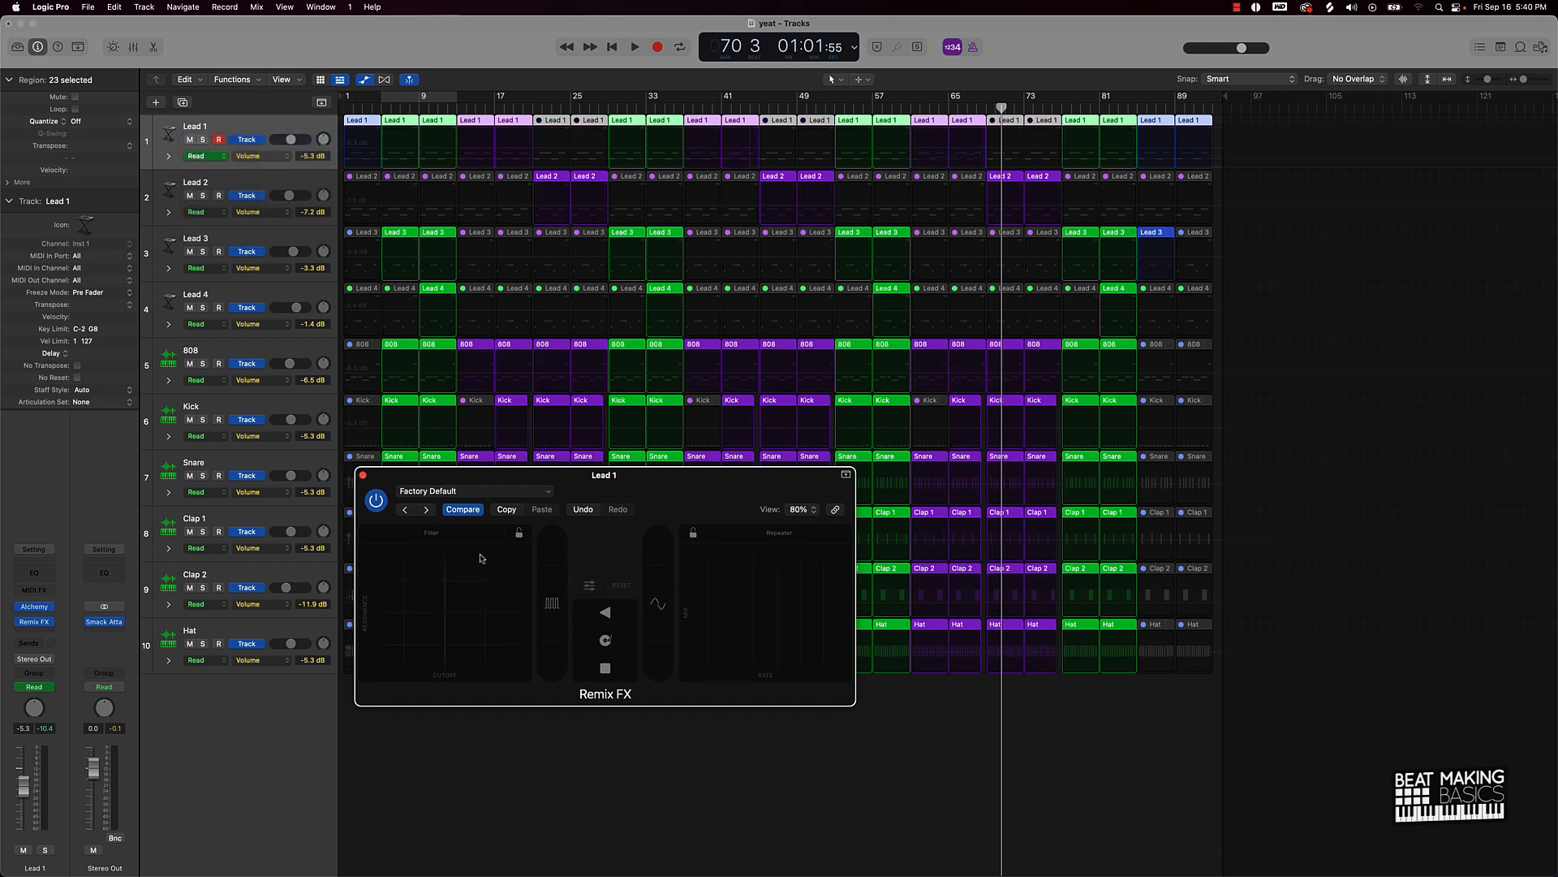
click(363, 475)
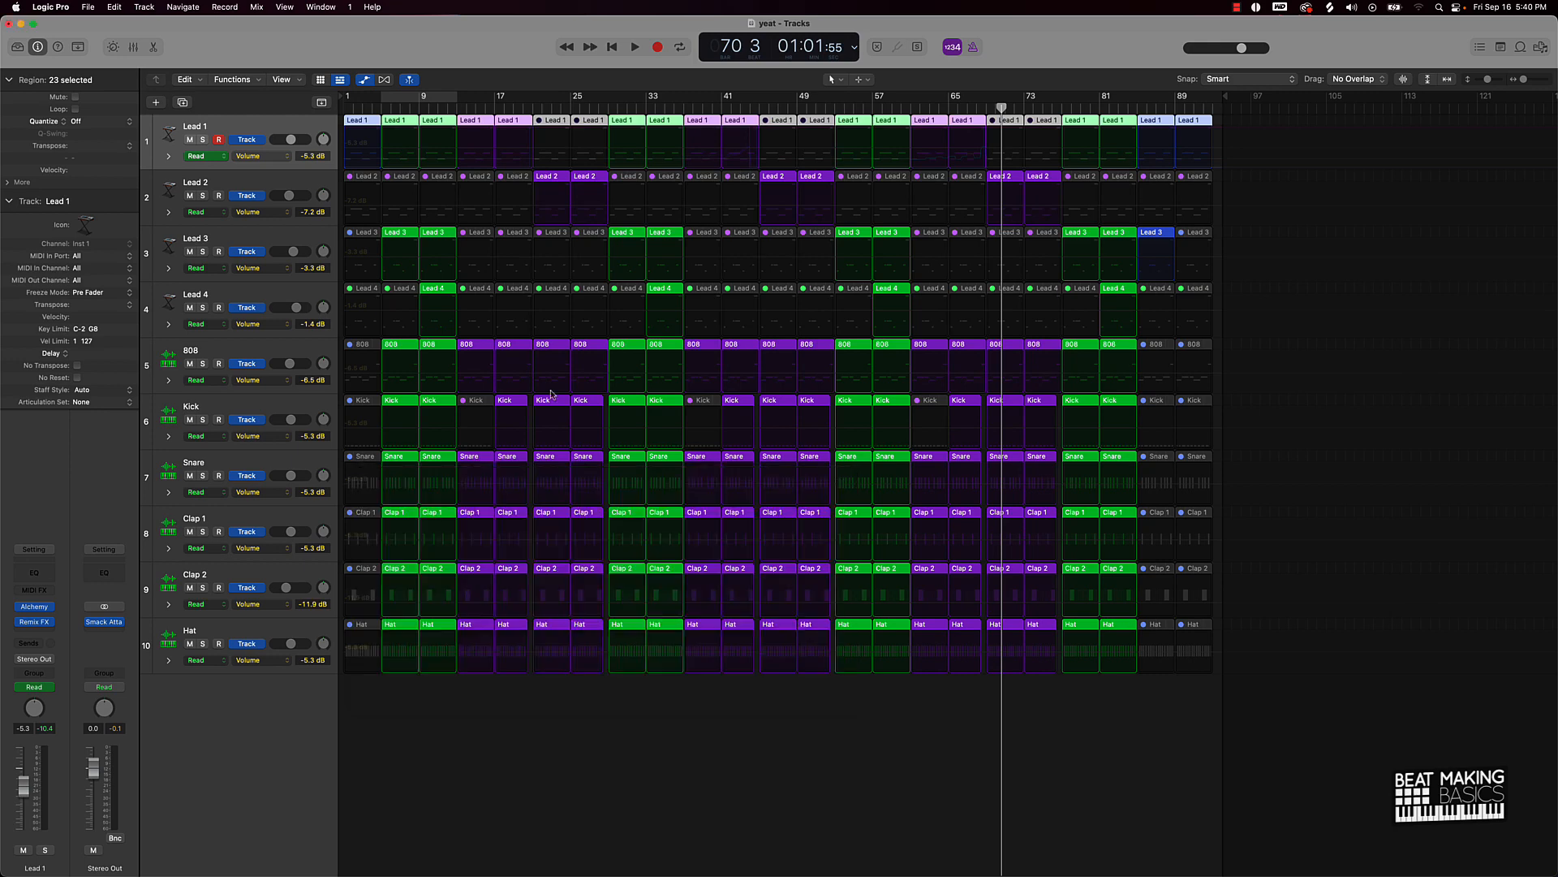
Display Lead 1's Remix FX Tape Stop On/Off automation and align its last on section with the drum dropout just before bar 69
click(273, 156)
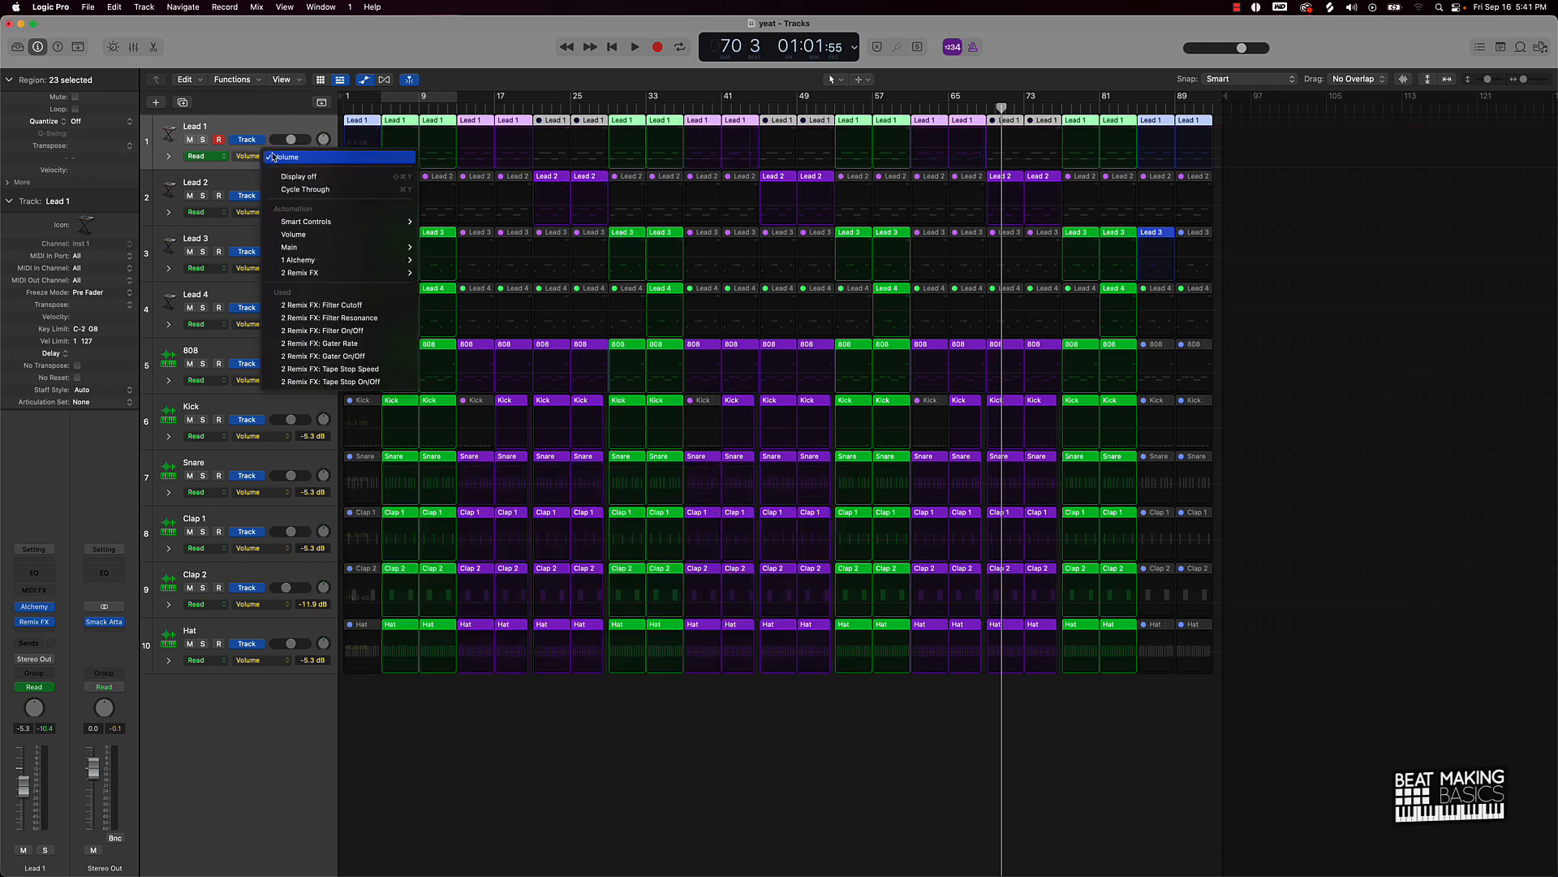
click(365, 381)
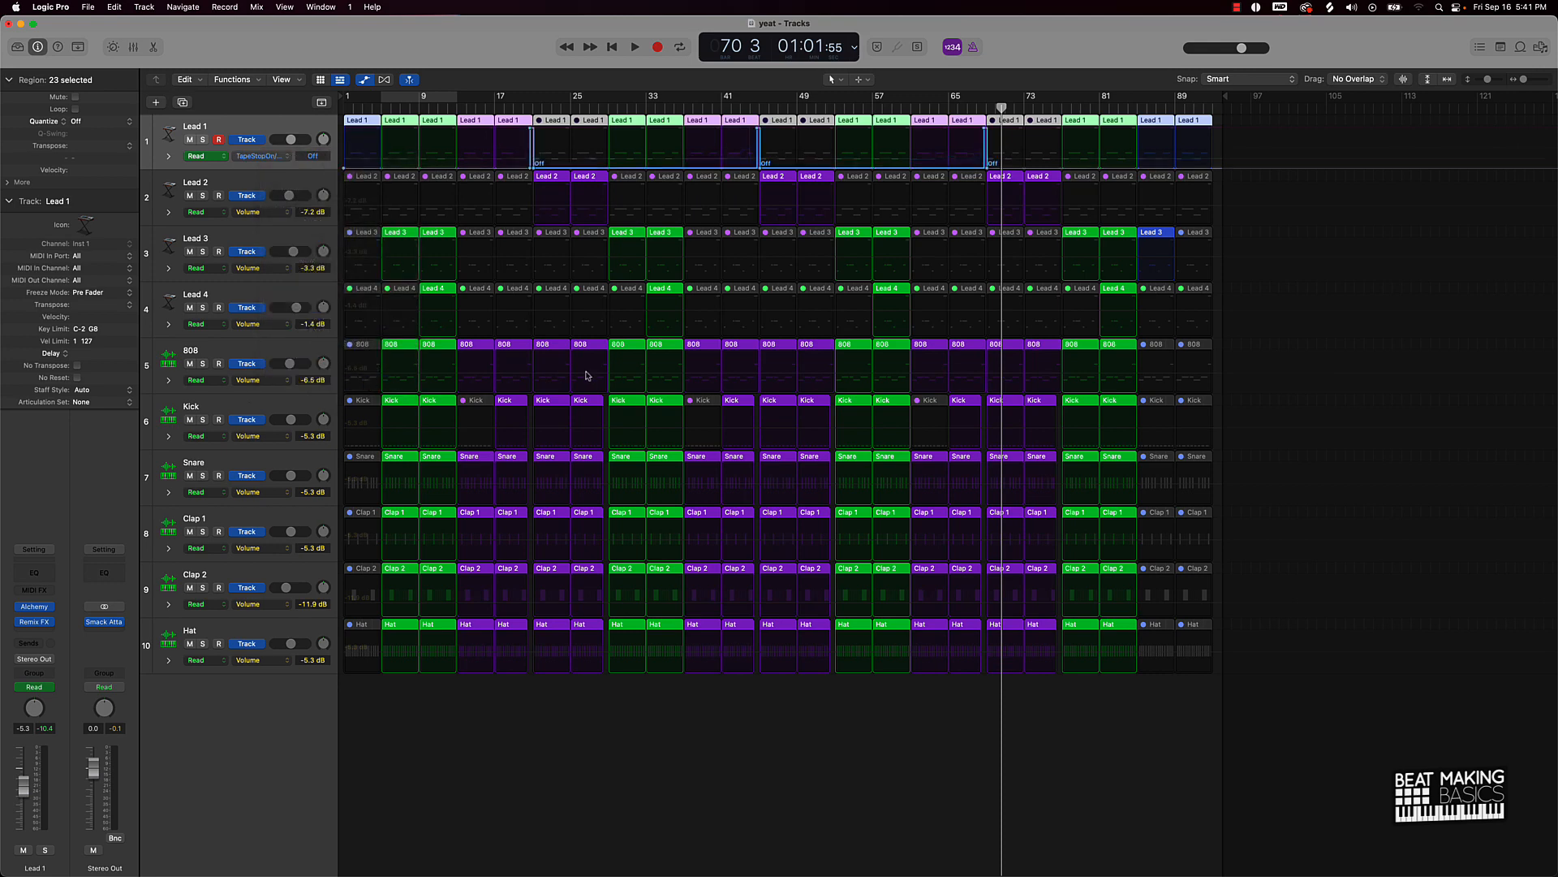
scroll(795, 274, up, 6)
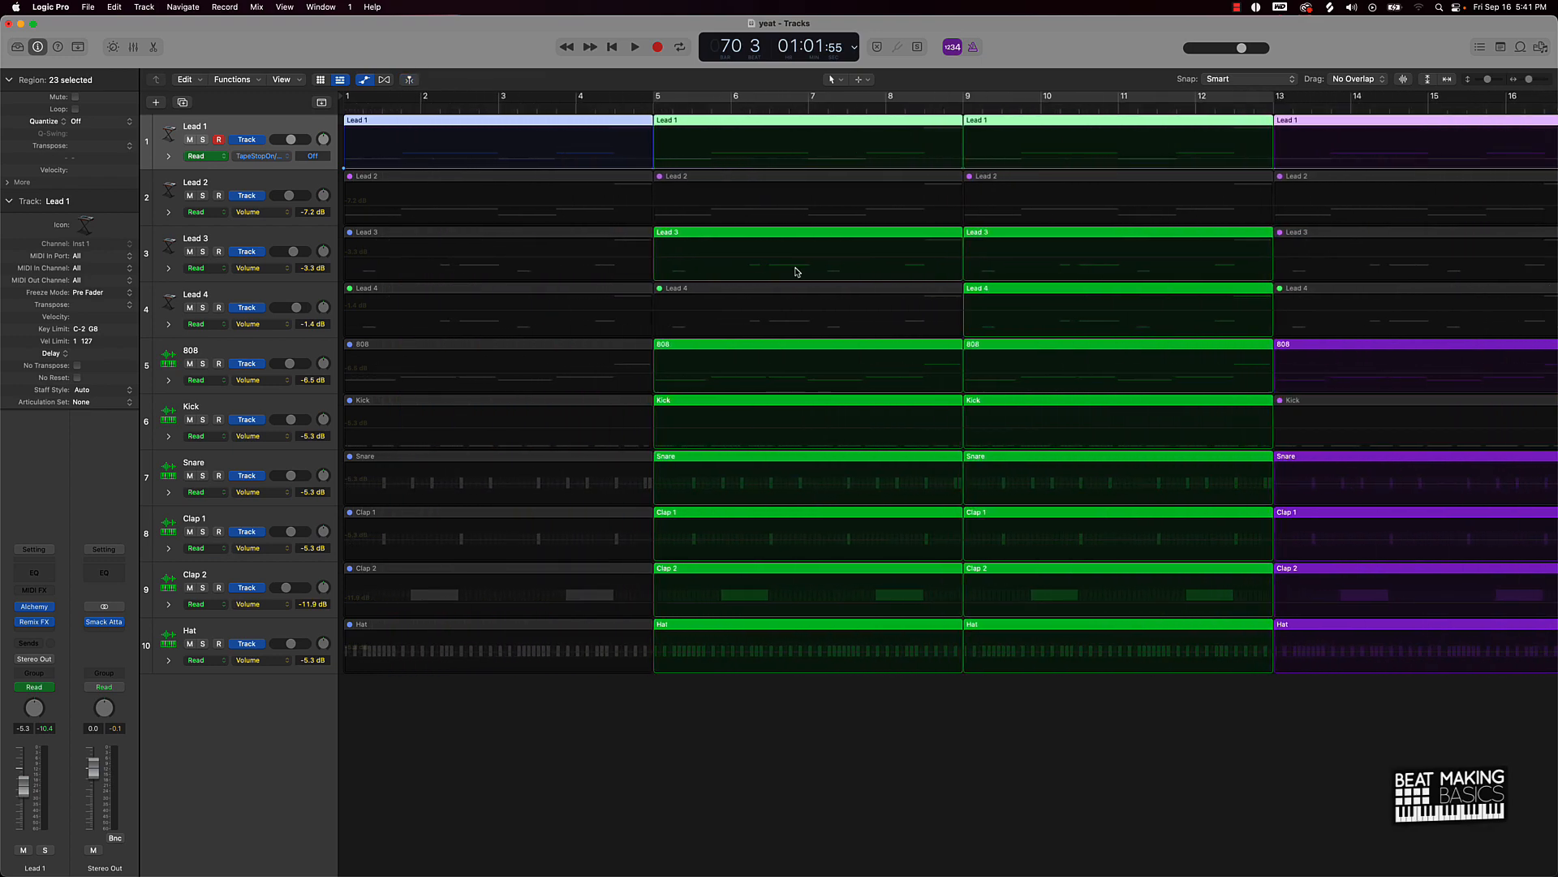
scroll(792, 273, right, 10)
scroll(785, 275, down, 4)
scroll(785, 275, down, 3)
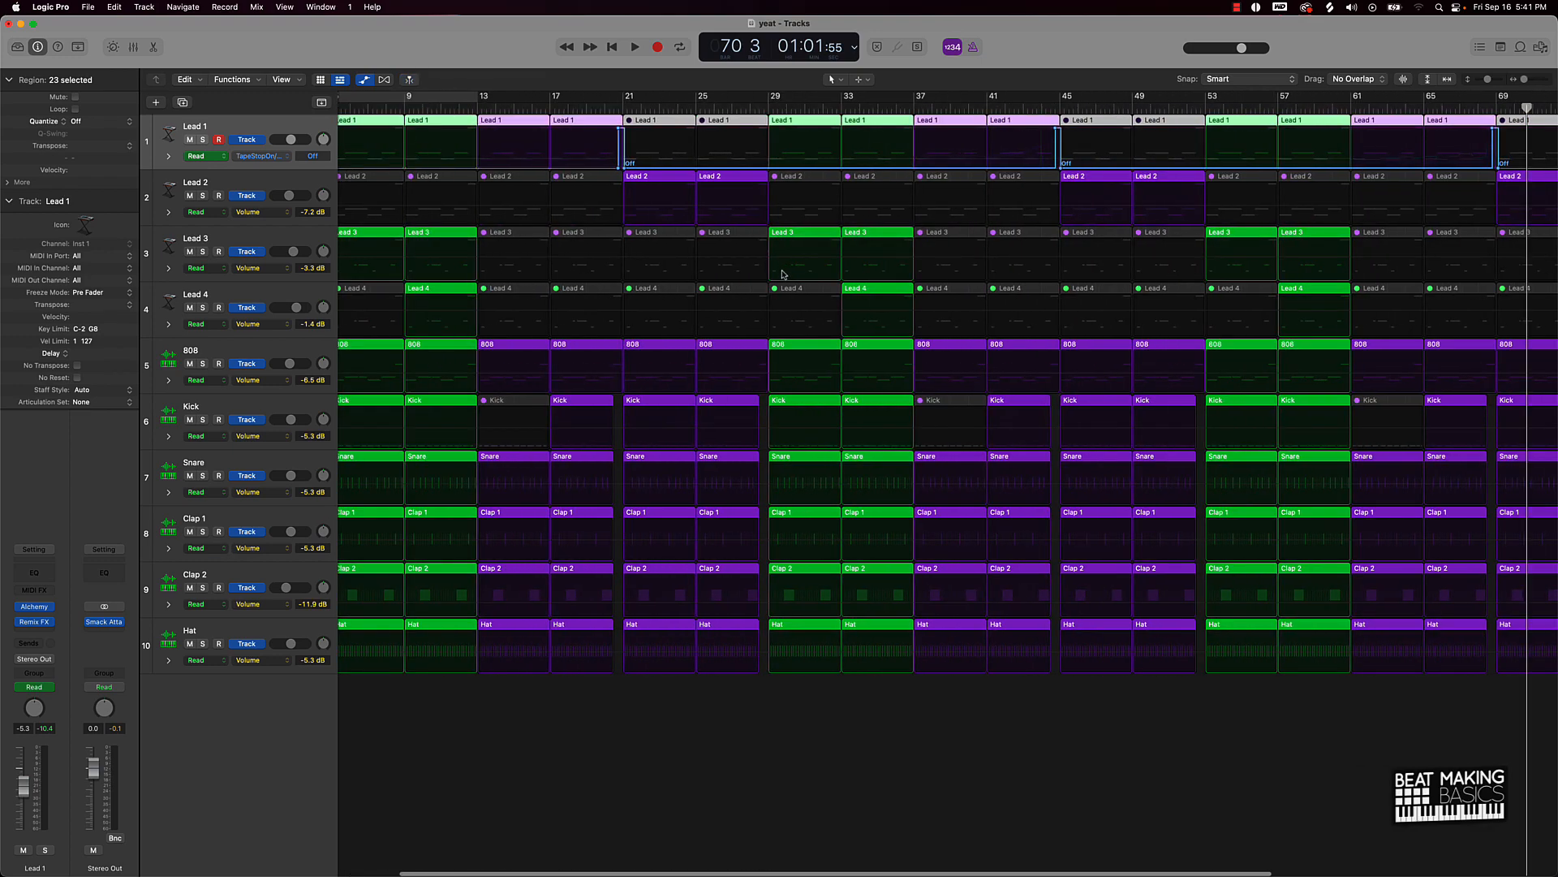
scroll(783, 274, down, 3)
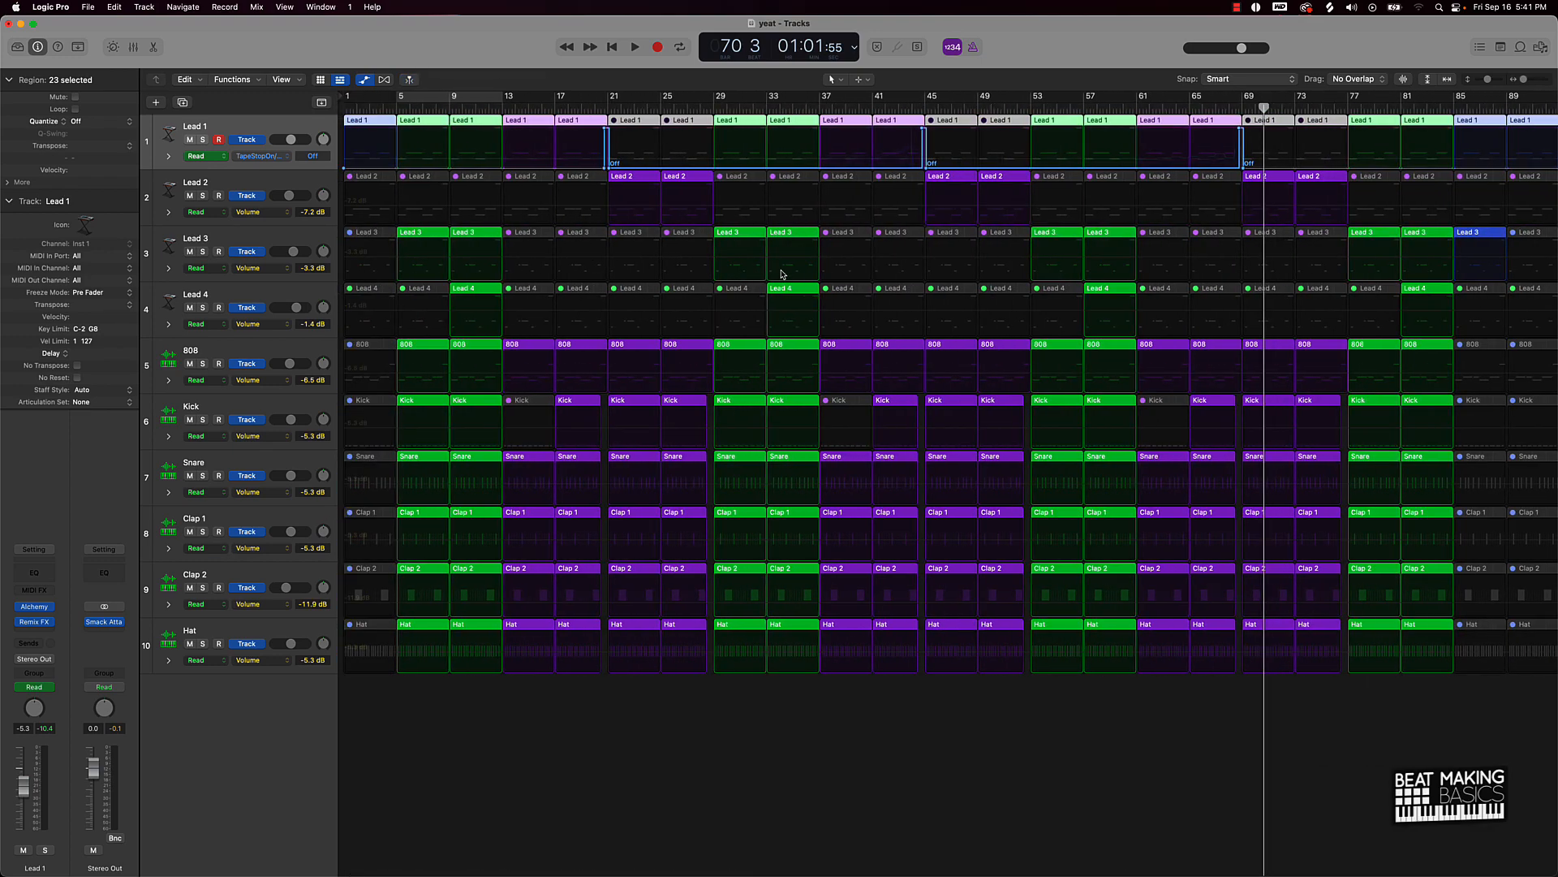
scroll(783, 273, down, 1)
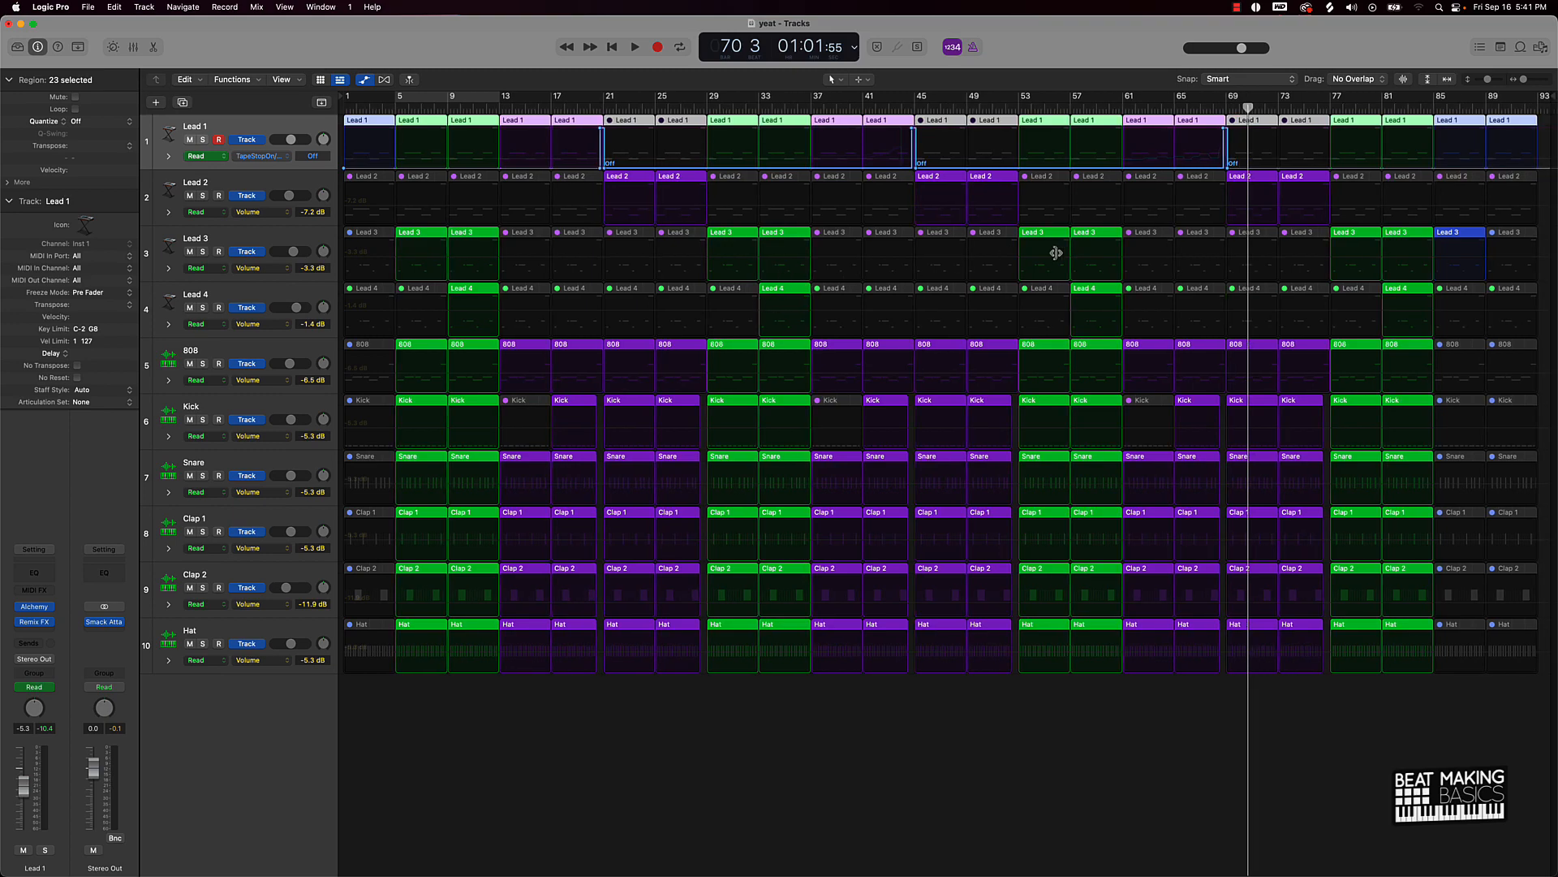
scroll(1134, 246, up, 6)
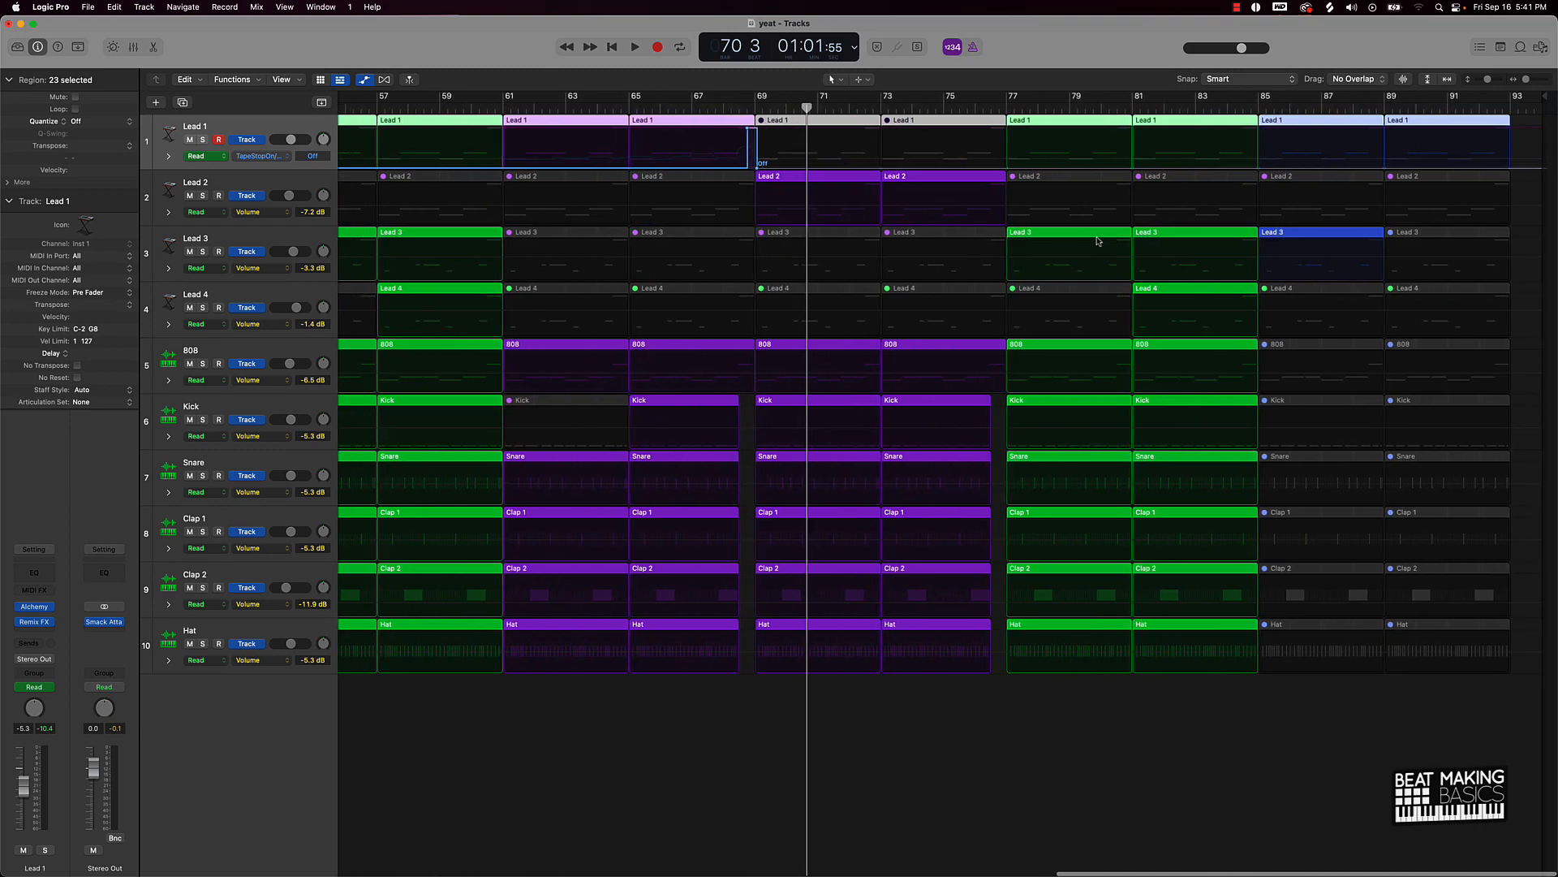
click(751, 108)
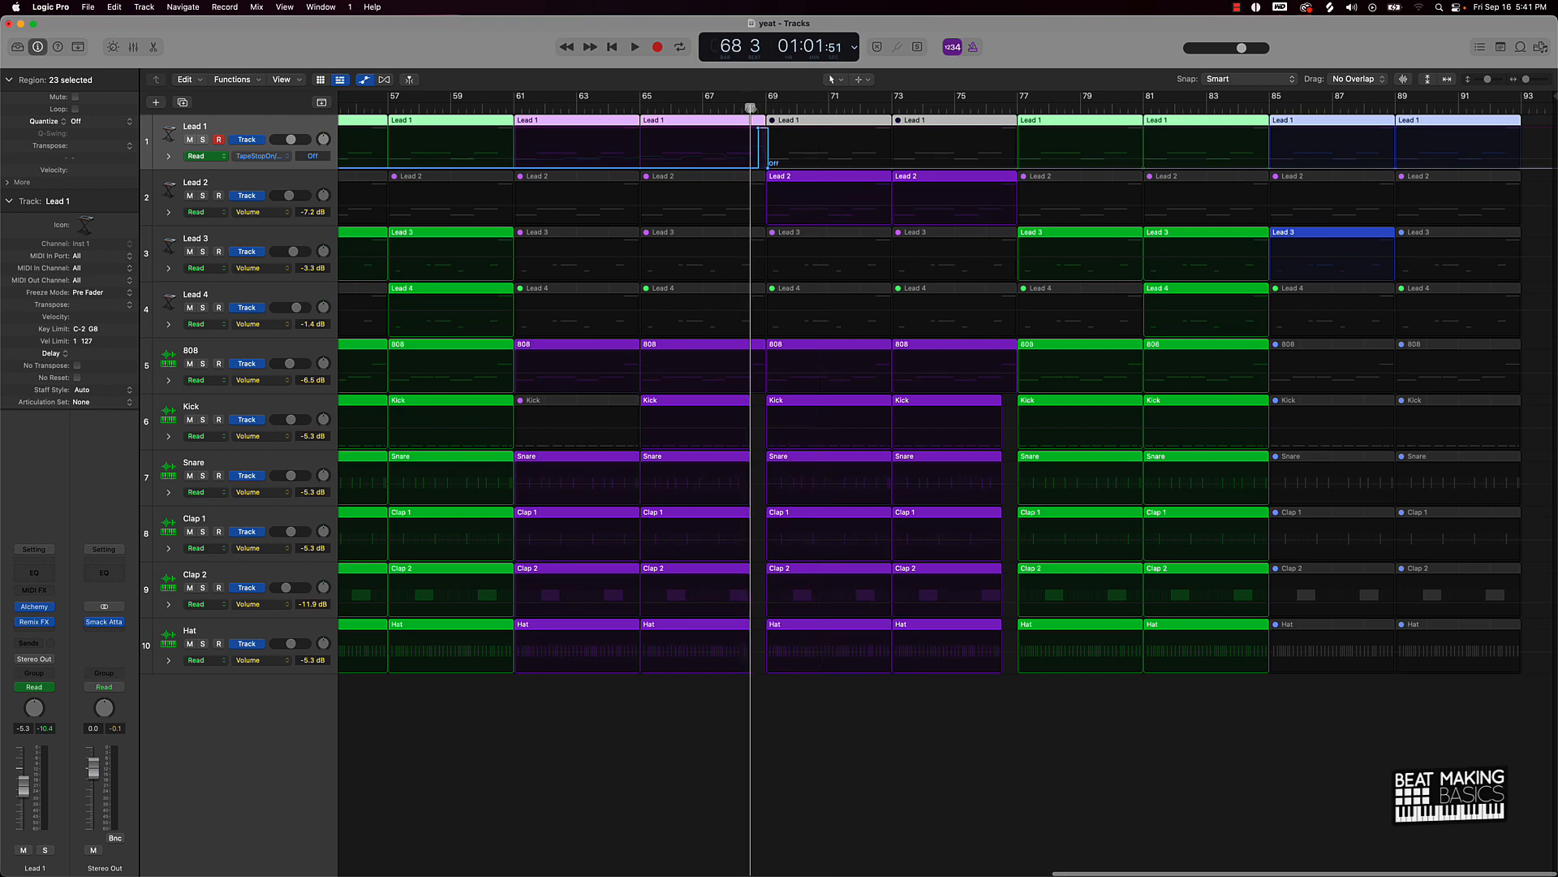
scroll(750, 108, up, 8)
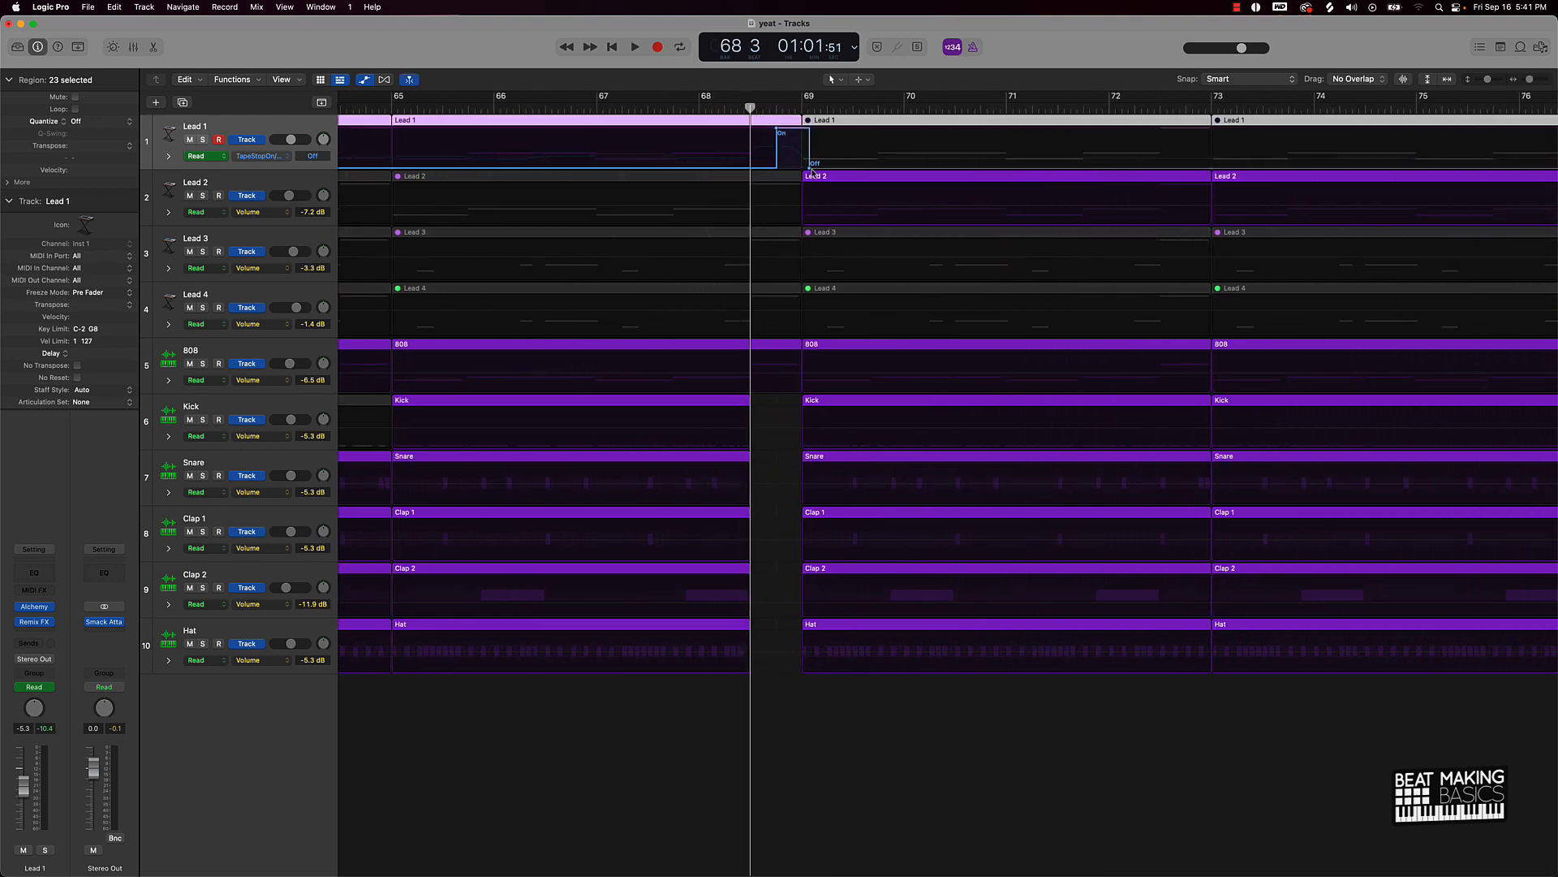
drag(813, 170, 748, 131)
Play the song from the middle of bar 66 through the tape stop into bar 69
click(557, 107)
key(space)
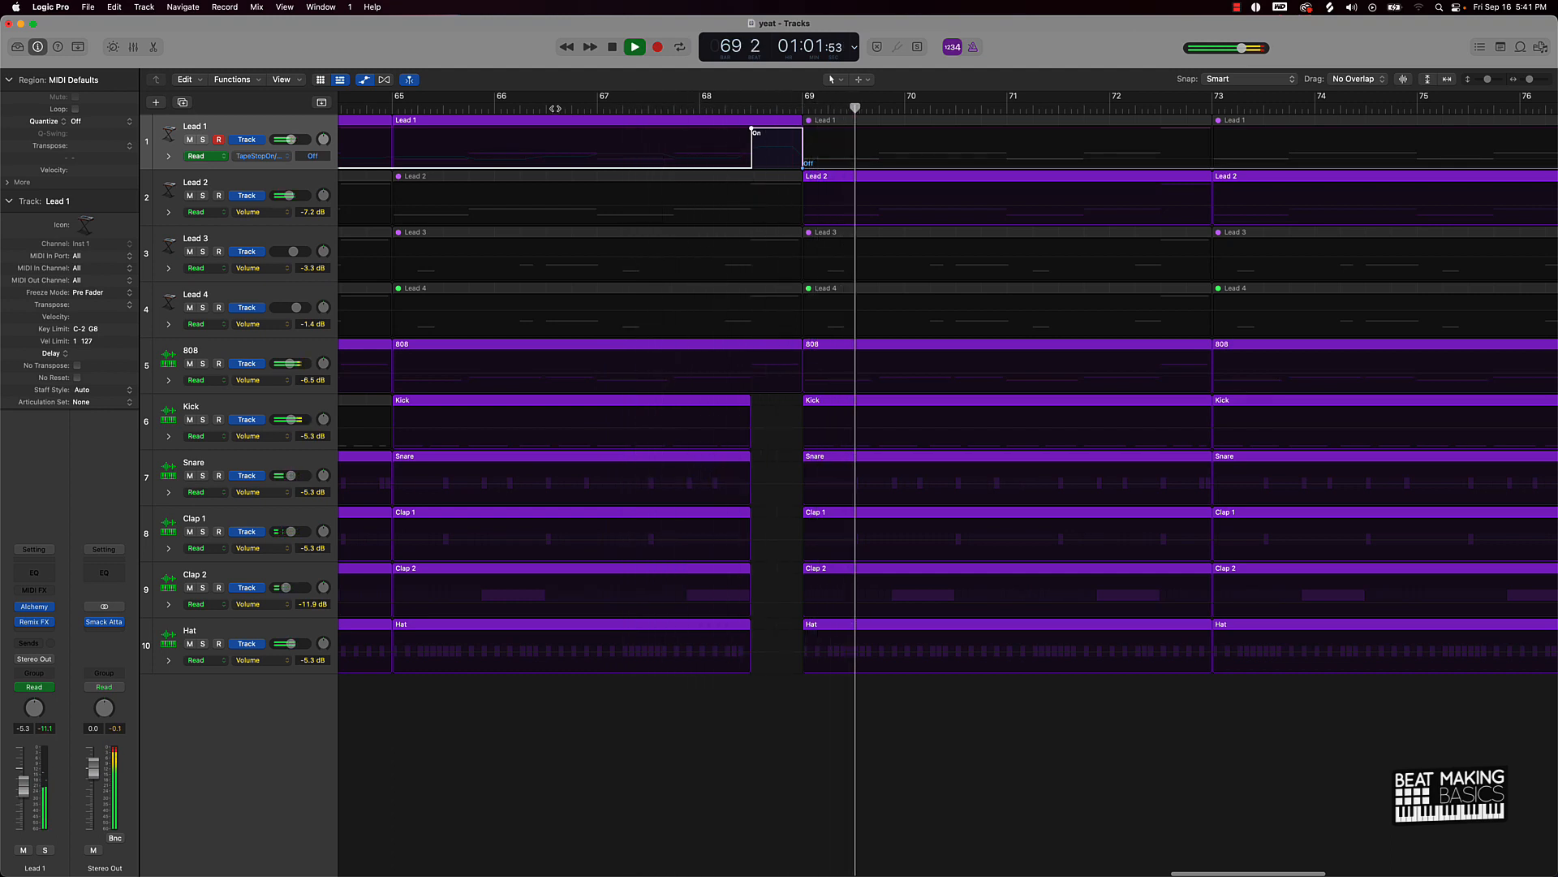
key(space)
Remove the tape stop's on section before bar 69 from Lead 1's automation
scroll(782, 162, left, 3)
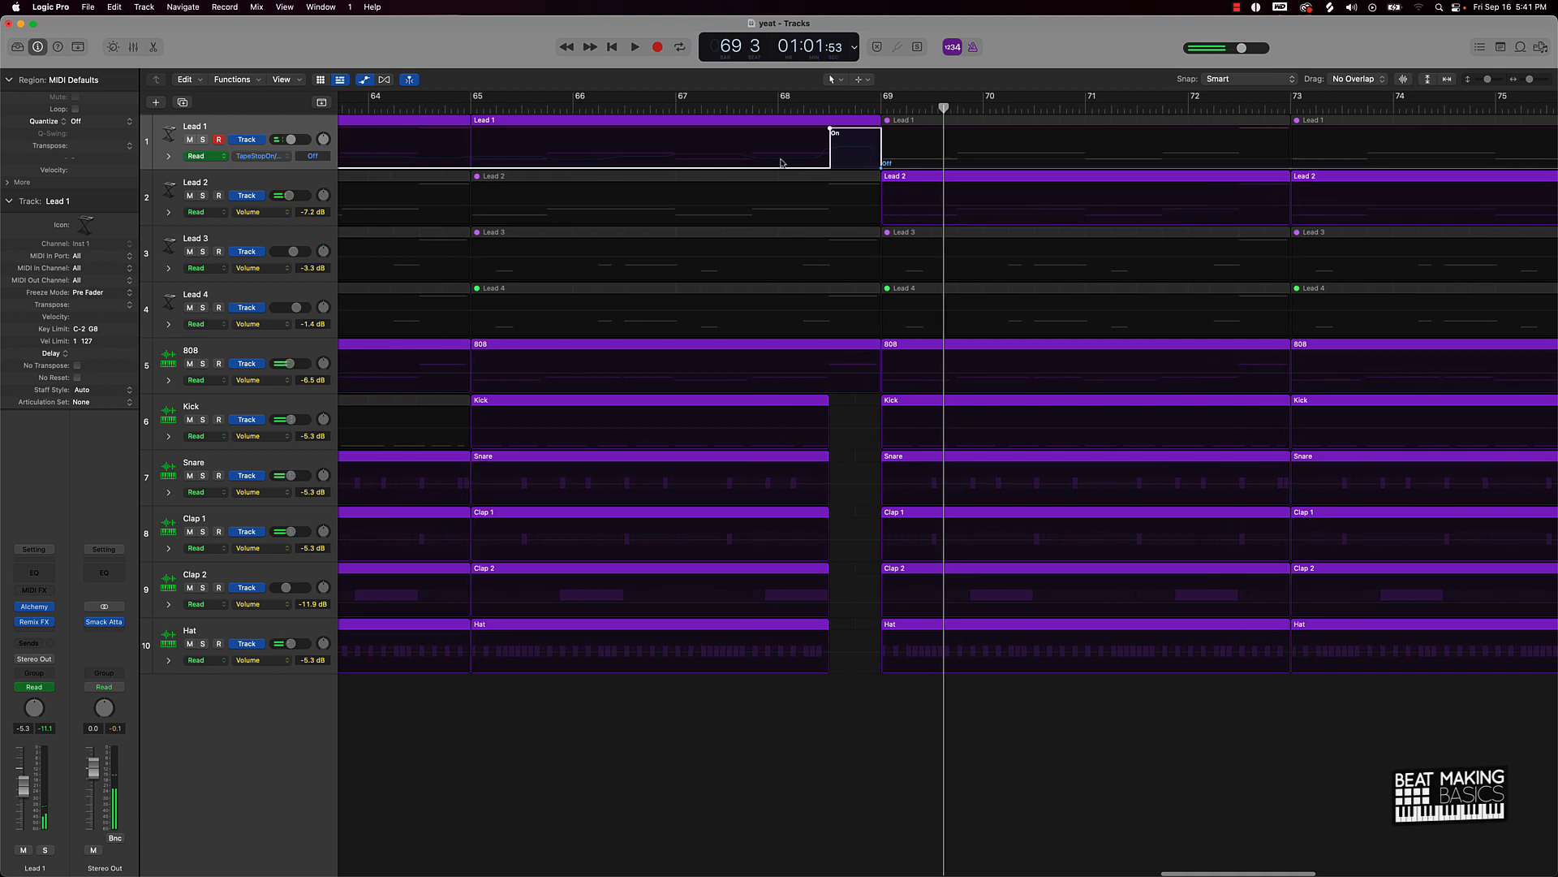
drag(880, 168, 695, 168)
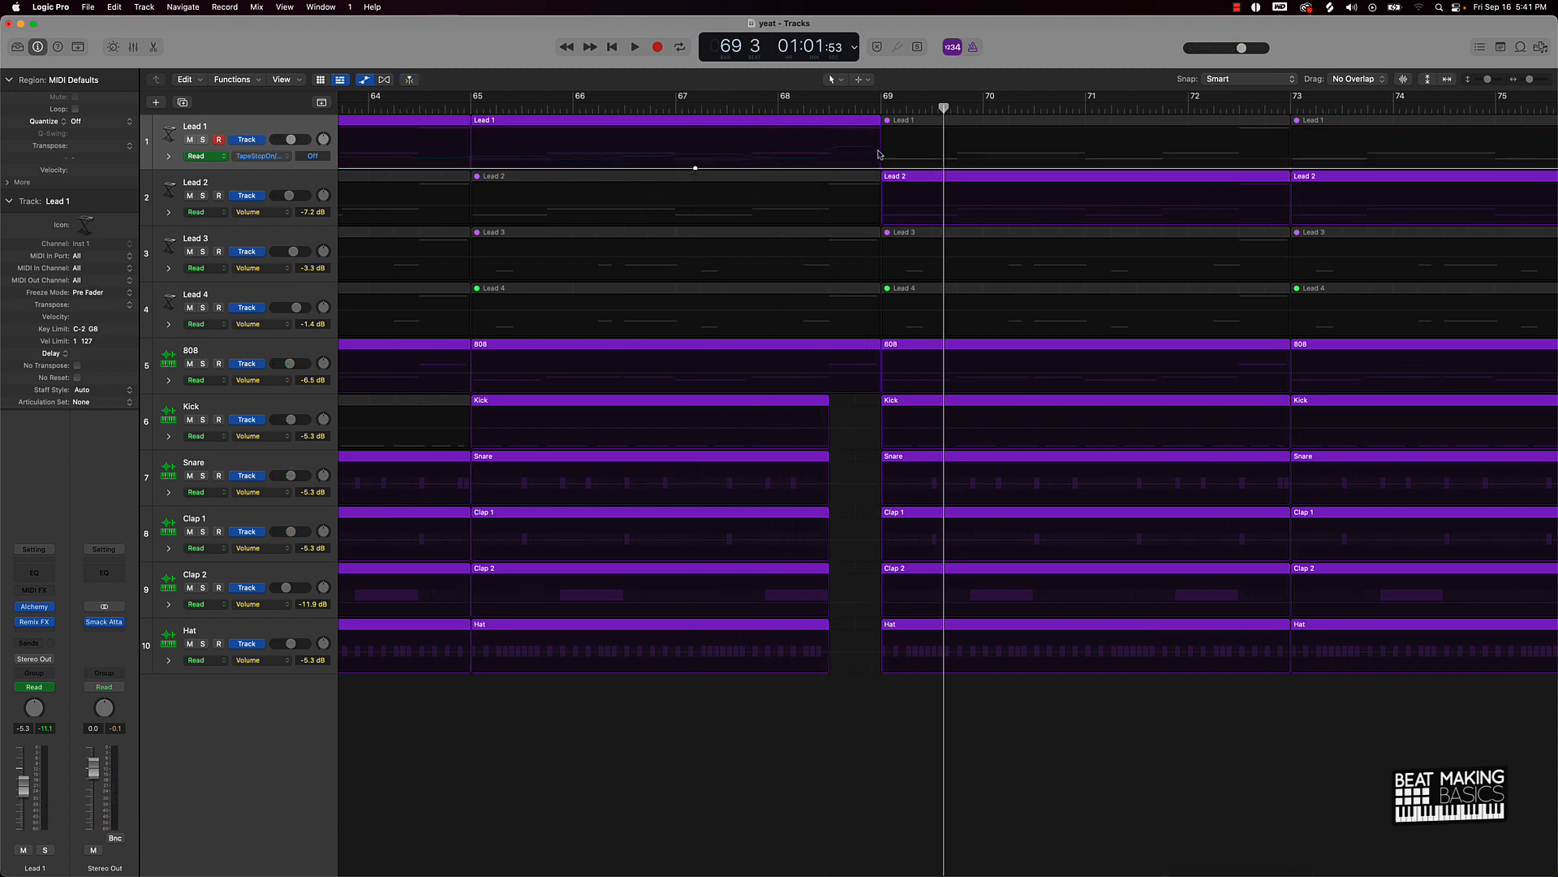
Display Lead 1's Remix FX Gater On/Off automation, move the gater's off point to bar 69 and play through the transition
click(258, 156)
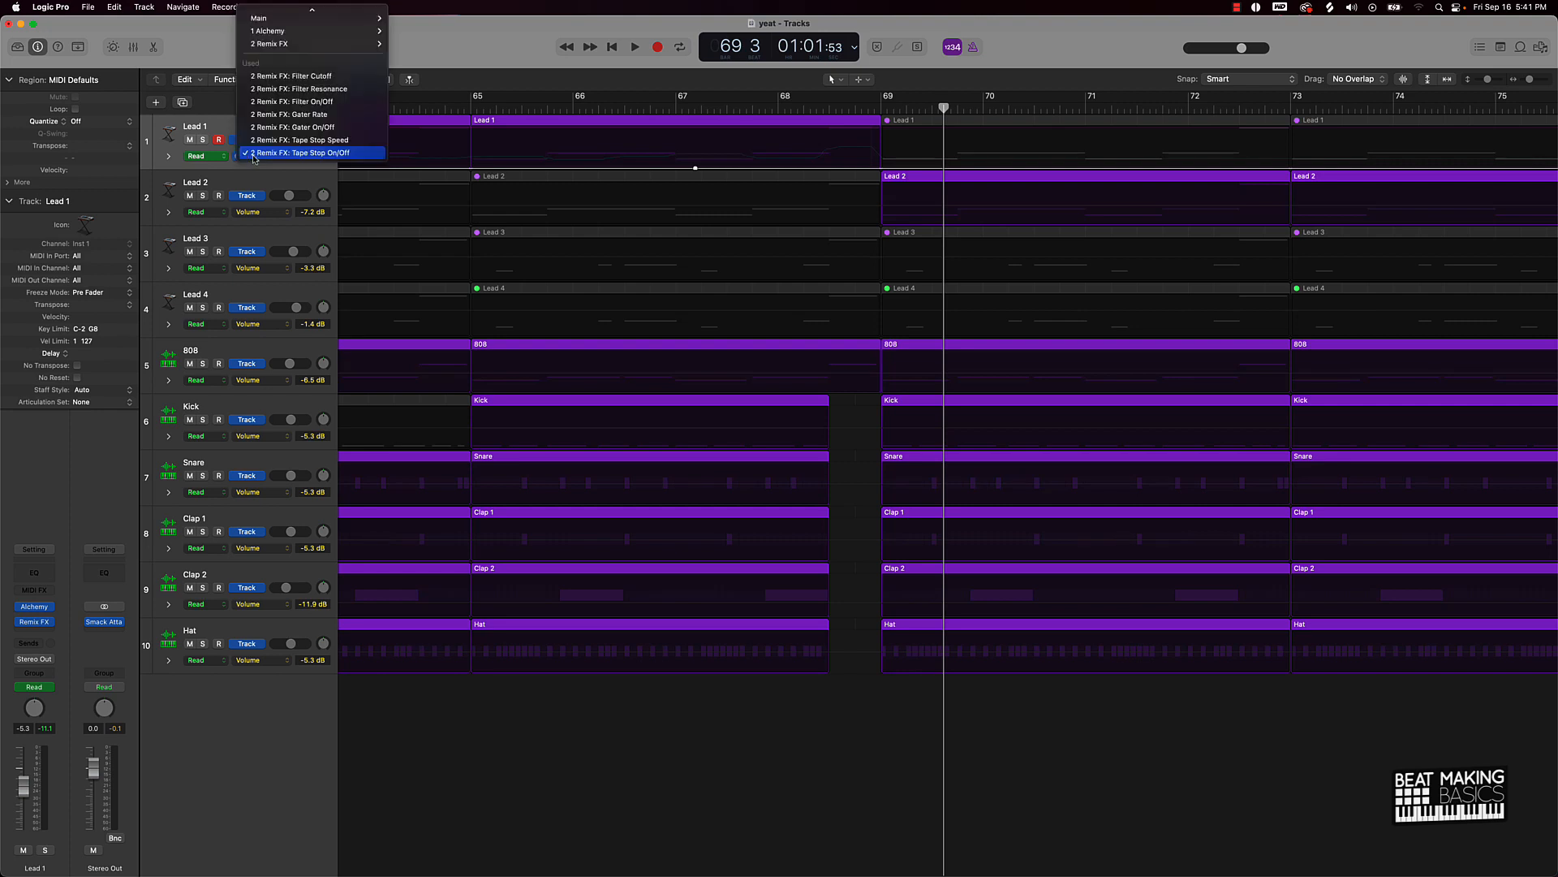
click(302, 127)
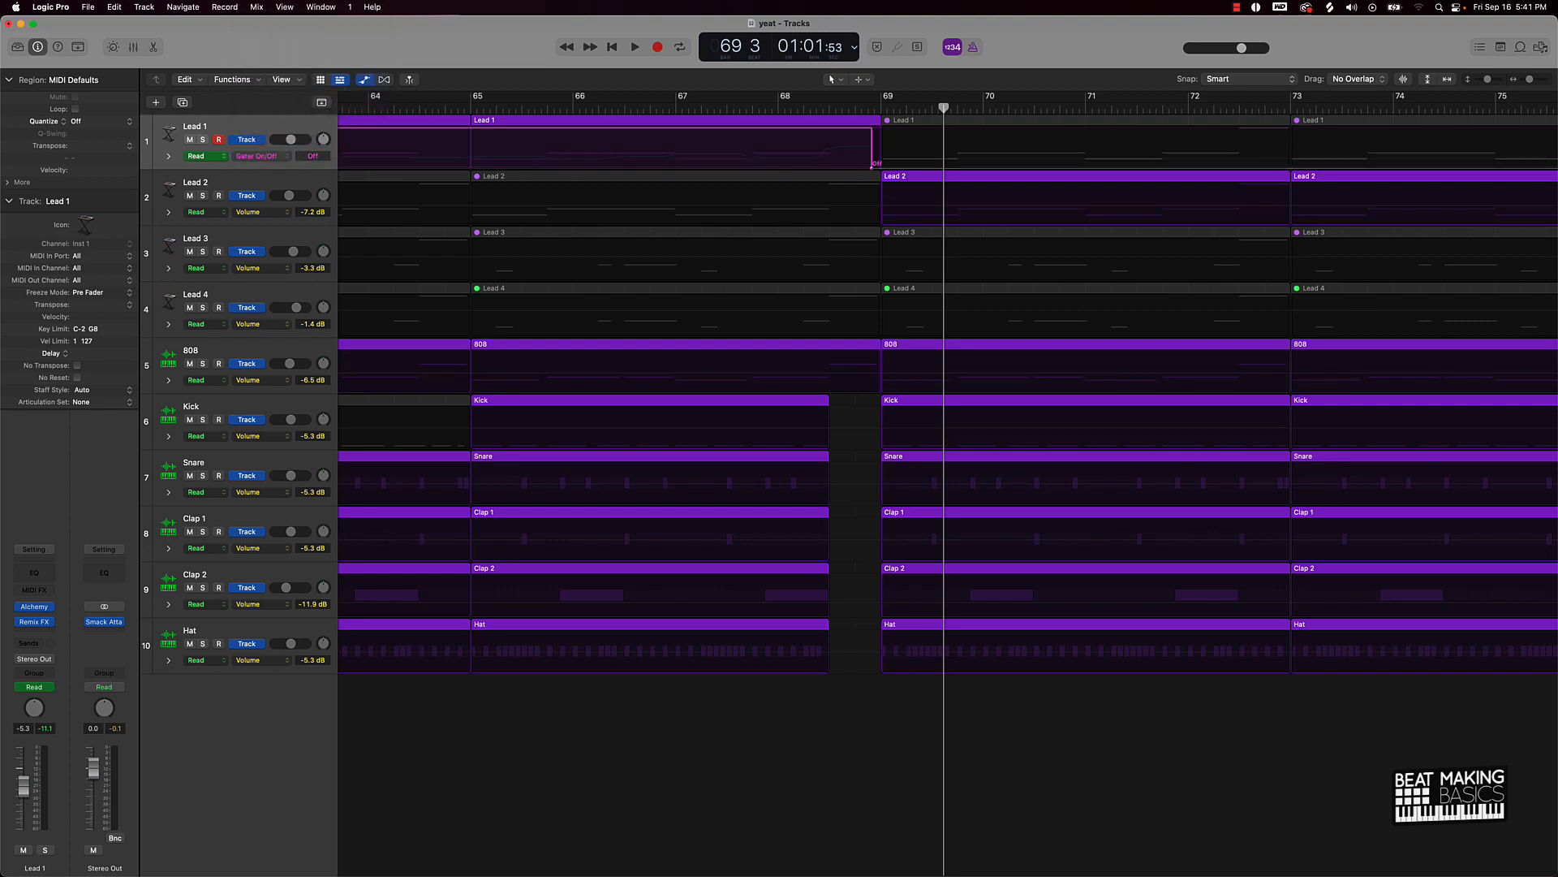
drag(873, 167, 881, 168)
click(667, 108)
key(space)
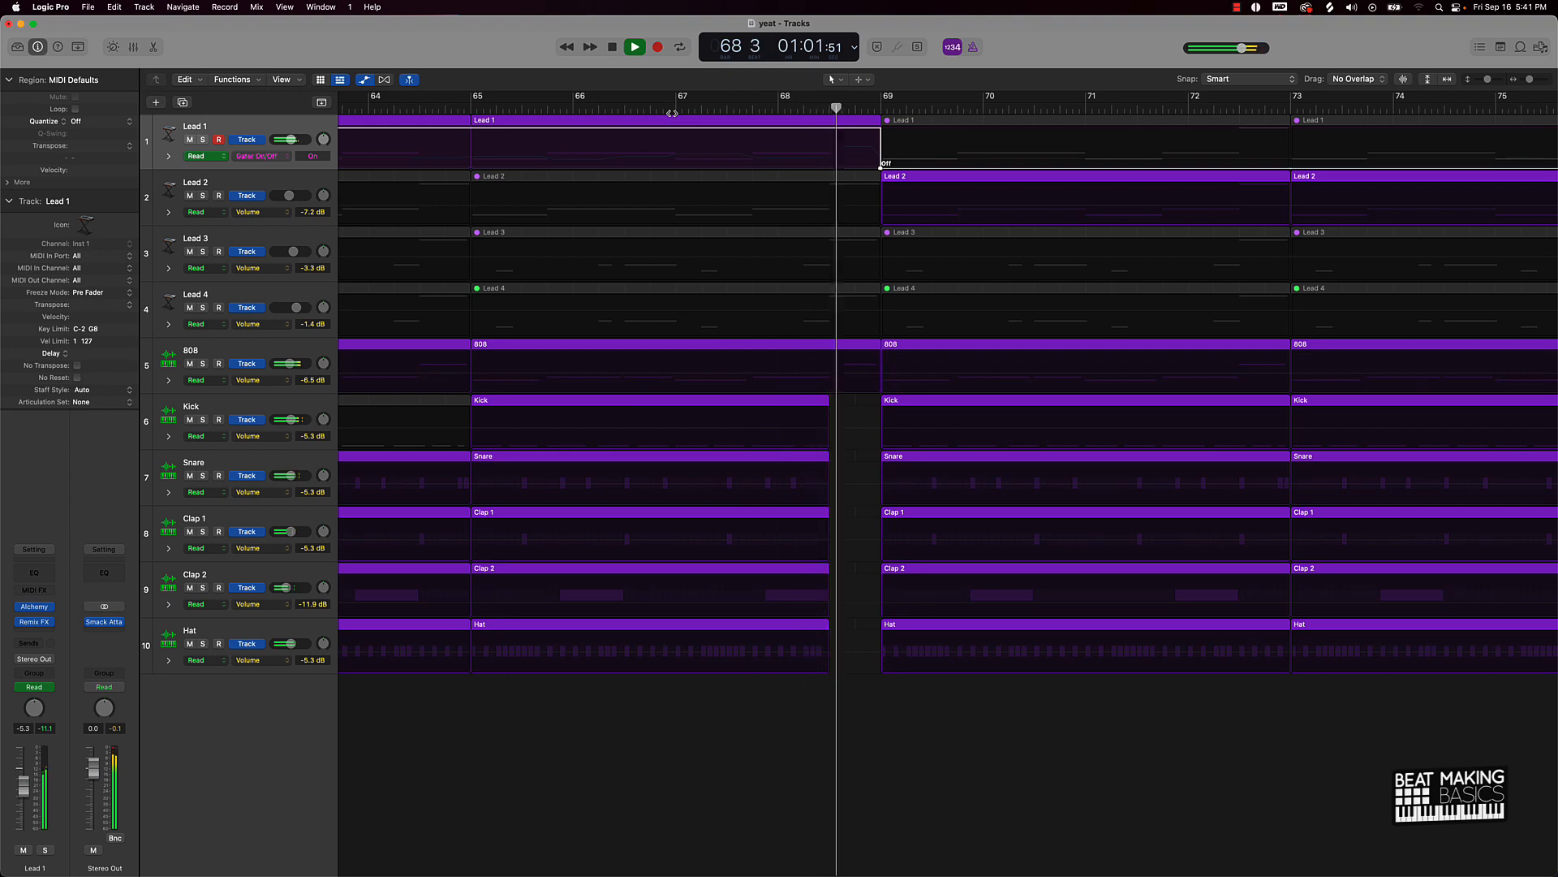
key(space)
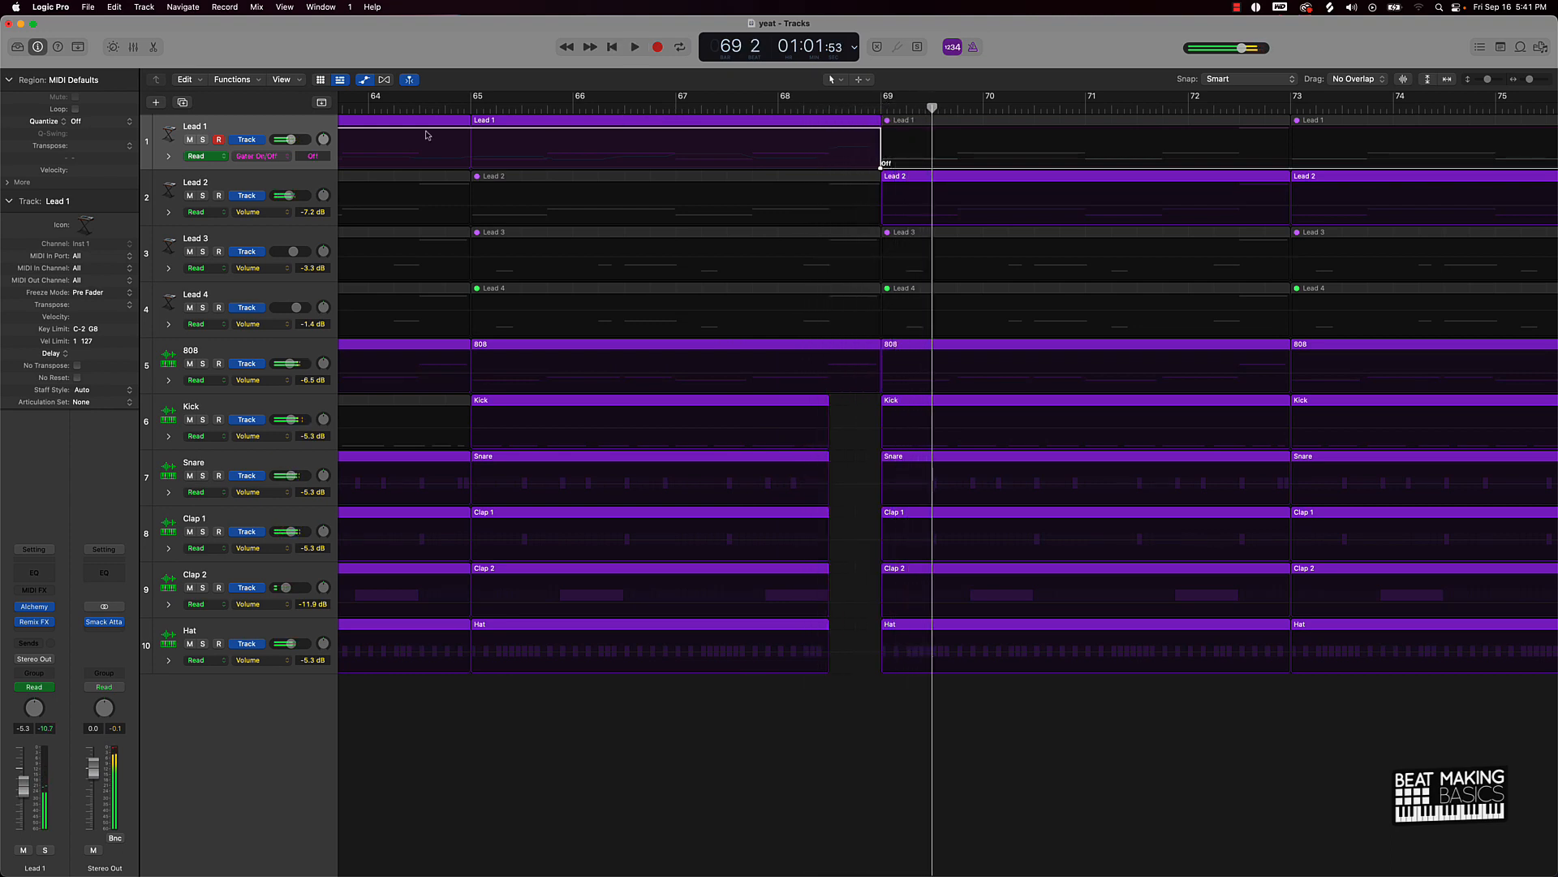
Display Lead 1's Remix FX Gater Rate automation and extend the 1/4 level before bar 63 back to the verse start at bar 61
scroll(389, 146, left, 3)
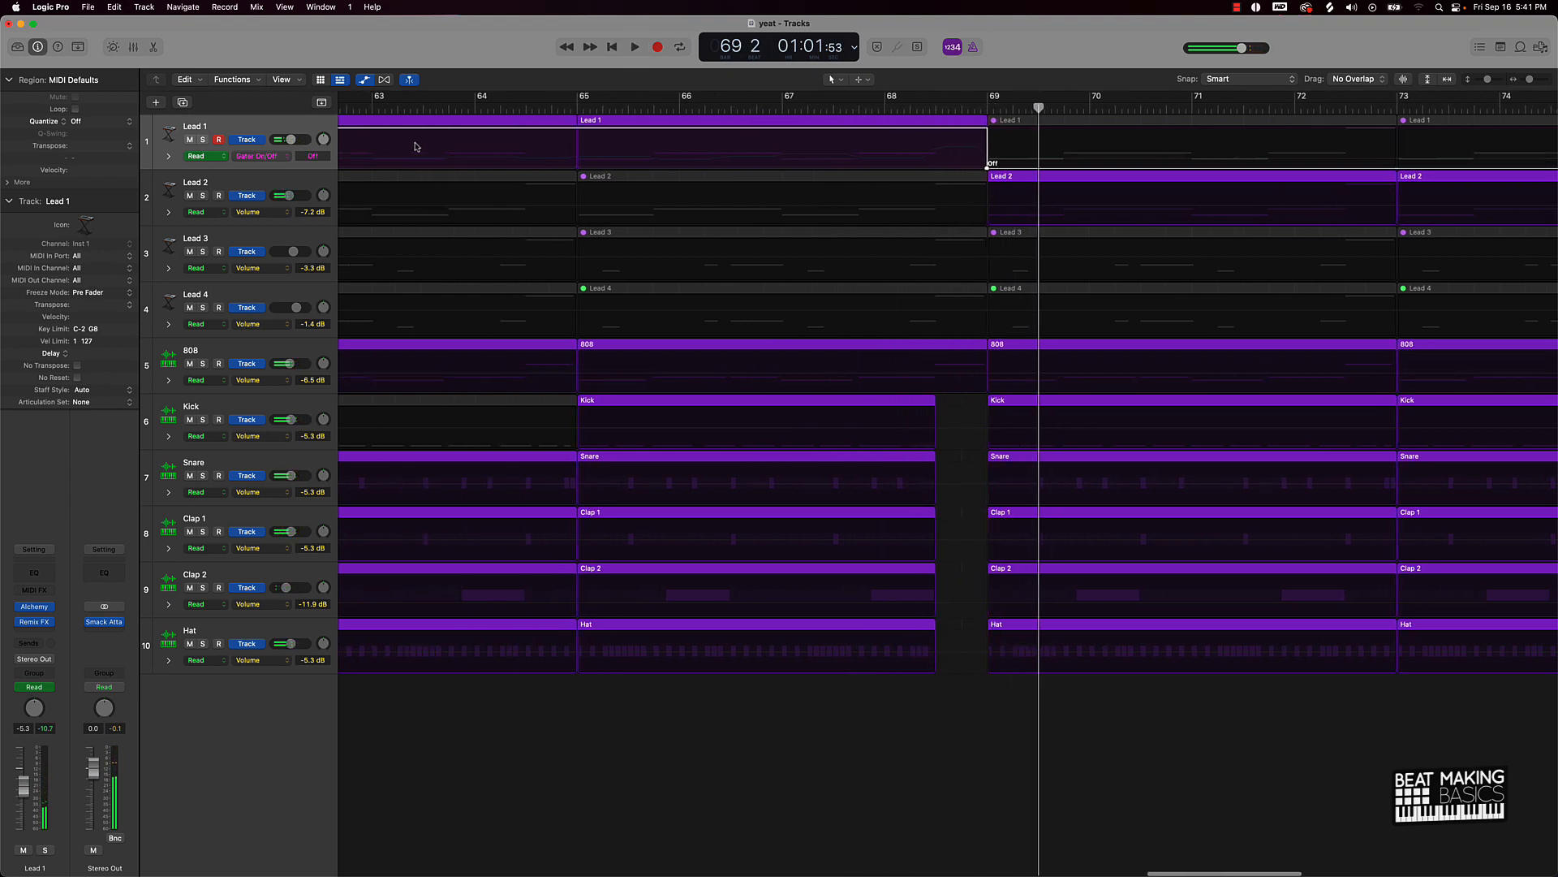
click(276, 157)
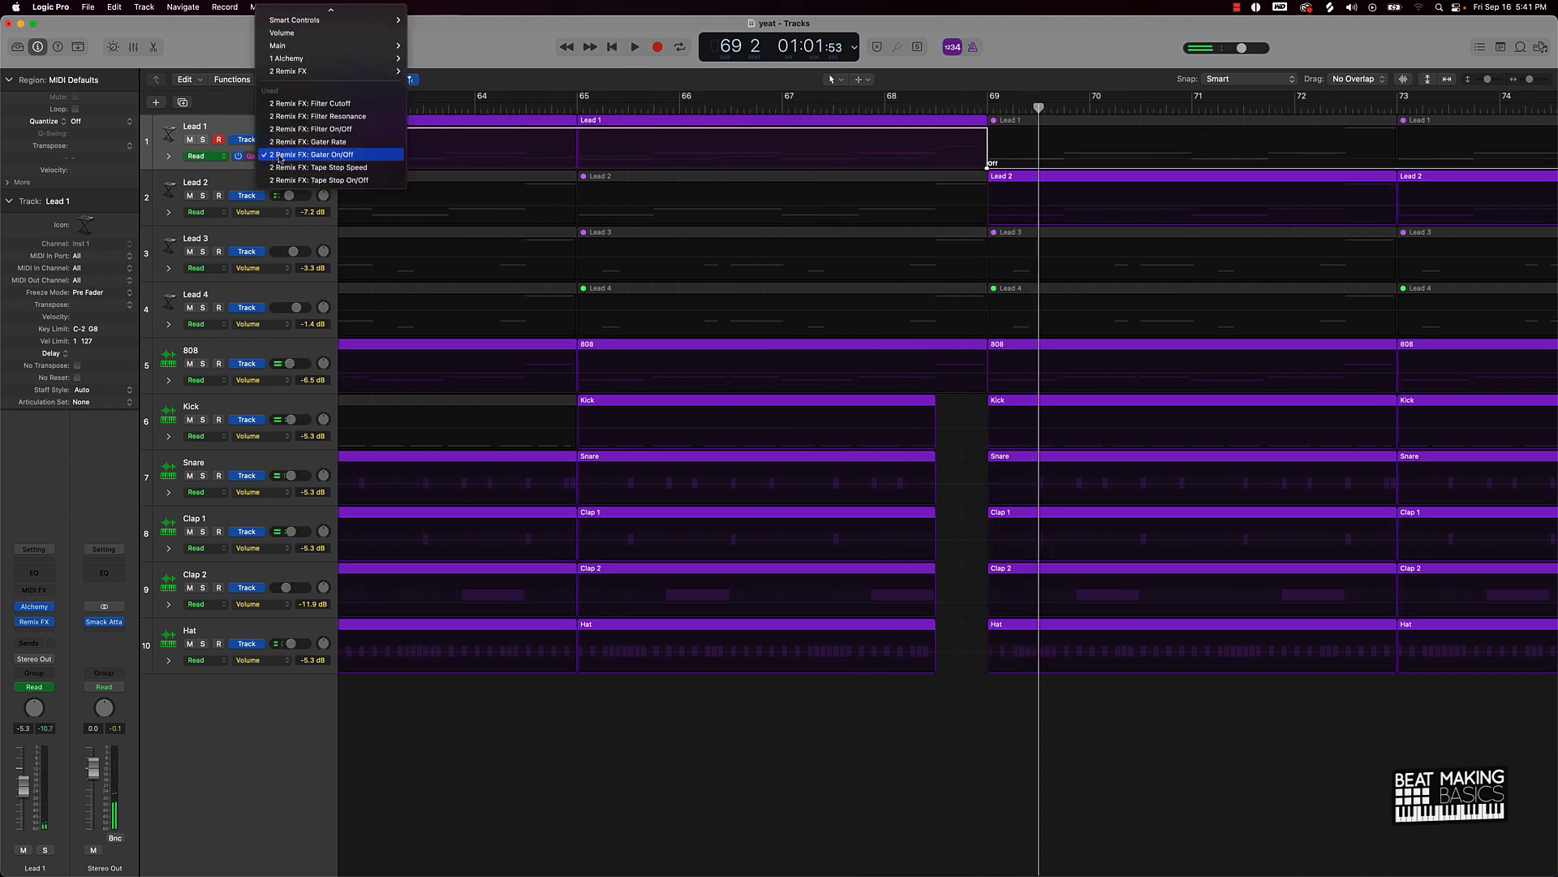
click(345, 143)
scroll(506, 160, left, 10)
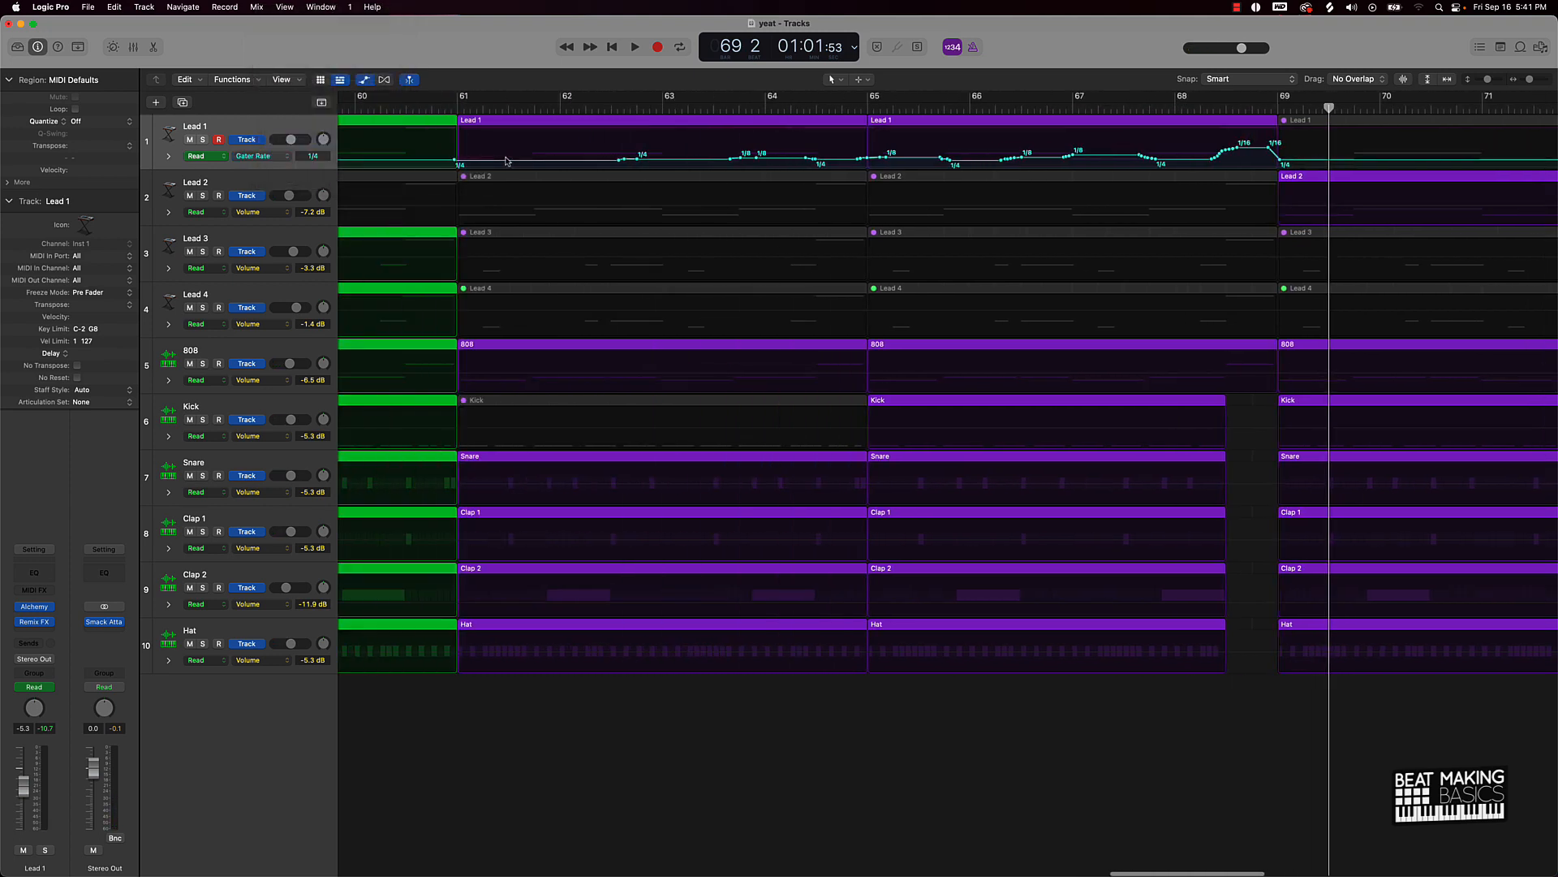
scroll(507, 160, right, 2)
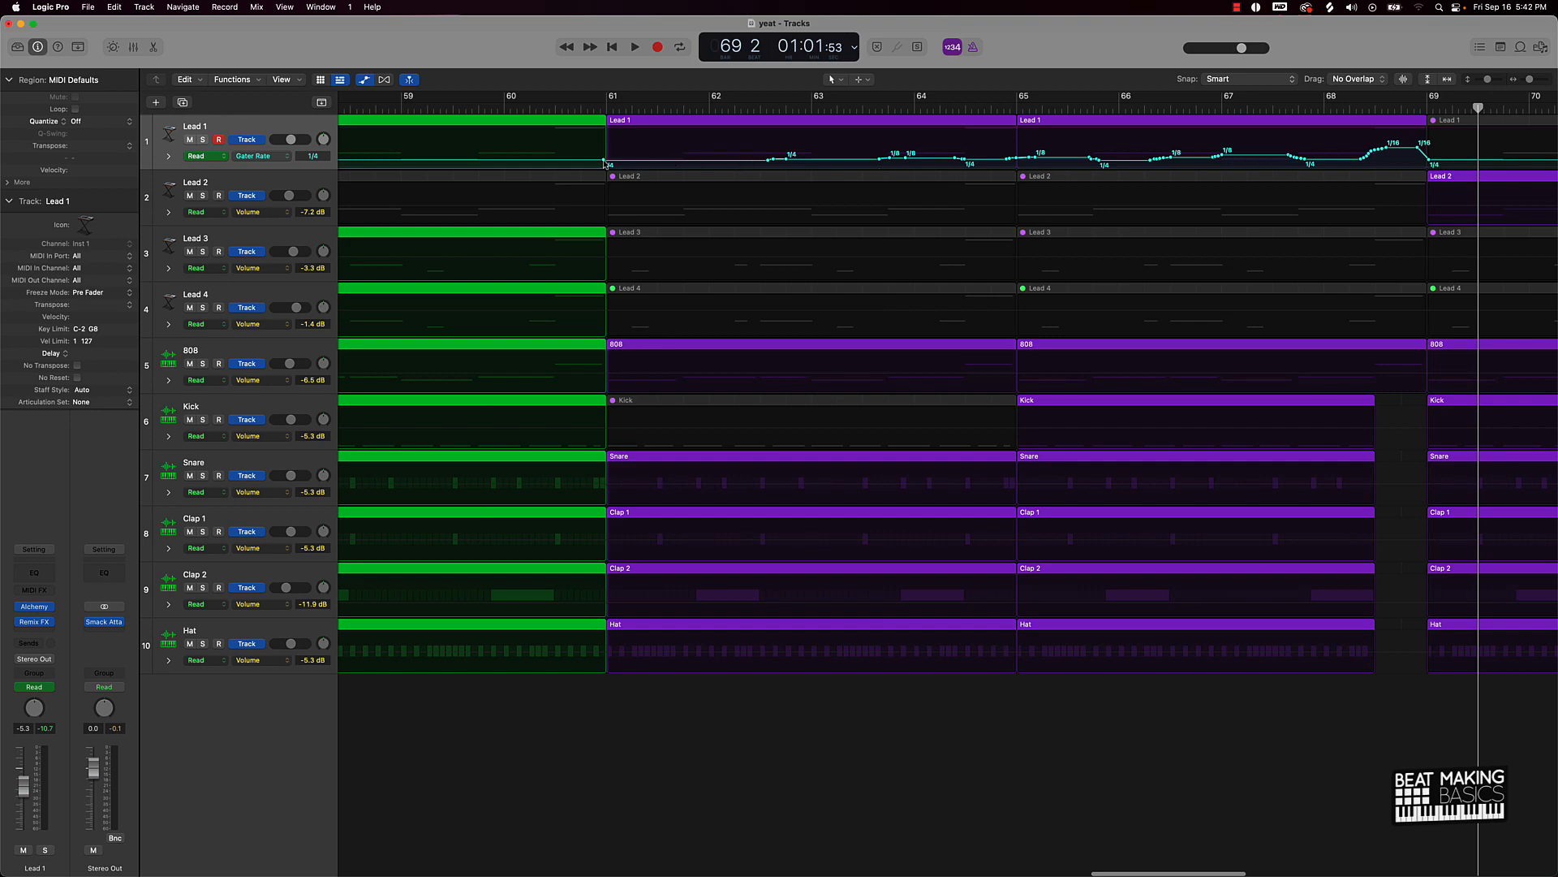
click(769, 161)
drag(769, 158, 605, 162)
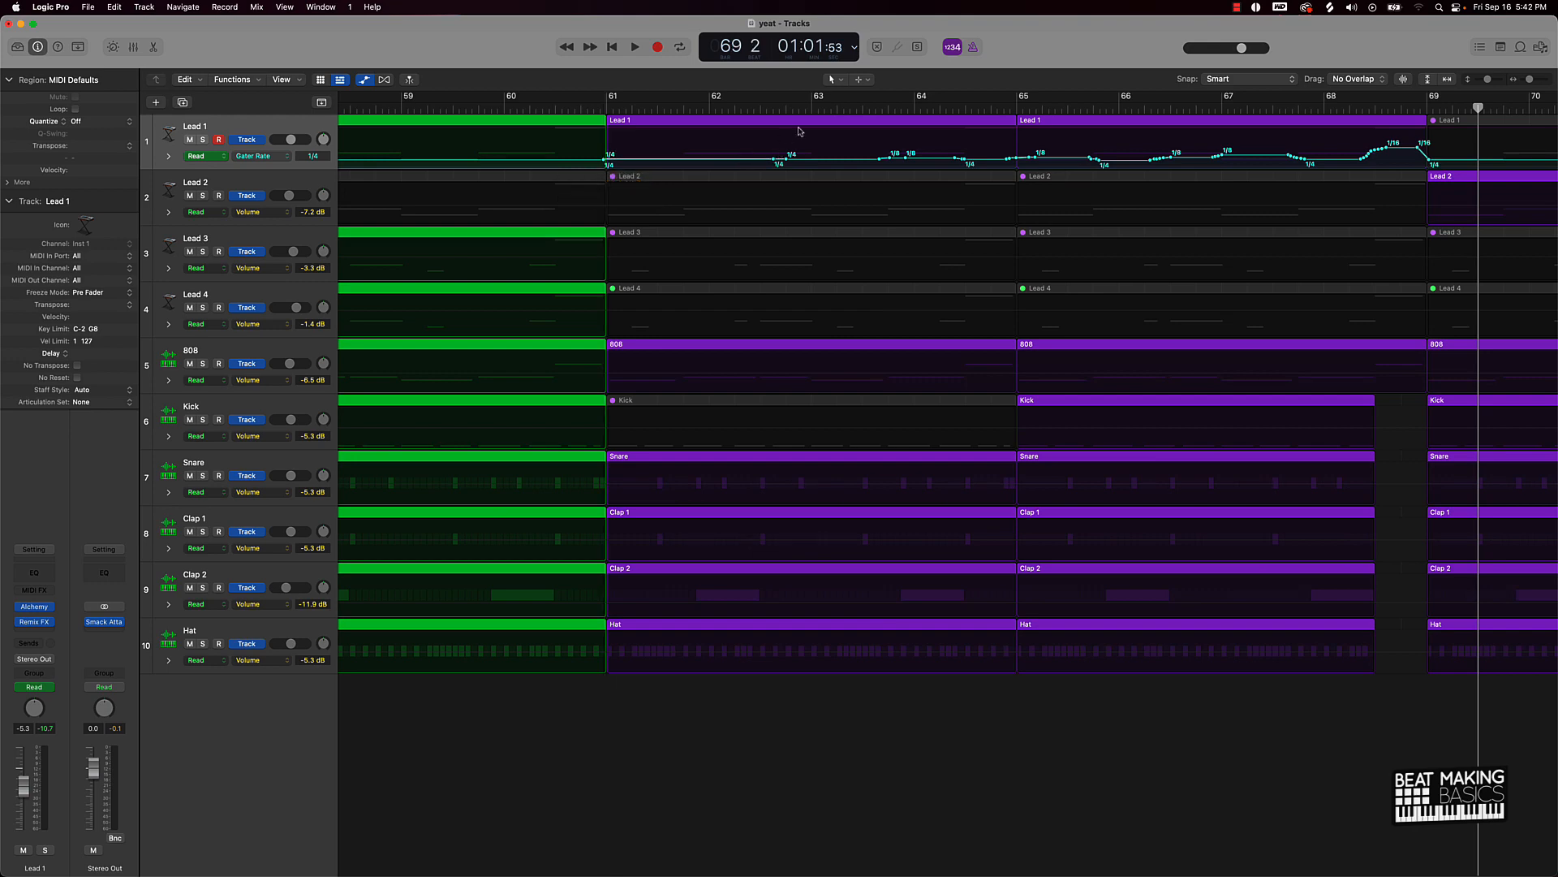
Play the song from shortly before bar 61 to bar 66 to check Lead 1's gater automation
click(1237, 11)
click(576, 105)
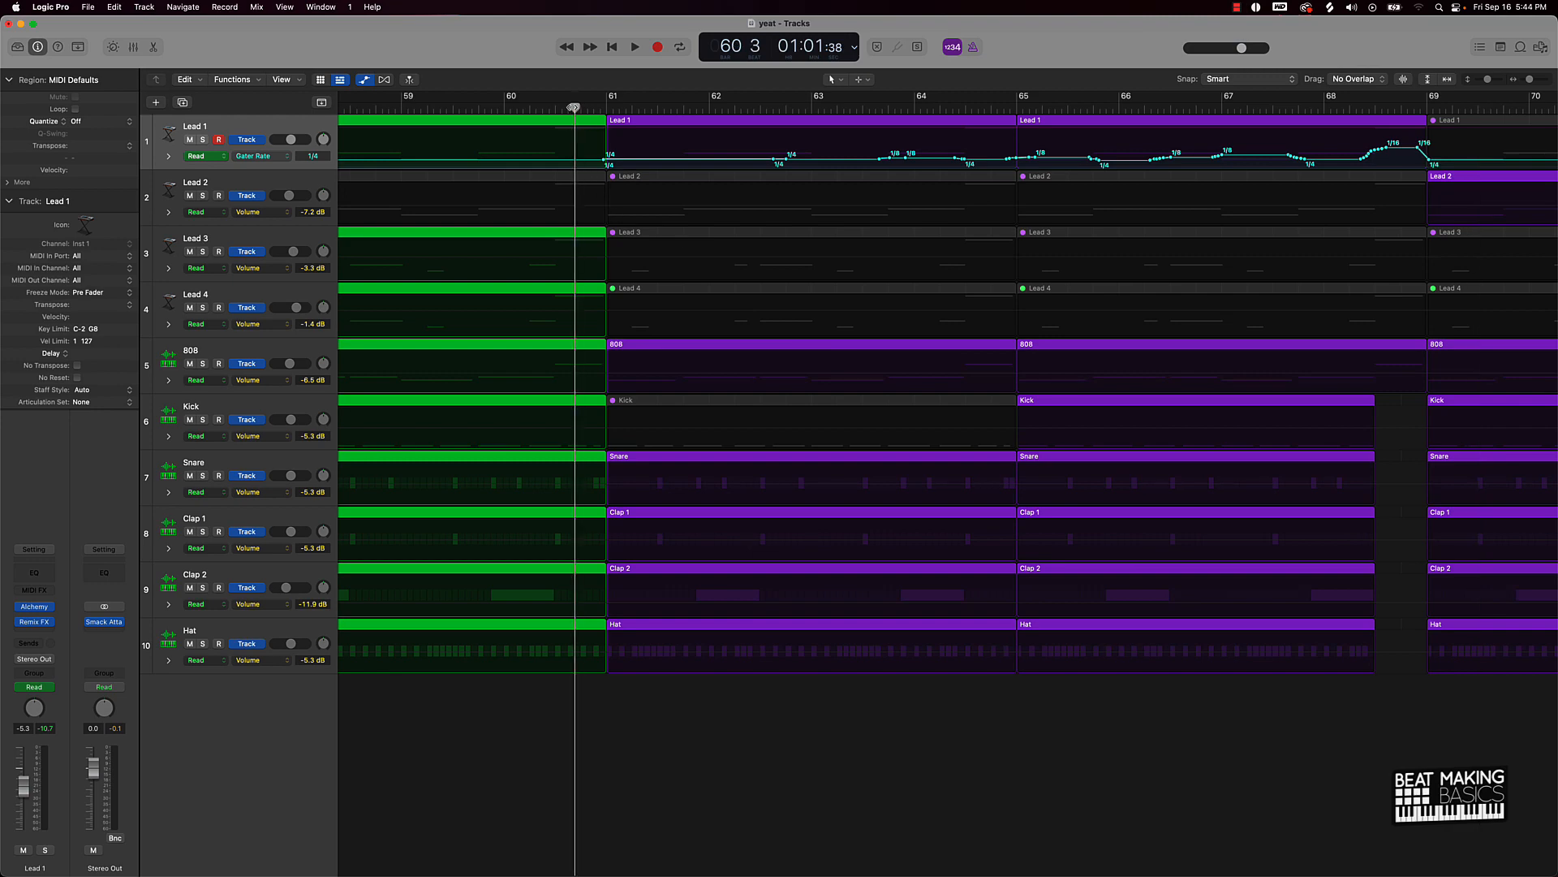
key(space)
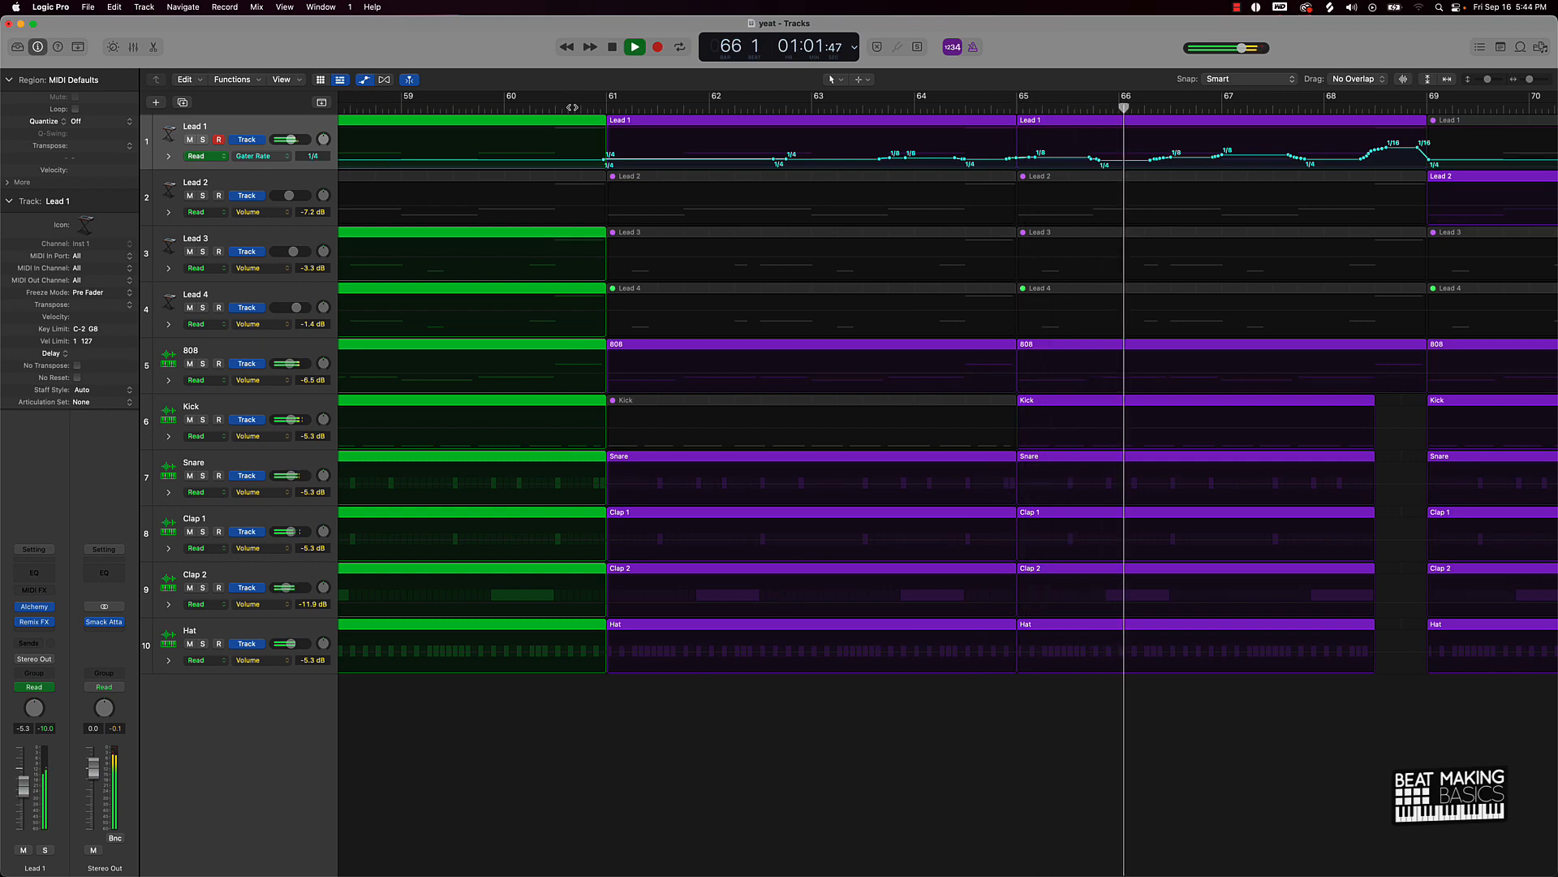
key(space)
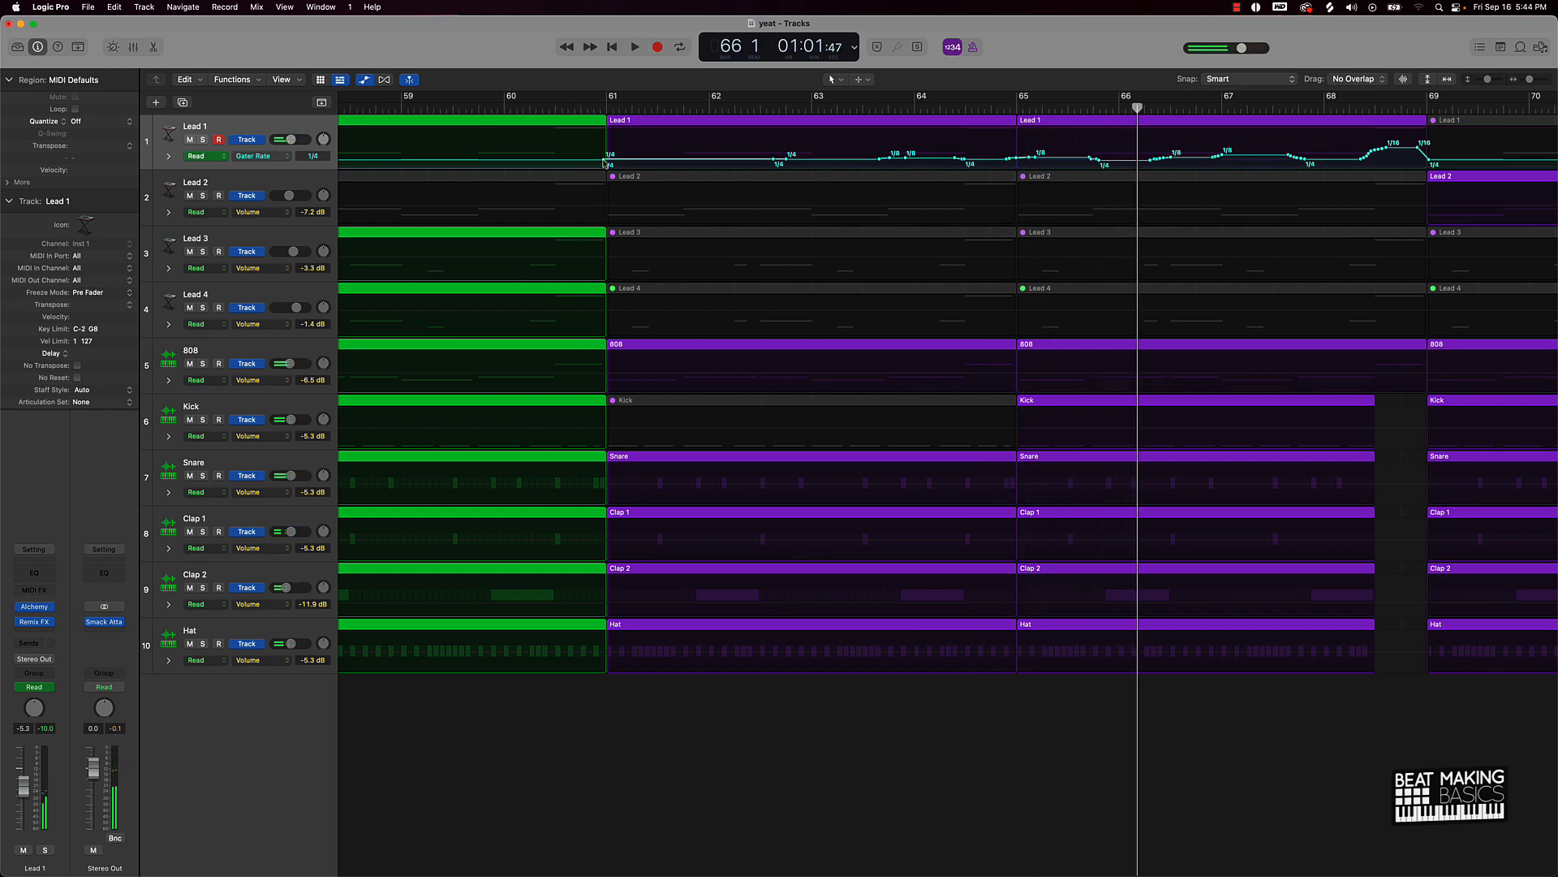
Try raising Lead 1's Gater Rate to 1/8 from bar 61 to the middle of bar 62 and play the section
drag(604, 162, 605, 154)
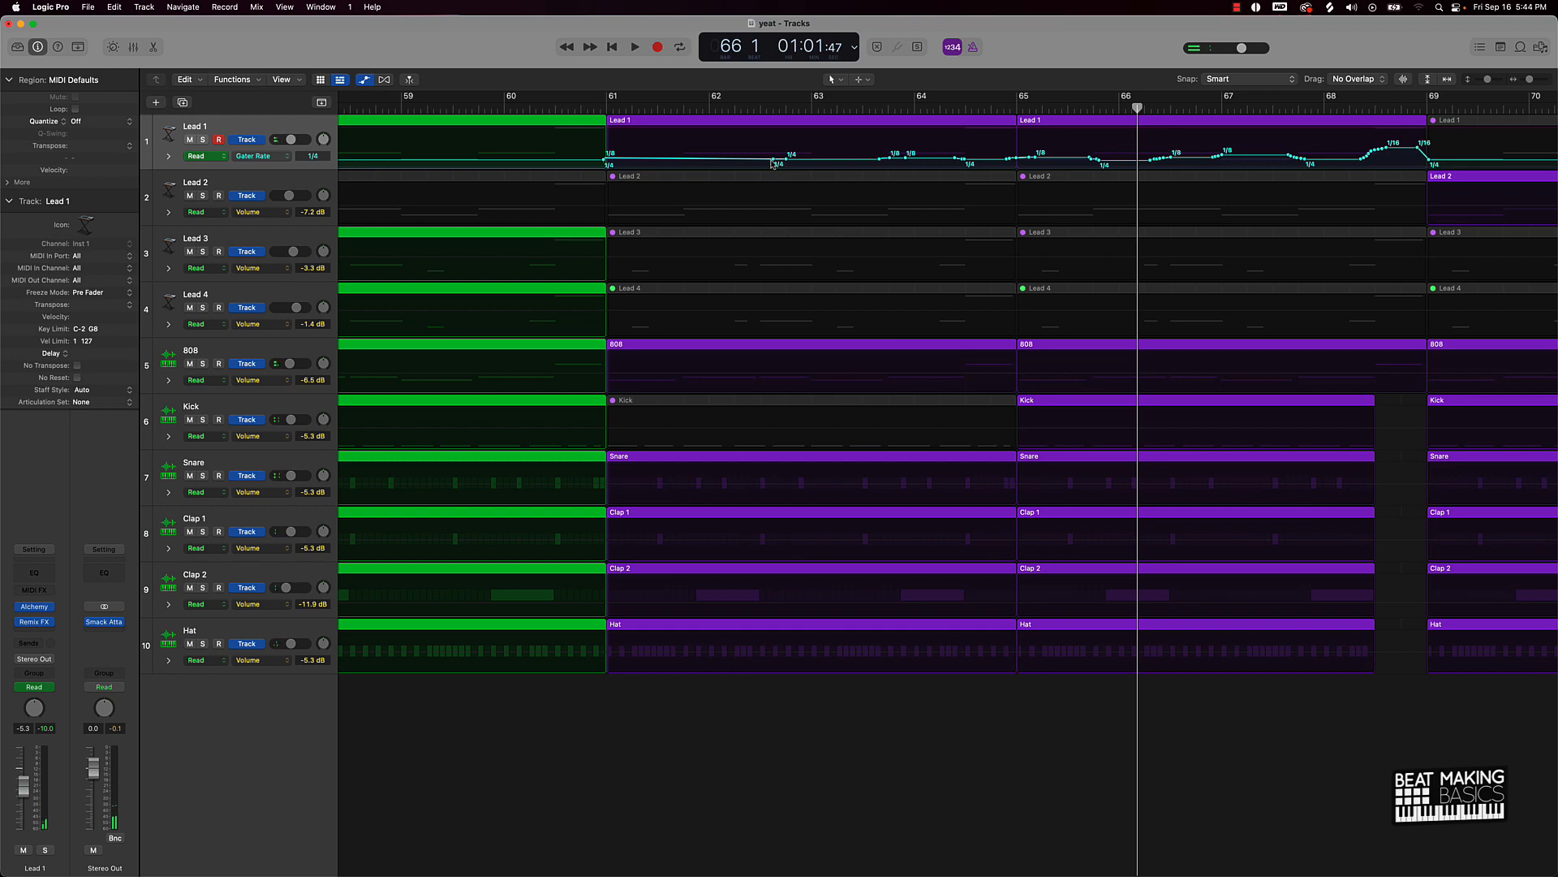
drag(774, 162, 774, 158)
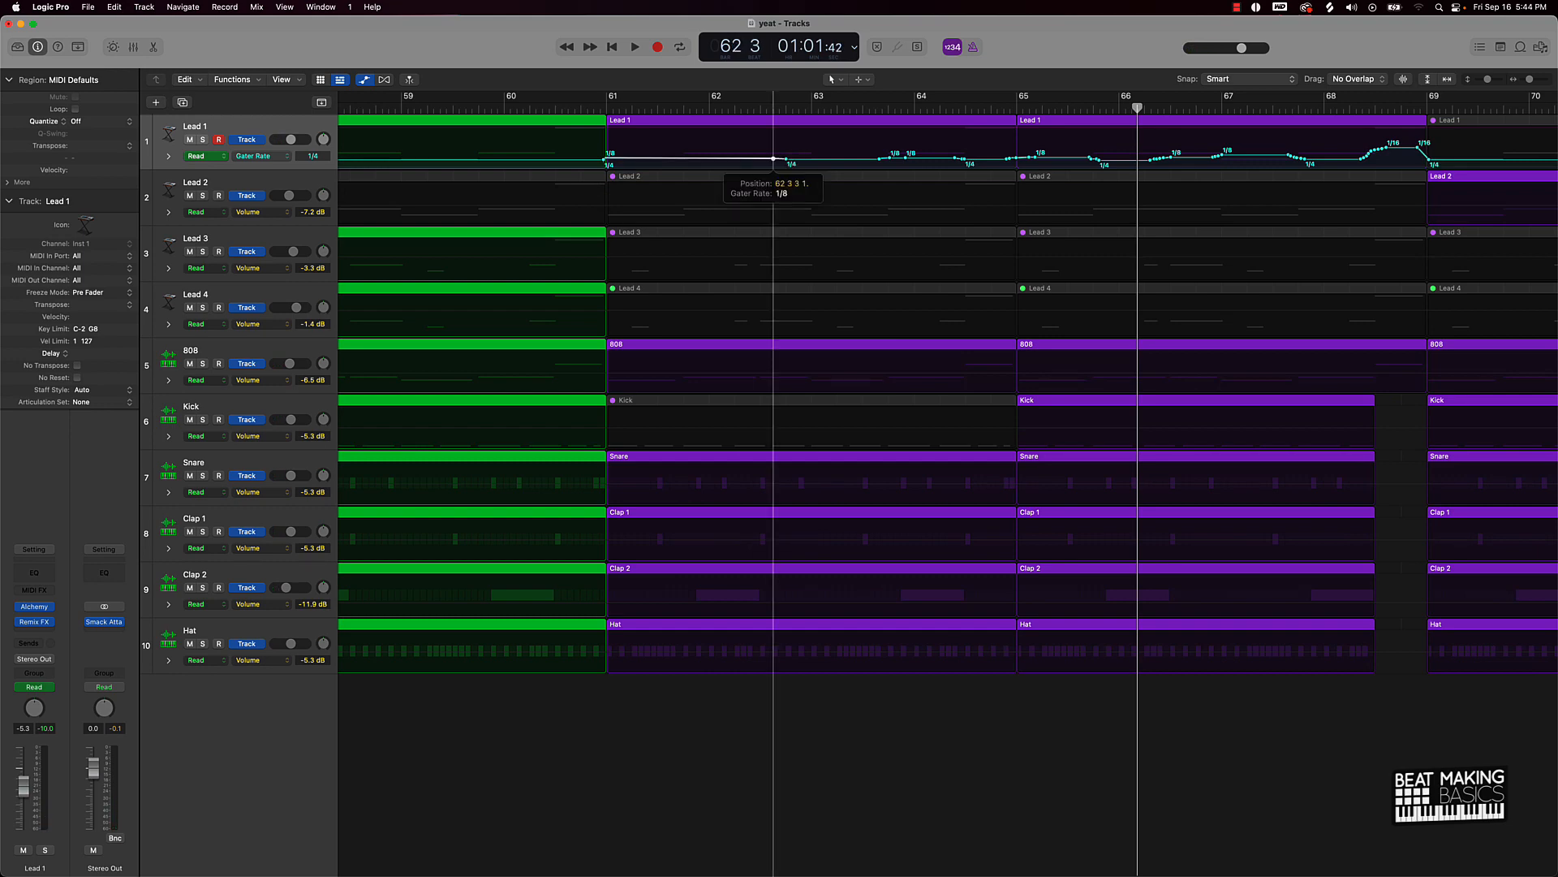
double_click(585, 107)
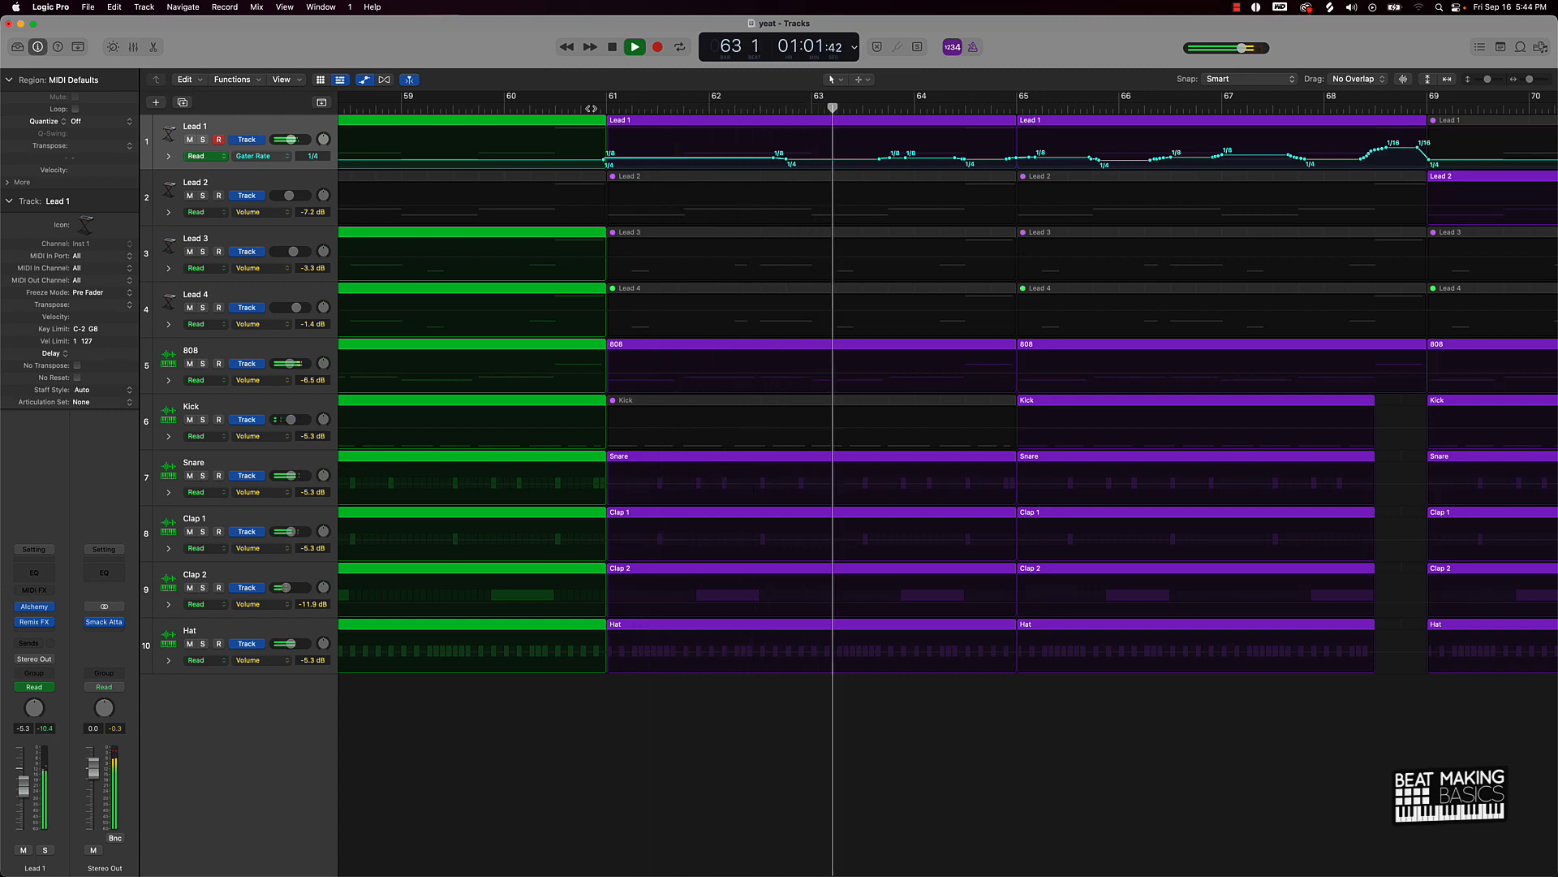
key(space)
key(super+z)
key(super+z)
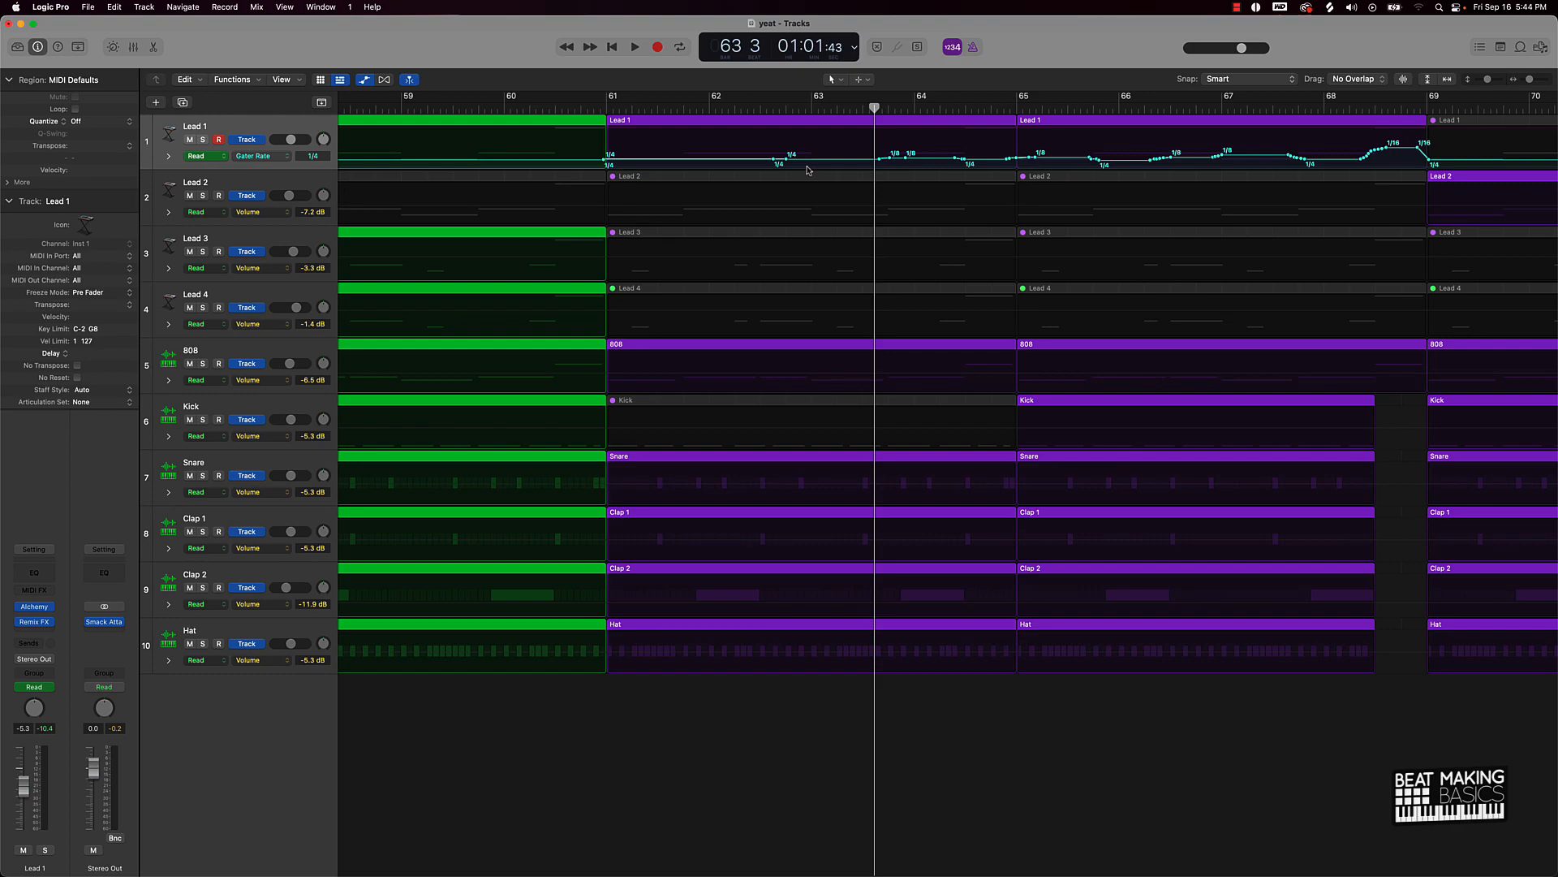
Hide the track automation and fit the whole arrangement with all ten tracks in view at a reduced track height
key(a)
key(super+Left)
key(super+Left)
key(super+Left)
key(super+Left)
key(super+Left)
key(super+Left)
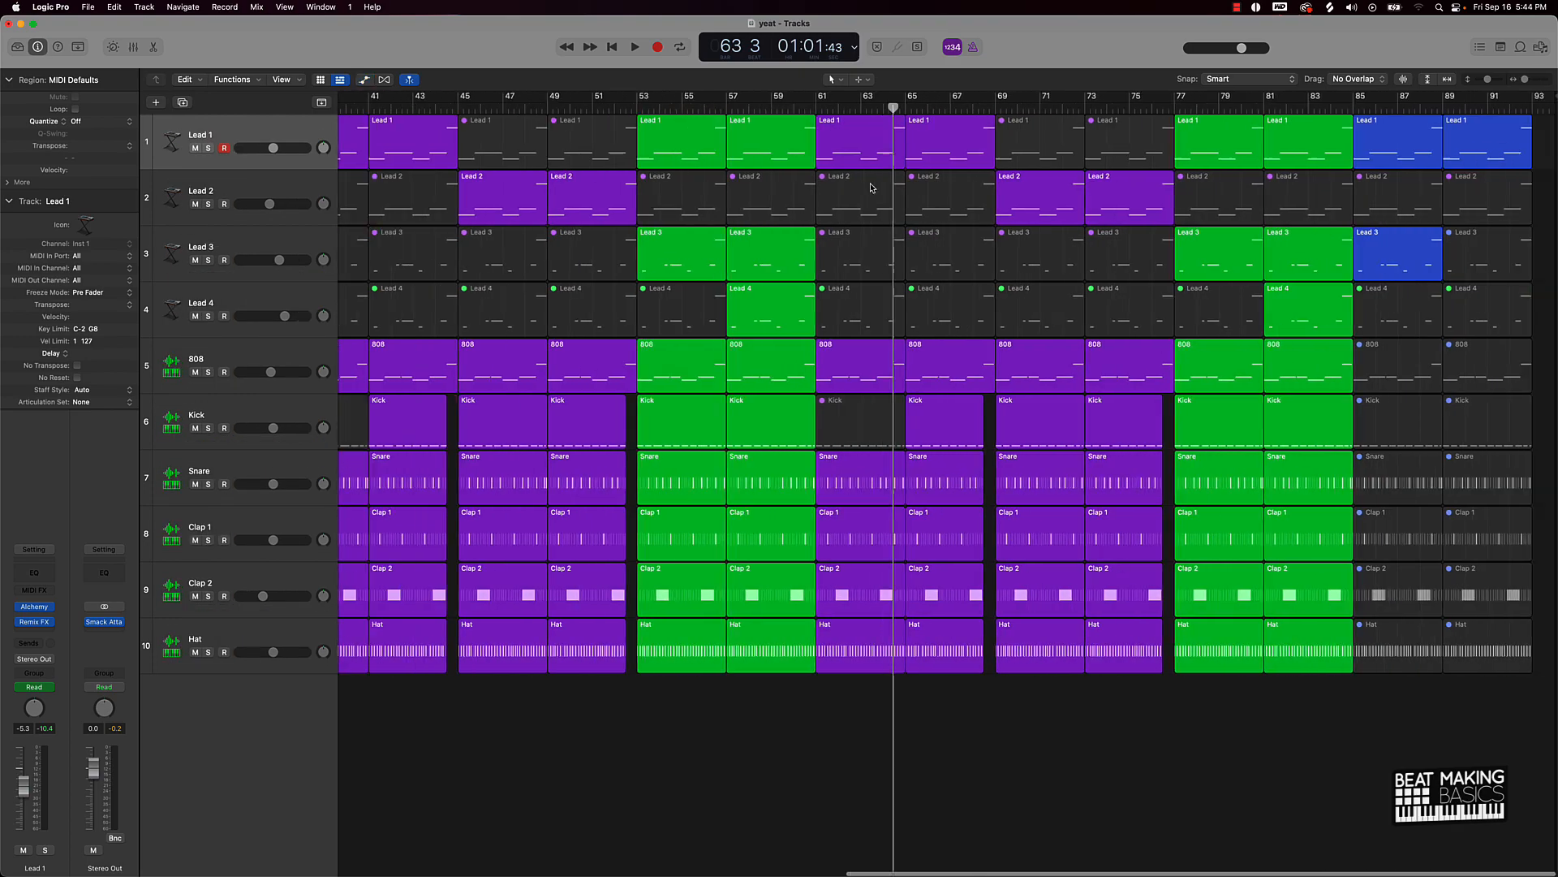
click(279, 191)
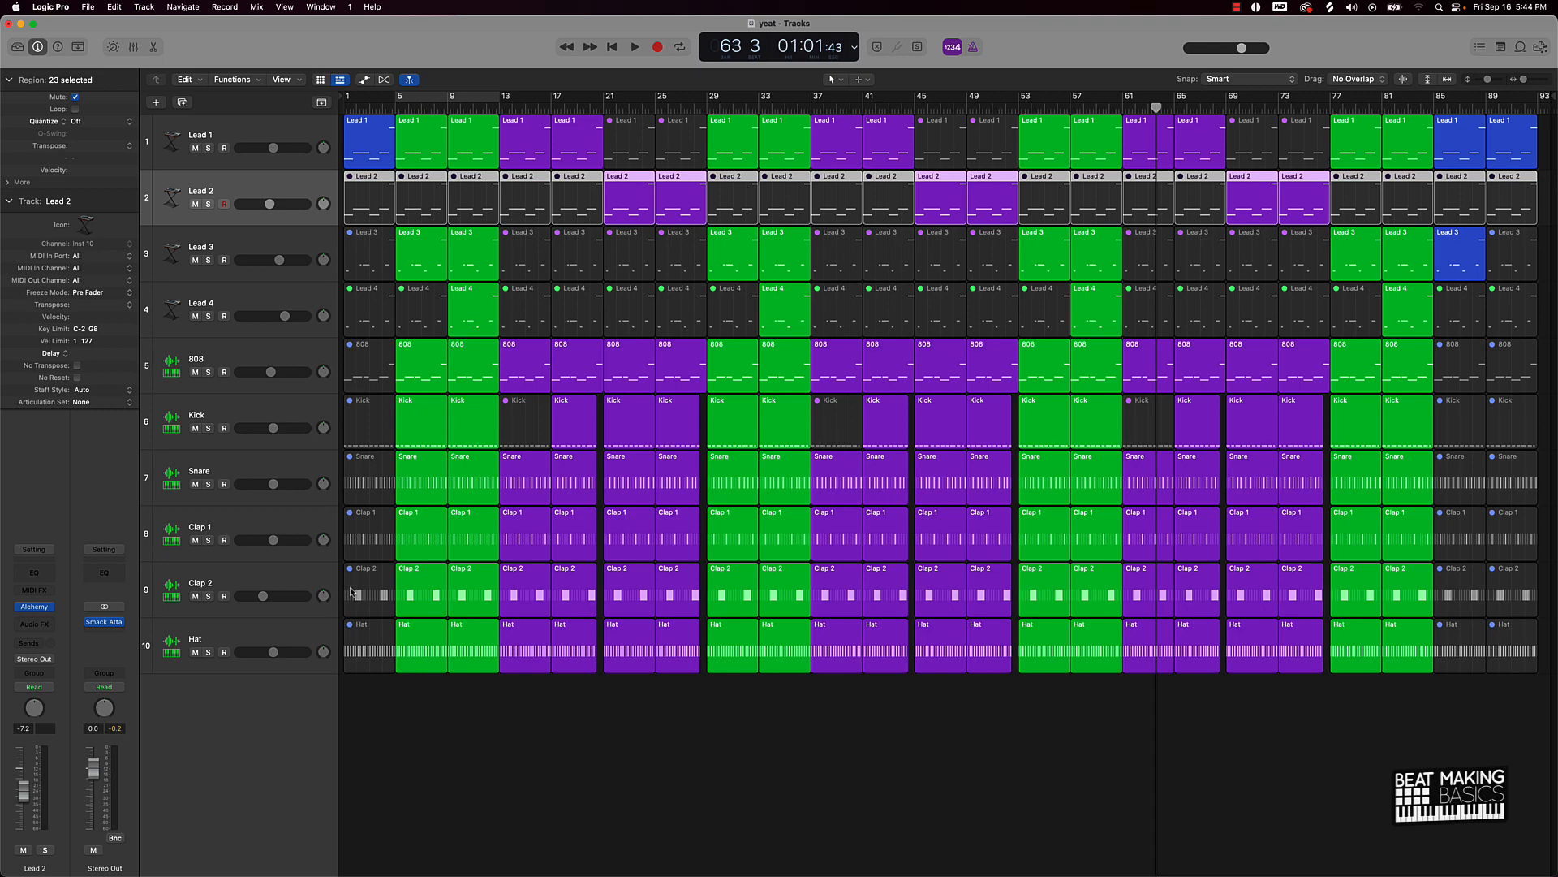
scroll(379, 577, down, 5)
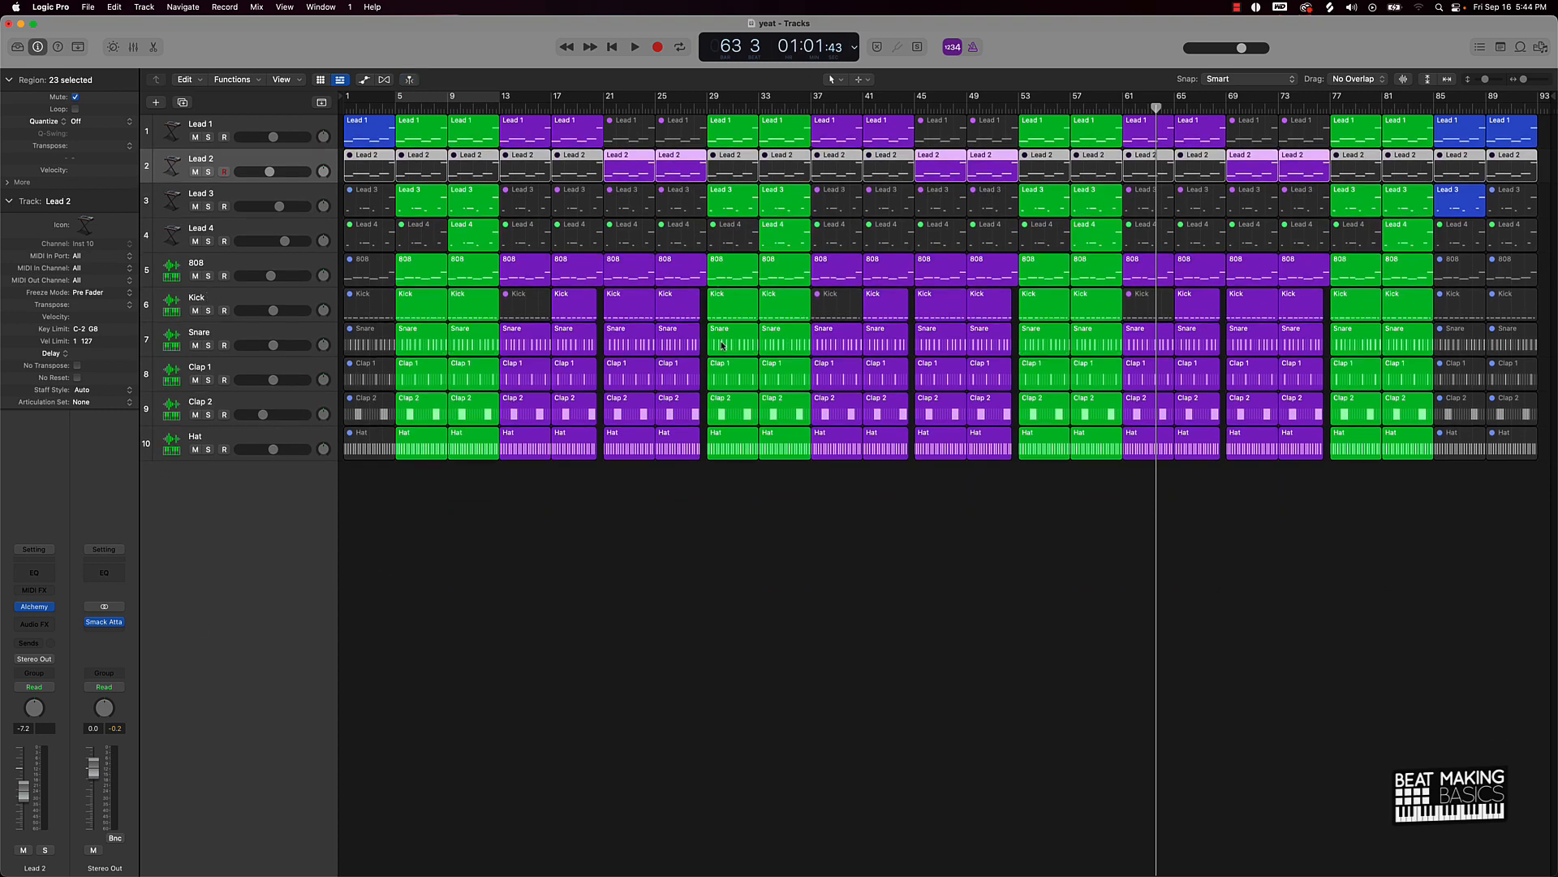
Clear the region selection and save a separate version of the project as "yeat b" in the Logic folder
click(712, 543)
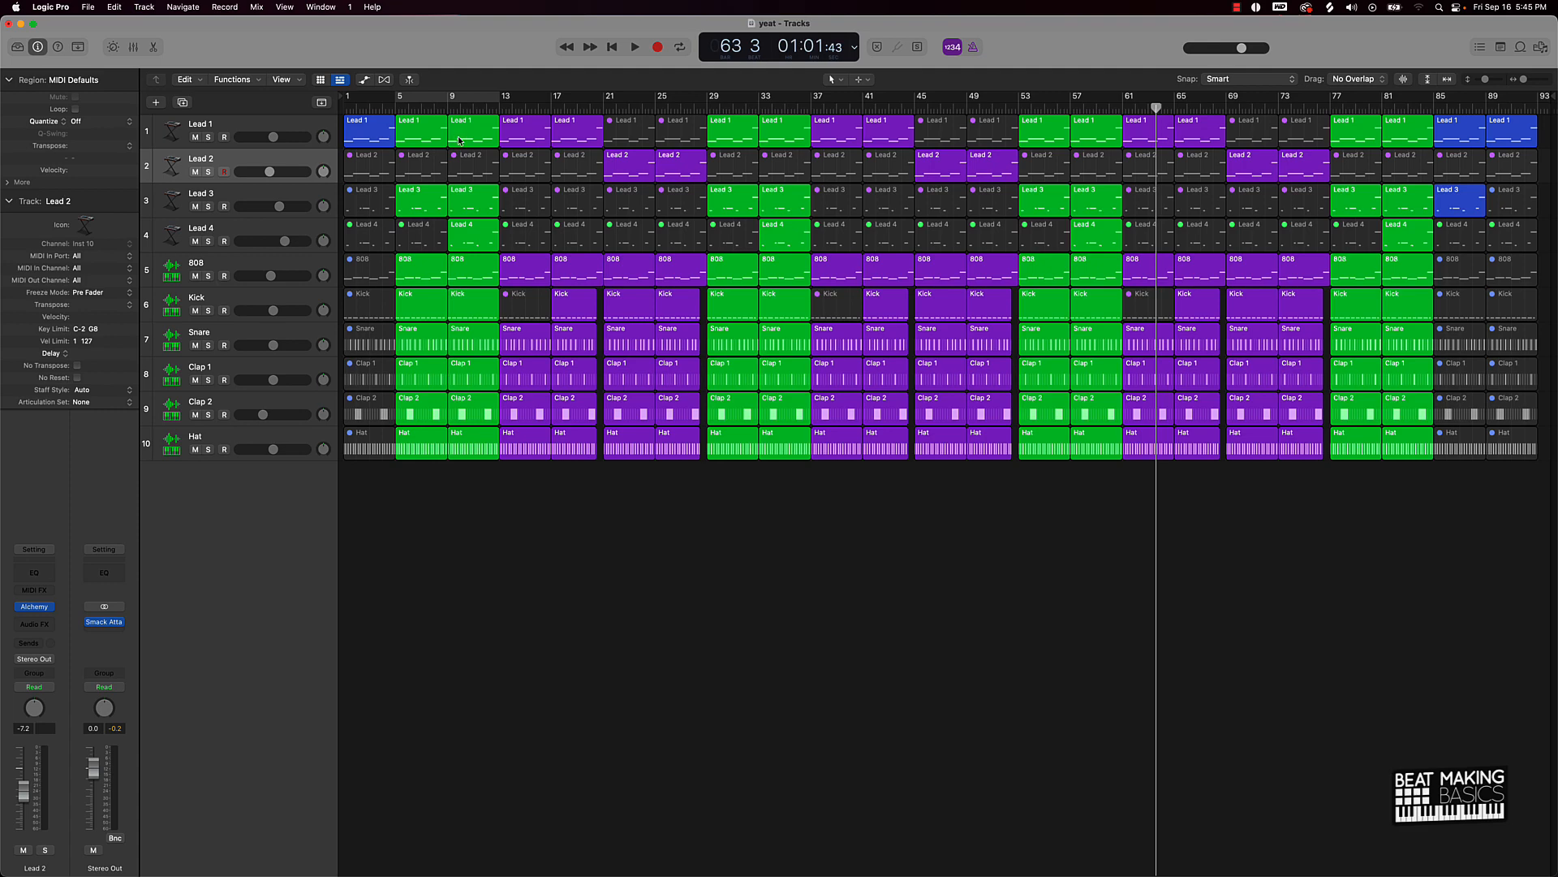
key(super+s)
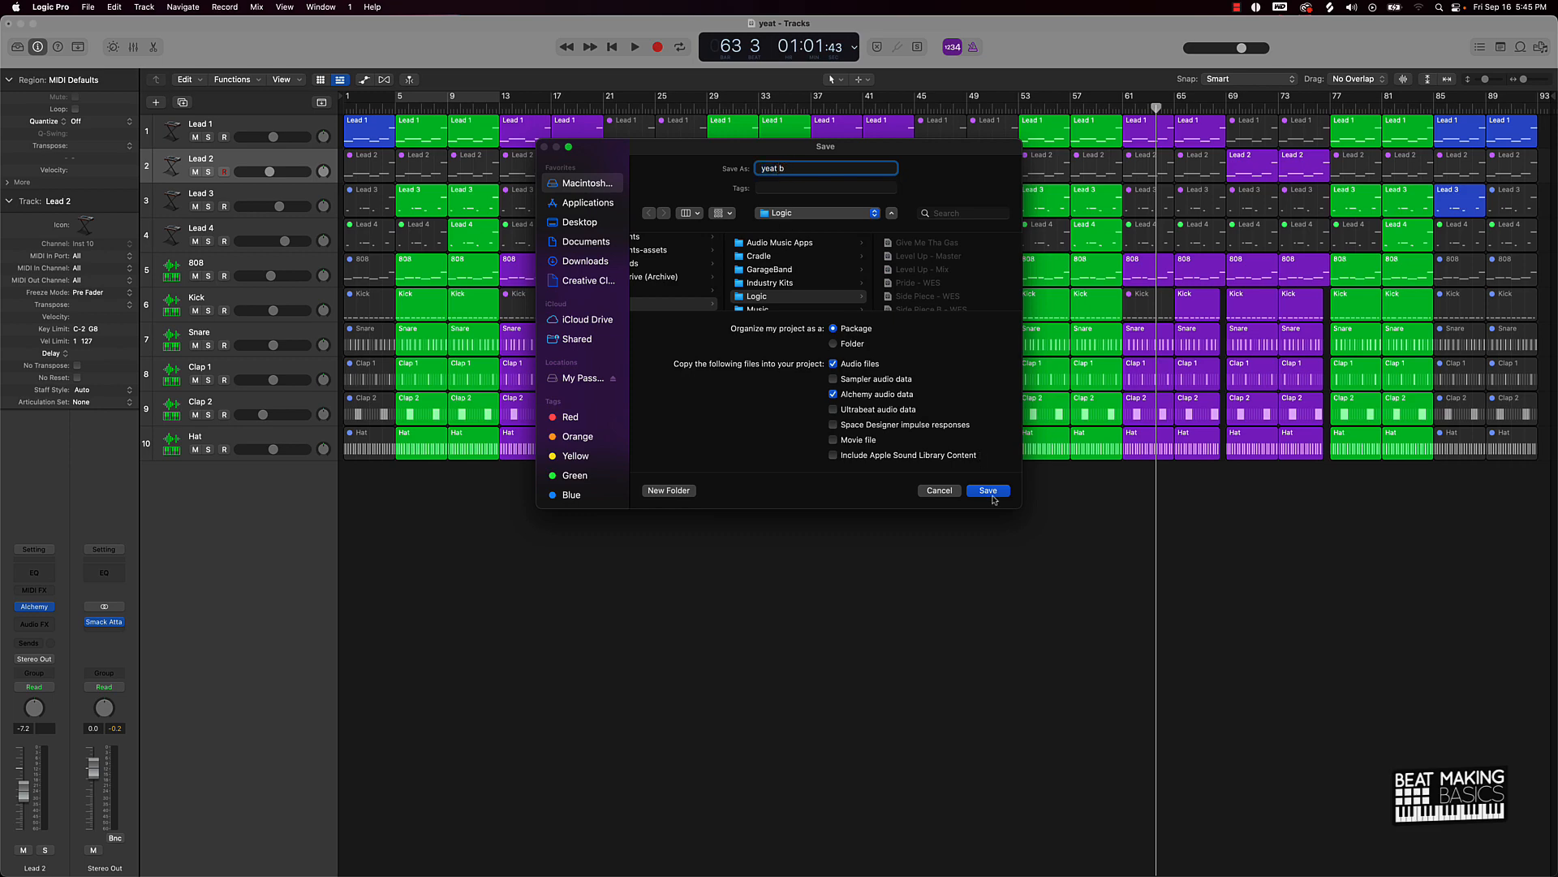
key(Return)
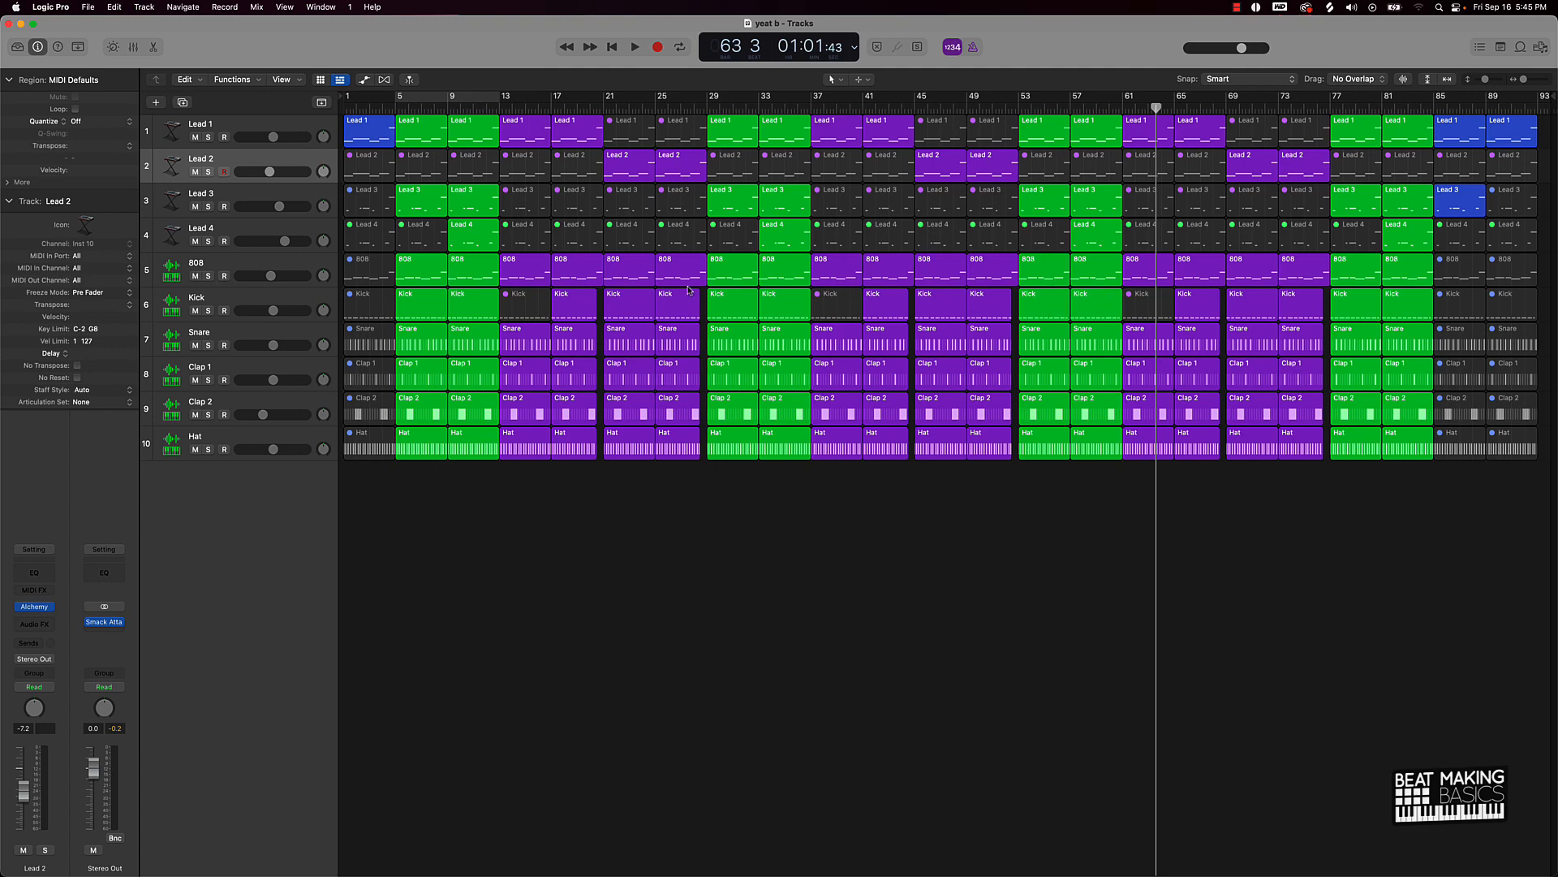
Show the mixer and mute all ten tracks from Lead 1 to Hat together
click(133, 50)
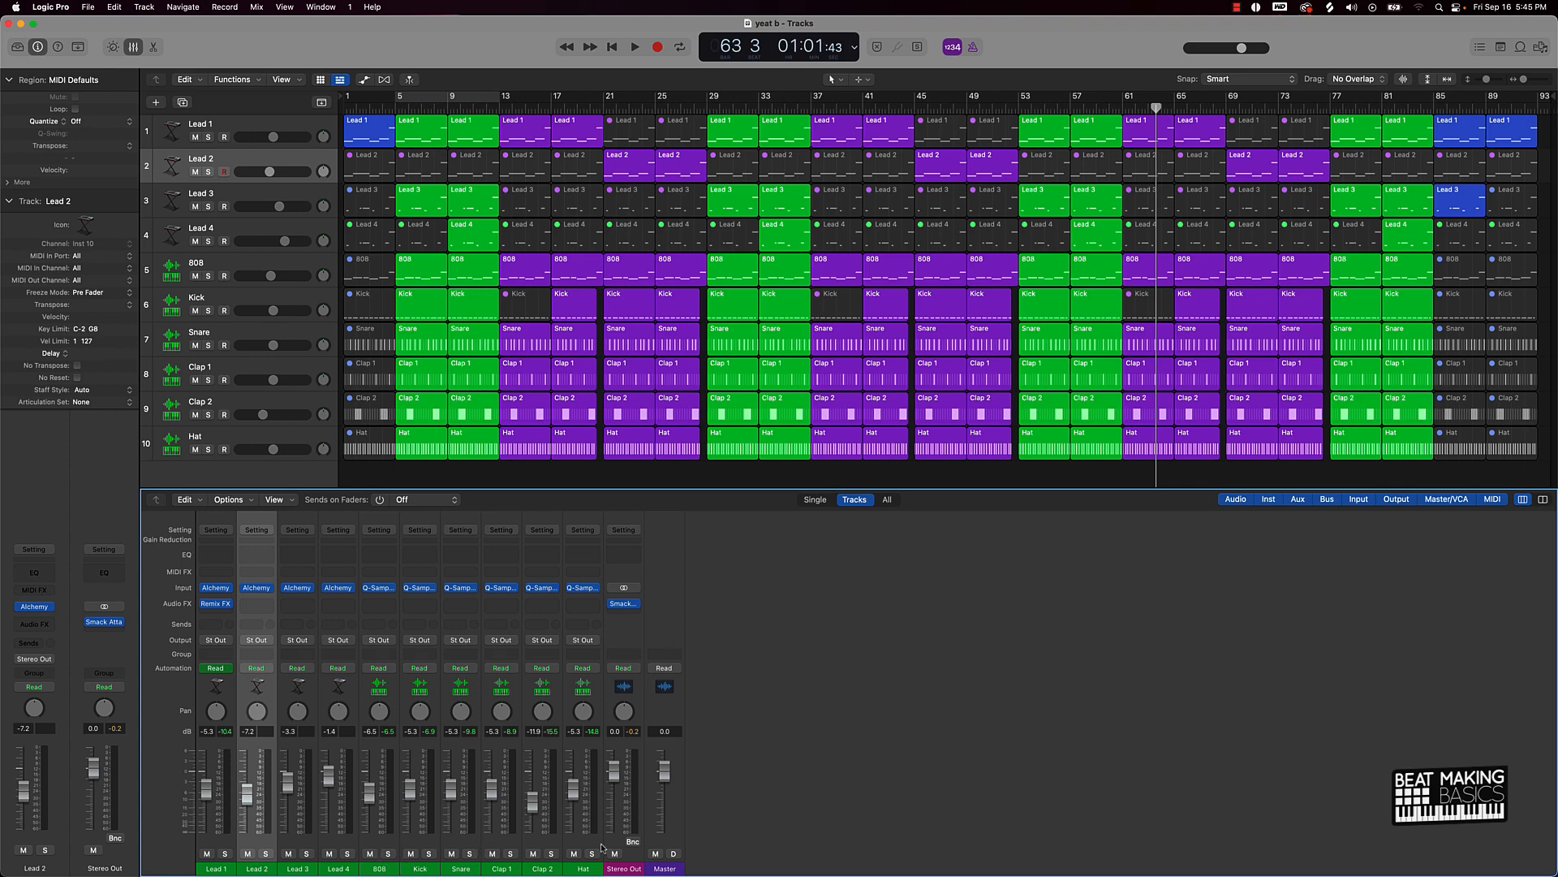
drag(601, 847, 217, 859)
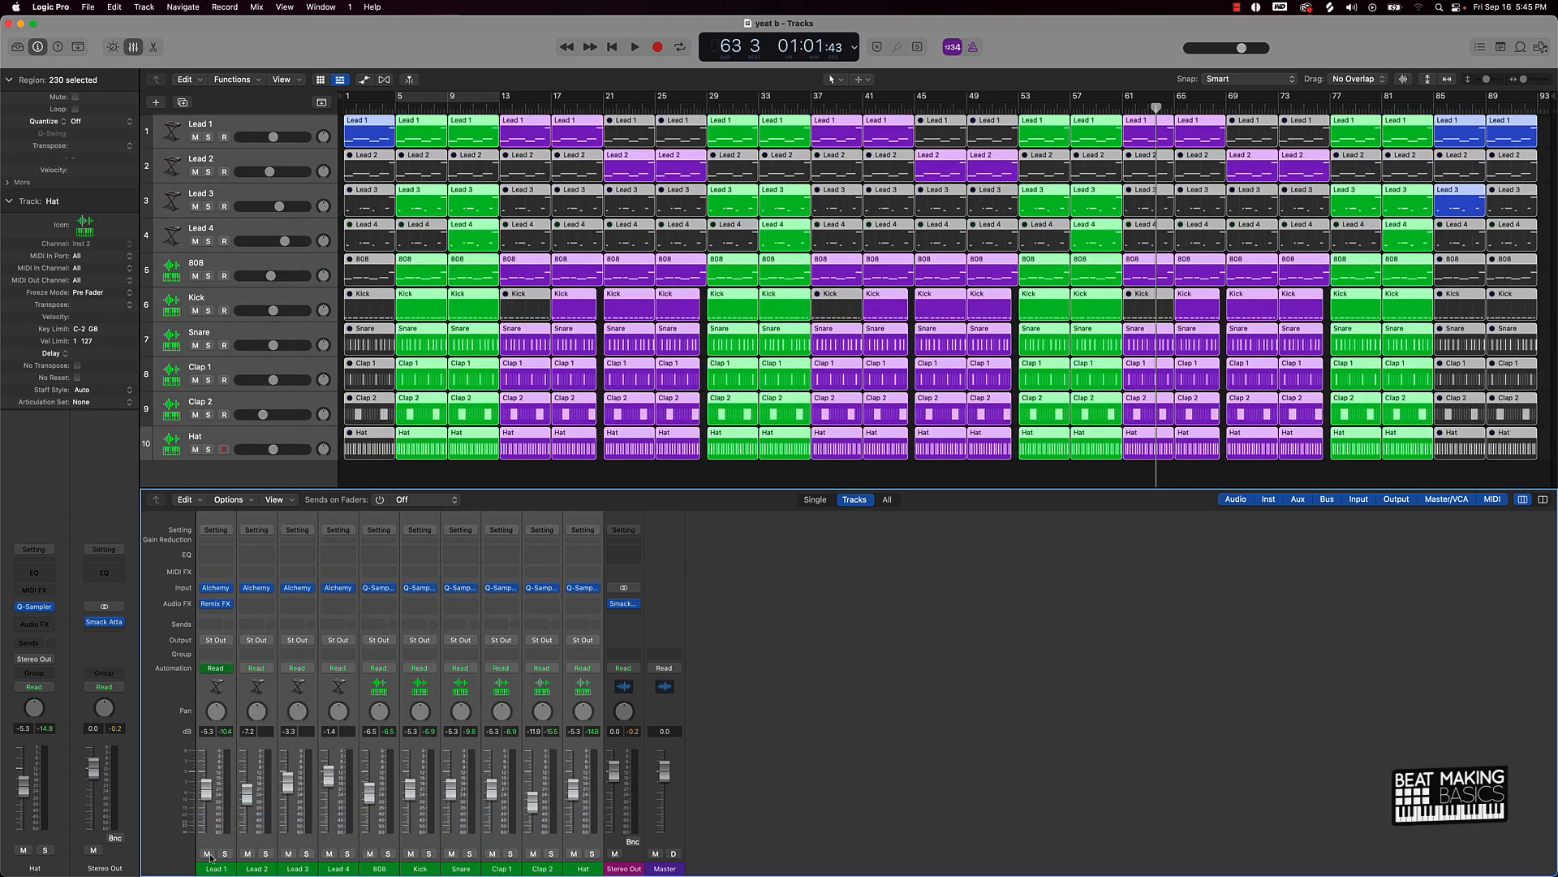
click(207, 853)
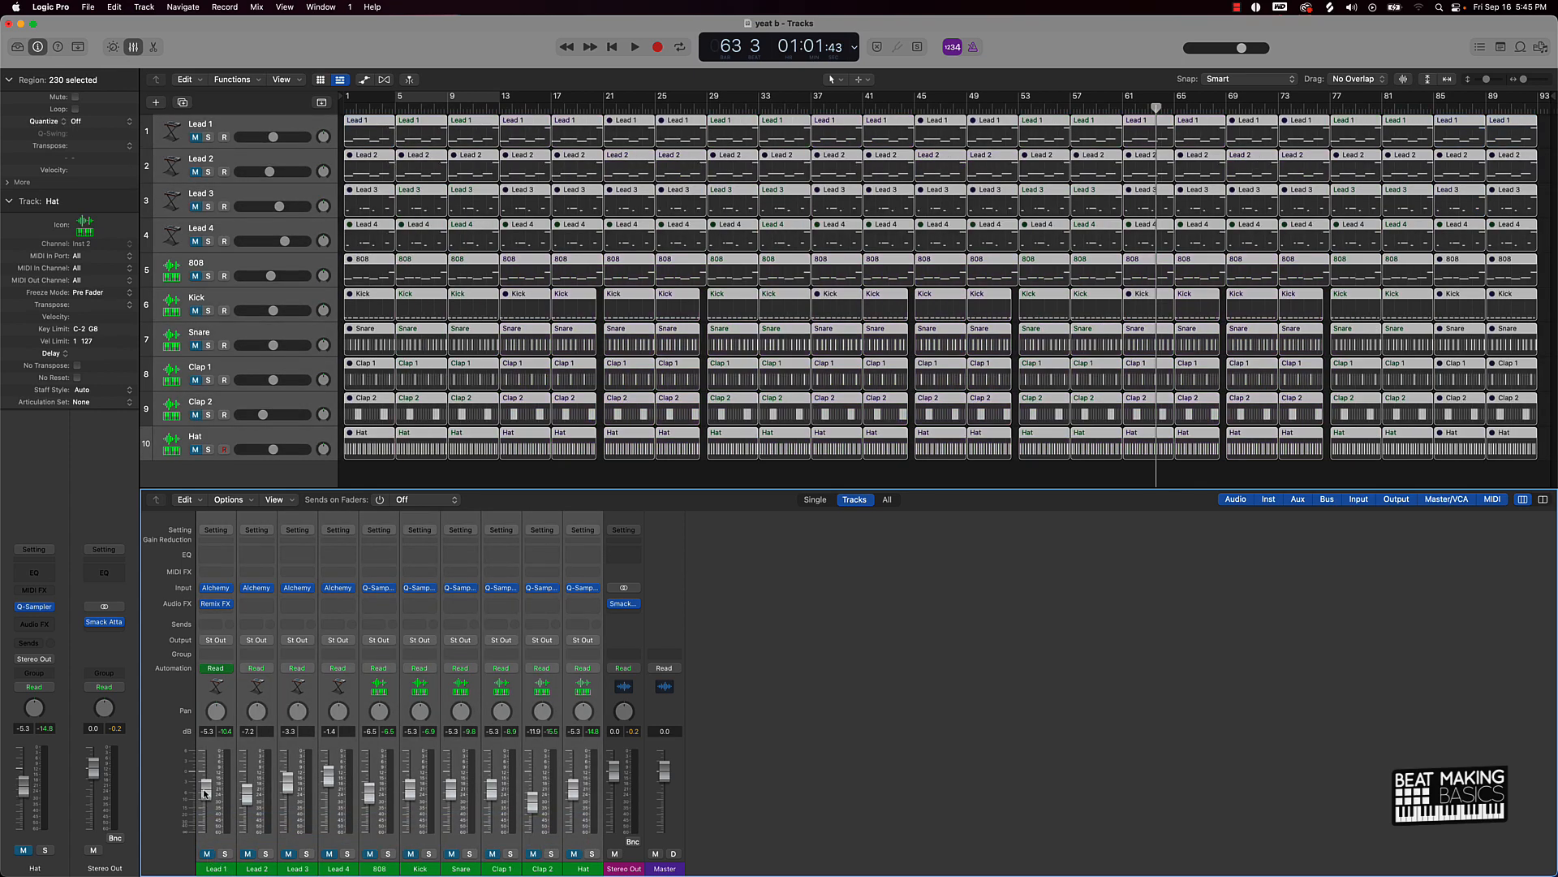
Reset the volume faders of all ten muted tracks to 0.0 dB together and reduce the selection to Hat
drag(204, 793, 254, 826)
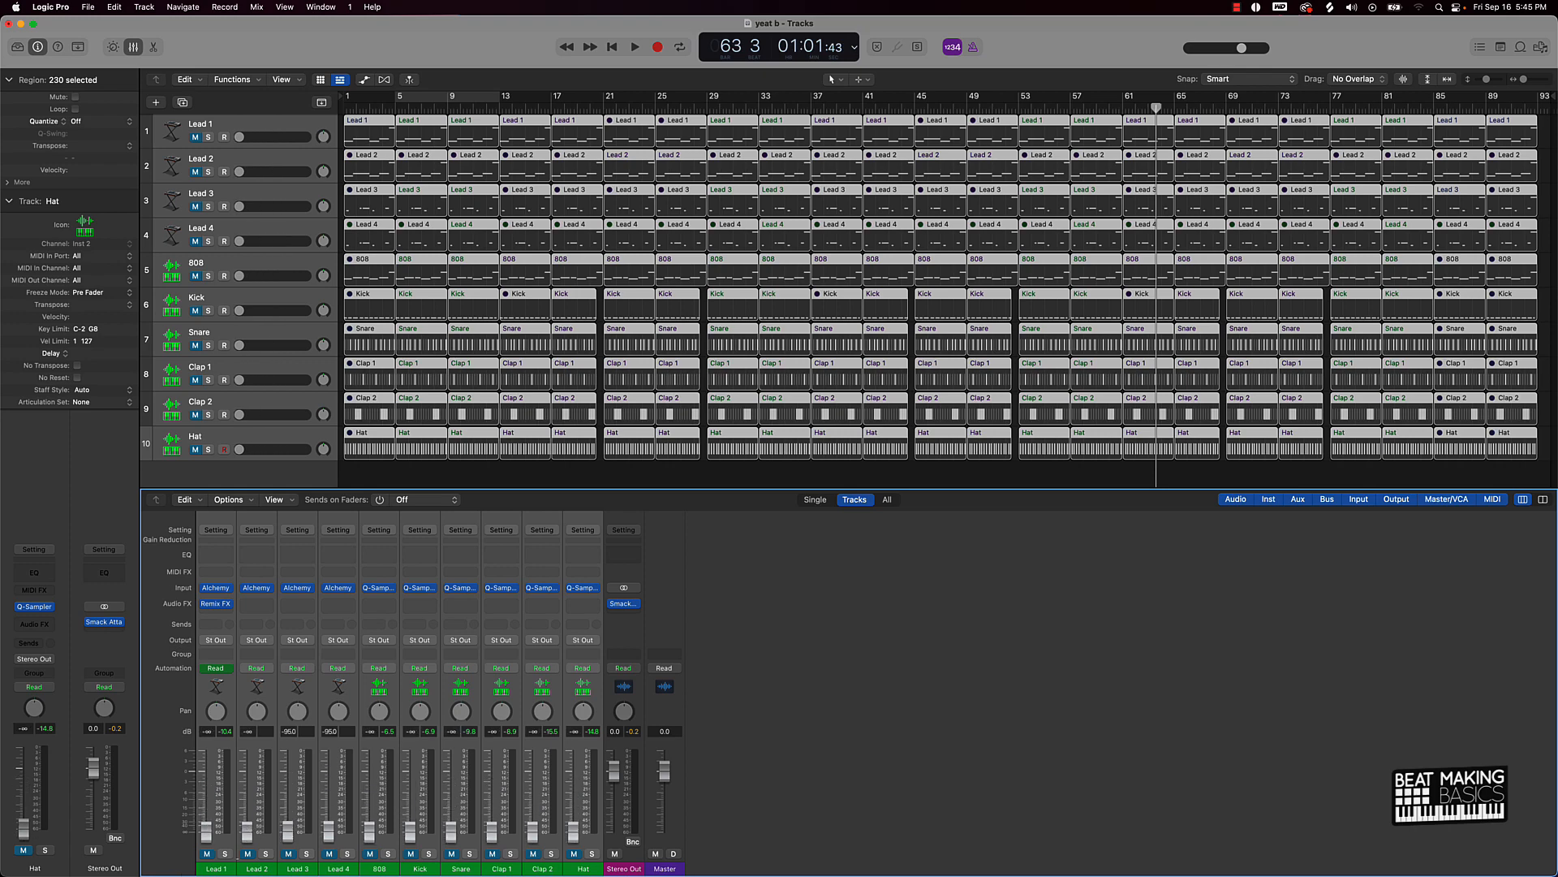
click(206, 855)
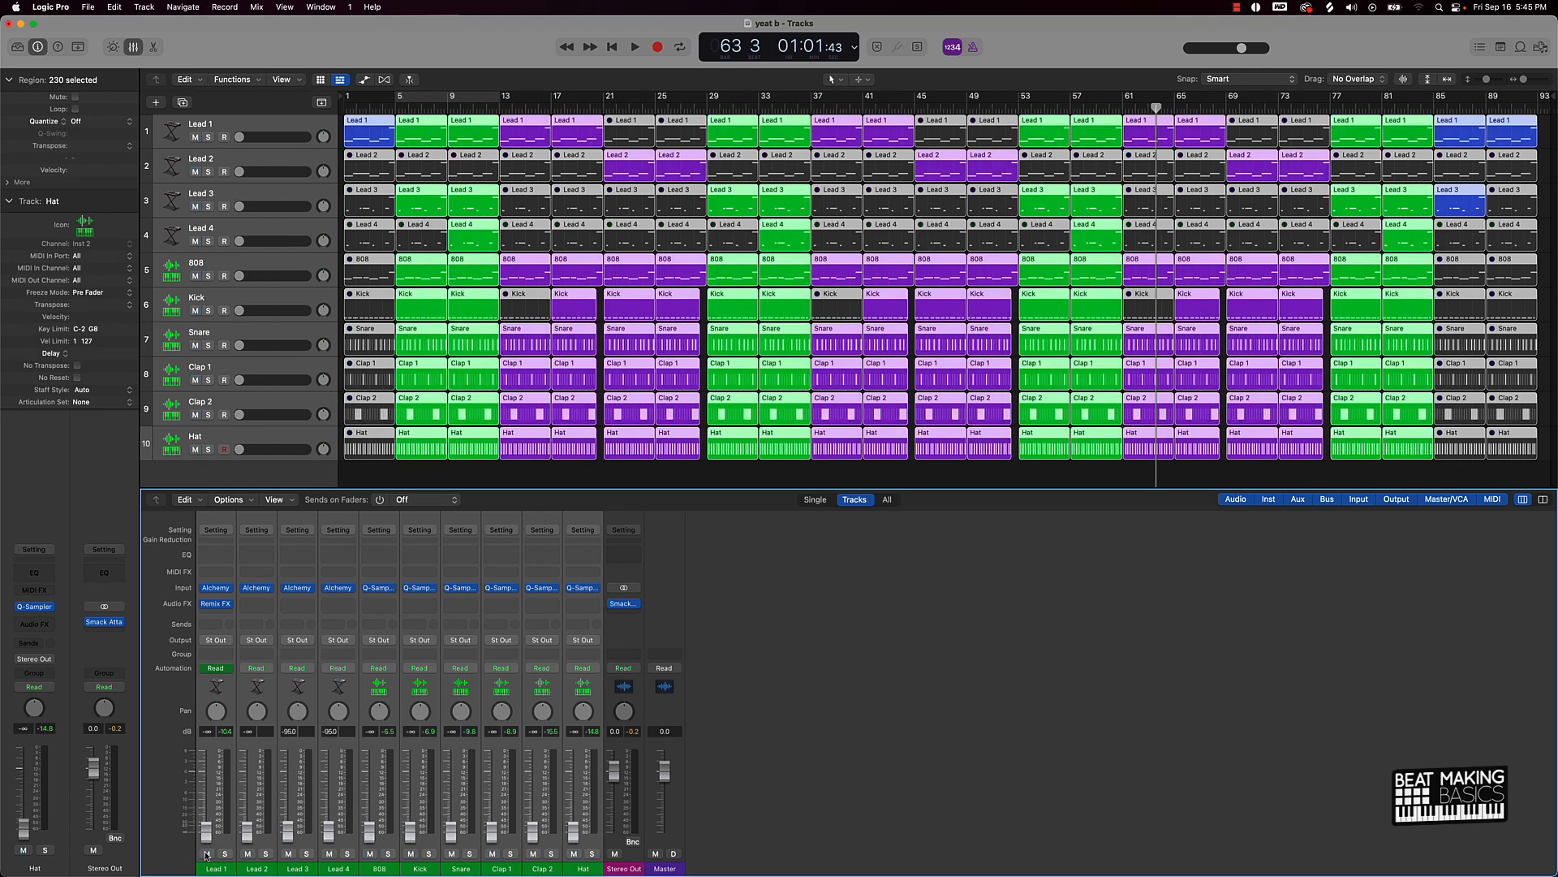
click(206, 854)
alt+click(206, 832)
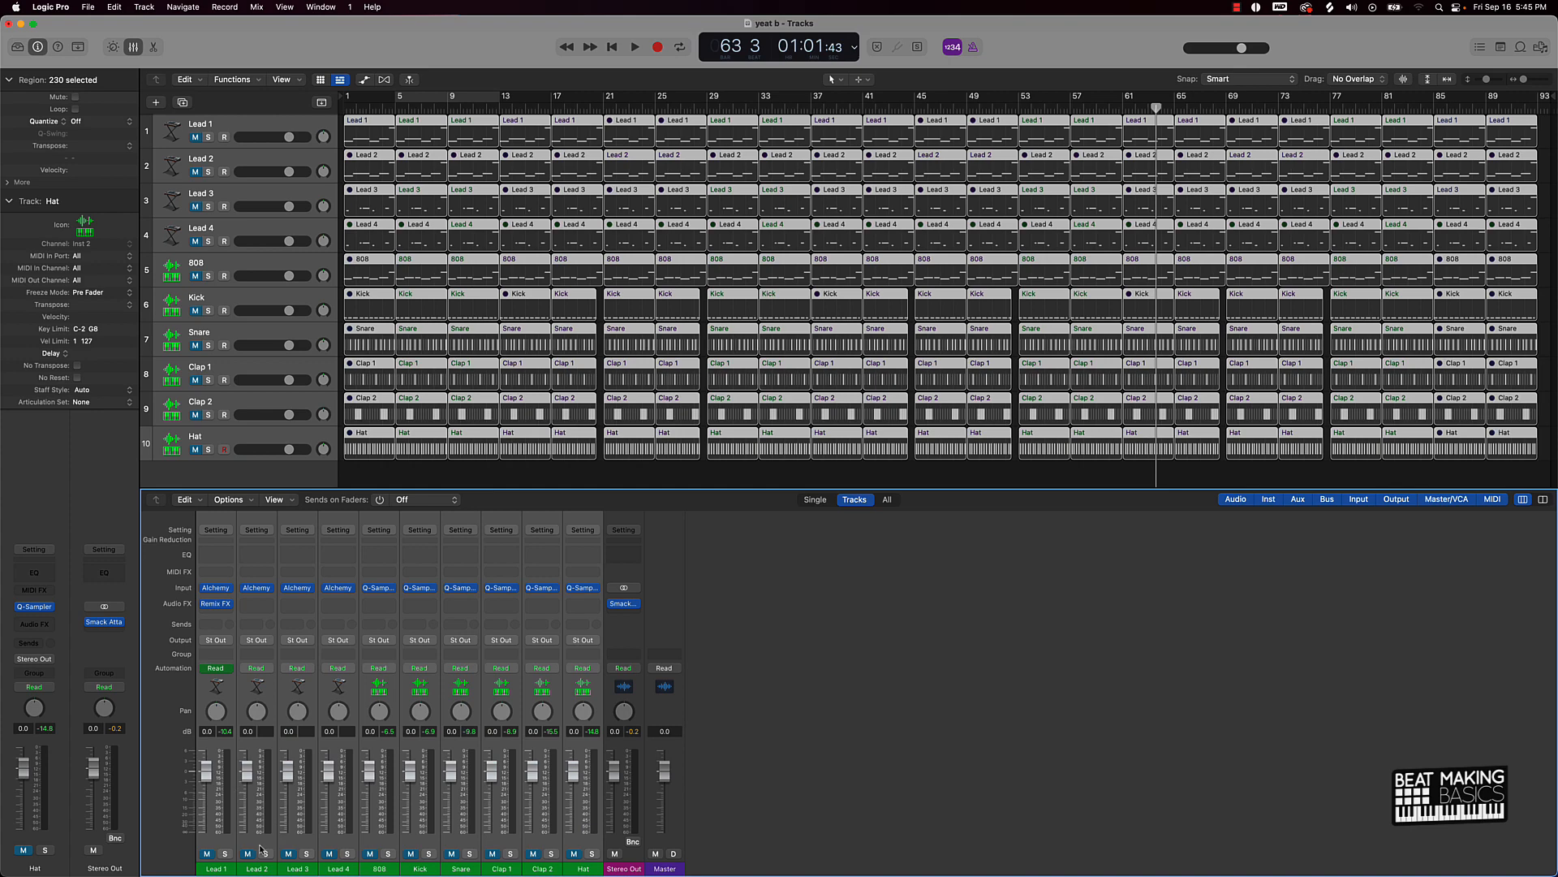
click(575, 836)
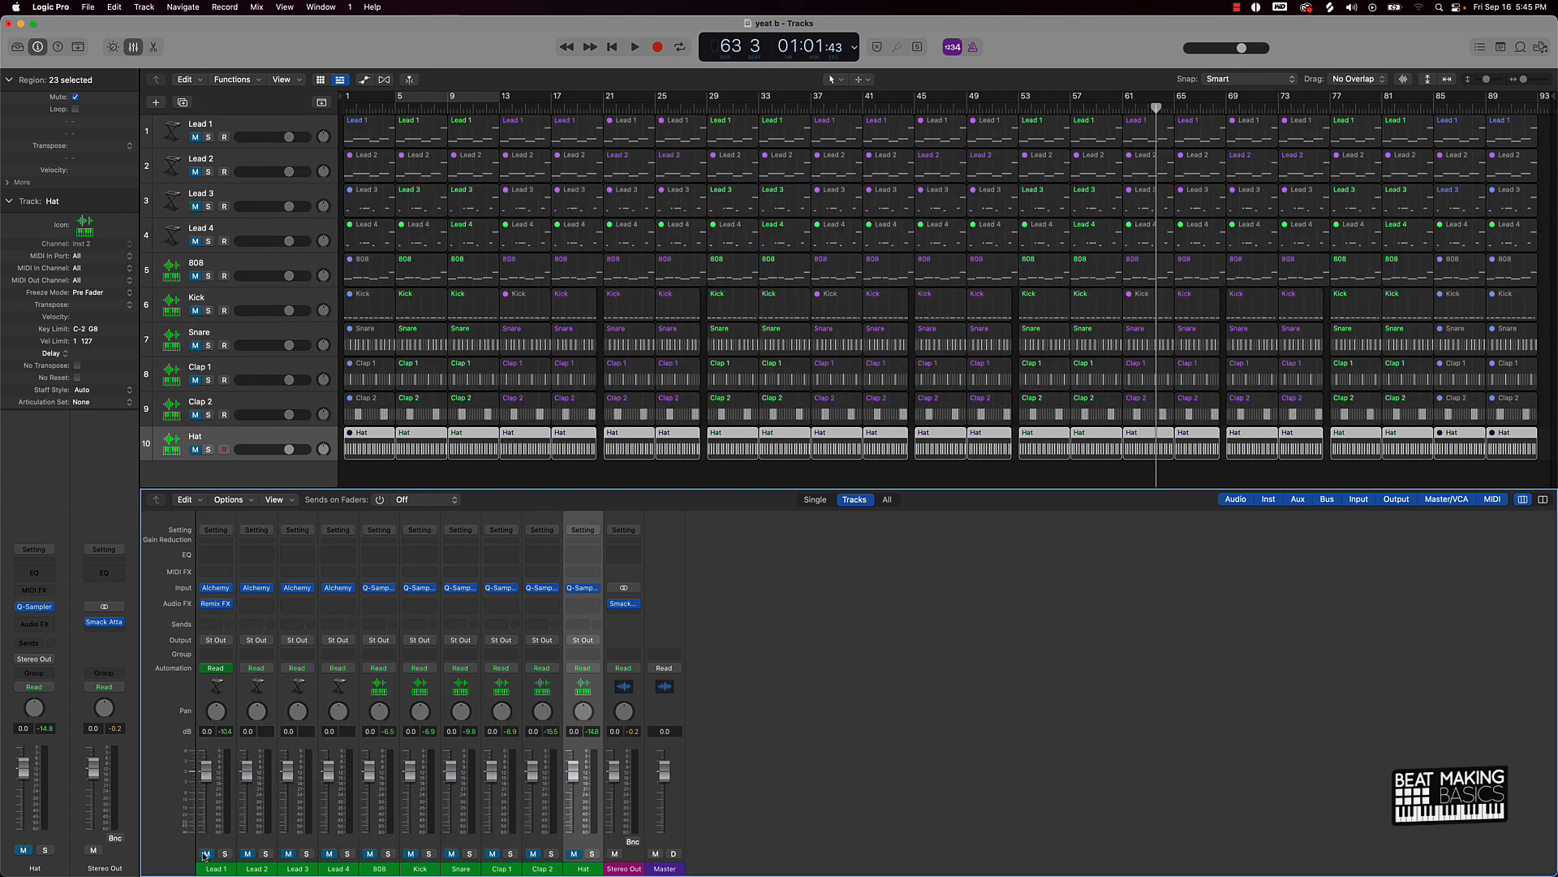
Turn on the cycle range over bars 5 to 13, unmute Lead 1 and play it alone
click(441, 98)
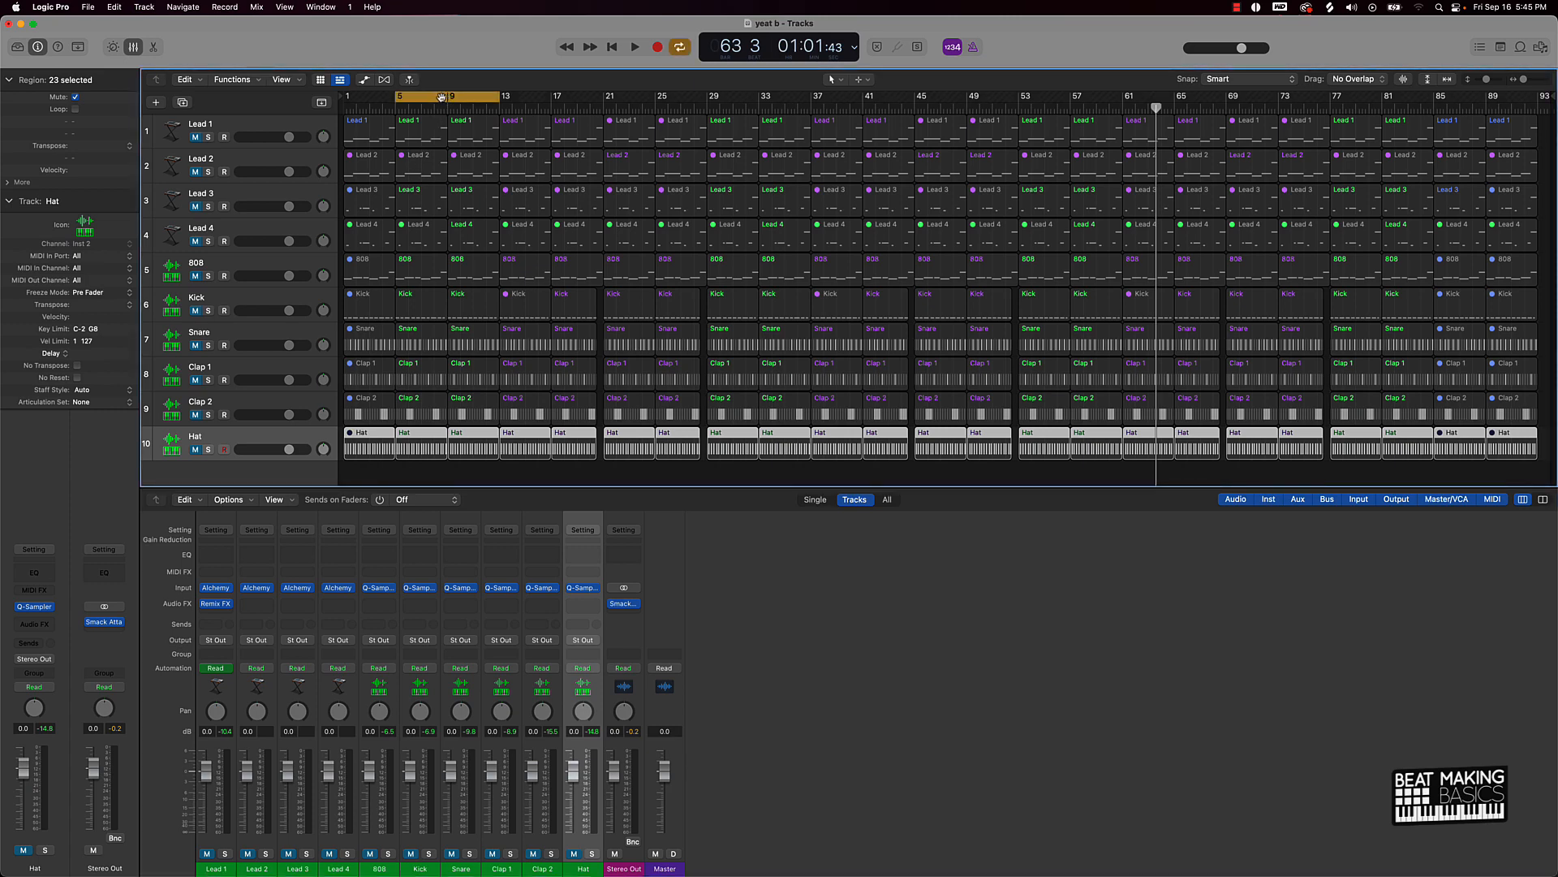
click(195, 137)
key(space)
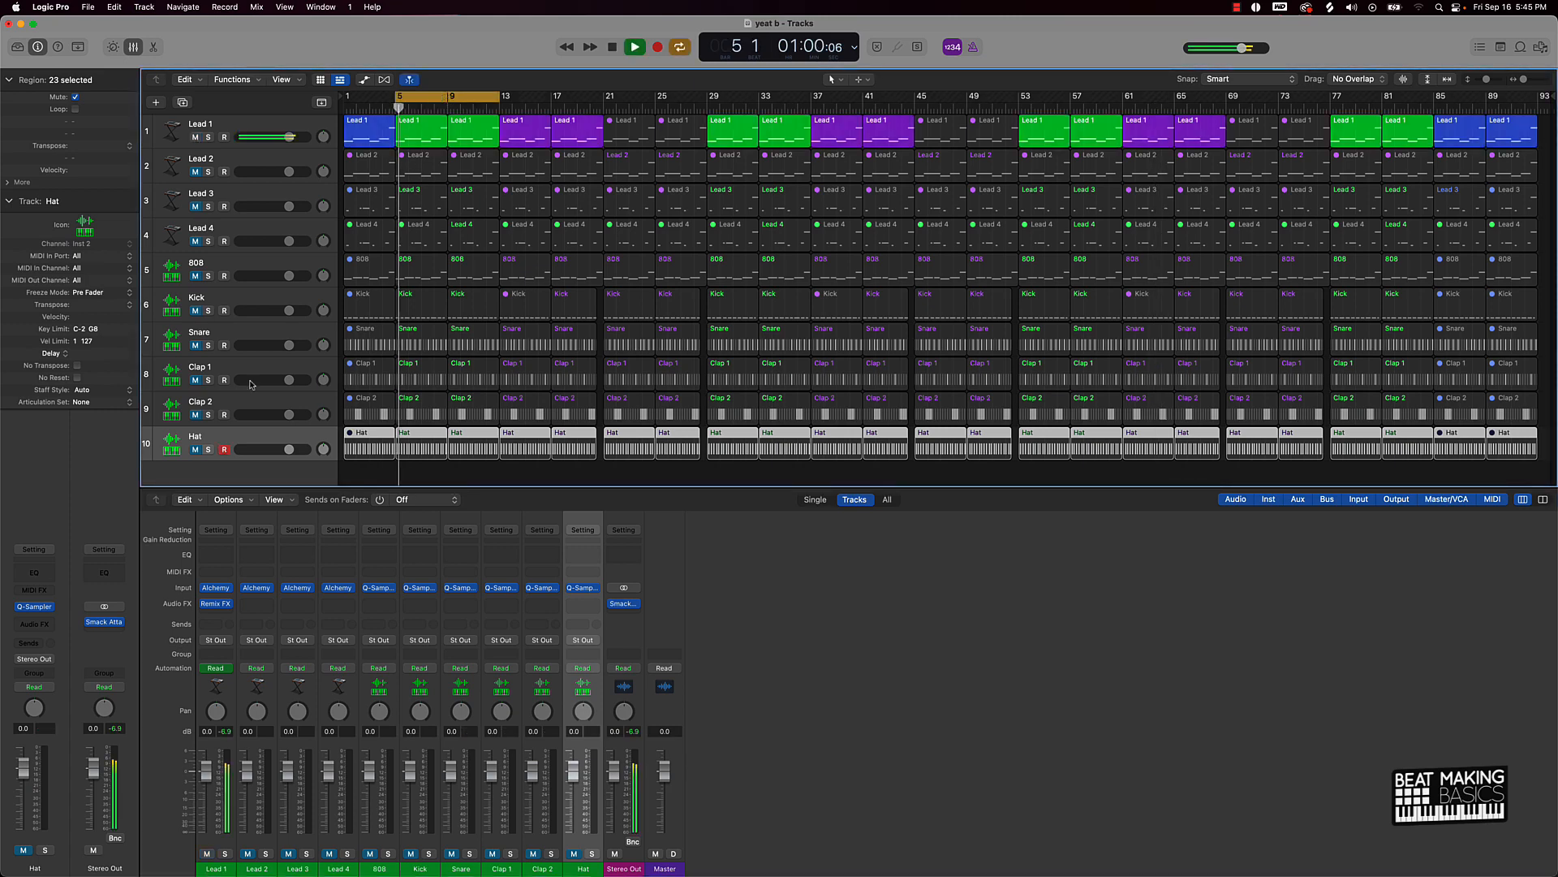
key(space)
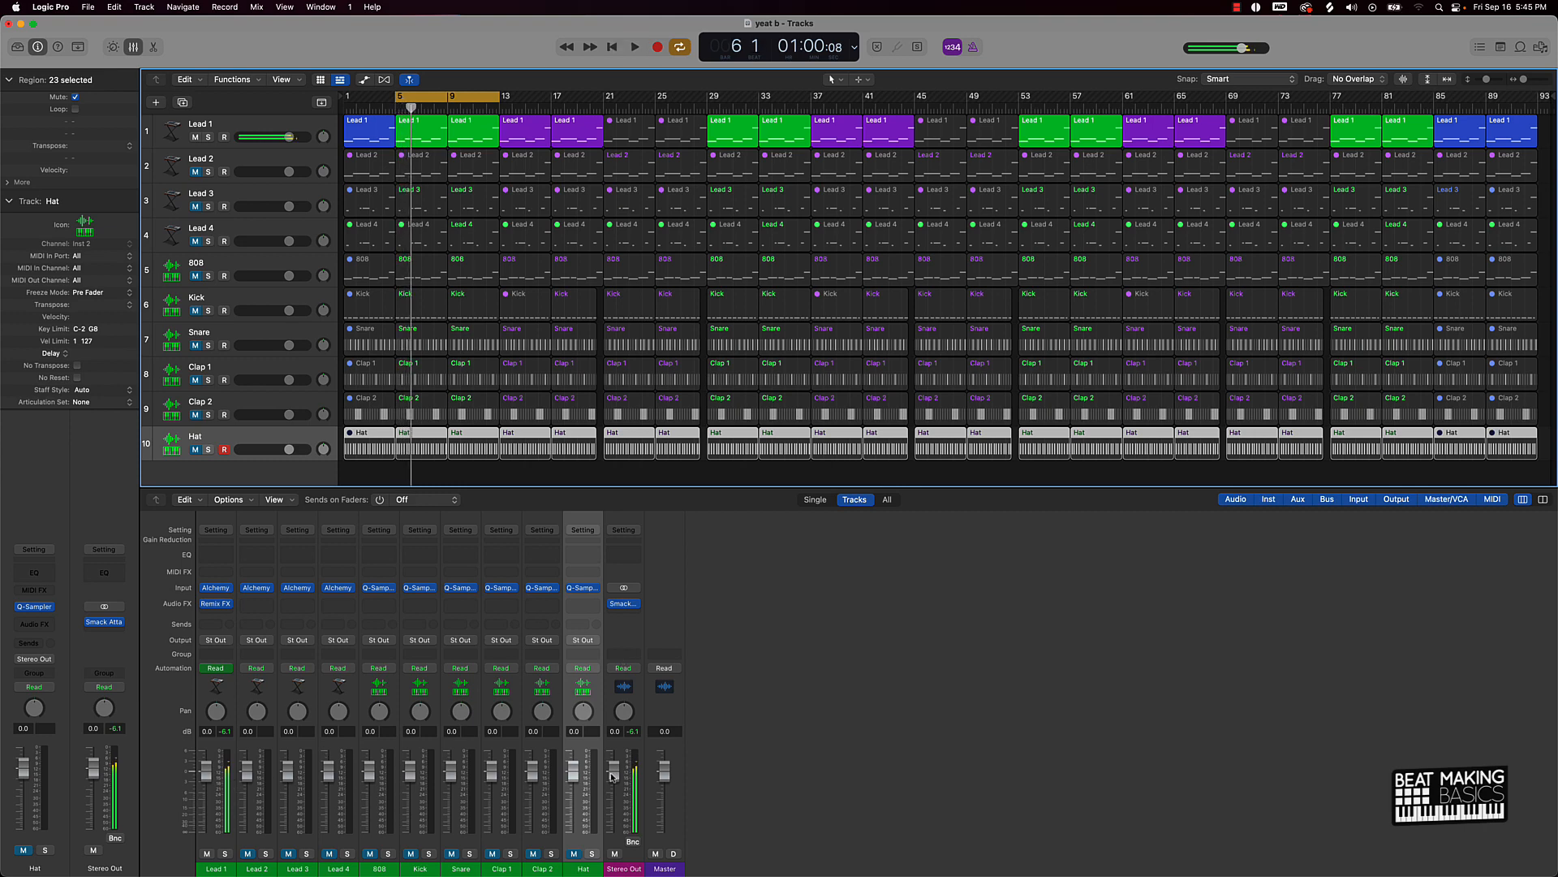
Bypass the Smack Attack plug-in on Stereo Out and play Lead 1 again to check its level
mouse_move(613, 605)
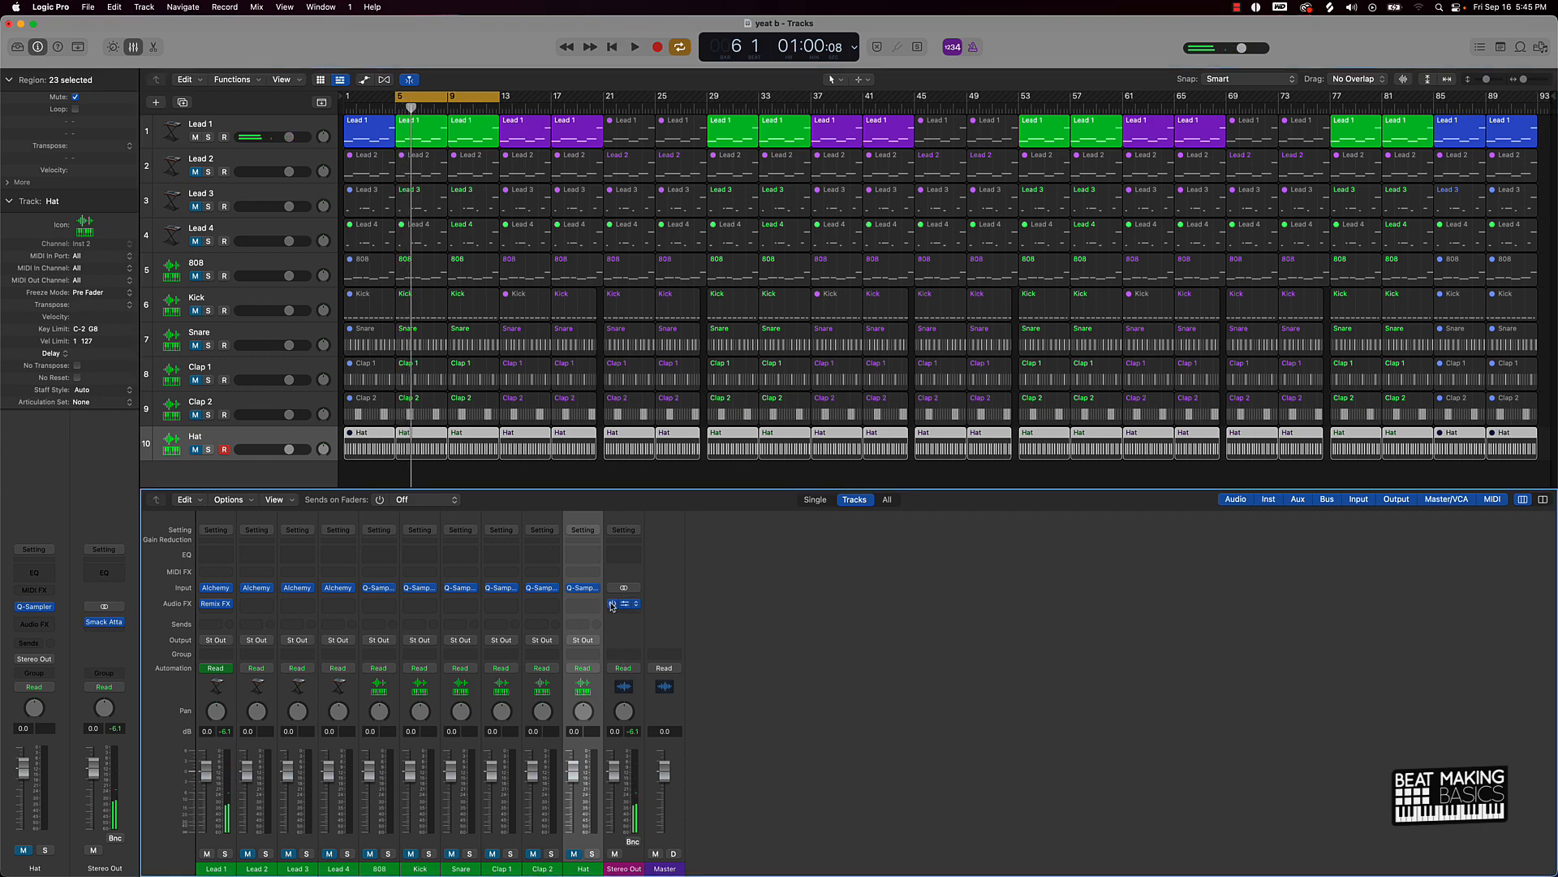
key(space)
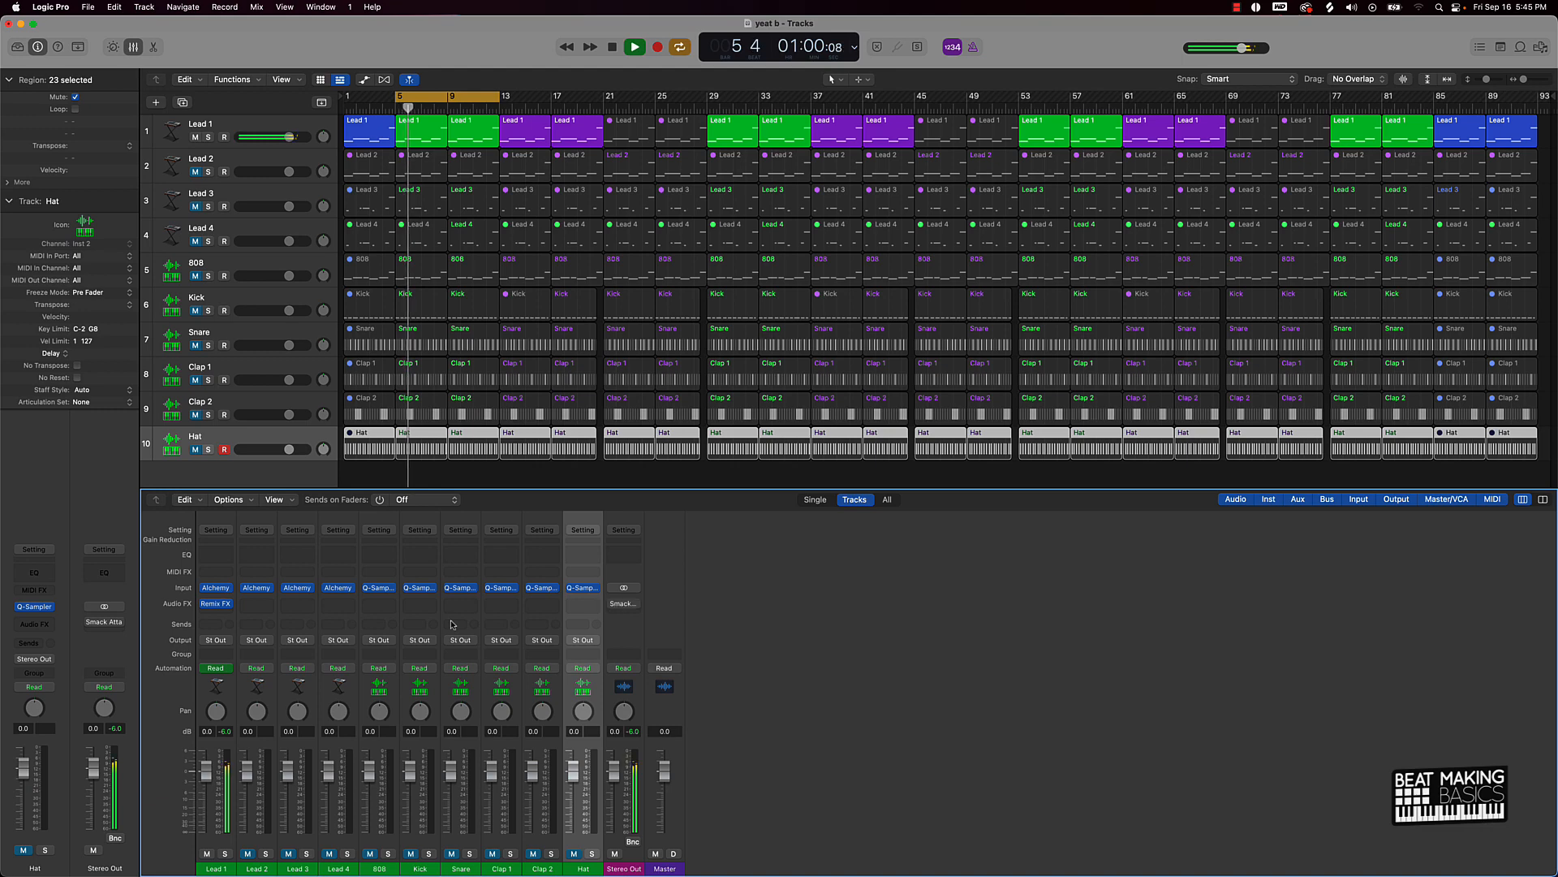
key(space)
Insert a Gain plug-in after Remix FX on Lead 1, reduce its gain slightly and play the track to check its level
click(216, 615)
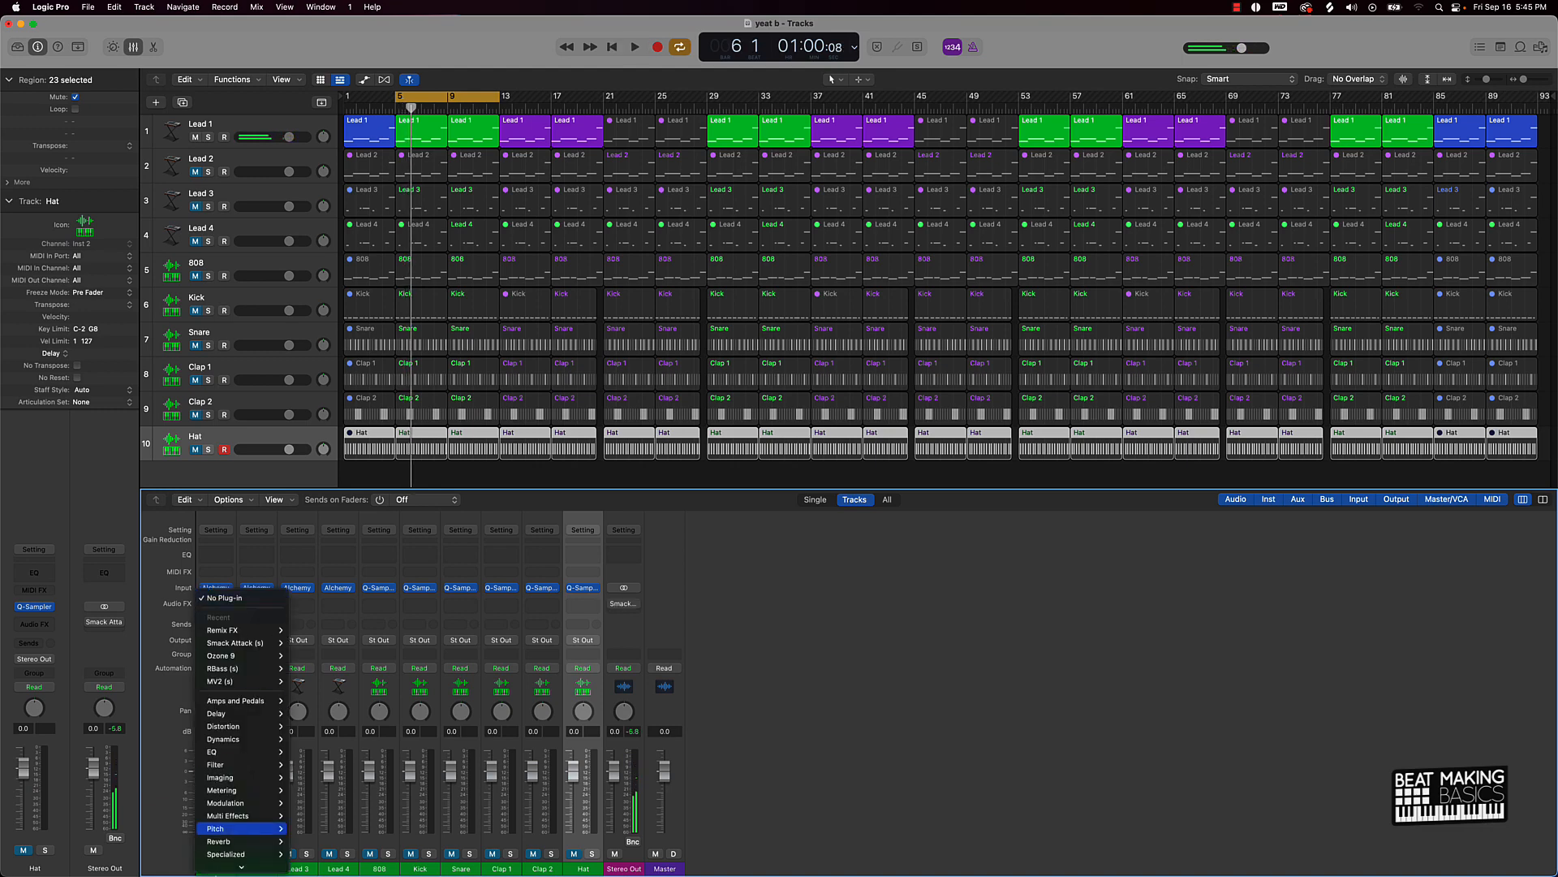
mouse_move(235, 864)
mouse_move(307, 853)
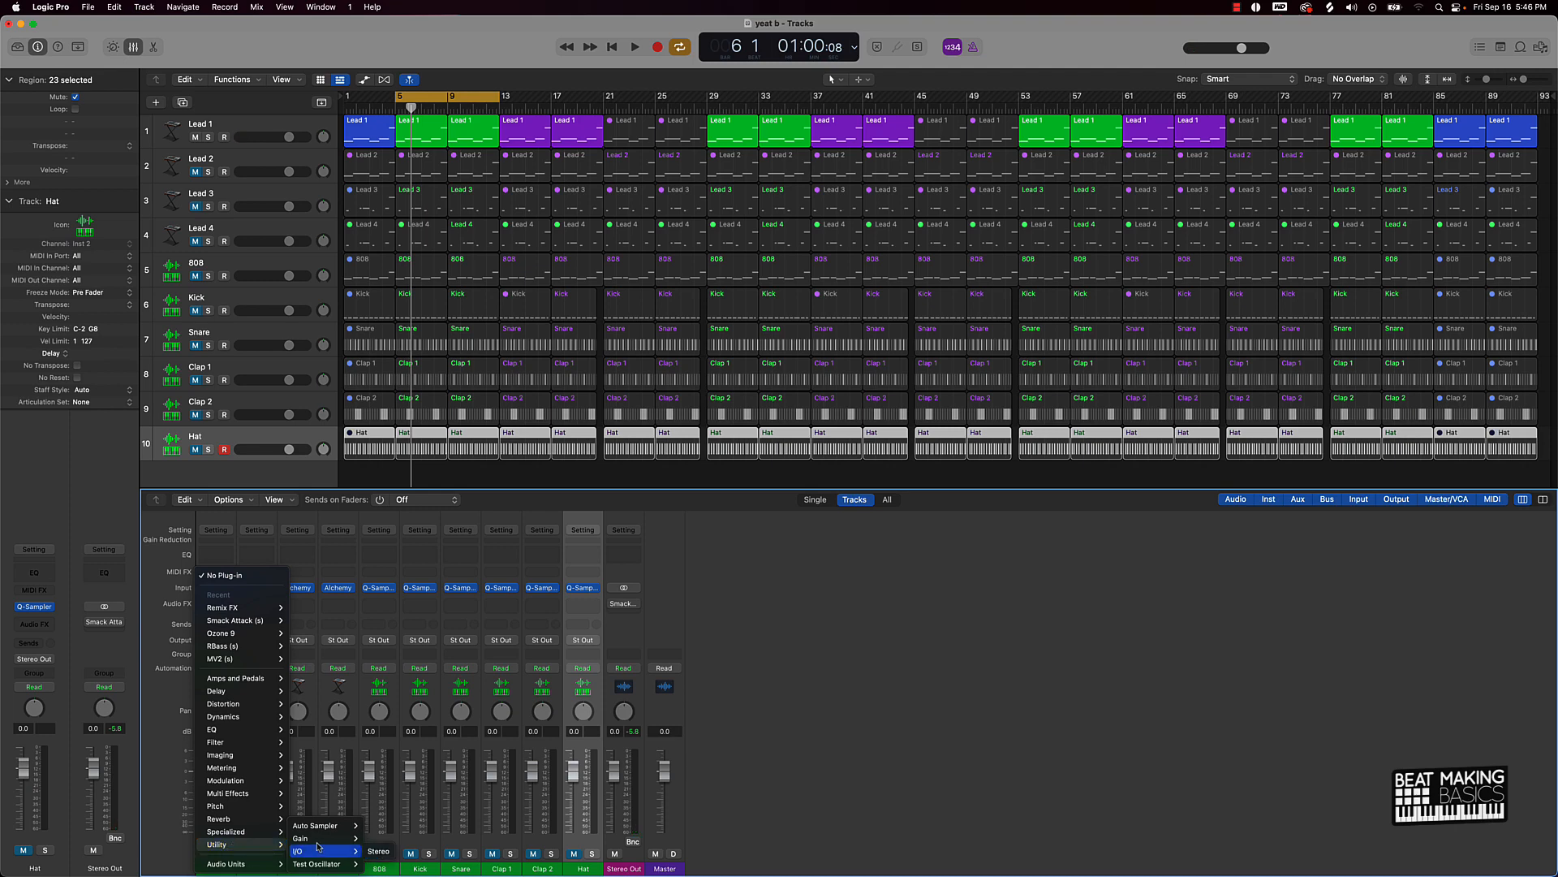
click(379, 838)
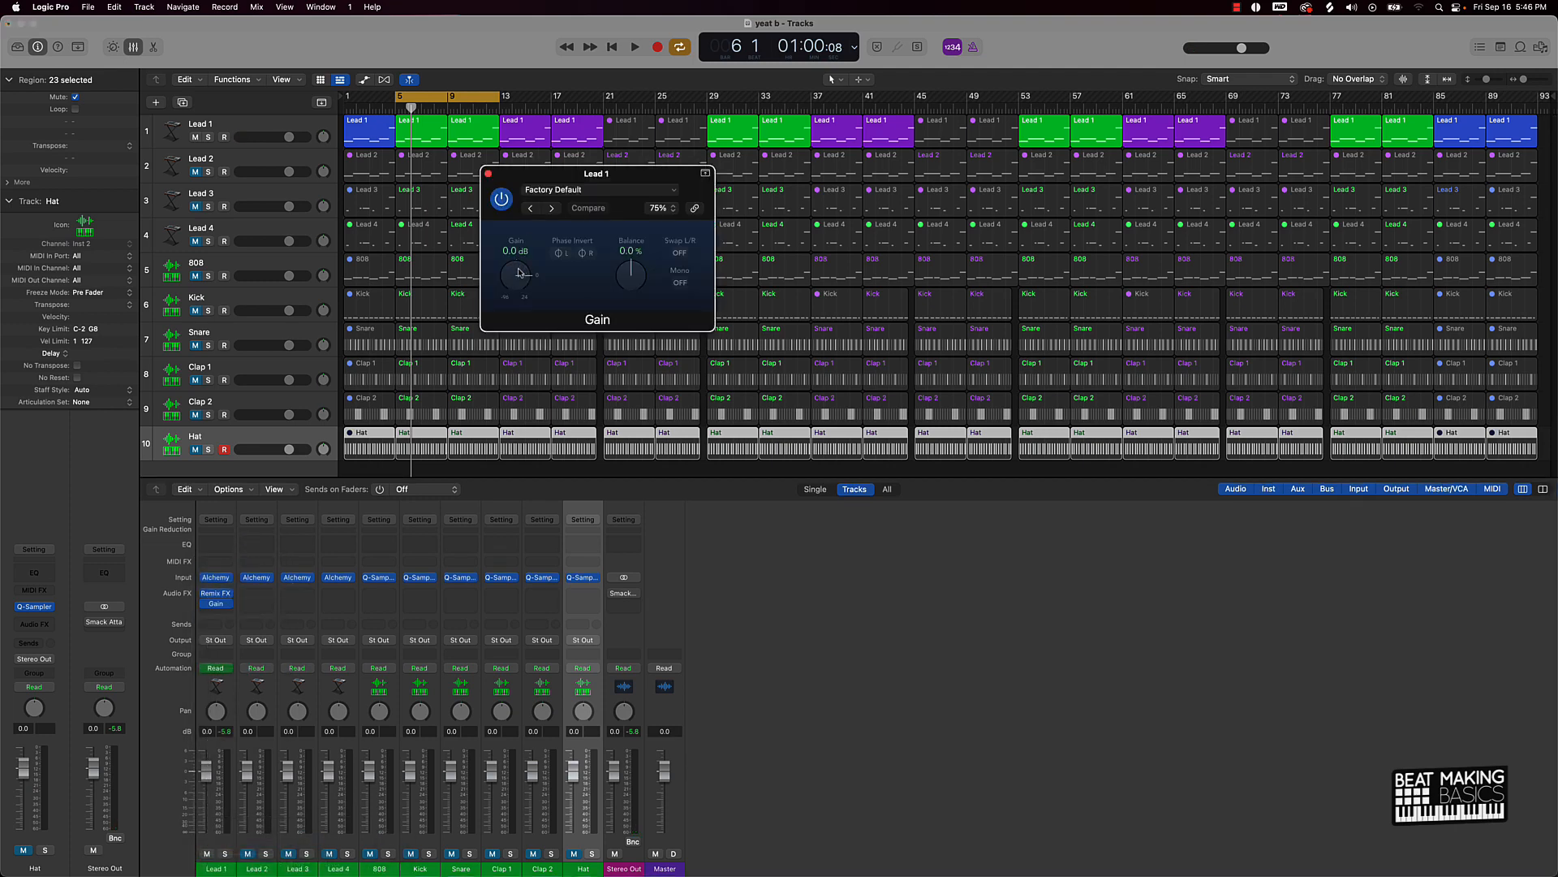
drag(520, 274, 520, 276)
click(488, 173)
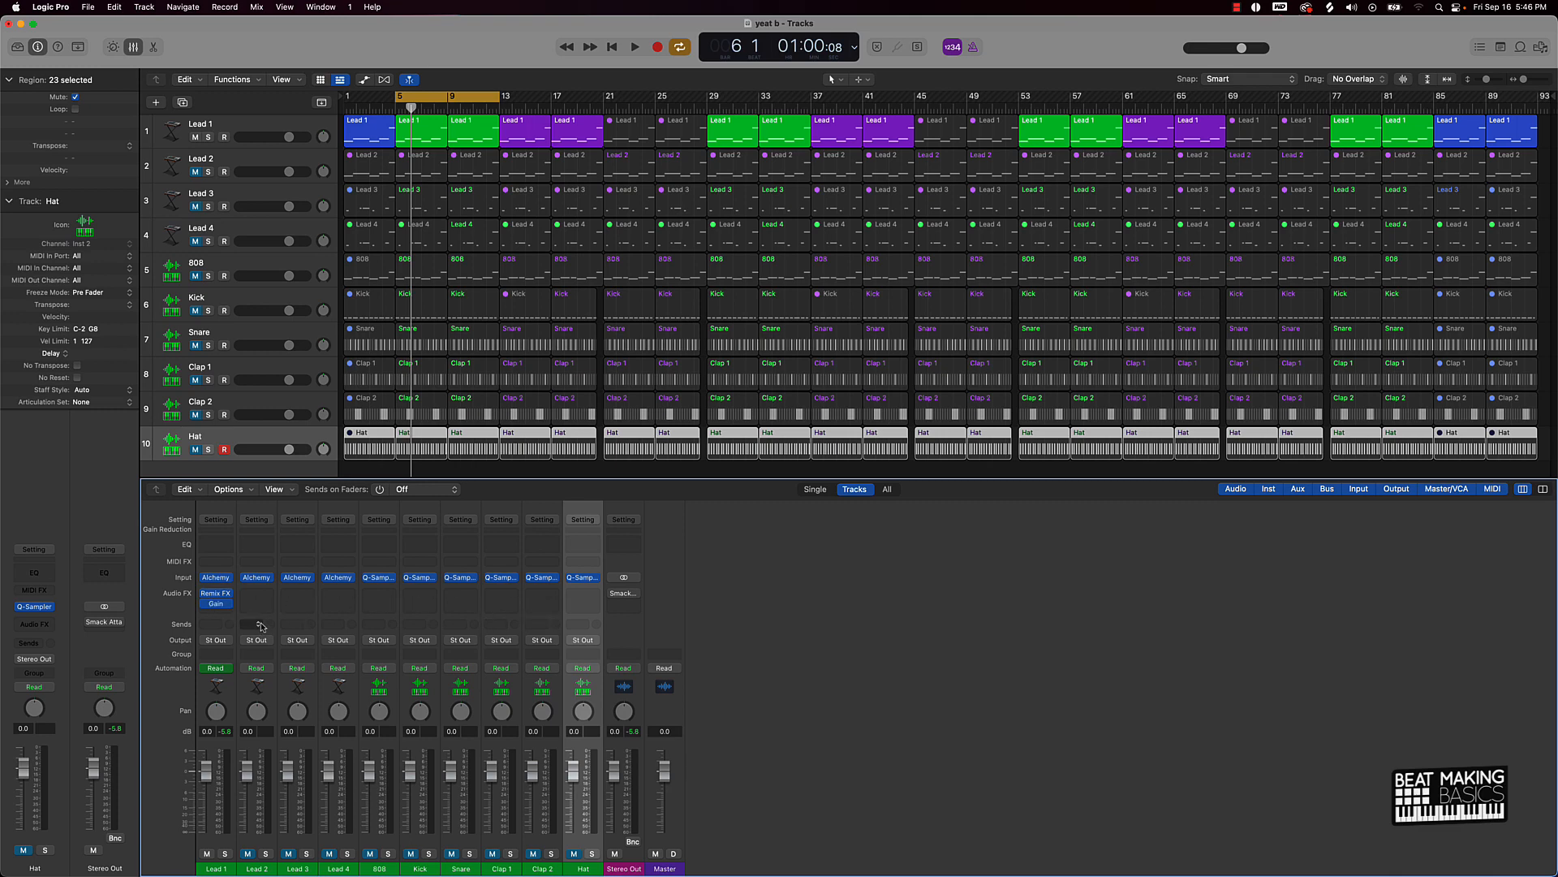
key(space)
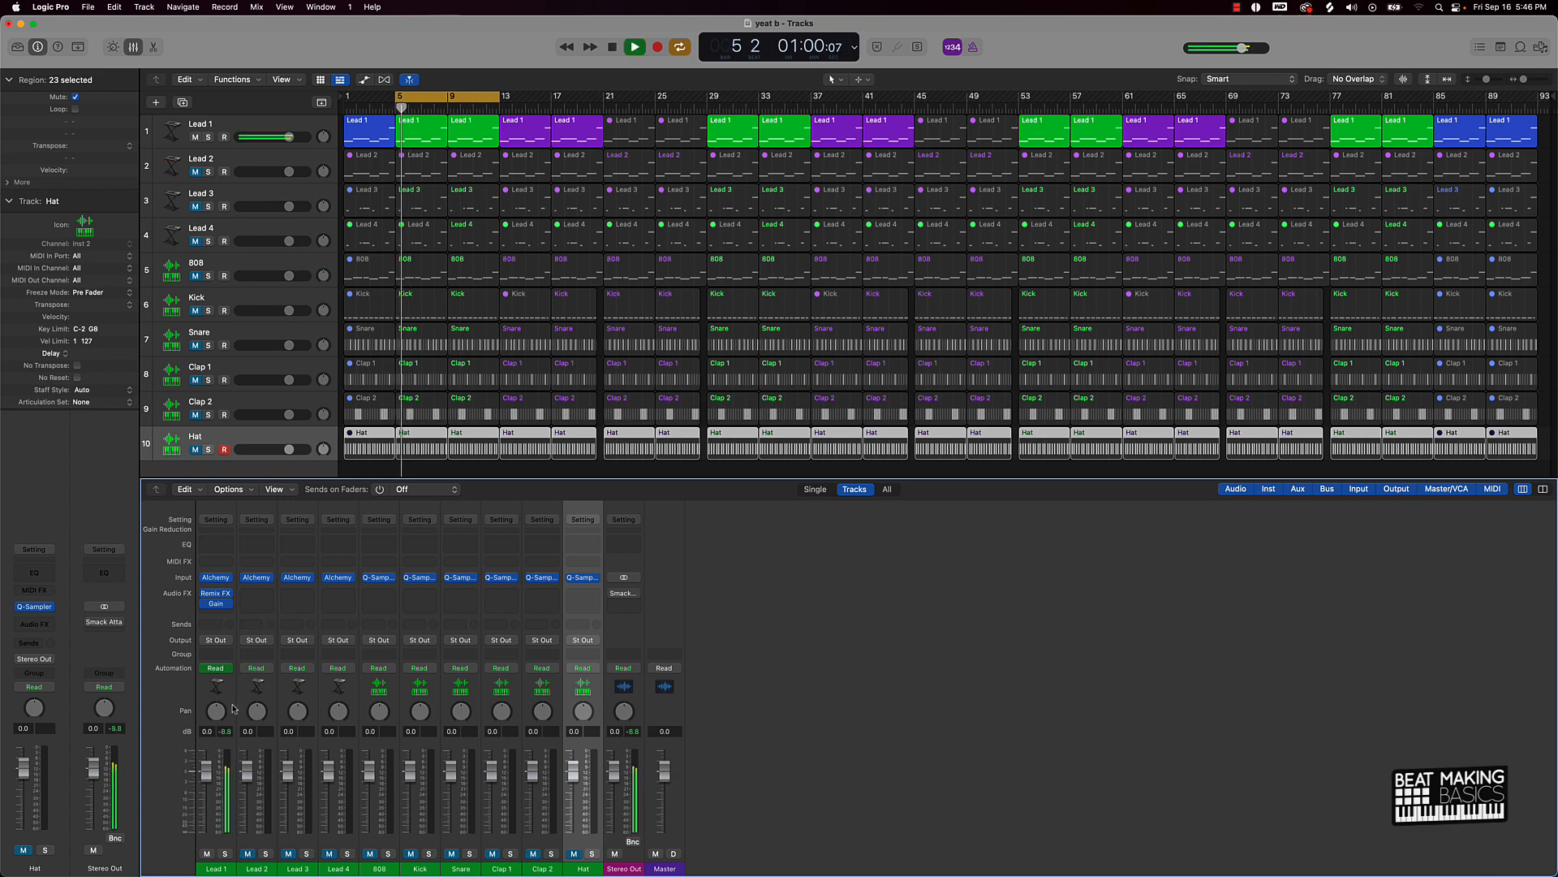
key(space)
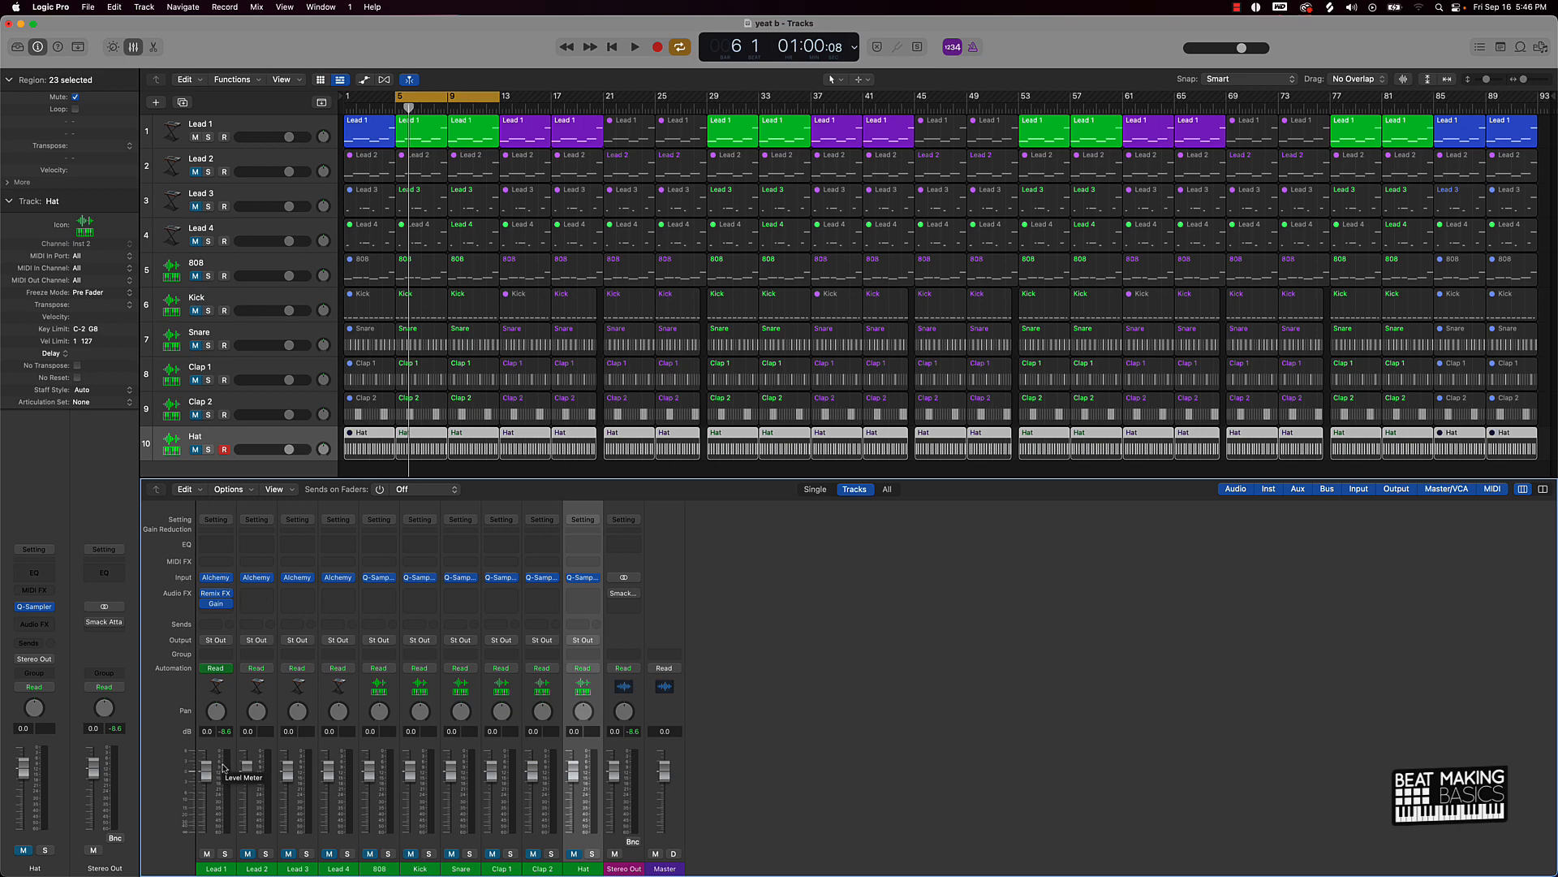
Mute Lead 1, unmute Lead 2 and play it alone with the cycle range moved to bars 21 to 29
click(206, 854)
click(245, 853)
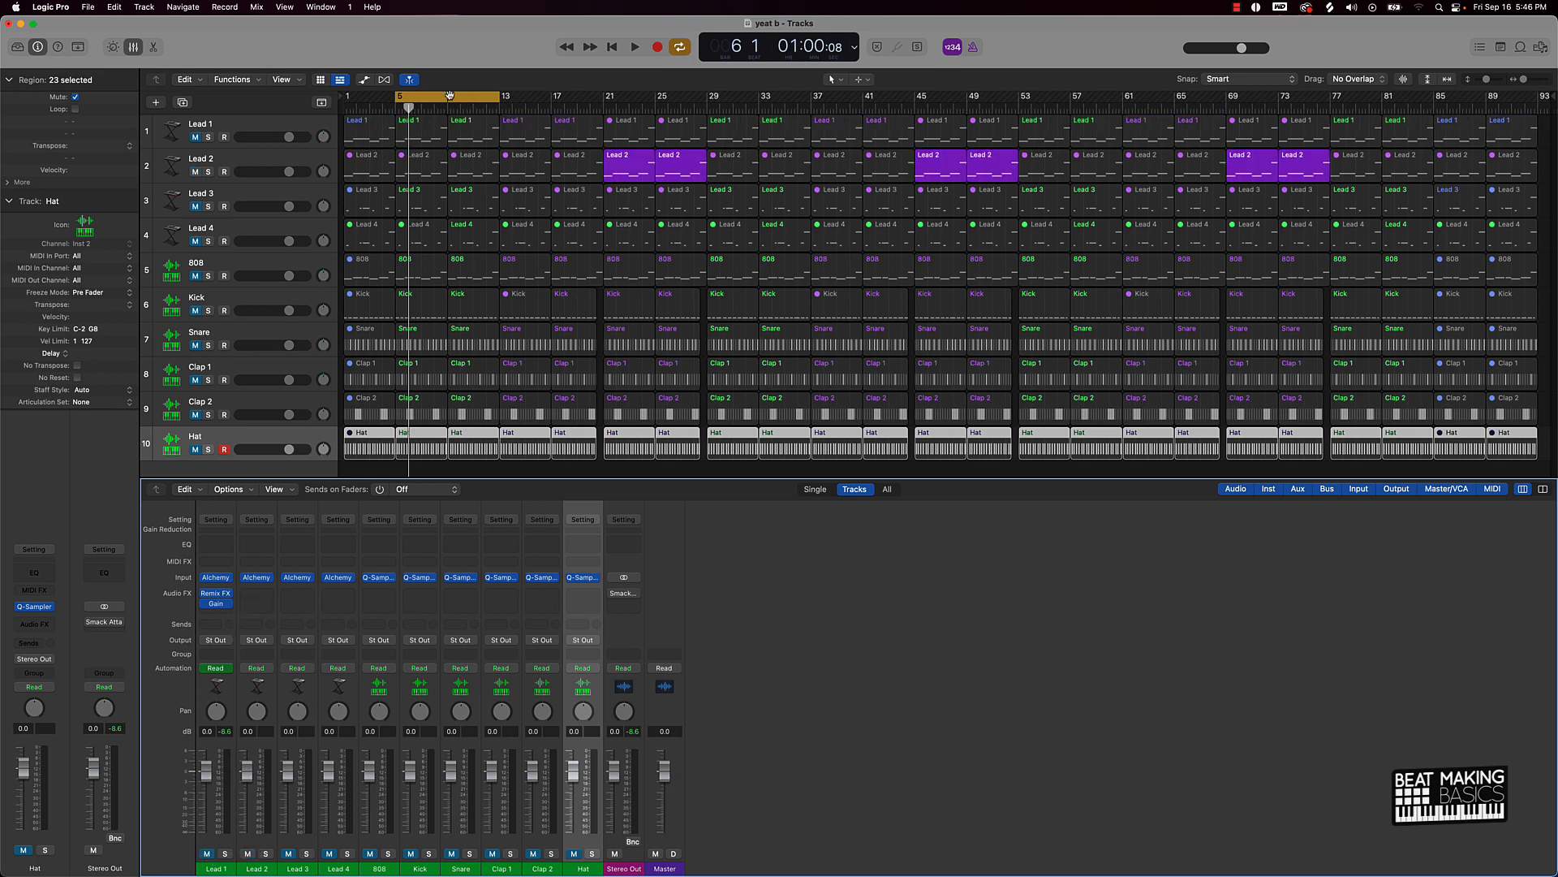
drag(449, 96, 657, 95)
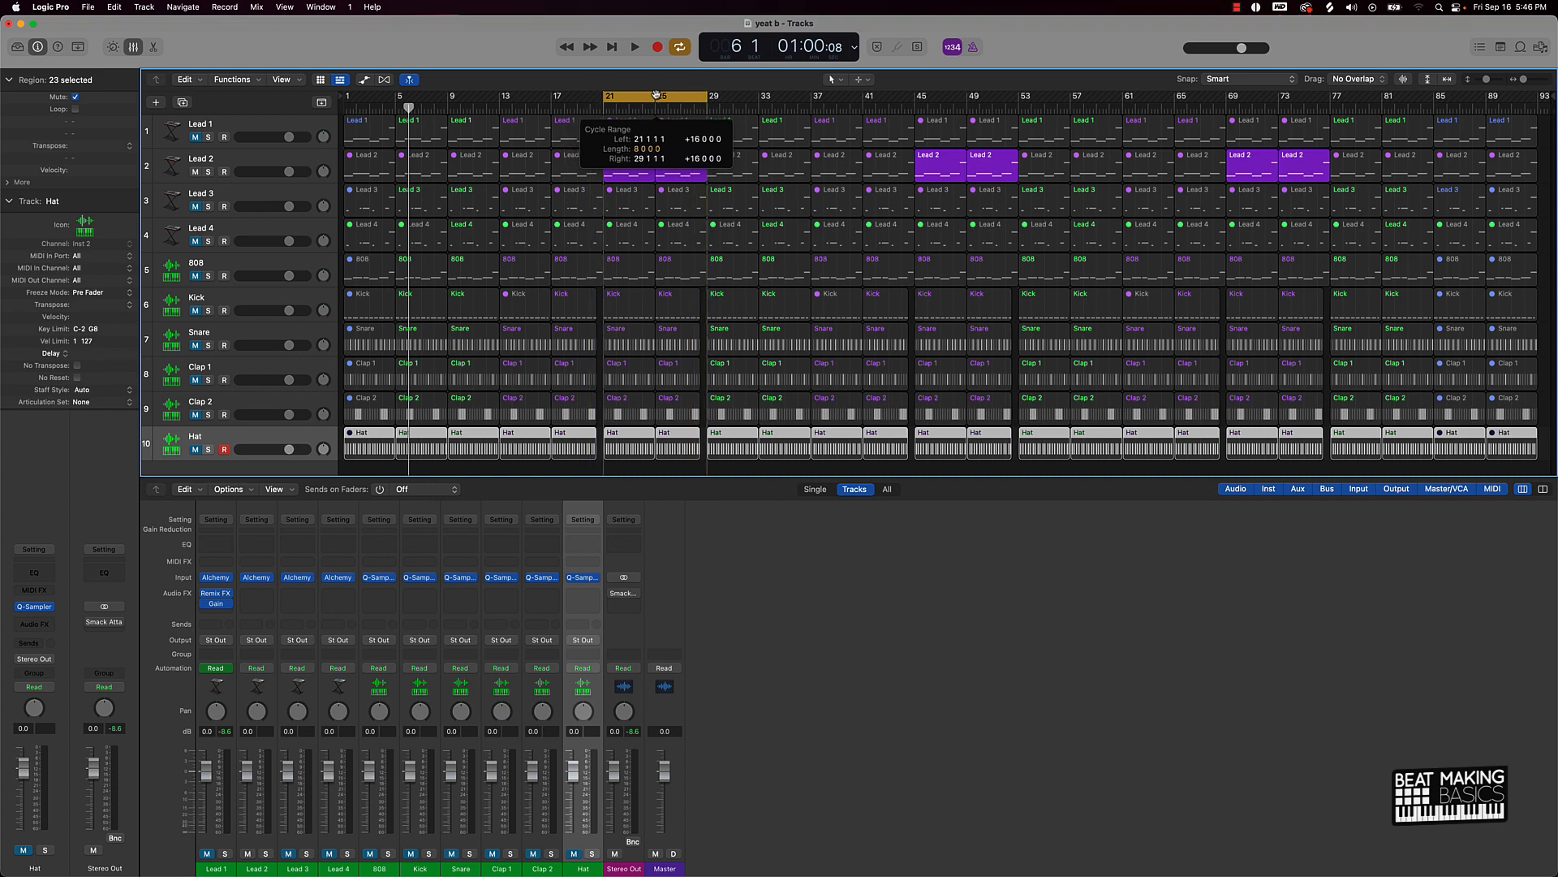
key(space)
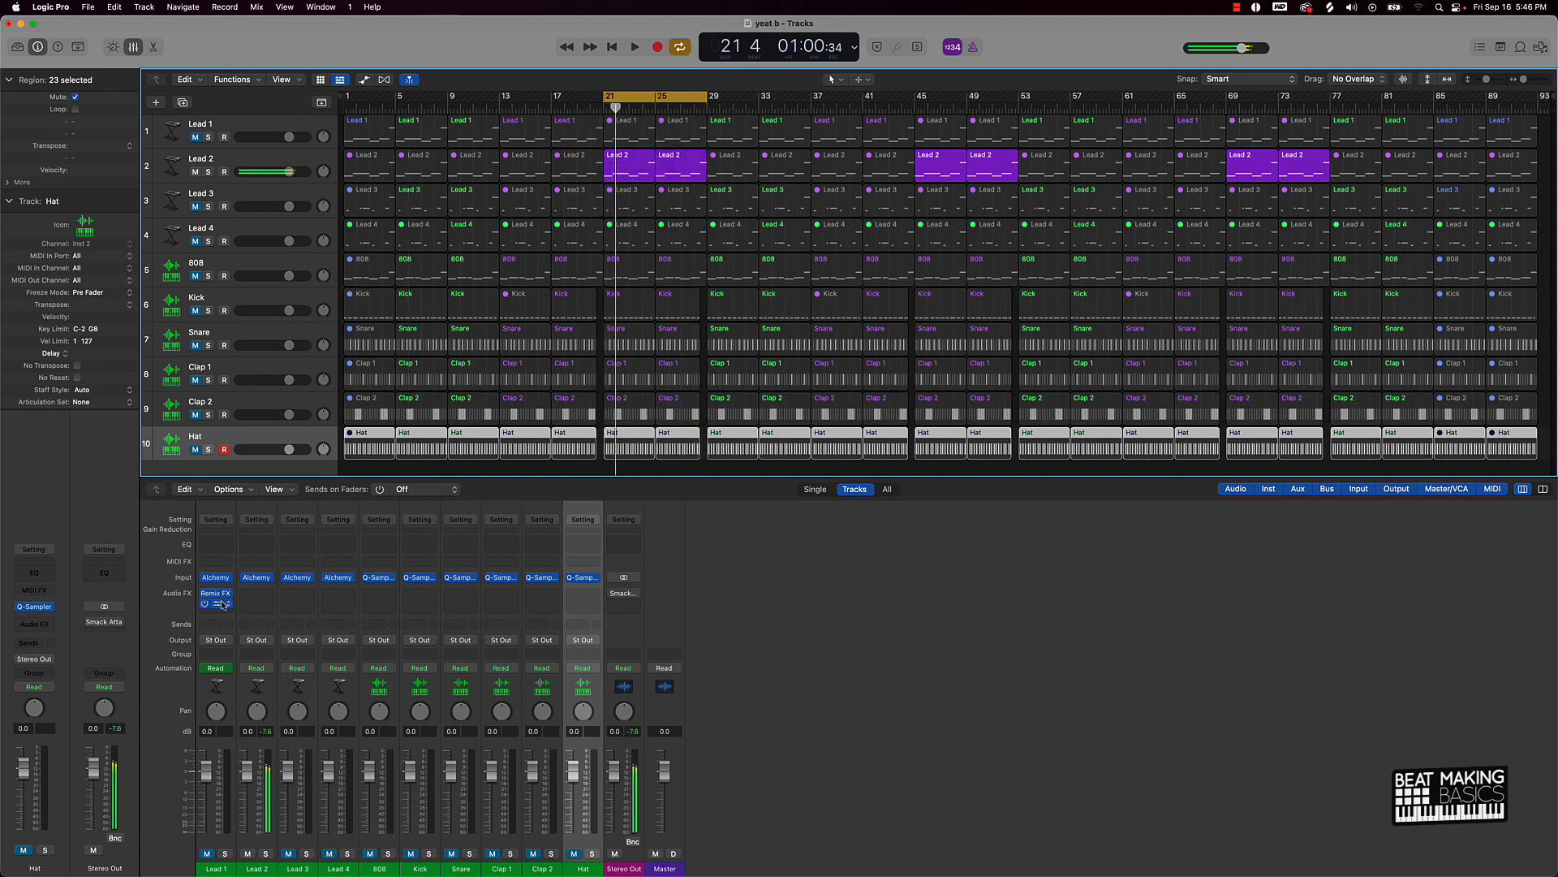
Copy Lead 1's Gain plug-in to Lead 2
drag(220, 608, 260, 607)
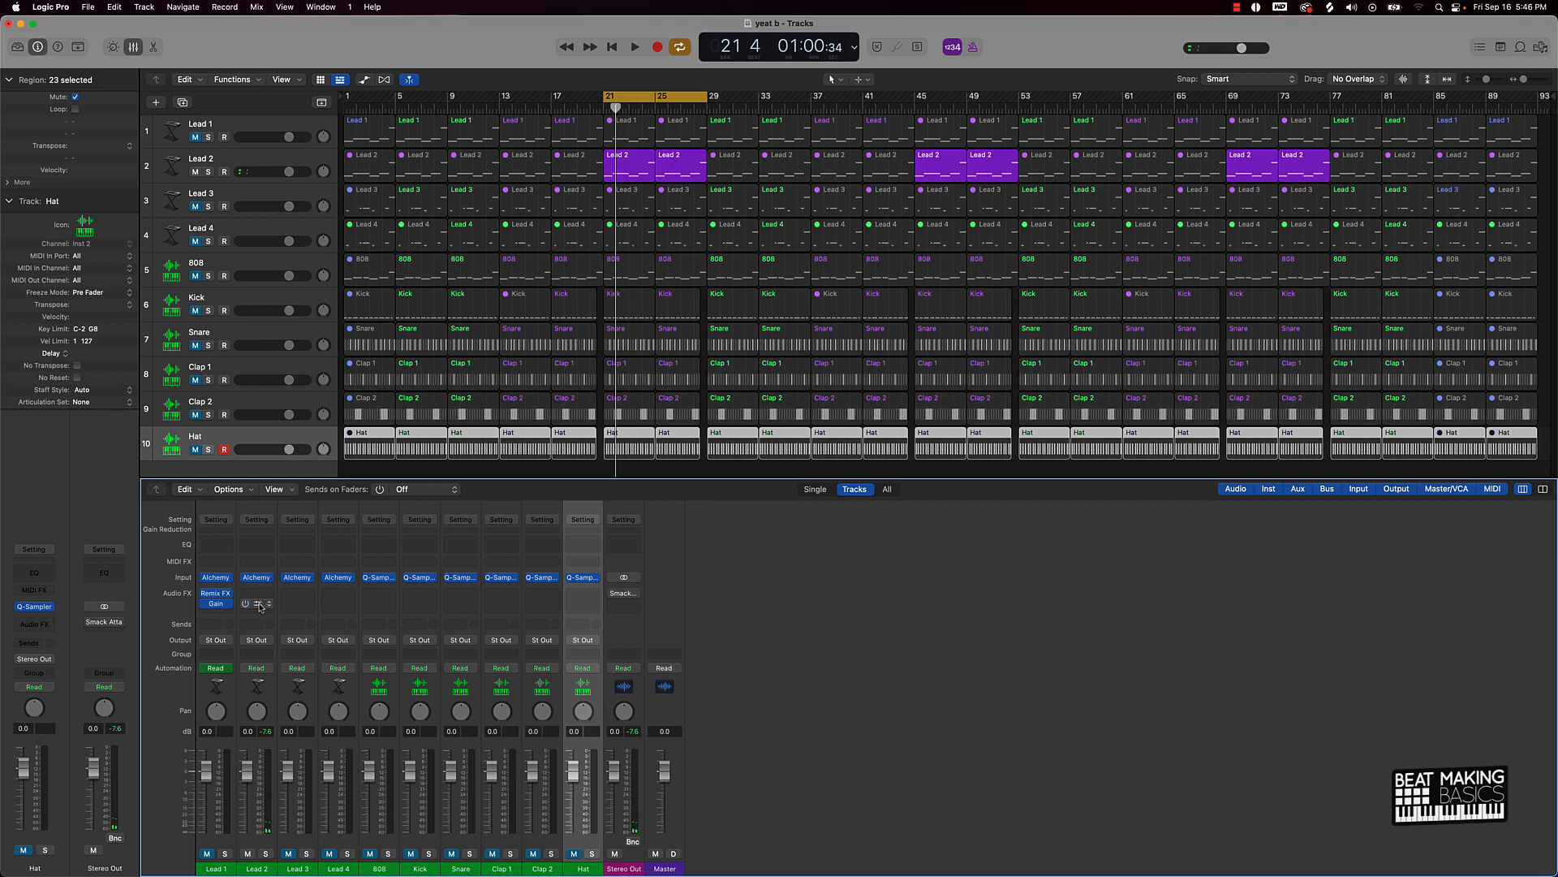
Copy Lead 2's Gain plug-in to Lead 3 and Lead 4, and mute Lead 2 while unmuting the 808
click(249, 606)
drag(256, 606, 332, 606)
click(246, 856)
click(371, 856)
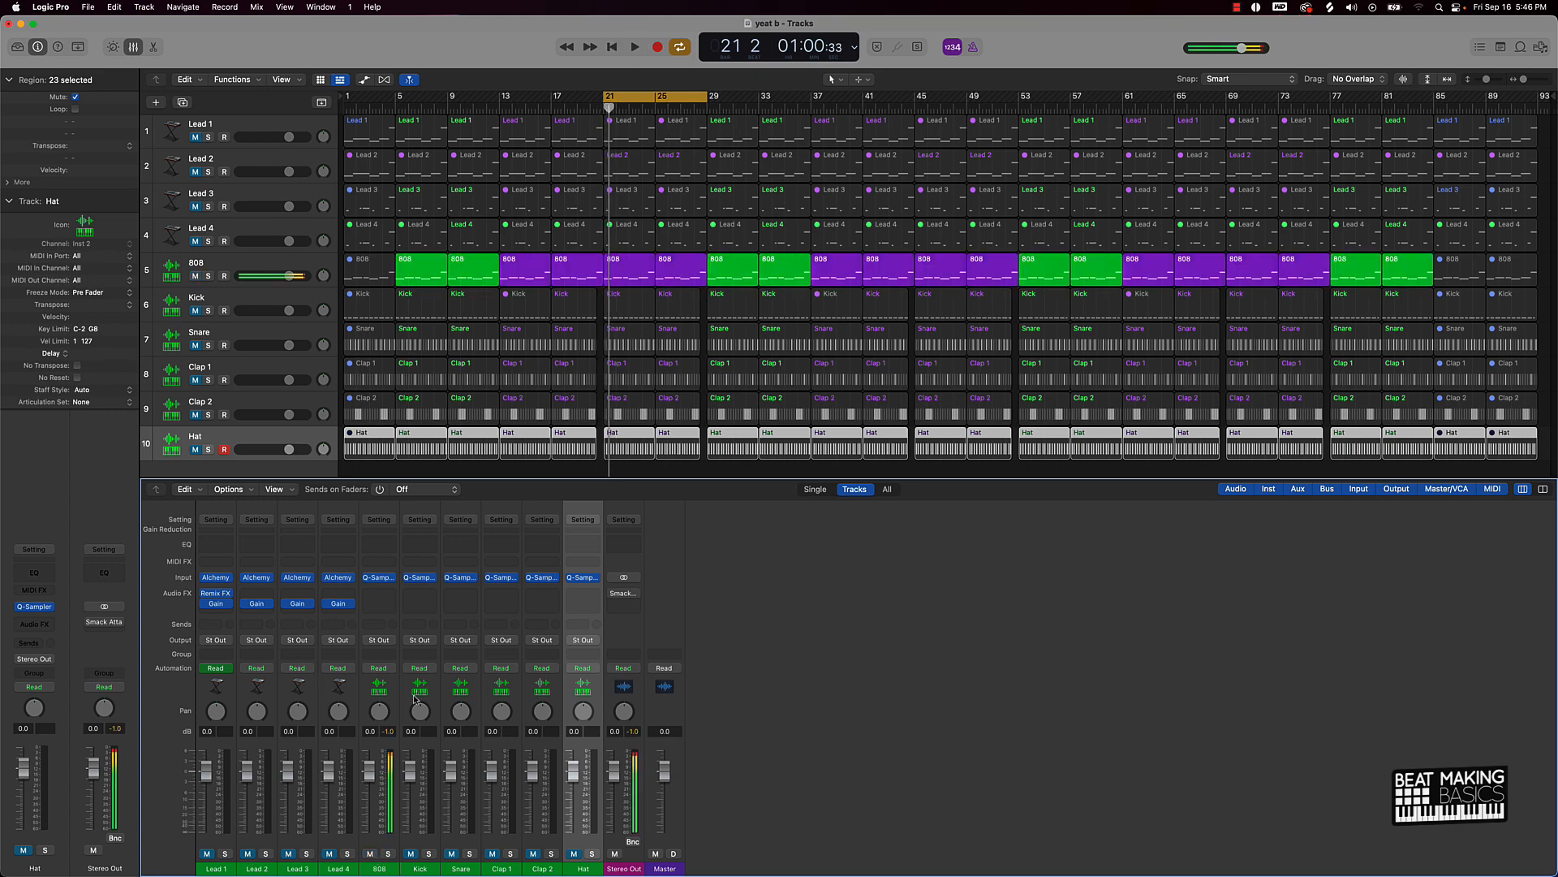
Insert a stereo Gain plug-in on the 808, set its gain to -4.7 dB and play the track to check its level
click(385, 609)
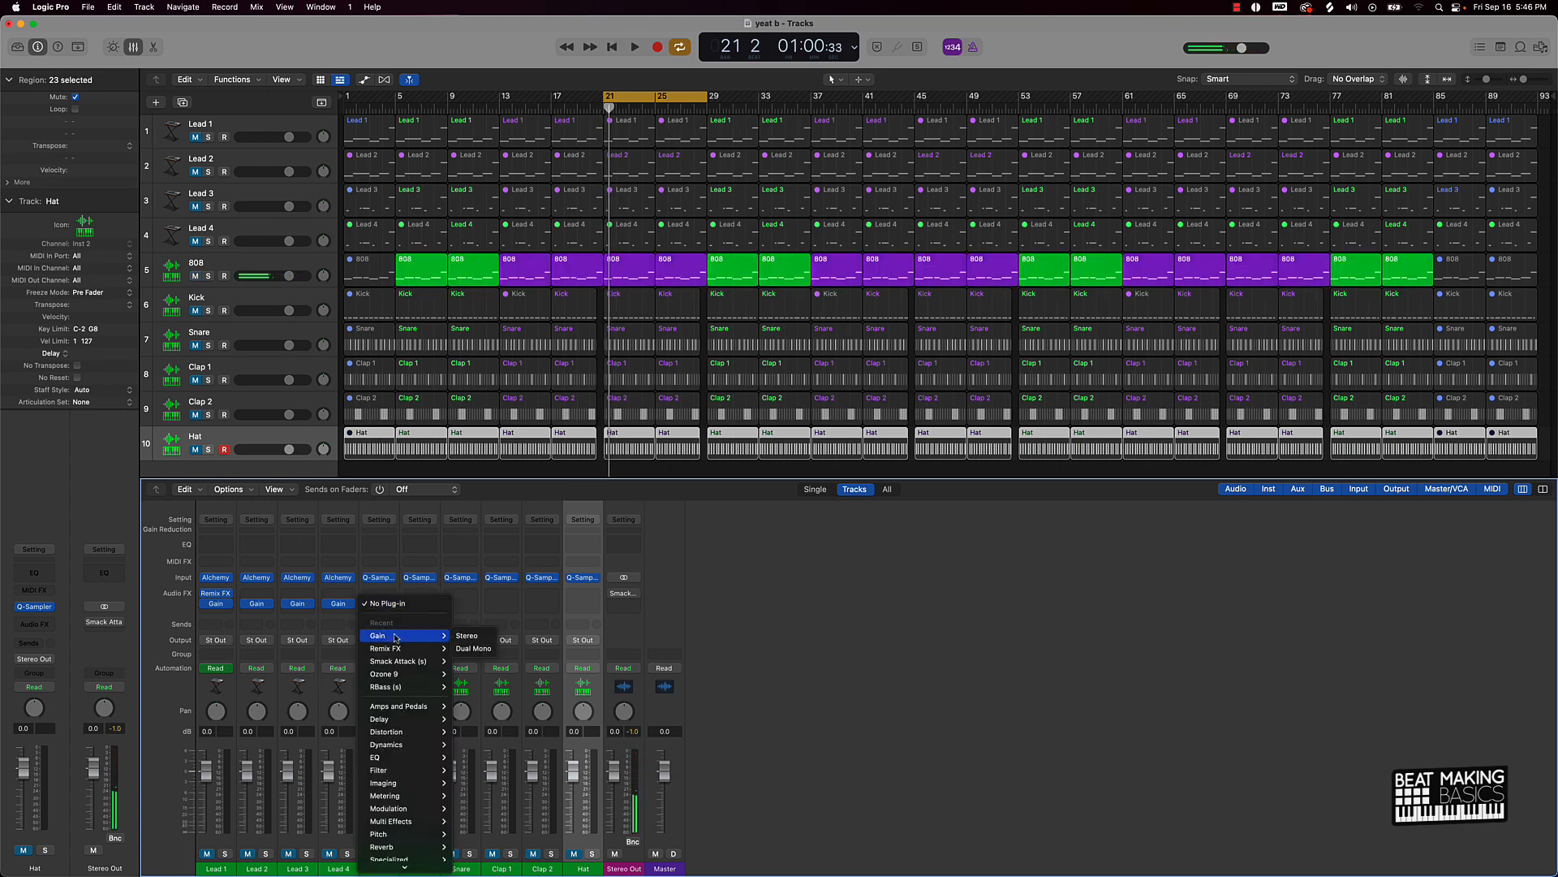
click(474, 639)
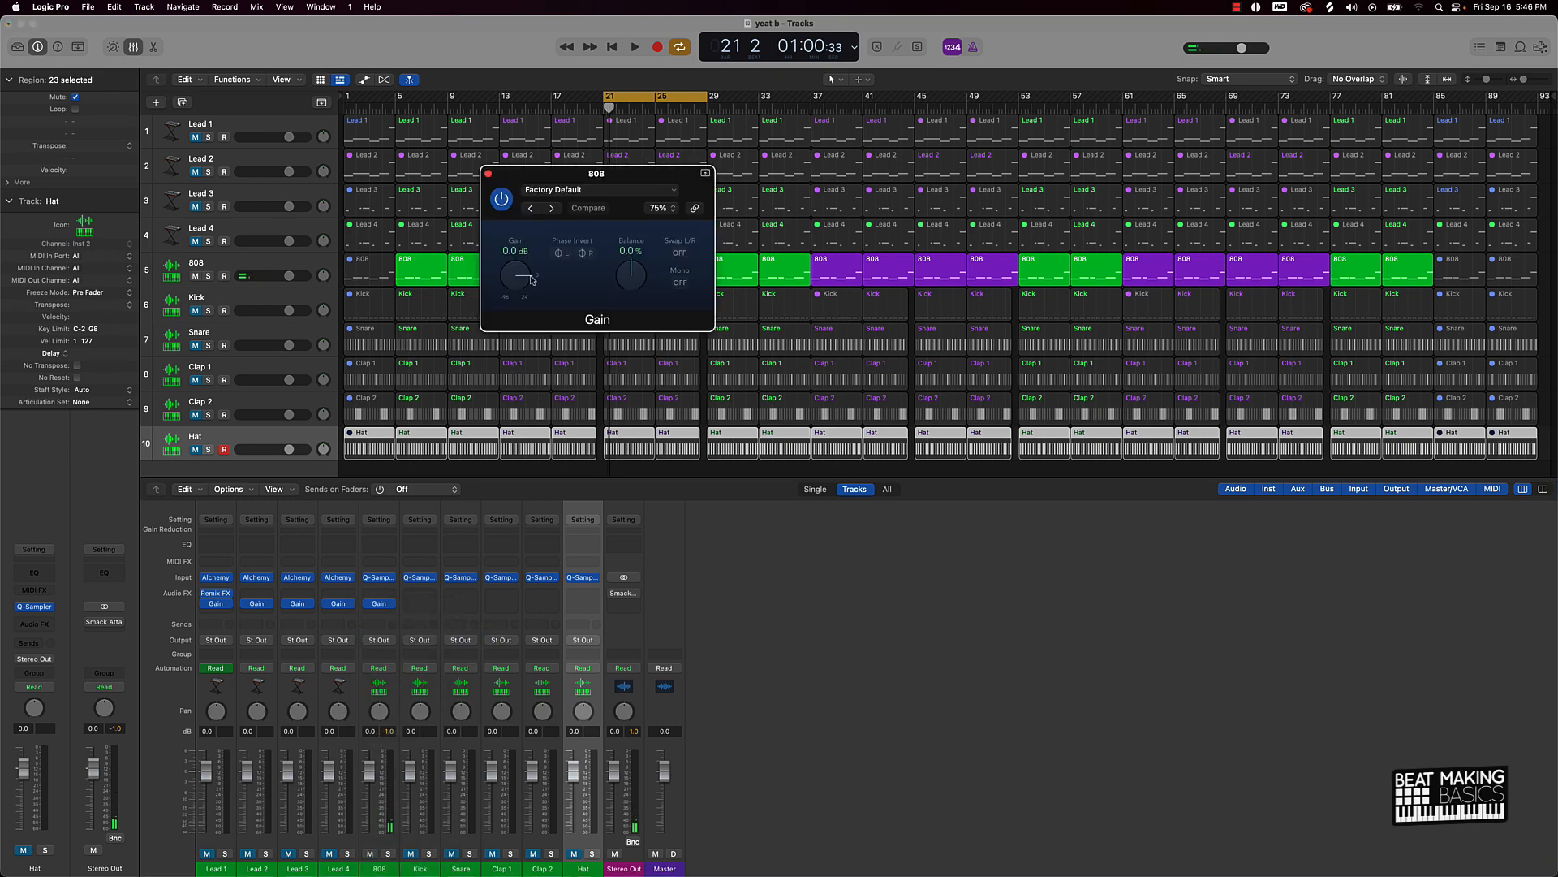
drag(532, 280, 528, 283)
key(space)
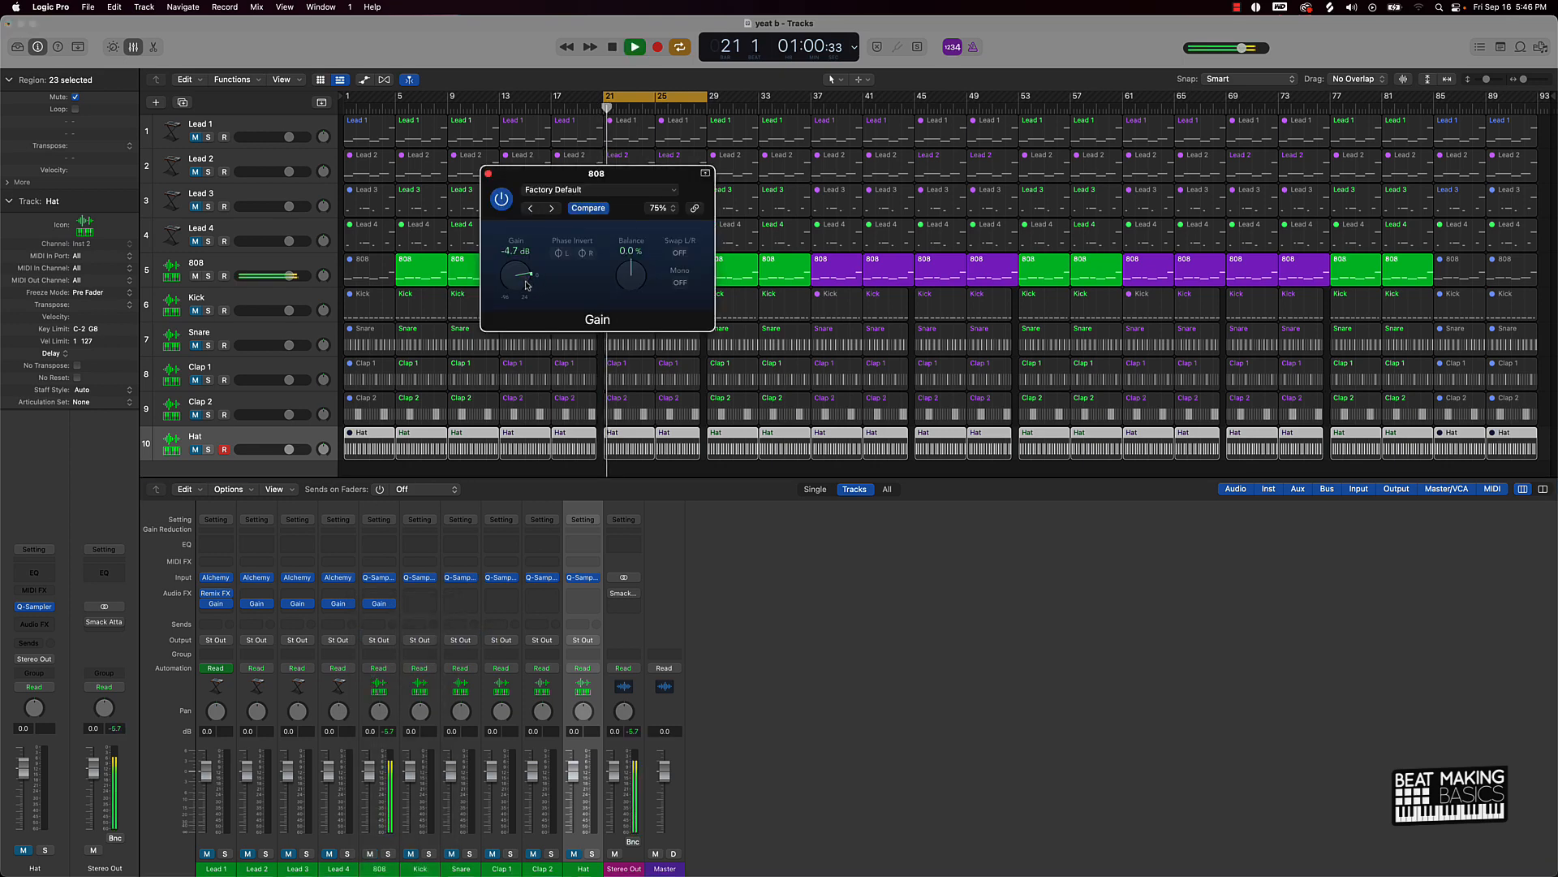
key(space)
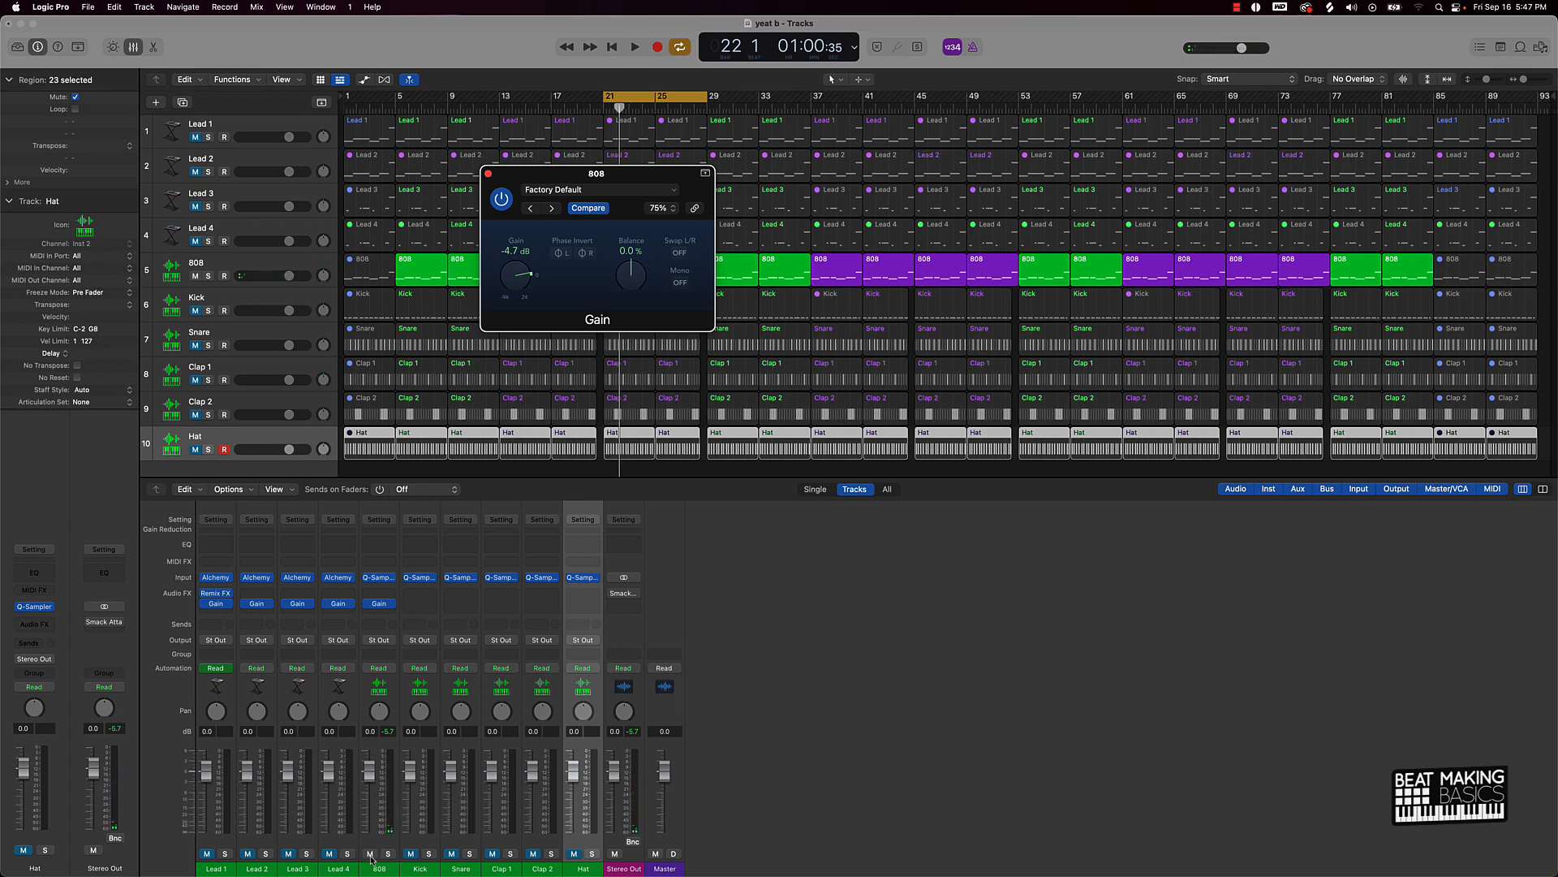
Mute the 808, play only the Kick, and copy the 808's Gain plug-in onto the Kick
click(370, 854)
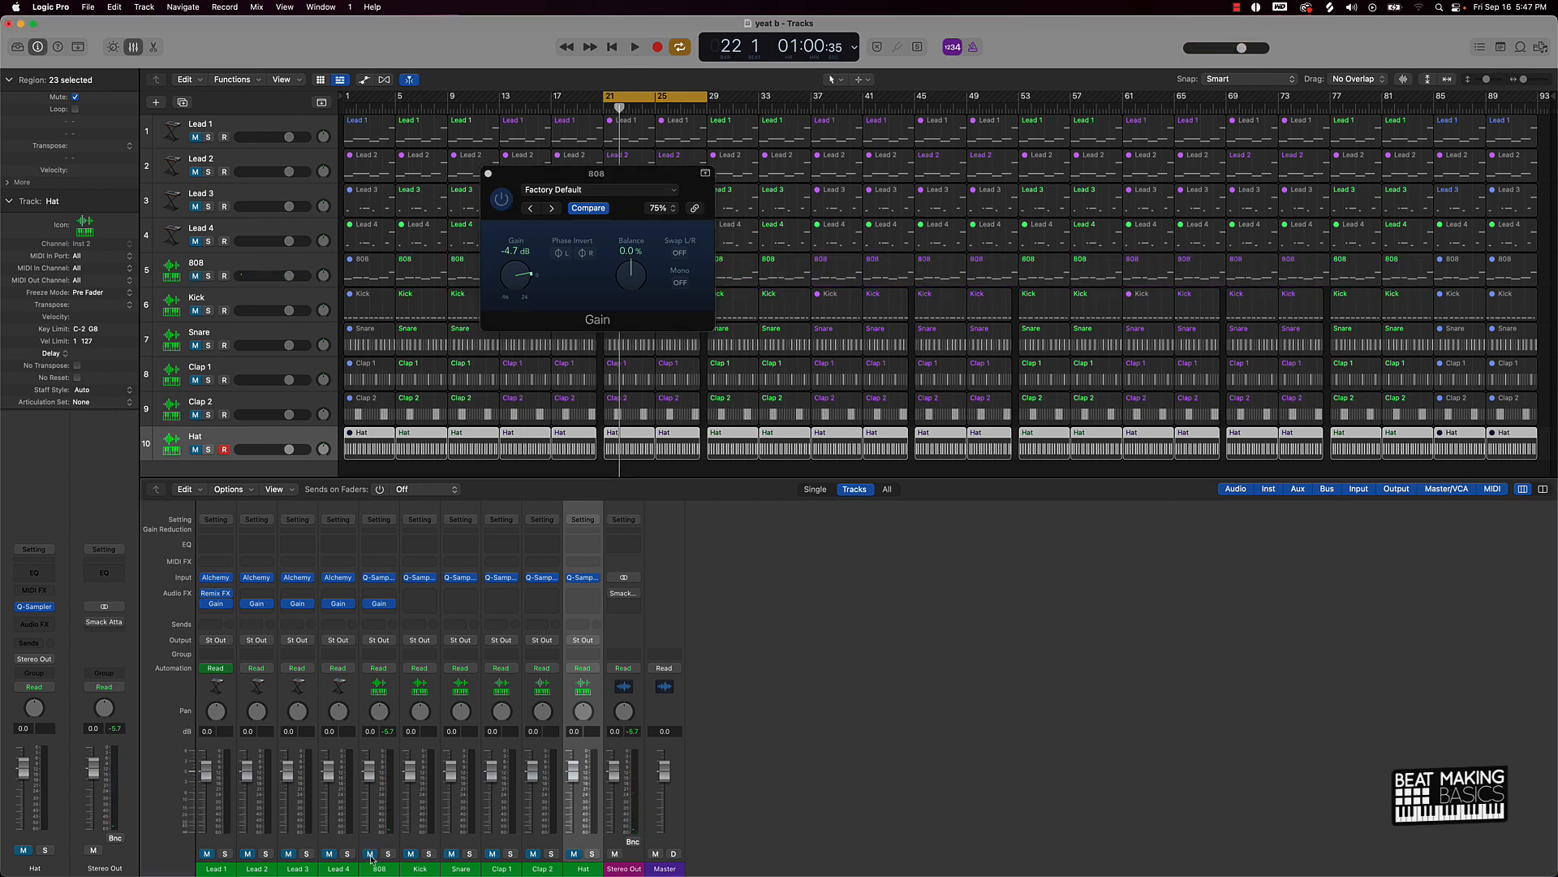
click(411, 854)
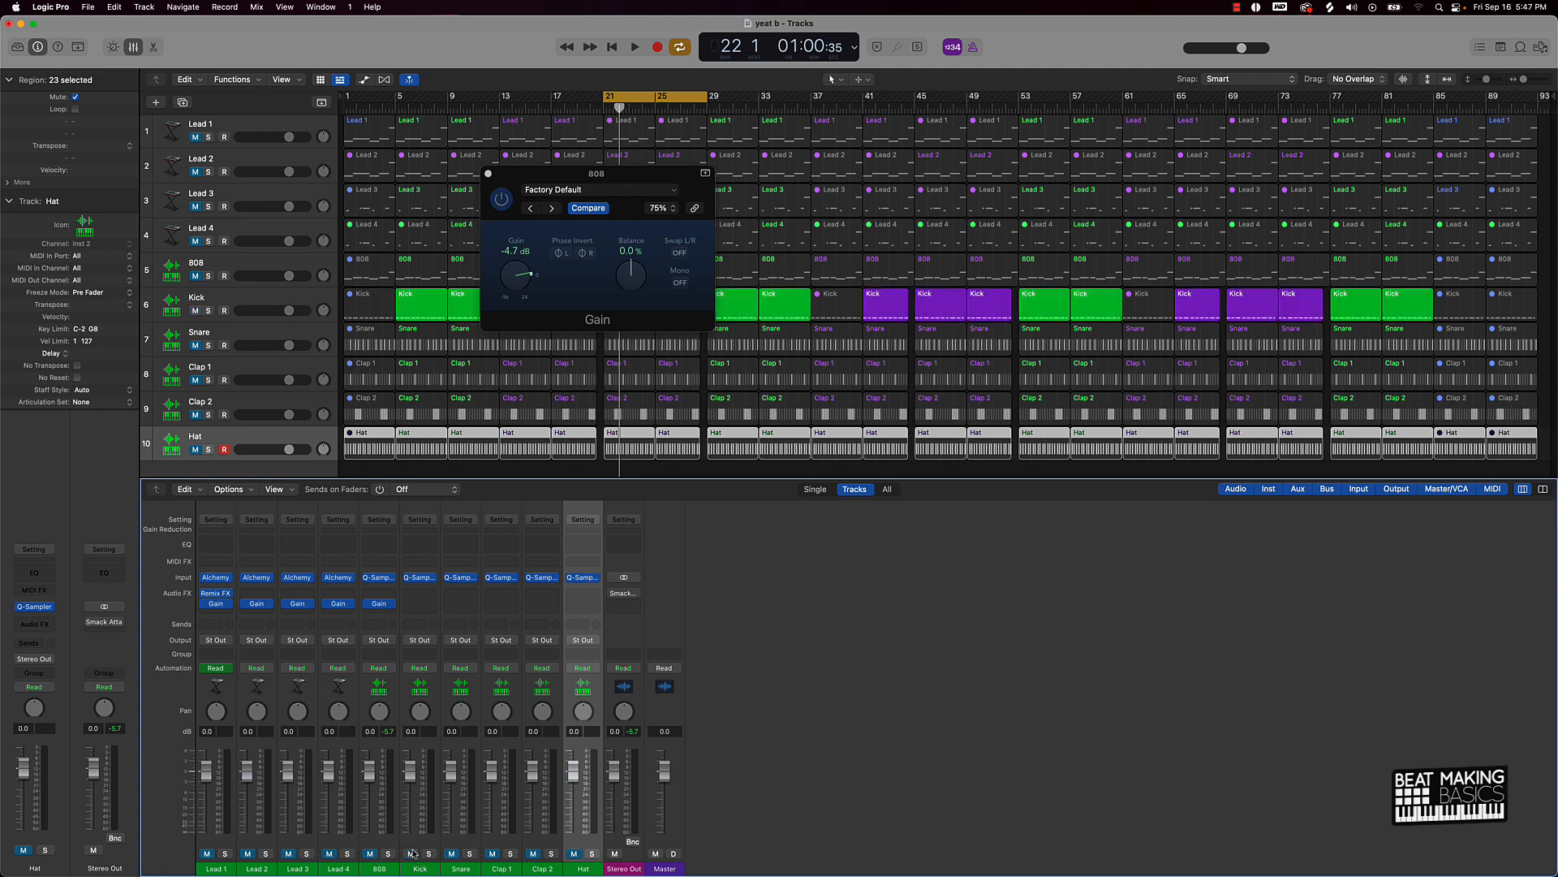
key(space)
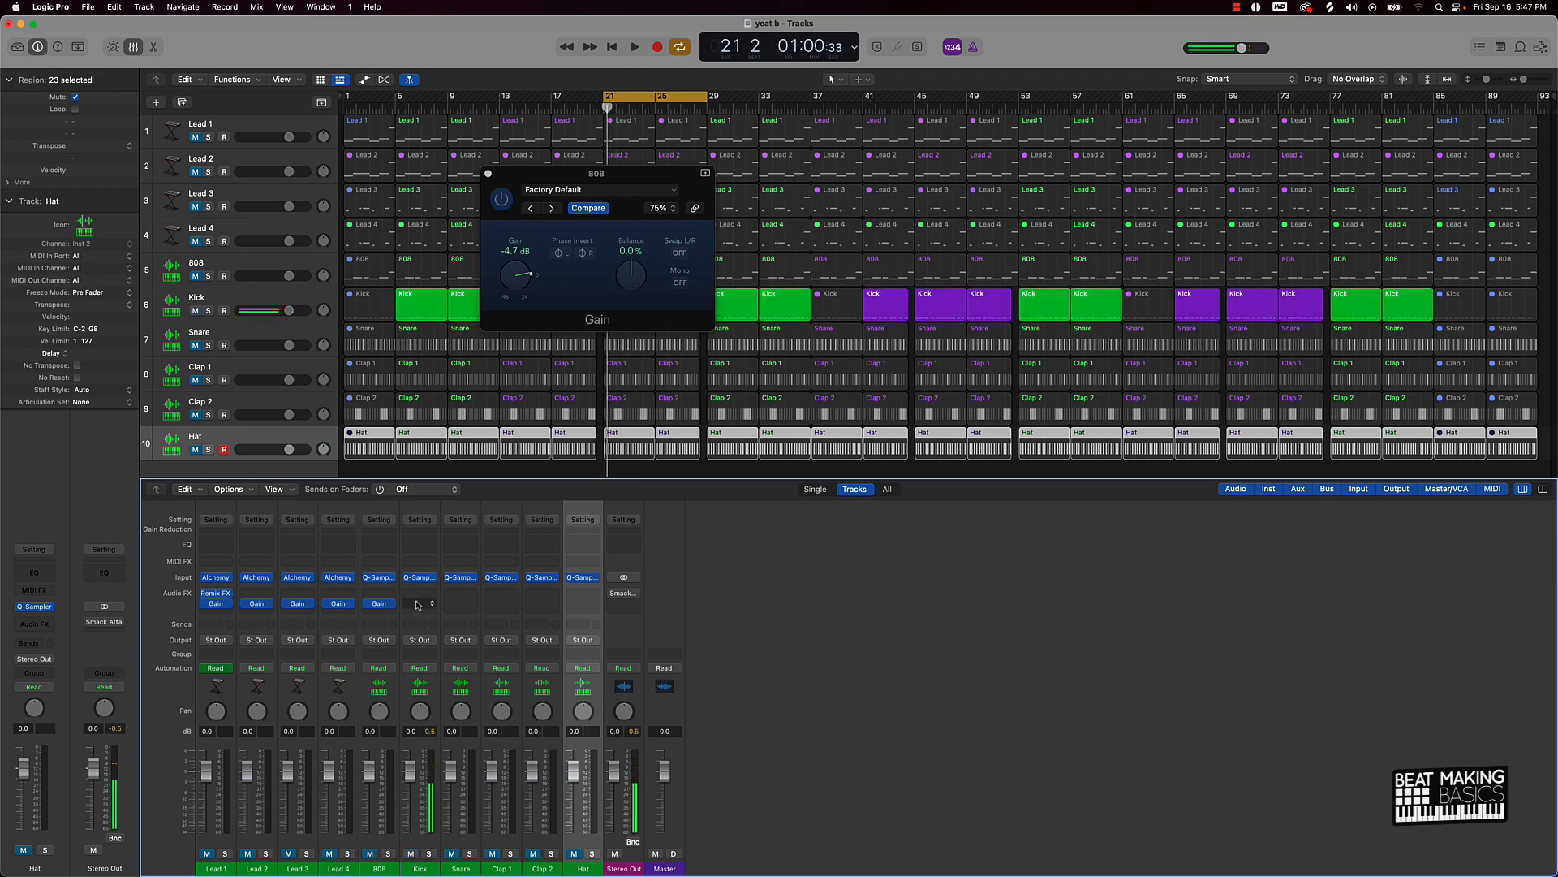
mouse_move(389, 606)
drag(383, 606, 421, 606)
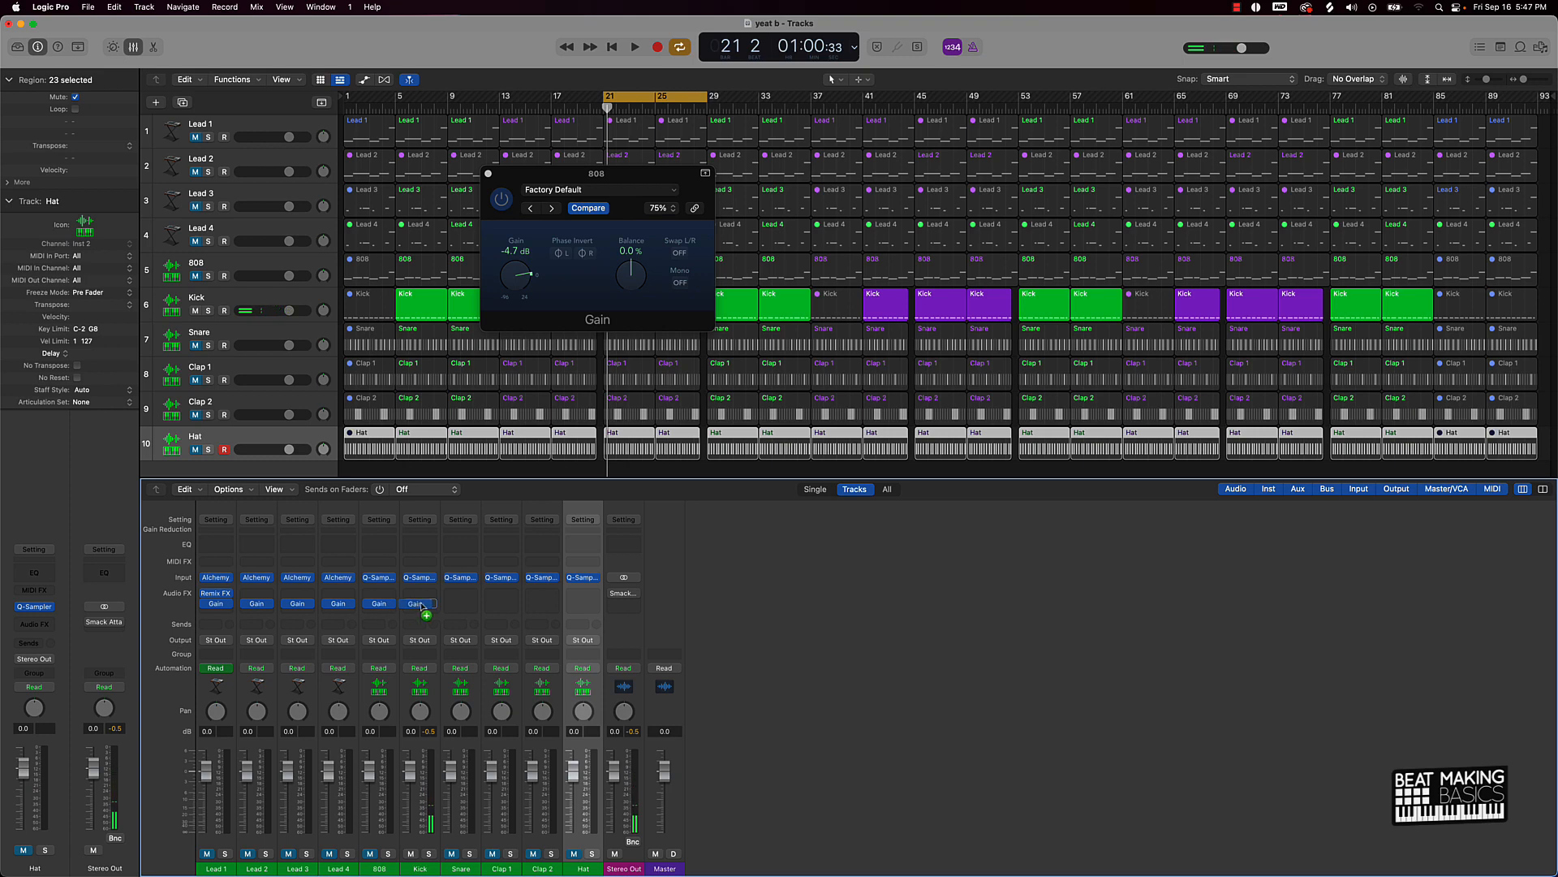
key(space)
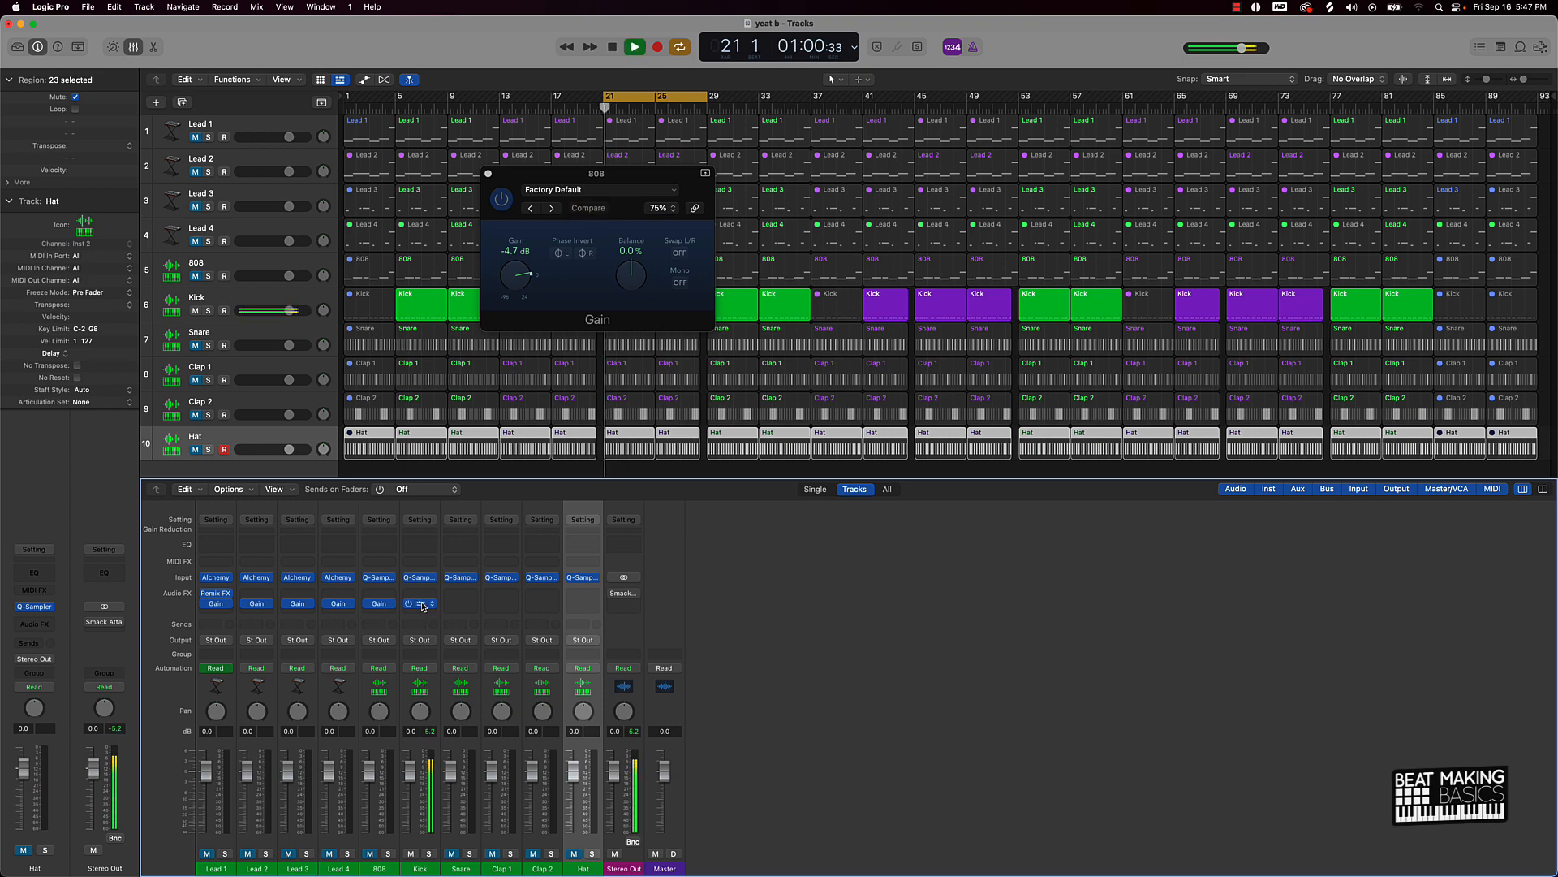
Set the Kick's Gain plug-in to -2.9 dB during playback and close both Gain windows
click(419, 606)
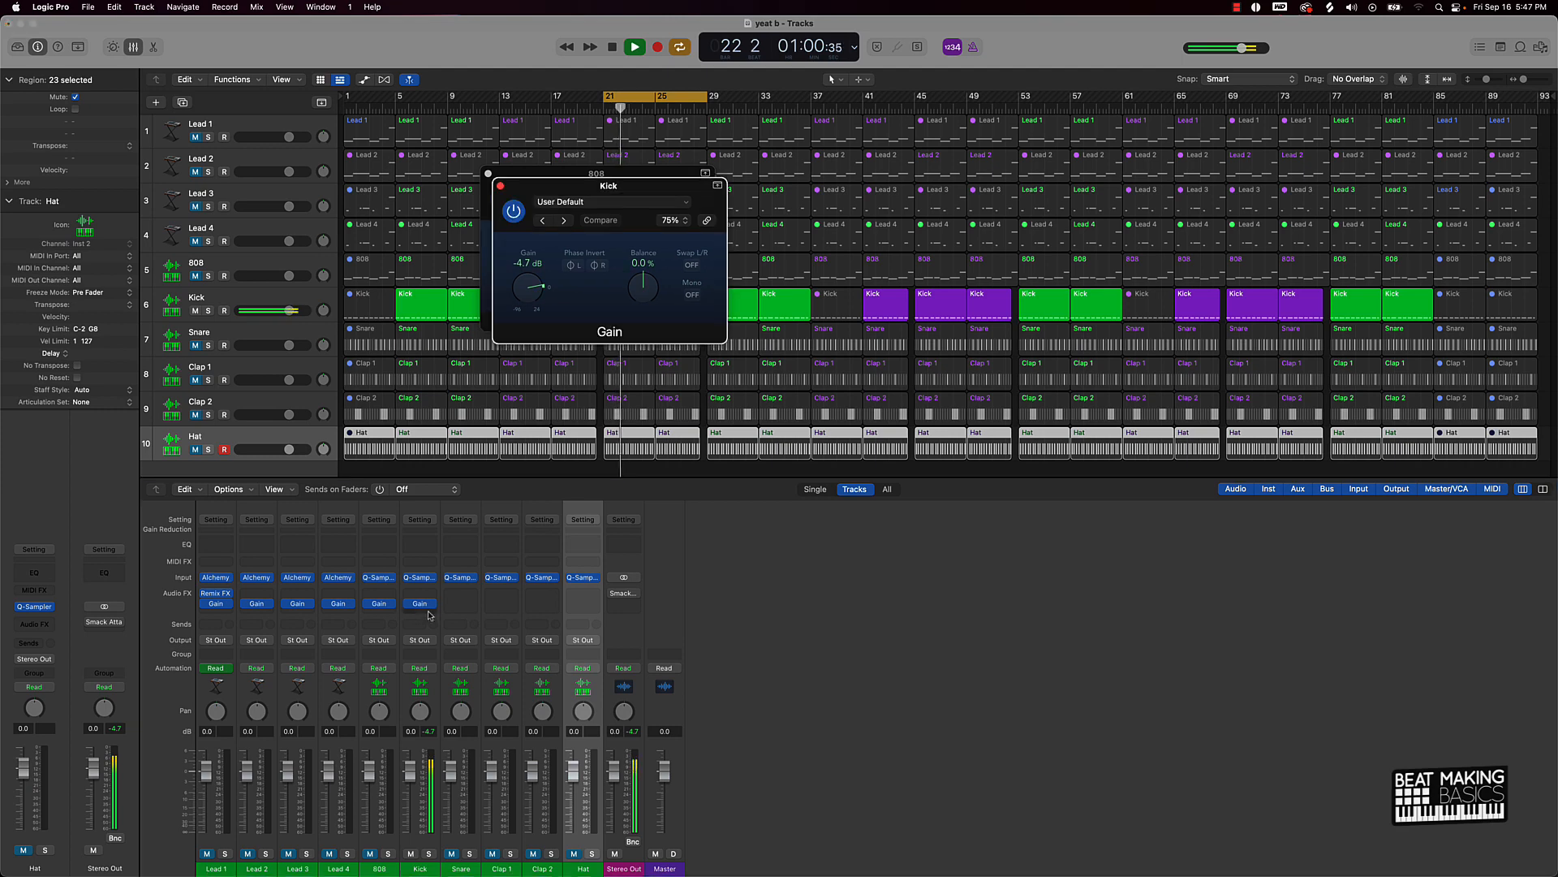
drag(538, 285, 540, 282)
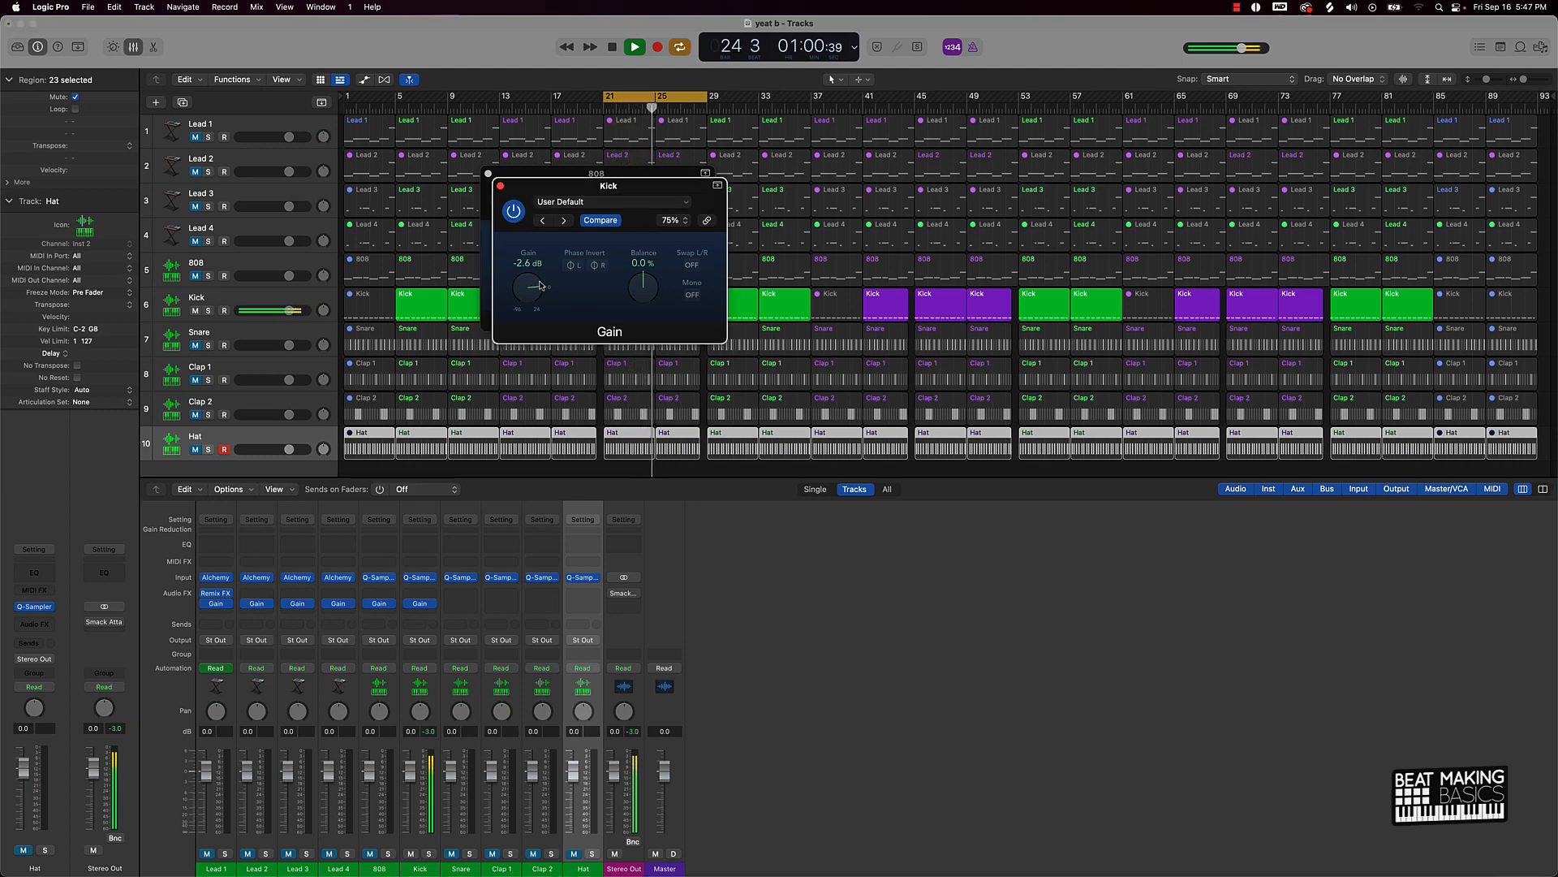
key(space)
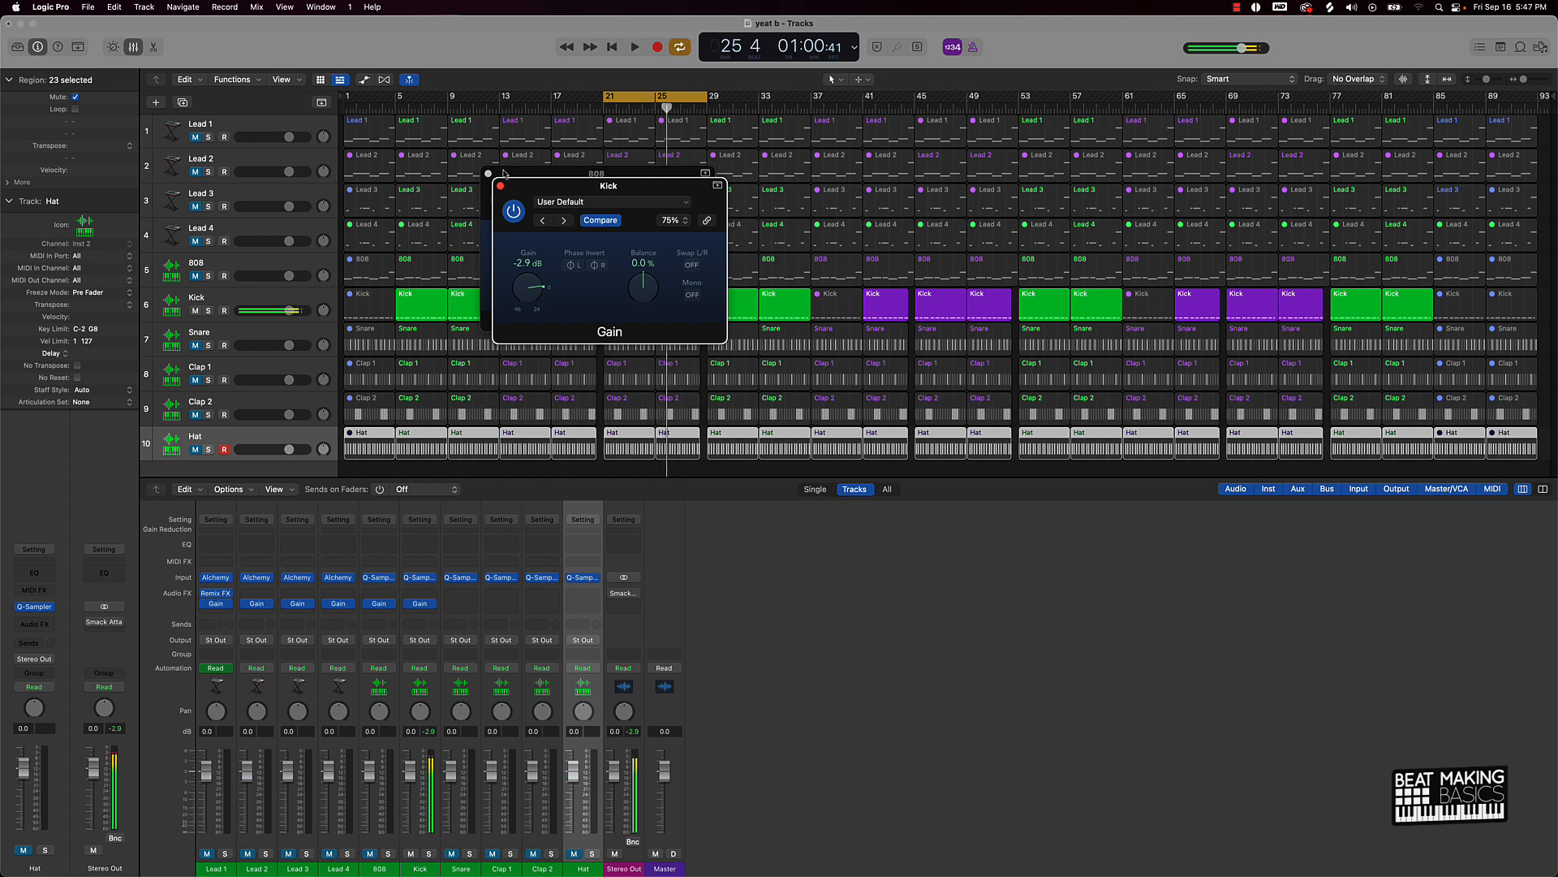
click(500, 186)
click(488, 173)
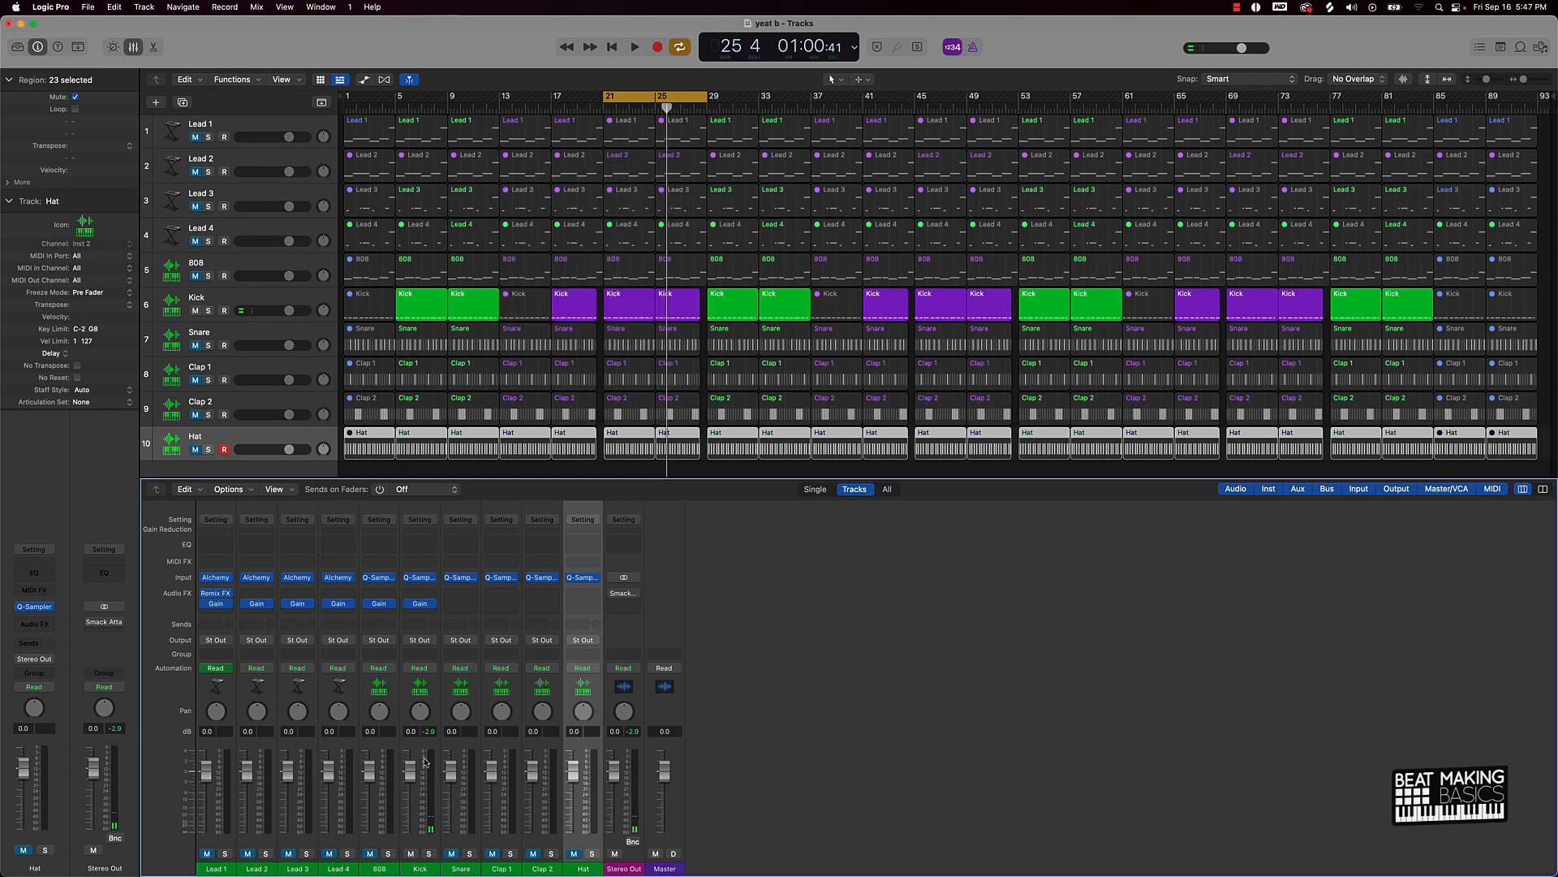
Mute the Kick, unmute the Snare and play it alone to check its level
click(412, 853)
click(451, 854)
key(space)
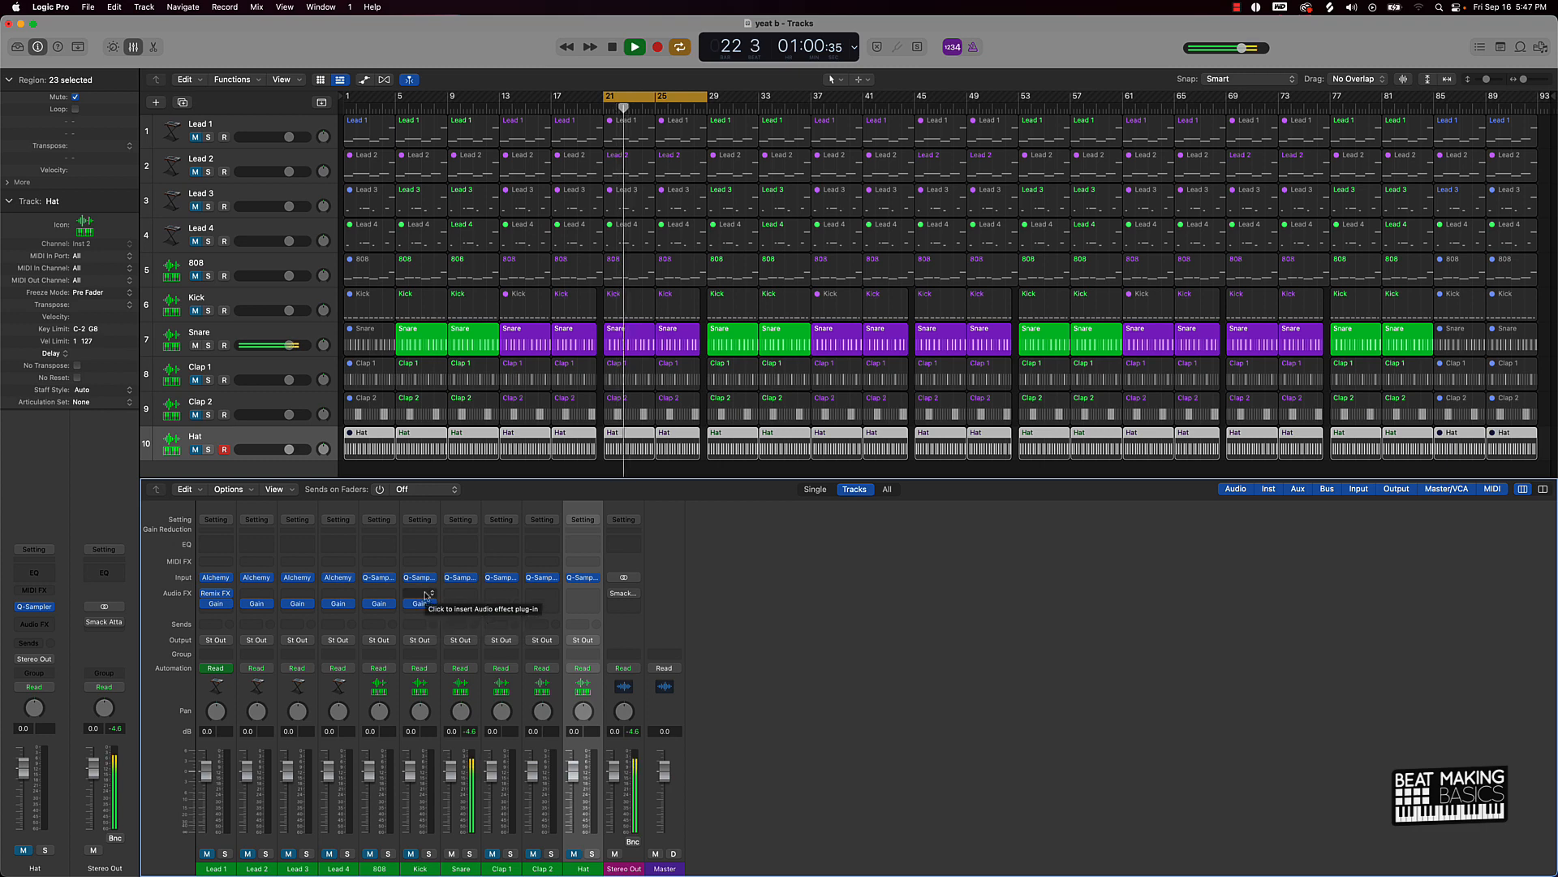
key(space)
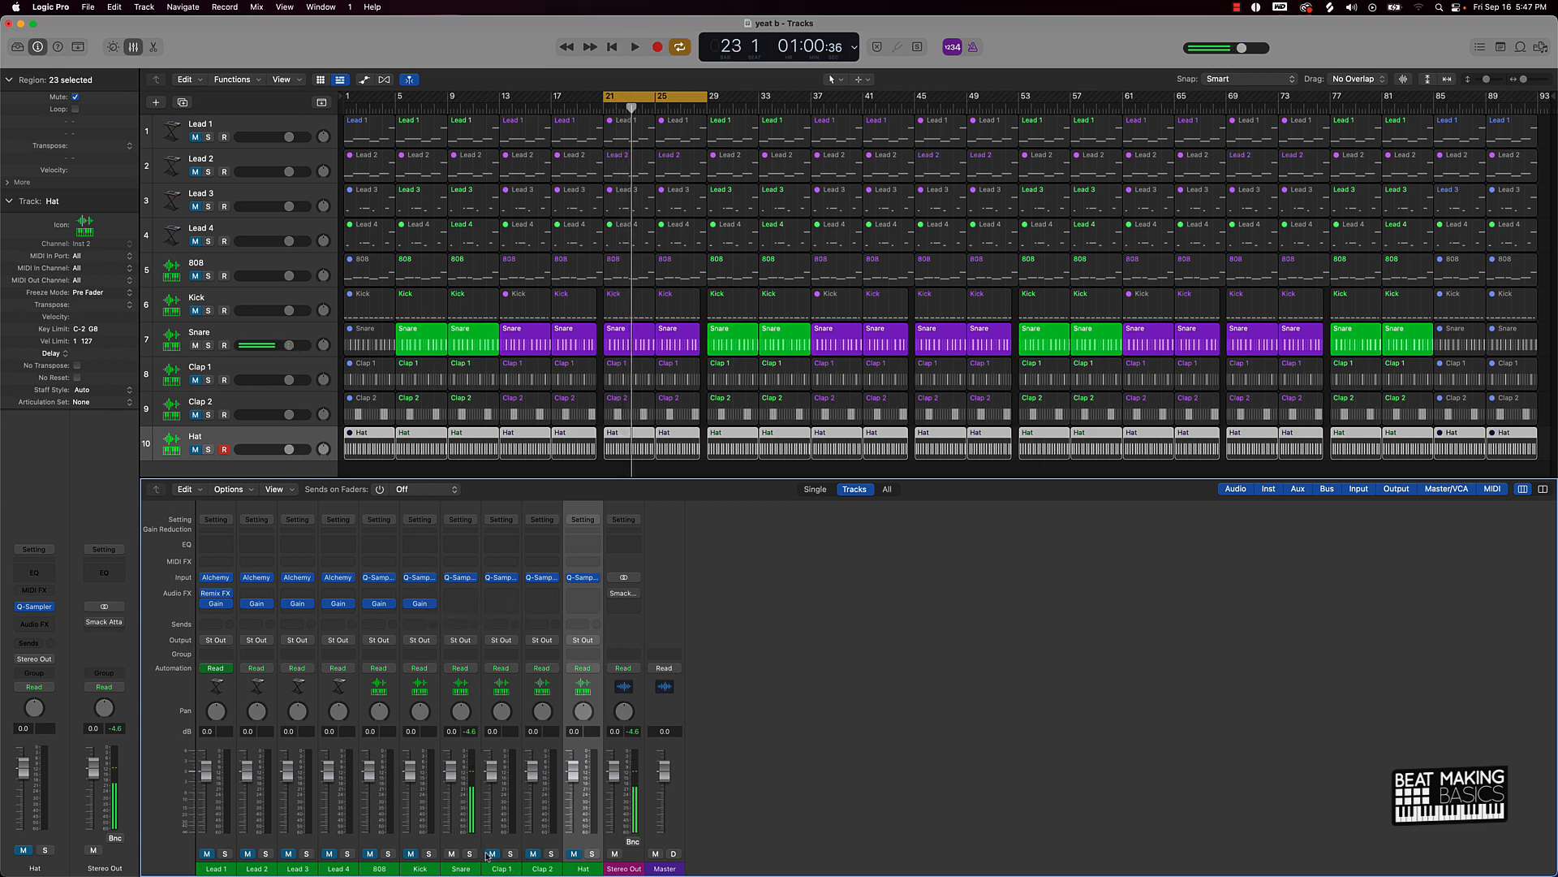
Mute the Snare, play Clap 1 alone to check its level, and mute Clap 1 again
click(491, 854)
click(452, 854)
key(space)
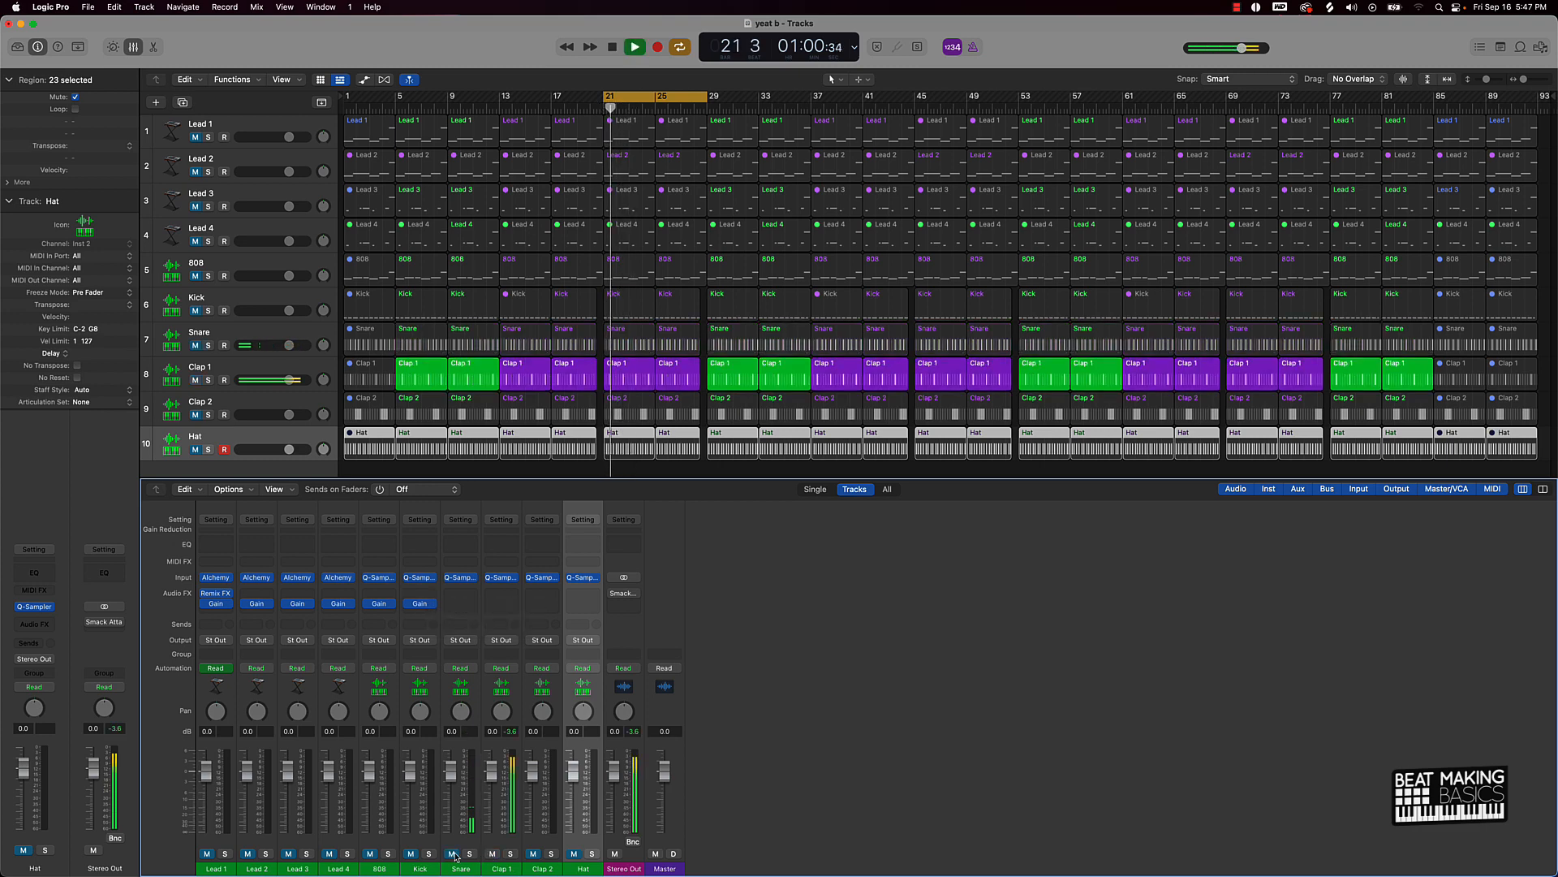
key(space)
click(492, 854)
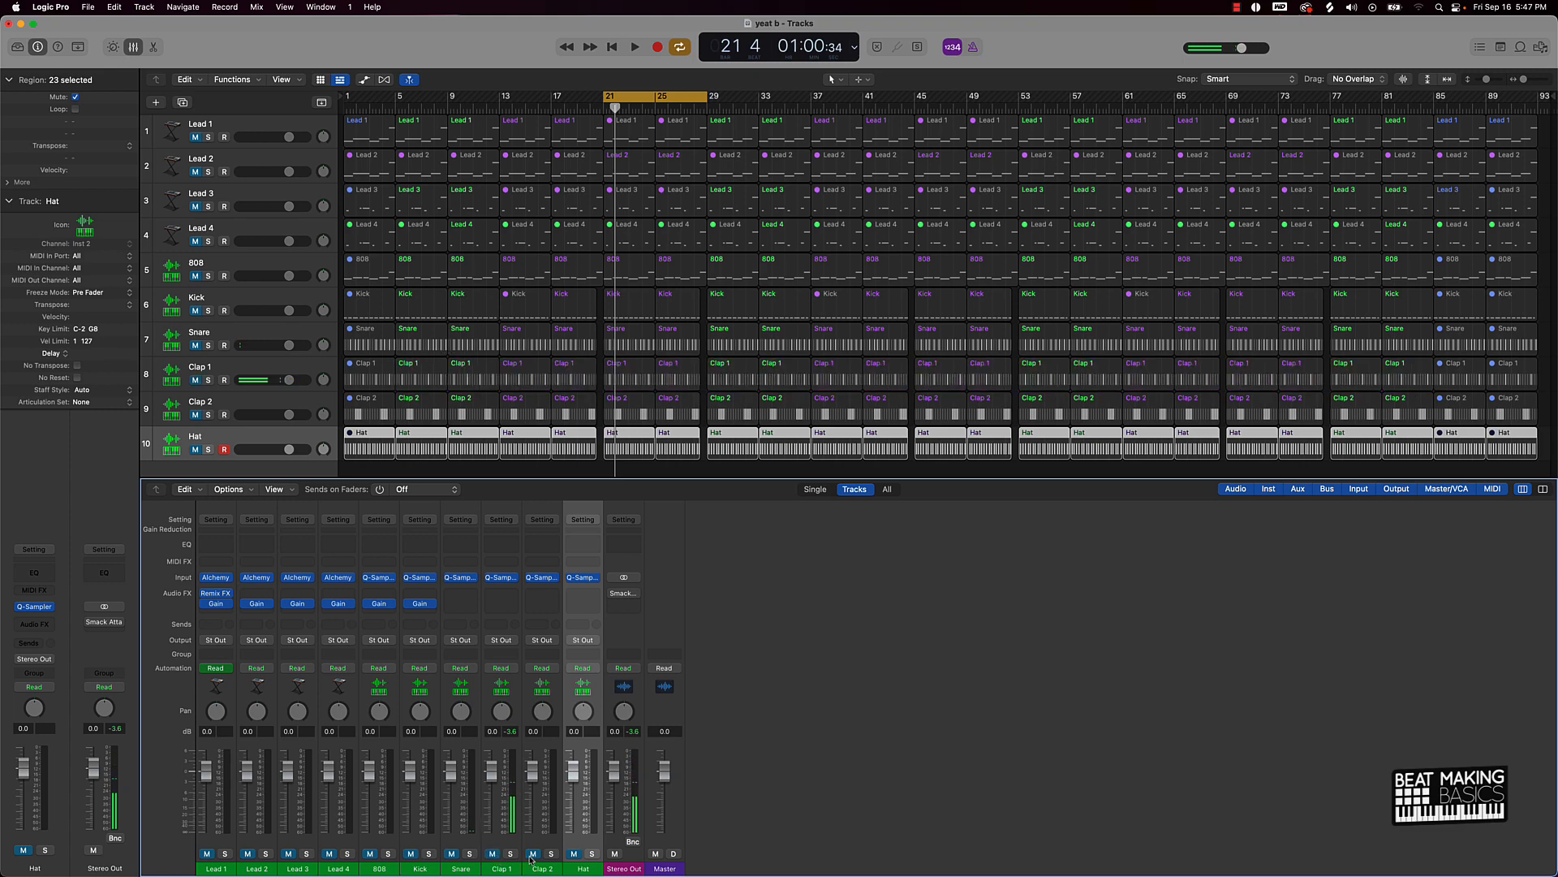
Unmute Clap 2, play it alone to check its level, and mute it again
click(532, 854)
key(space)
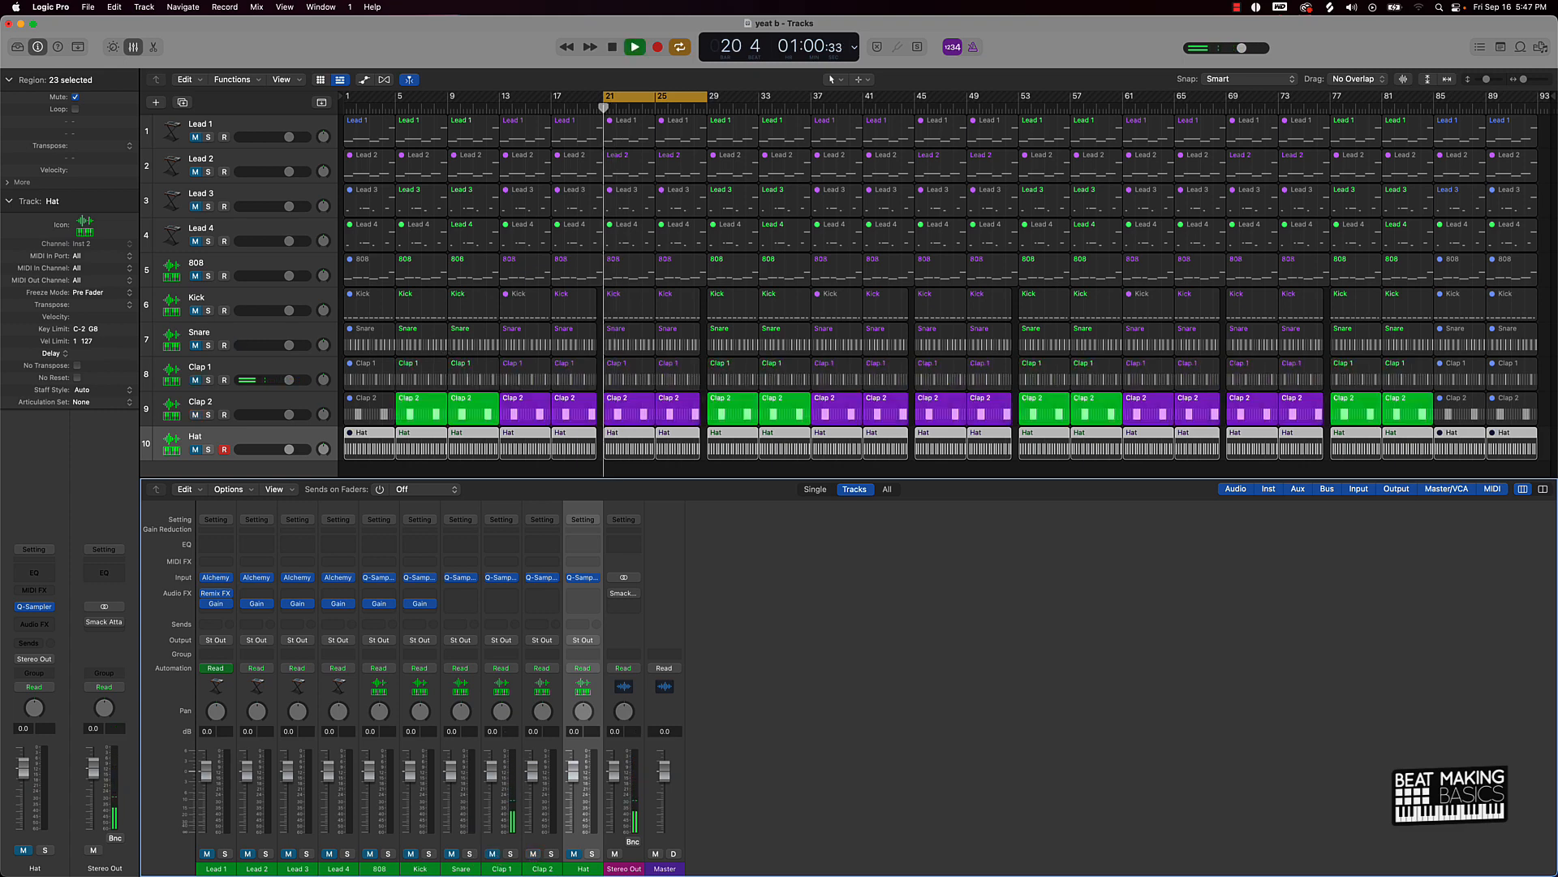
key(space)
click(532, 853)
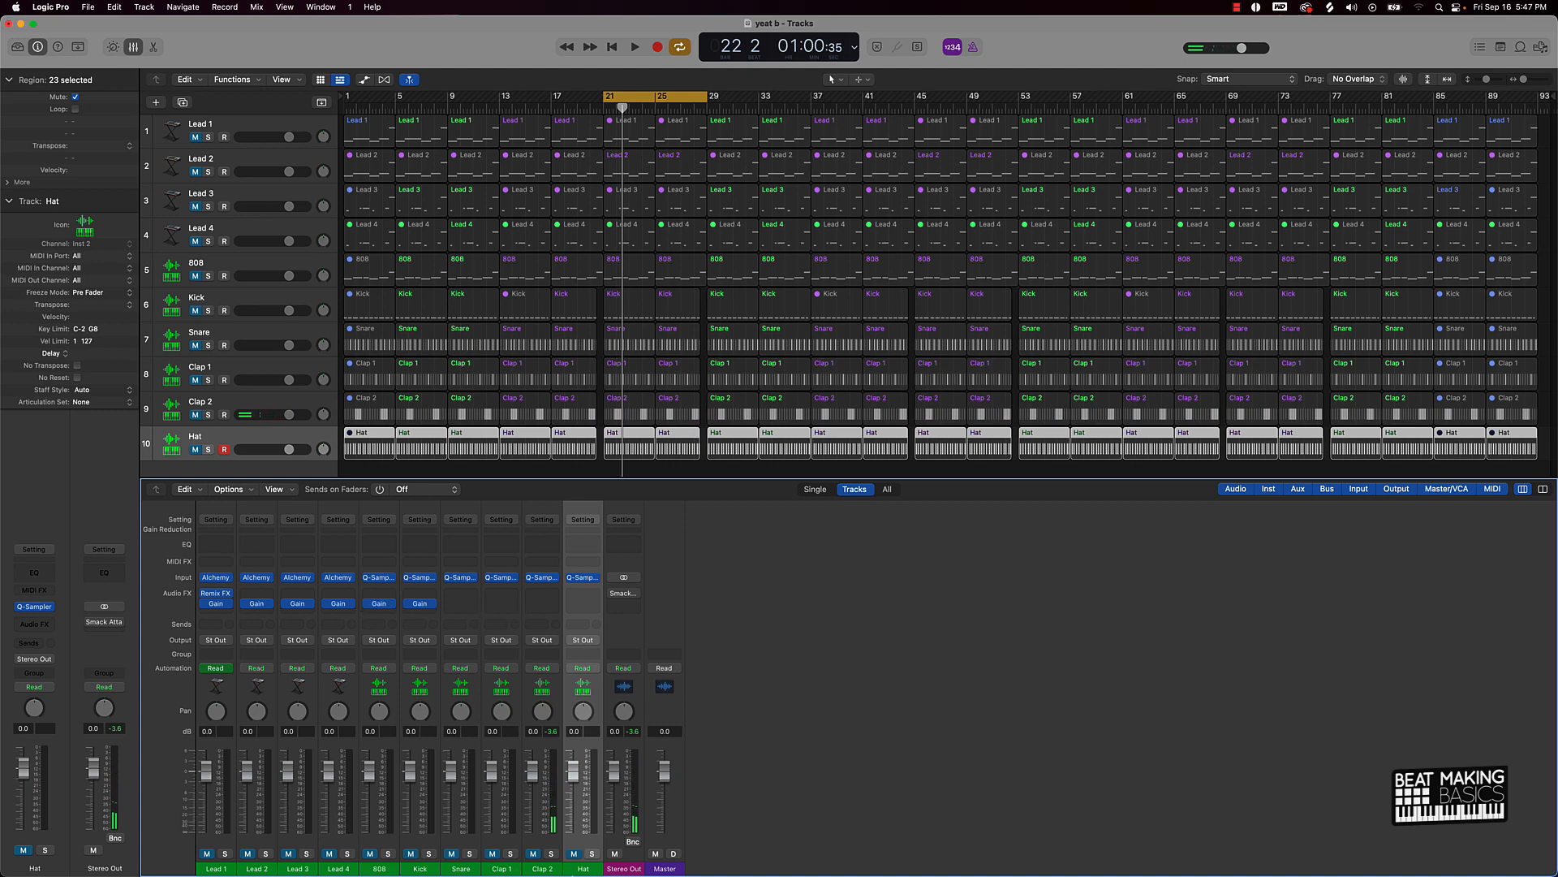
Unmute the Hat, play it alone to check its level, and mute it again
click(574, 853)
key(space)
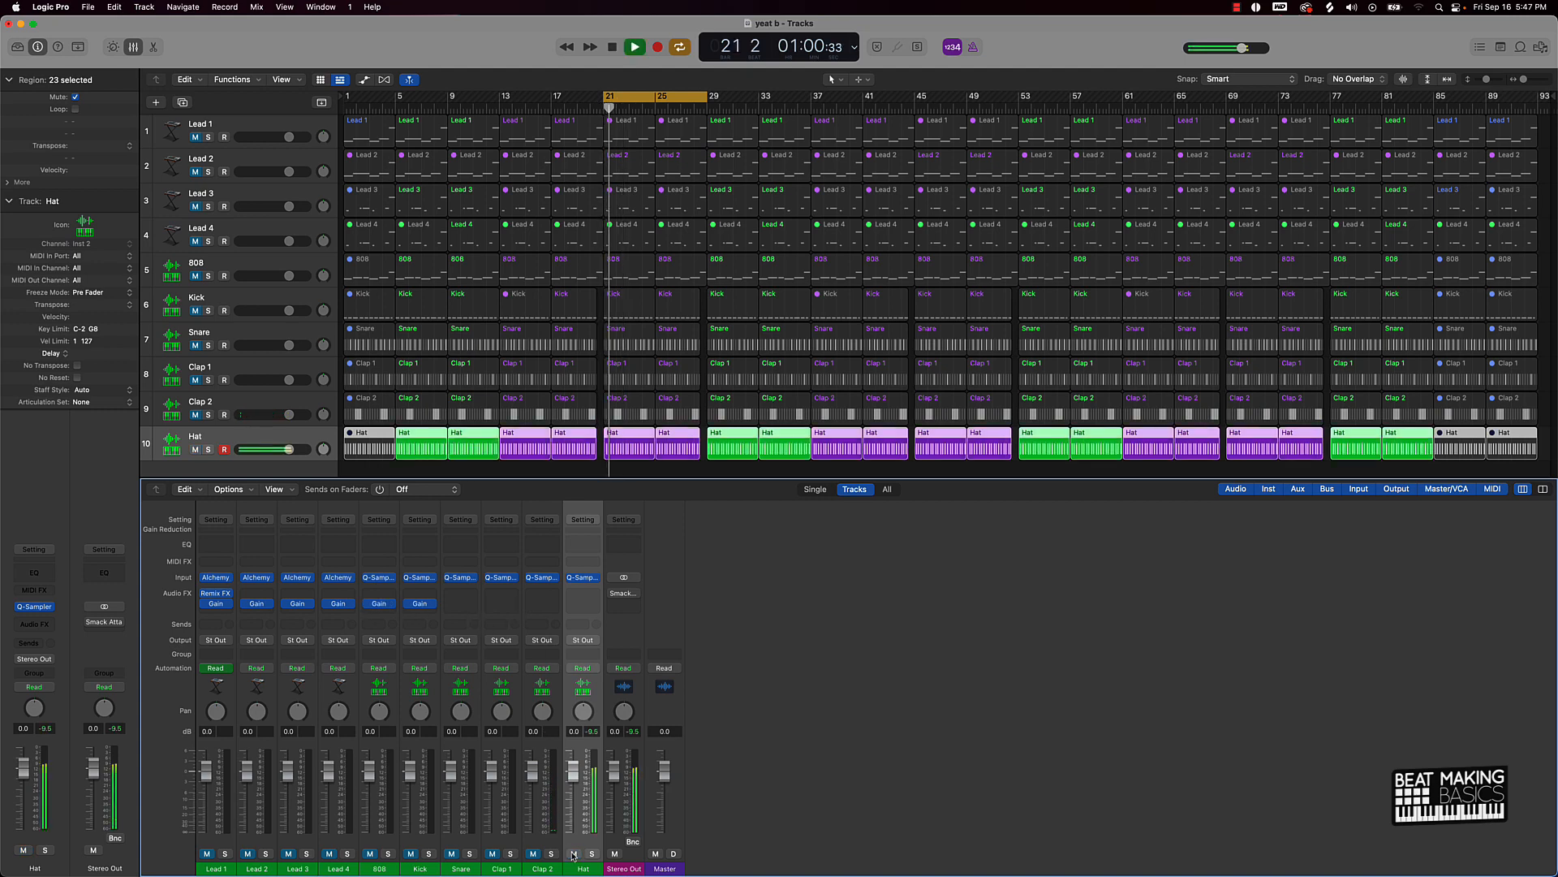
key(space)
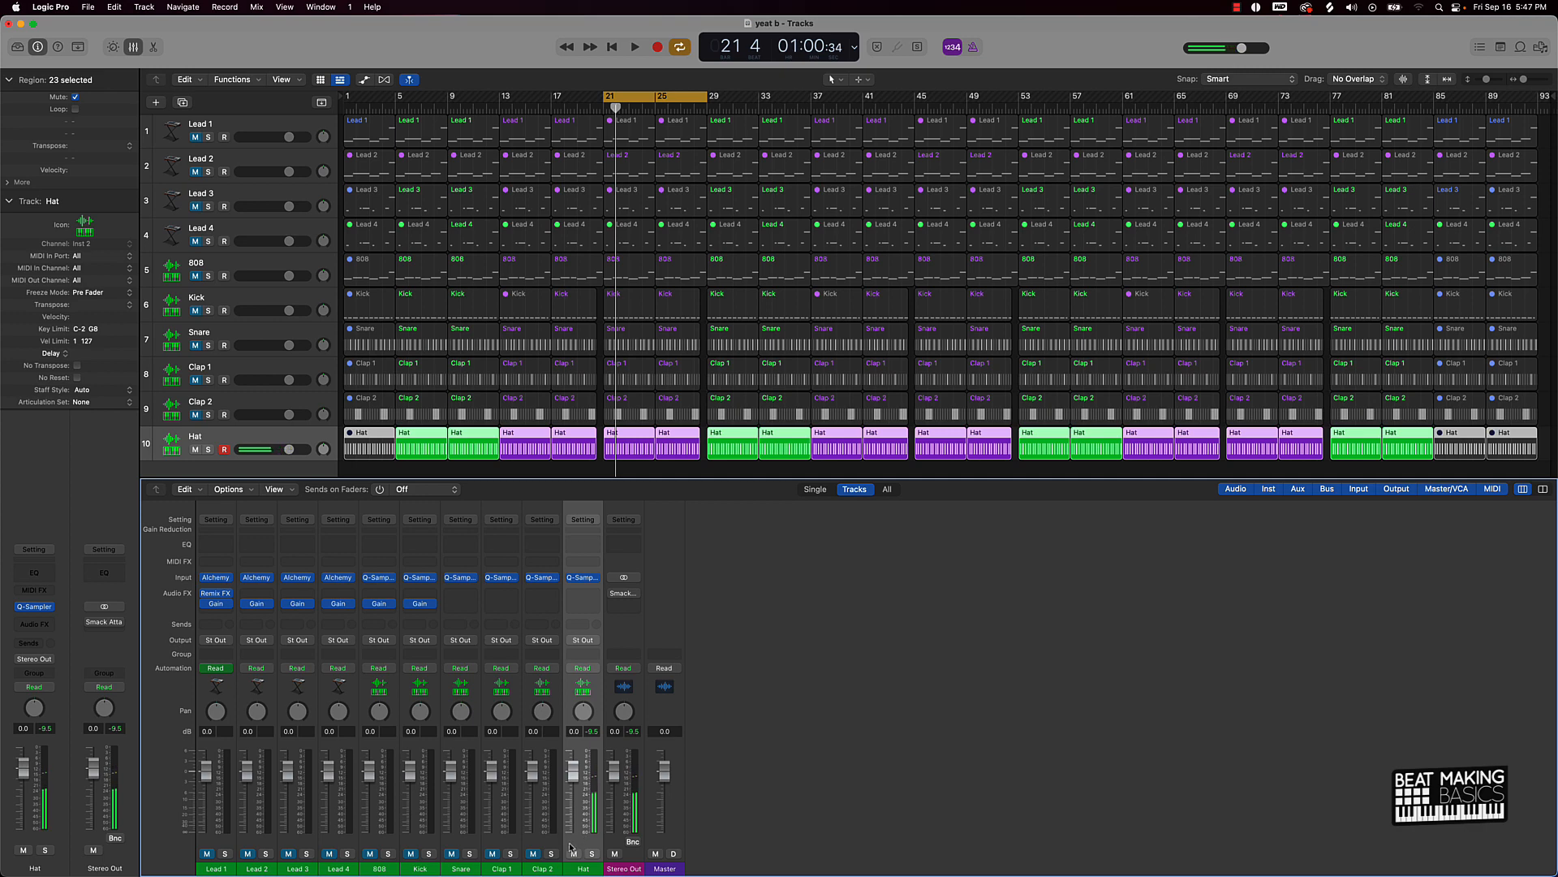
click(574, 852)
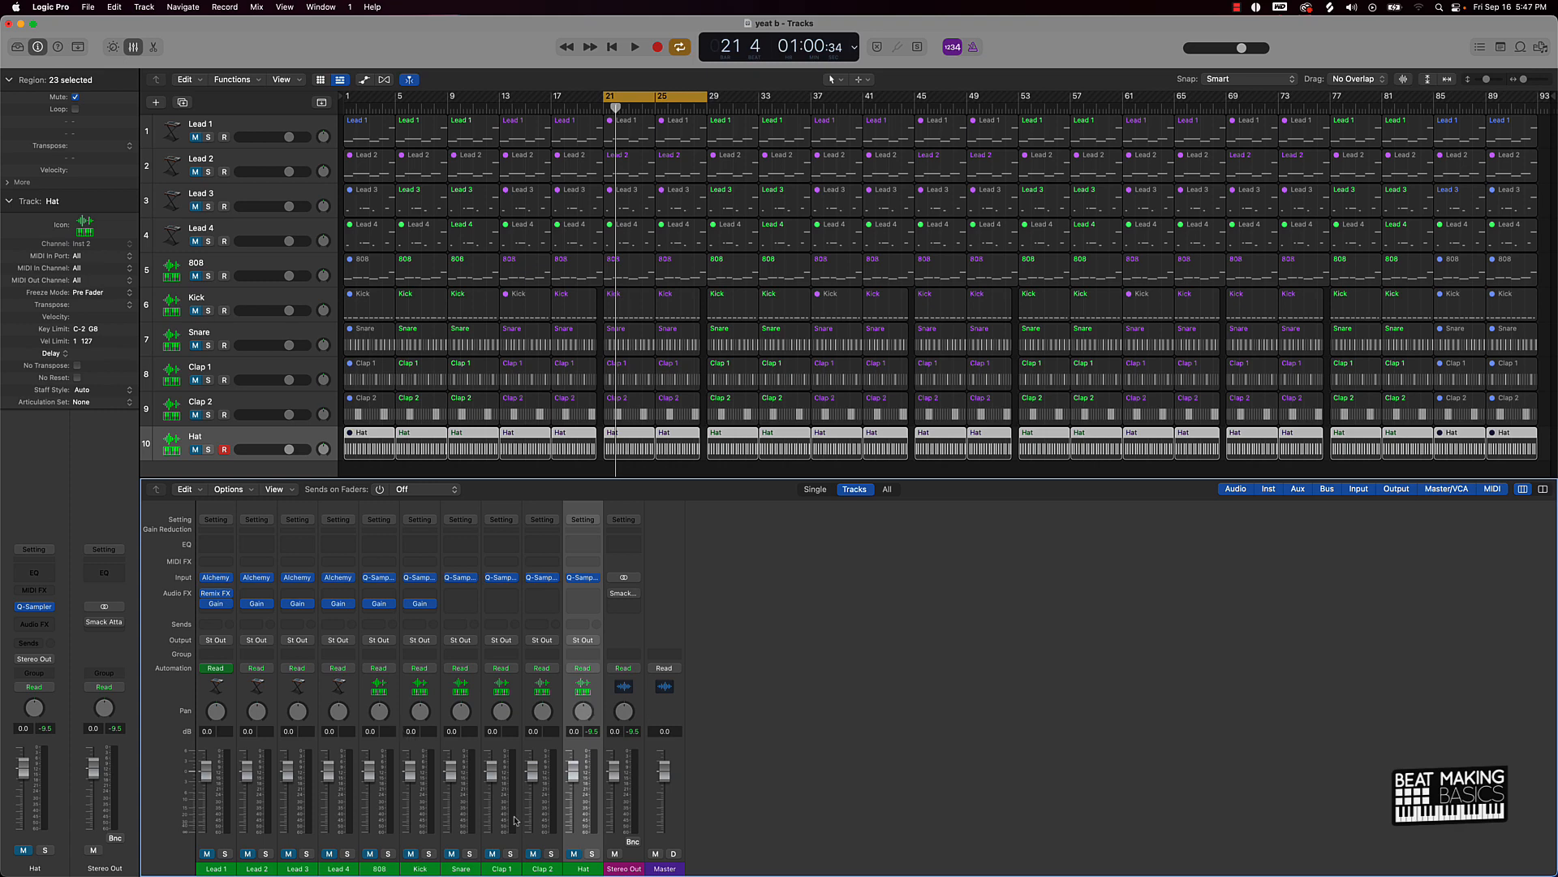
Unmute all ten tracks, turn off the cycle range and hide the mixer so the full arrangement shows
drag(575, 854, 230, 854)
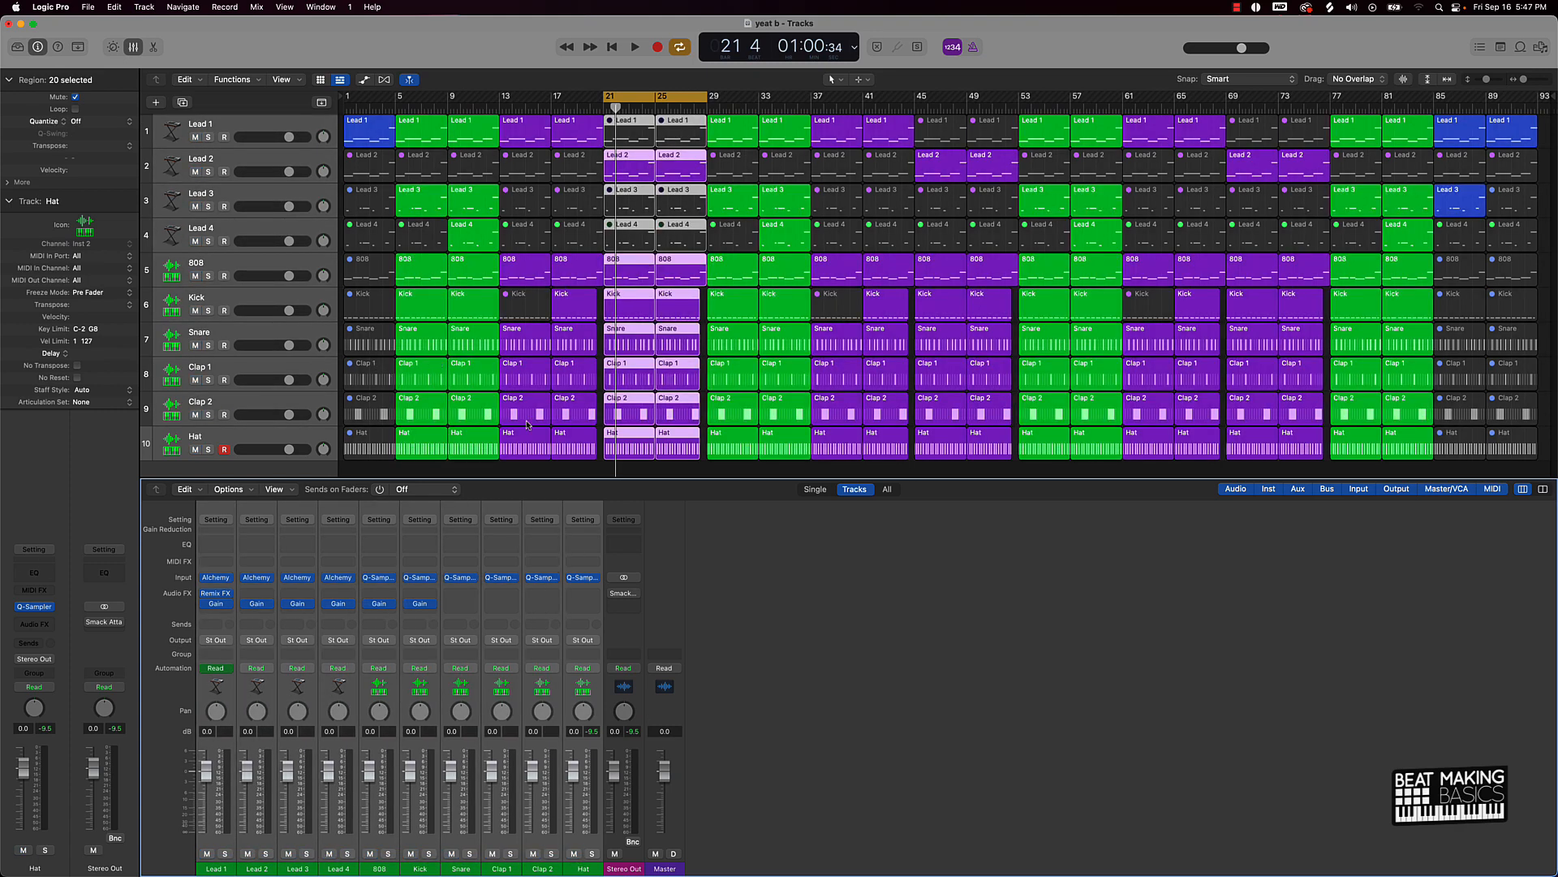
scroll(558, 353, down, 1)
click(643, 99)
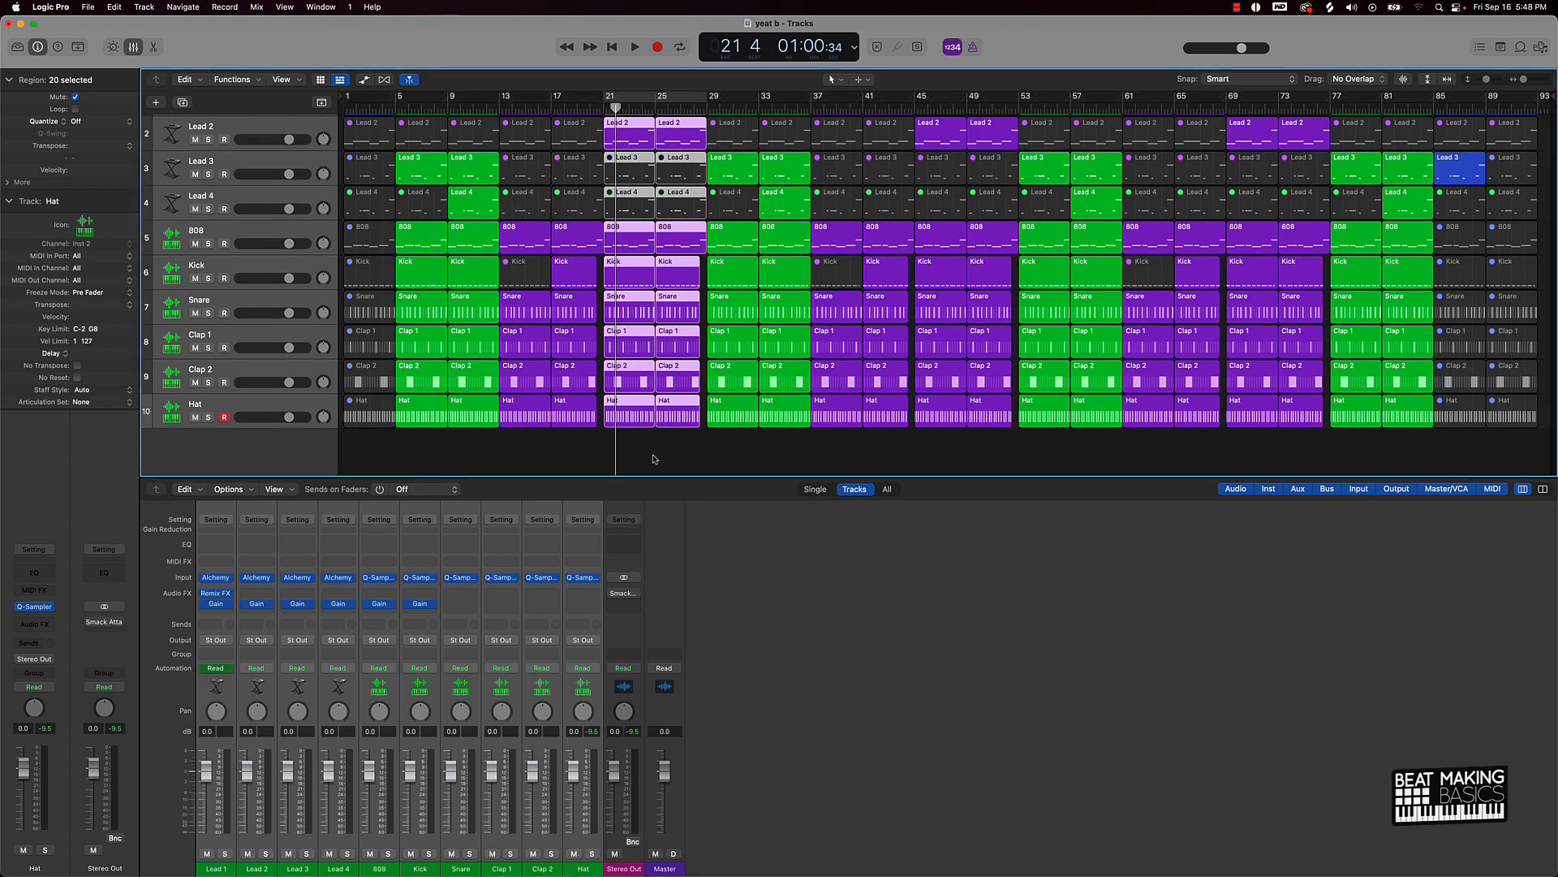
click(656, 461)
scroll(654, 456, up, 4)
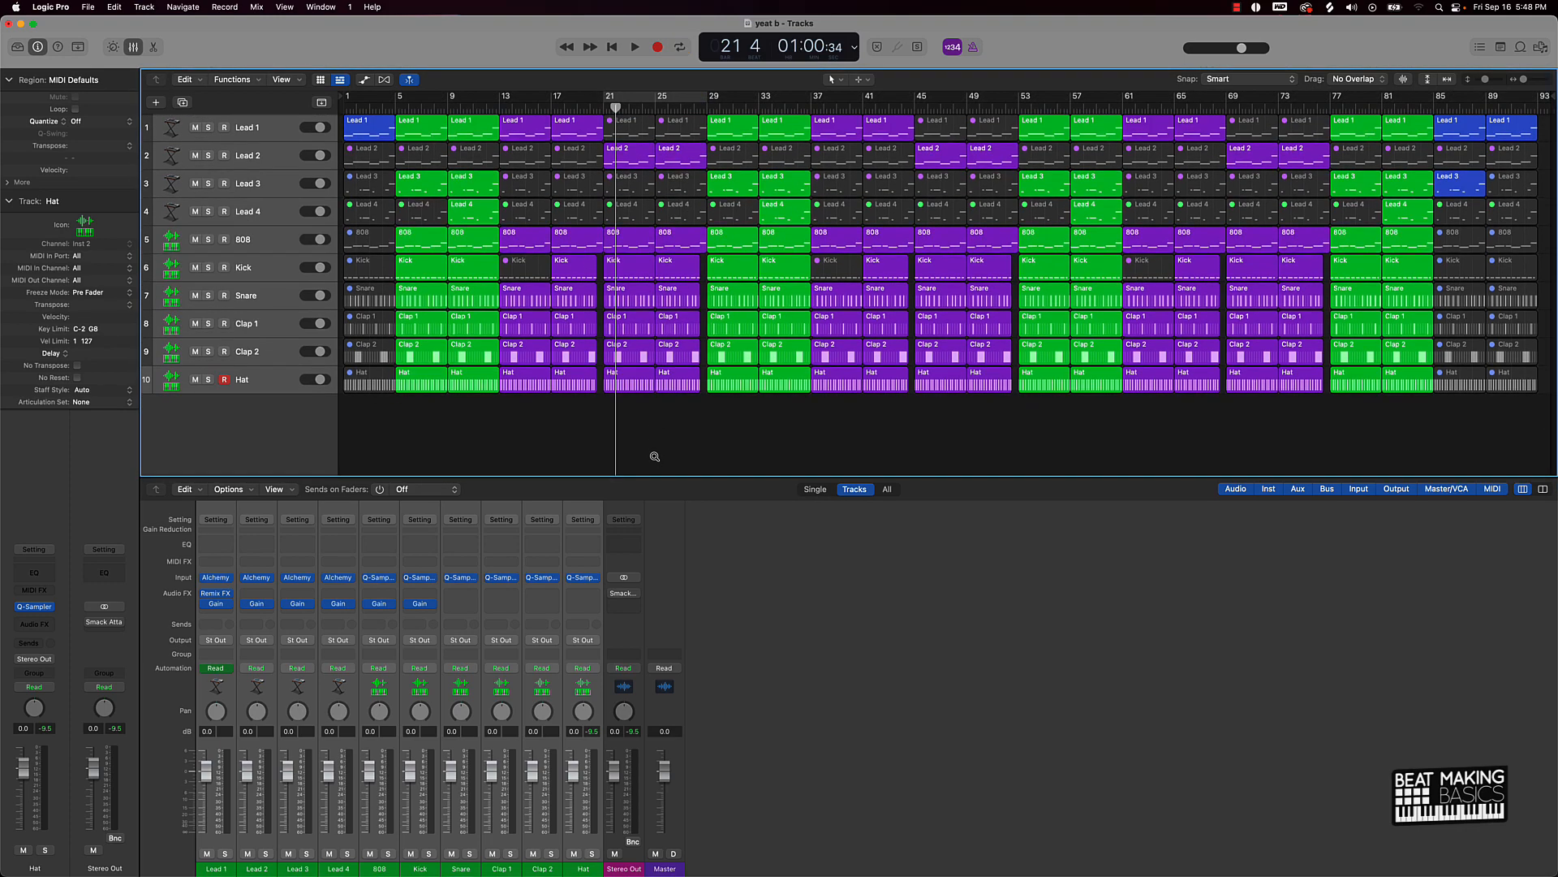
scroll(621, 384, down, 2)
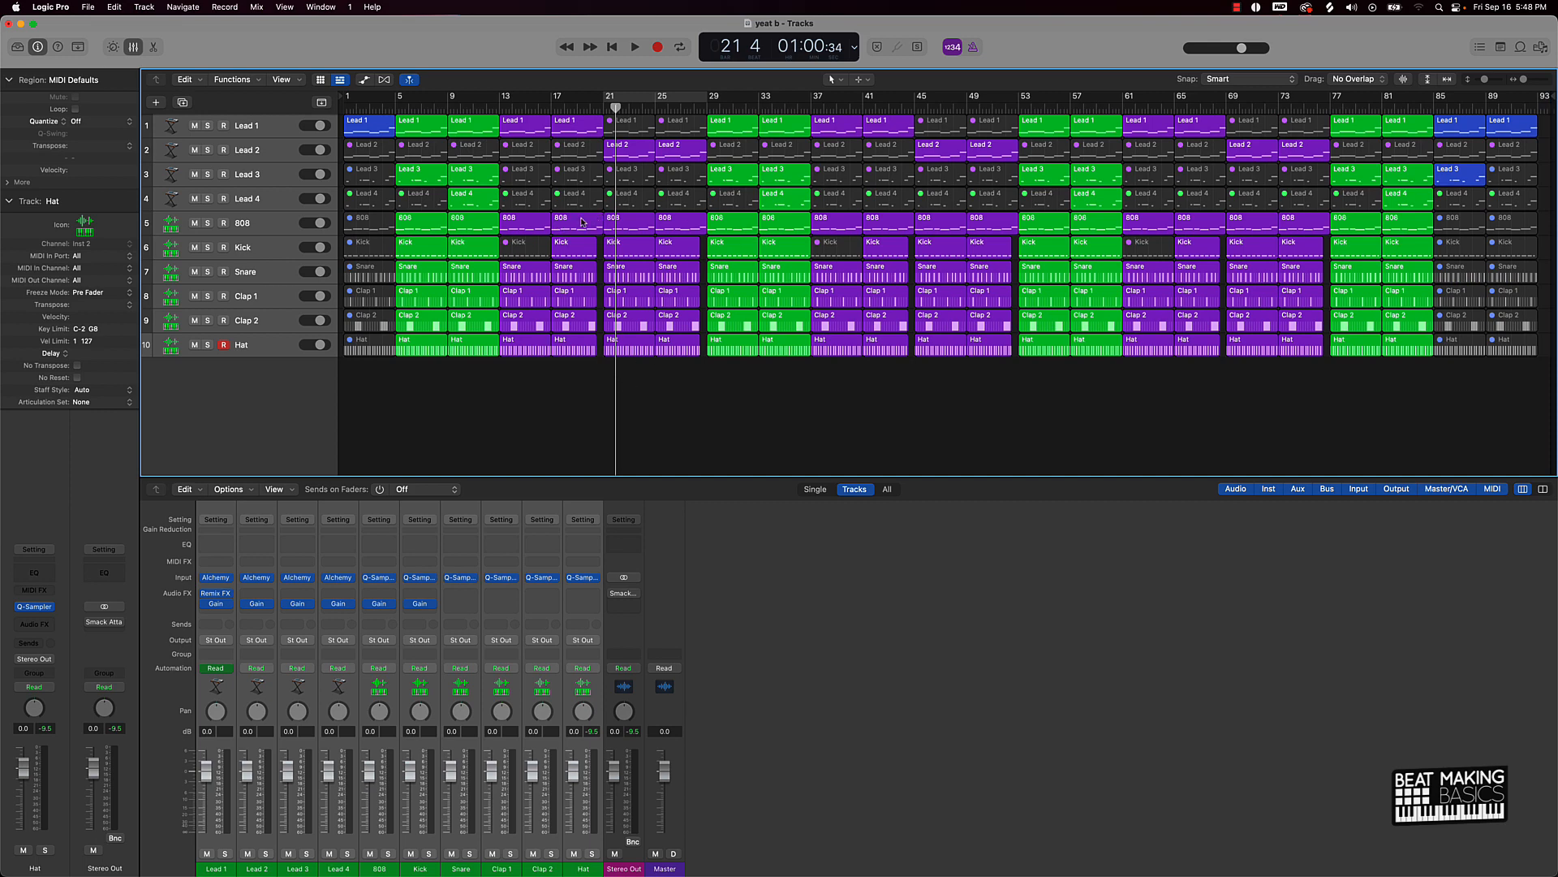
click(135, 49)
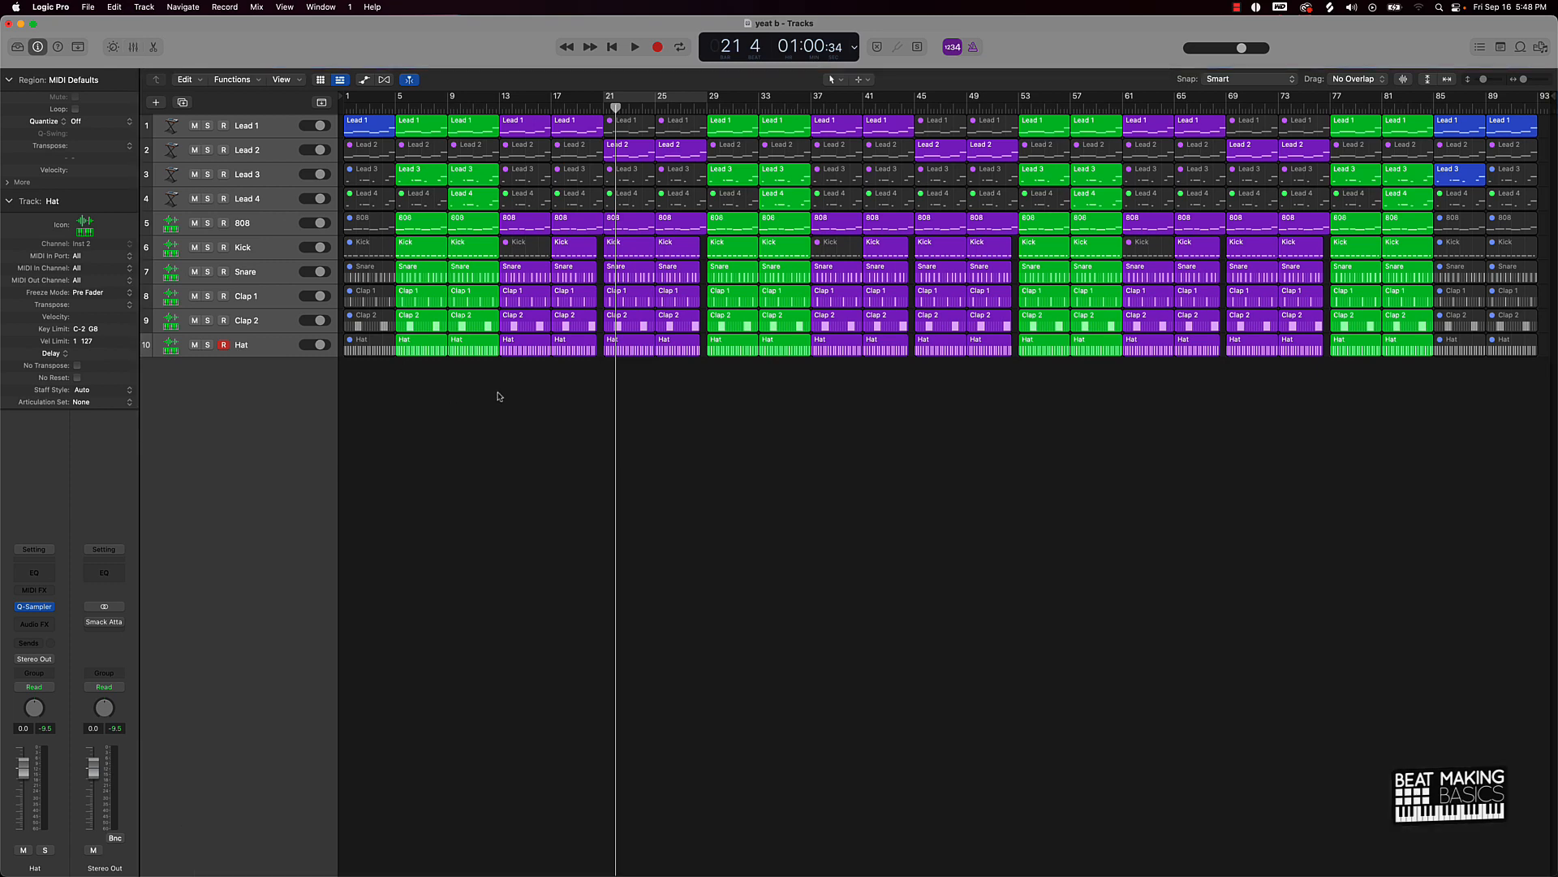
Return the playhead to the start and look over the song's bounce settings without exporting
key(Return)
key(super+b)
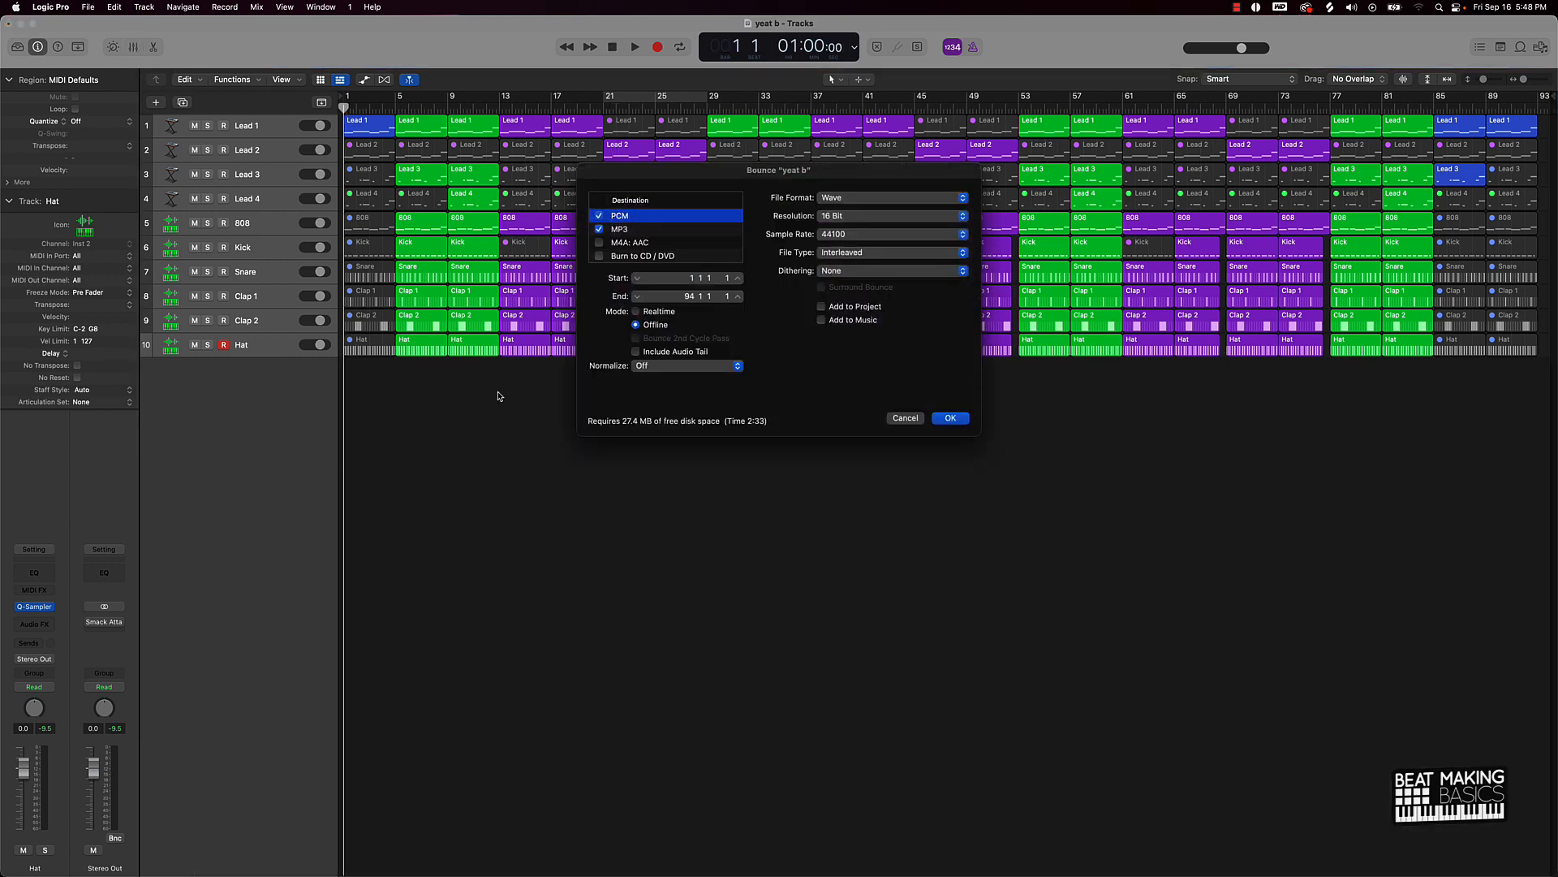
click(905, 418)
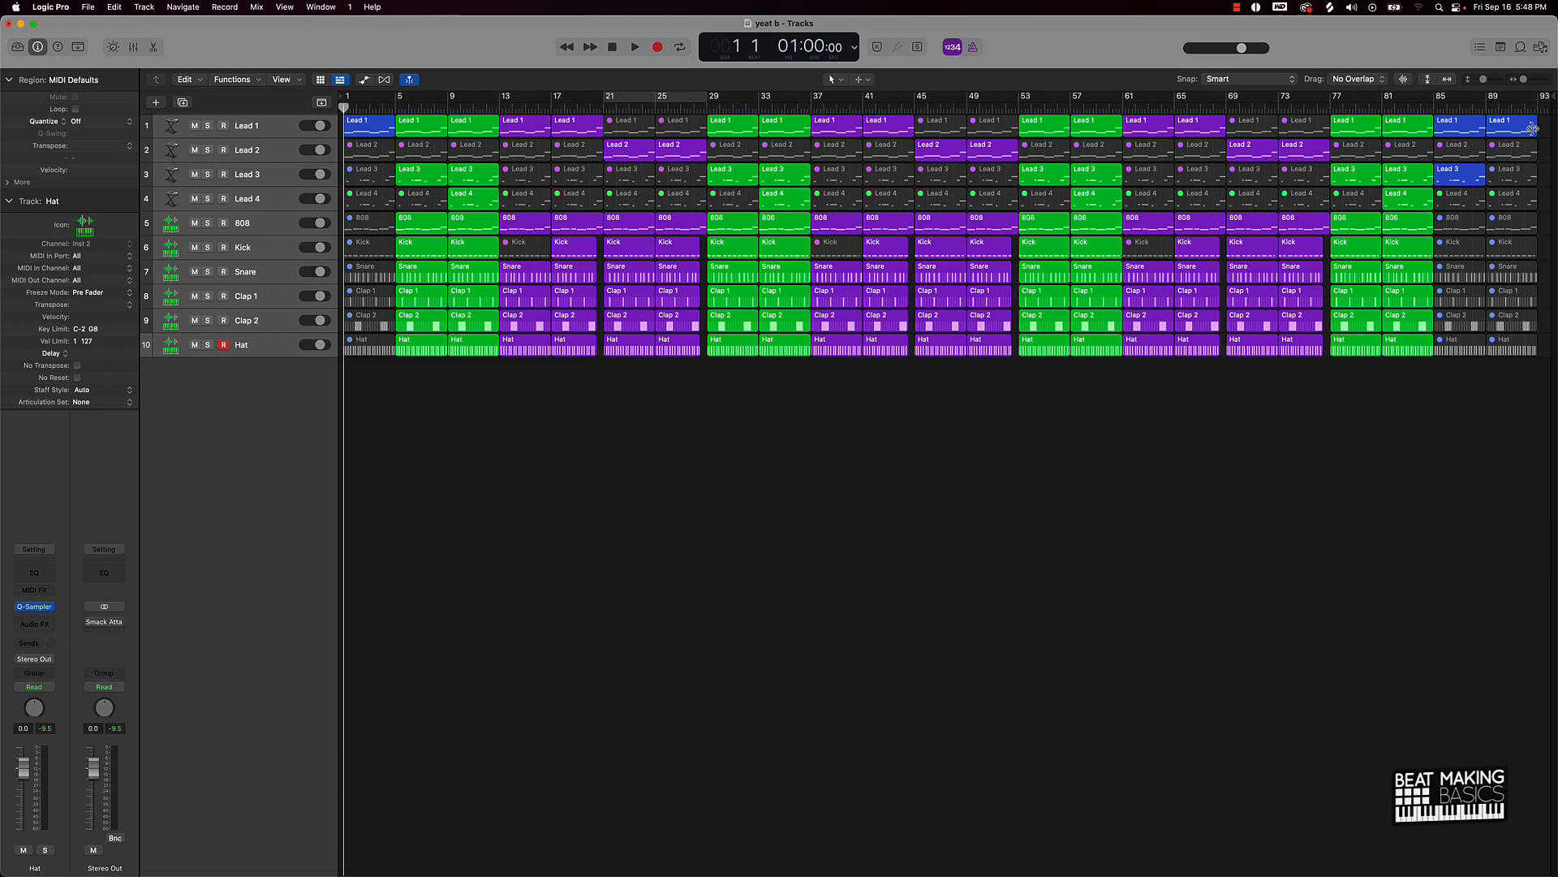
Show automation, switch Lead 1's lane to Volume, draw a fade-out over its last region ending at bar 93, and hide automation
key(a)
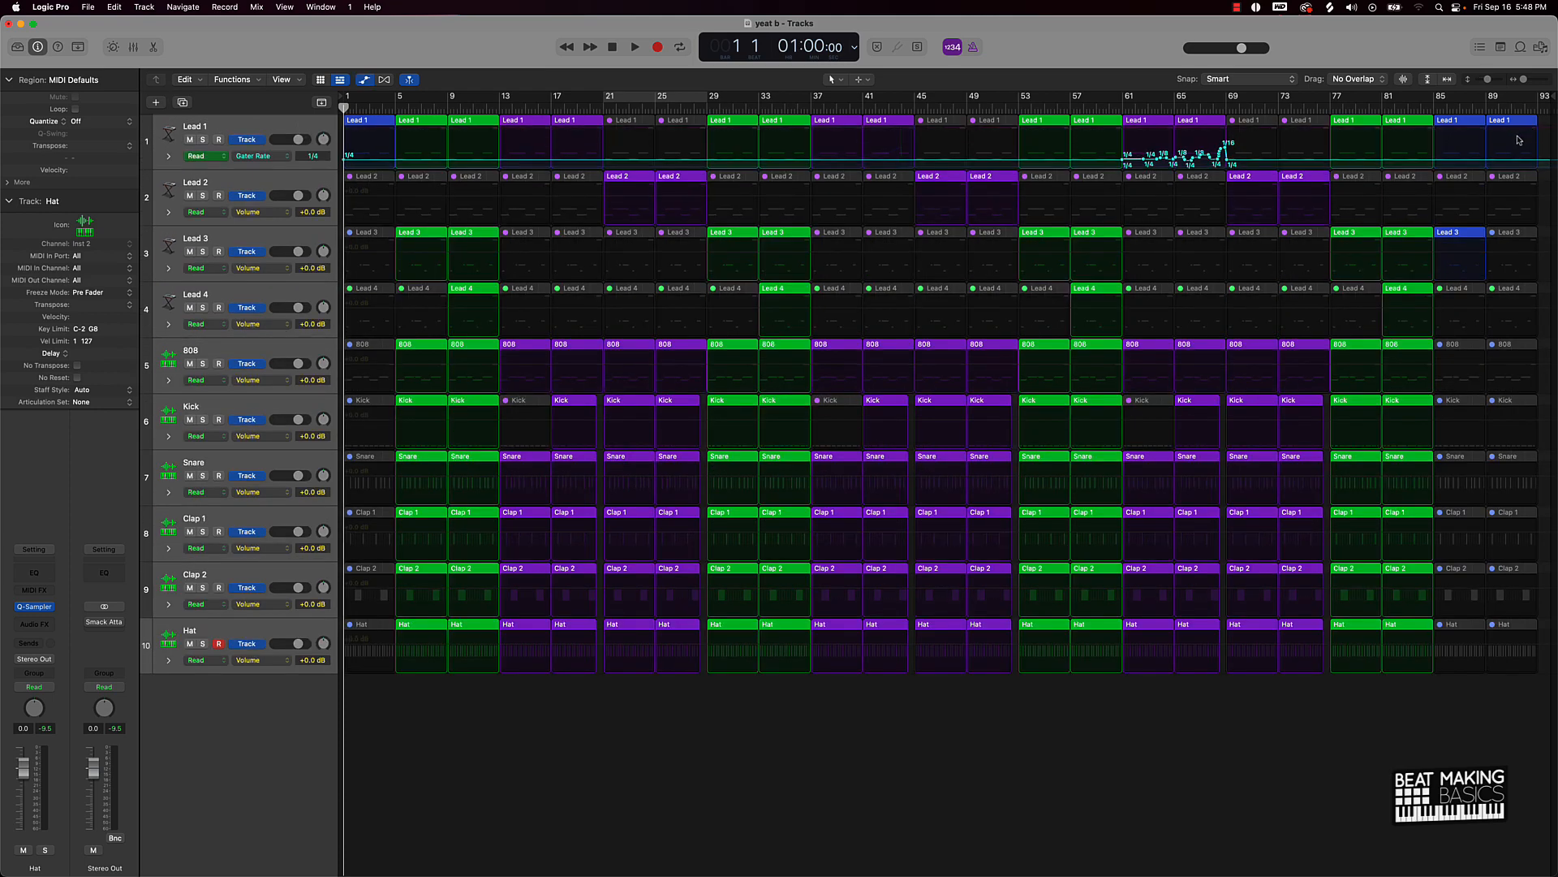
click(272, 156)
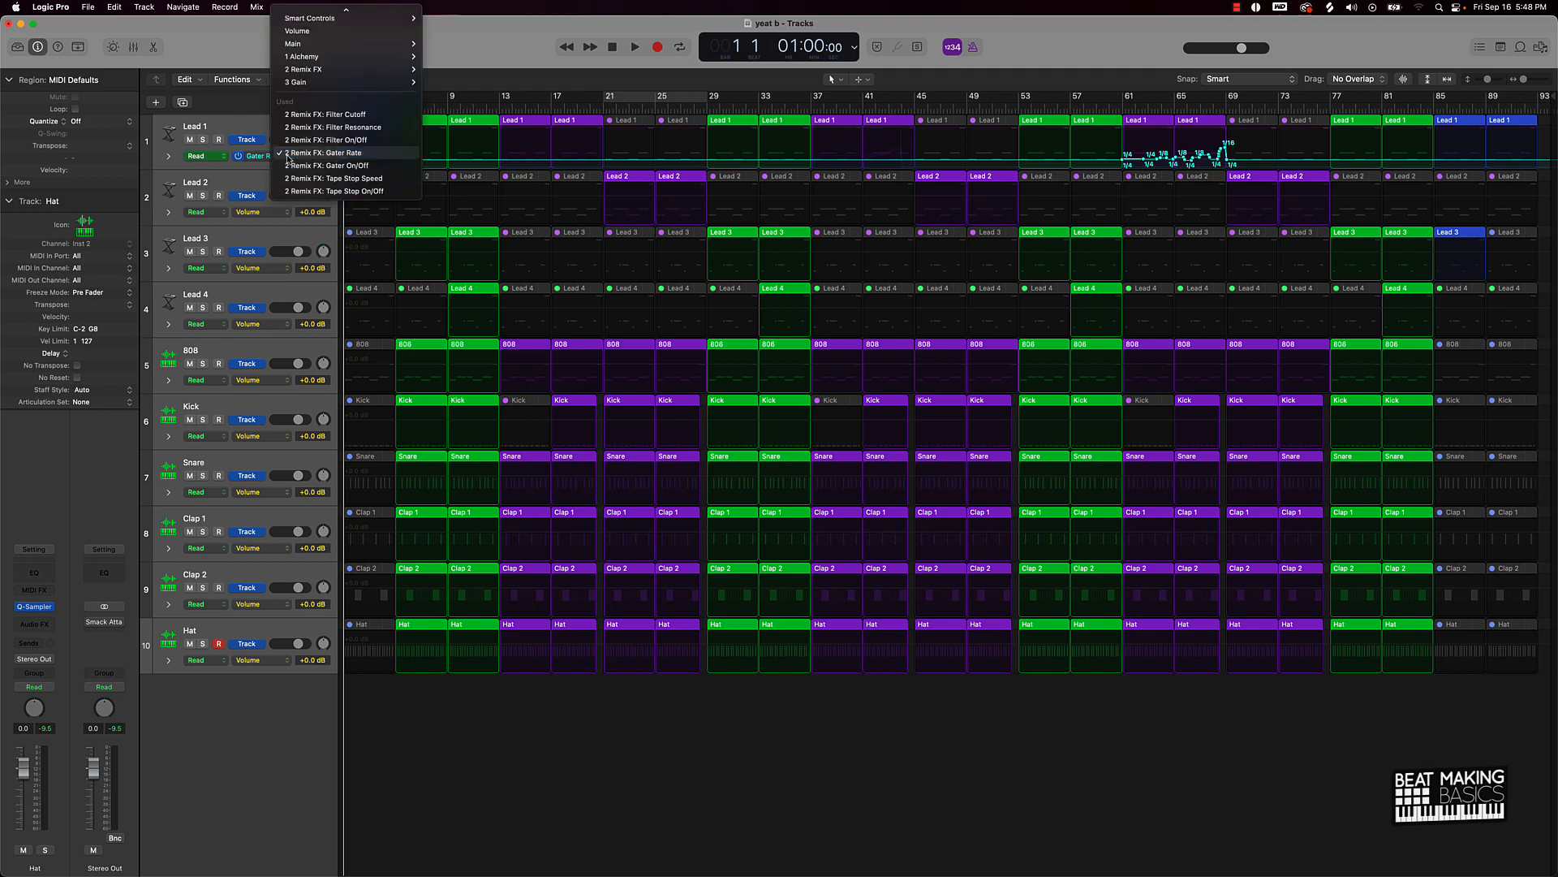
click(307, 31)
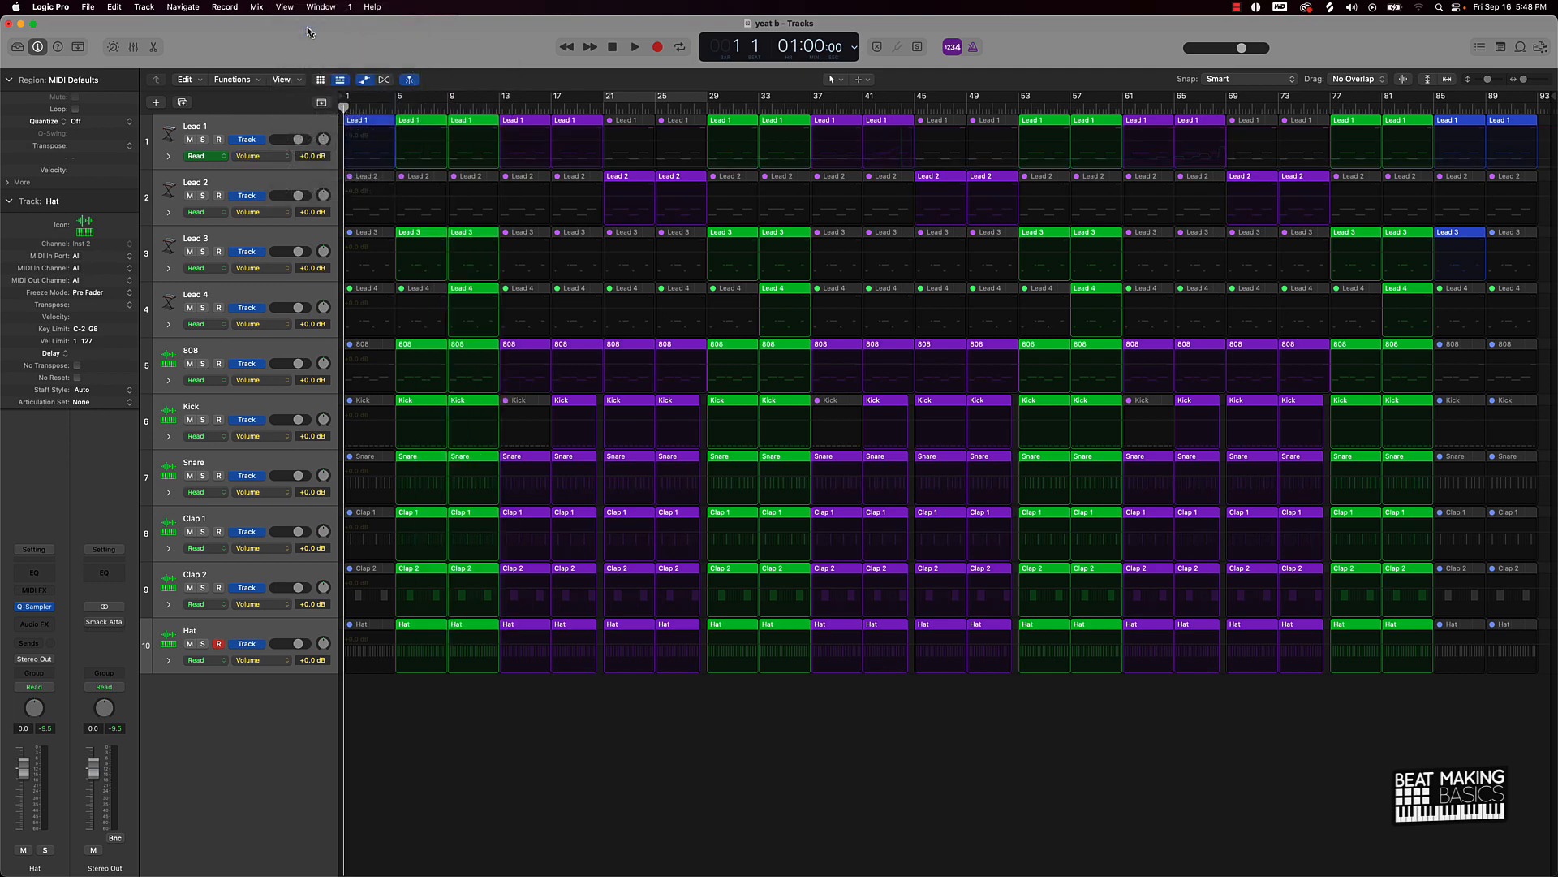
click(1487, 145)
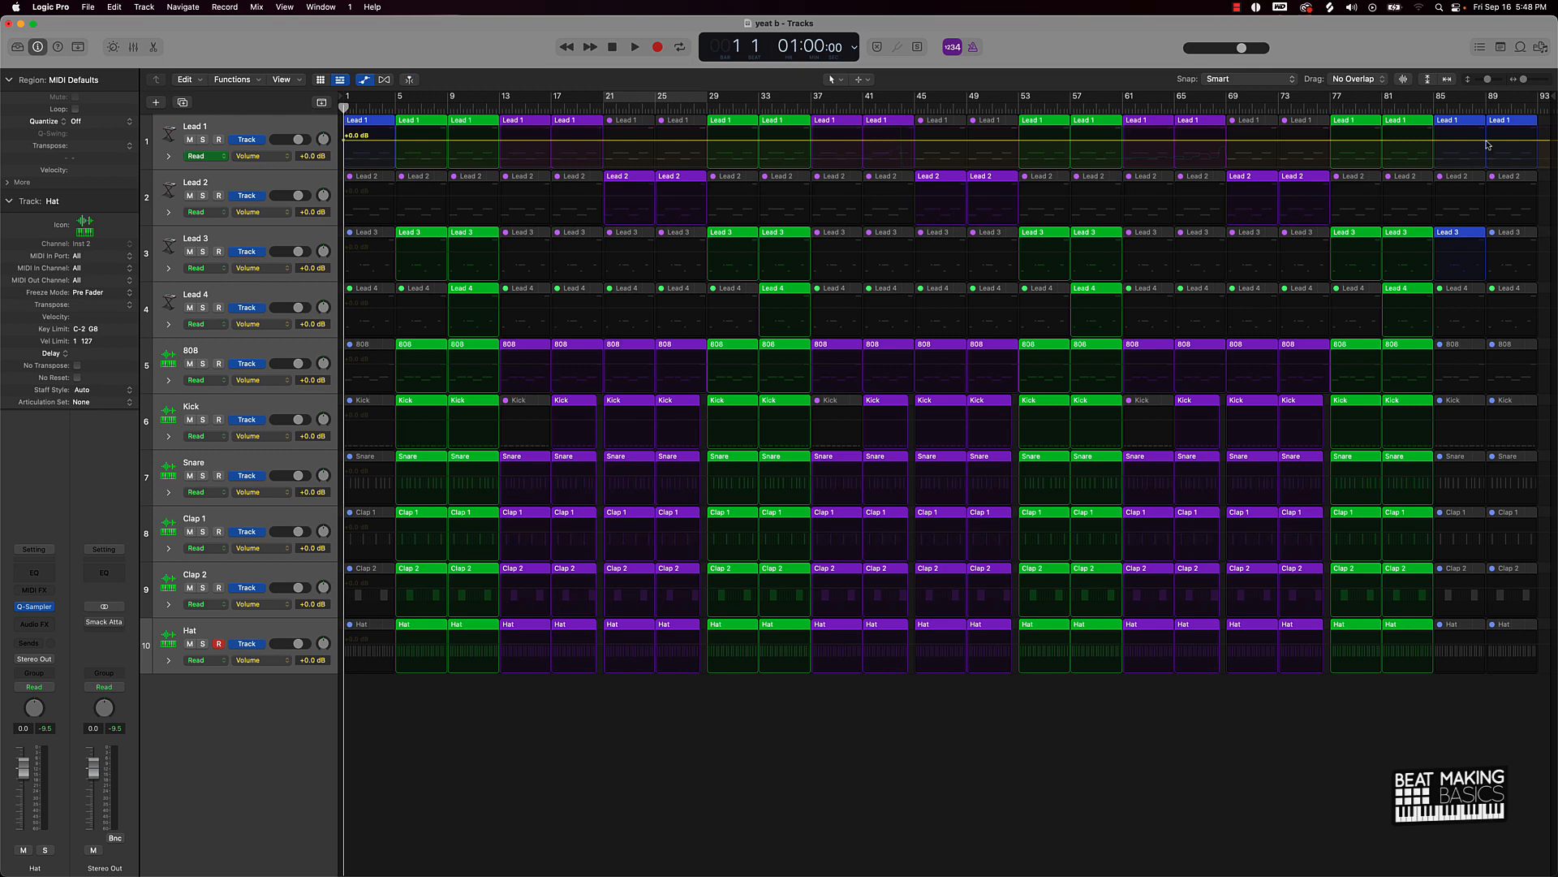
click(1488, 145)
drag(1538, 145, 1537, 166)
key(a)
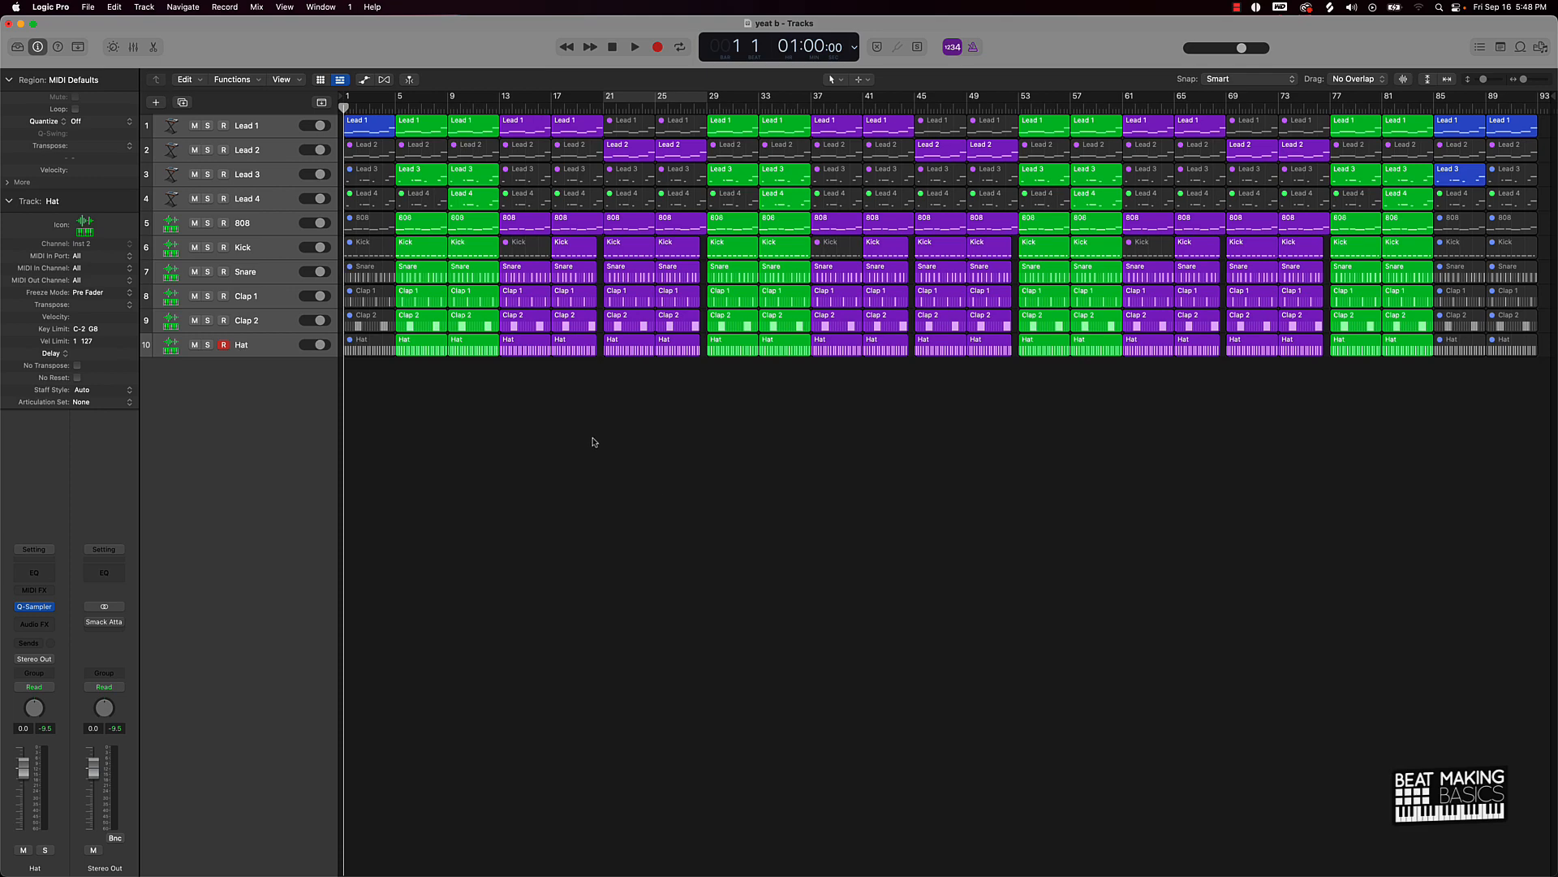
Start exporting all tracks as audio files and choose the New Beats folder inside Sept Desktop 2022 on the My Passport drive
key(super+shift+e)
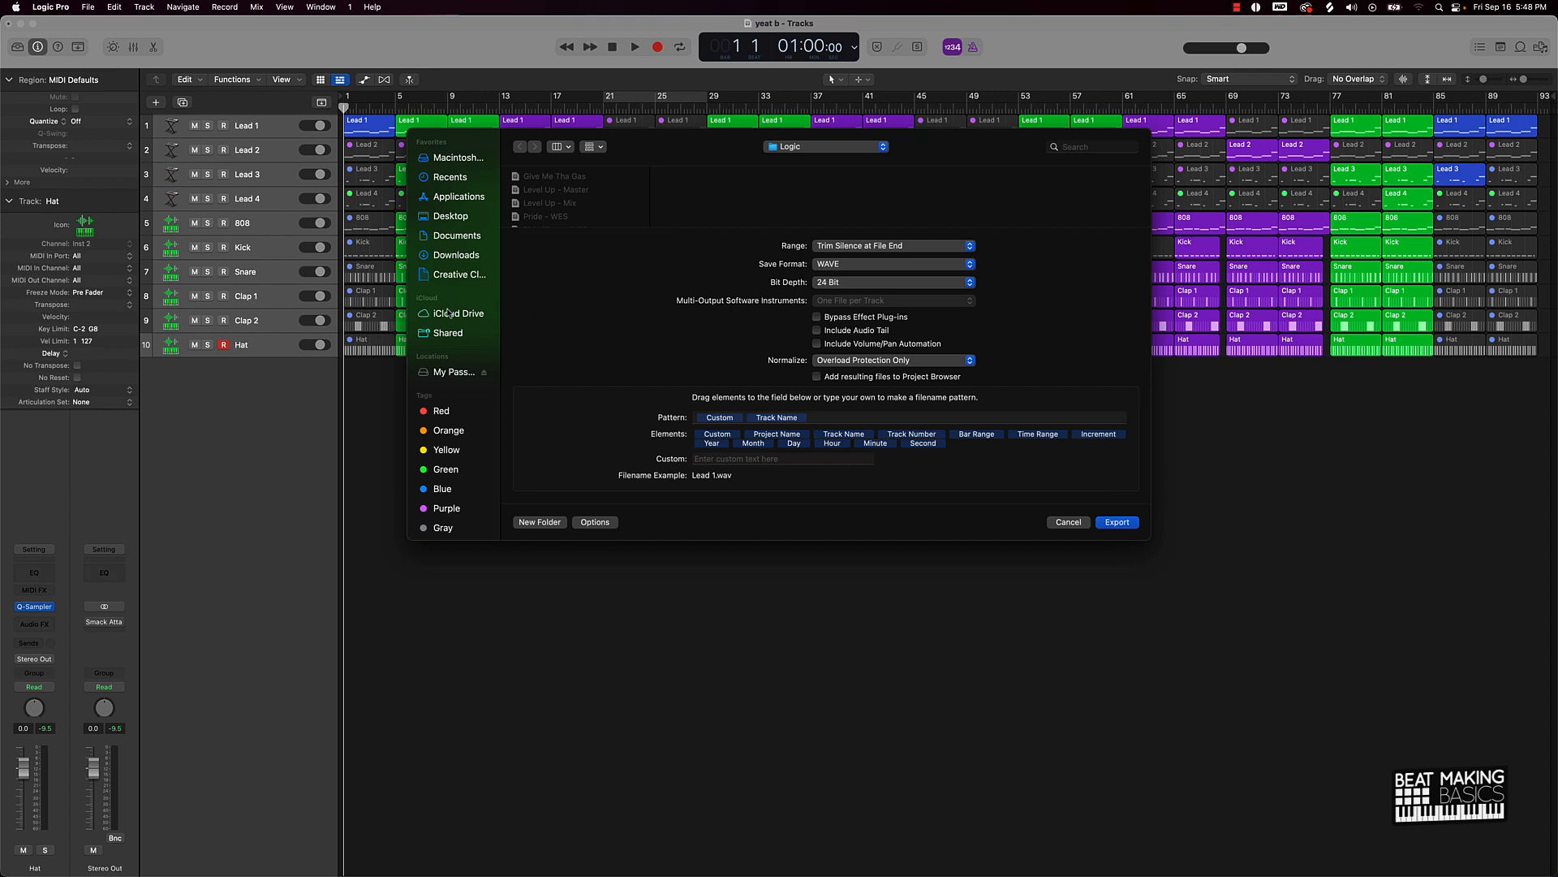
click(455, 373)
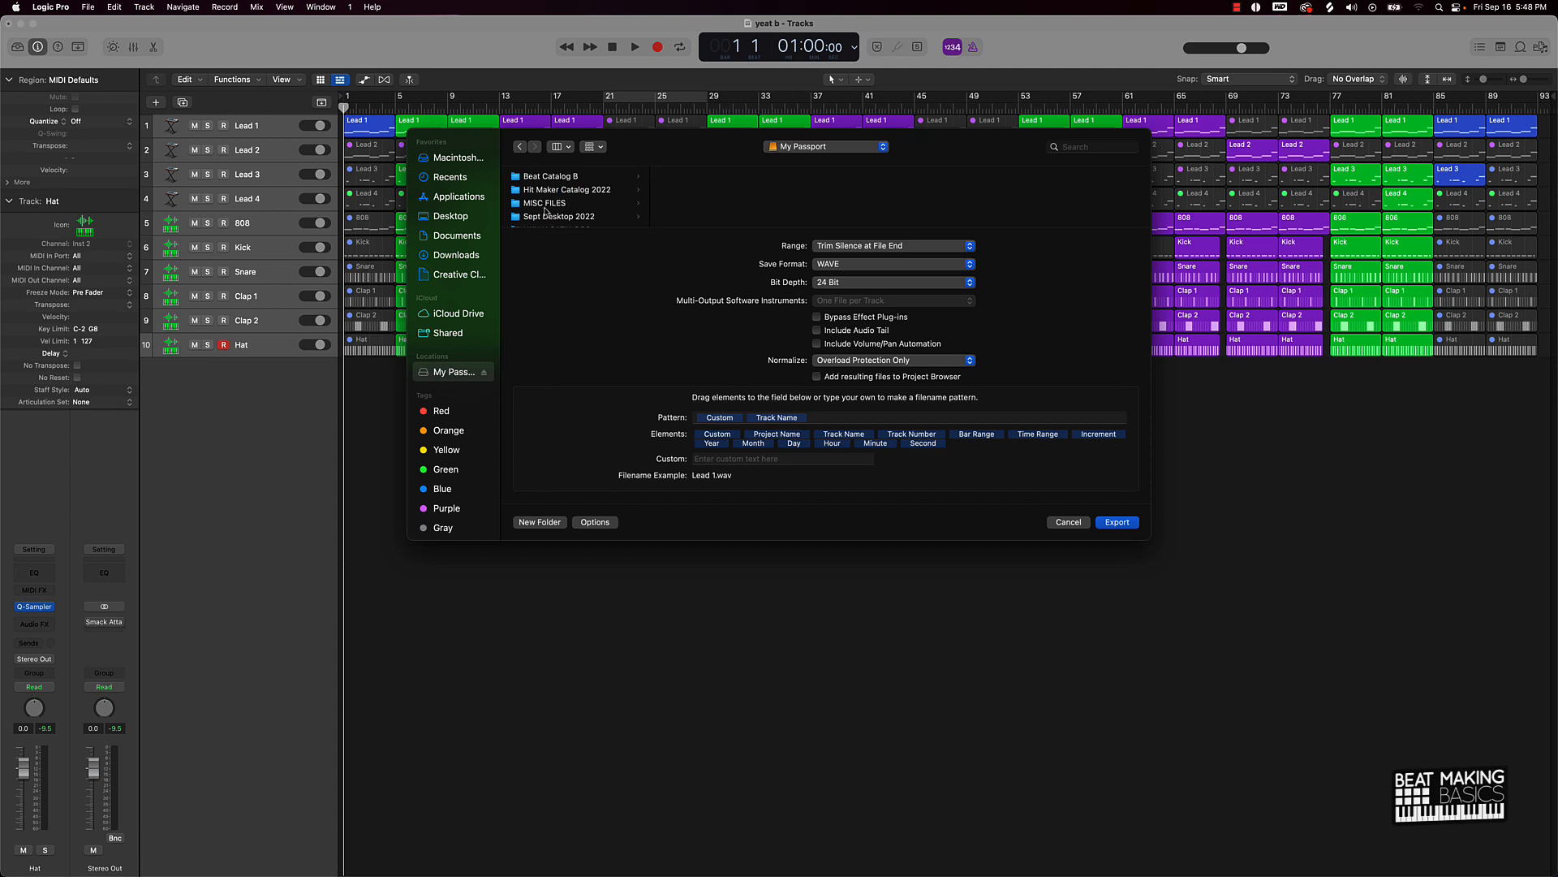
scroll(545, 211, down, 1)
click(552, 201)
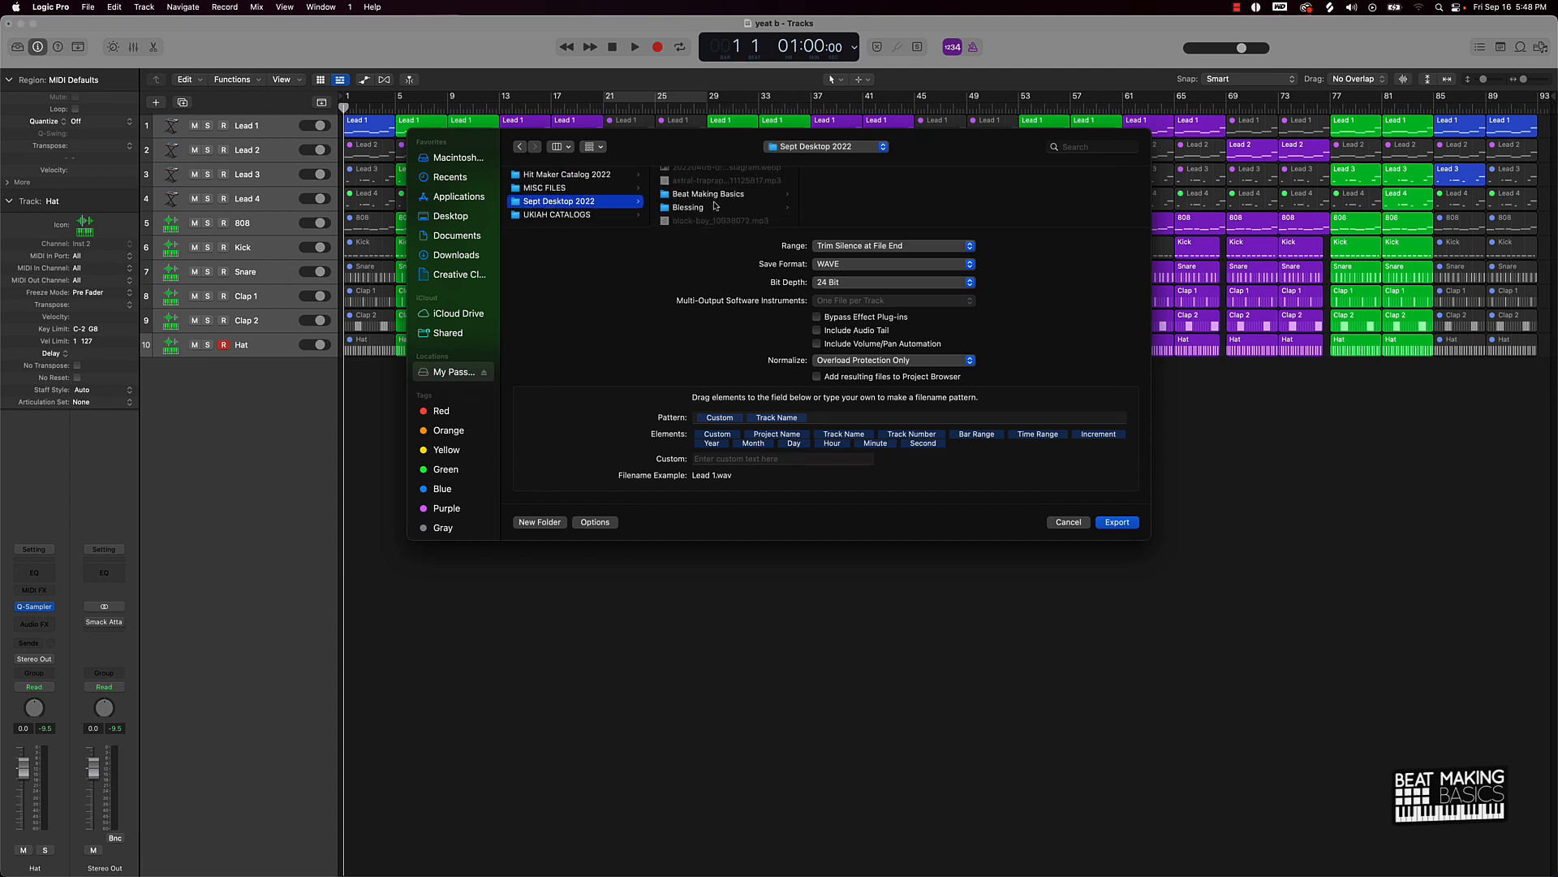
scroll(715, 207, down, 5)
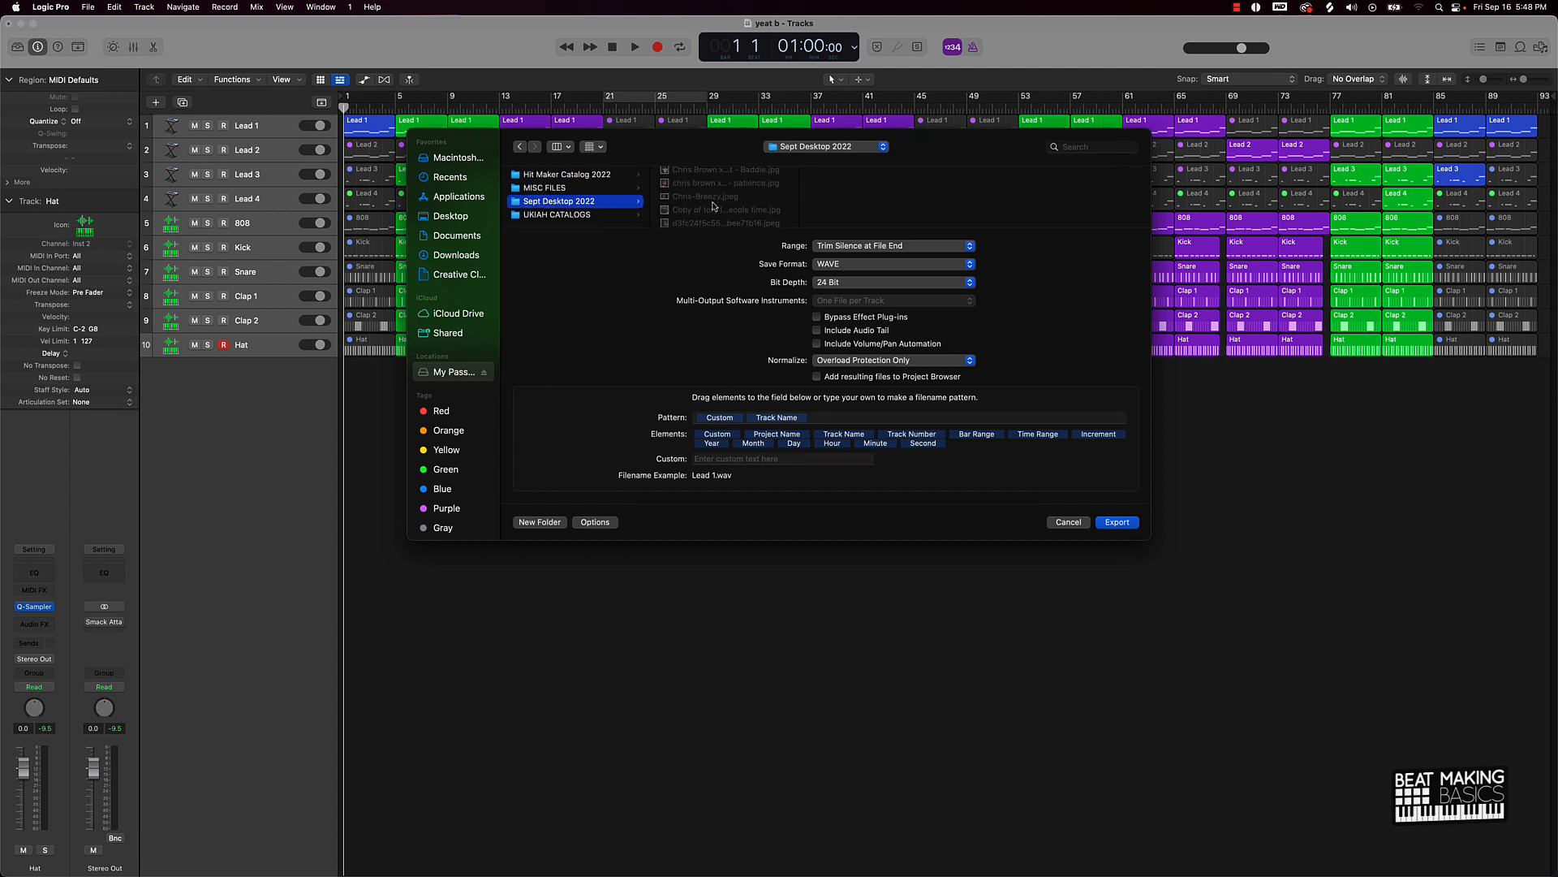
scroll(714, 206, down, 5)
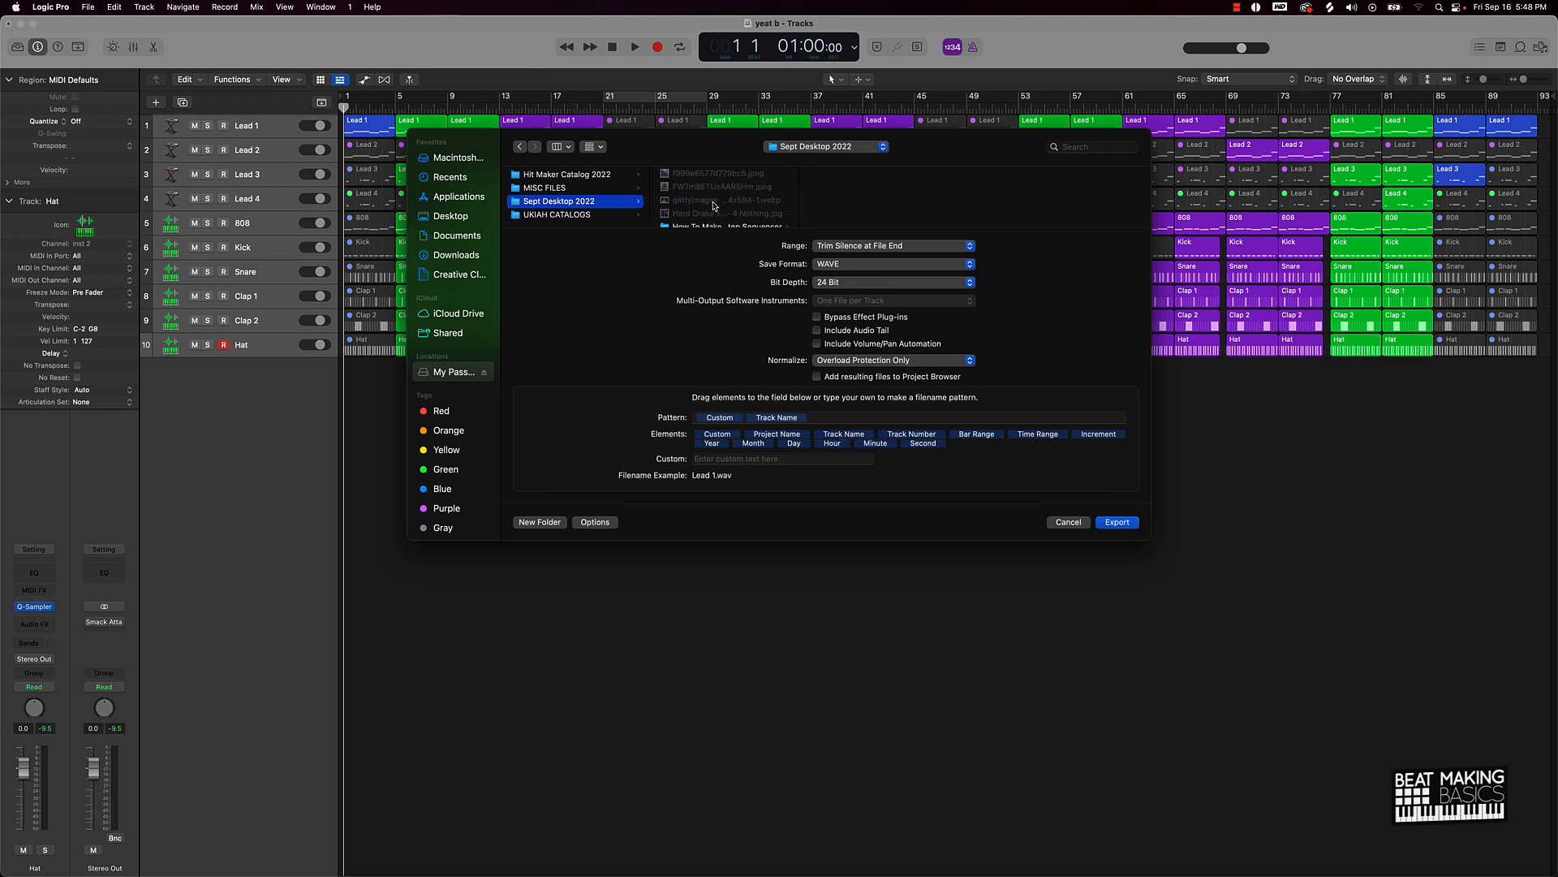
scroll(714, 207, down, 6)
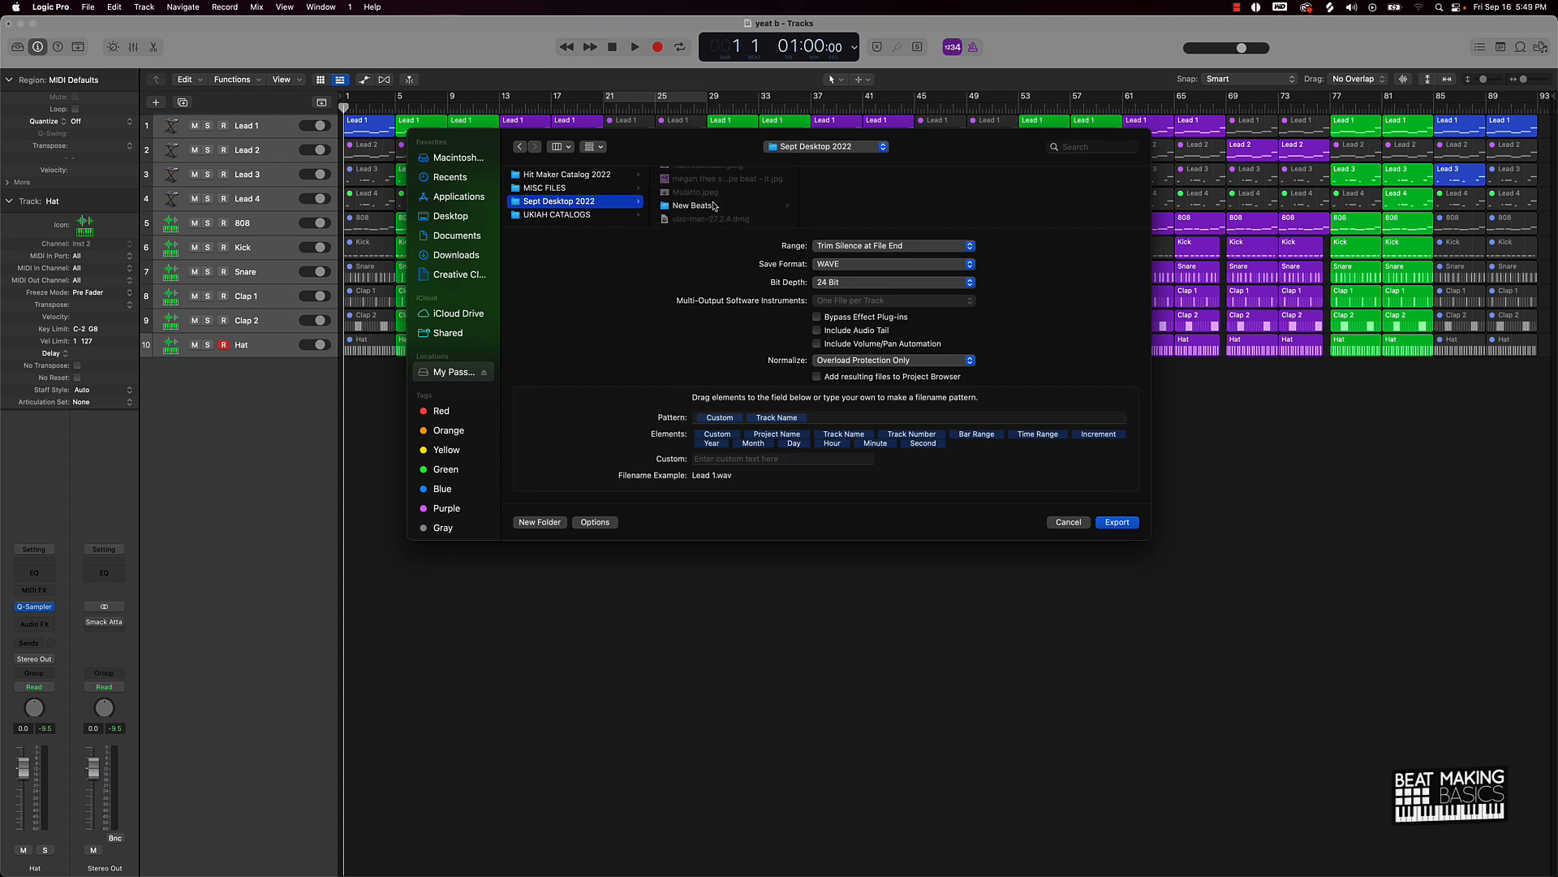
click(714, 201)
Create a folder named Yeat inside New Beats, with a subfolder named Yeat - Stems as the export destination
click(542, 522)
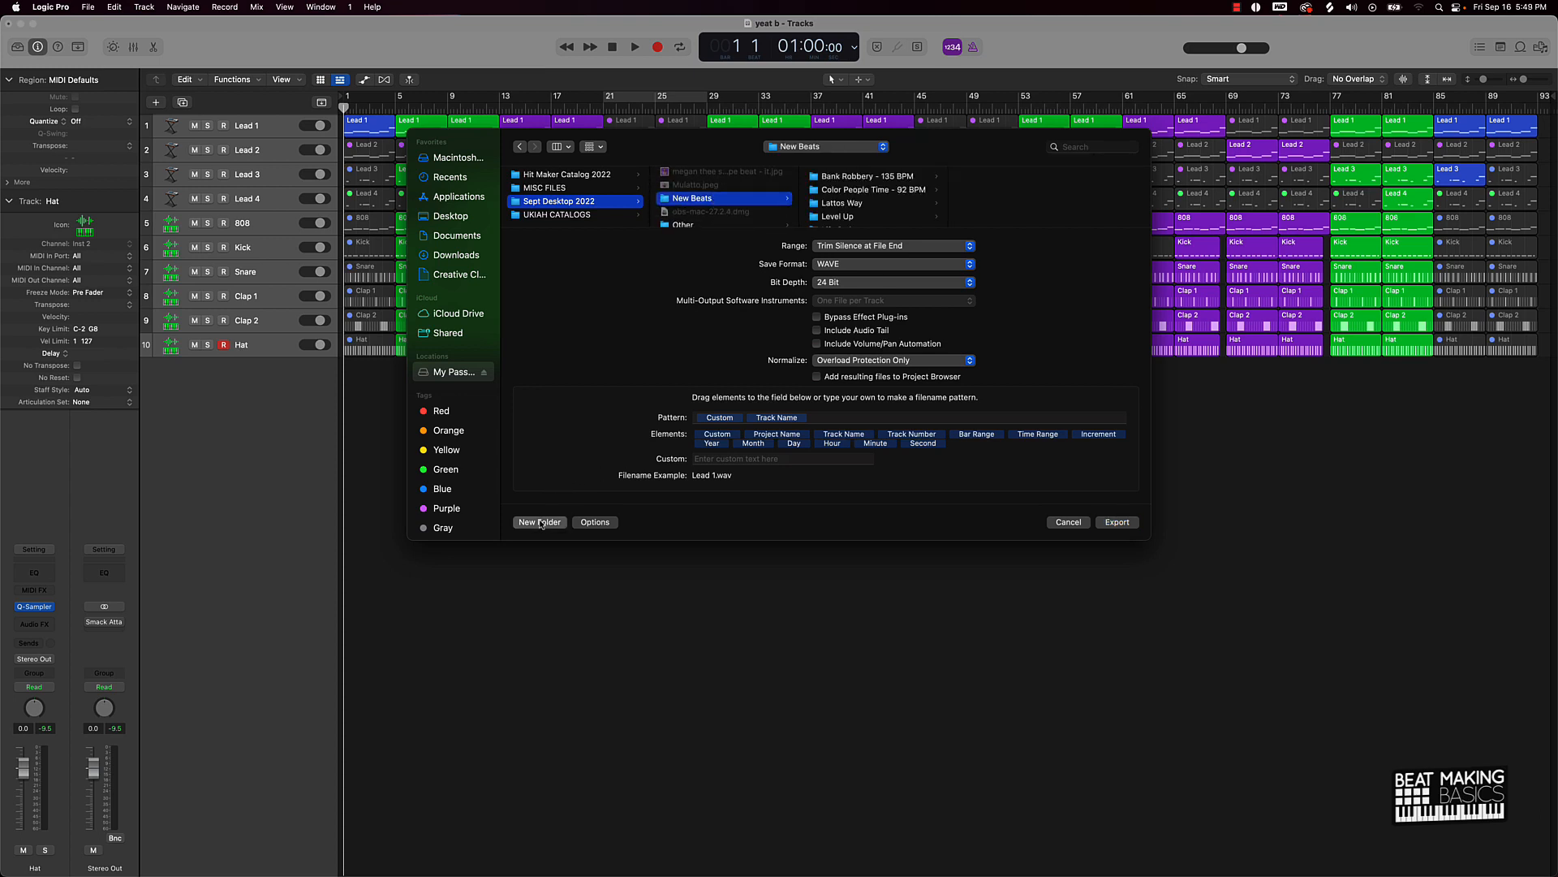
text(Yeat)
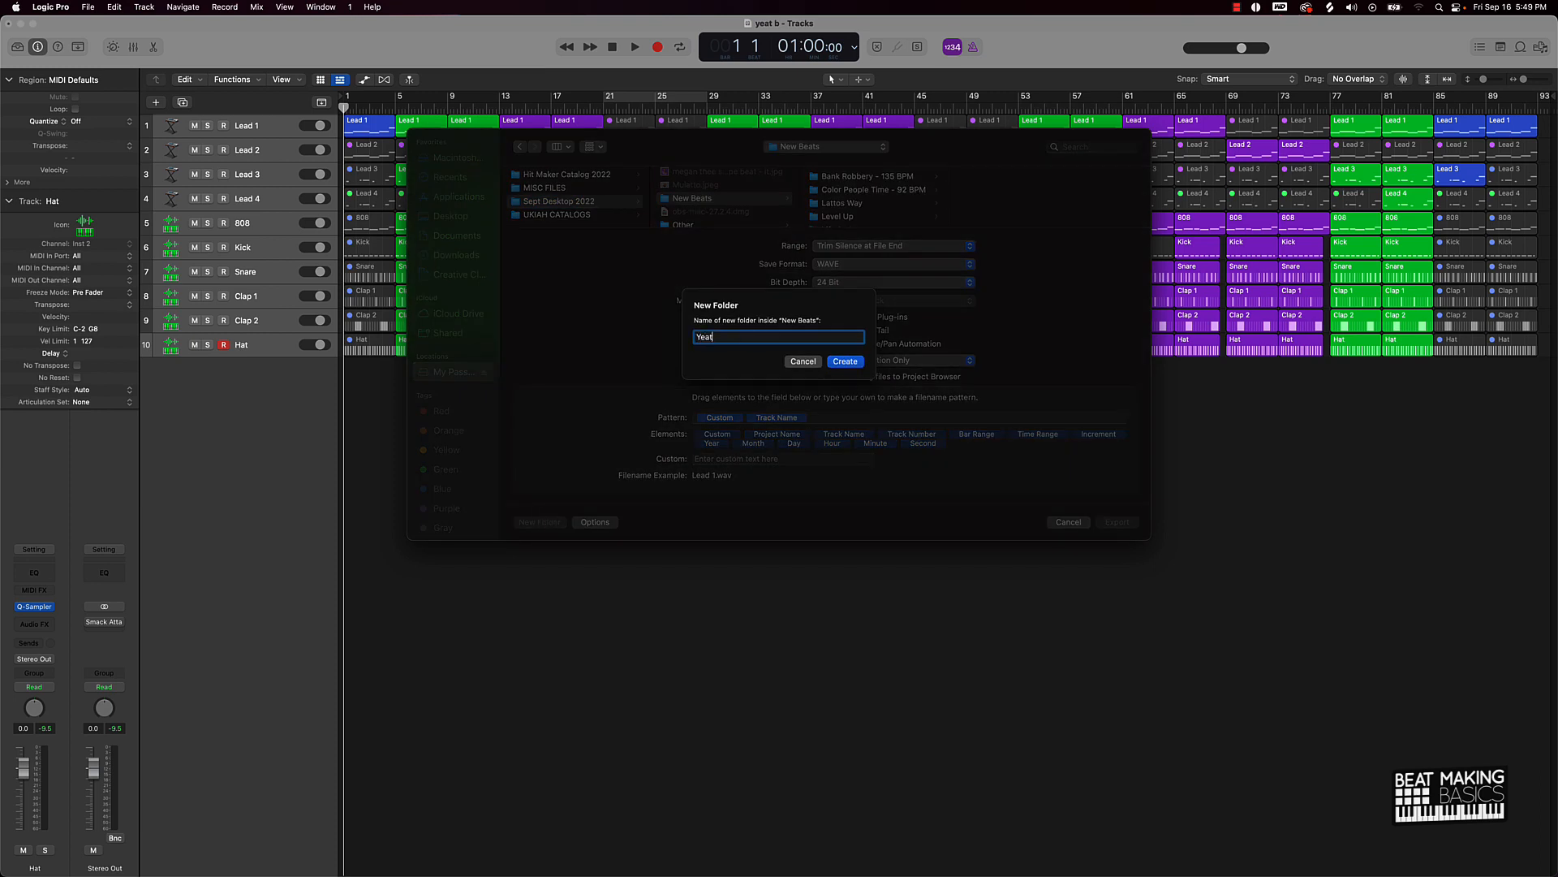
key(Return)
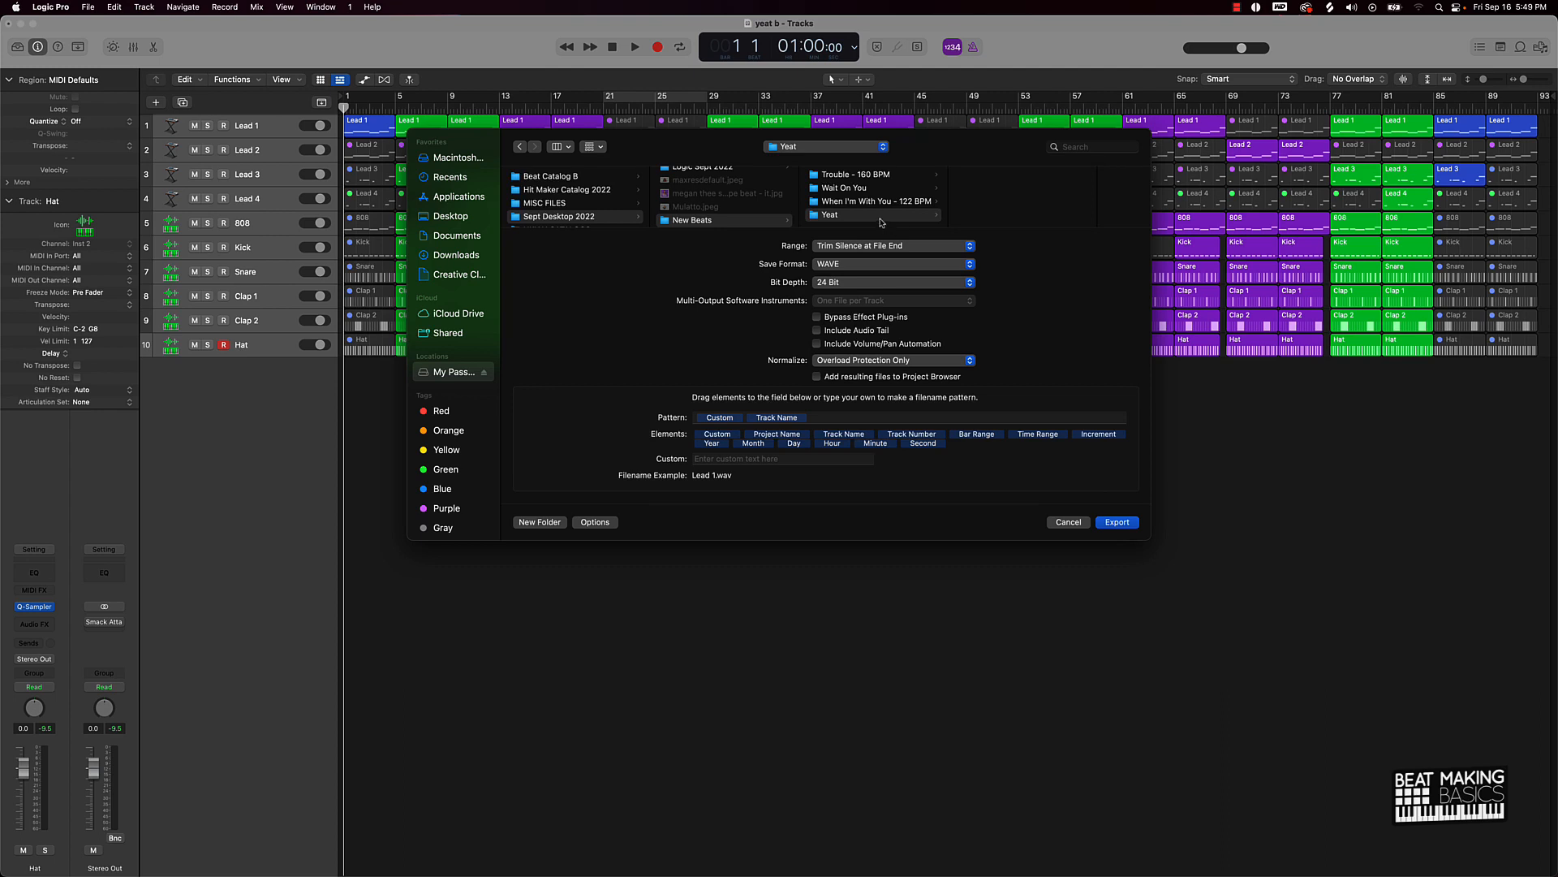
click(552, 522)
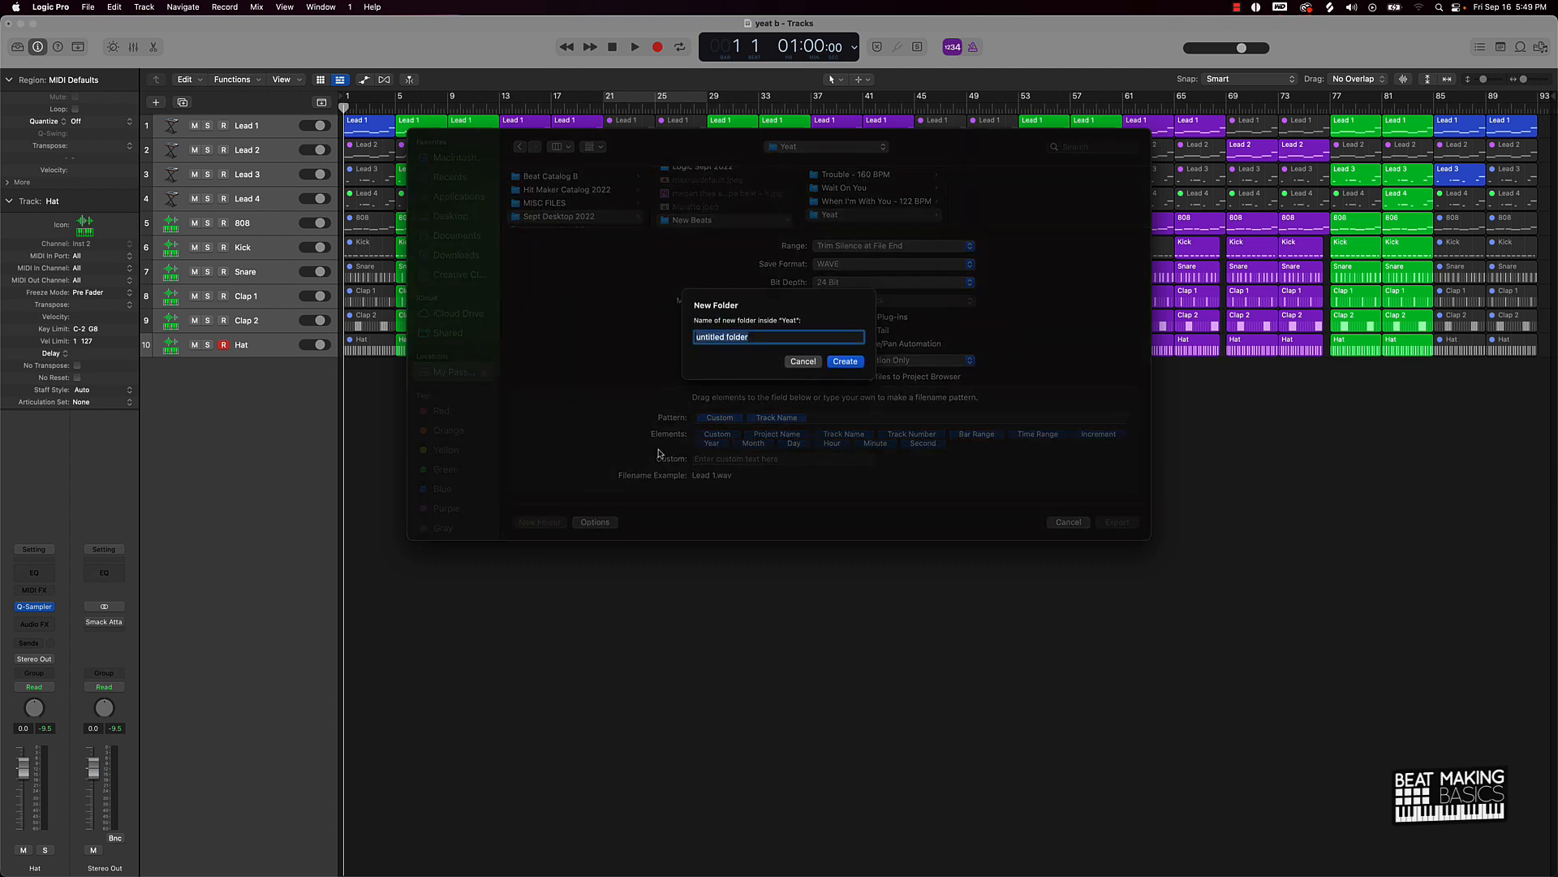
text(Yeat - Stems)
key(Return)
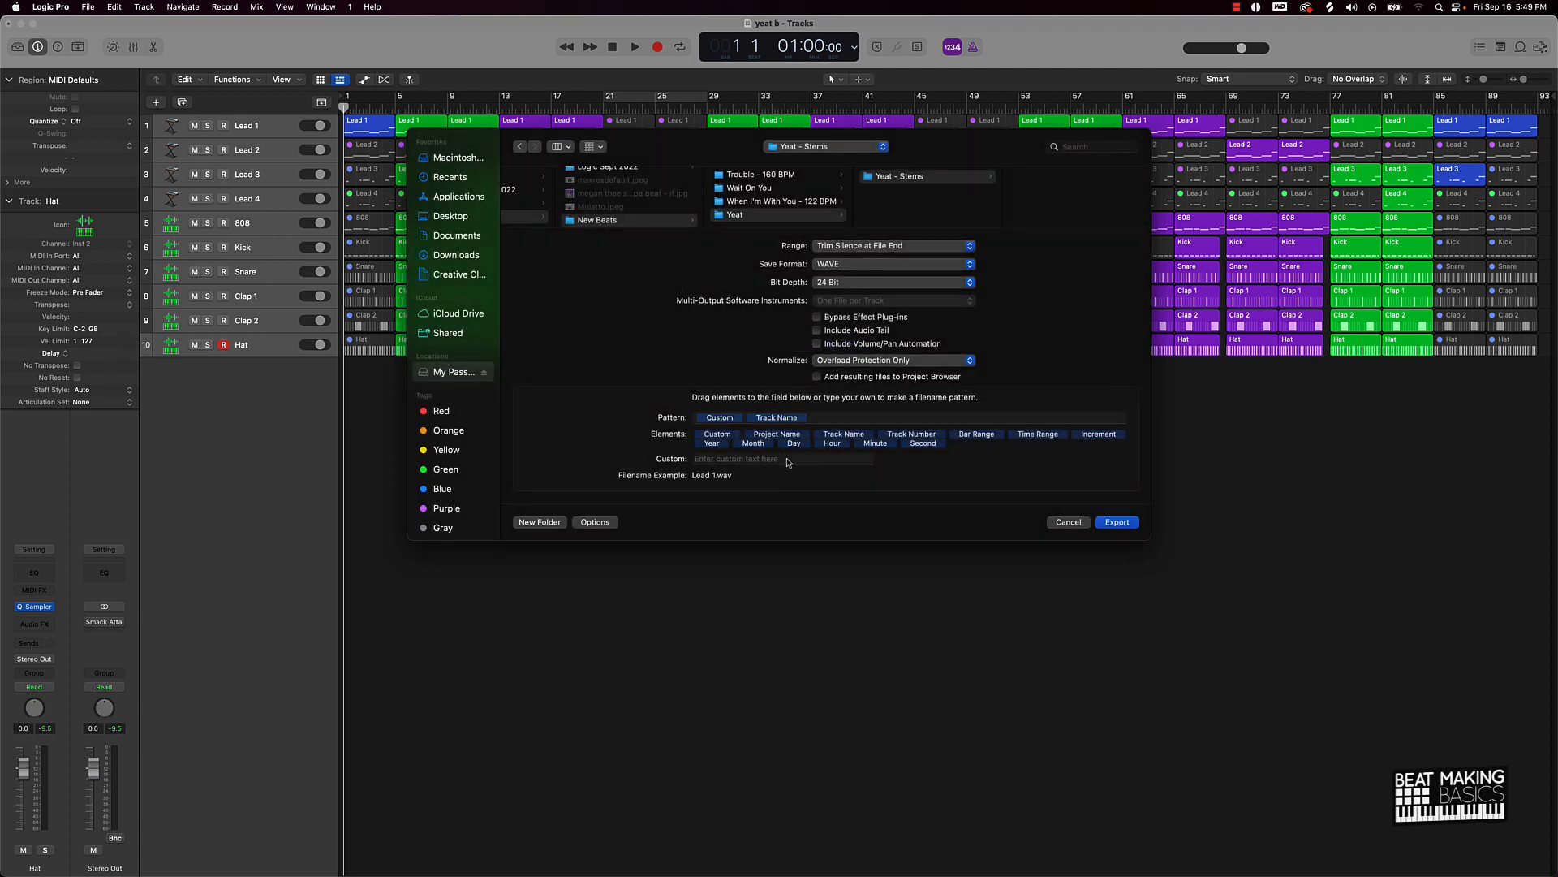
Turn normalizing off, include volume/pan automation, set the custom filename text to "Yeat -" and export the stems
click(845, 360)
click(845, 347)
click(817, 344)
click(740, 457)
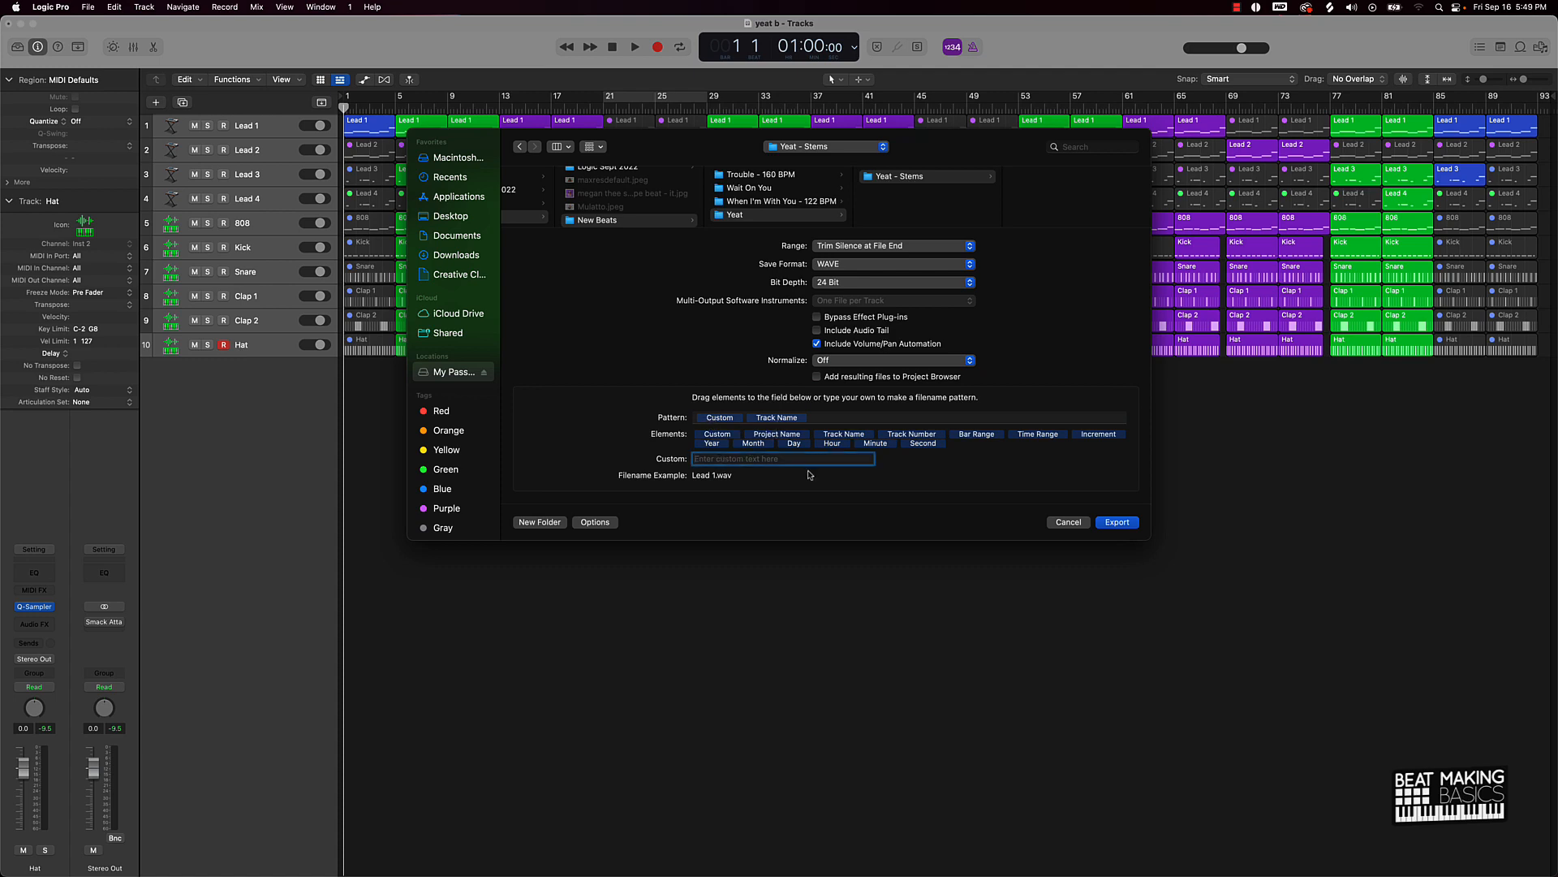
text(Yeat -)
click(1119, 523)
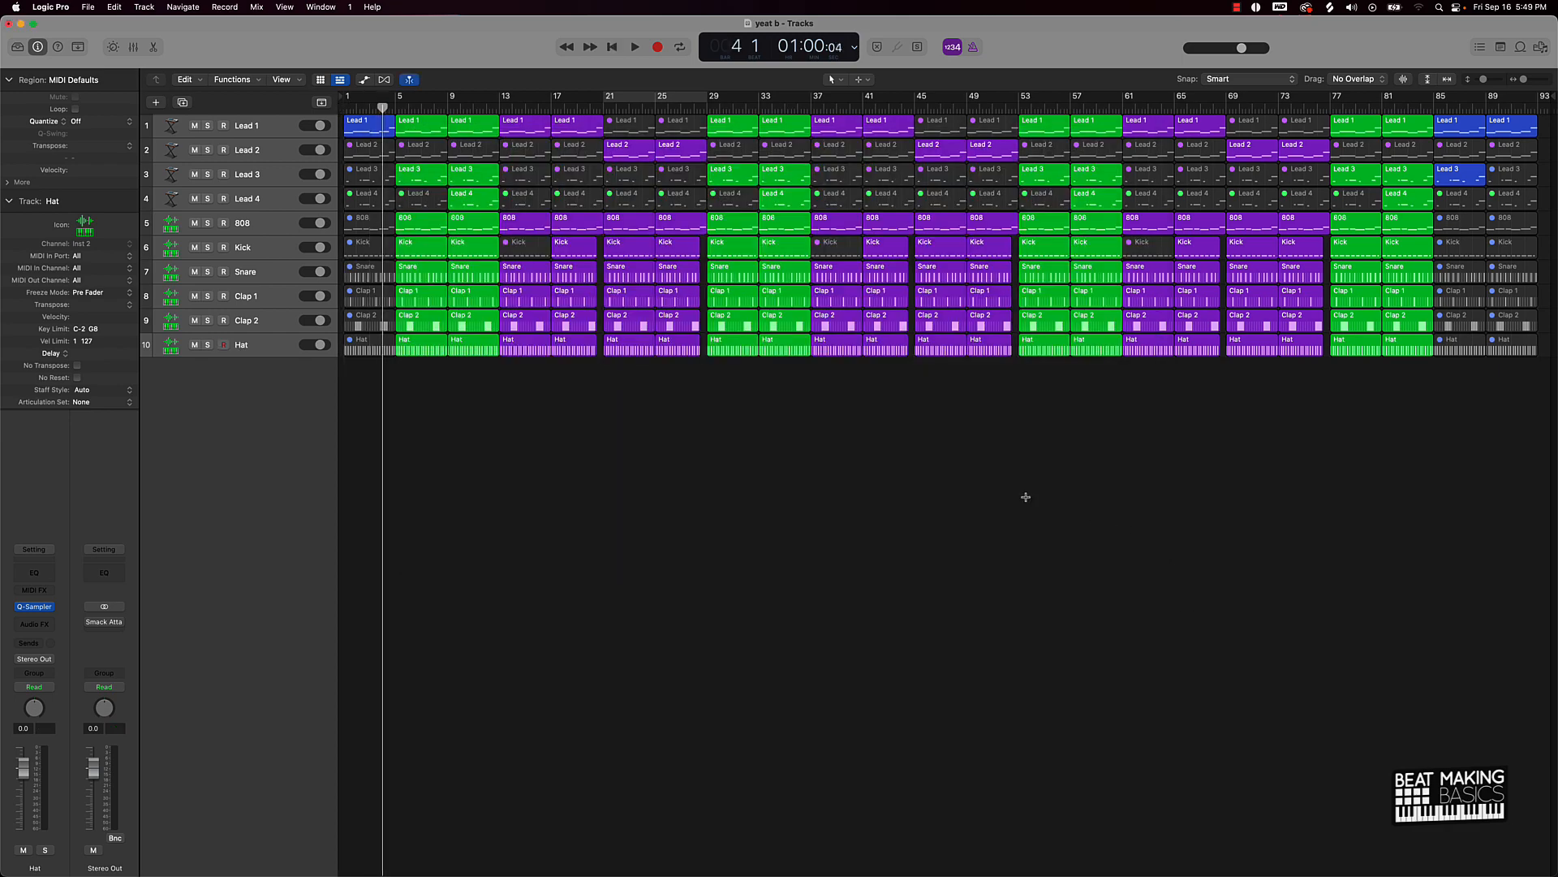
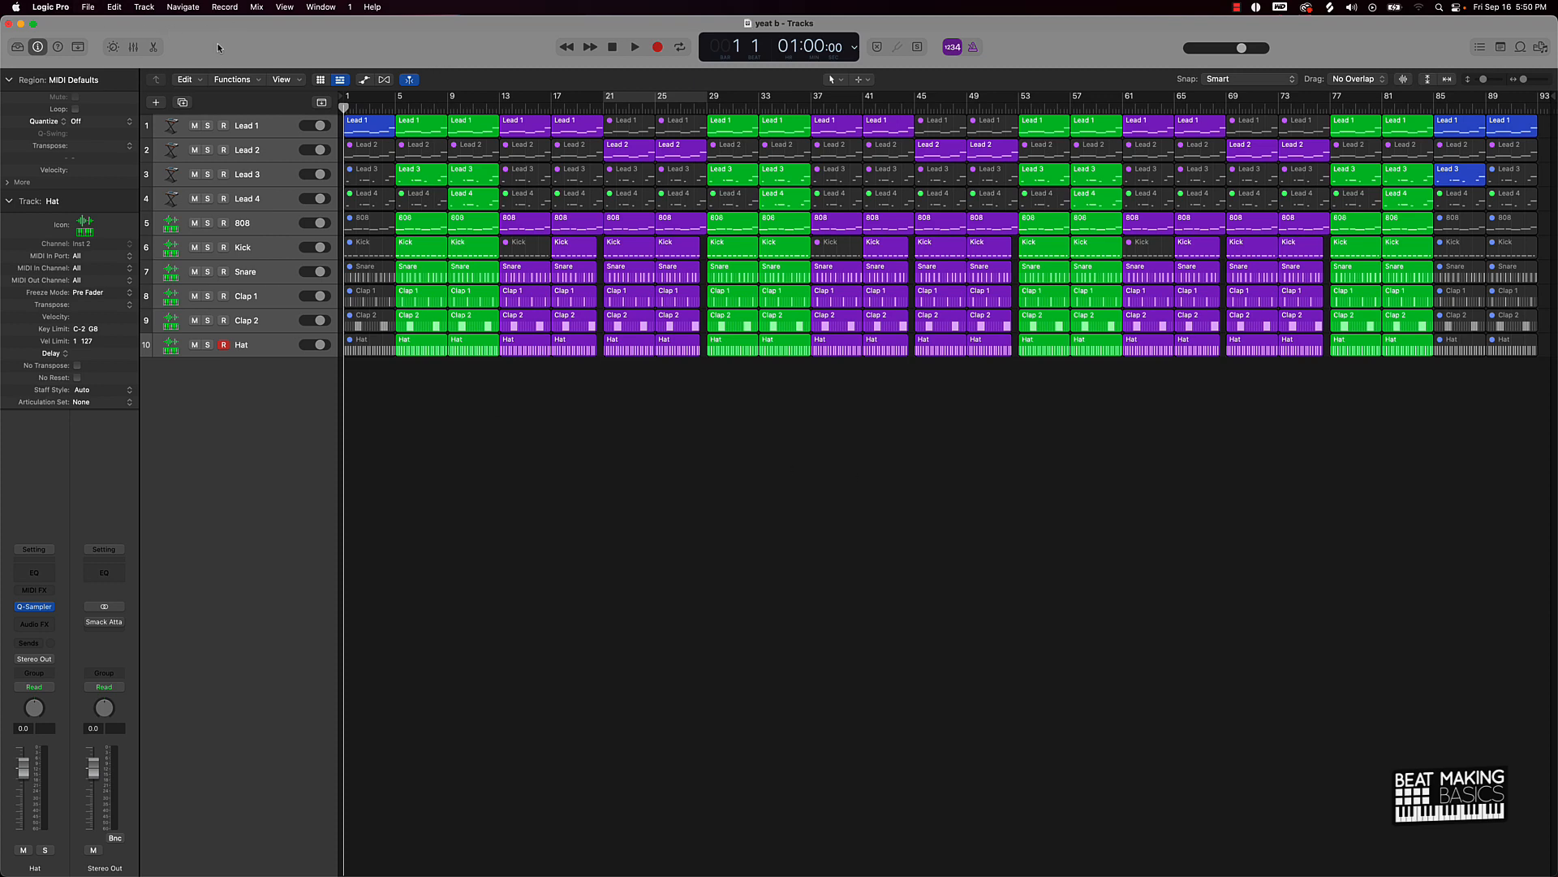
Create a new project, closing the current one, and start it with one audio track
click(88, 8)
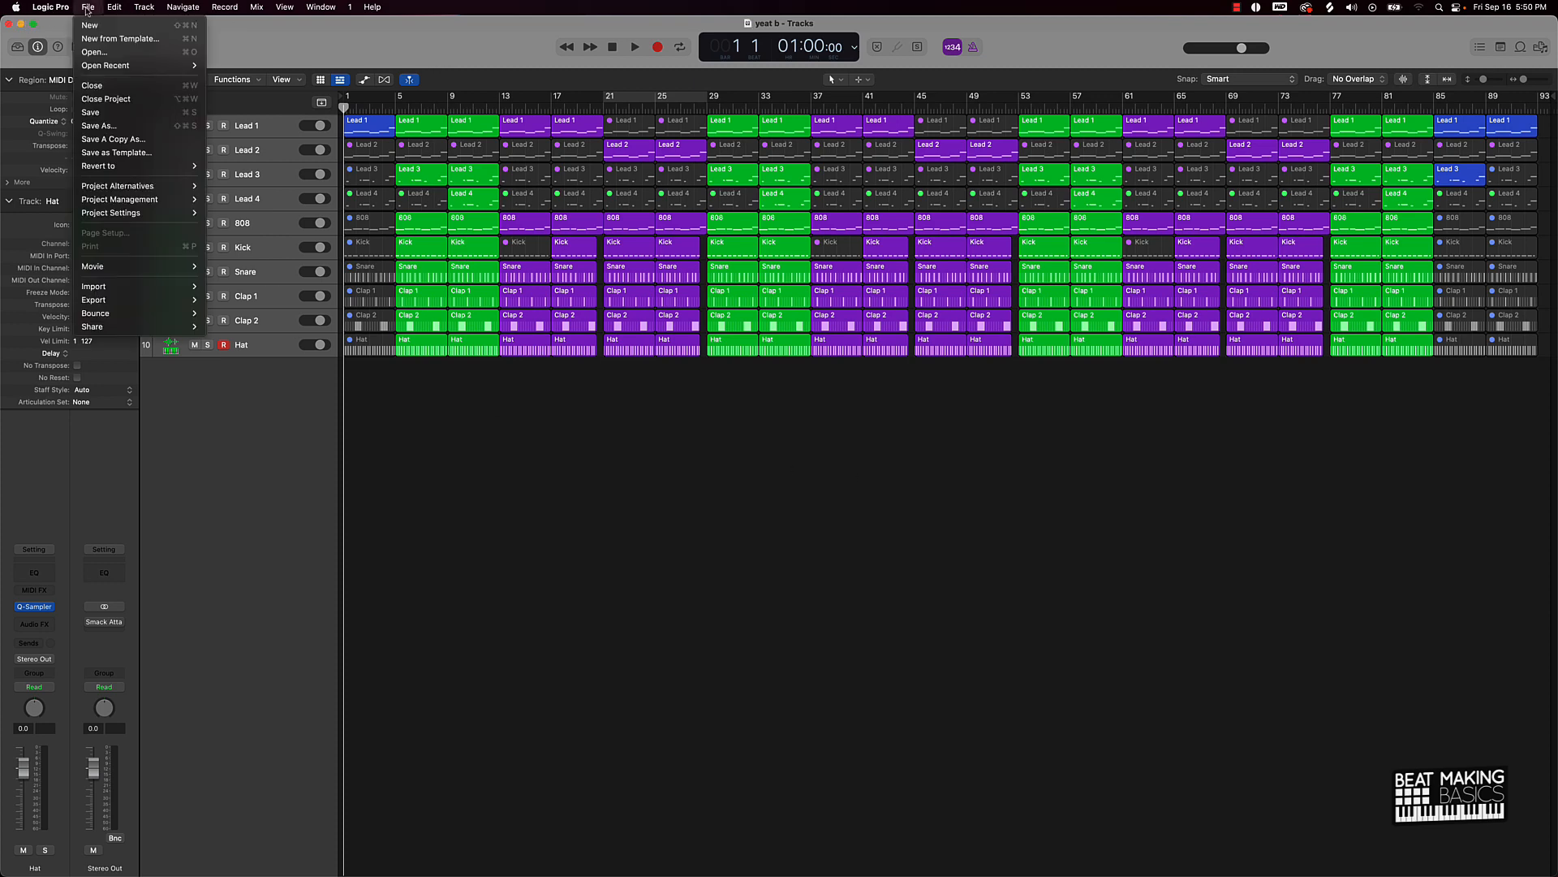
click(89, 26)
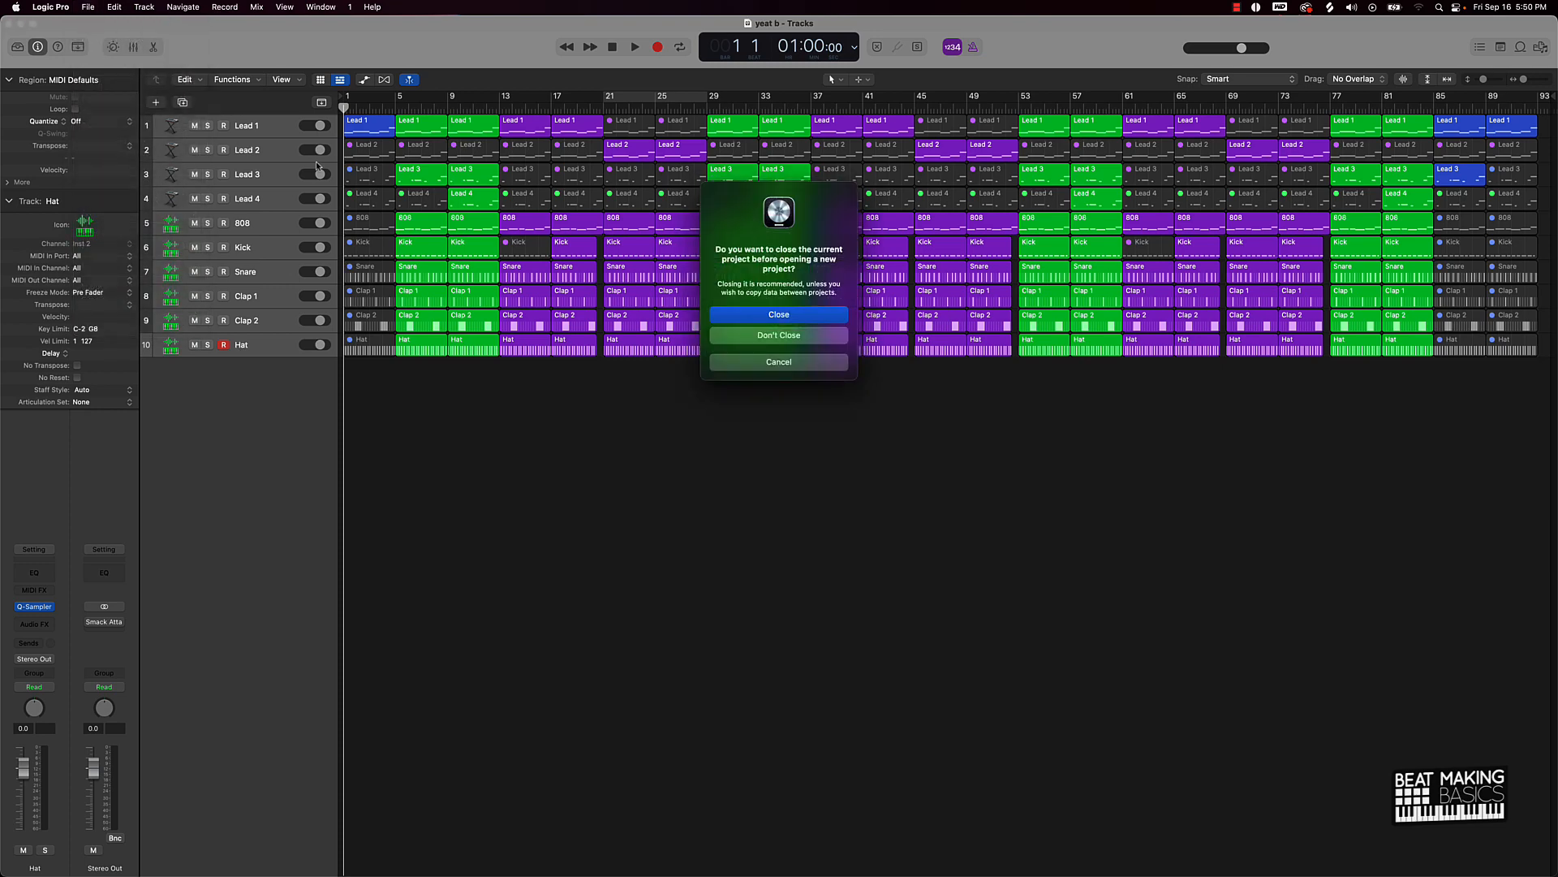
click(788, 317)
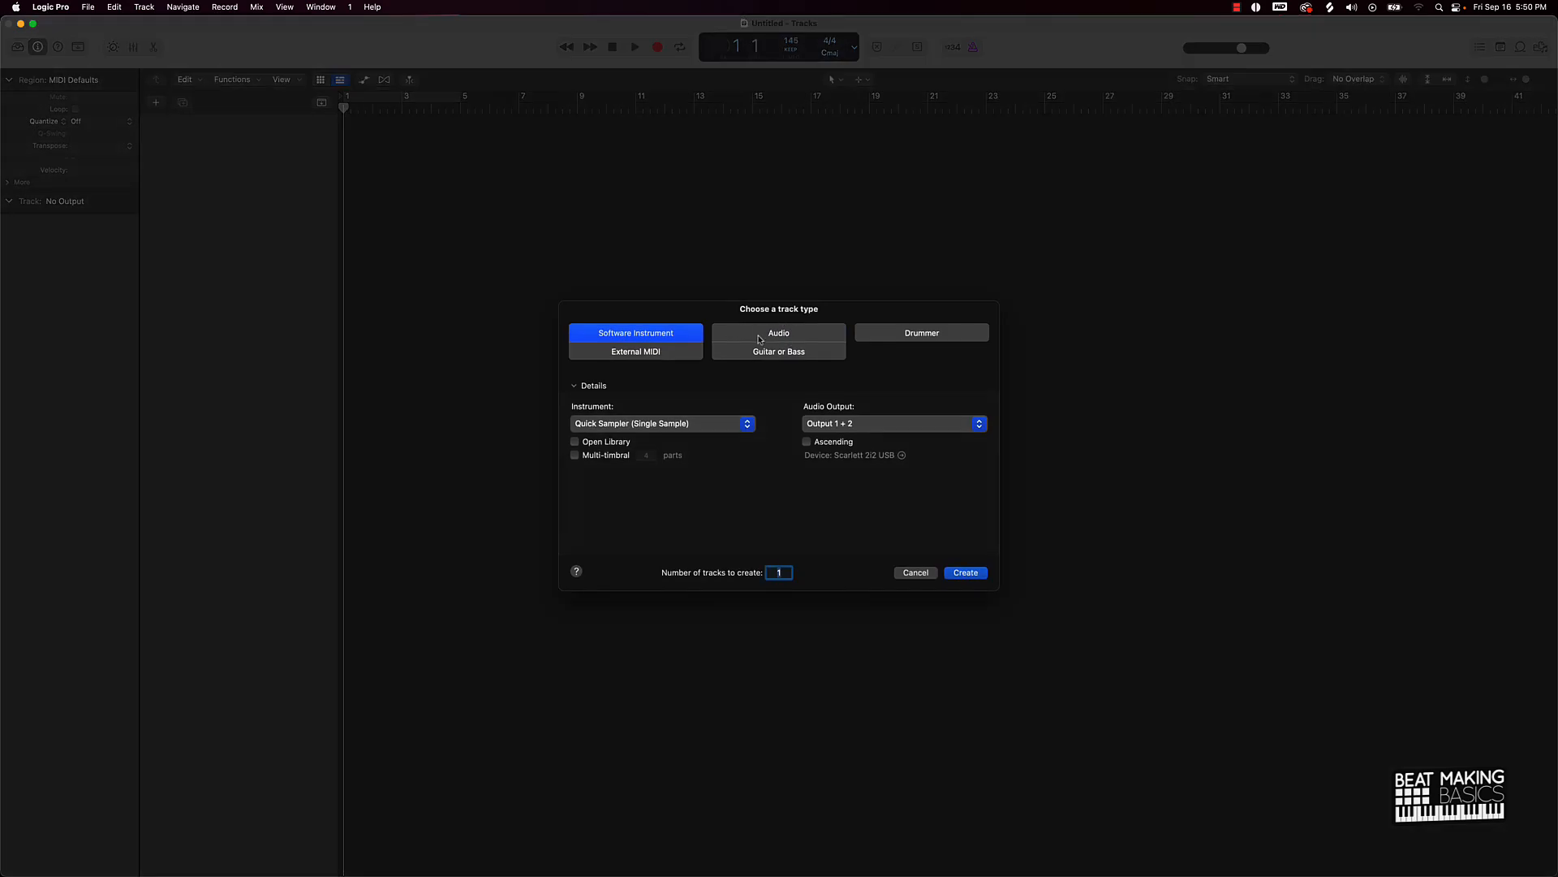
click(787, 335)
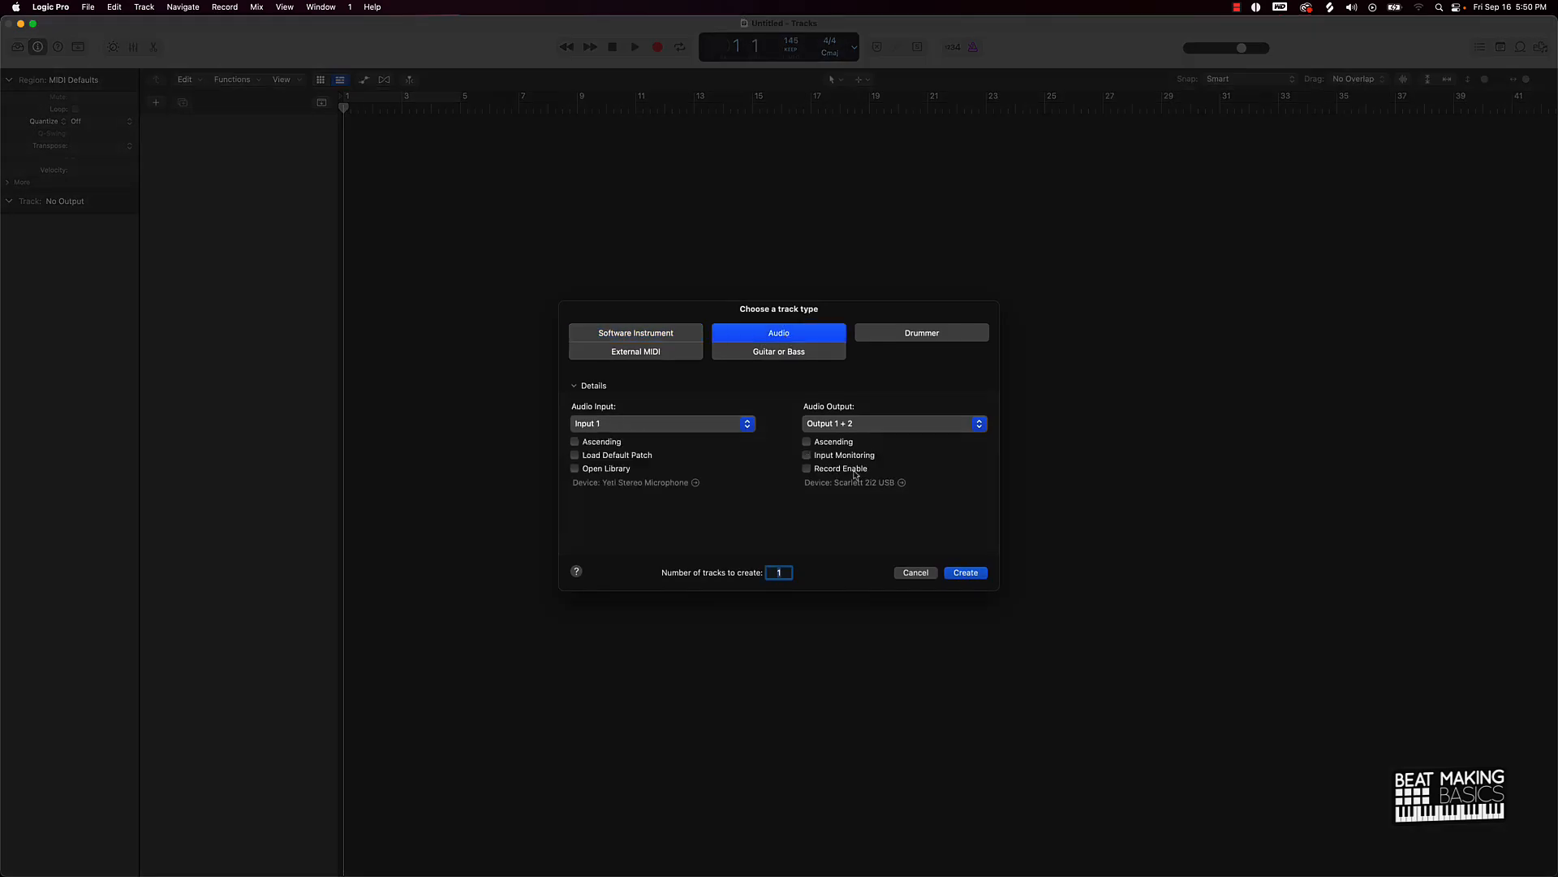
click(956, 573)
Save the new project as "Yeat - Mix"
key(super+s)
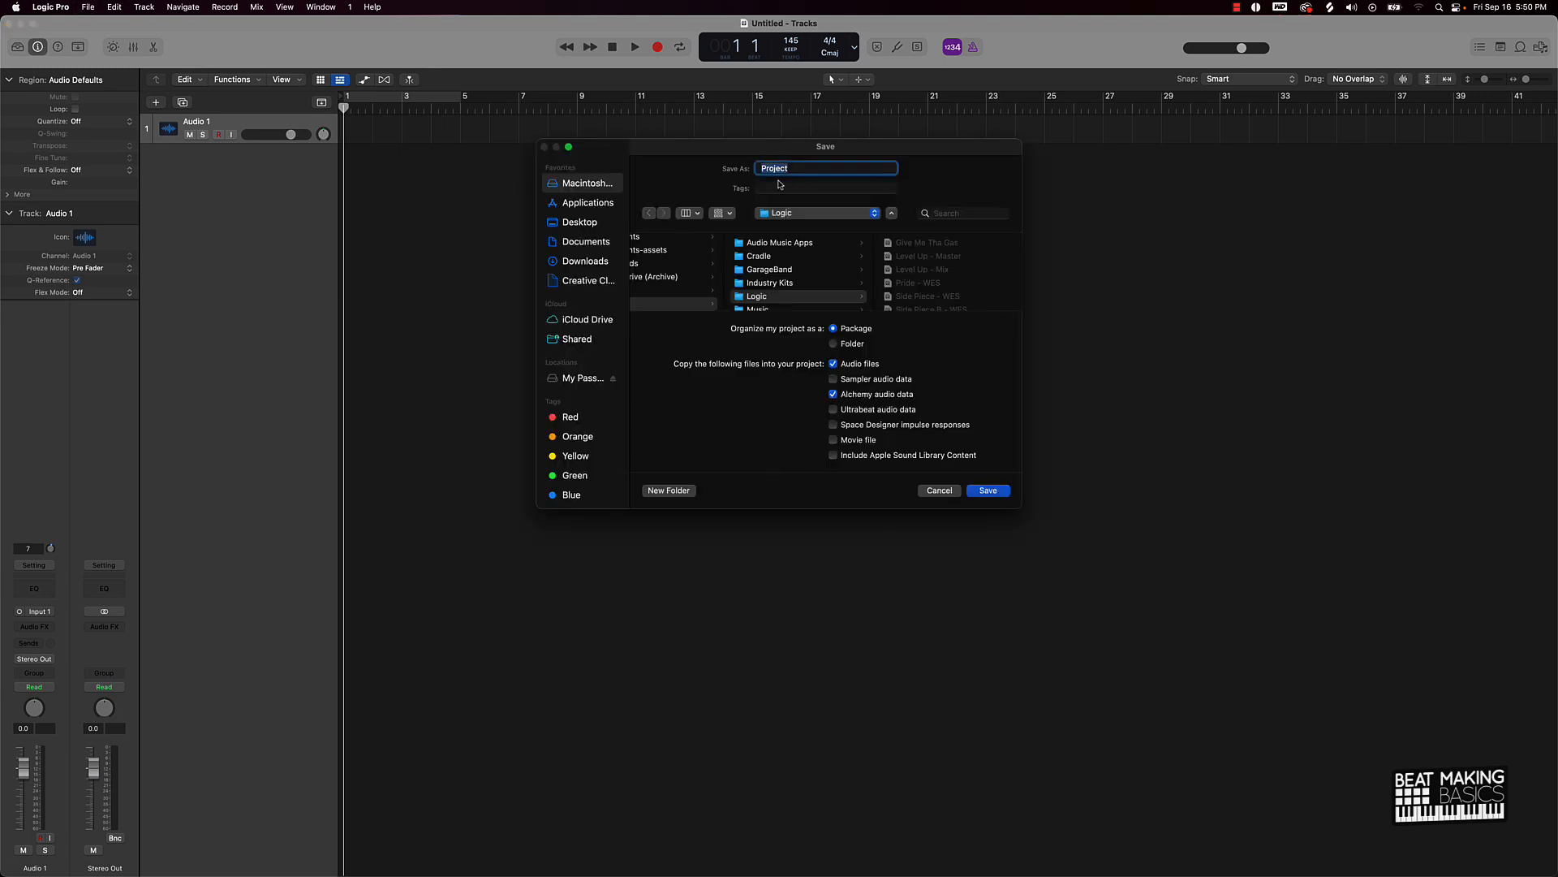
text(Yae)
text(t - Mix)
key(Return)
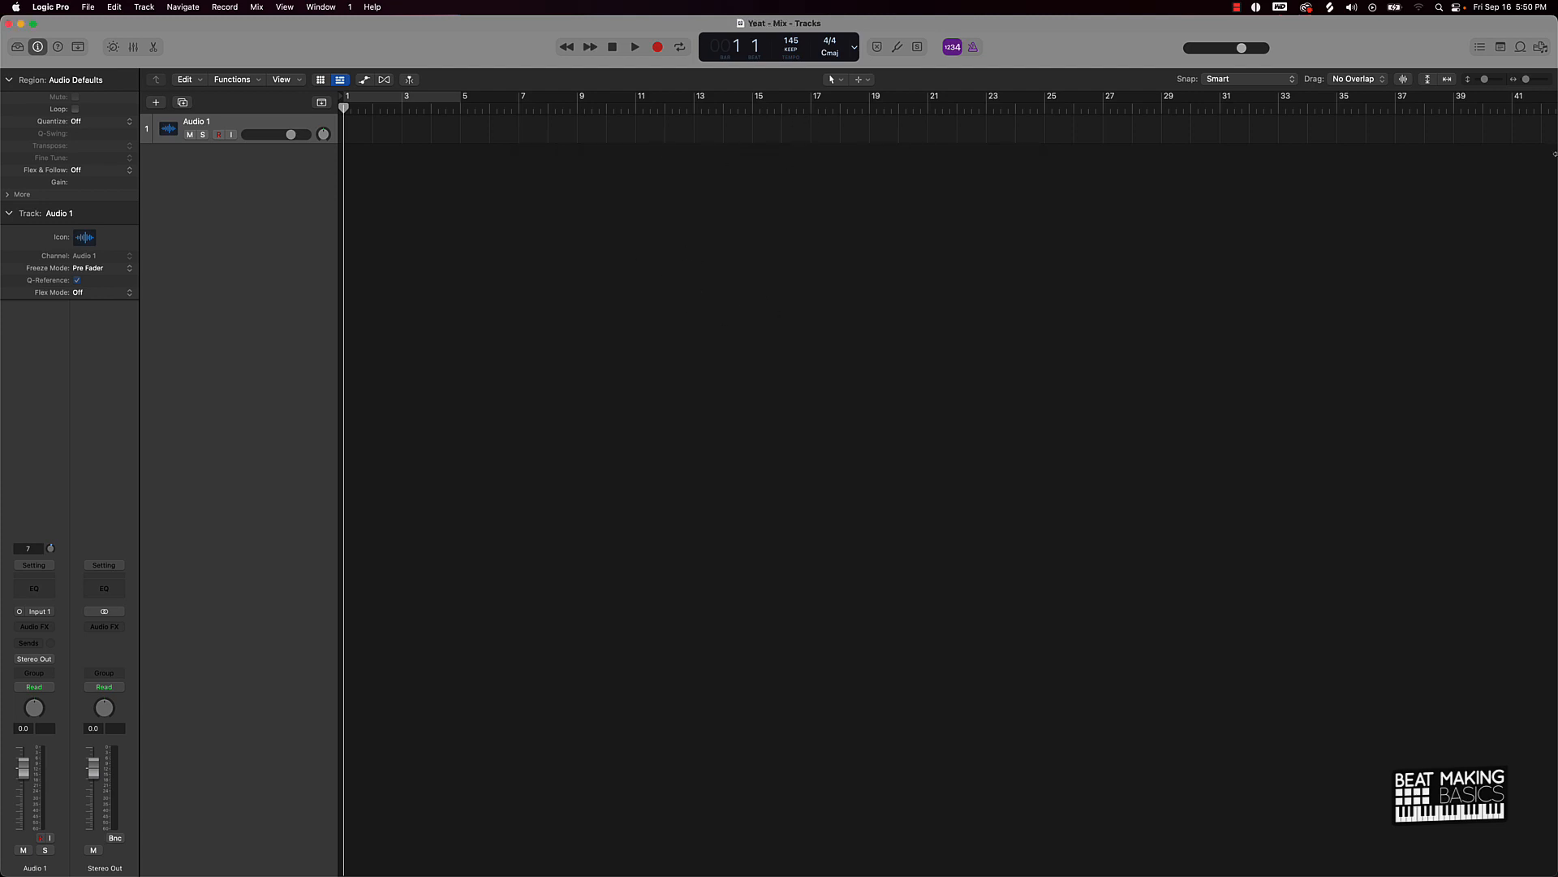
click(1542, 47)
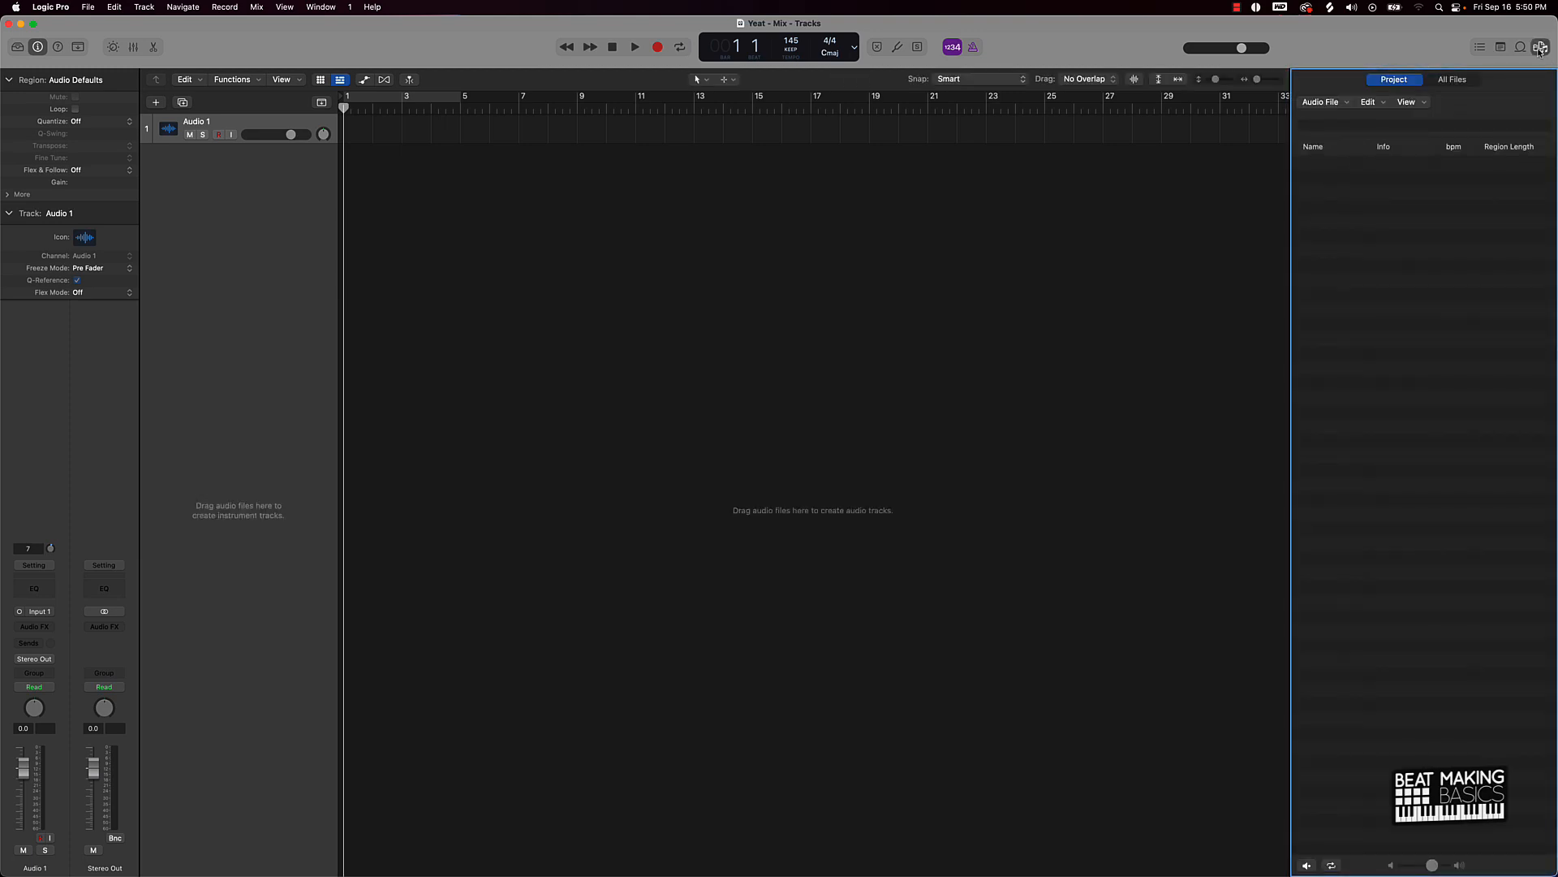
click(1453, 80)
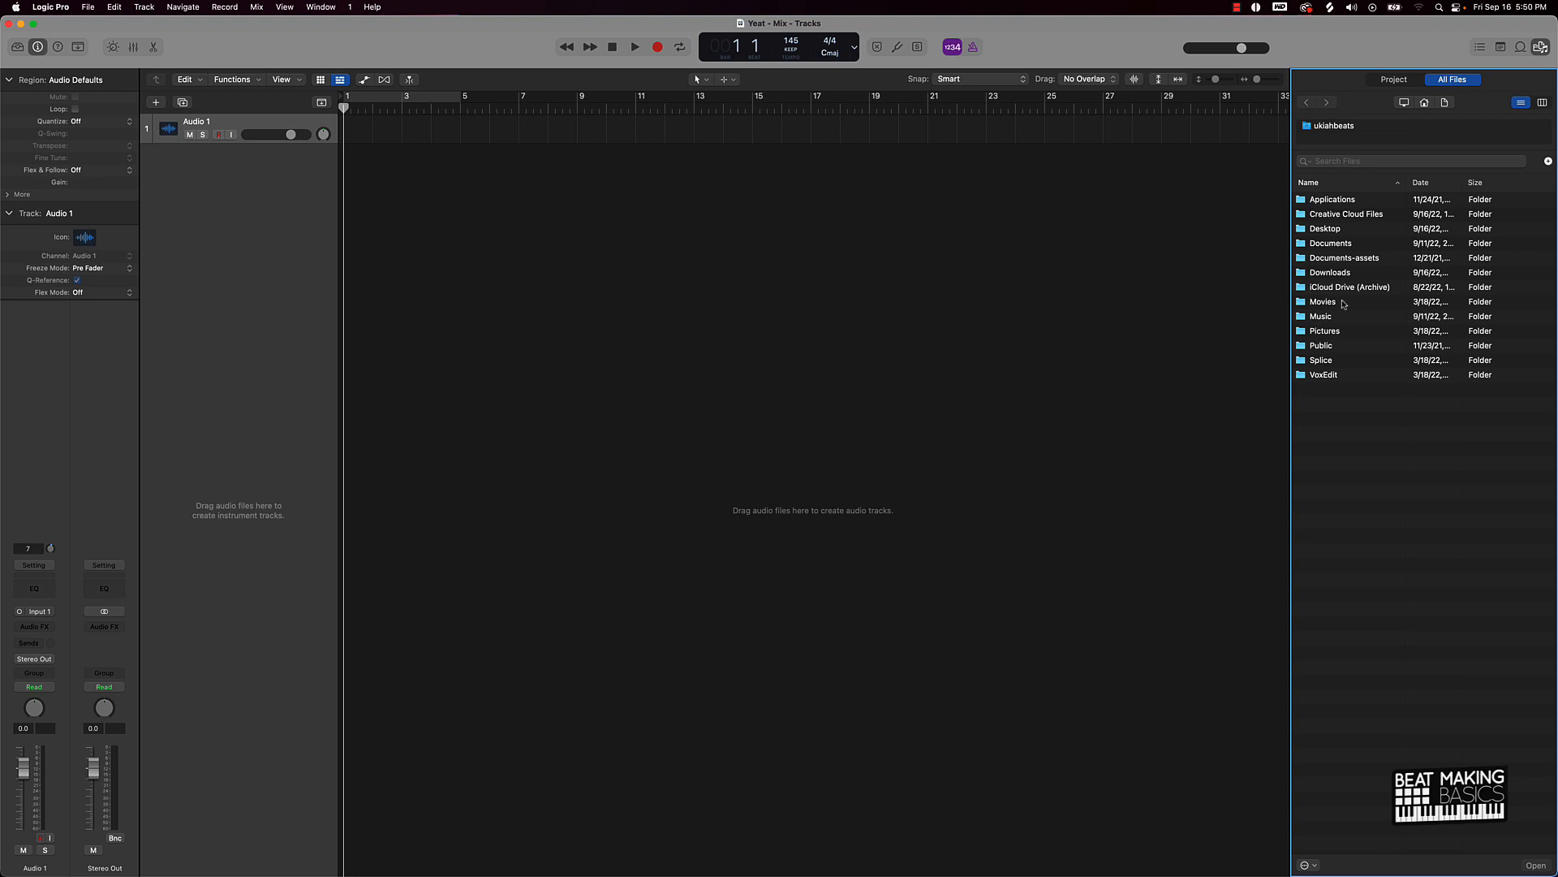
click(1542, 46)
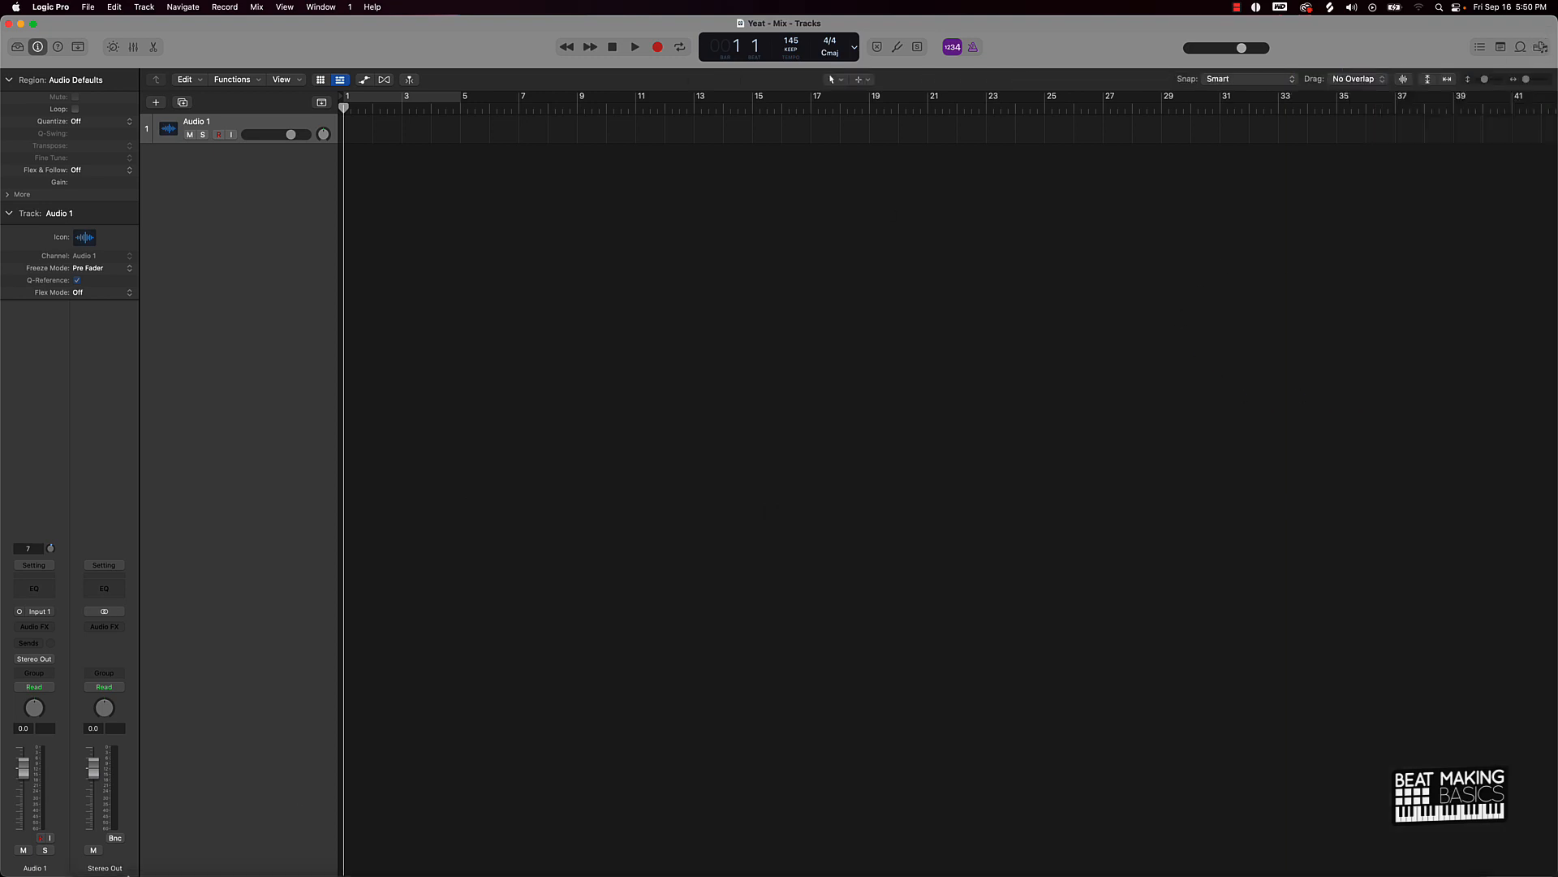
Switch to Finder and open the New Beats folder inside Sept Desktop 2022 on the My Passport drive
click(84, 840)
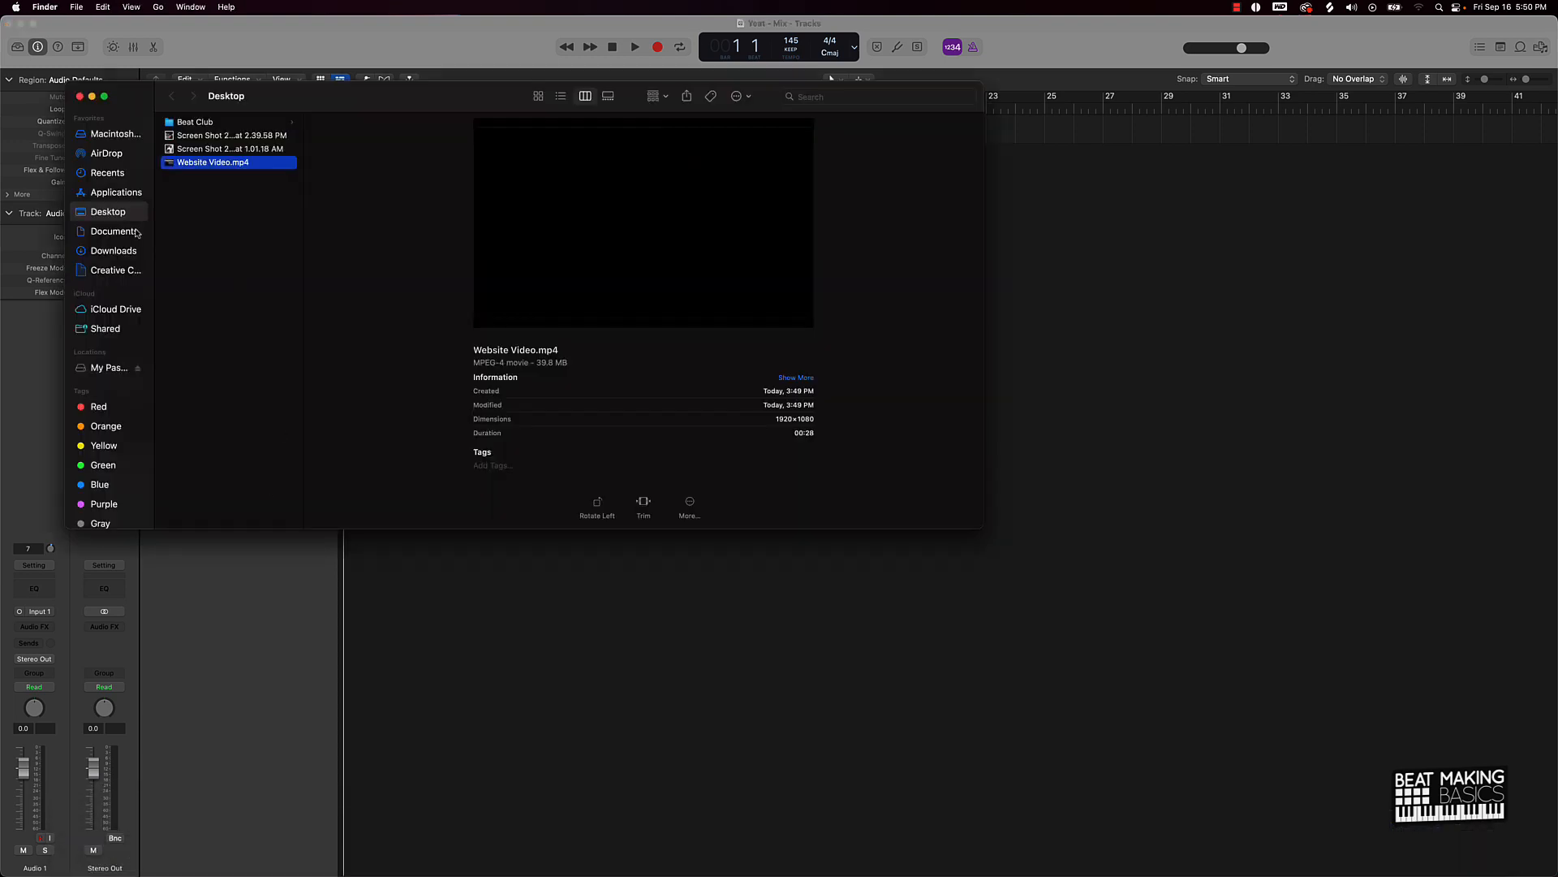
click(104, 368)
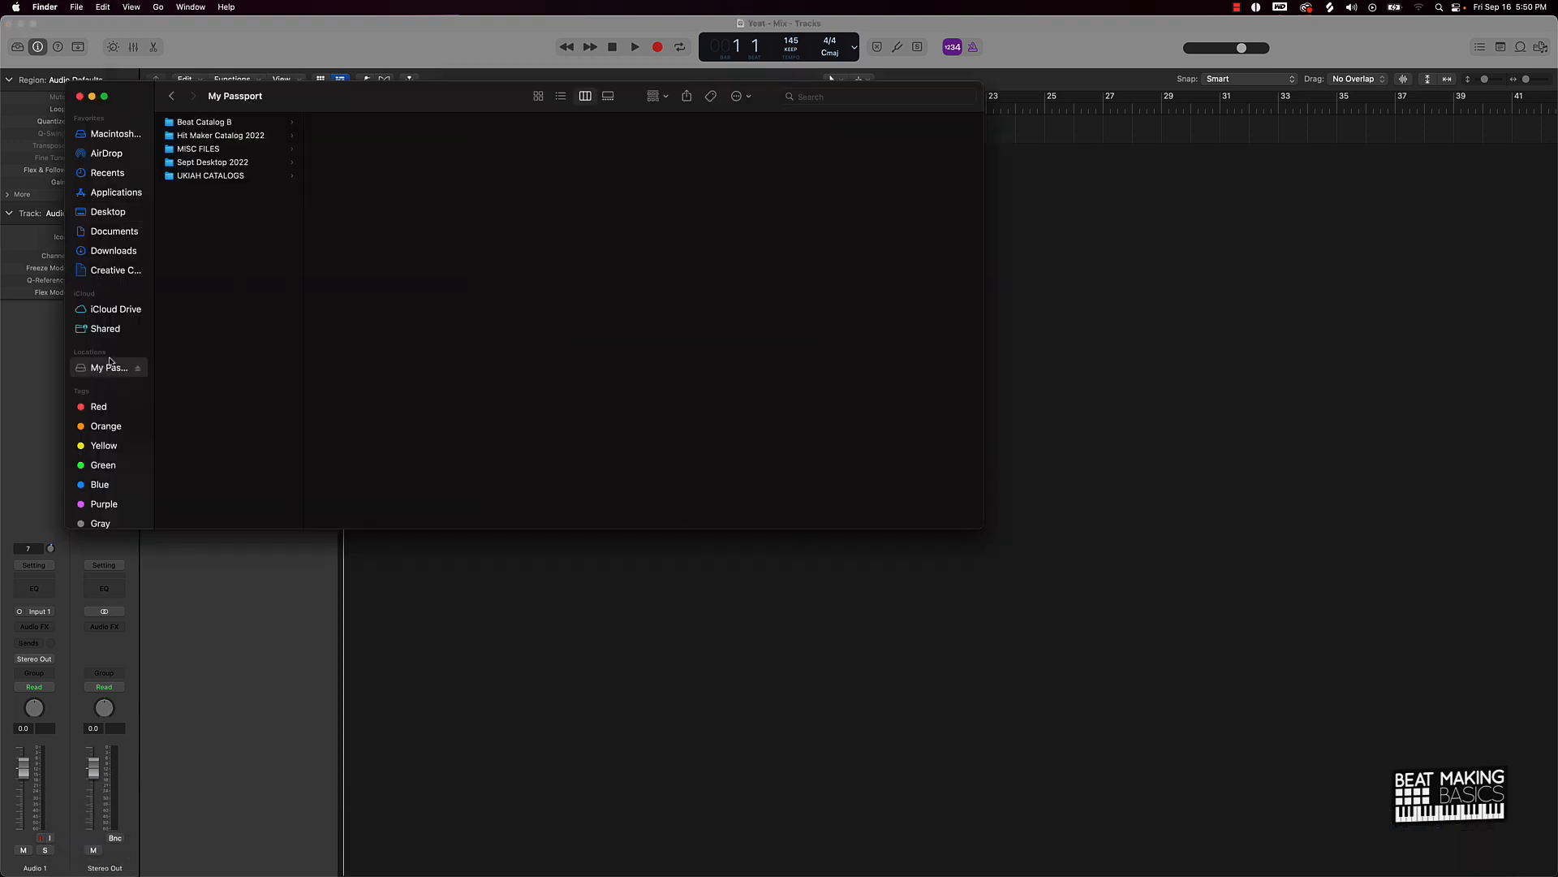
click(207, 163)
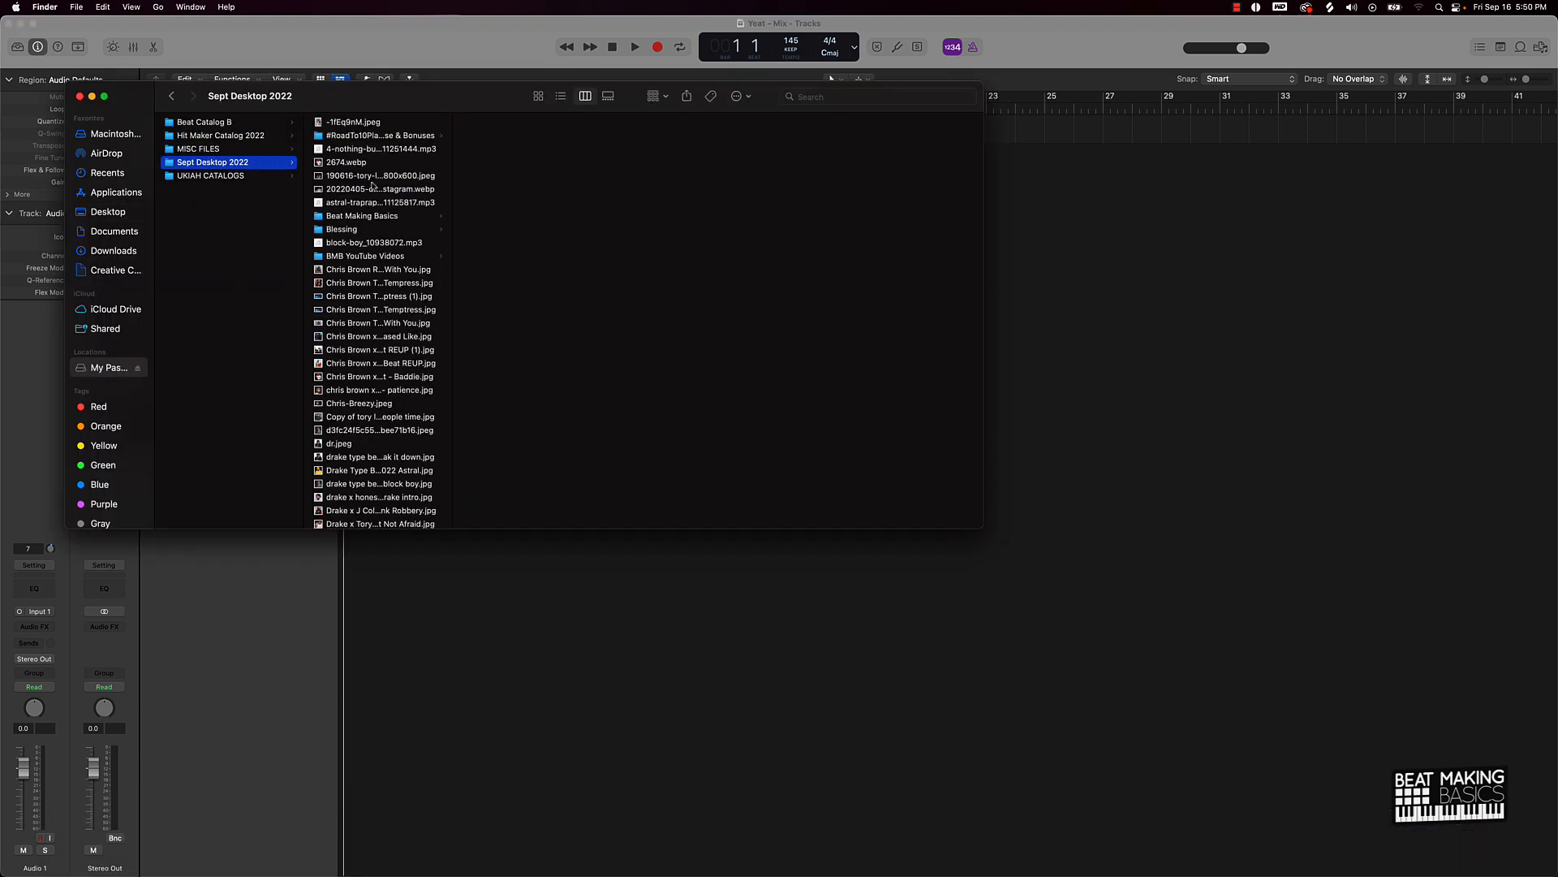
scroll(376, 256, down, 10)
scroll(376, 256, up, 6)
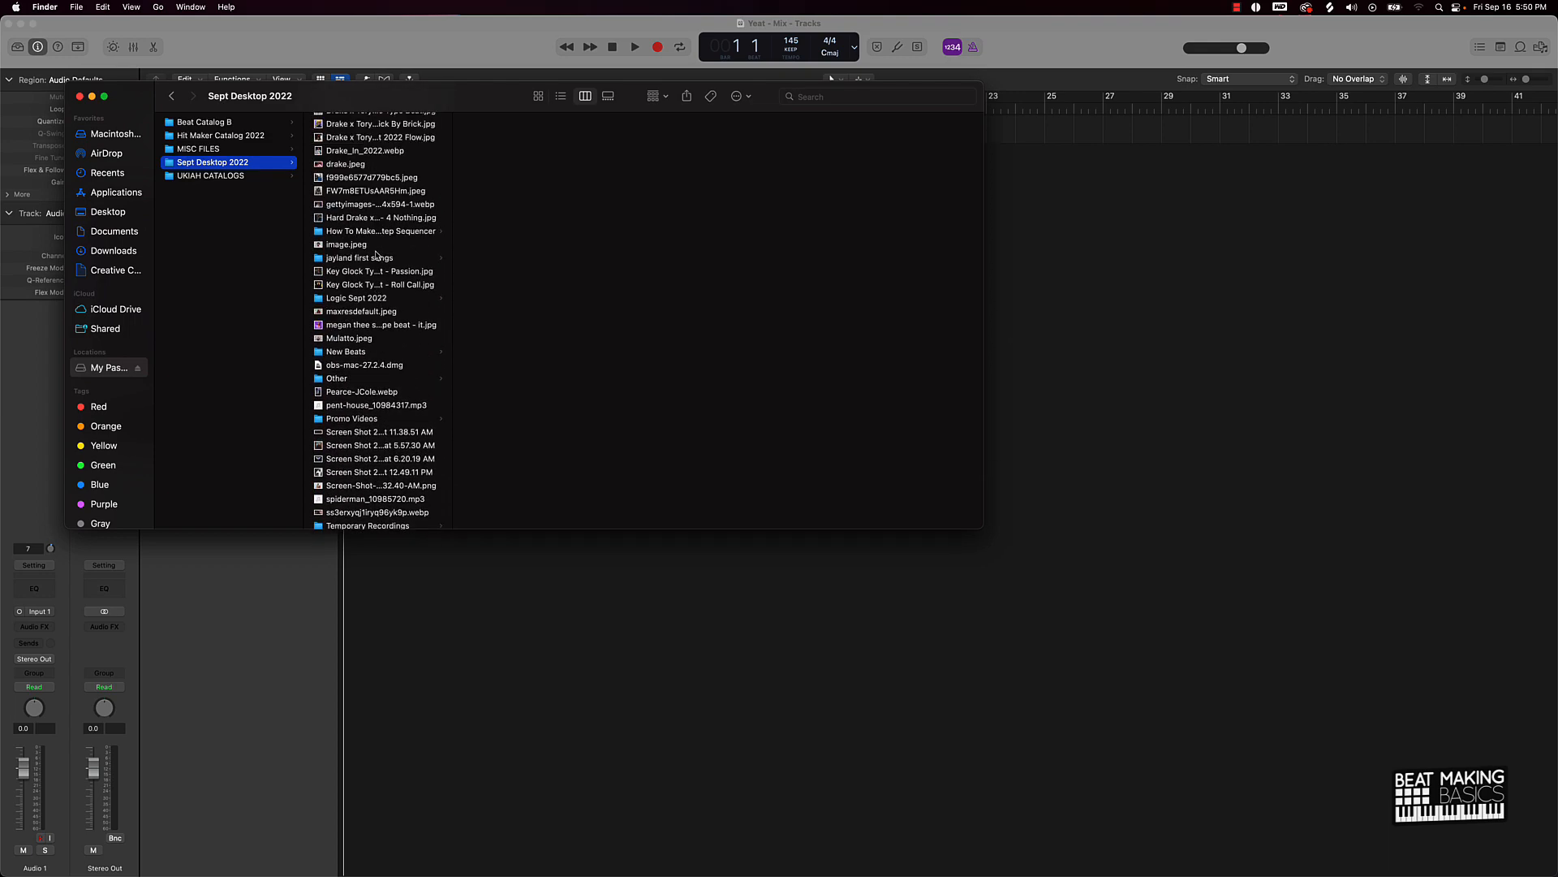
scroll(376, 400, up, 8)
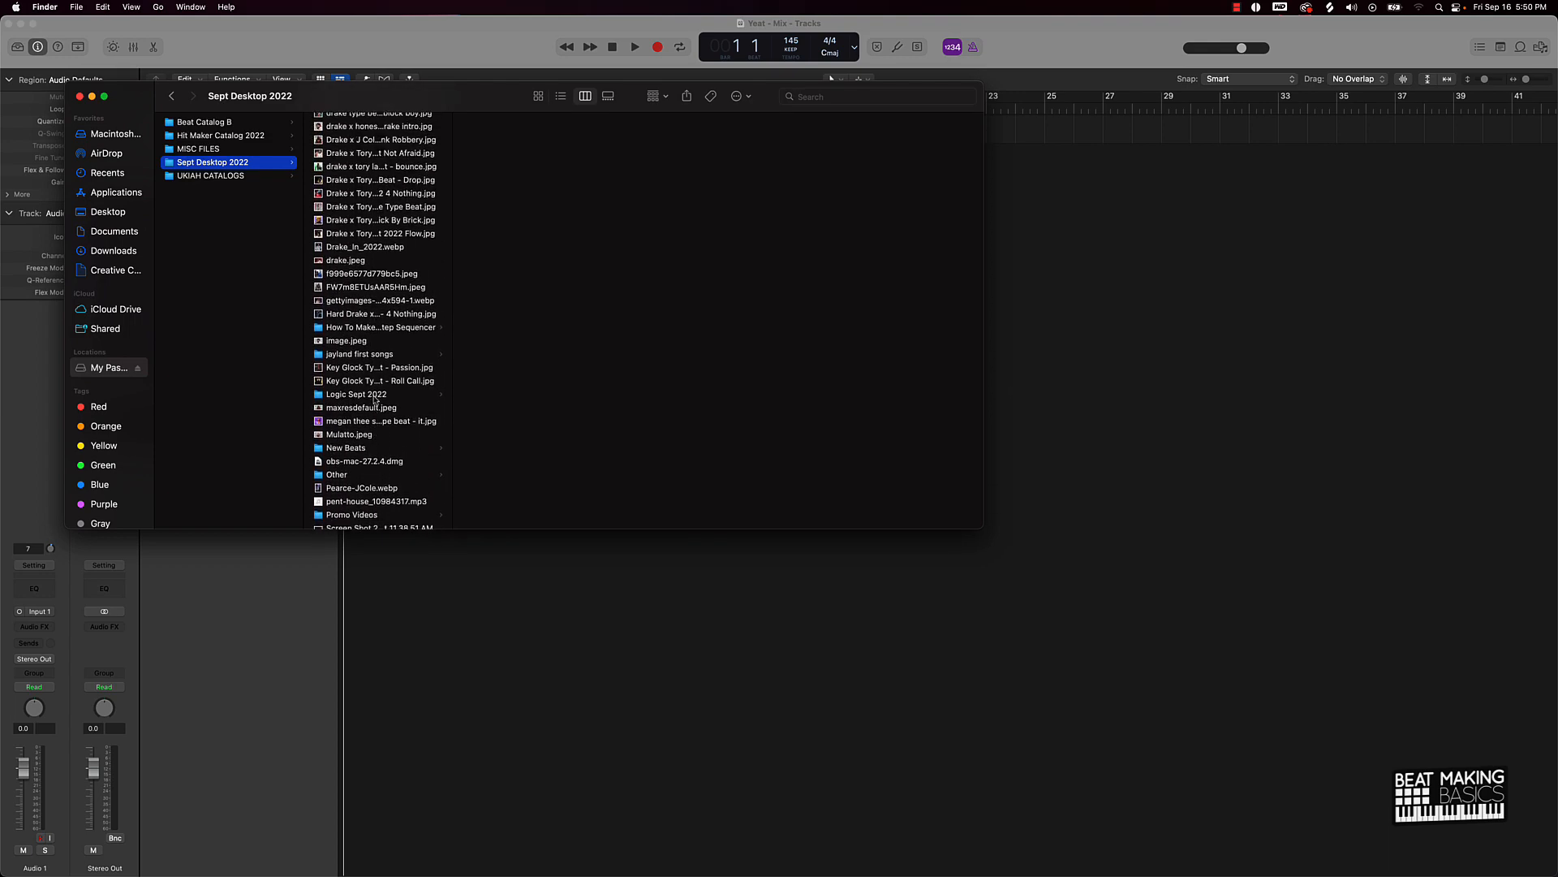
scroll(376, 400, down, 15)
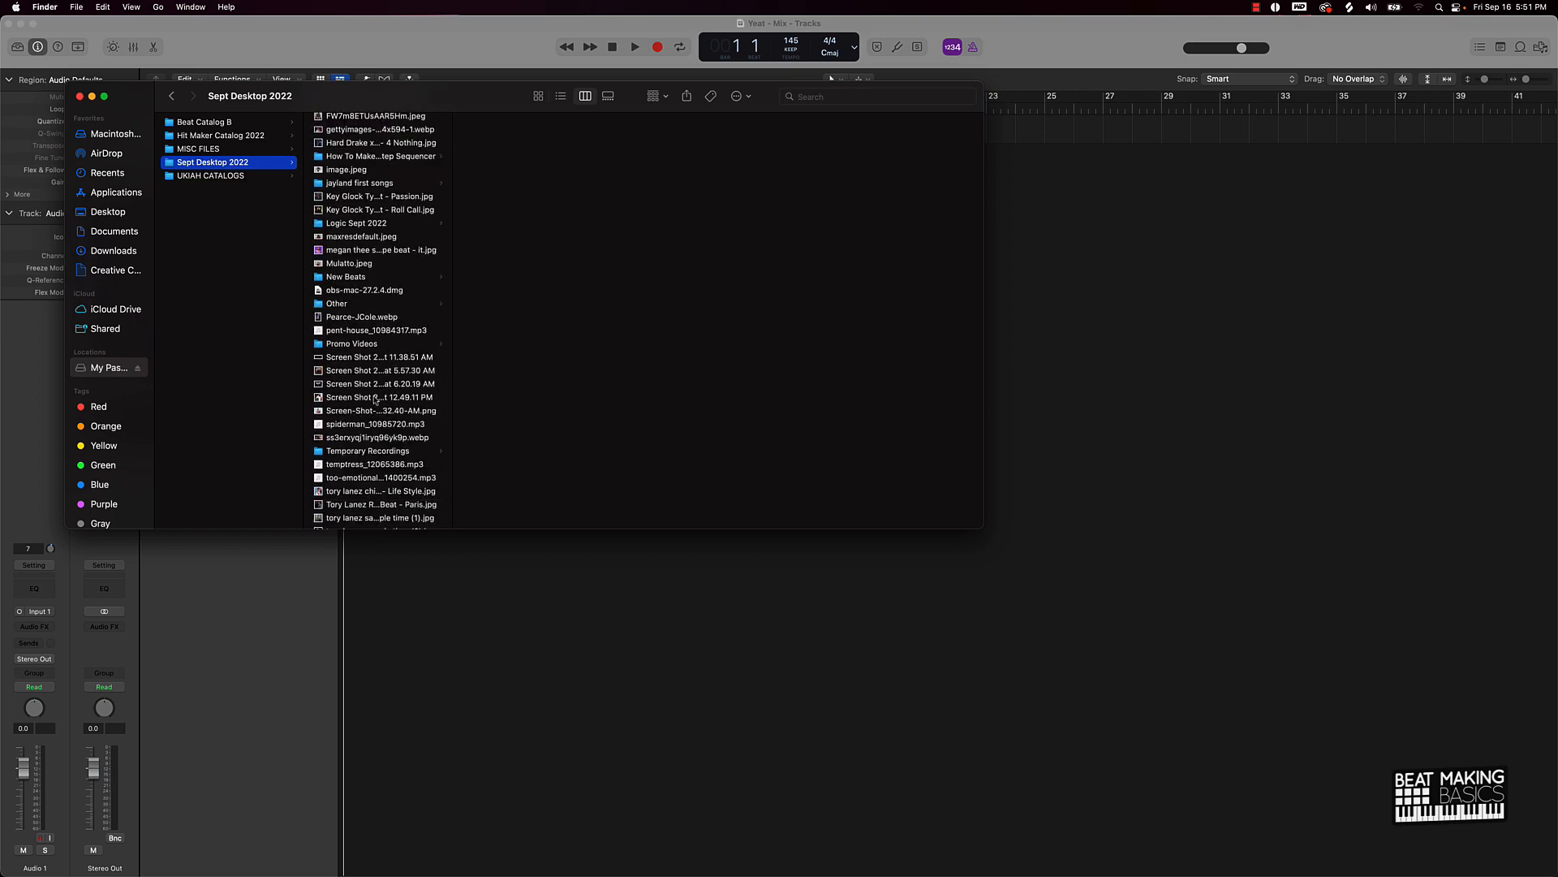
scroll(375, 398, up, 5)
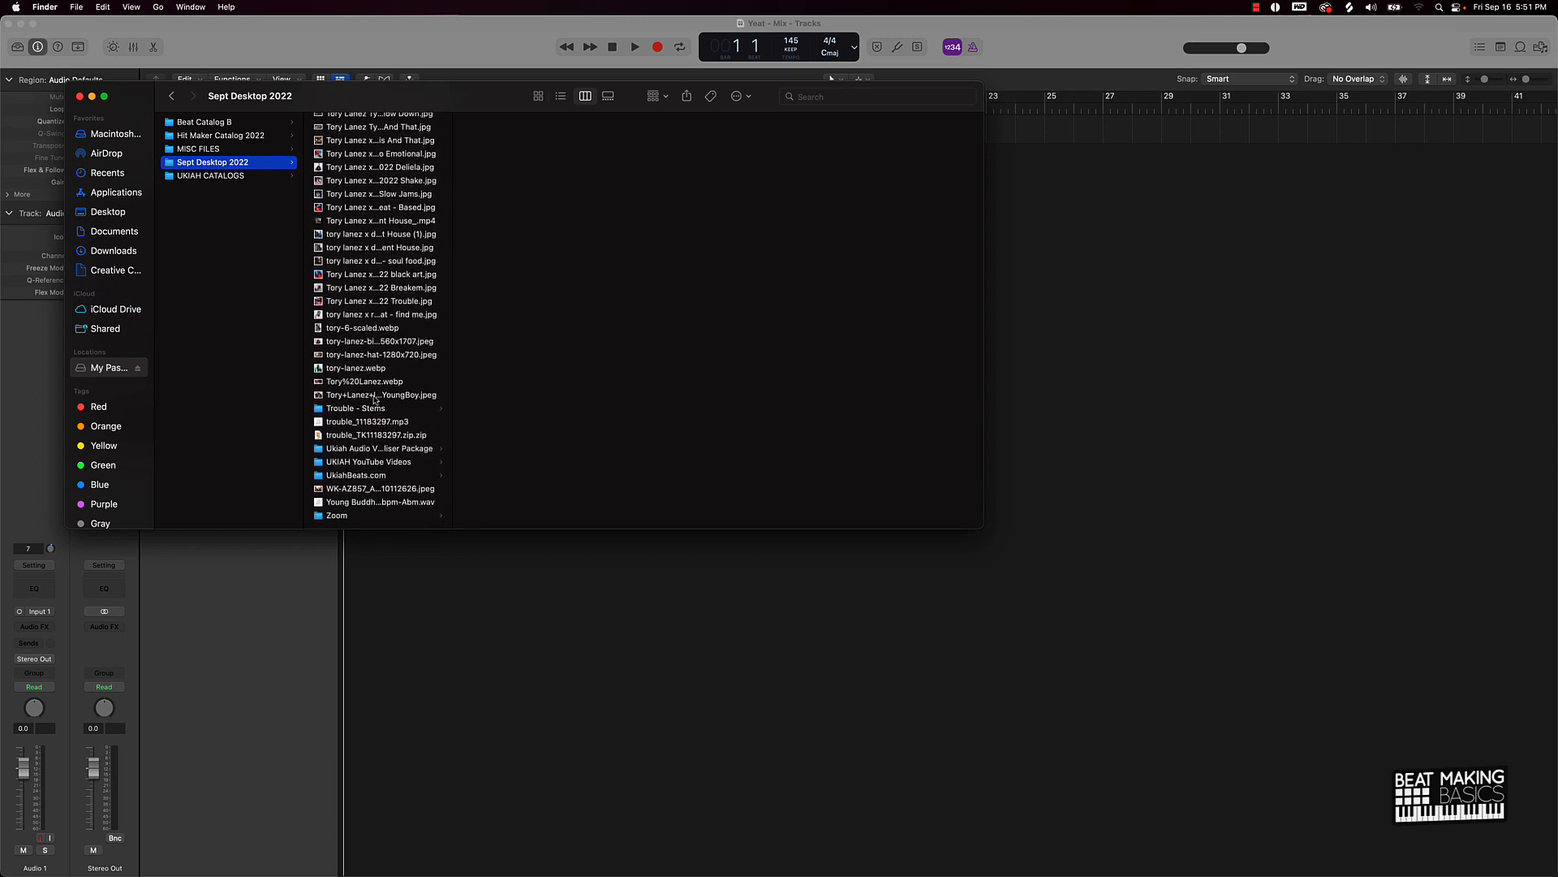
scroll(373, 397, up, 10)
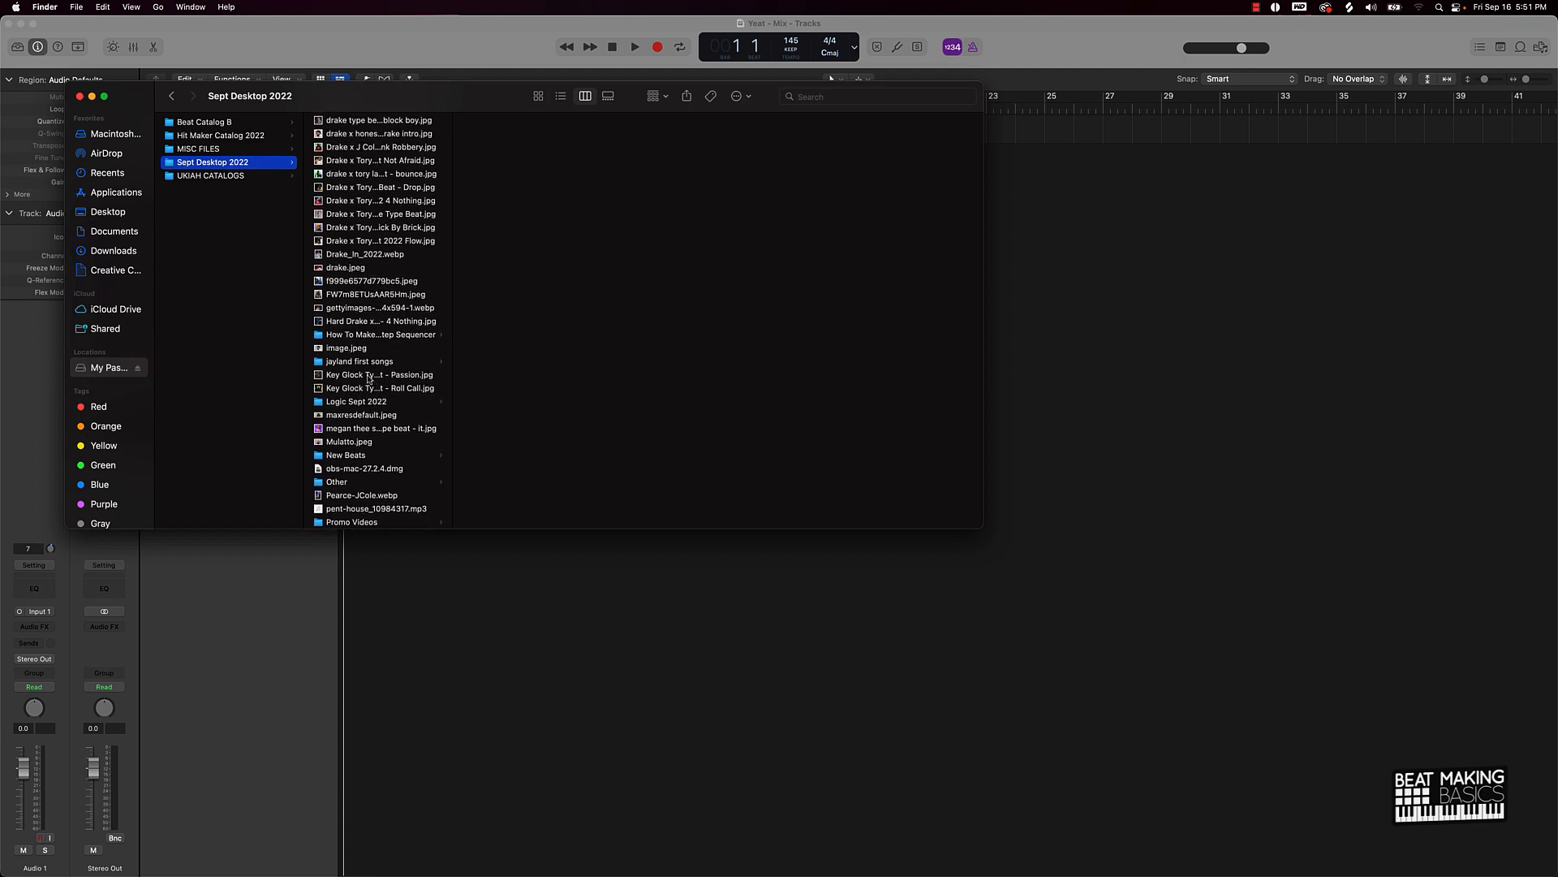
scroll(369, 379, down, 2)
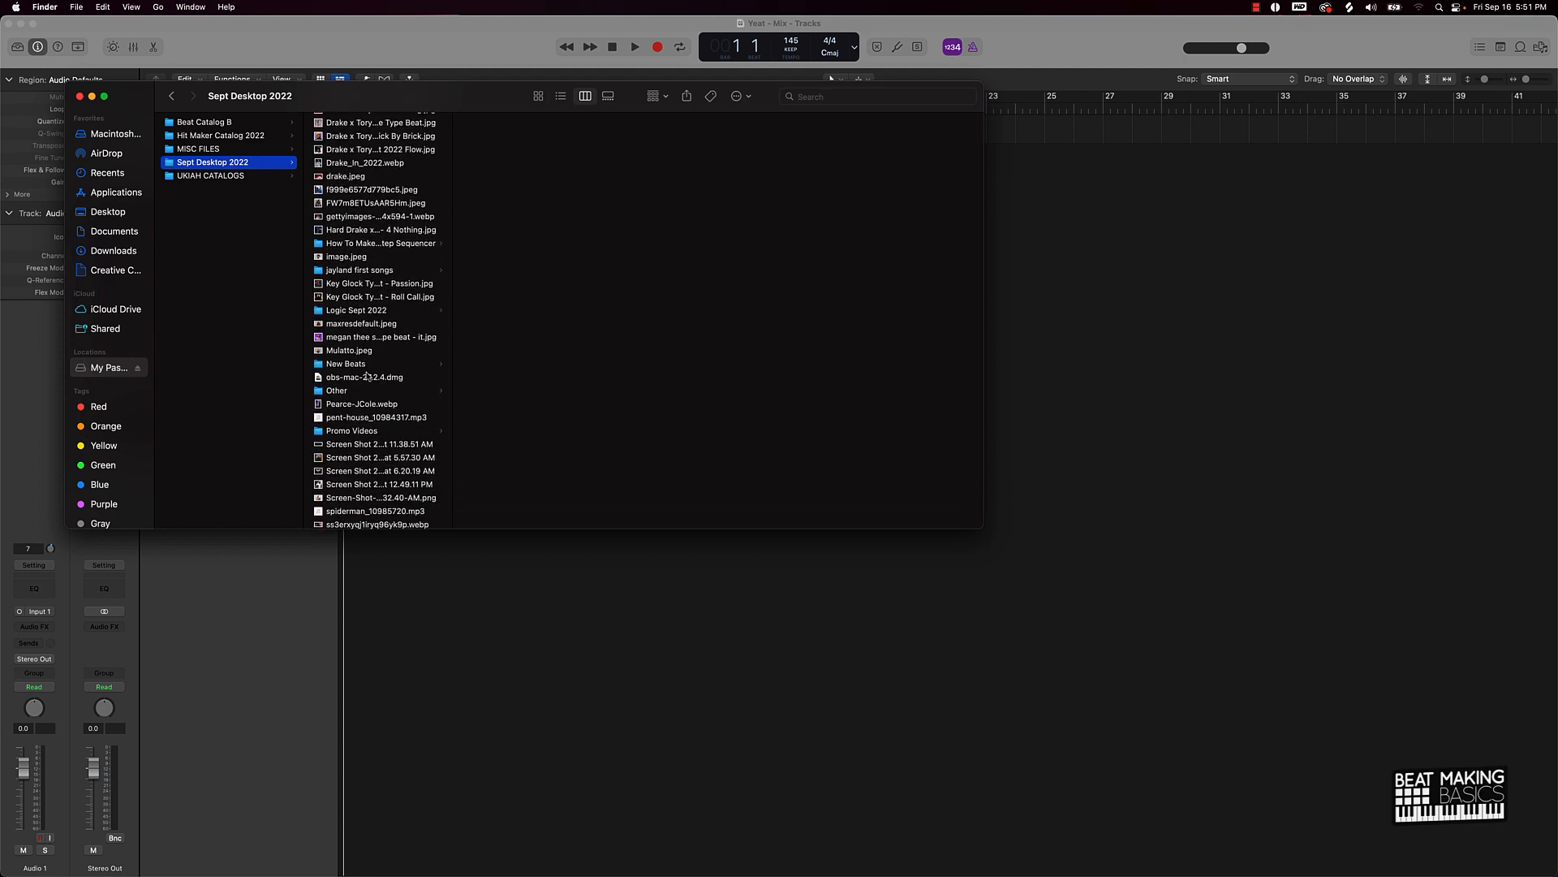
click(366, 365)
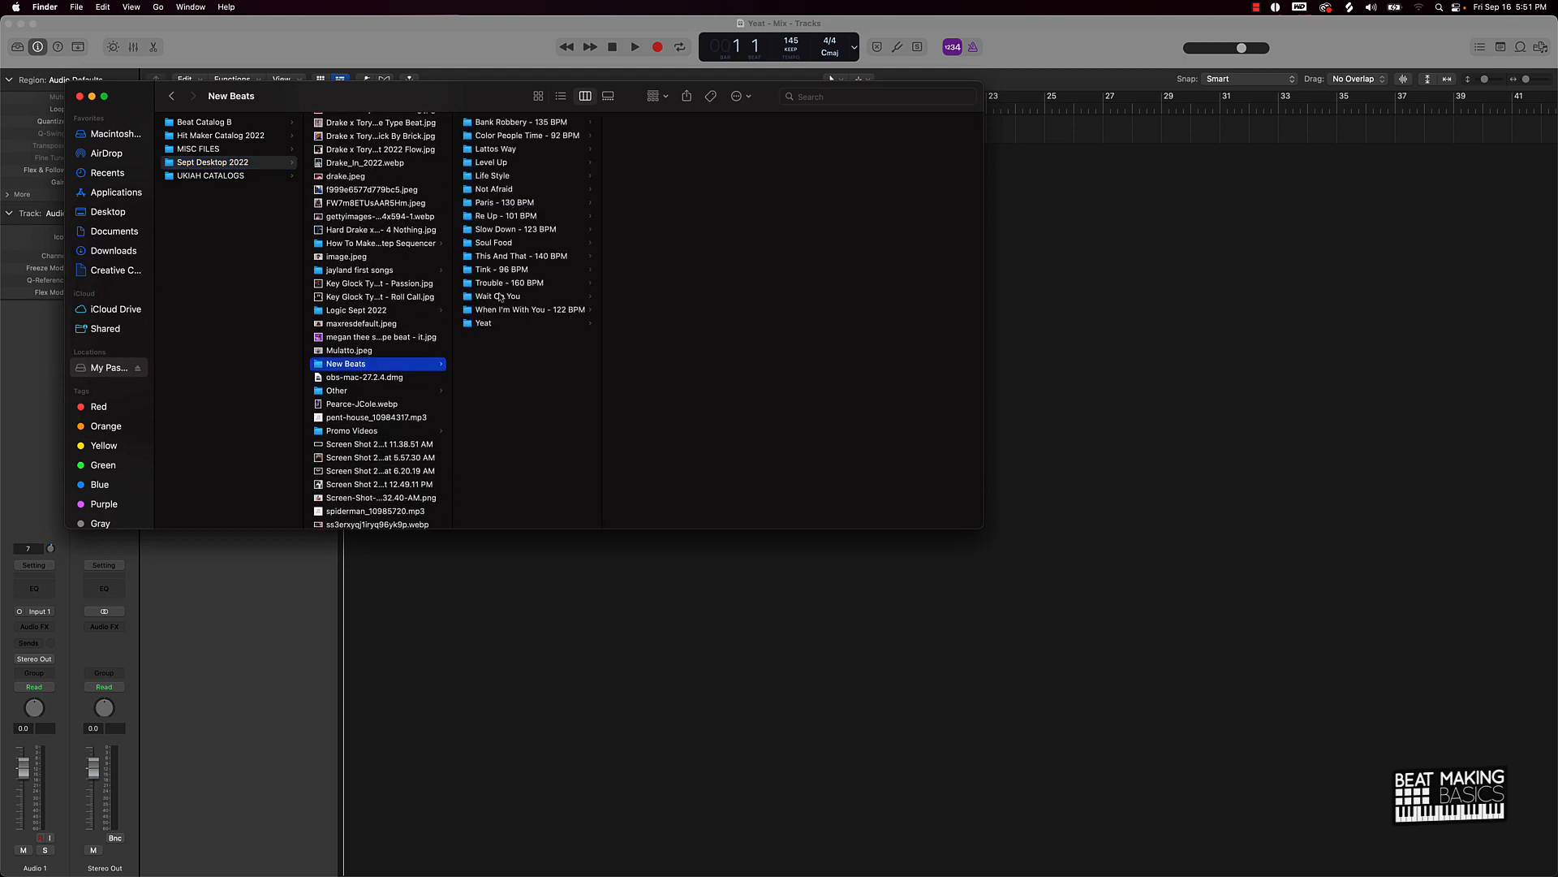
Open the Yeat - Stems folder inside the Yeat folder and select all ten WAV stem files
click(490, 323)
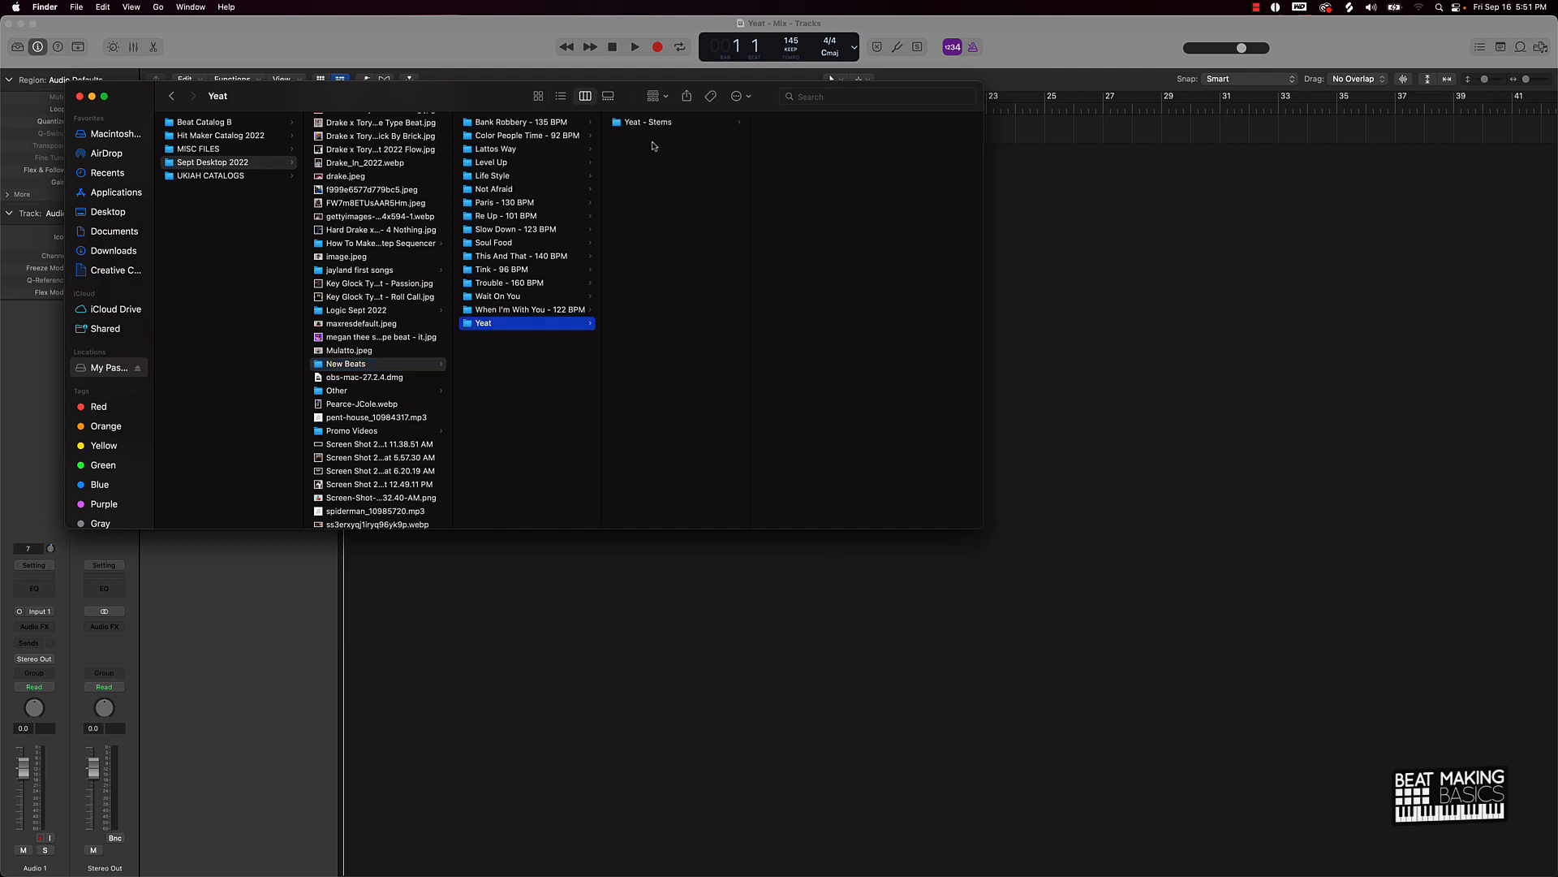
click(660, 122)
drag(824, 253, 779, 132)
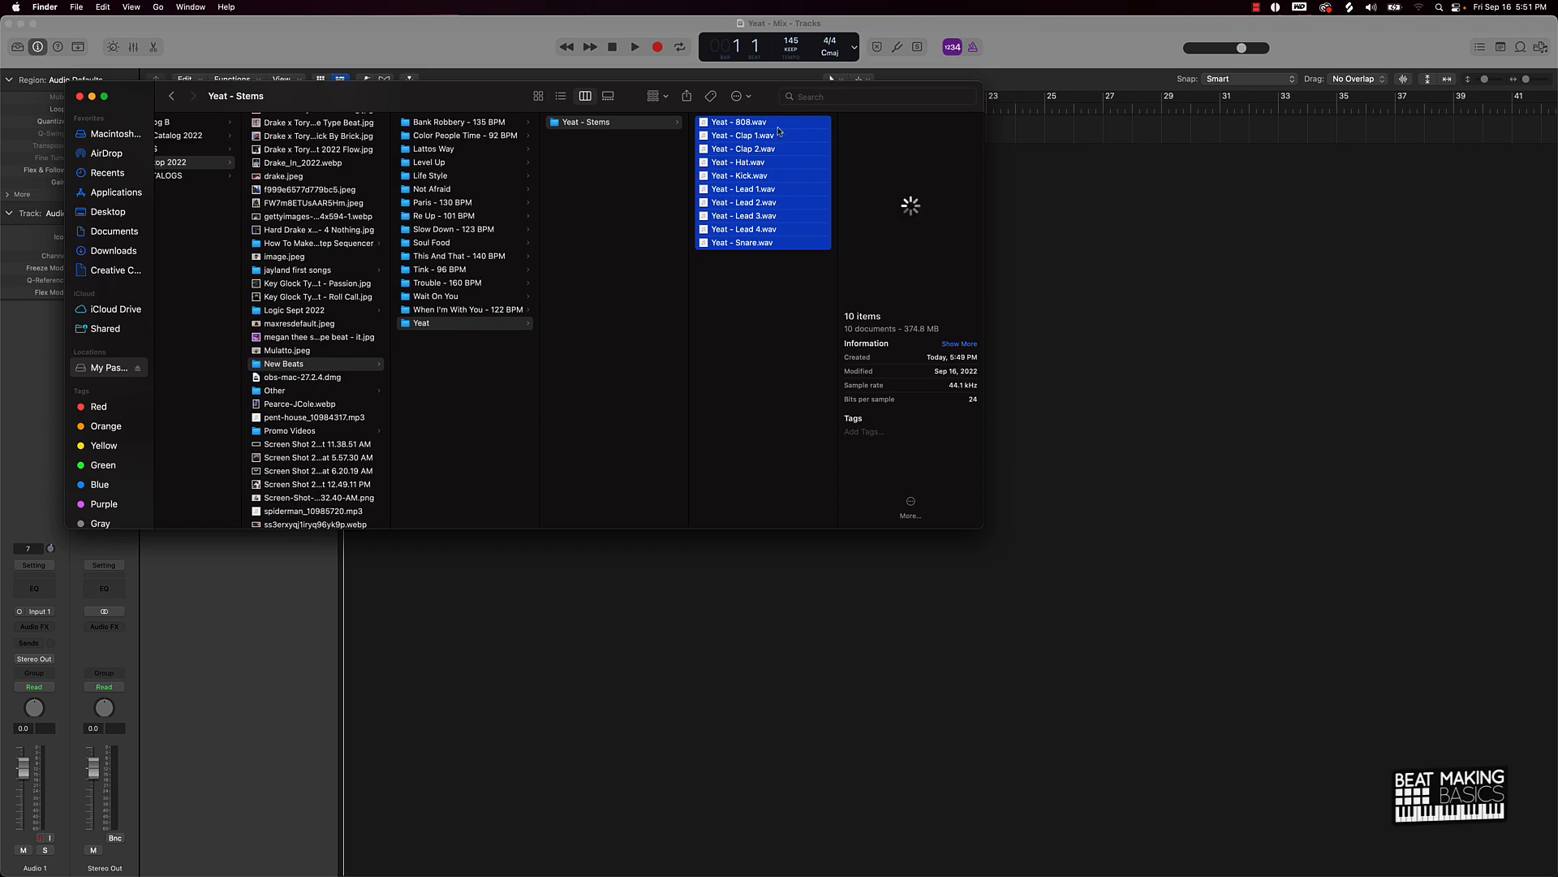
Import the selected stems into the Yeat - Mix project at bar 1, each on its own new track
drag(772, 100, 1013, 476)
click(96, 204)
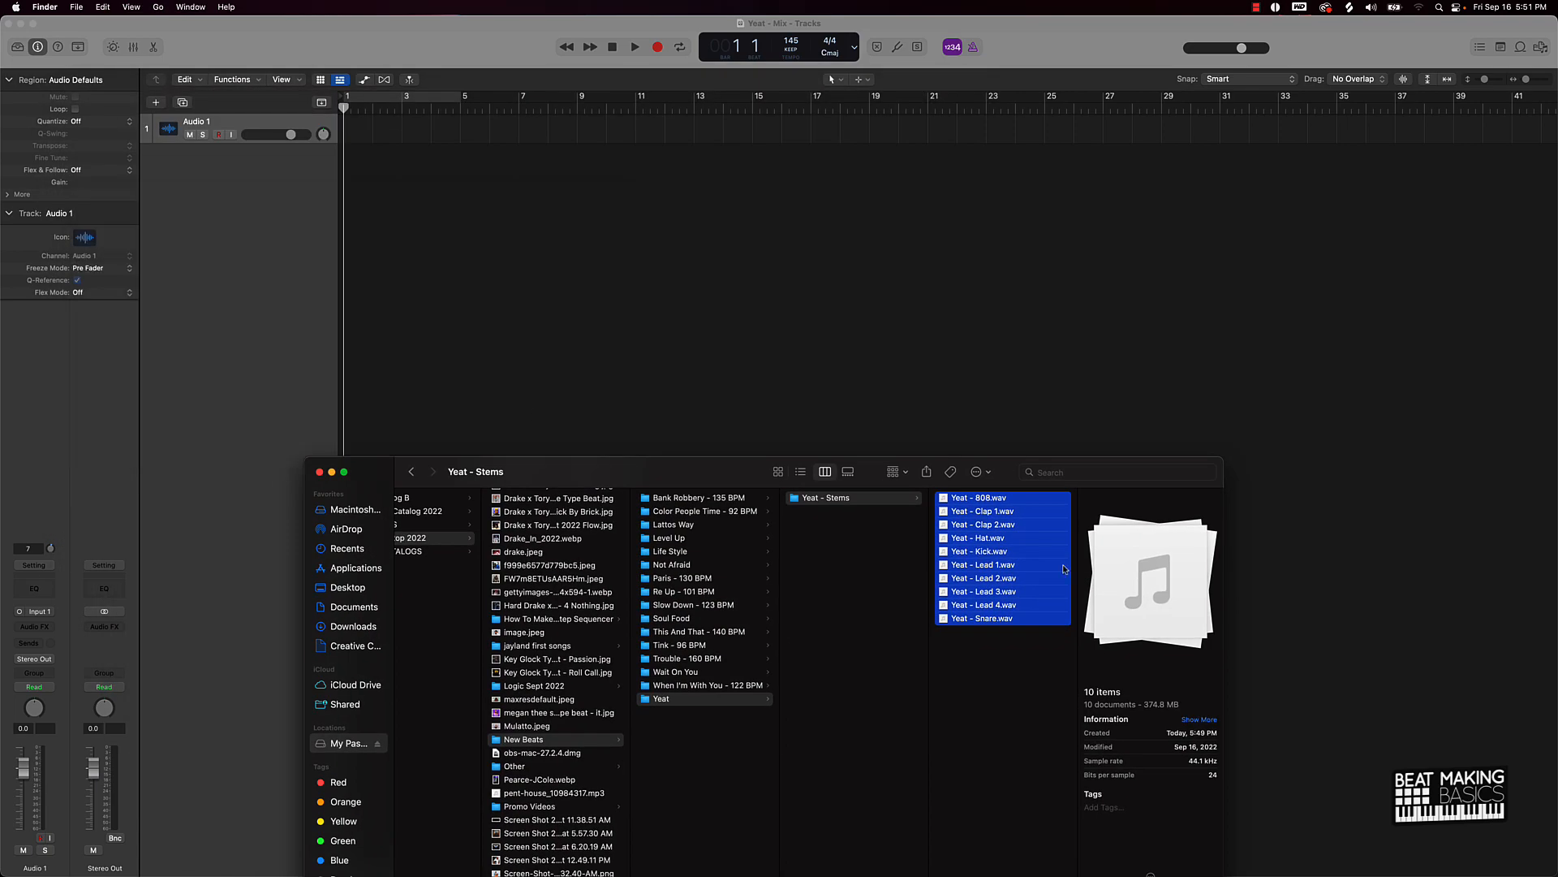
drag(946, 496, 344, 217)
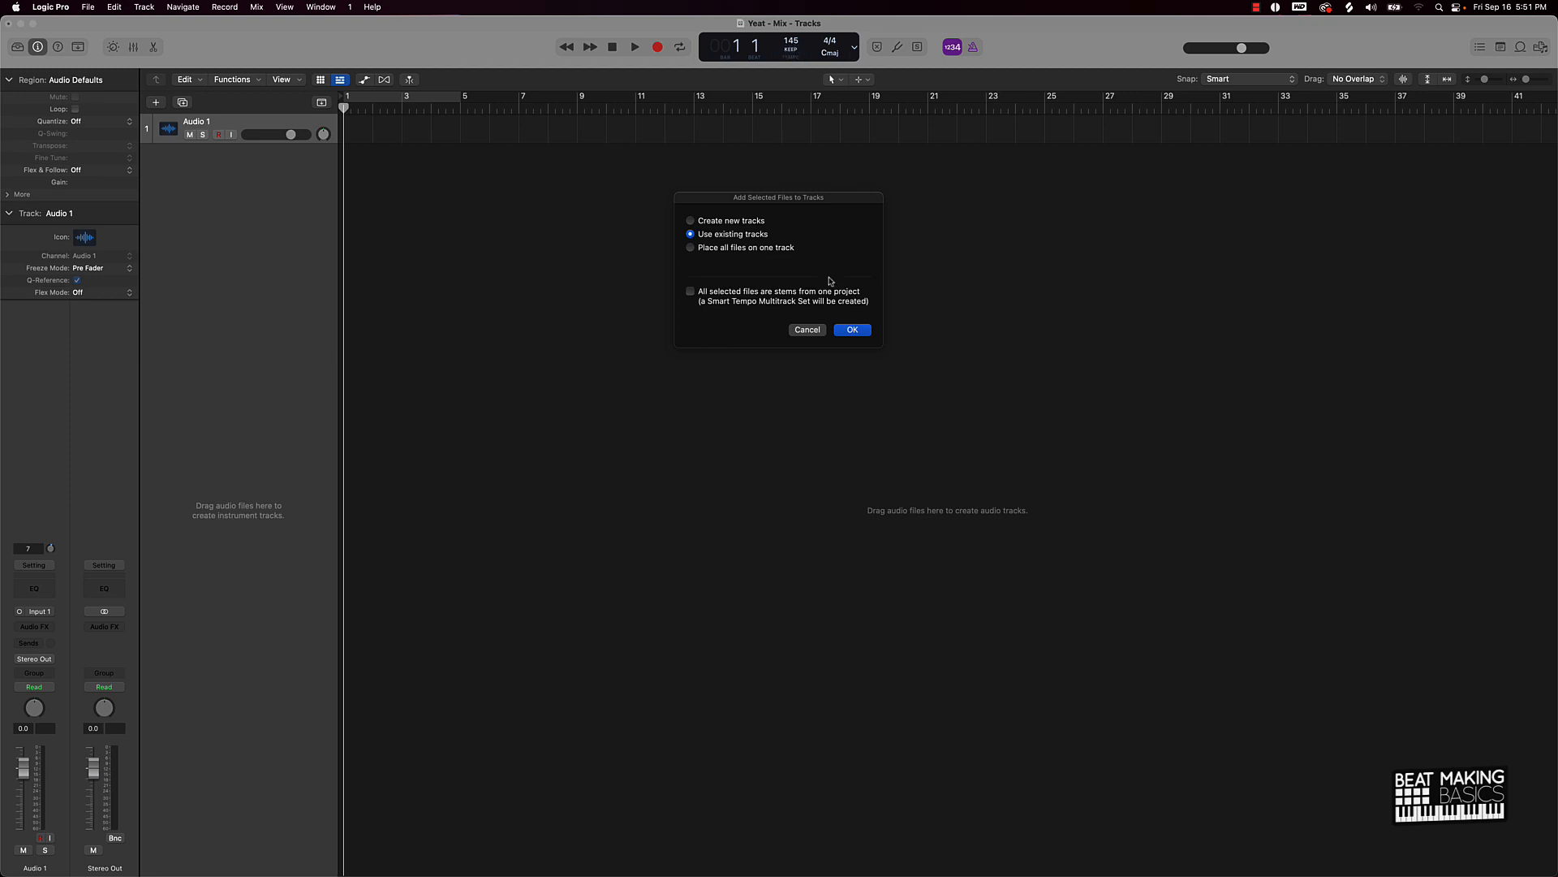
click(852, 330)
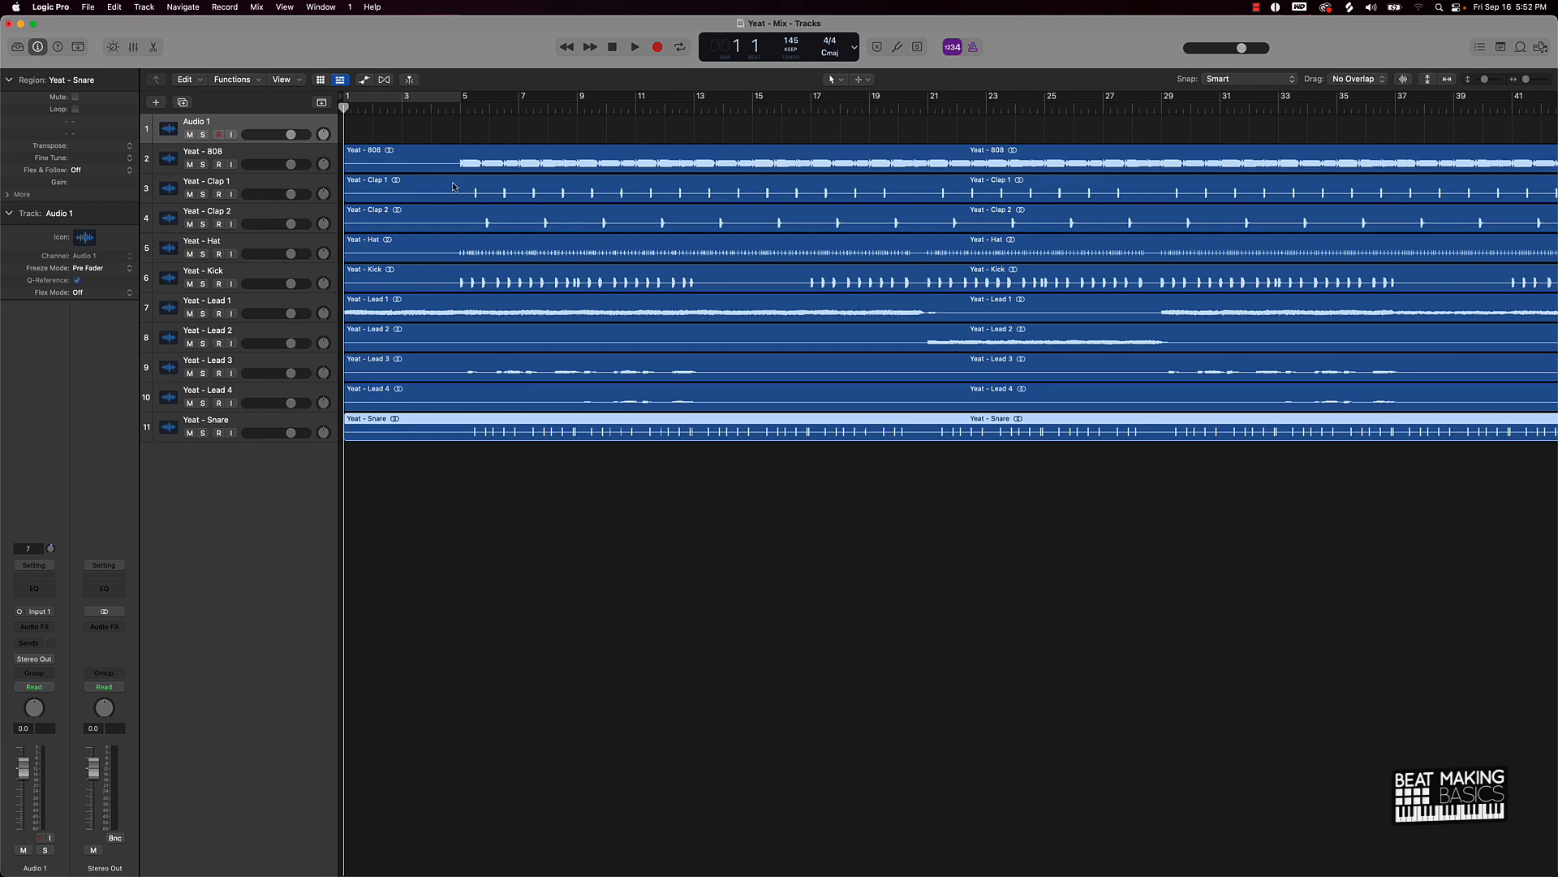
Move the end of the project to about bar 93, just past the end of the Lead 1 region
scroll(602, 290, down, 6)
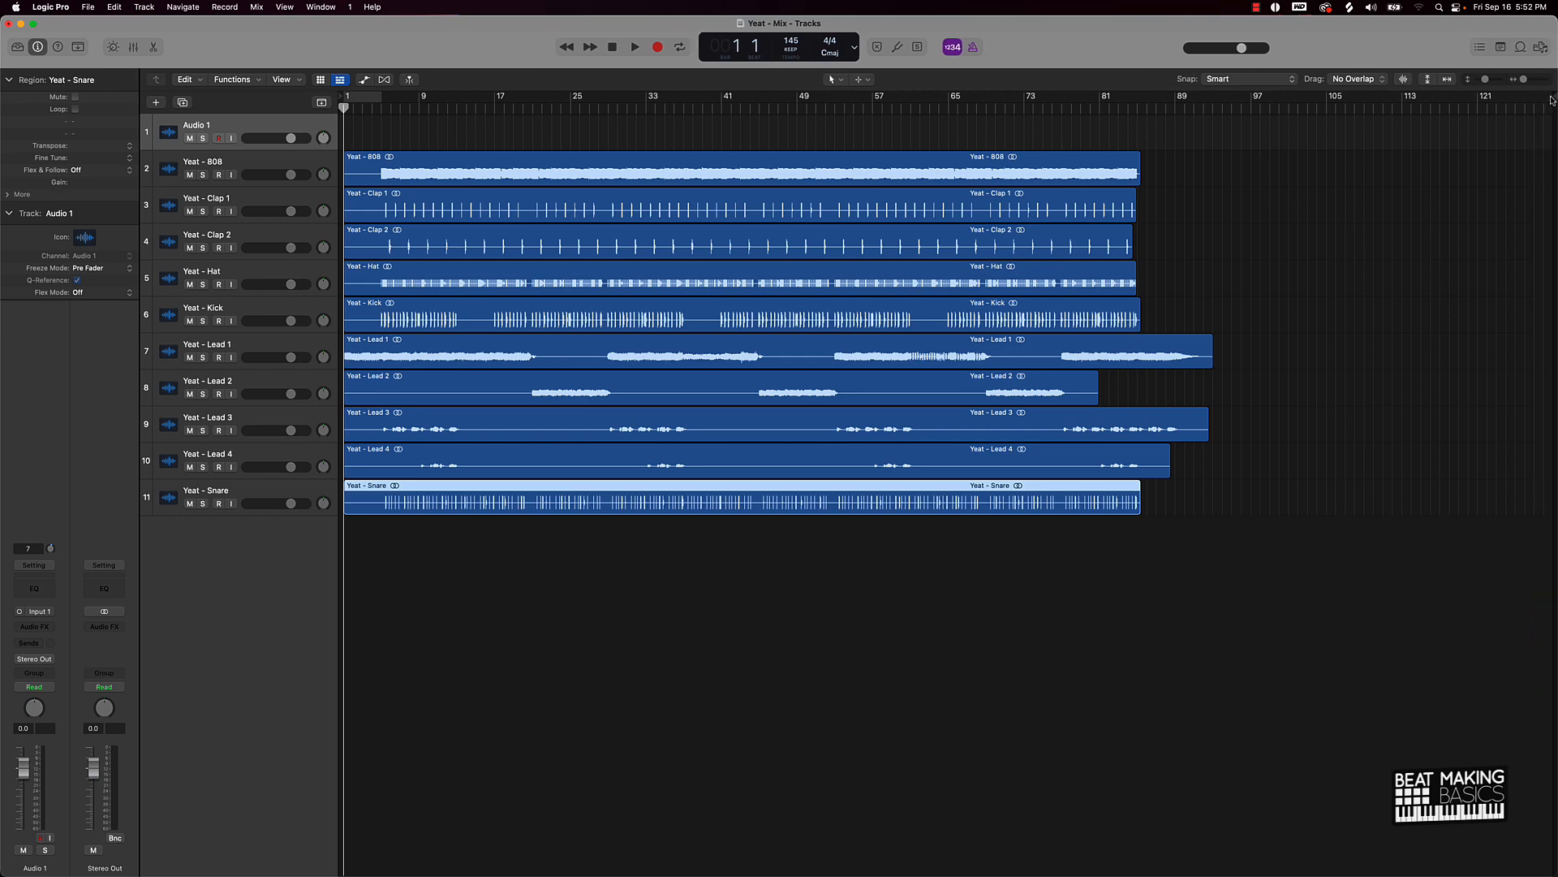
drag(1550, 101, 1215, 151)
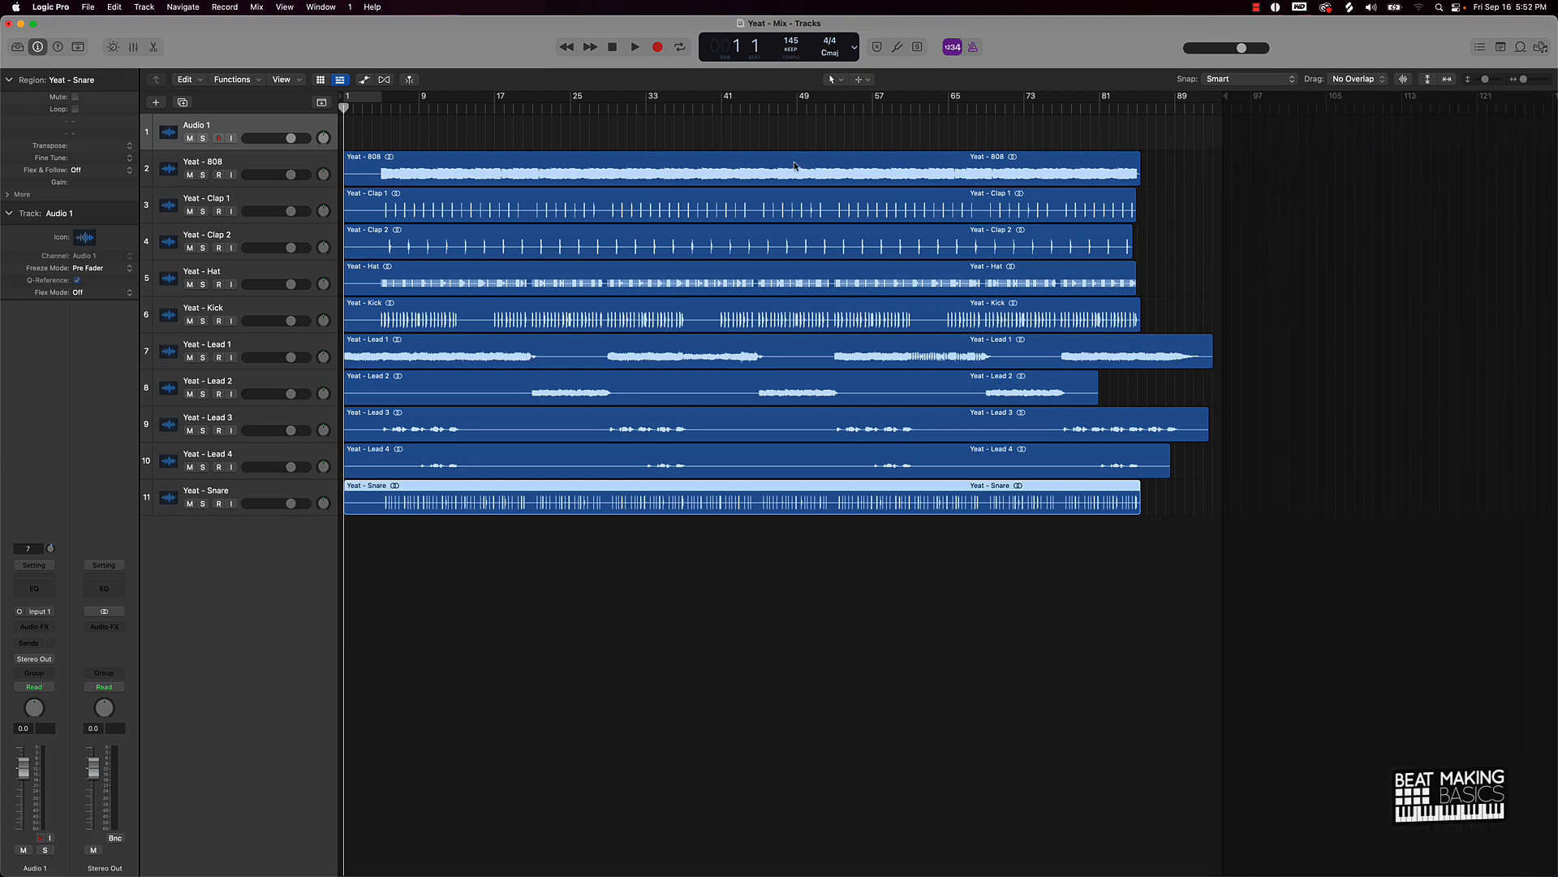
Delete the empty Audio 1 track above the imported stems and leave all regions deselected
click(278, 117)
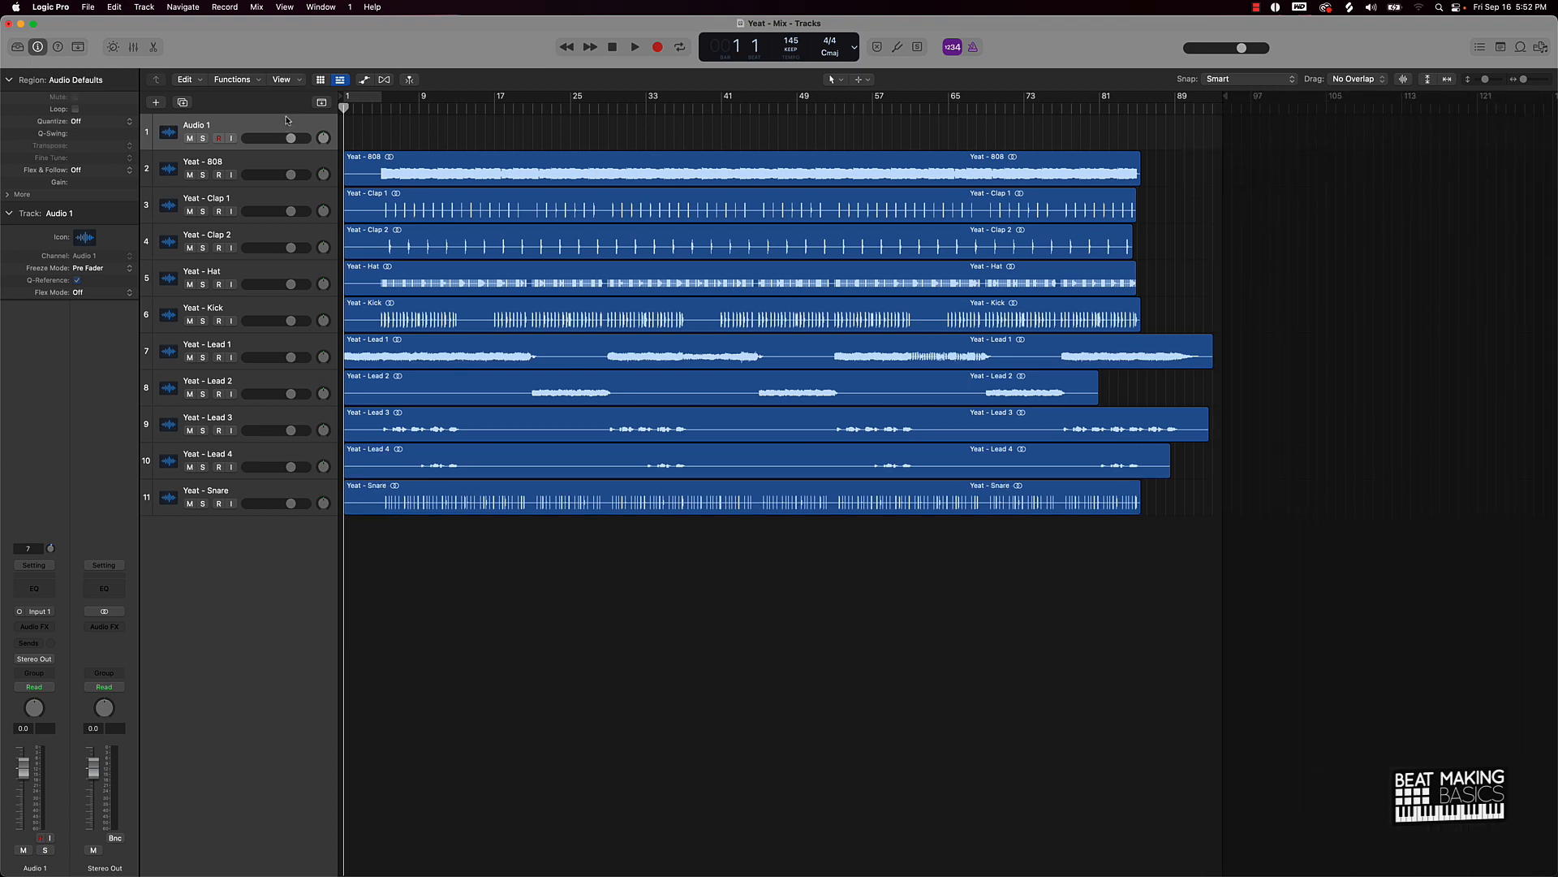
key(super+BackSpace)
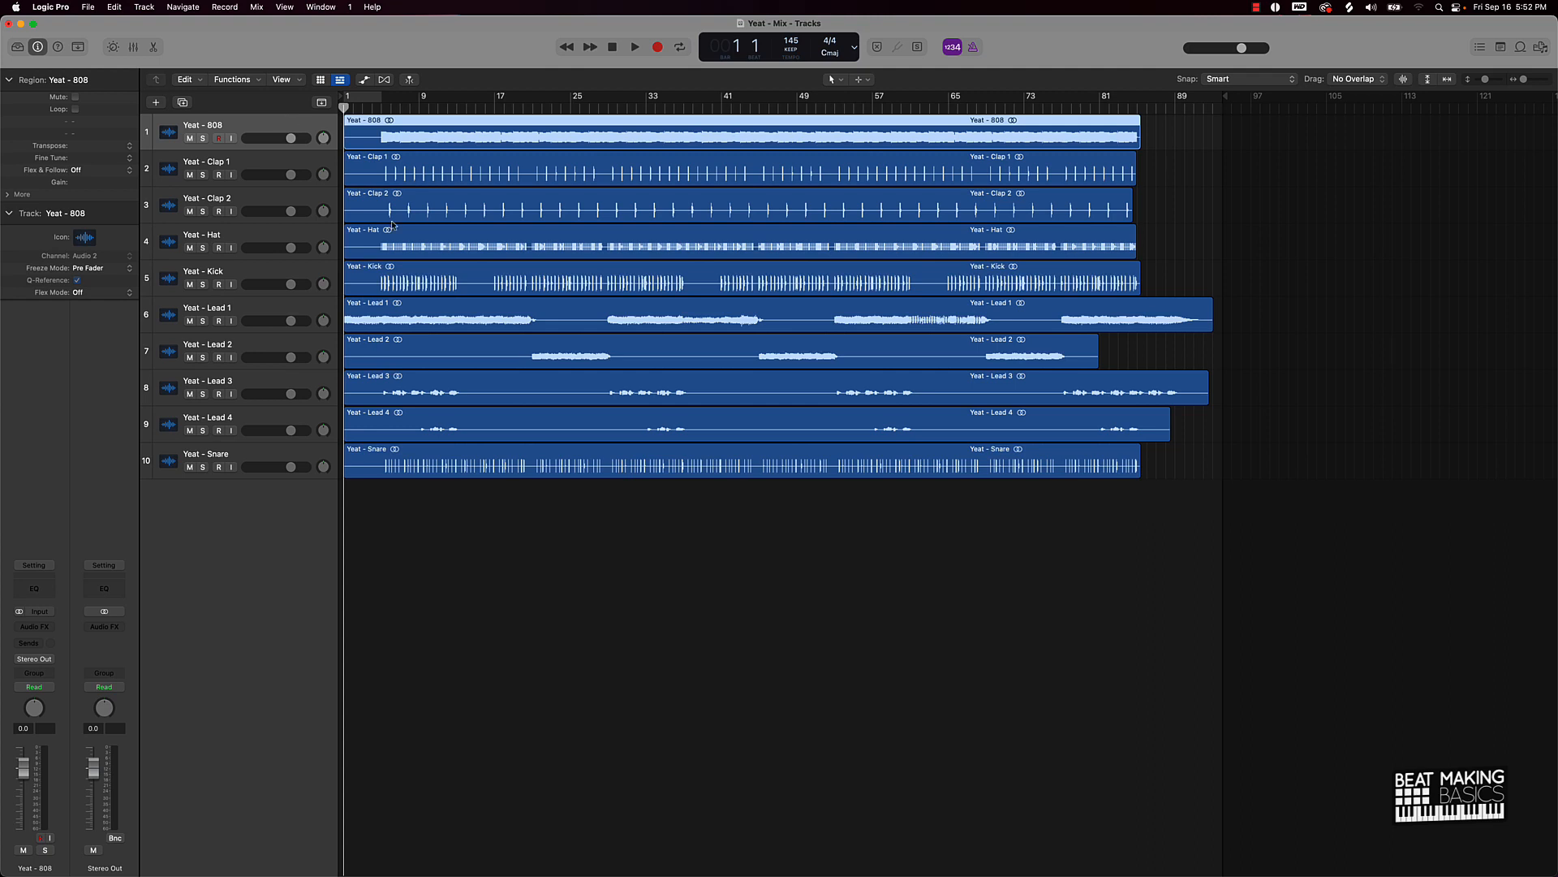
click(701, 544)
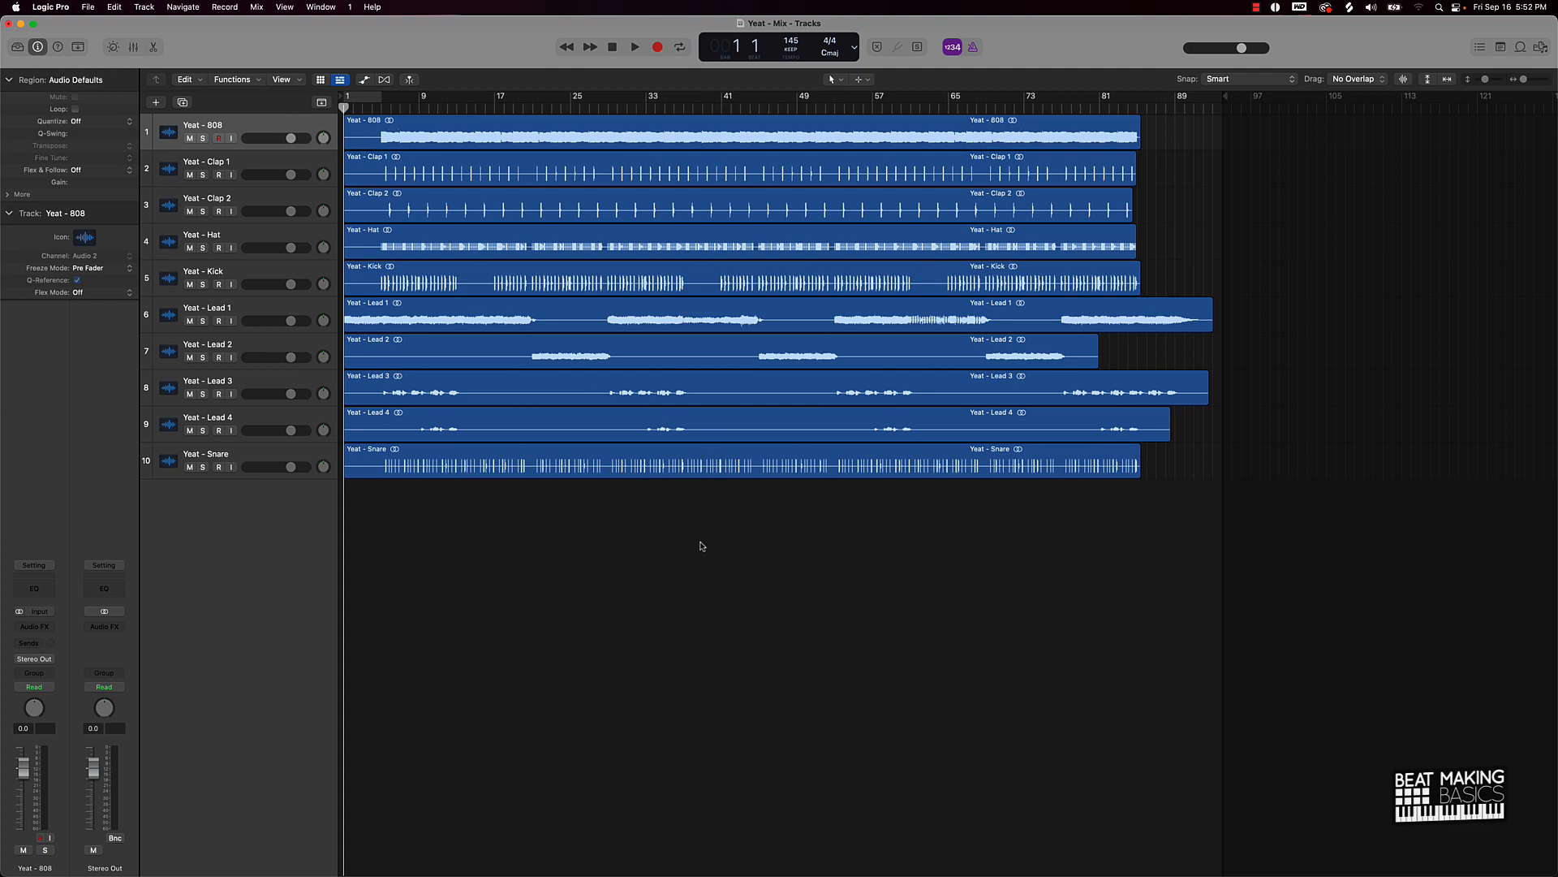